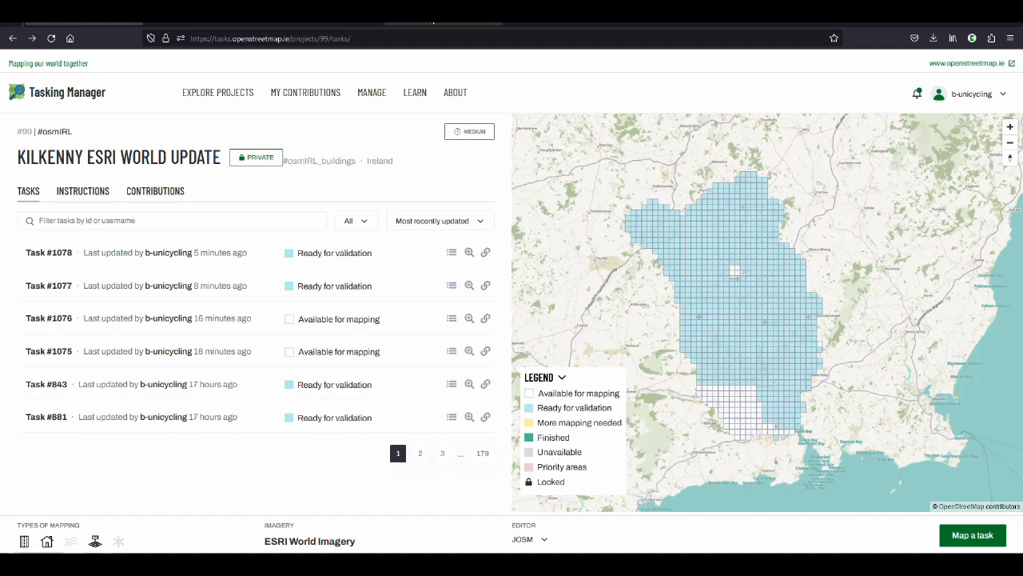
Open the gov.ie Check Before You Dig campaign page and look over its heading and introduction
click(432, 20)
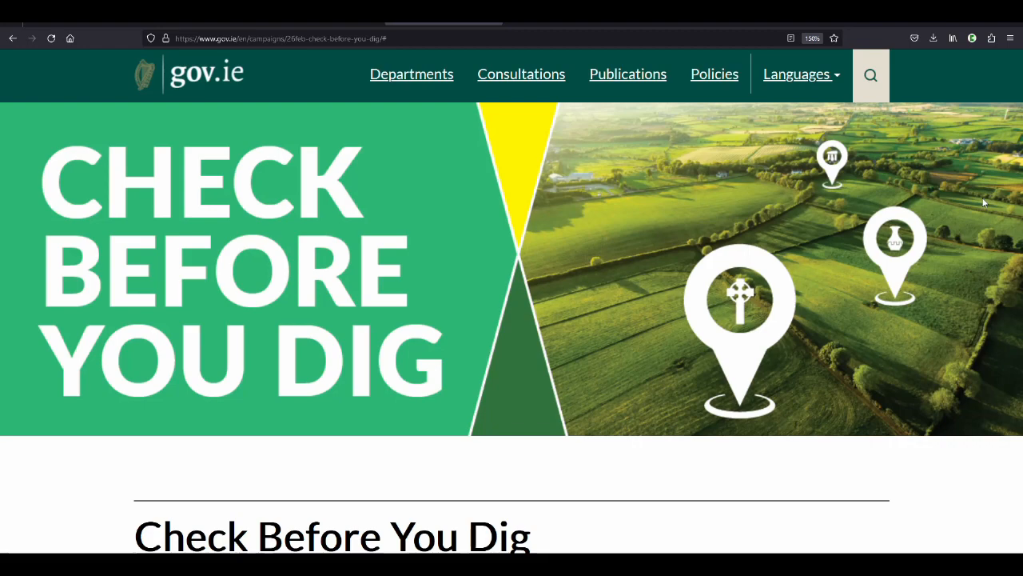
scroll(984, 202, down, 1)
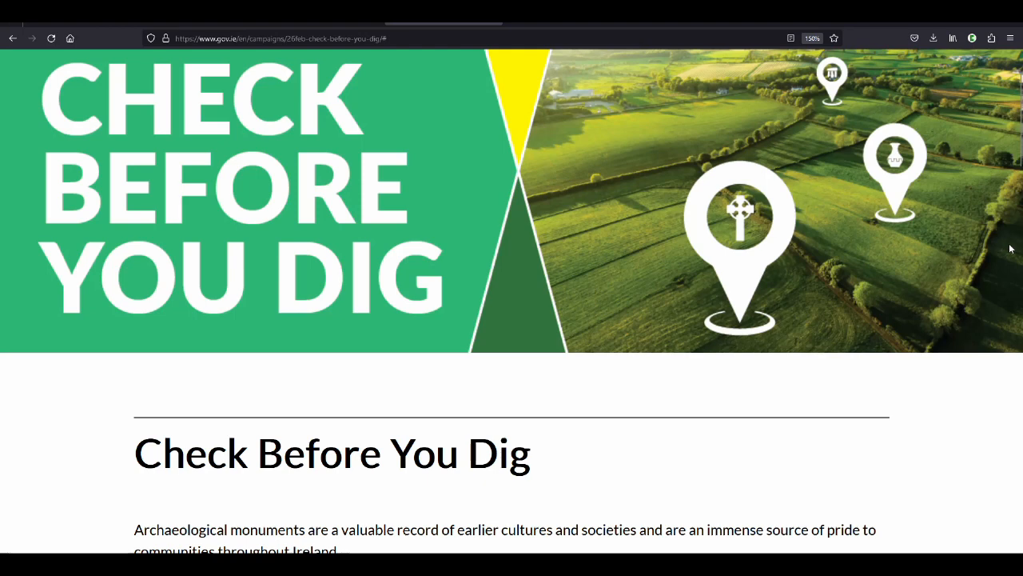
scroll(1012, 249, up, 1)
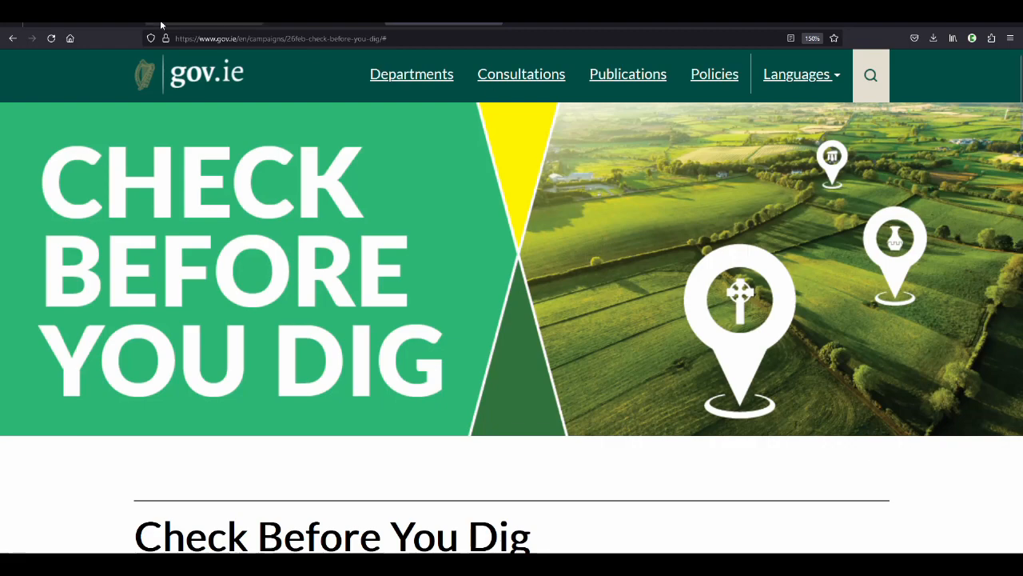
Return to the Kilkenny ESRI World Update project and examine its task grid, imagery source and project title
click(105, 21)
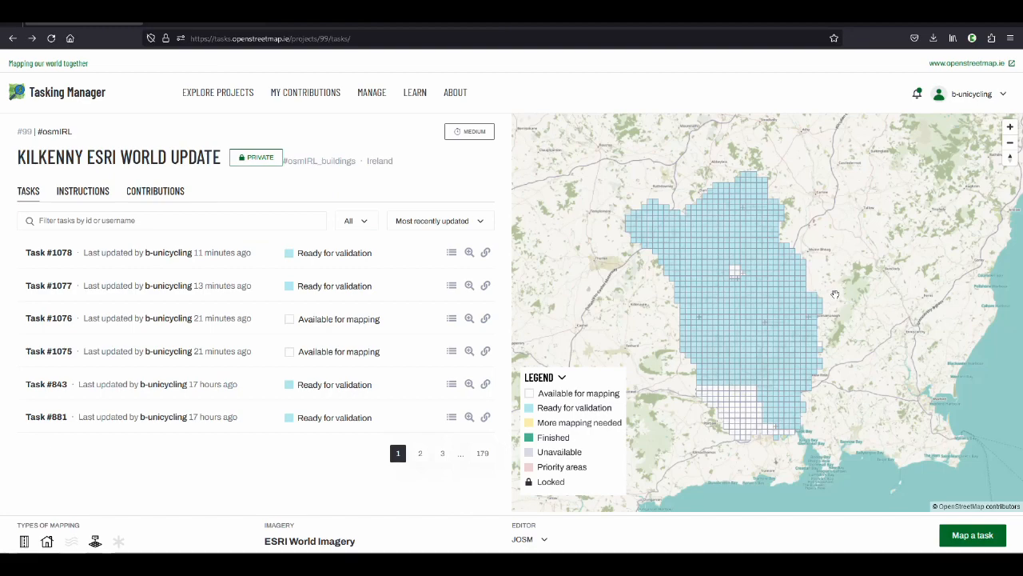
scroll(751, 411, up, 4)
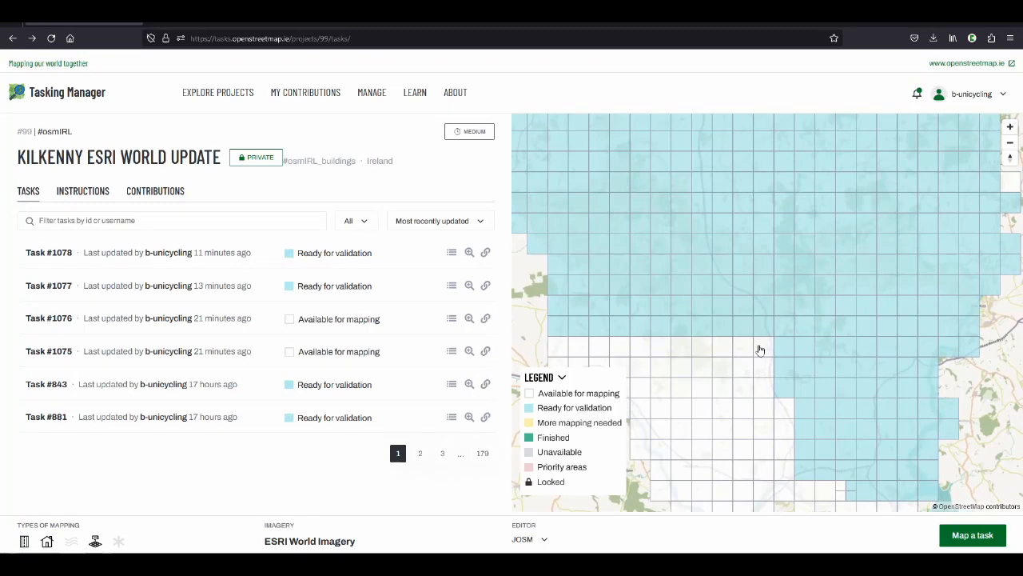
scroll(761, 349, down, 4)
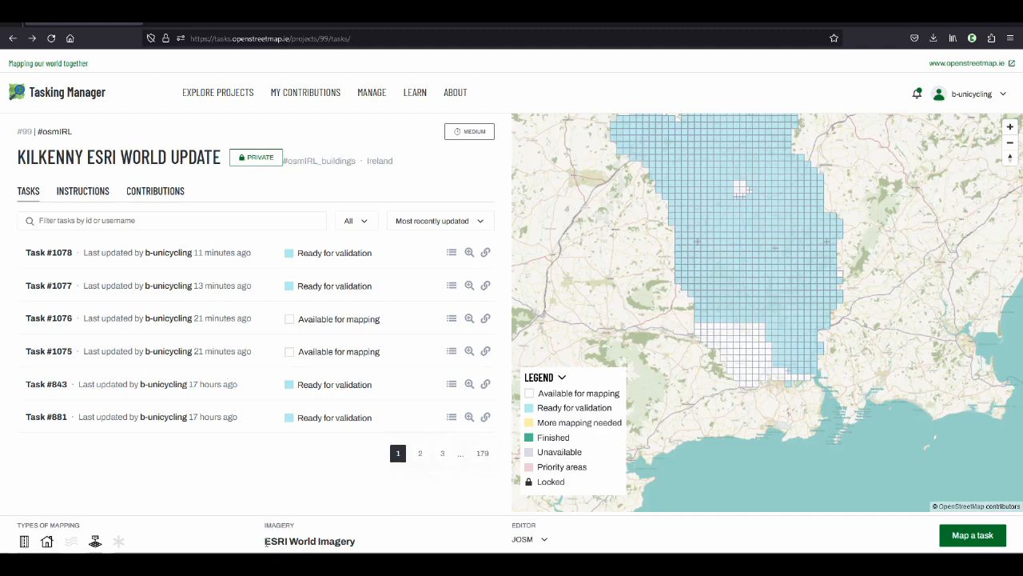
drag(266, 540, 358, 546)
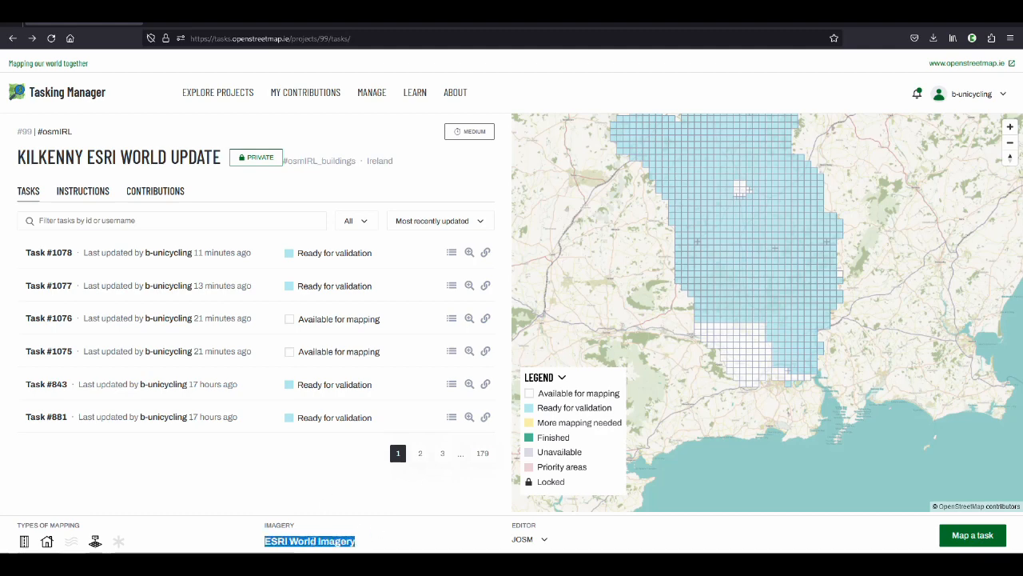
drag(88, 156, 227, 158)
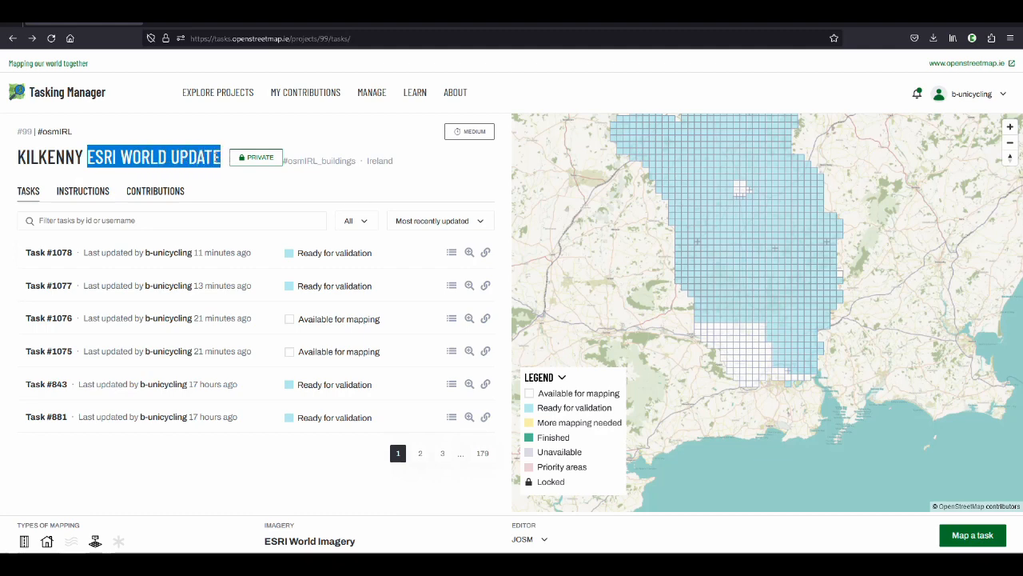
click(211, 160)
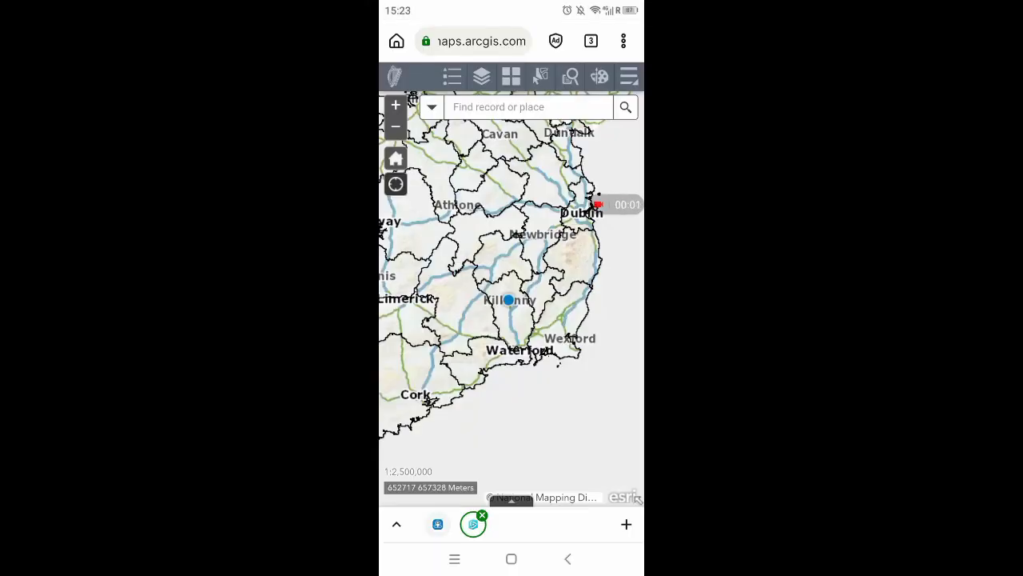
Centre the heritage map on the current location, read the record of the nearby graveslab KK019-026089, and close it
drag(615, 205, 615, 456)
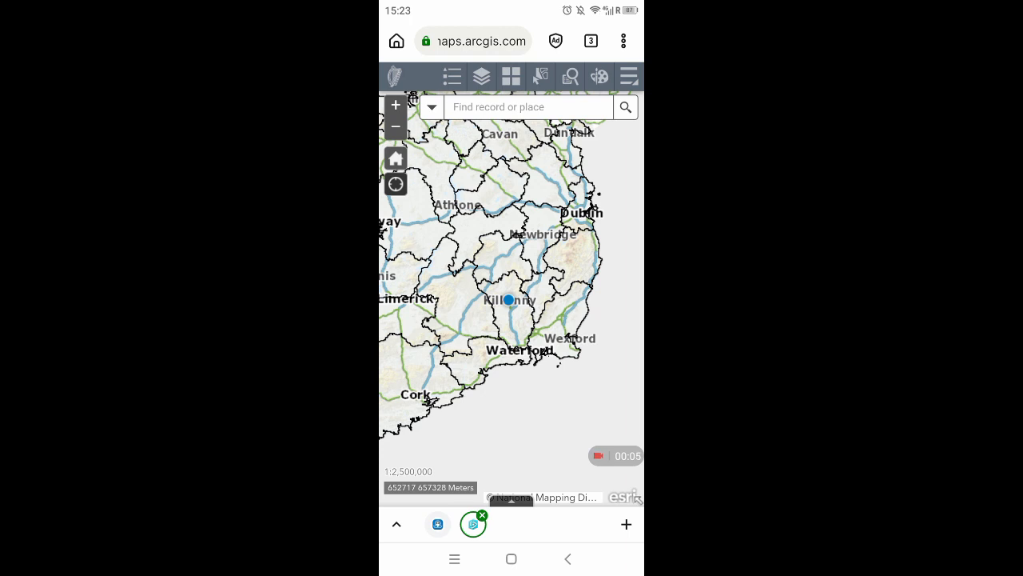
click(396, 184)
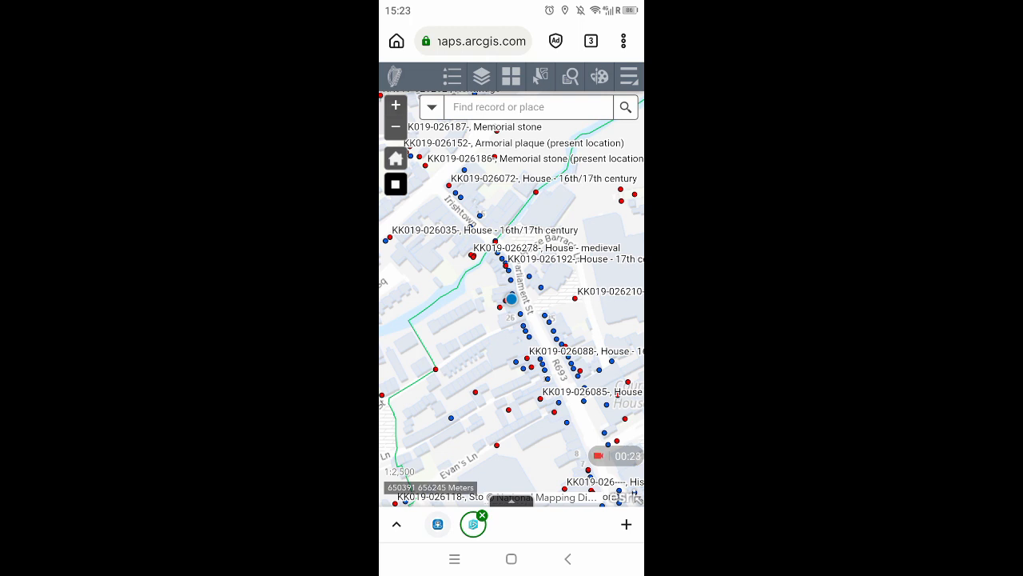
click(496, 304)
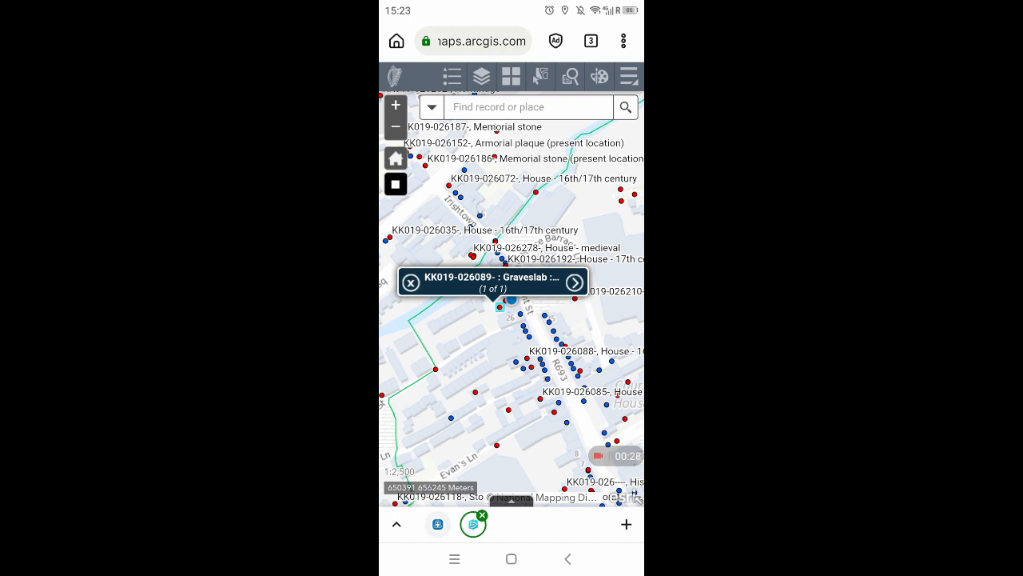
click(574, 283)
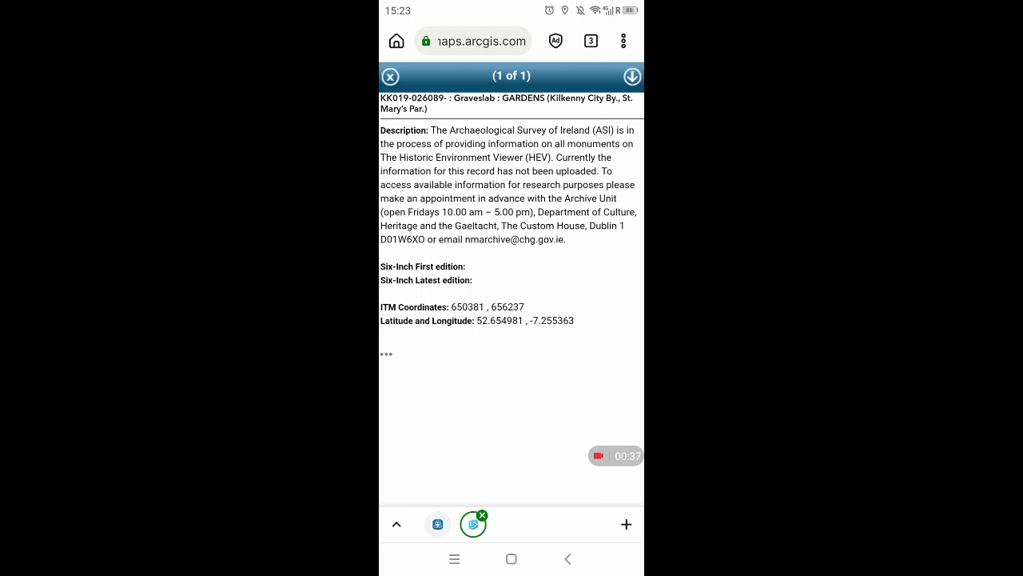
click(390, 77)
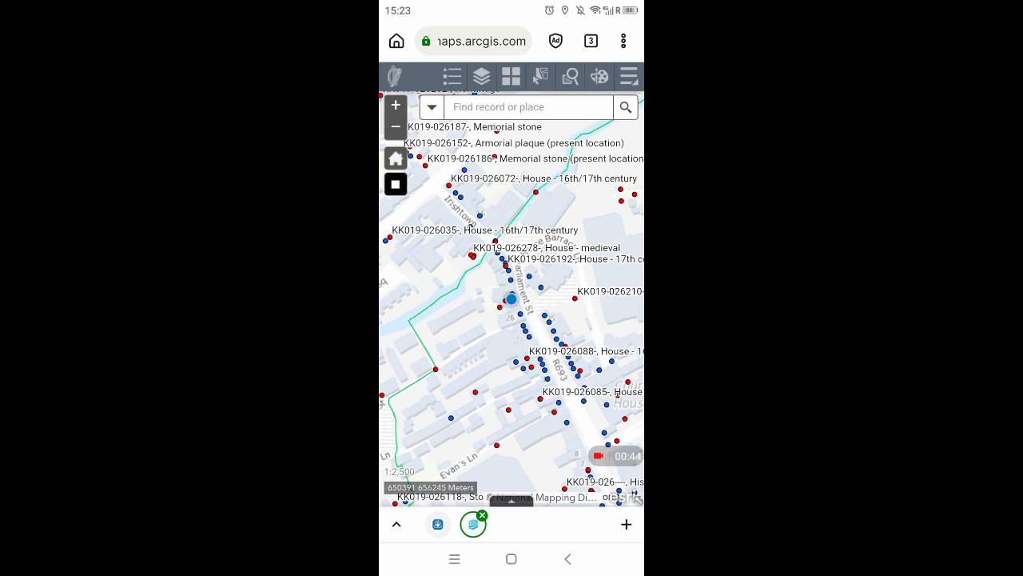
Hide the National Inventory of Architectural Heritage (NIAH) layer and close the layer list
click(481, 76)
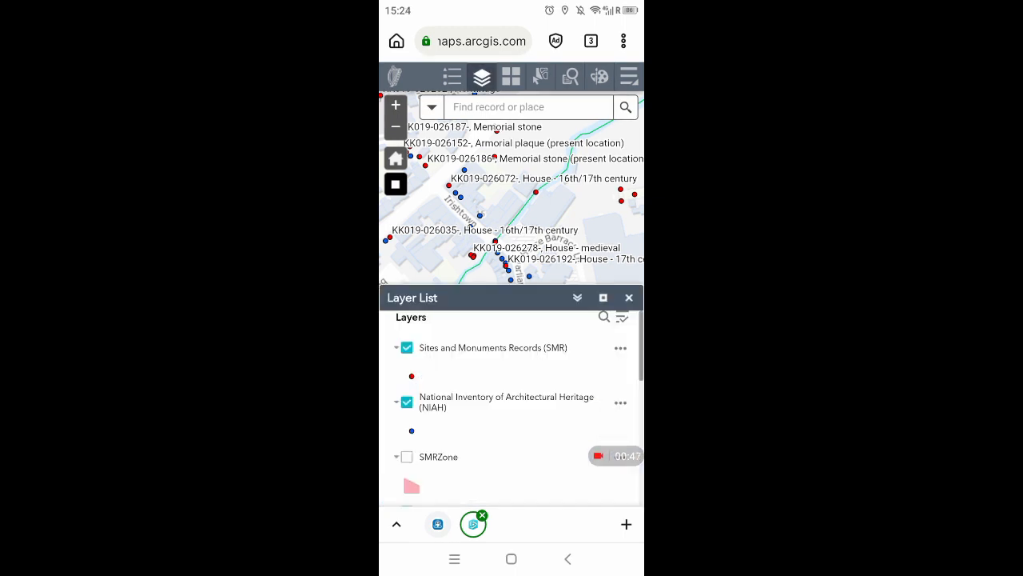
click(407, 402)
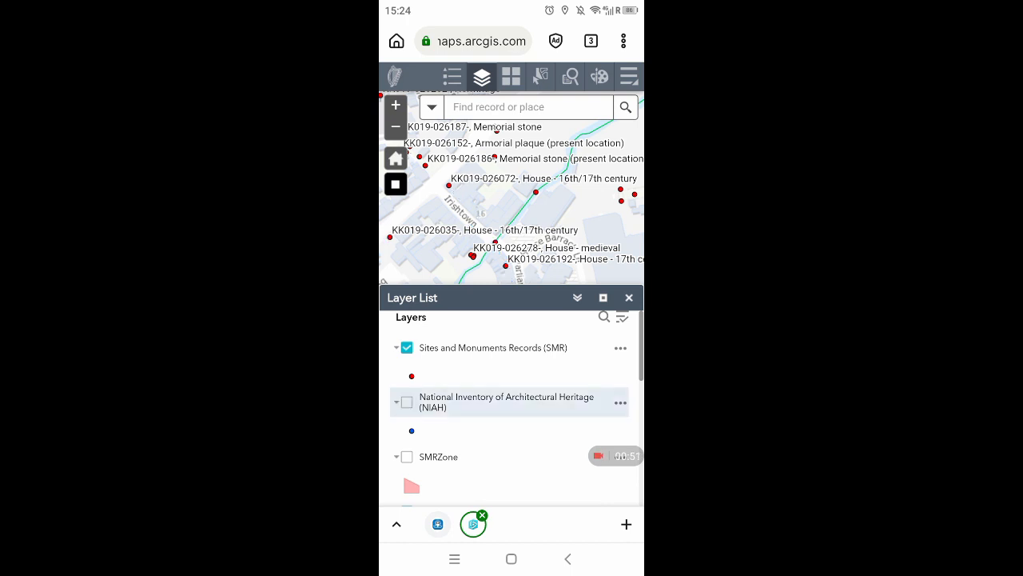
click(629, 298)
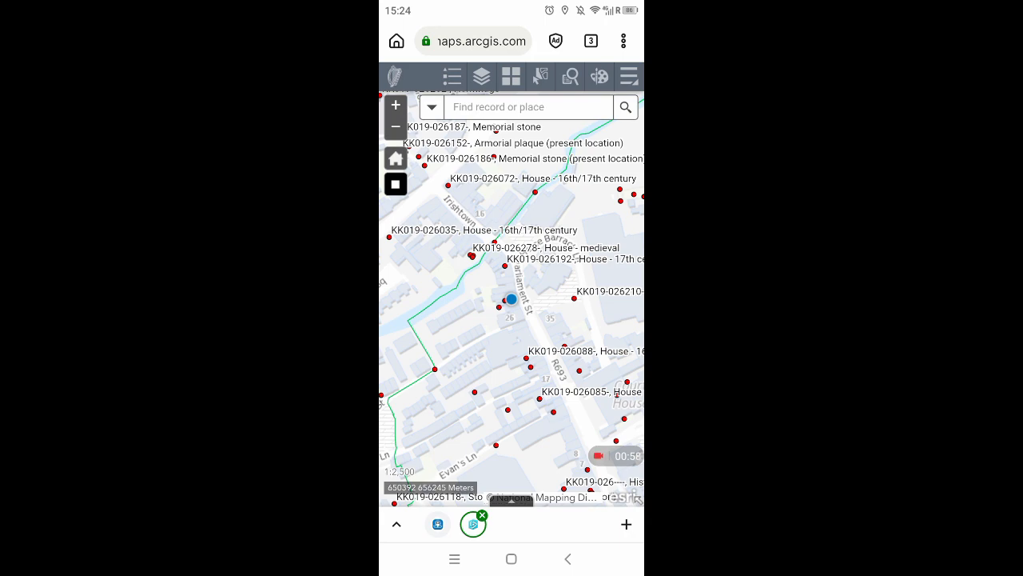
View the record details of the 17th-century house KK019-026192 just north of the current location
click(504, 265)
click(583, 291)
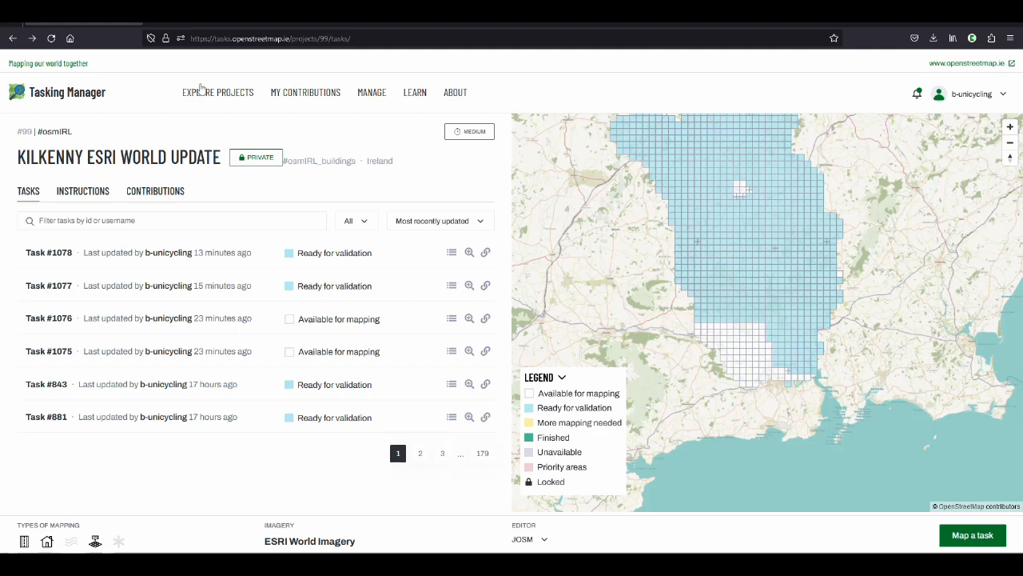
Switch to the Historic Environment Viewer in the desktop browser and look over its map of Ireland
click(194, 24)
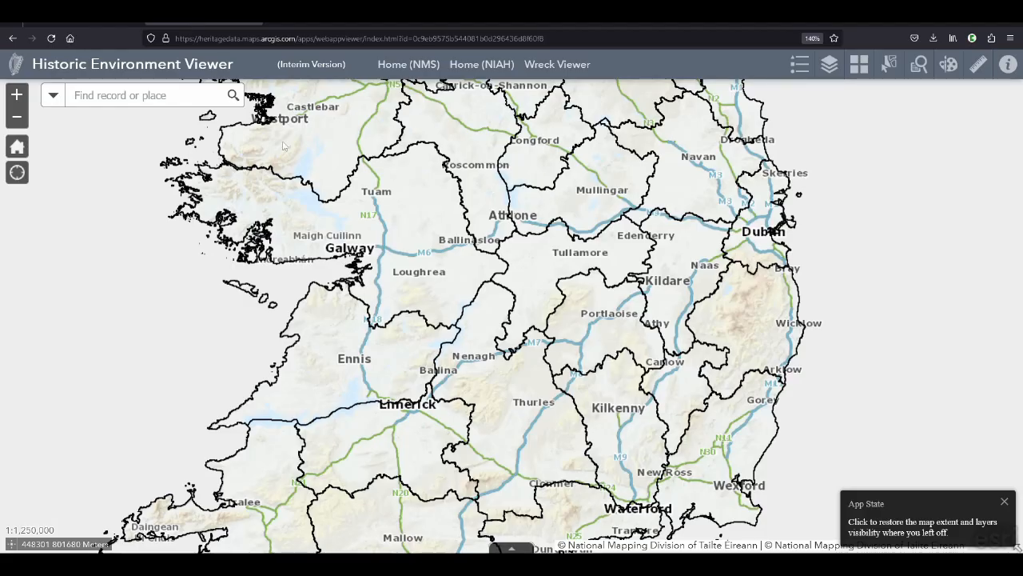
drag(562, 385, 524, 354)
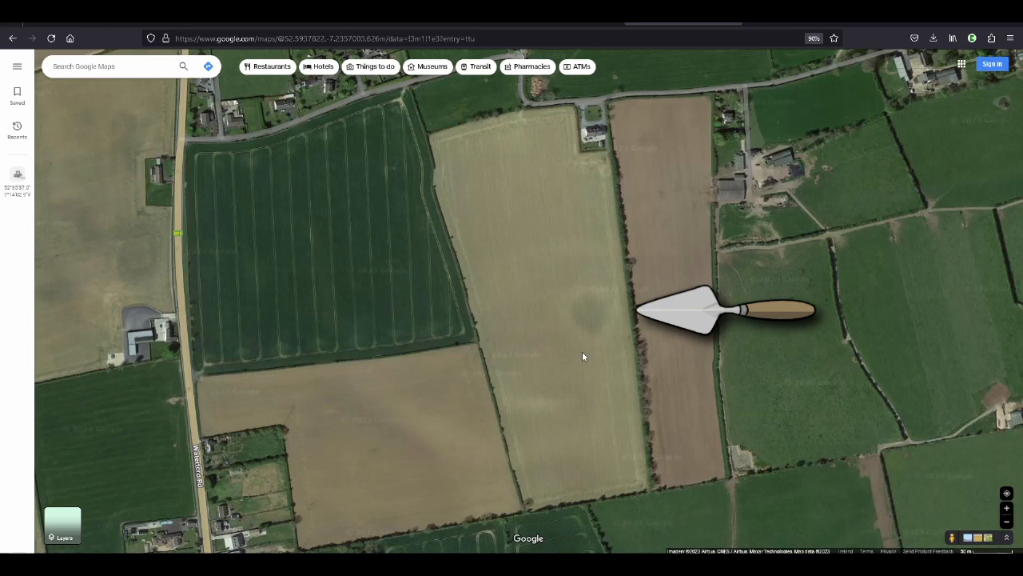
Inspect the dark circular mark in the pale field in Google Maps, comparing the satellite view with the plain map
scroll(582, 354, up, 1)
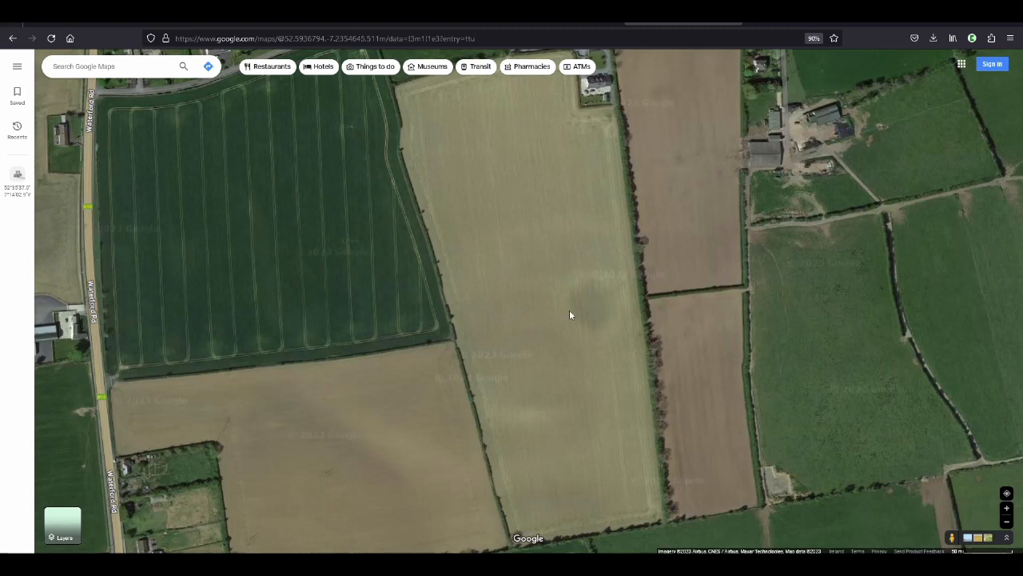
mouse_move(67, 533)
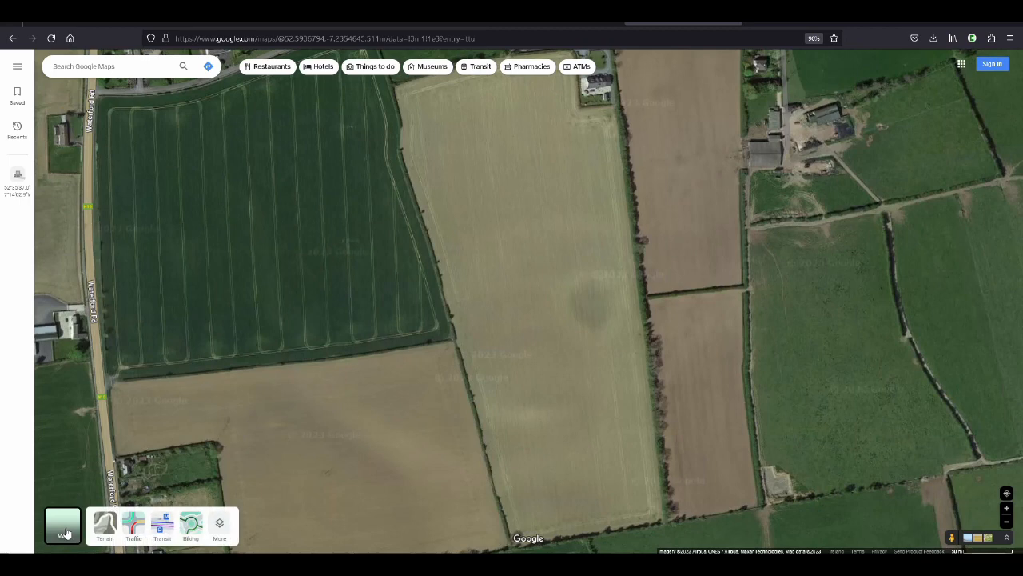
click(67, 533)
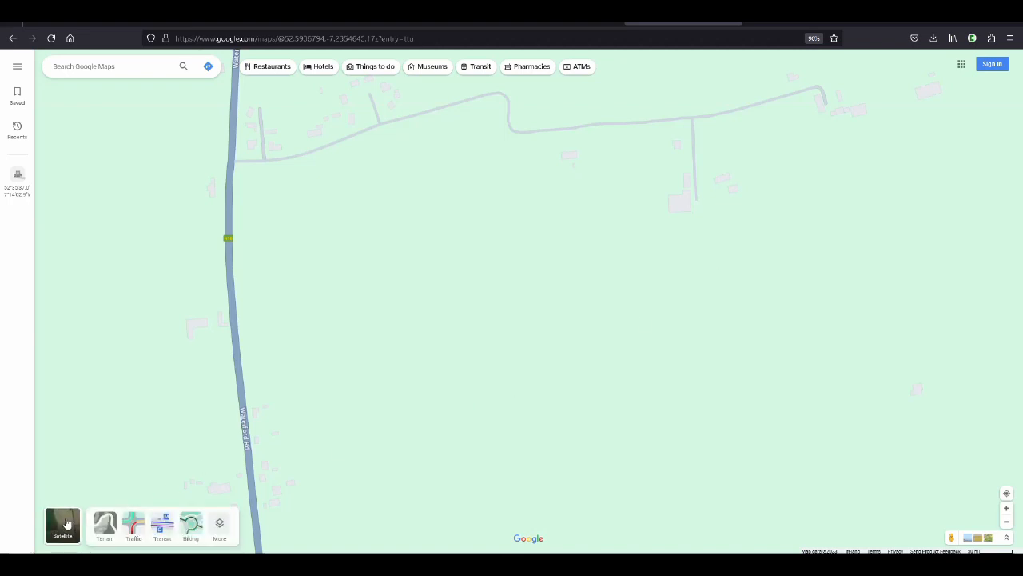
click(67, 524)
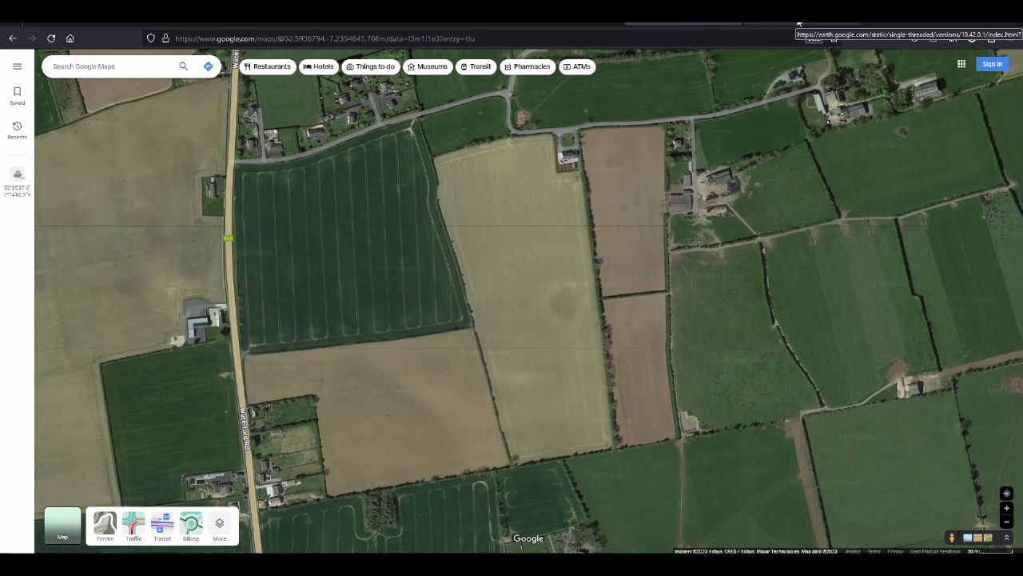
Copy the dark circular mark's coordinates from Google Maps and search for 52.593656555337866, -7.234262873831343 in Google Earth
right_click(566, 307)
click(587, 313)
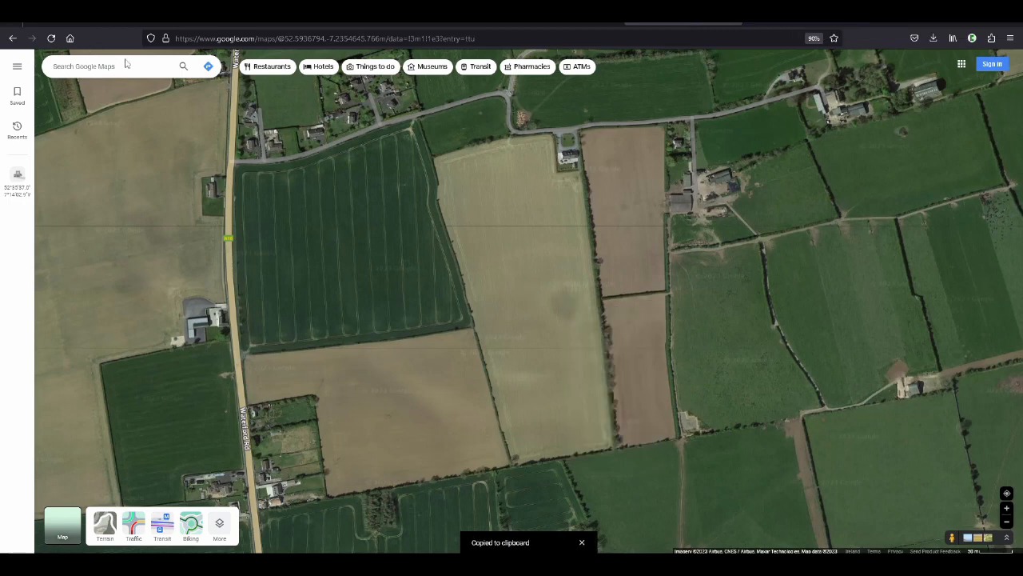
click(793, 17)
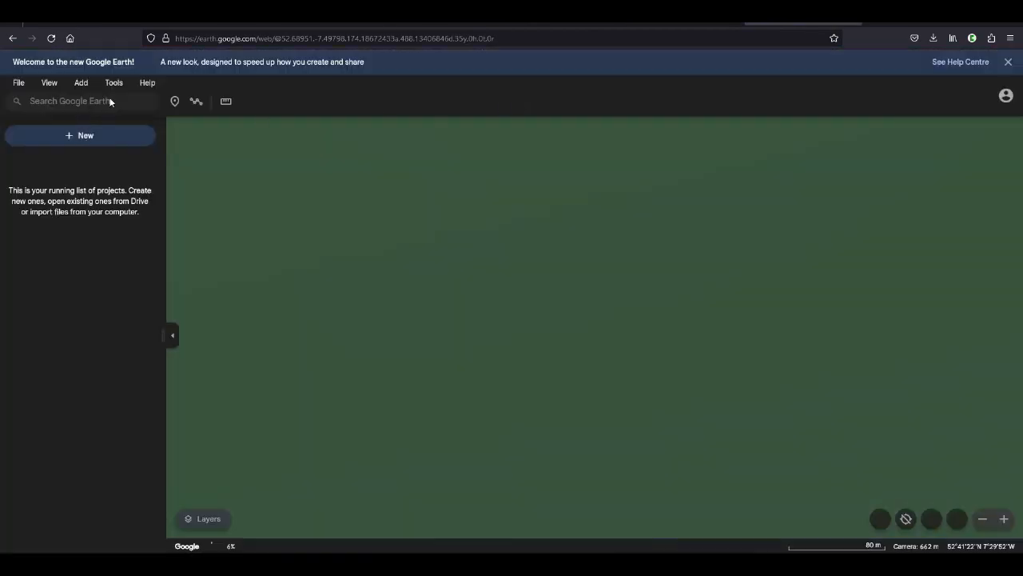
click(97, 101)
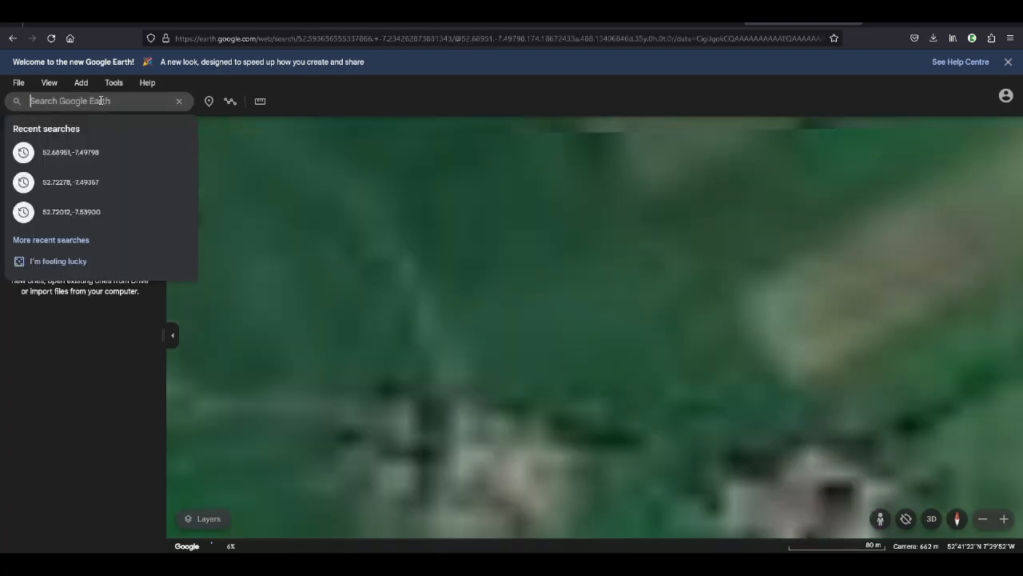
key(ctrl+v)
key(Return)
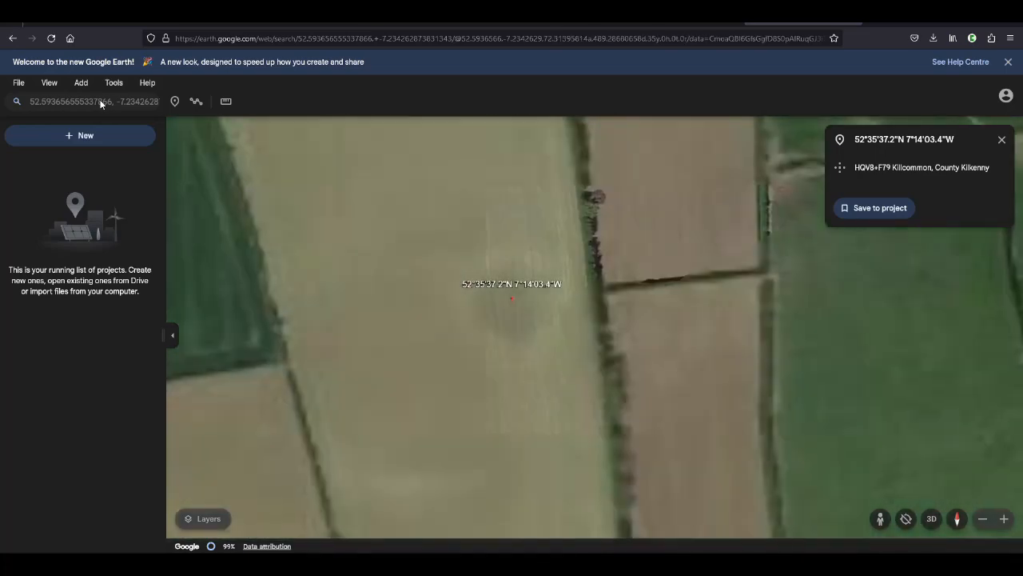
Close the found location's info card and examine the circular mark with its surrounding fields
scroll(773, 347, down, 2)
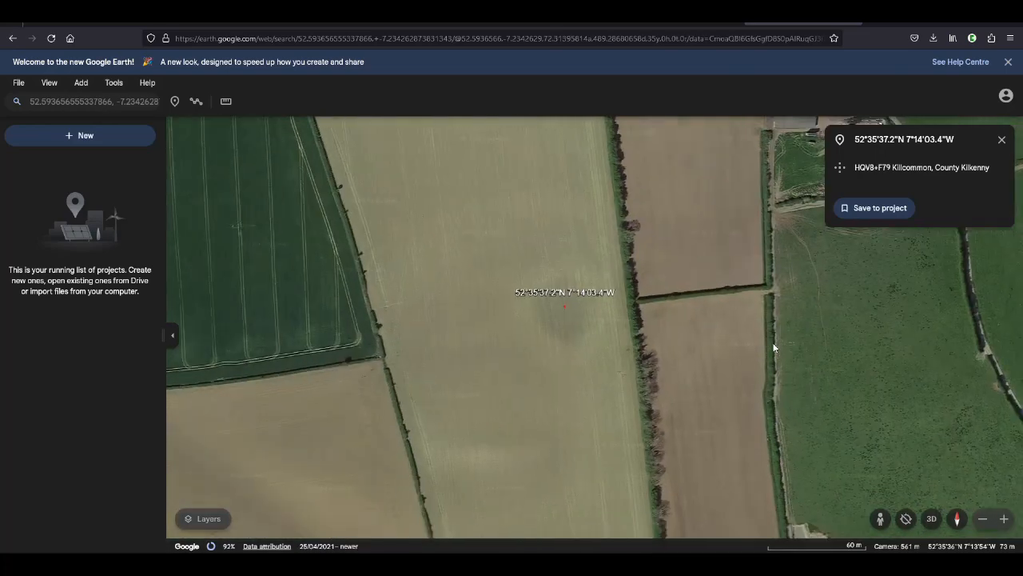
scroll(774, 348, down, 2)
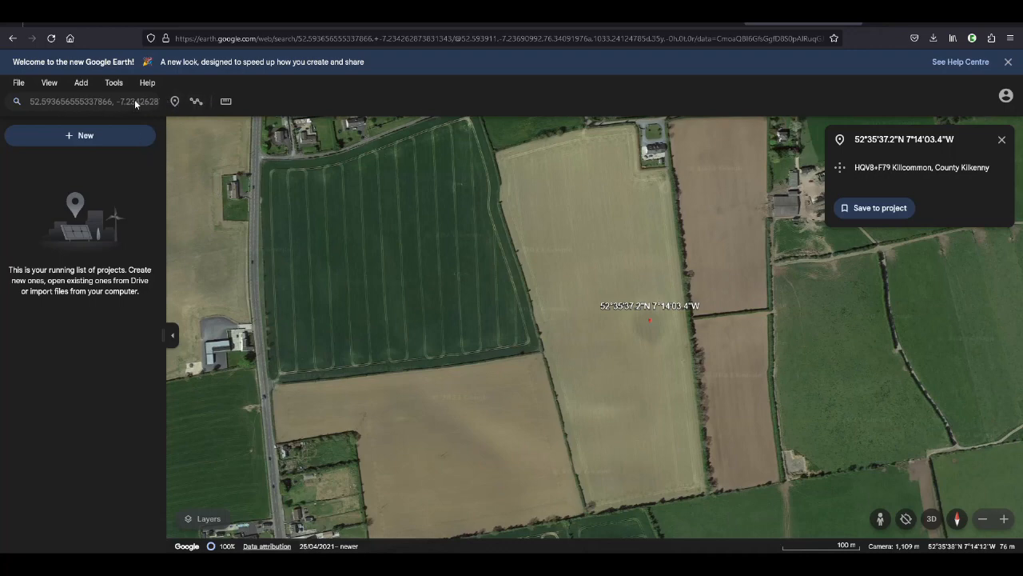
click(1001, 139)
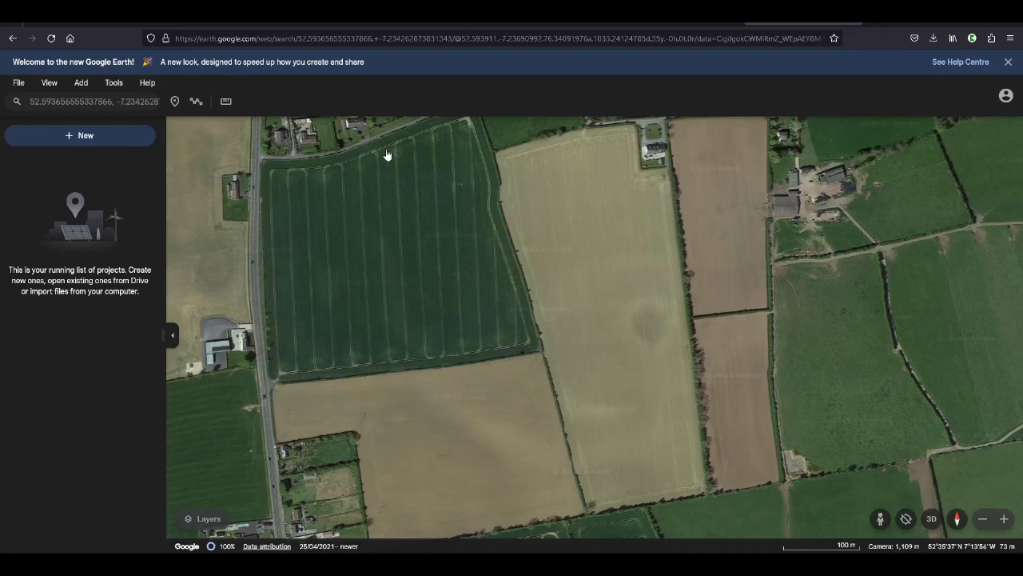
drag(573, 294, 510, 208)
drag(735, 365, 640, 342)
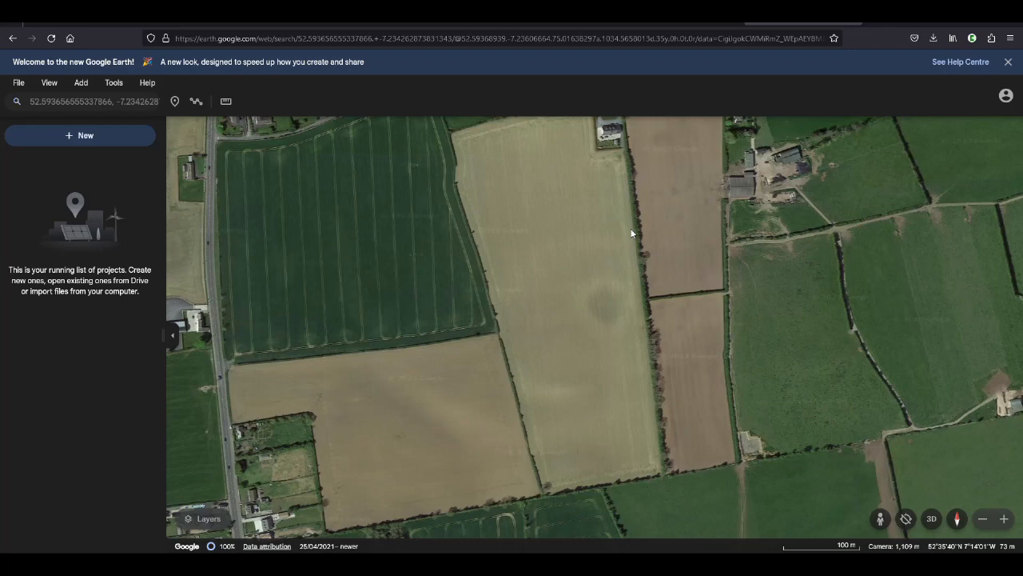
Copy the circular mark's coordinates from Google Earth and switch back to Google Maps
right_click(609, 305)
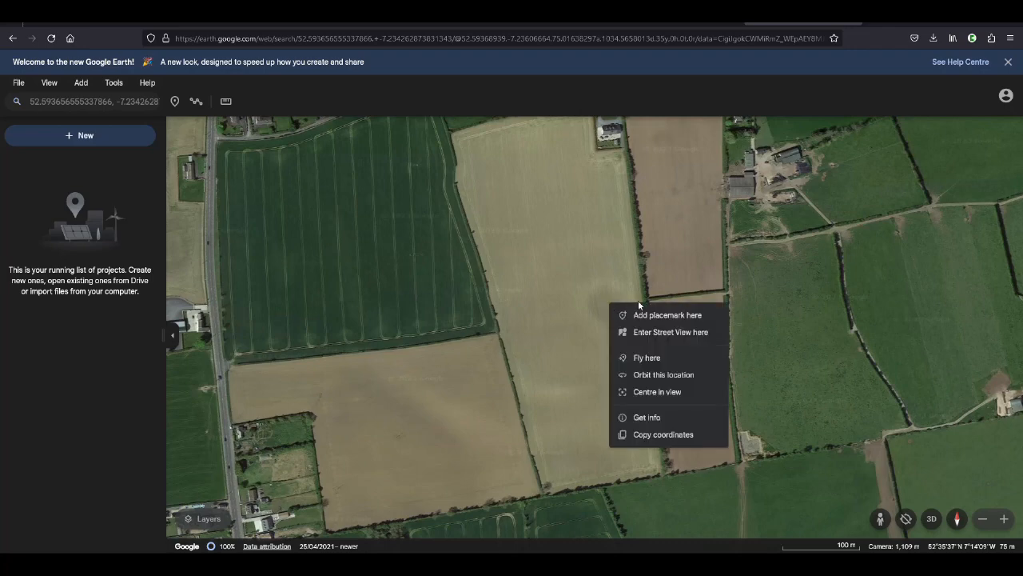
click(663, 435)
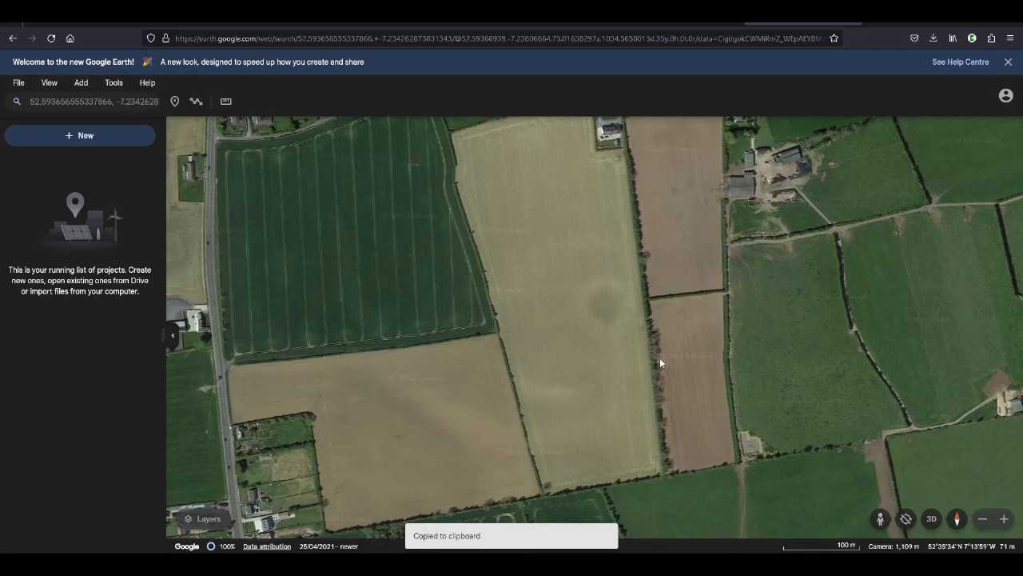
click(663, 24)
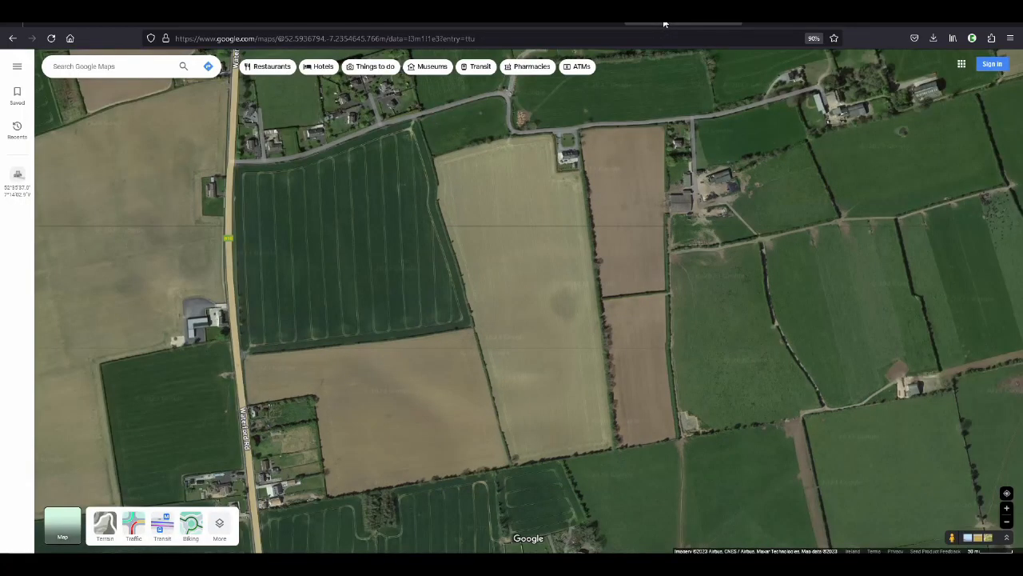
Copy the dark circular mark's coordinates, 52.59364, -7.23424, from Google Maps and search for them in the Historic Environment Viewer
right_click(566, 307)
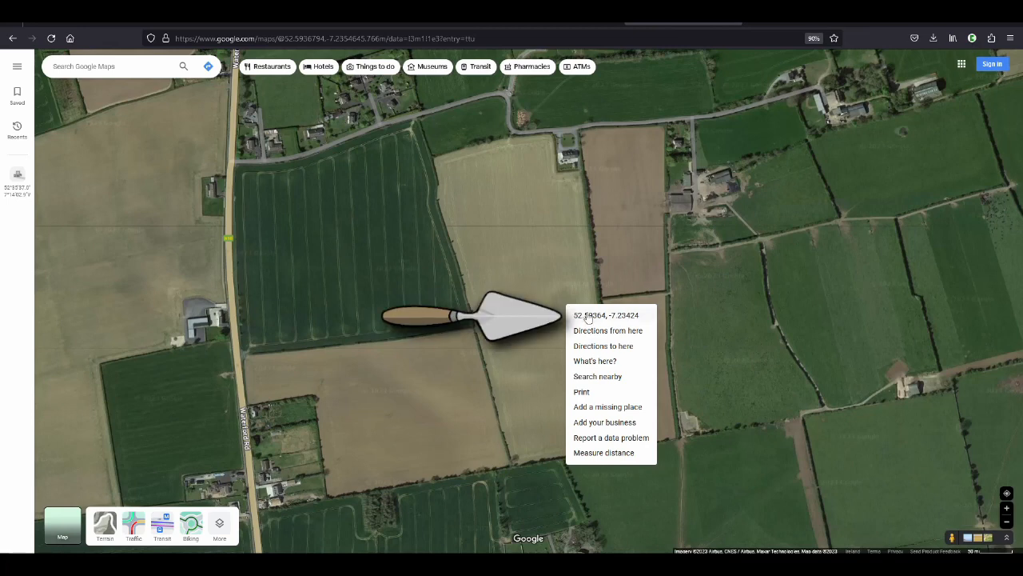
click(587, 316)
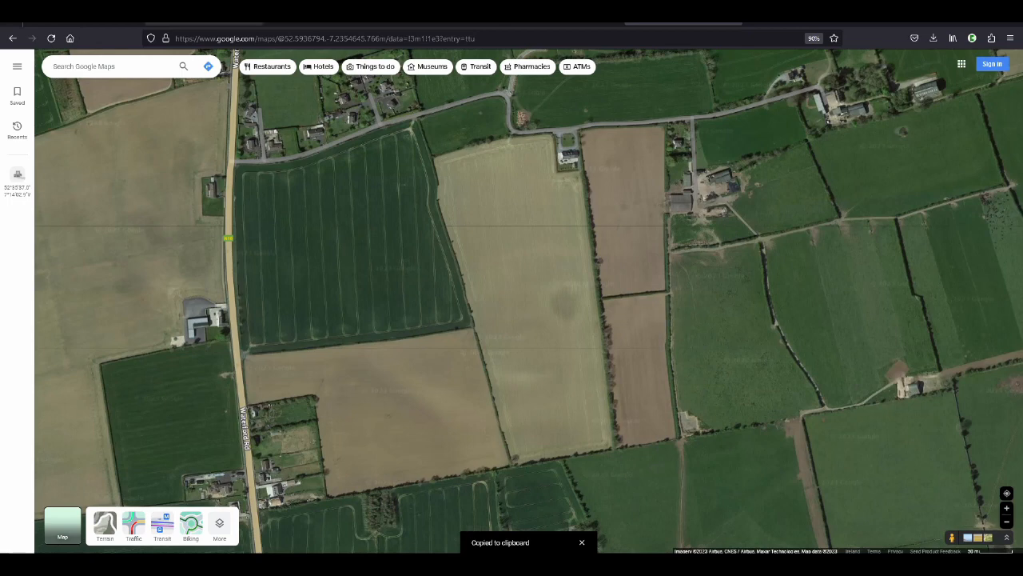
click(204, 20)
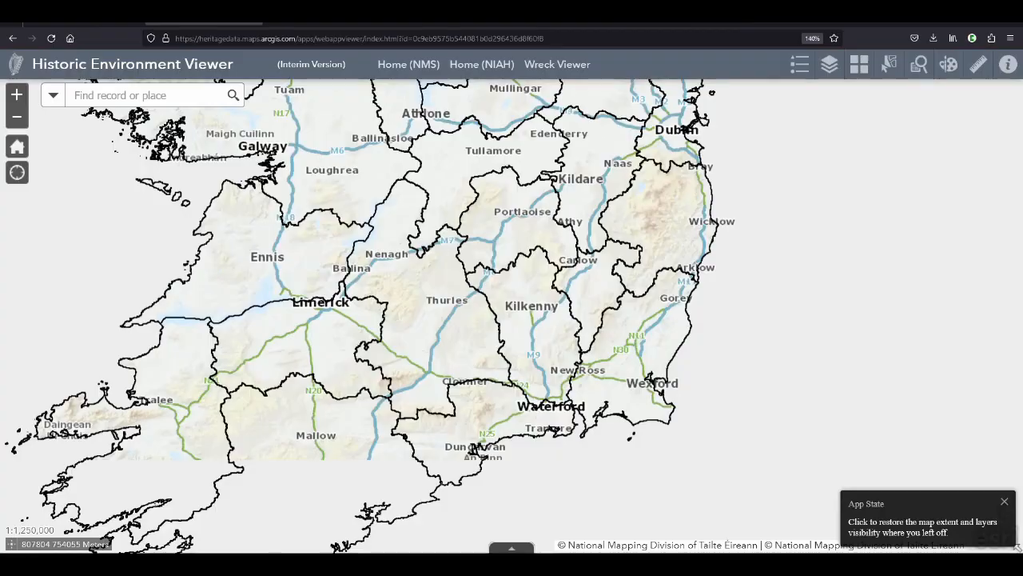
click(171, 95)
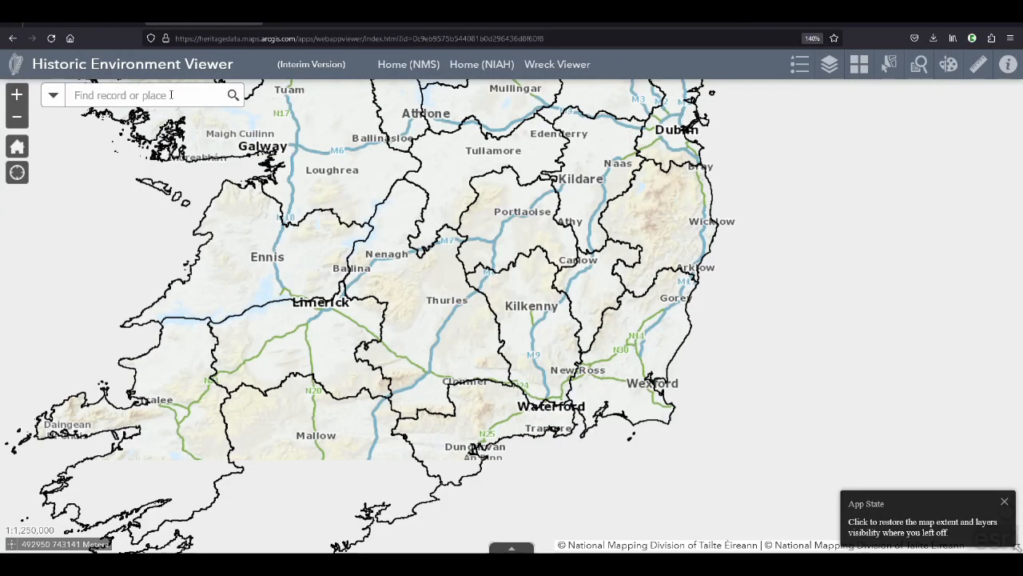
key(ctrl+v)
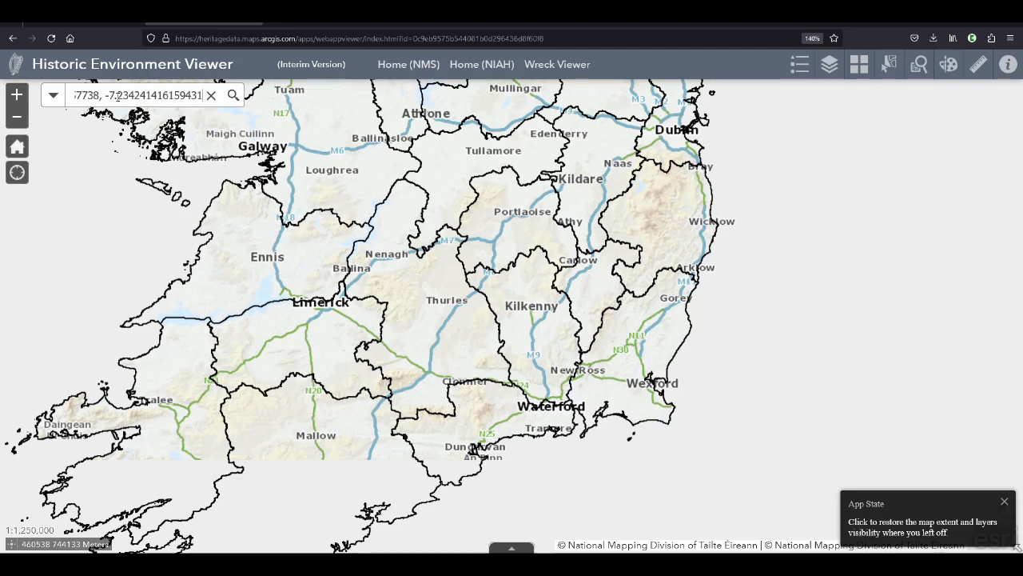
click(233, 96)
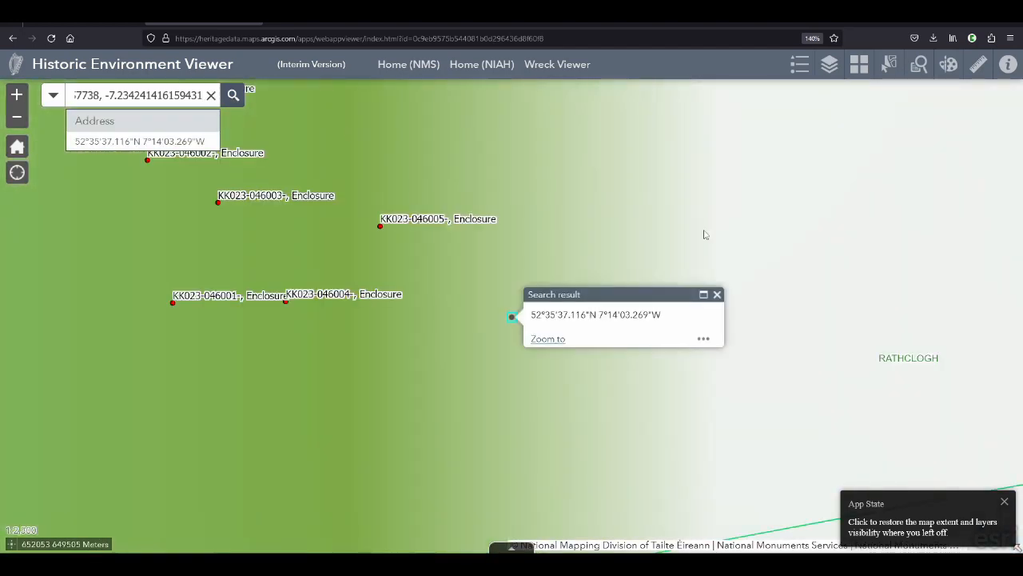
Close the search result popup and compare the searched point and nearby enclosures with the Google Maps satellite view
click(717, 294)
scroll(610, 386, down, 1)
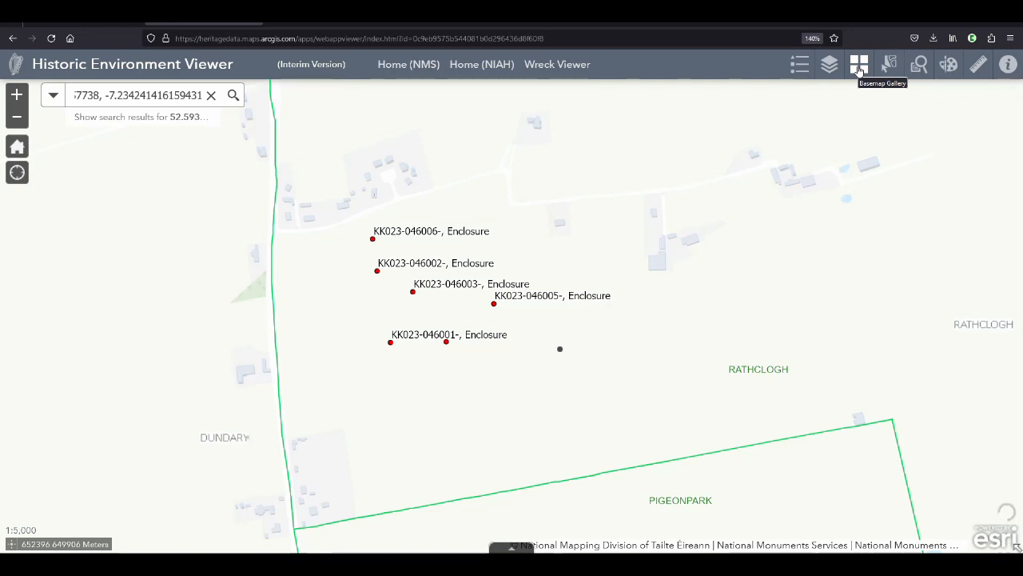
click(685, 23)
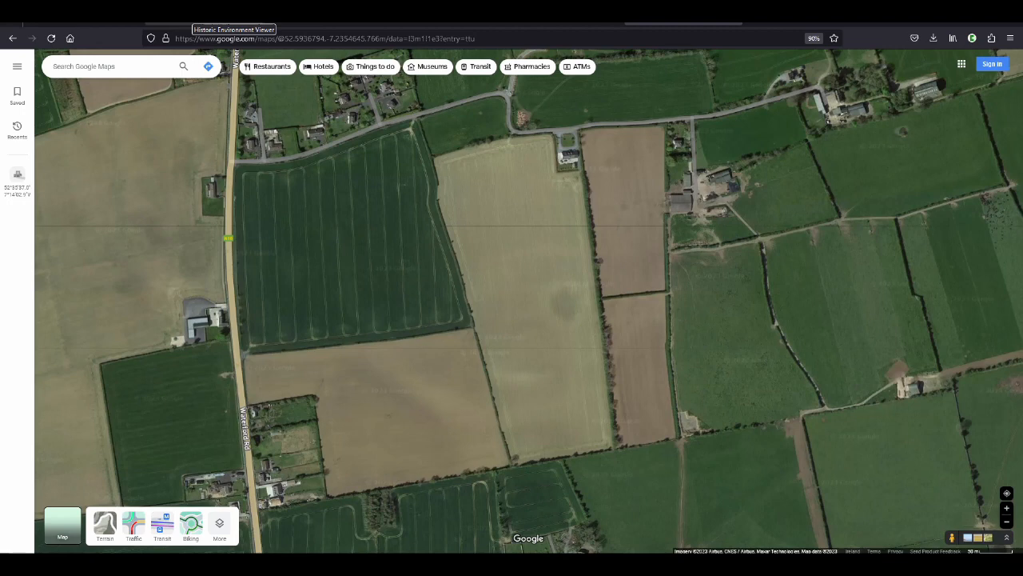
click(234, 12)
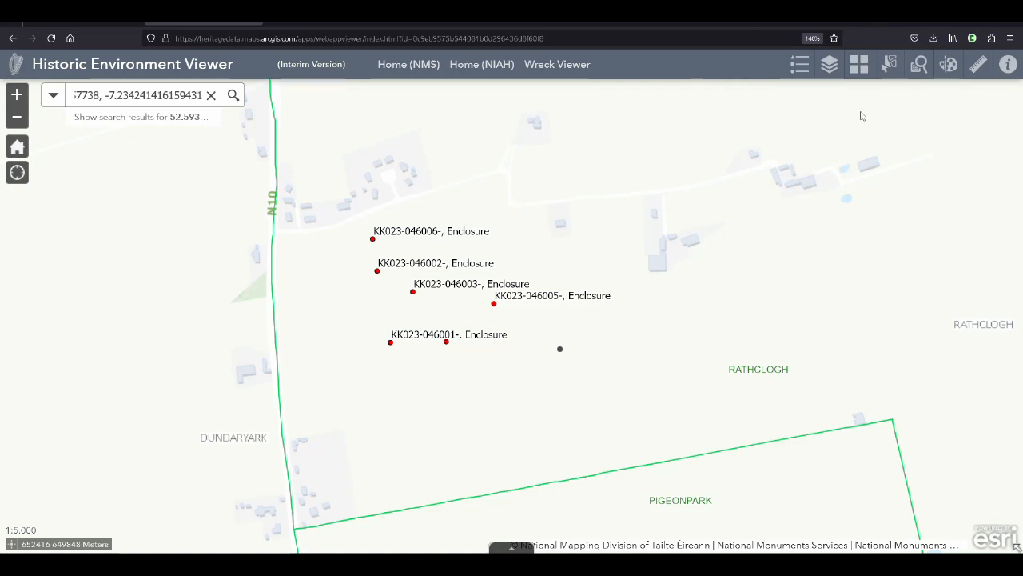
Open the layer list and toggle the Sites and Monuments Records (SMR) layer off and back on
click(832, 66)
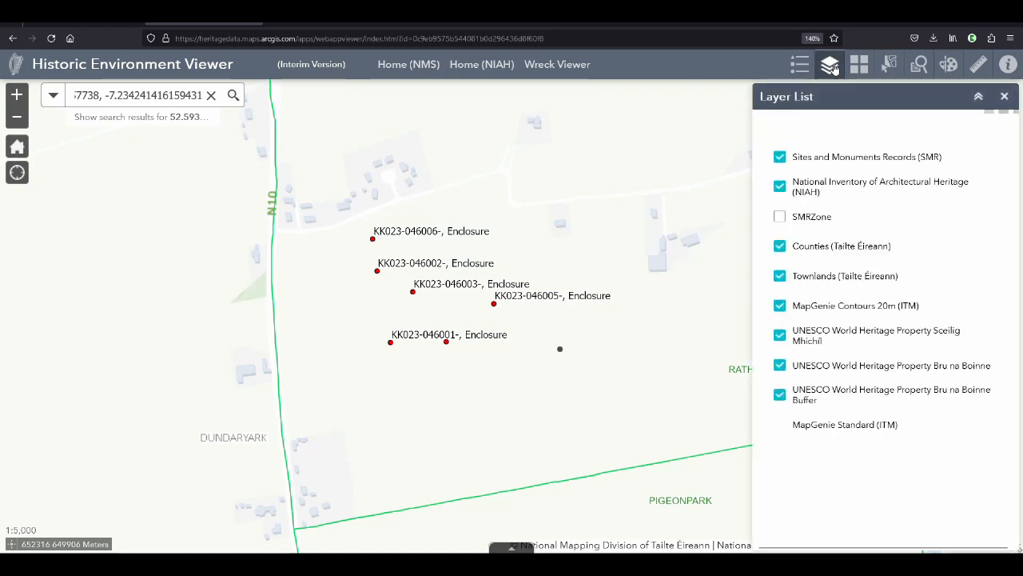
click(780, 157)
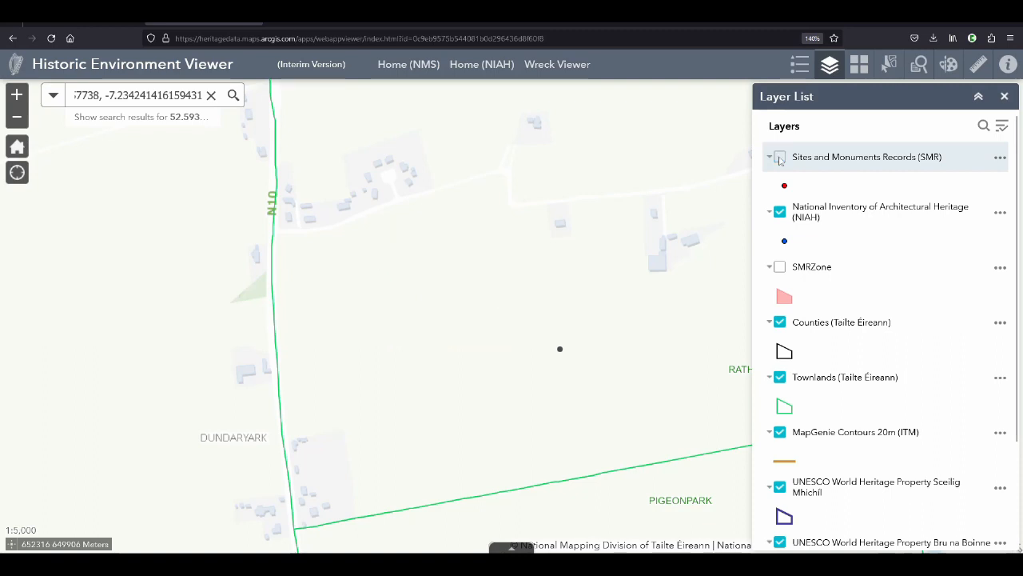
click(781, 158)
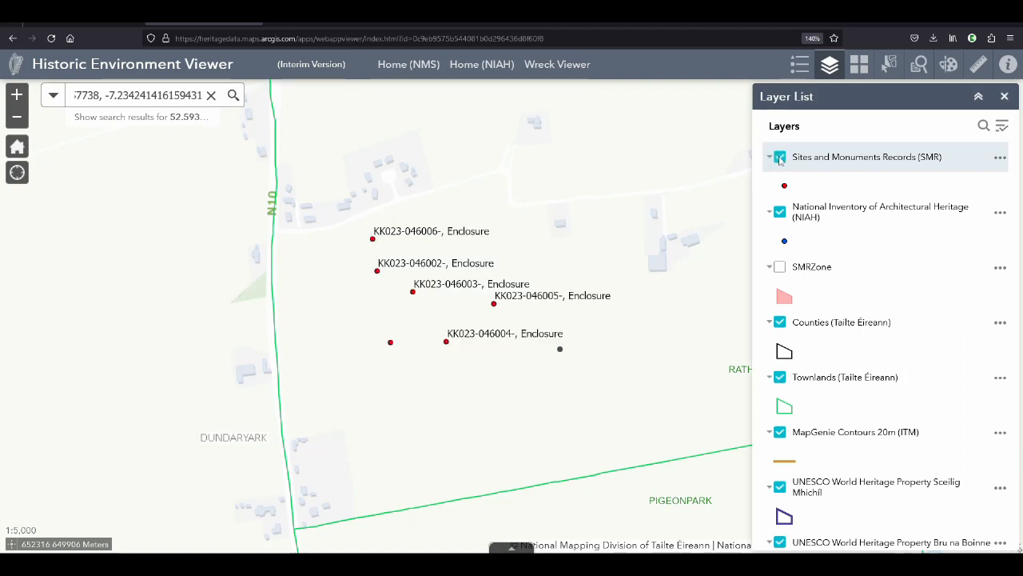
Turn off the National Inventory of Architectural Heritage (NIAH) layer and briefly preview the SMRZone layer
click(781, 212)
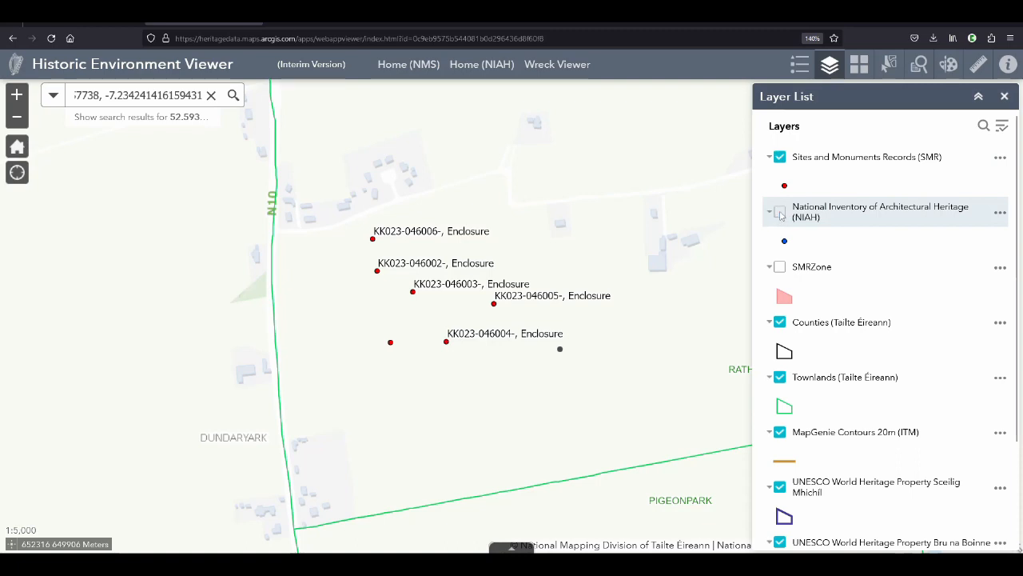
click(780, 212)
click(780, 213)
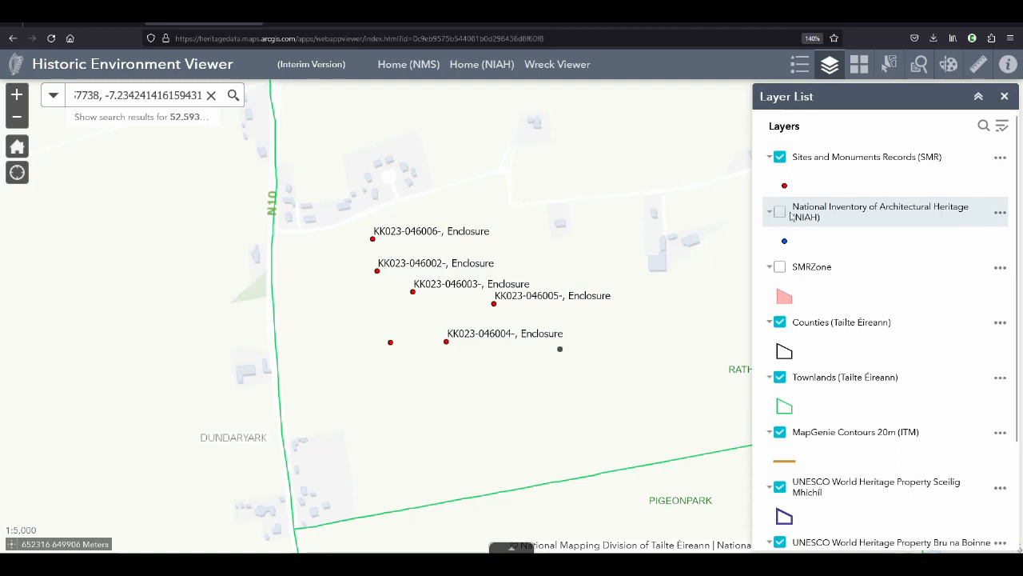
click(780, 268)
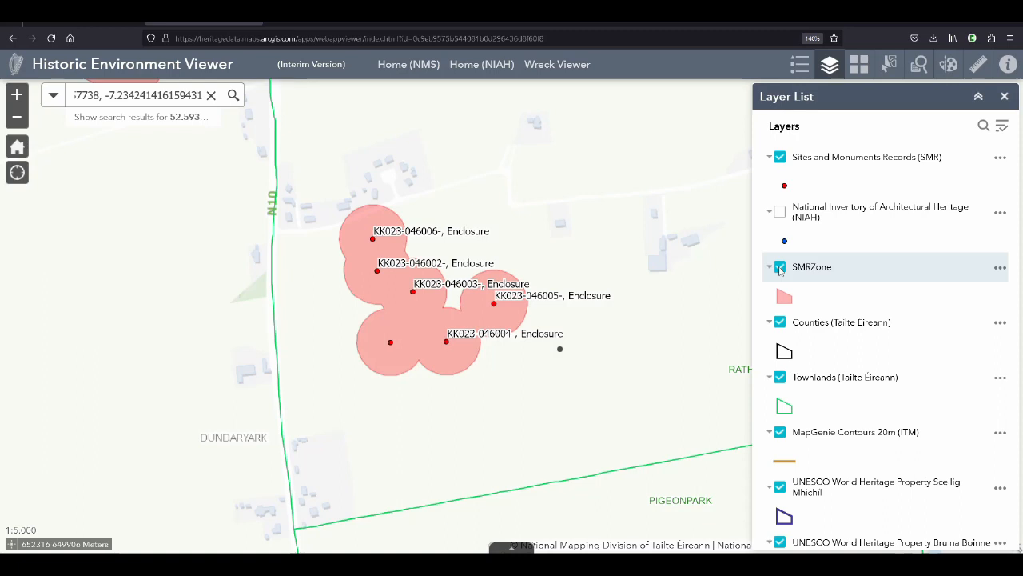
click(780, 268)
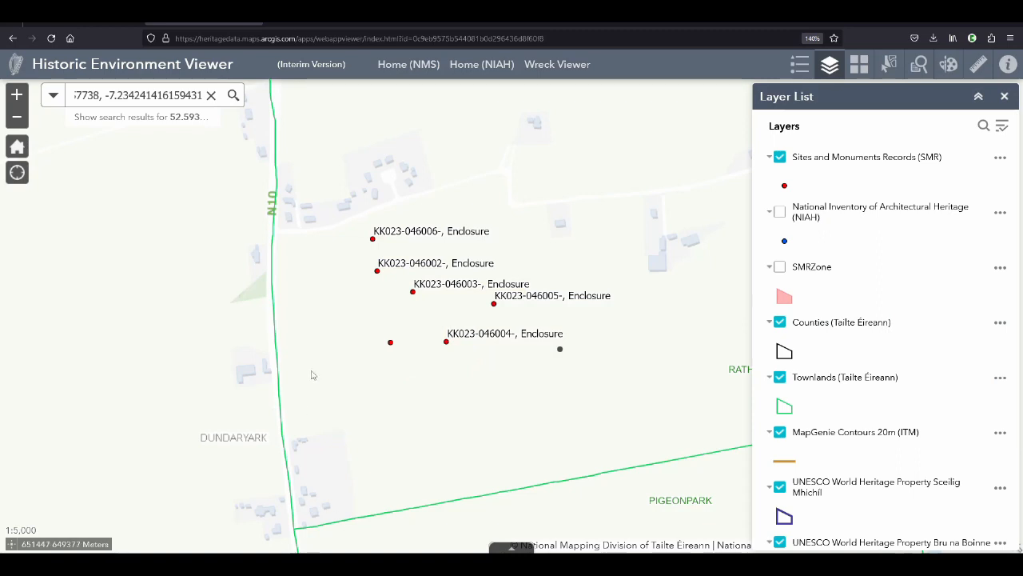
Toggle the Townlands boundaries off and back on, and compare the area with the Google Maps satellite view
scroll(380, 397, down, 1)
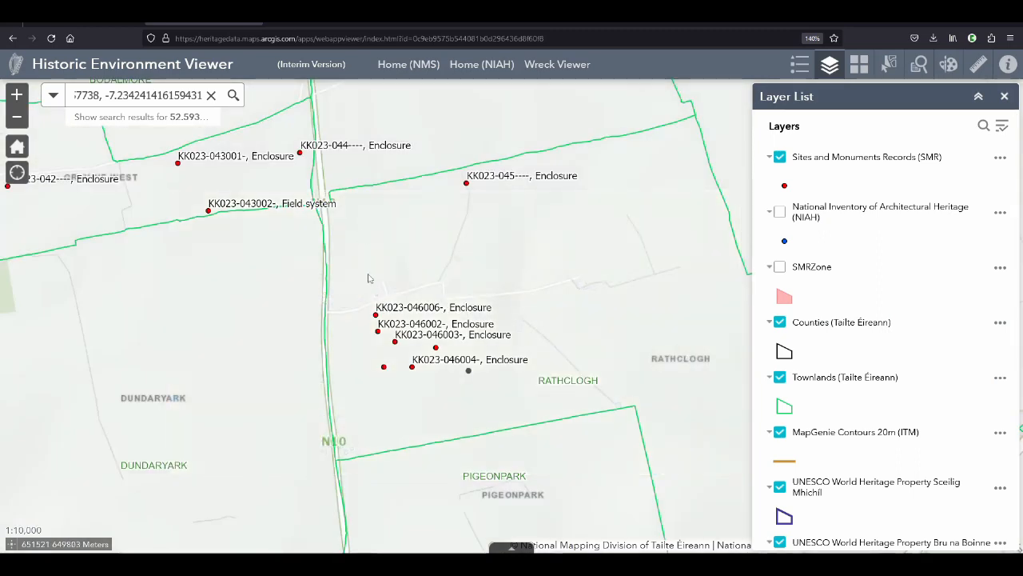
click(780, 378)
click(781, 378)
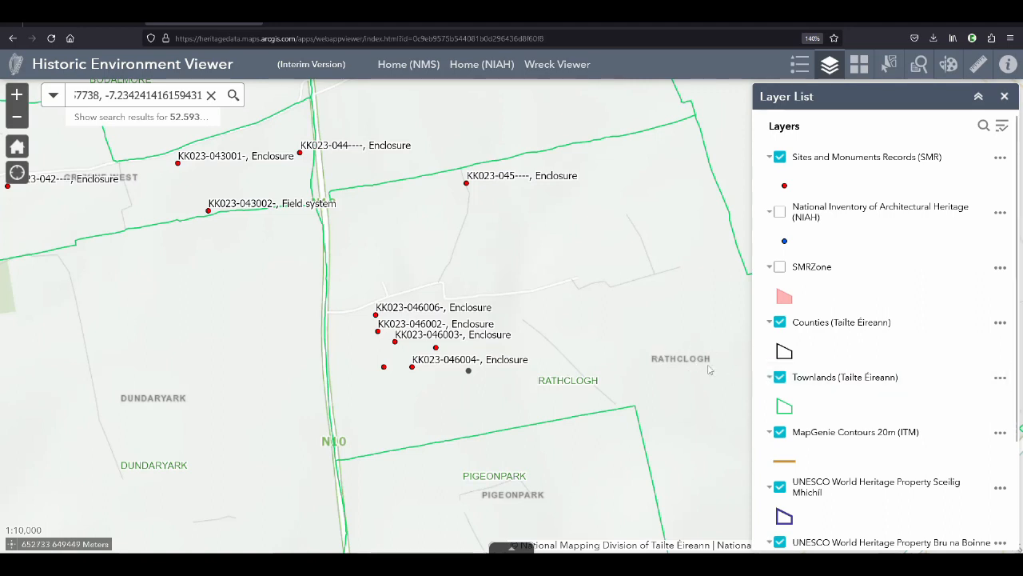
click(780, 377)
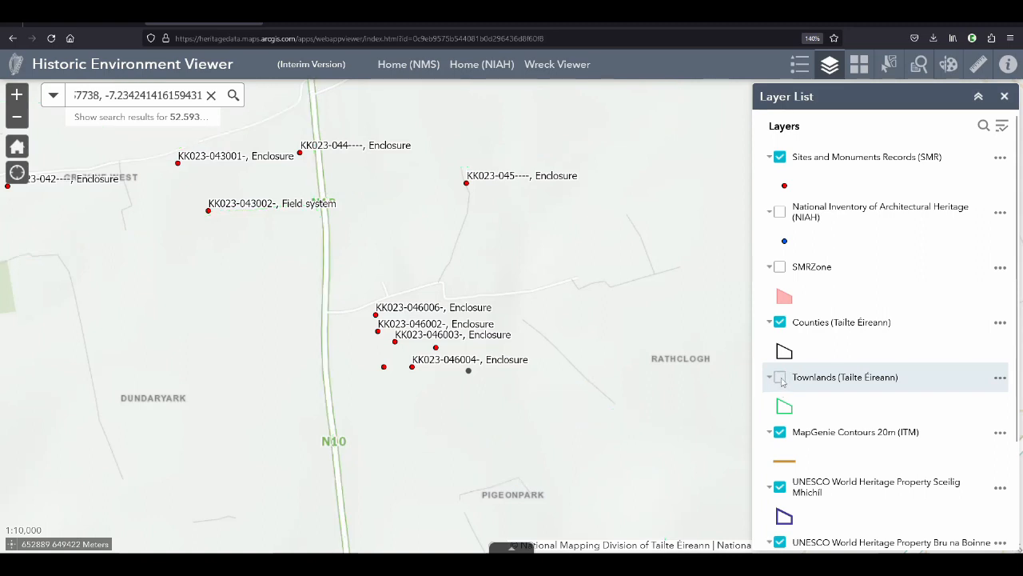
click(780, 378)
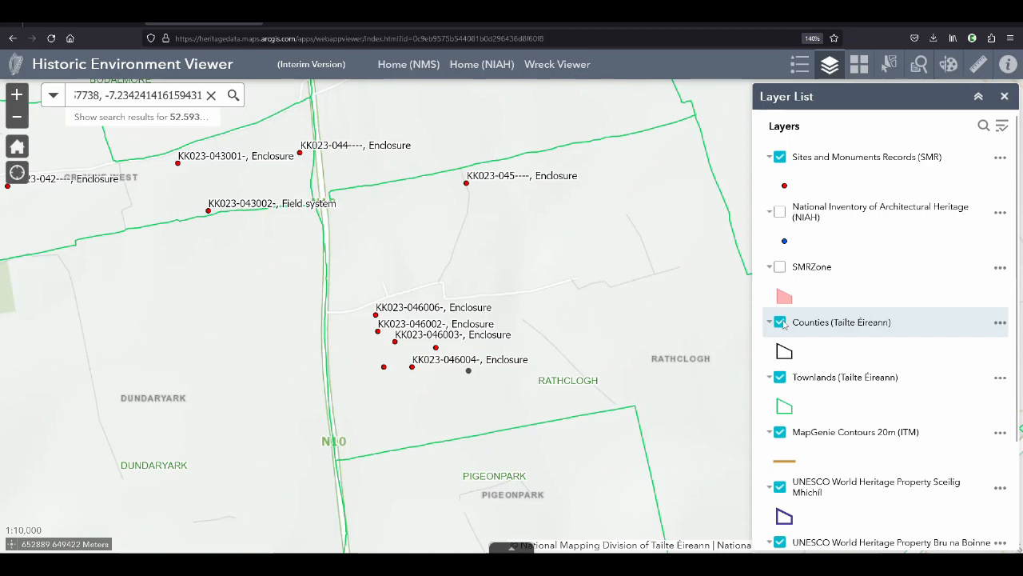
click(686, 23)
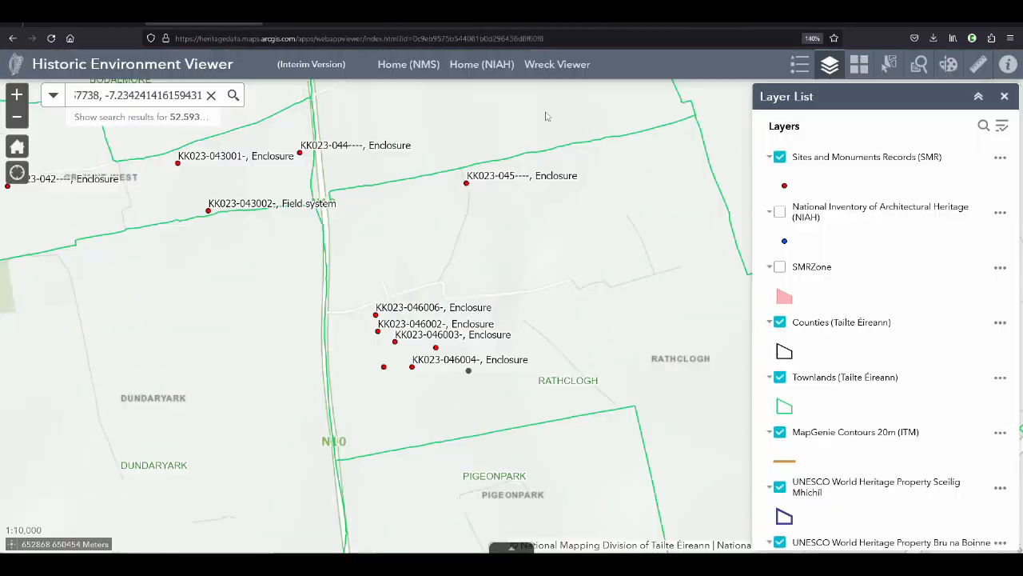
click(204, 23)
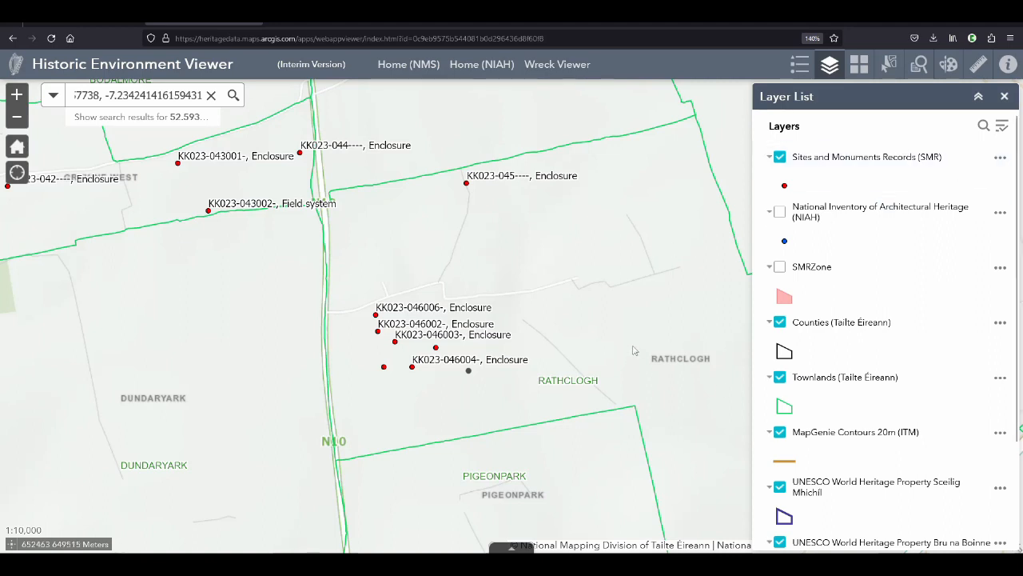
Turn off the MapGenie Contours 20m (ITM) layer and close the layer list
scroll(635, 355, down, 1)
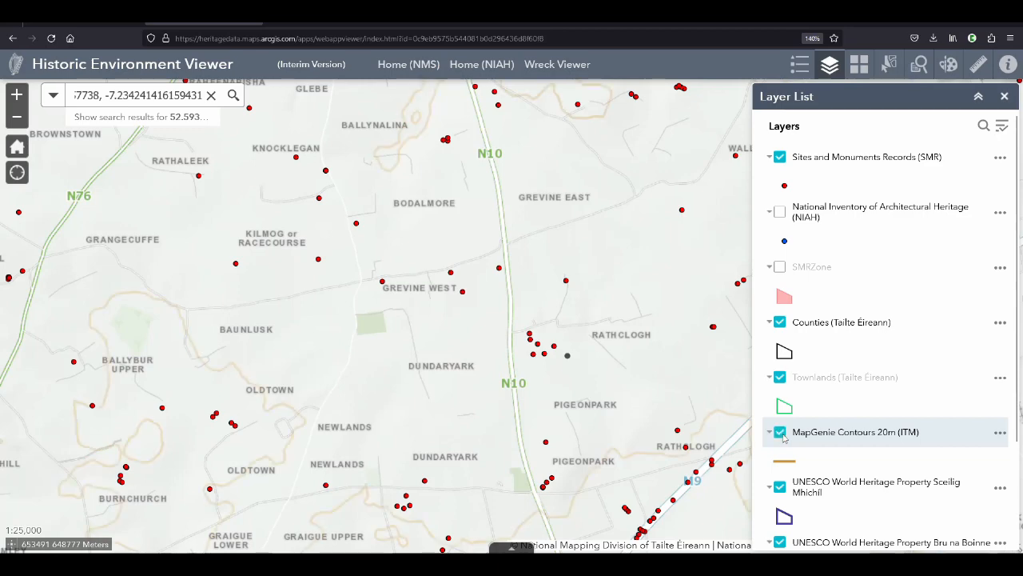
click(780, 433)
scroll(569, 355, up, 3)
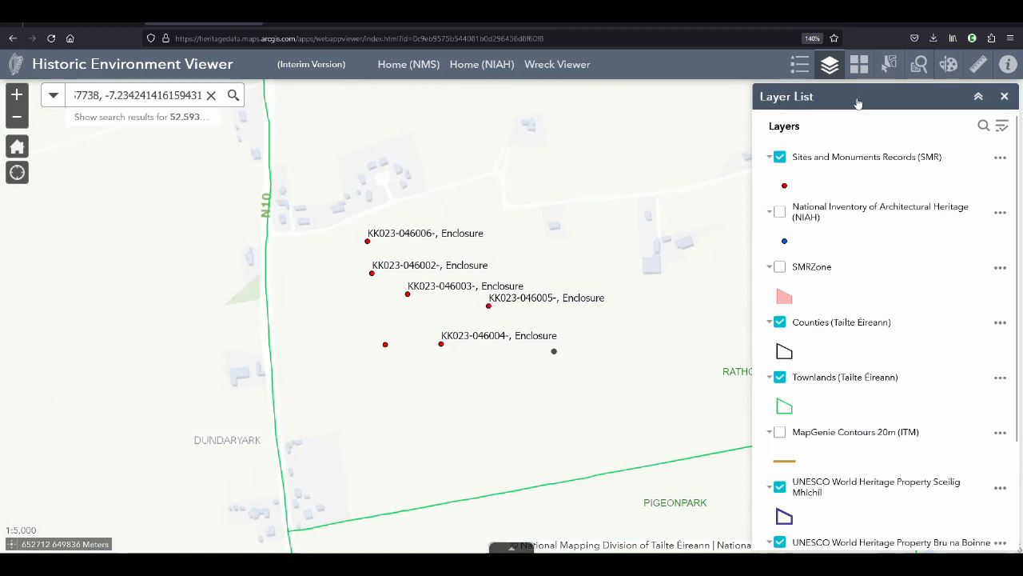
click(1005, 97)
Switch the basemap to 2013 to 2018 MapGenie Imagery (ITM) around the searched point in Rathclogh
click(861, 67)
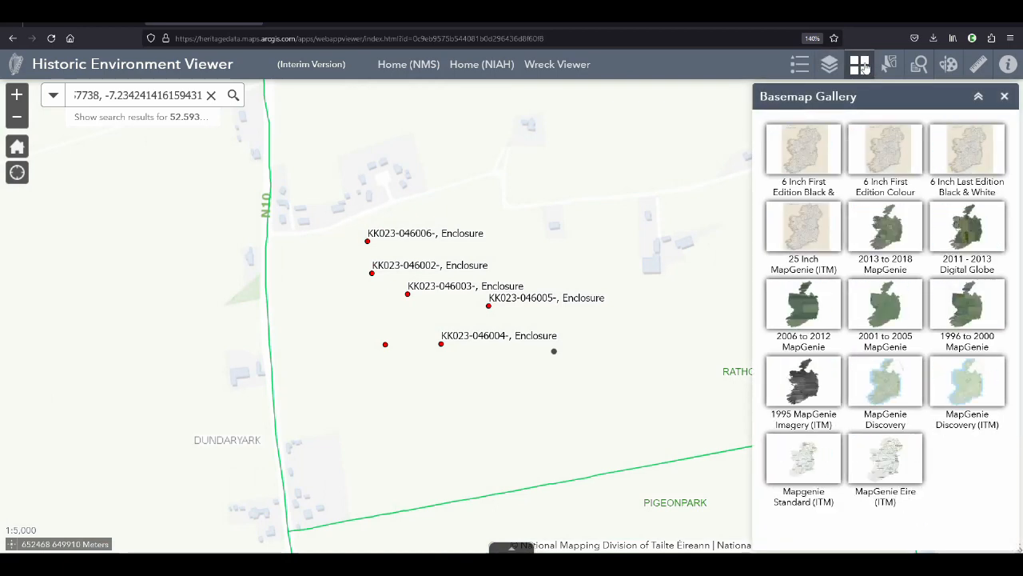
drag(643, 402, 607, 349)
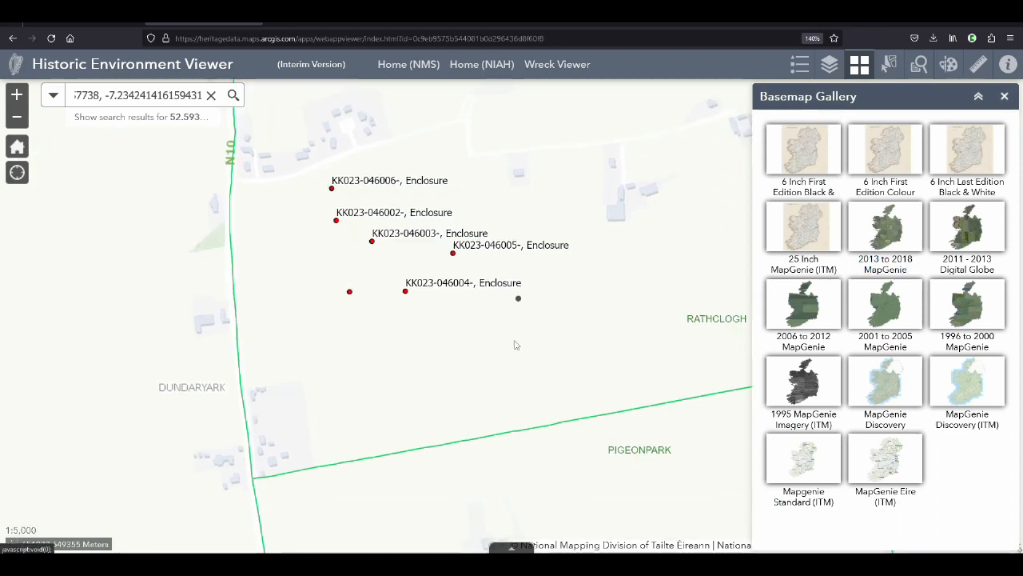
drag(515, 344, 558, 328)
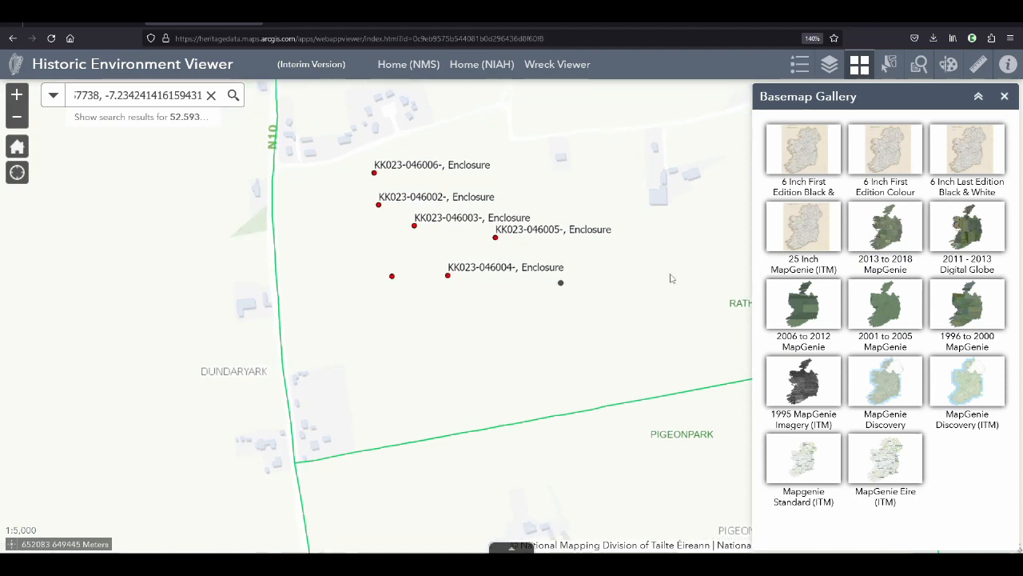
drag(672, 278, 654, 280)
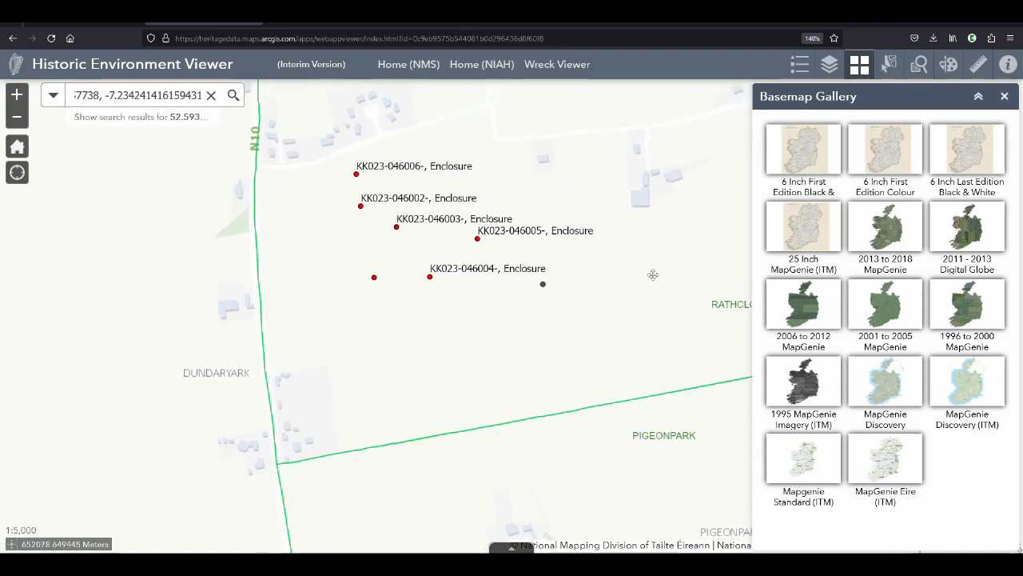
click(904, 232)
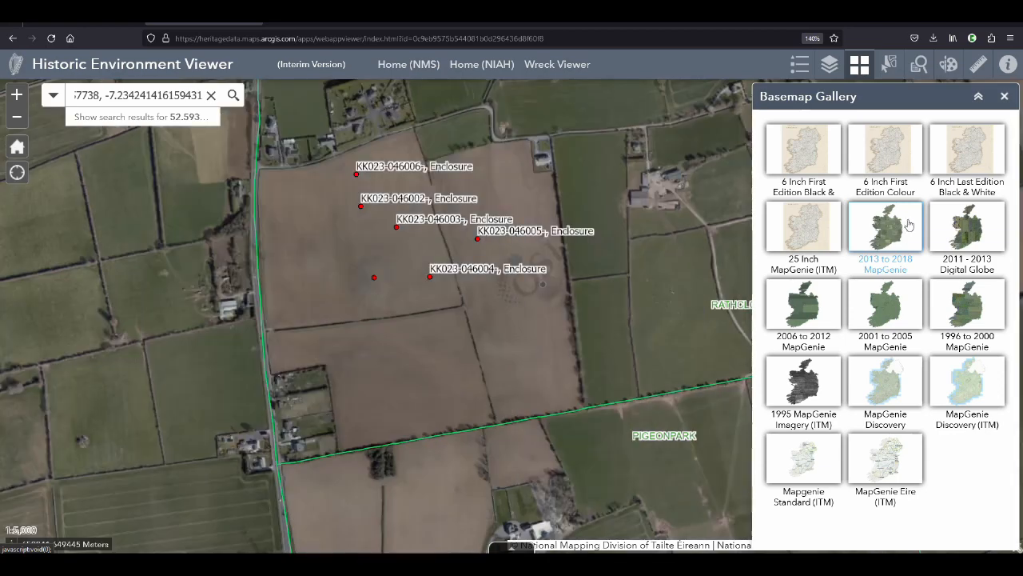
scroll(540, 313, up, 1)
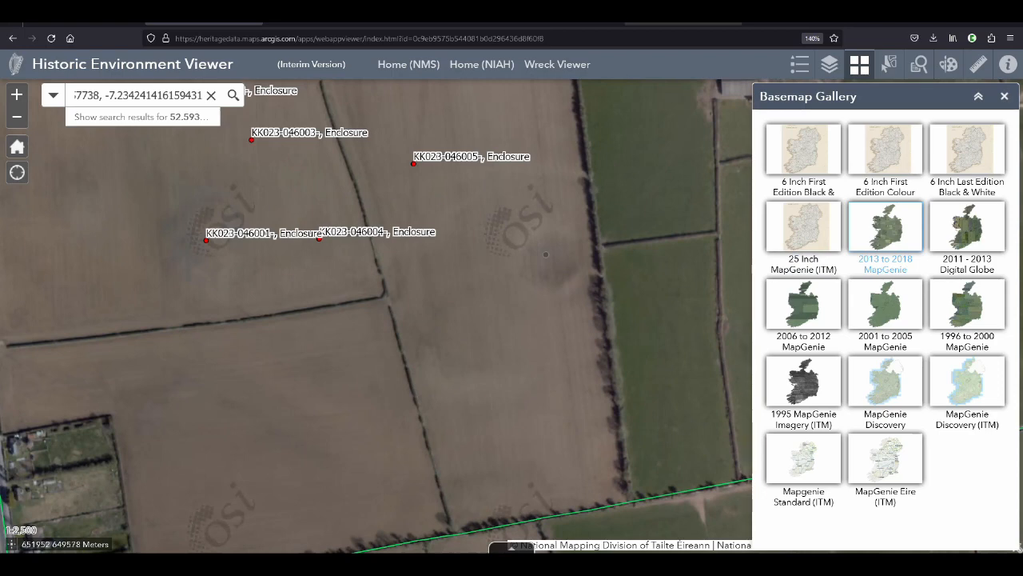
Compare the circular mark in Google Maps with the same field in the 2013 to 2018 imagery
click(670, 22)
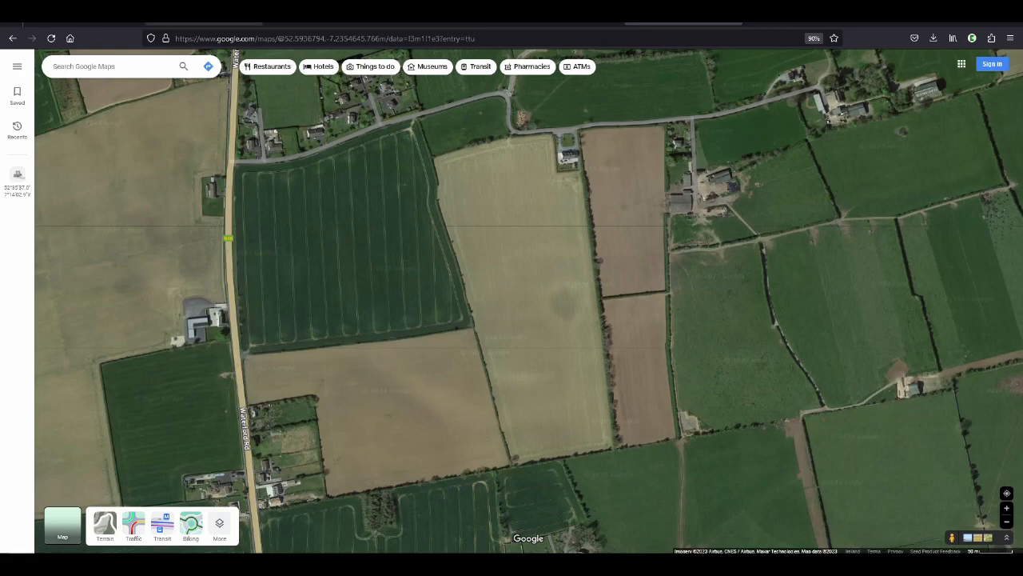
click(209, 22)
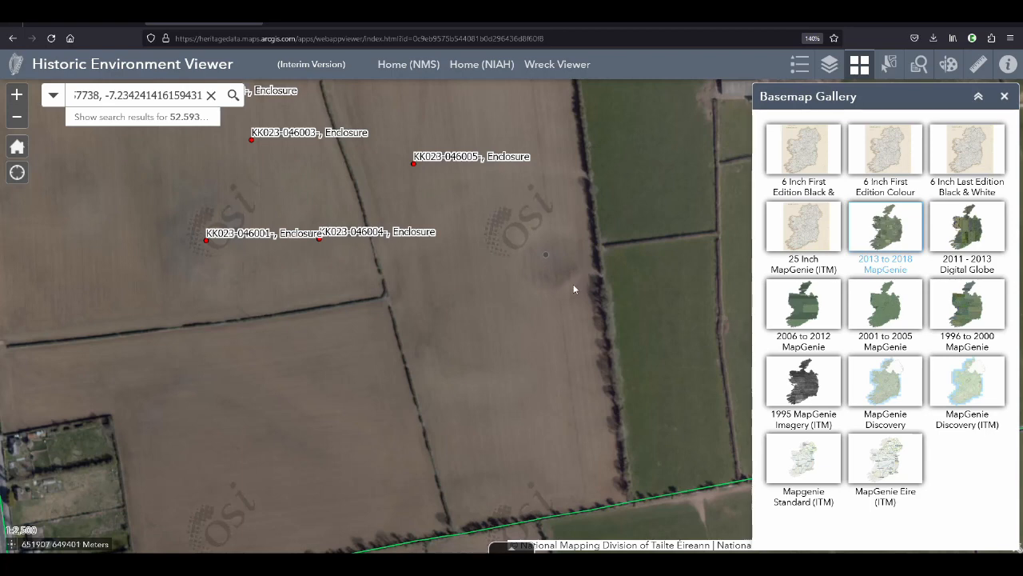
scroll(592, 363, down, 2)
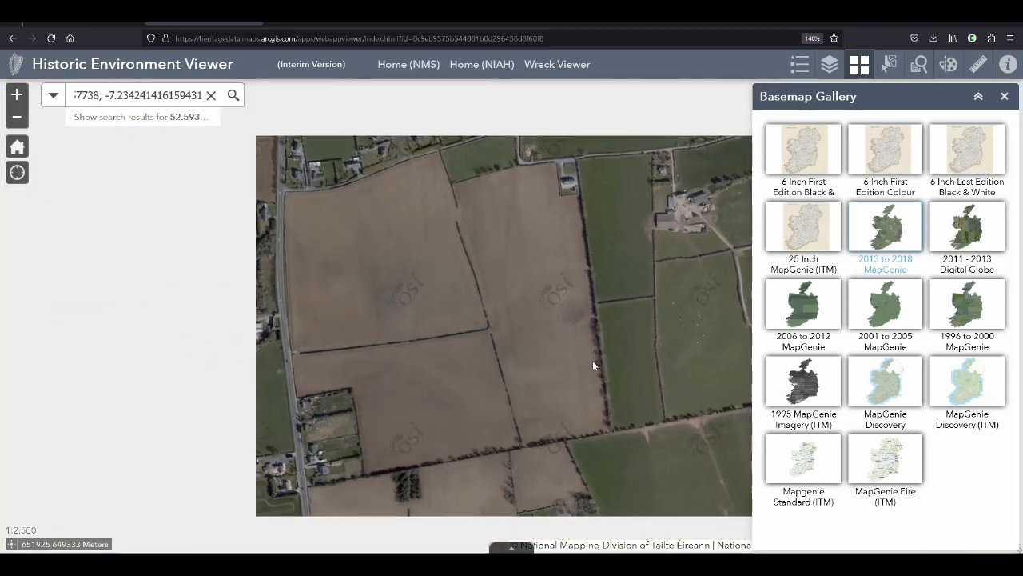
scroll(580, 311, up, 3)
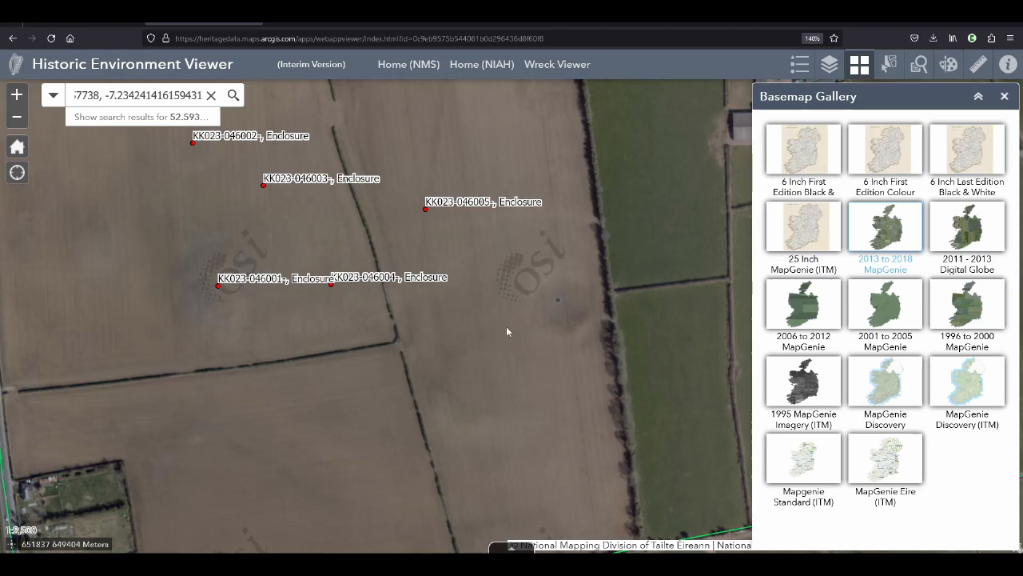
Switch the basemap to 2011 - 2013 Digital Globe Imagery MapGenie (ITM) and examine the recorded enclosures and the circular mark
click(969, 236)
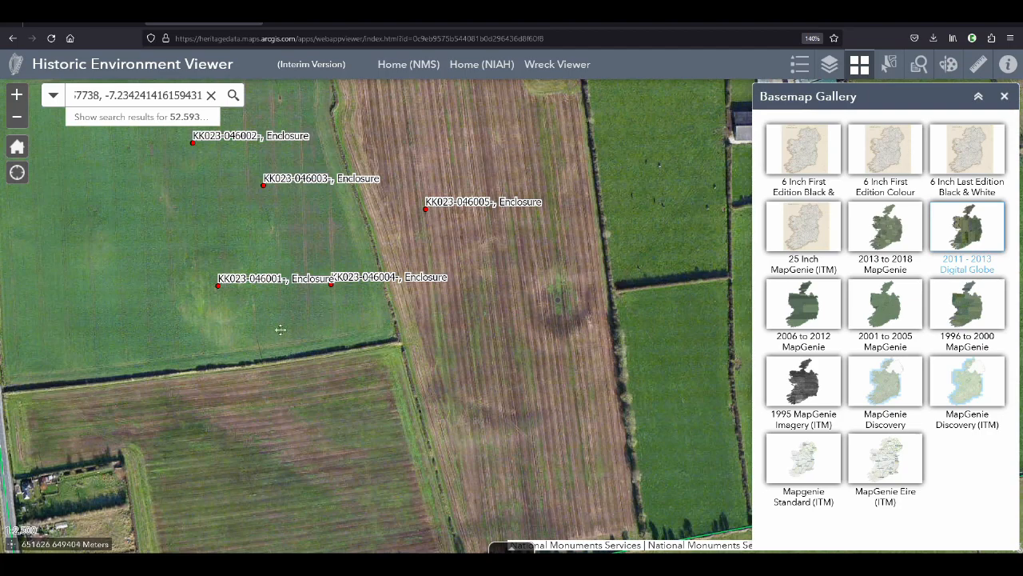
drag(168, 151, 358, 213)
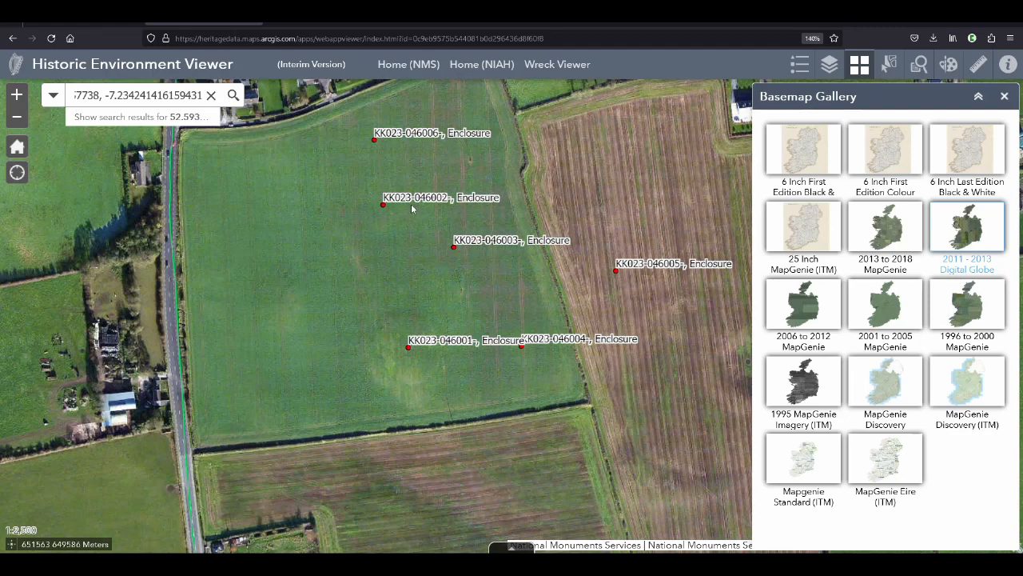
drag(546, 395, 431, 378)
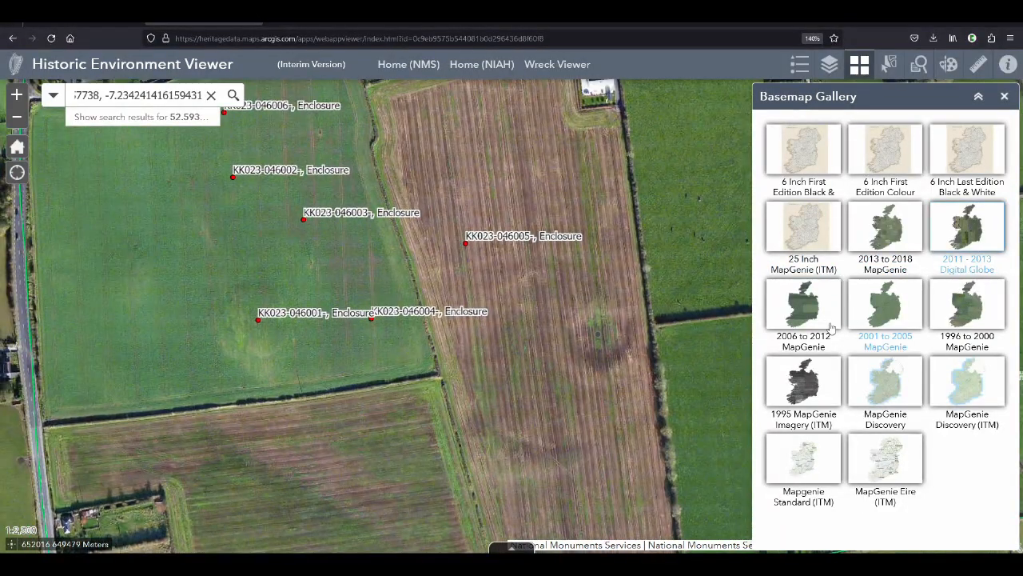
Switch the basemap to 2006 to 2012 MapGenie imagery and examine the recorded enclosures and the circular mark in the neighbouring field
click(805, 306)
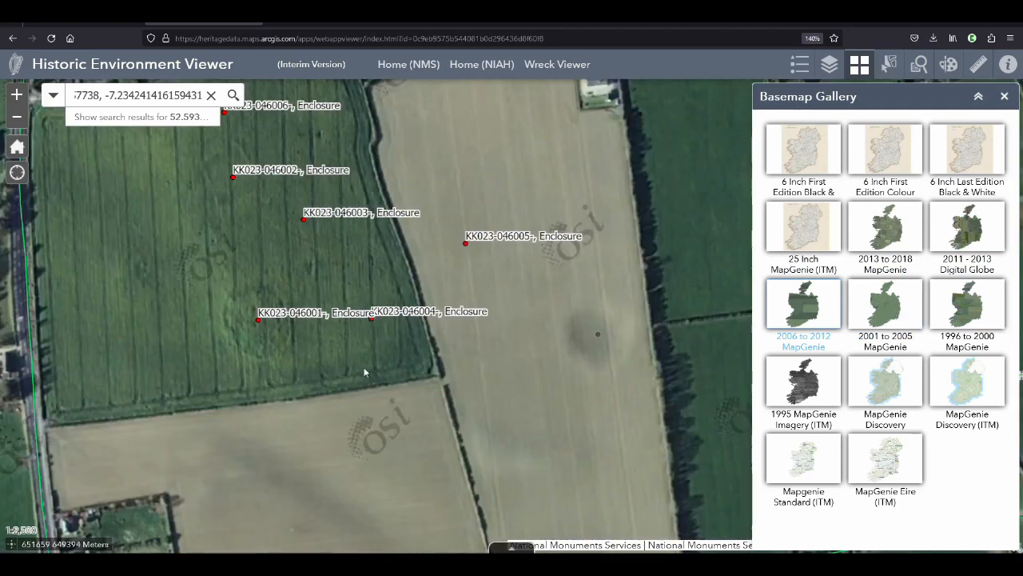
drag(483, 341, 613, 371)
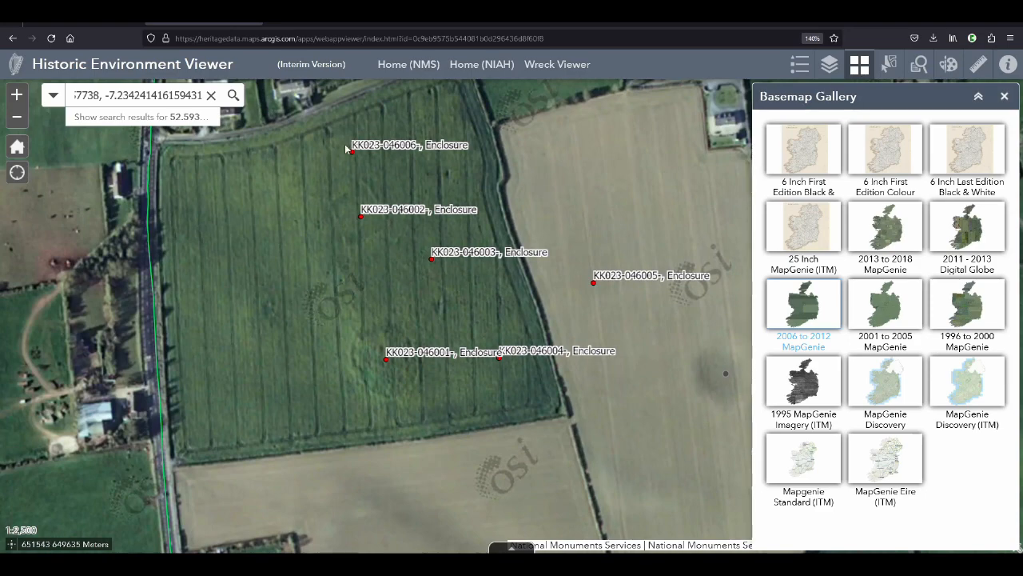
drag(468, 384, 368, 357)
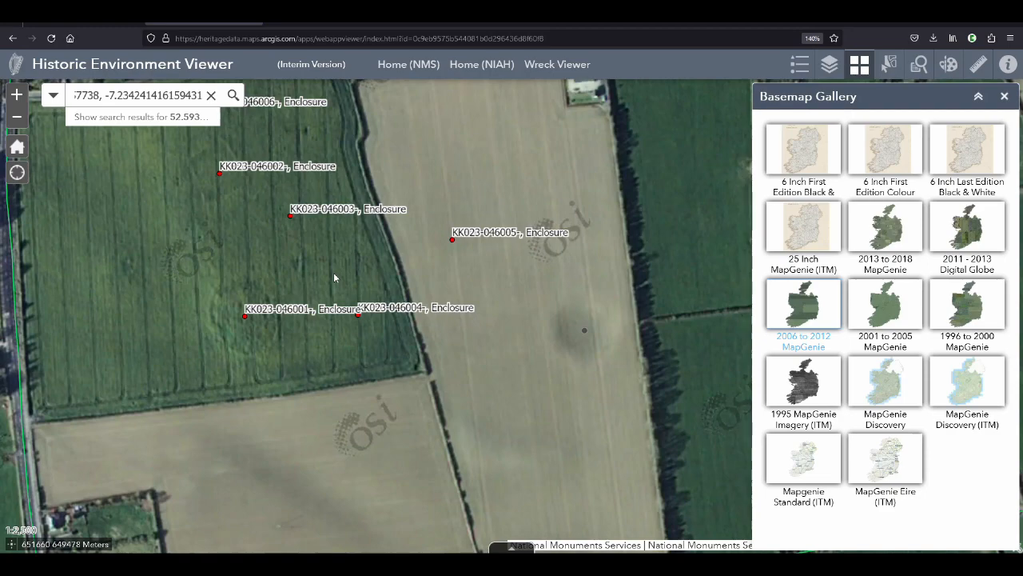
drag(251, 234, 371, 263)
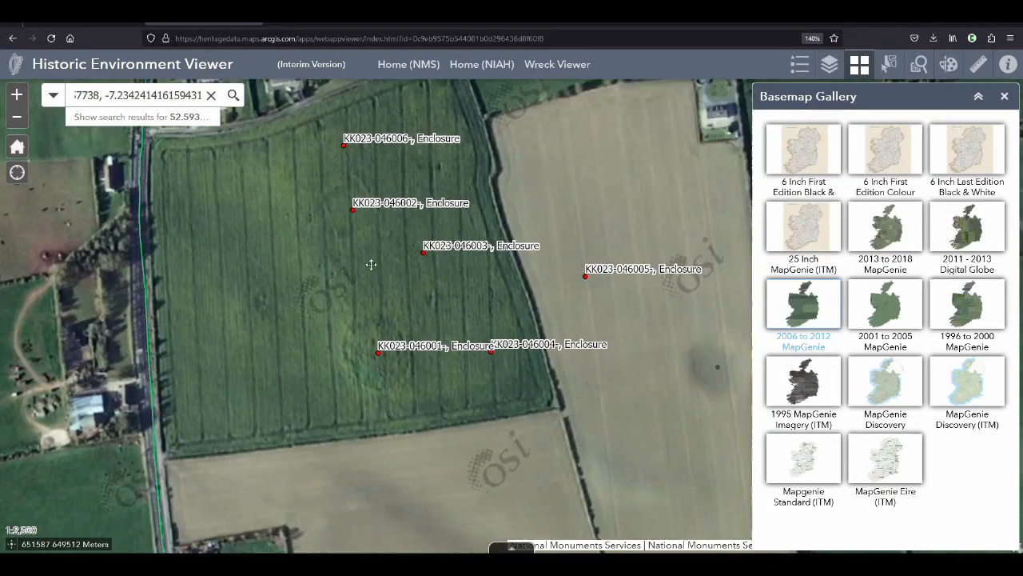
Examine the circular mark and enclosures on the 2001 to 2005 MapGenie basemap and on the 1996 to 2000 MapGenie basemap
click(887, 312)
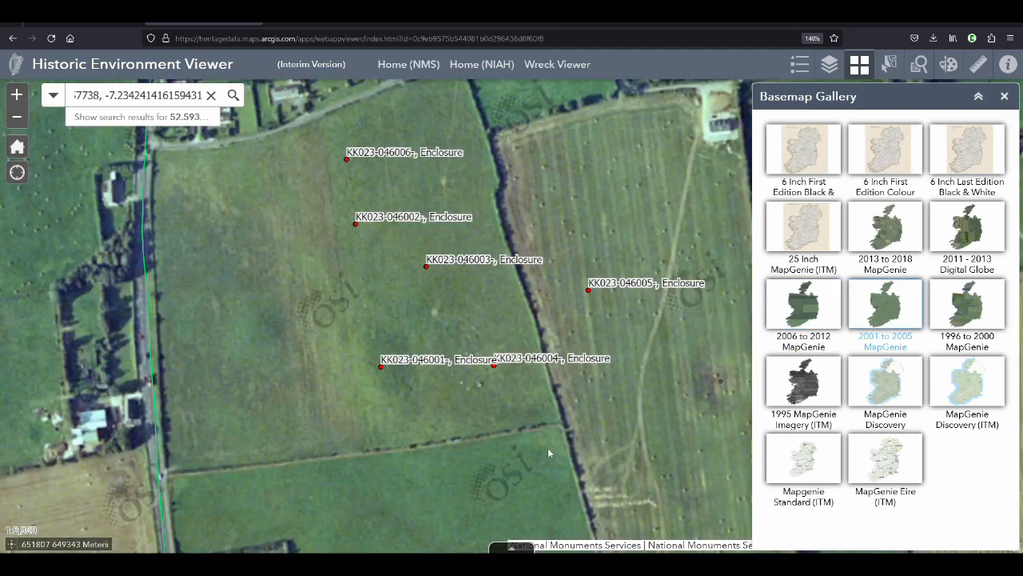
drag(547, 453, 400, 396)
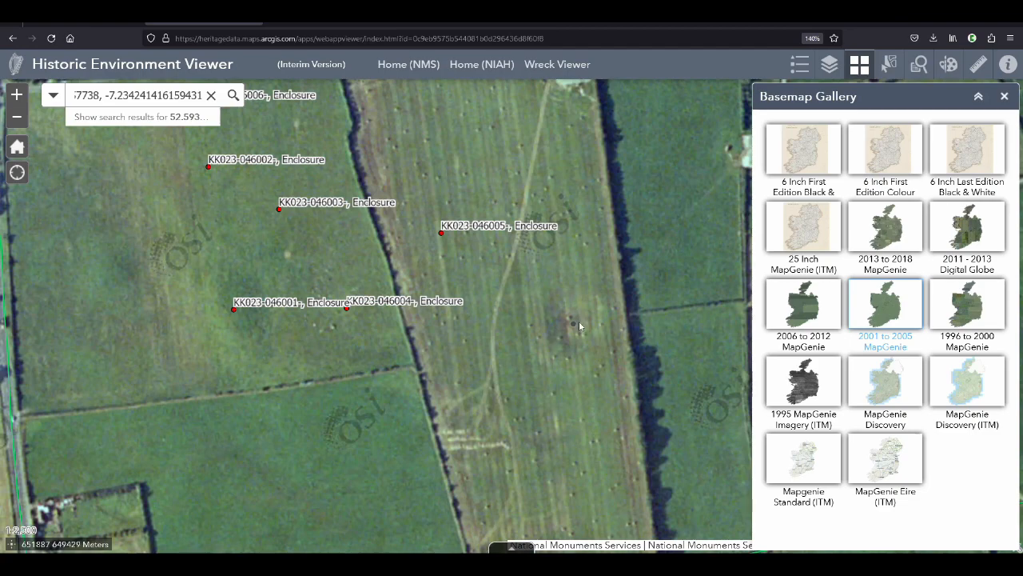
click(979, 312)
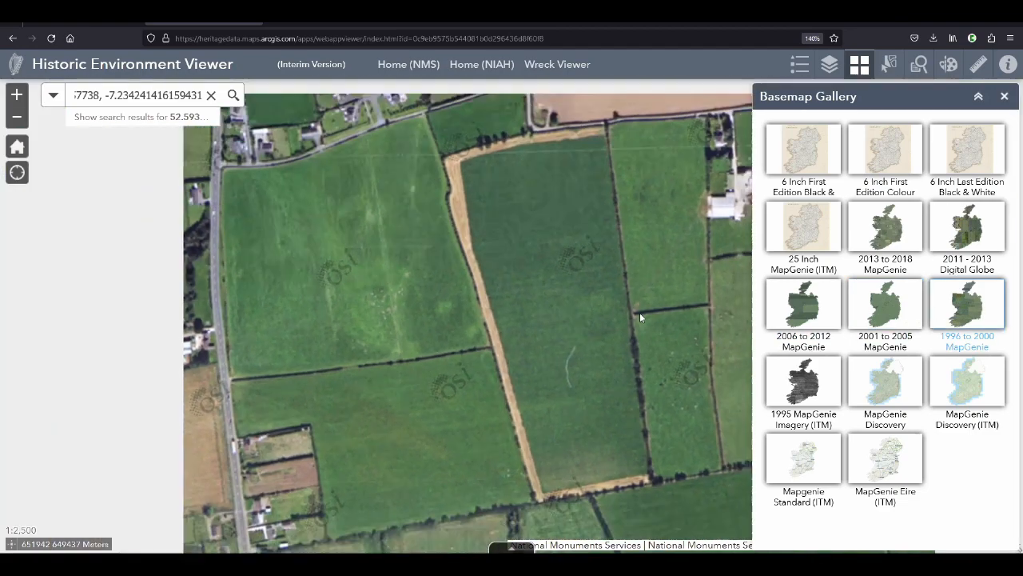
scroll(639, 313, down, 1)
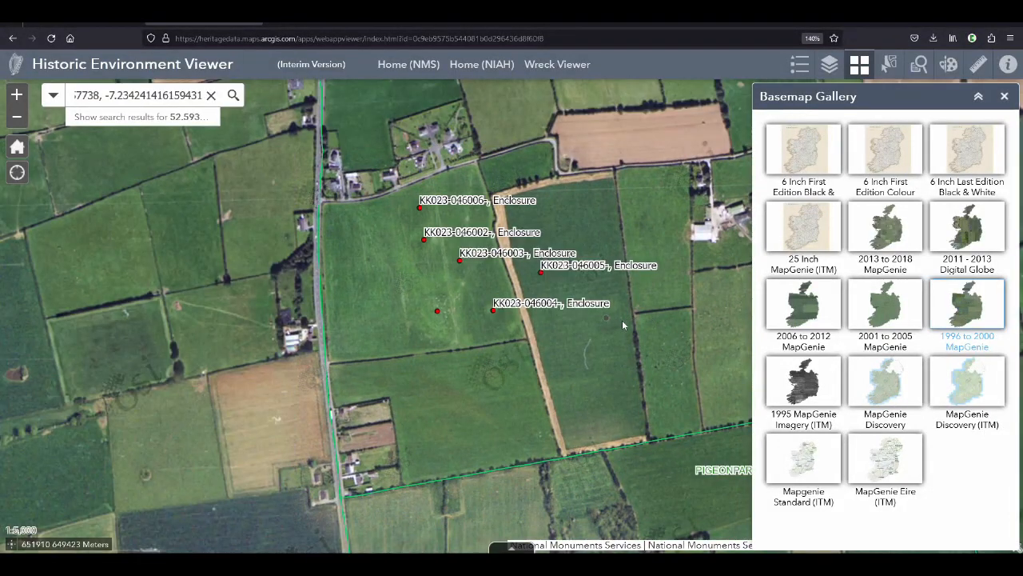
scroll(622, 319, up, 1)
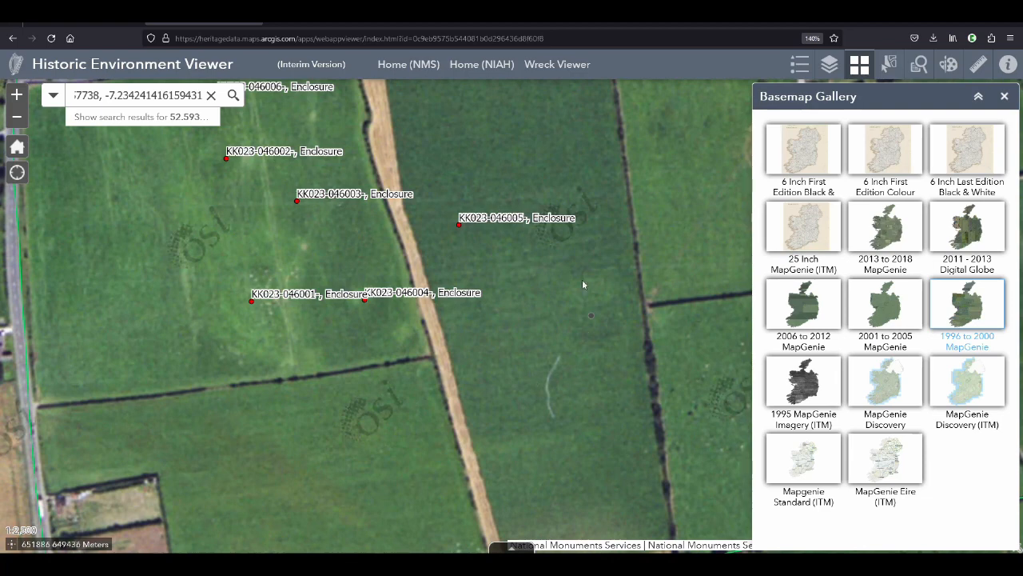
Examine the site on the 1995 MapGenie Imagery (ITM) basemap and return to the 2013 to 2018 MapGenie imagery
click(811, 382)
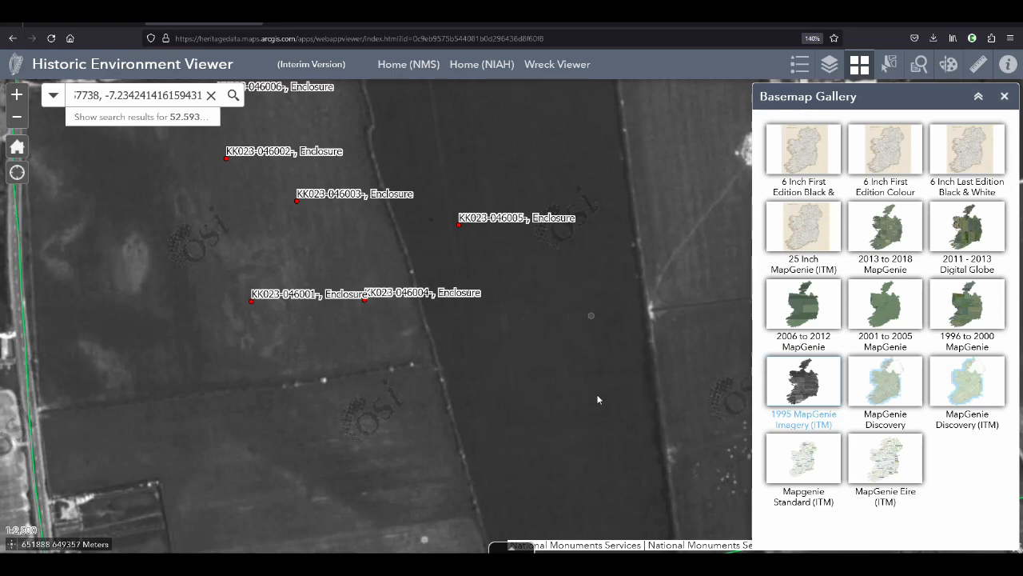
scroll(598, 394, down, 1)
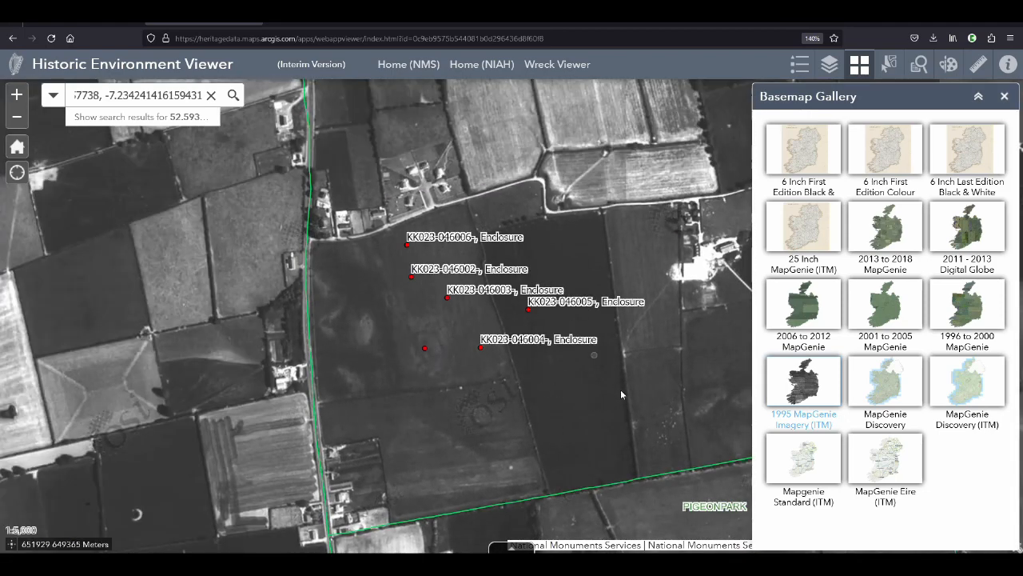
scroll(596, 363, up, 1)
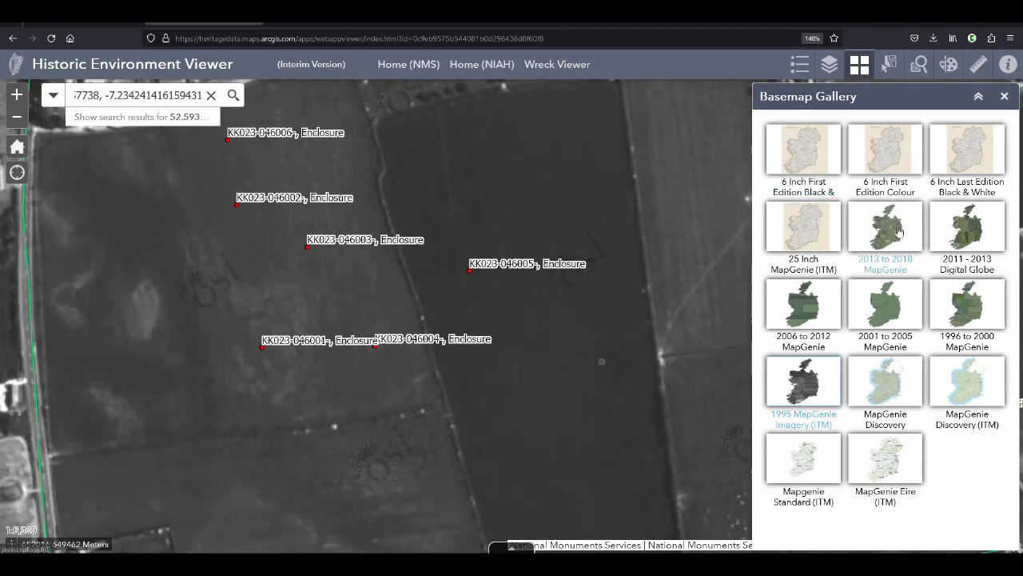
click(899, 231)
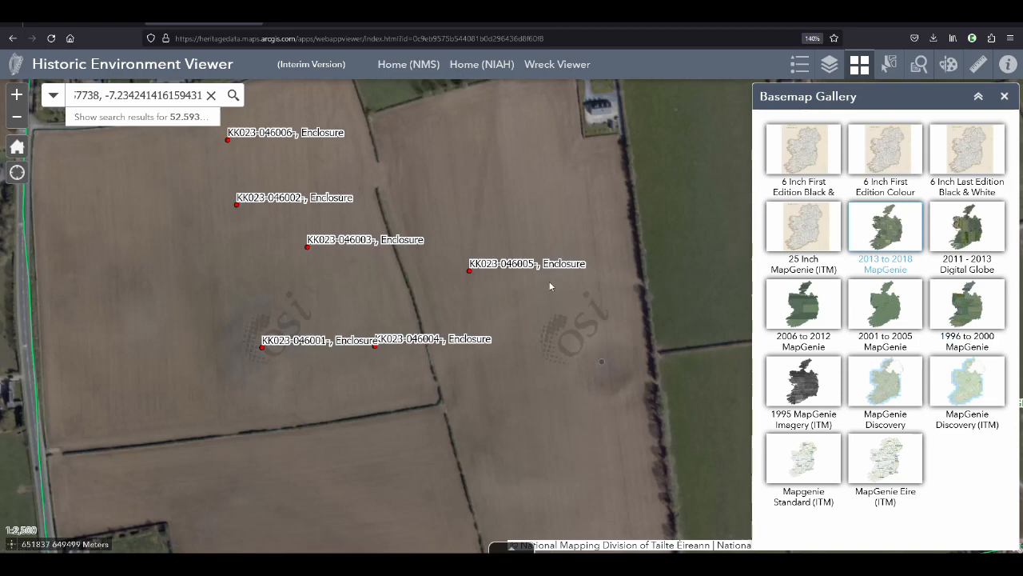
scroll(549, 280, down, 1)
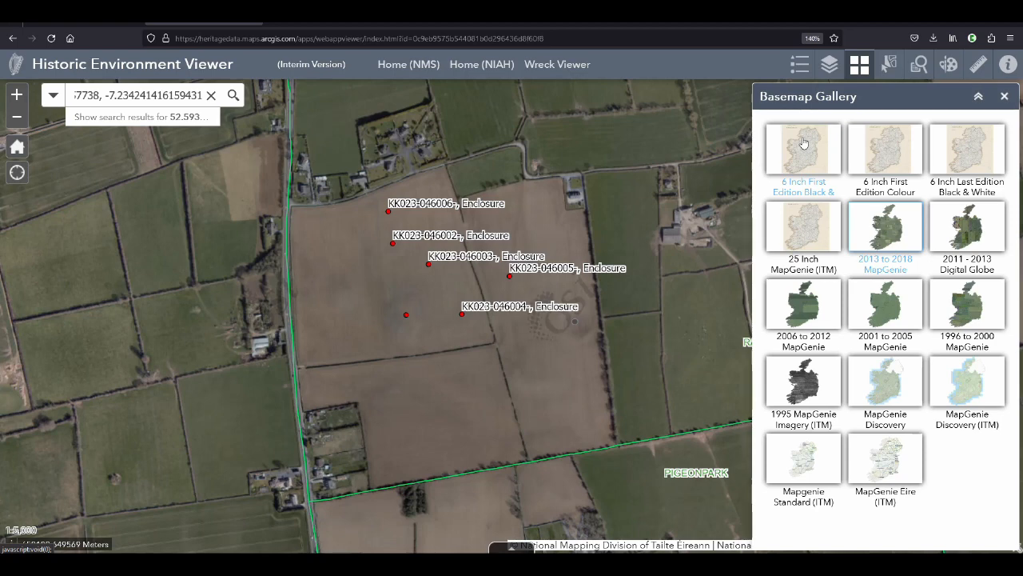
Check the site on the 6 Inch First Edition black-and-white and colour, 25 Inch, and 6 Inch Last Edition basemaps, then restore 2013 to 2018 imagery
click(804, 143)
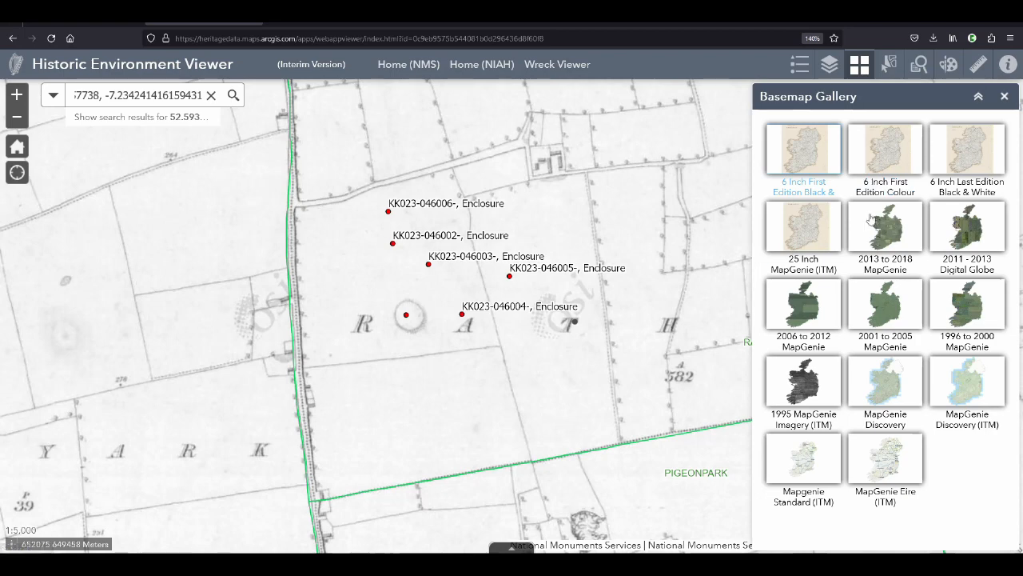
click(891, 147)
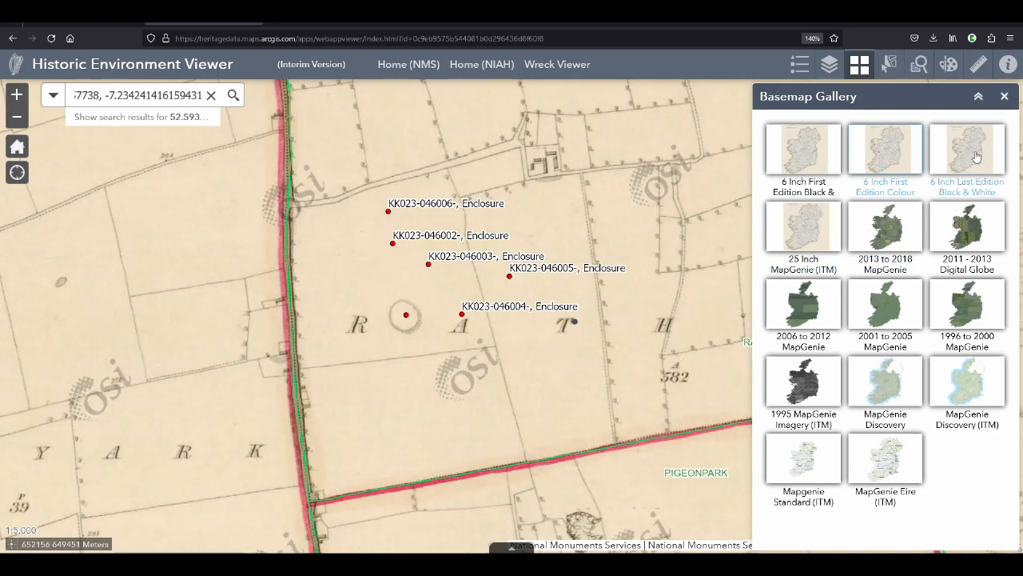
click(811, 229)
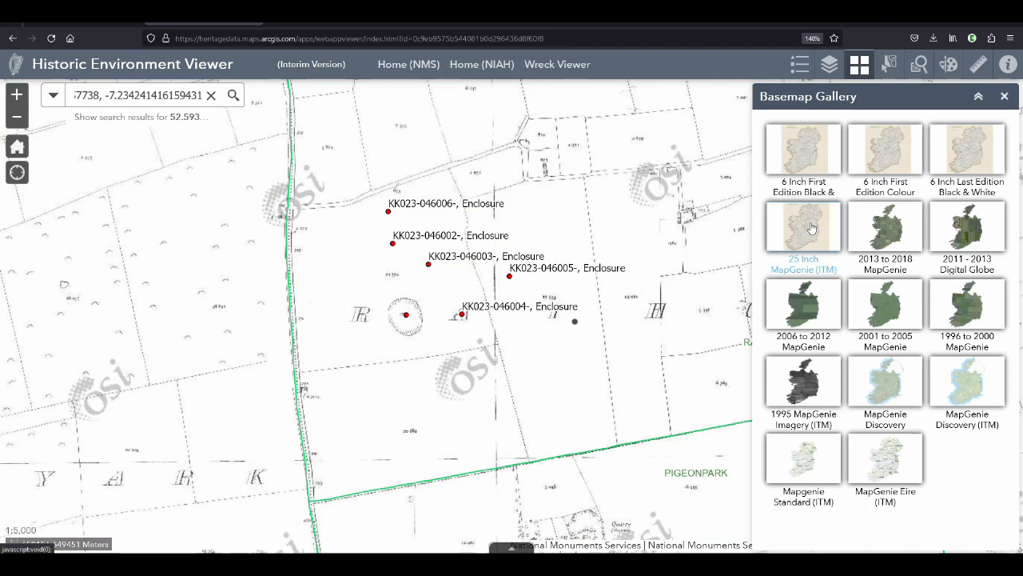
click(982, 152)
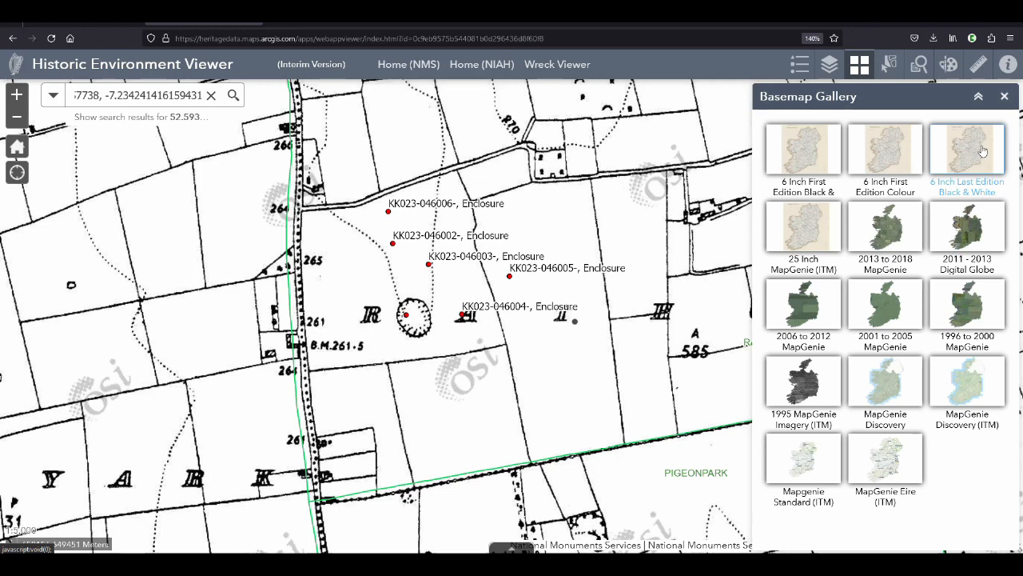
click(892, 229)
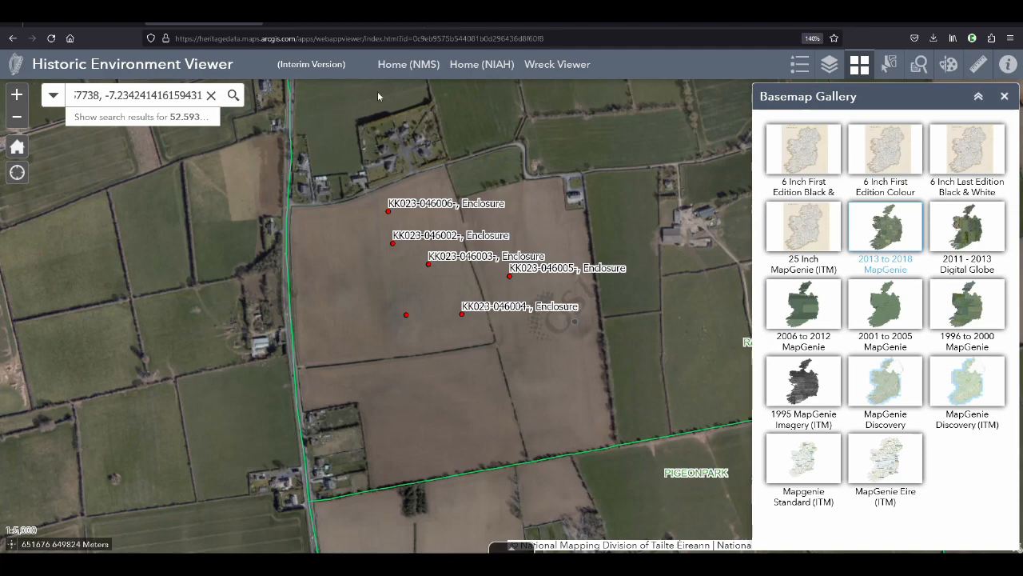
Switch to the National Monuments Service Forms page and locate the forms for reporting the find of an archaeological monument
click(331, 23)
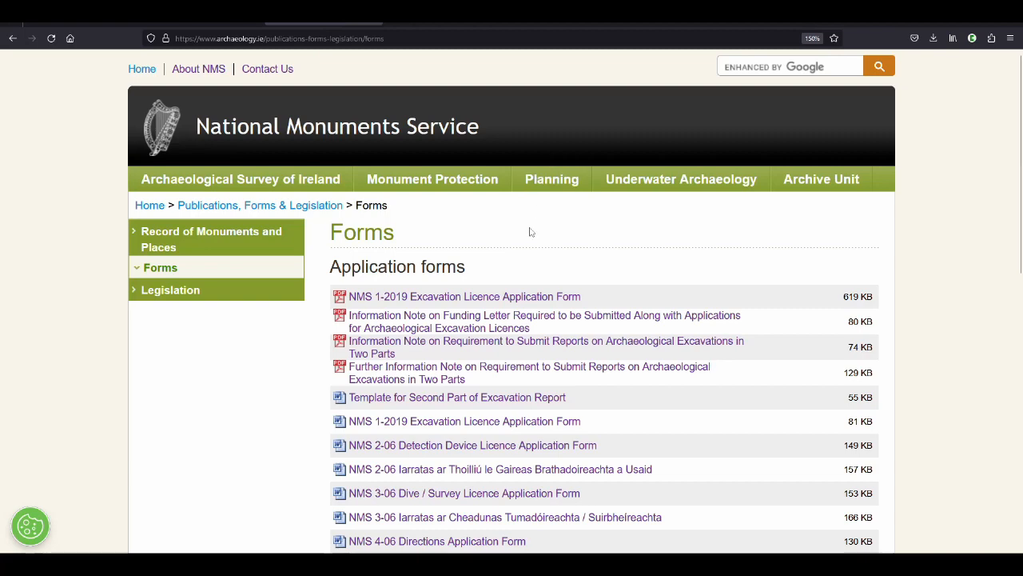
scroll(541, 219, down, 6)
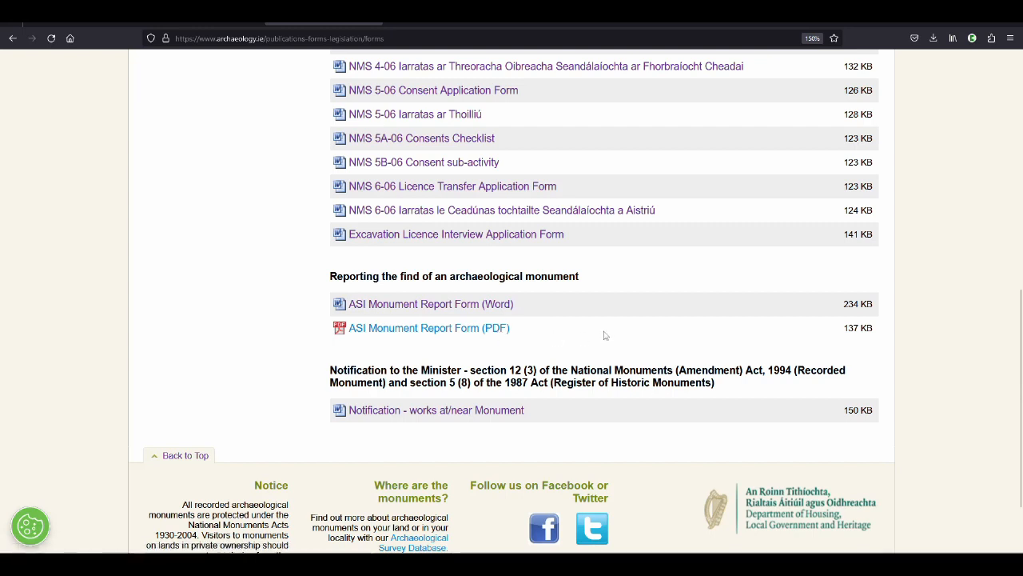
scroll(605, 333, up, 4)
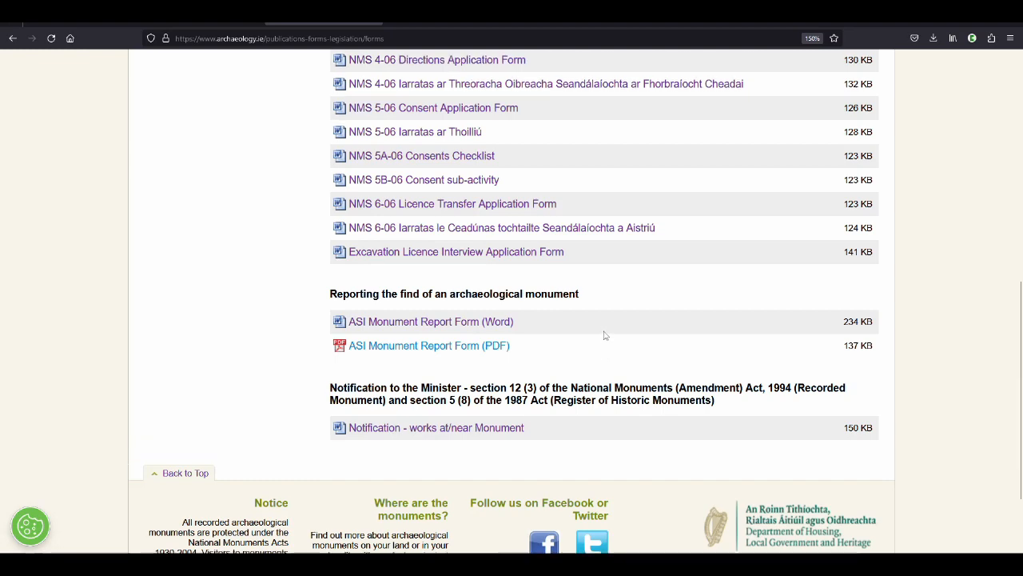
scroll(611, 326, down, 4)
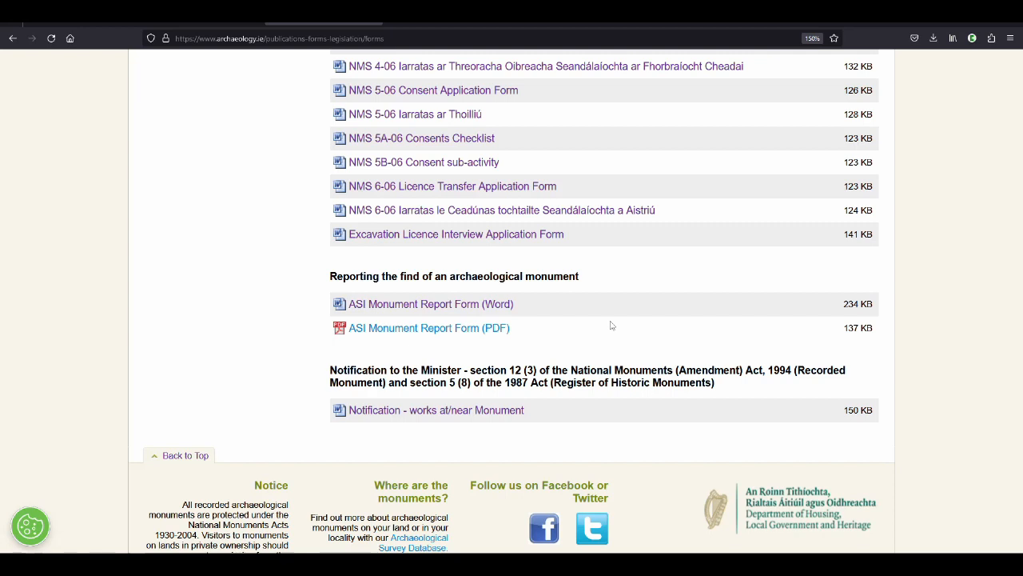
Download the Word version of the ASI Monument Report Form and open the downloaded document
right_click(491, 310)
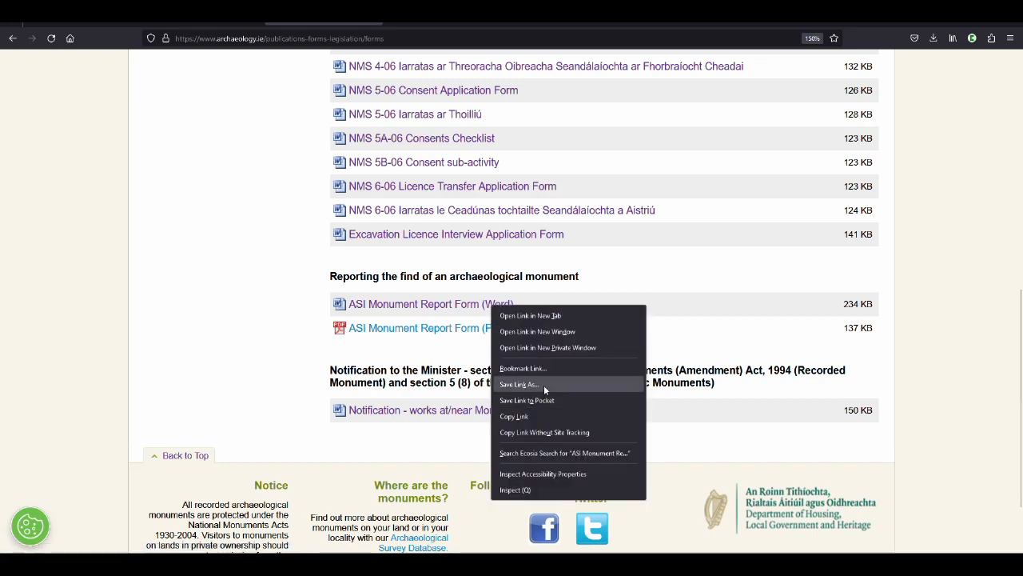
click(649, 282)
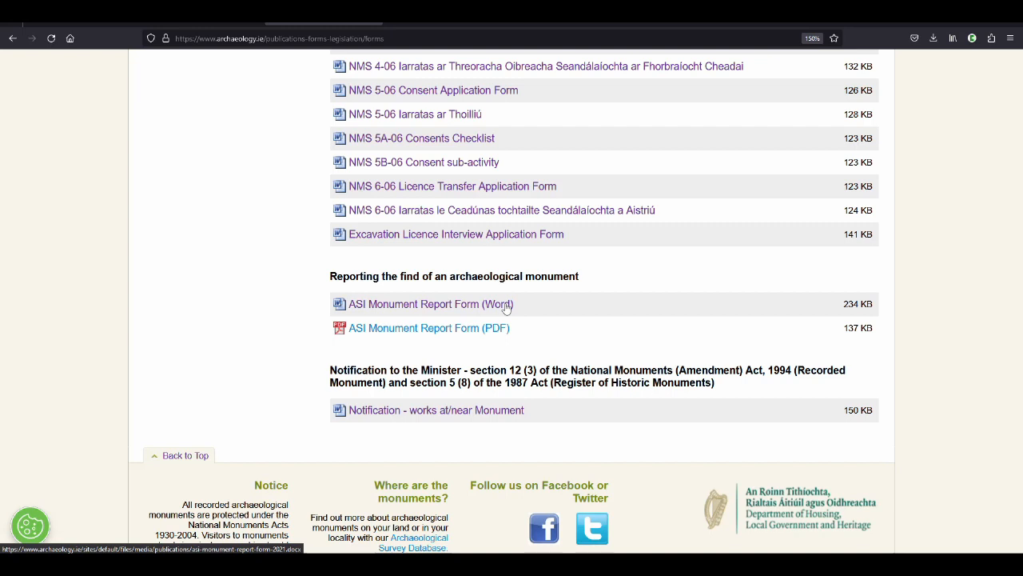
click(506, 307)
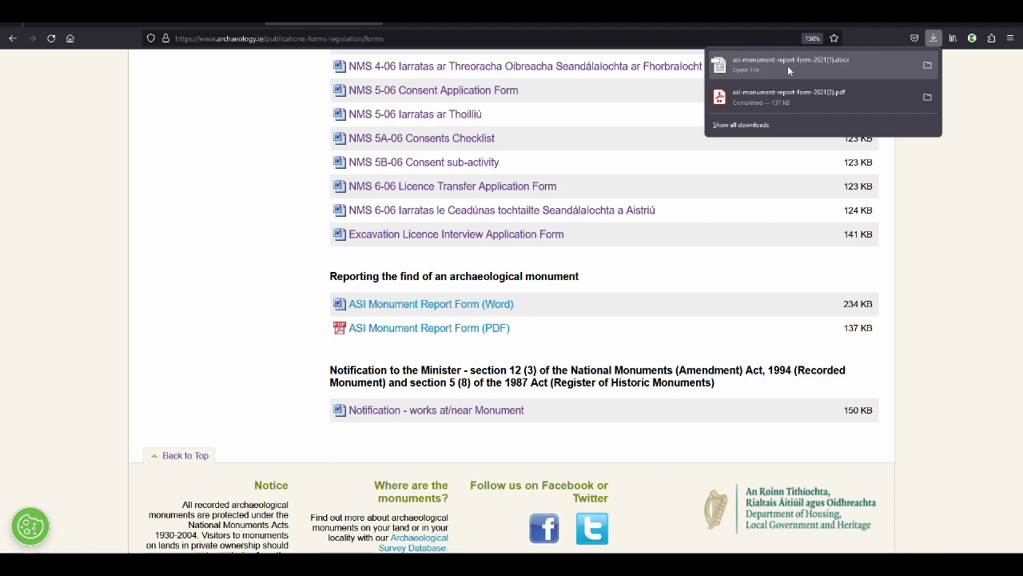
click(789, 68)
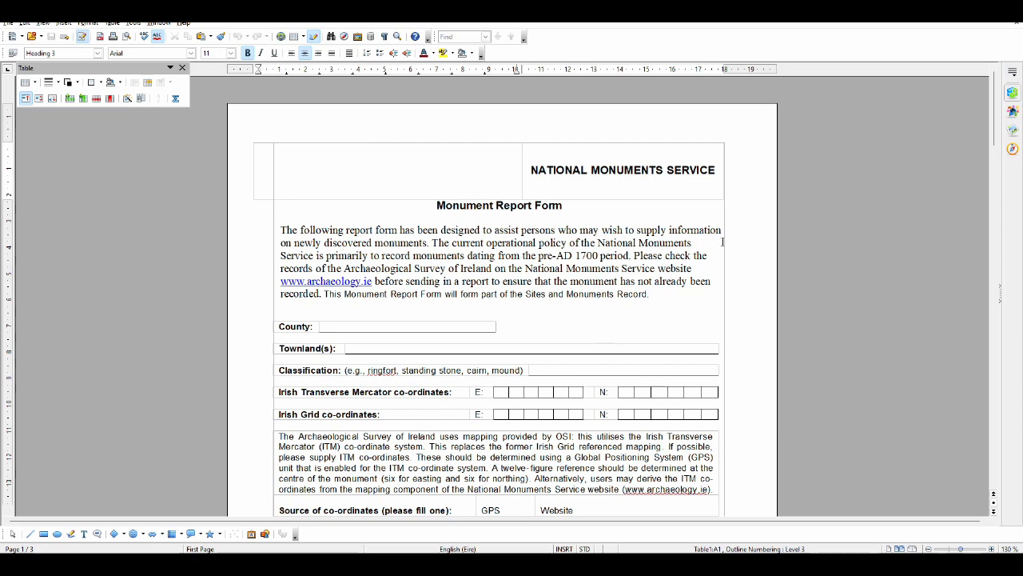
Read the Monument Report Form's introduction and its county, townland, classification and co-ordinate fields
scroll(725, 228, down, 1)
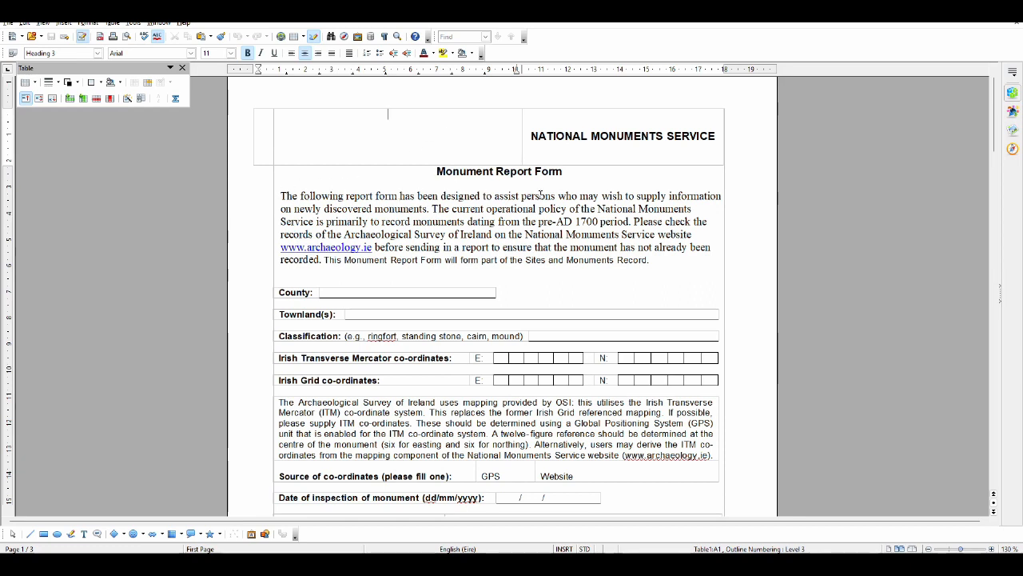
scroll(586, 182, down, 1)
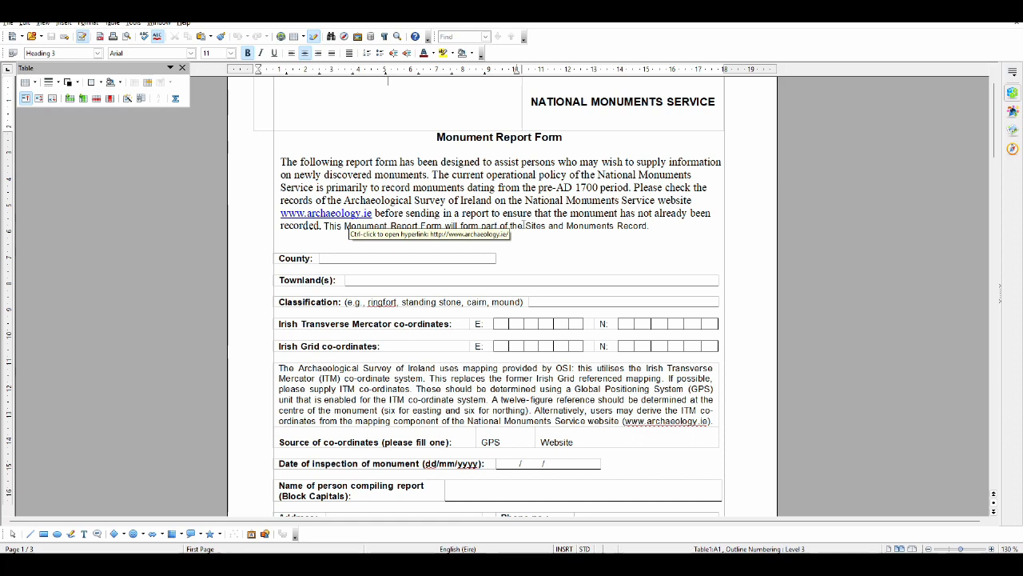
click(680, 235)
scroll(667, 220, down, 1)
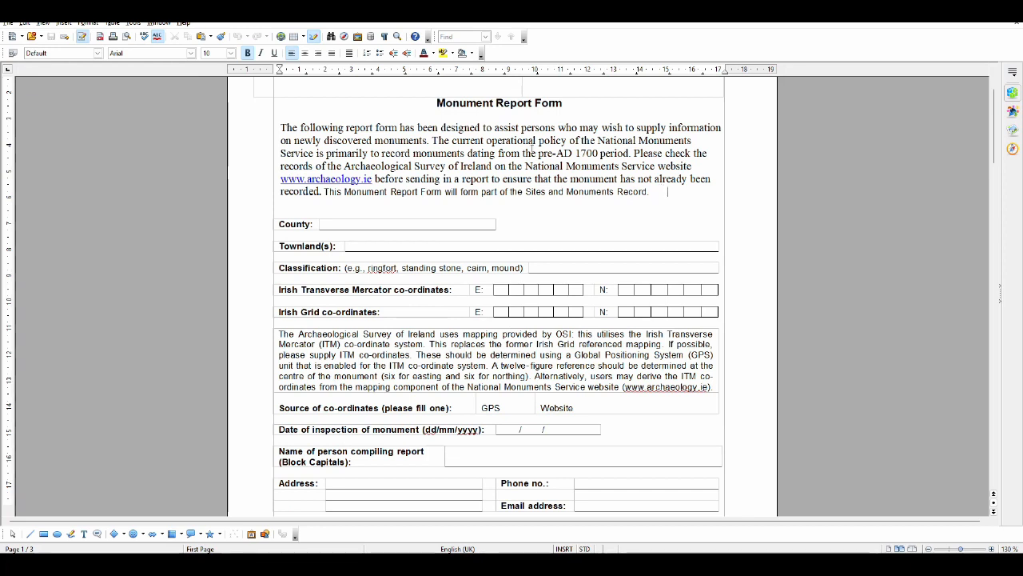
Switch to the Historic Environment Viewer and check the county boundaries around the crop mark site
key(alt+Tab)
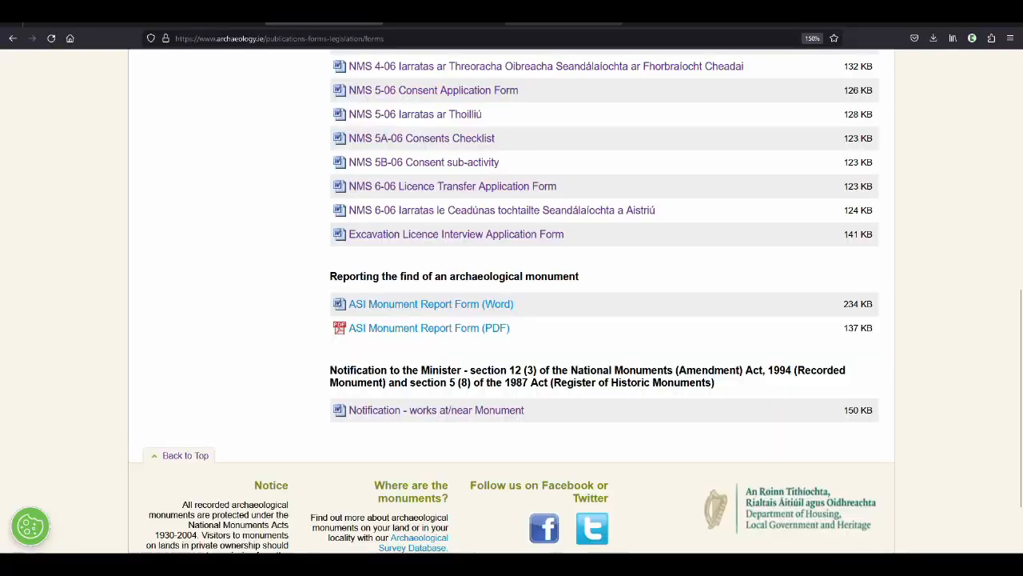
click(232, 20)
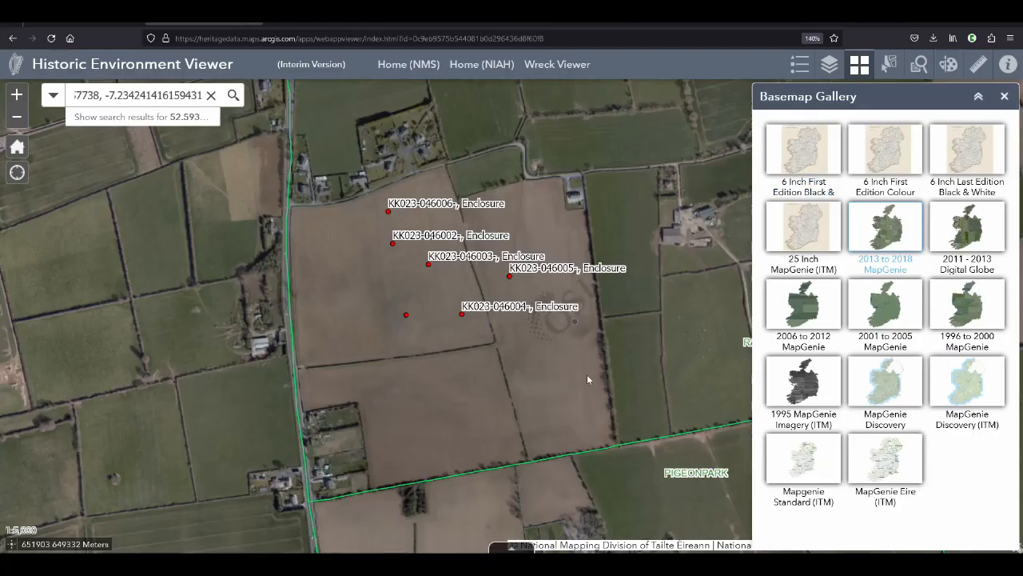
key(alt+Tab)
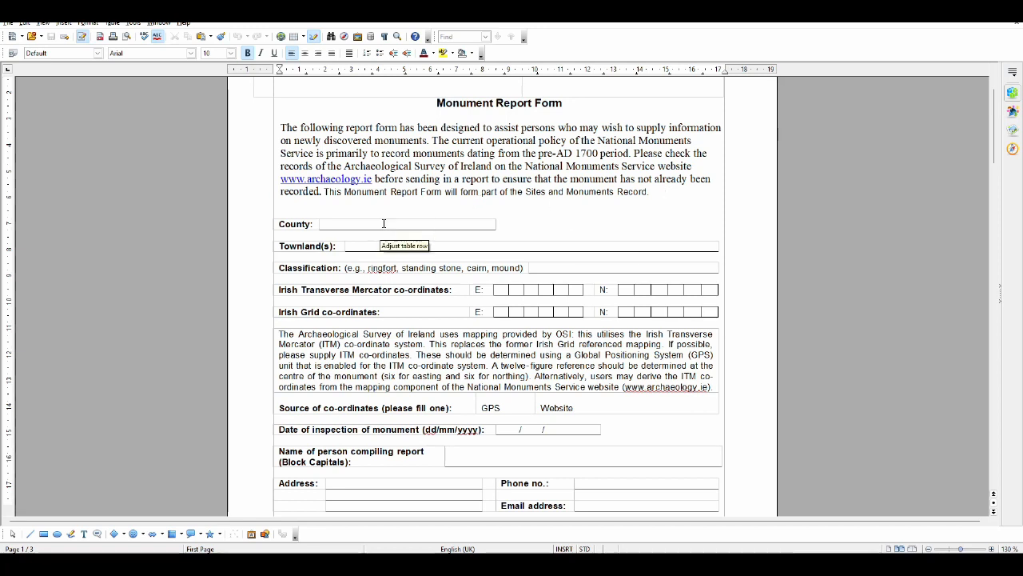
key(alt+Tab)
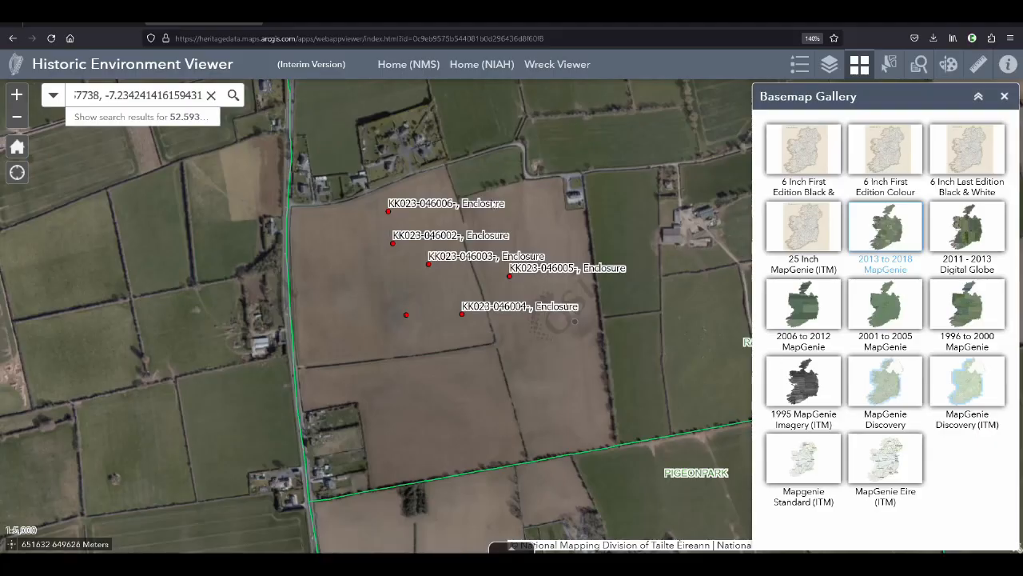
scroll(526, 302, down, 2)
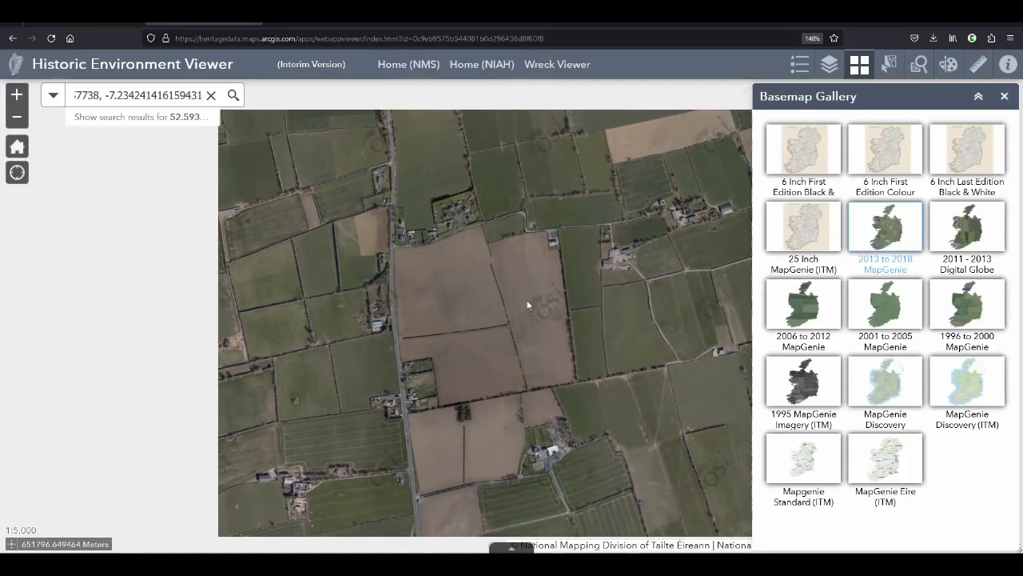
scroll(526, 302, down, 2)
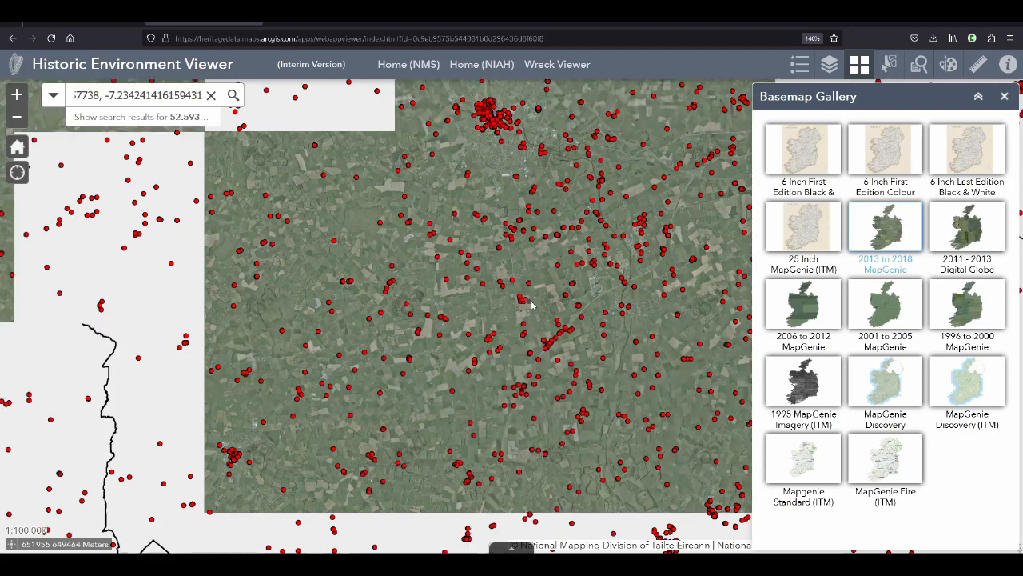
scroll(531, 303, down, 3)
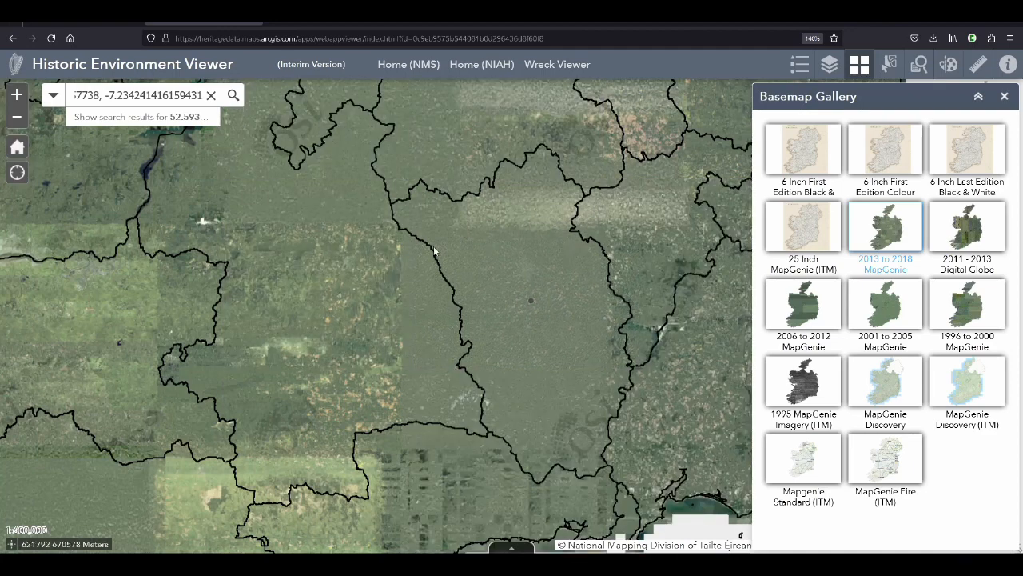
scroll(532, 300, up, 3)
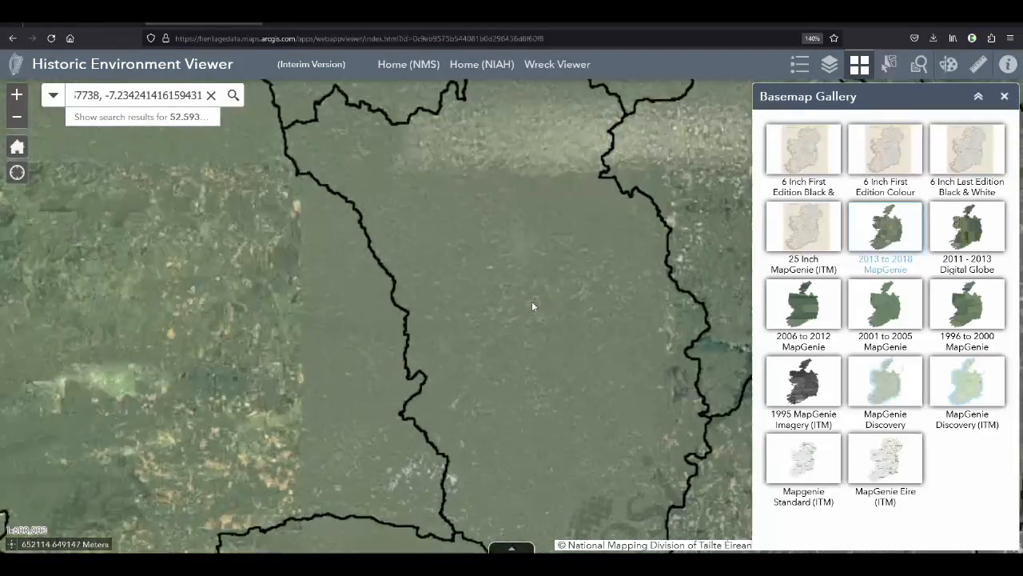
scroll(528, 296, up, 2)
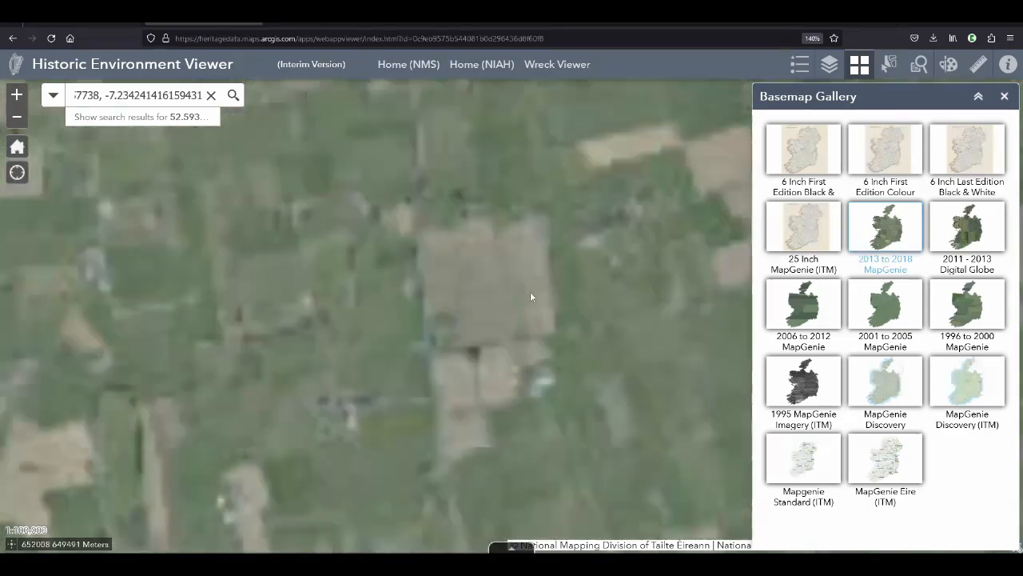
scroll(543, 274, up, 1)
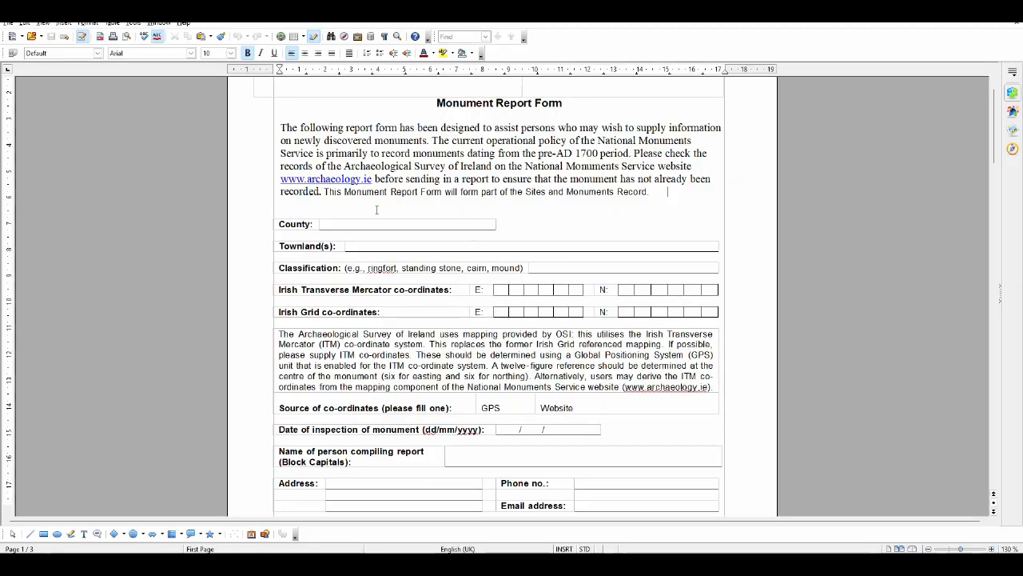
Switch to the Monument Report Form and enter Co. Kilkenny as the county
click(373, 224)
text(Co. K)
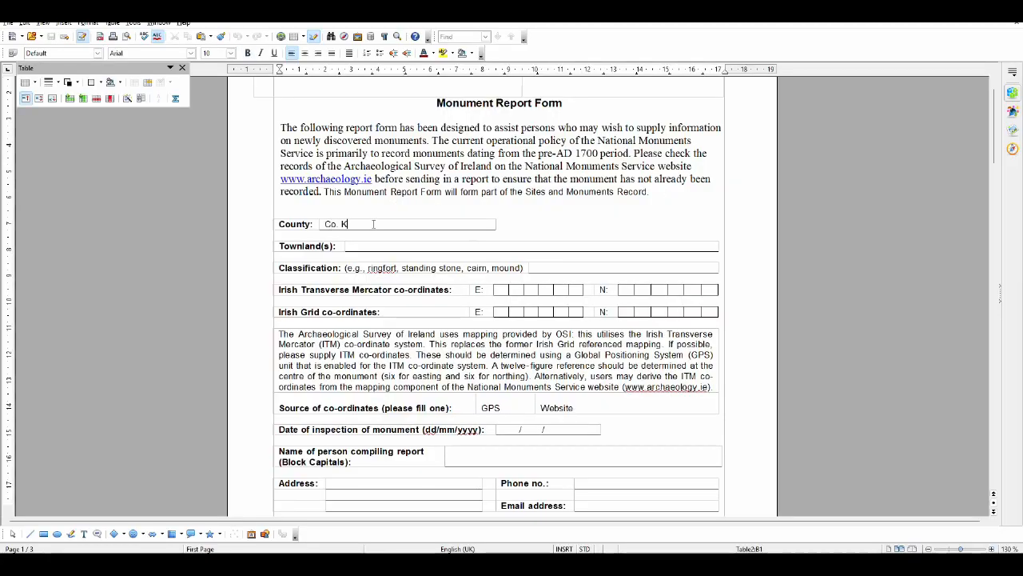
text(ilkenny)
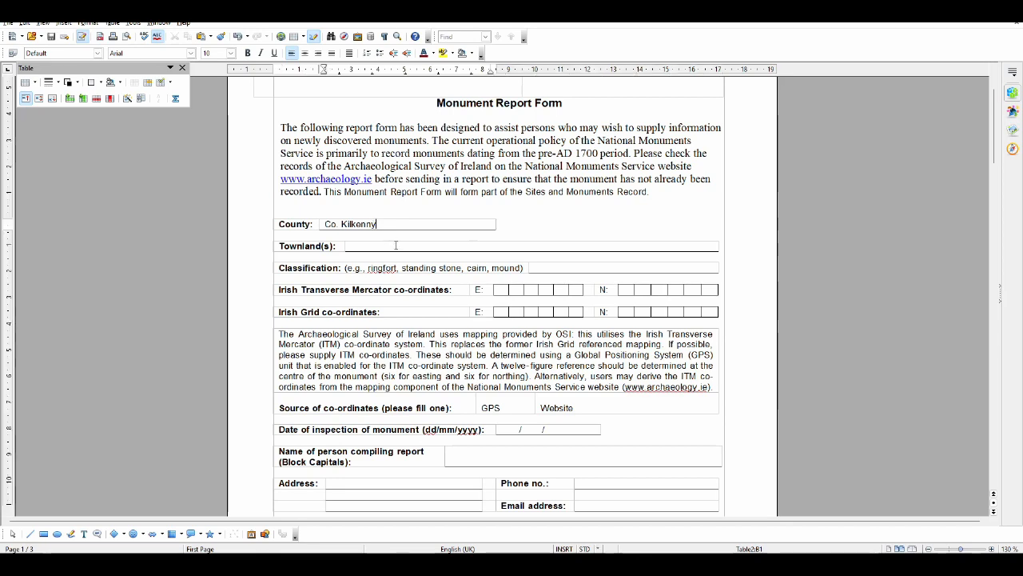
Check the site's townland label on the Historic Environment Viewer map and enter Rathclogh as the townland in the report form
click(396, 246)
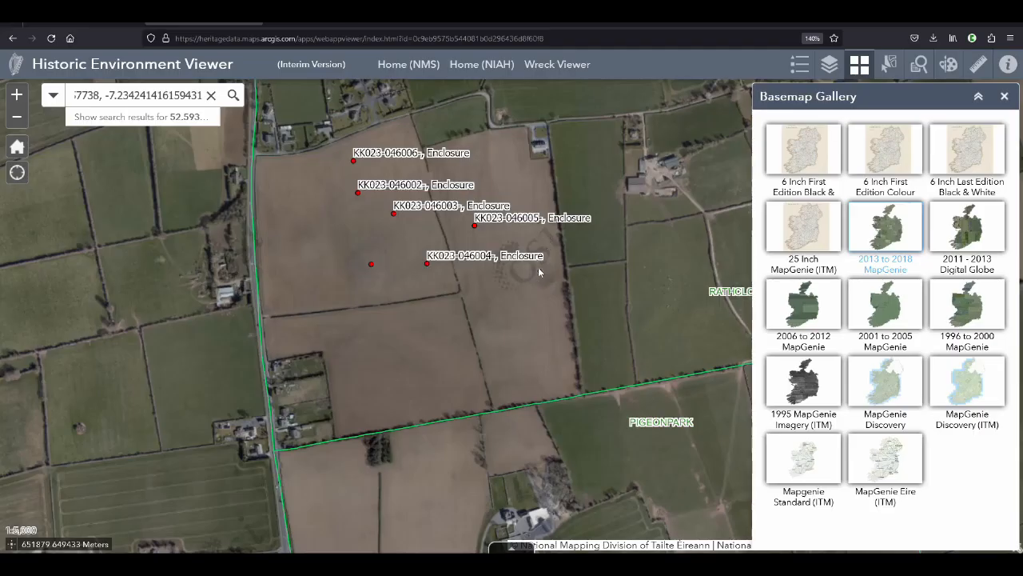
drag(589, 277, 526, 273)
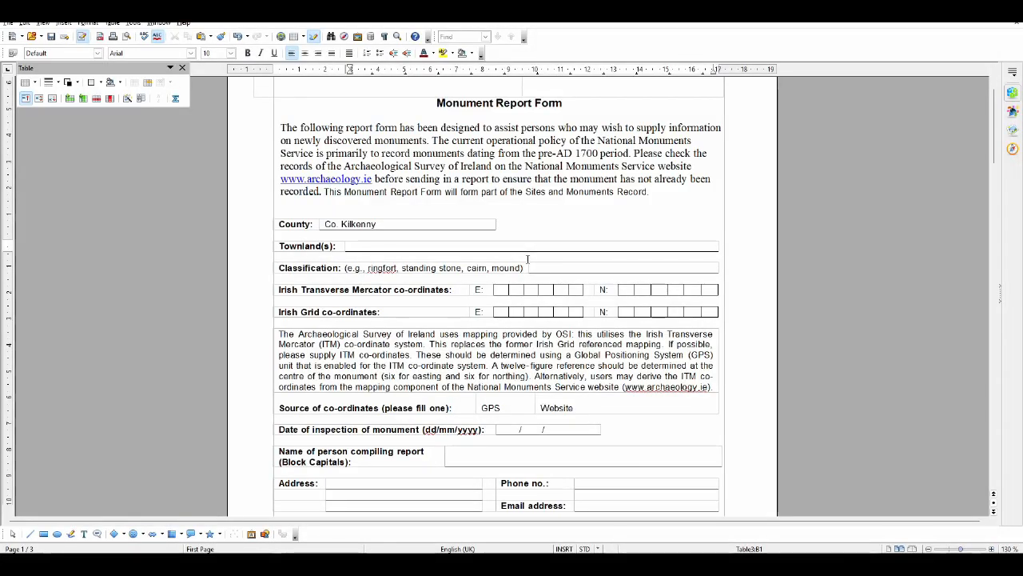
text(Rathclogh)
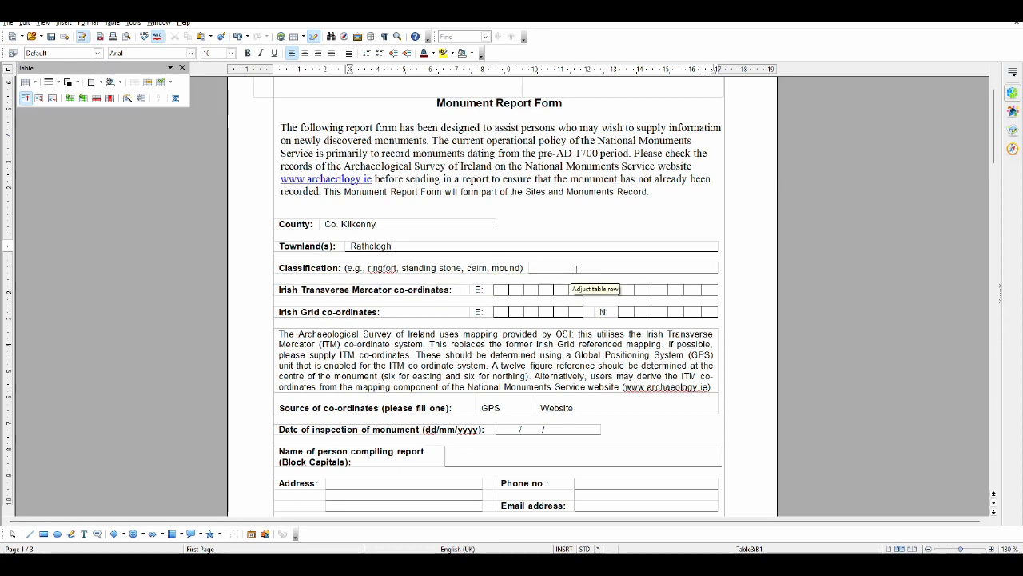
Check how the neighbouring recorded monuments are classified on the map and enter "enclosure" as the form's classification
key(alt+Tab)
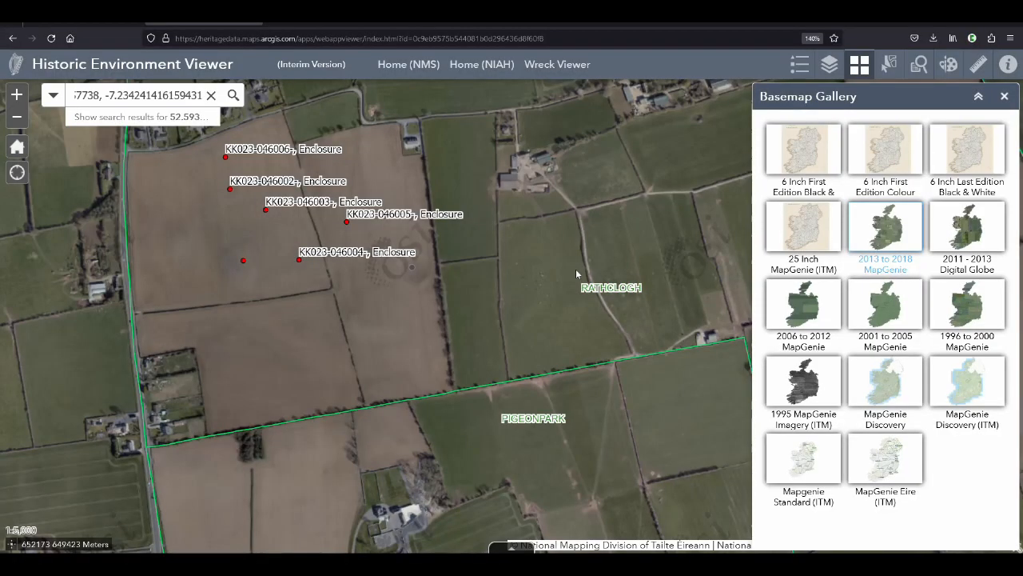
drag(410, 297, 565, 292)
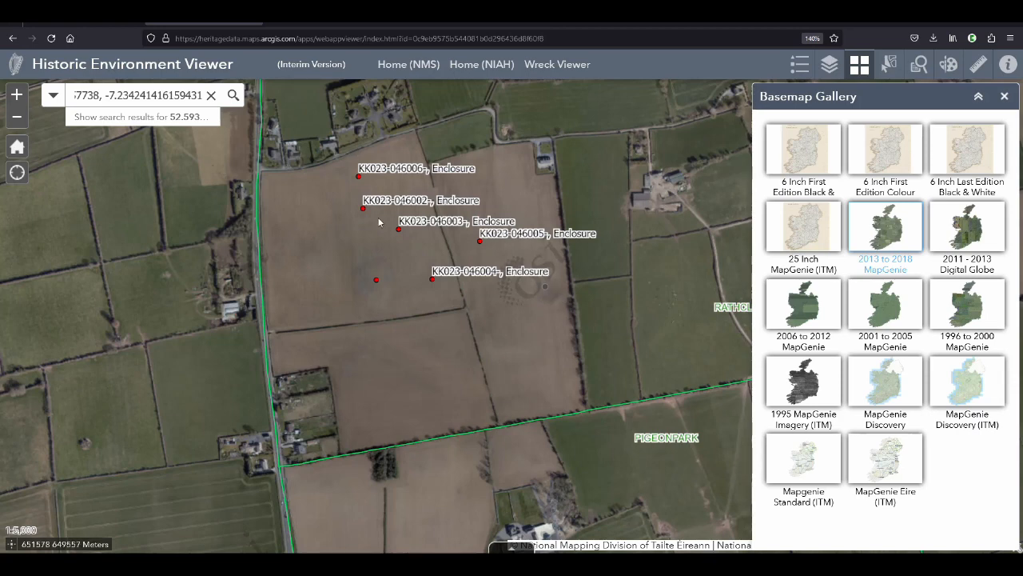
key(alt+Tab)
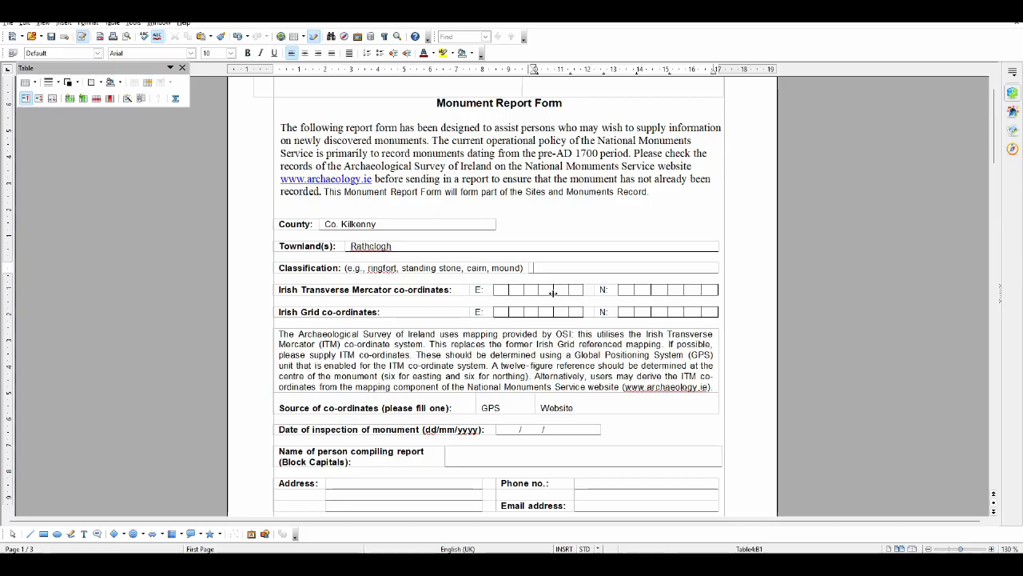
text(enclosure)
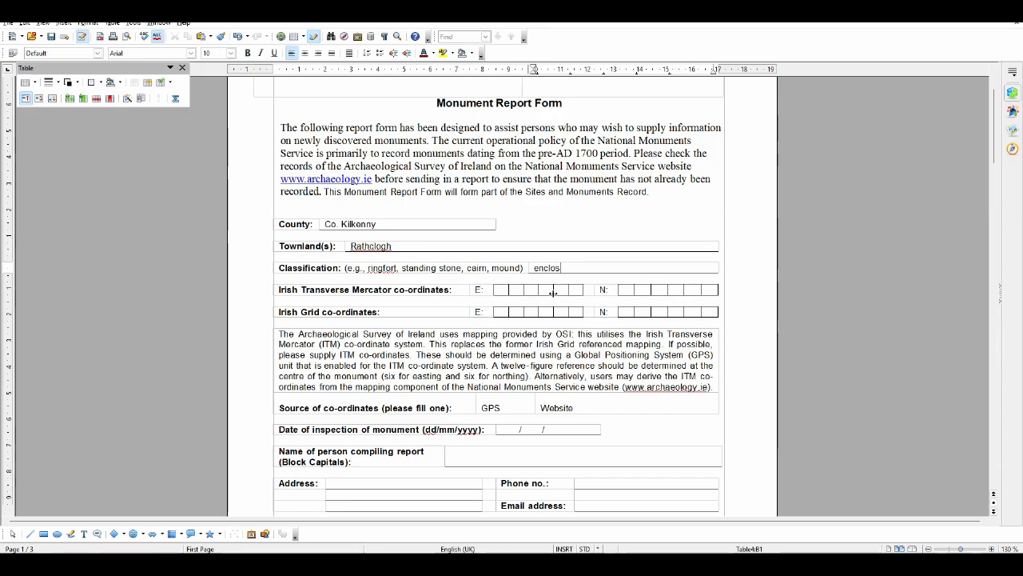
Return to the Historic Environment Viewer and examine the possible crop mark's position east of enclosures KK023-046004 and KK023-046005
key(alt+Tab)
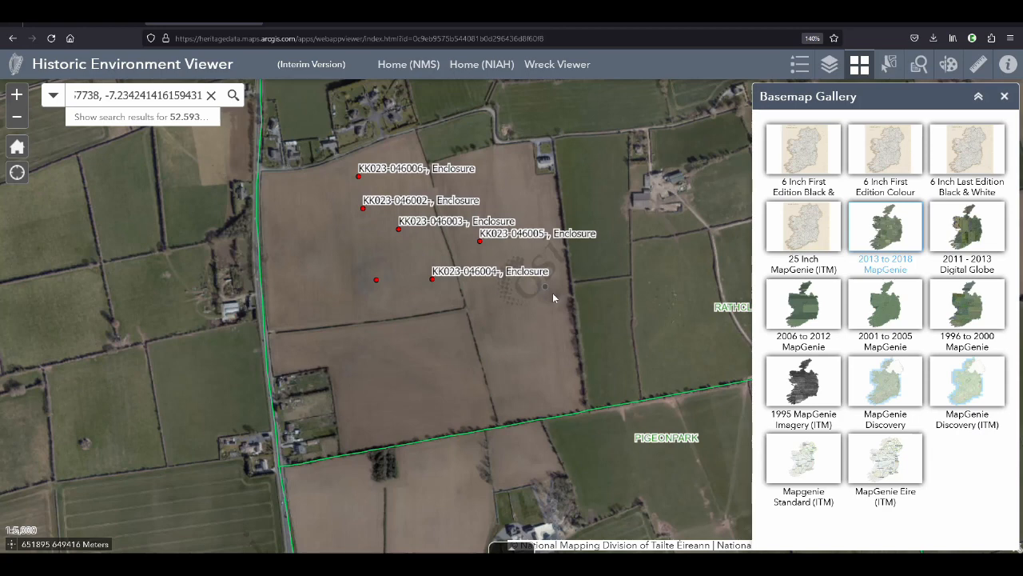
scroll(552, 292, up, 1)
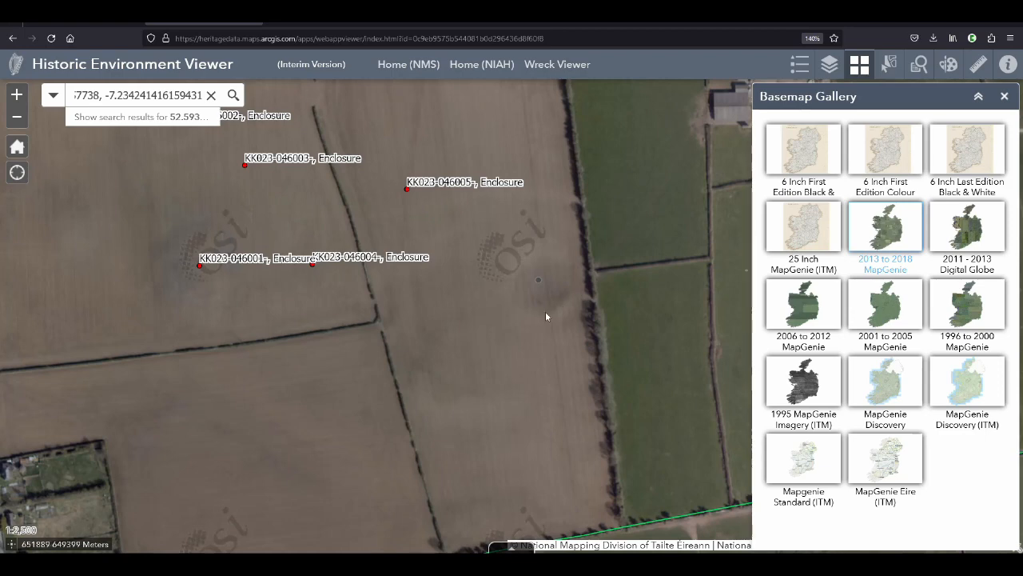
scroll(563, 295, down, 1)
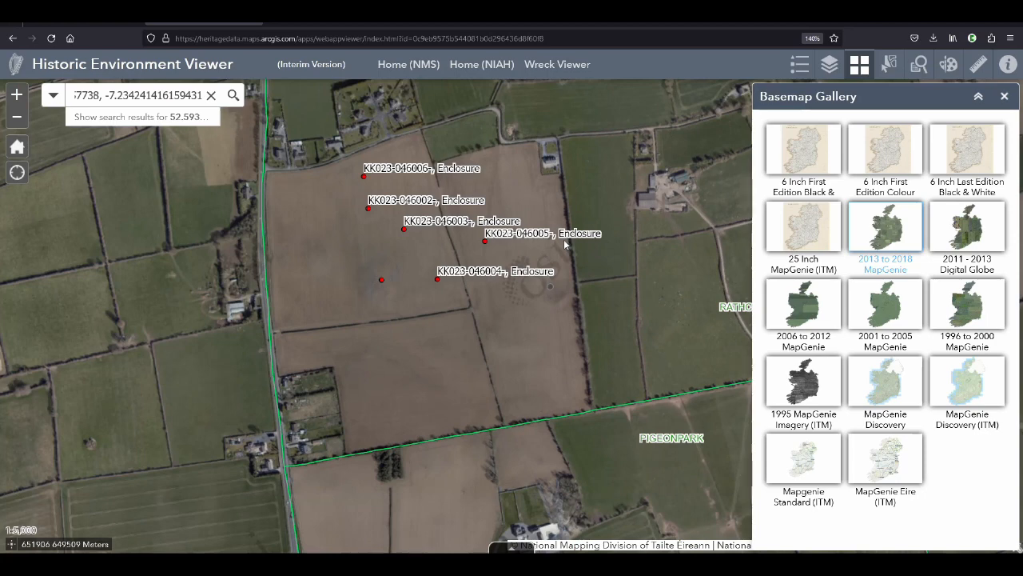
scroll(563, 295, up, 1)
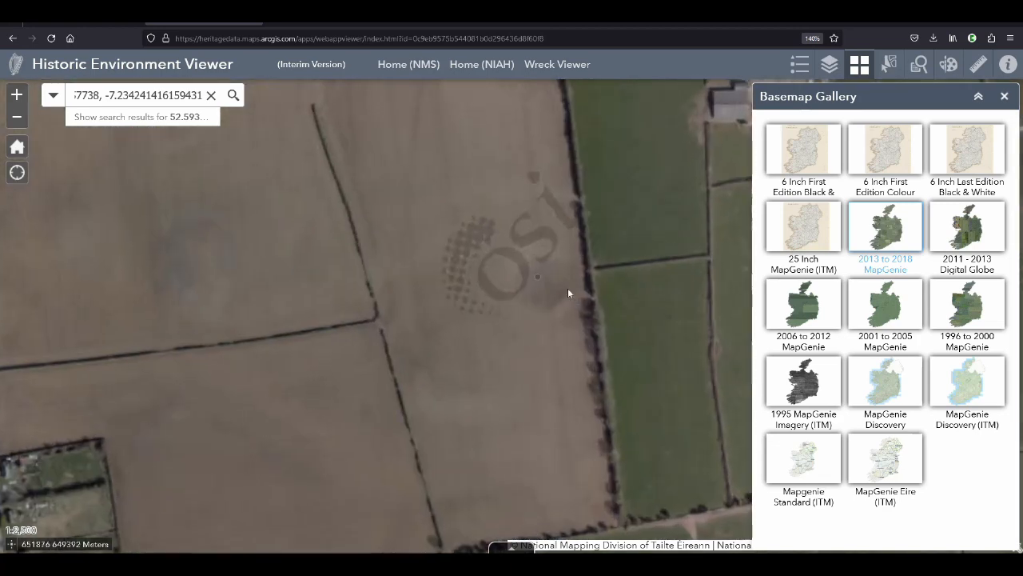
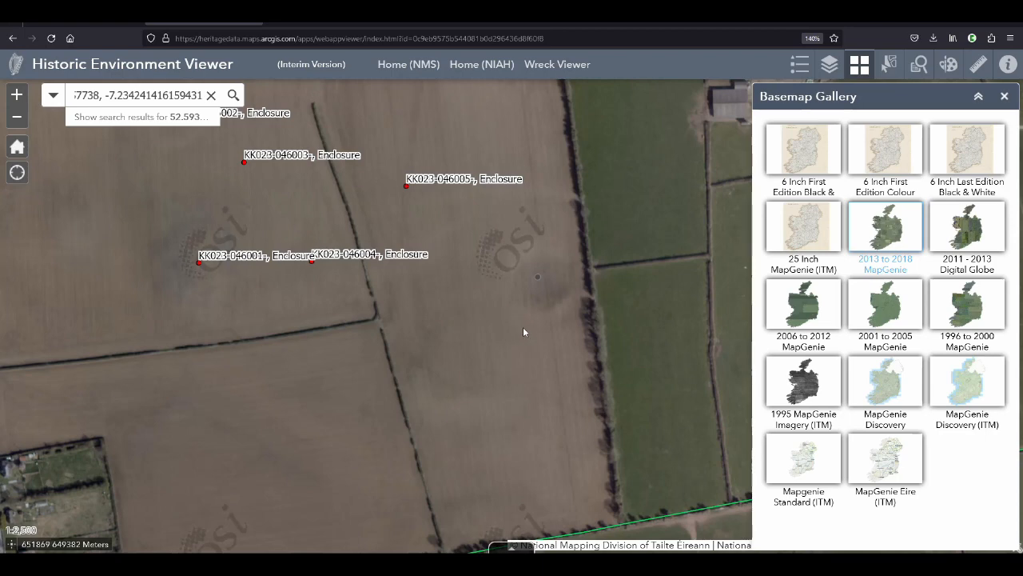
Switch to the Monument Report Form and relabel the Irish Grid co-ordinates row as GPS
key(alt+Tab)
key(alt+Tab)
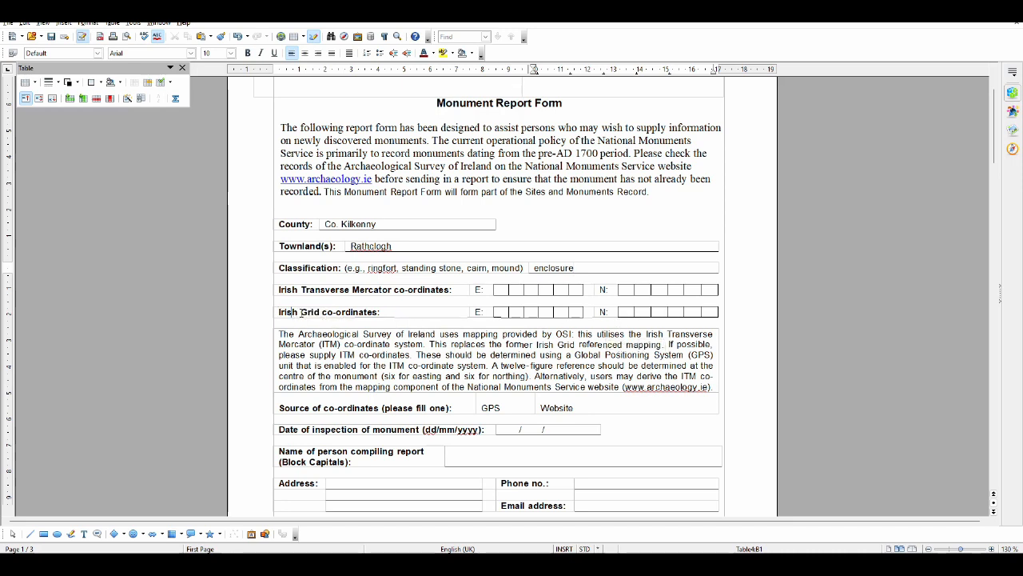
drag(279, 311, 391, 312)
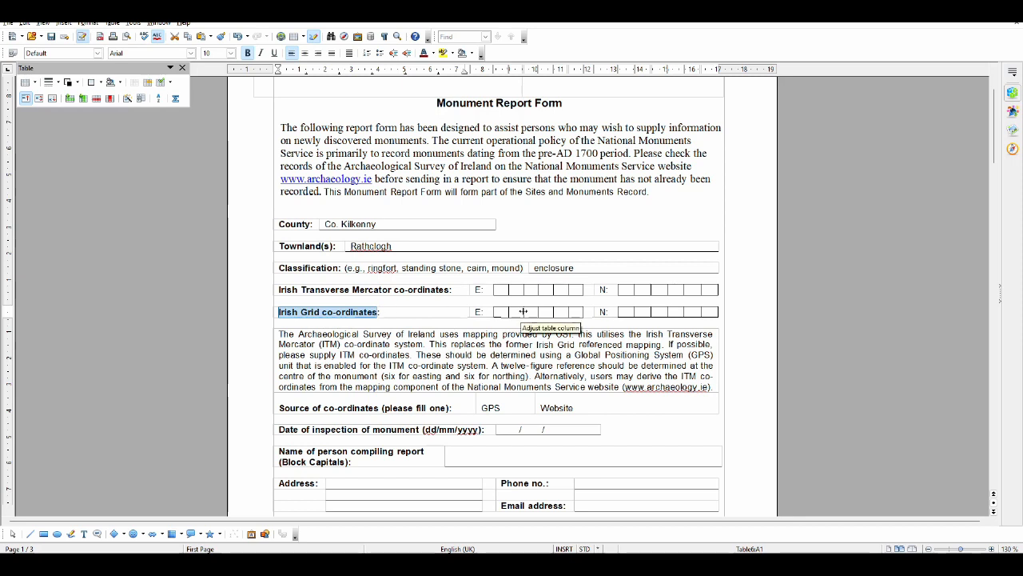
text(GPS:)
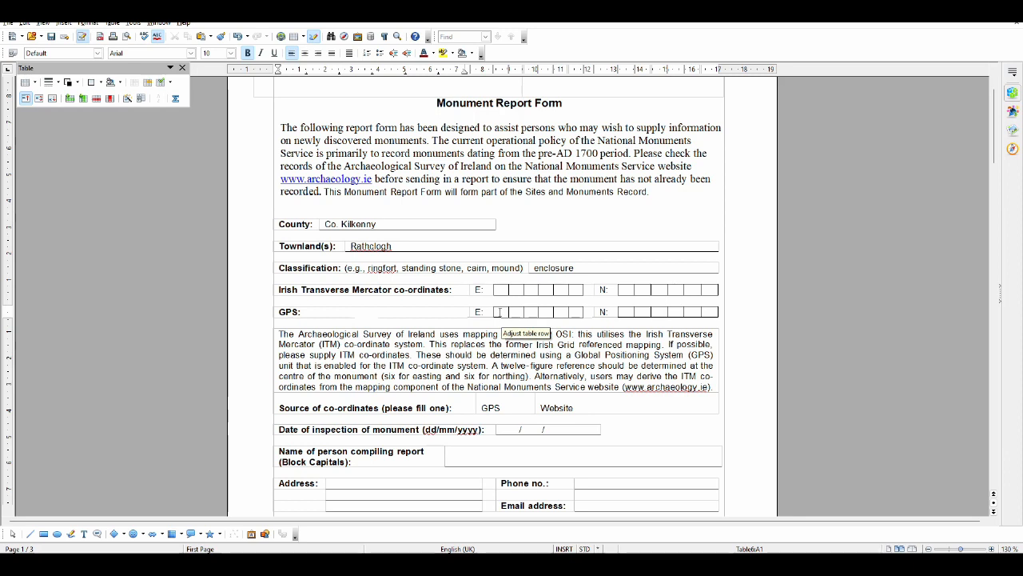
Remove the E: and N: labels from the GPS row of the report form
click(497, 311)
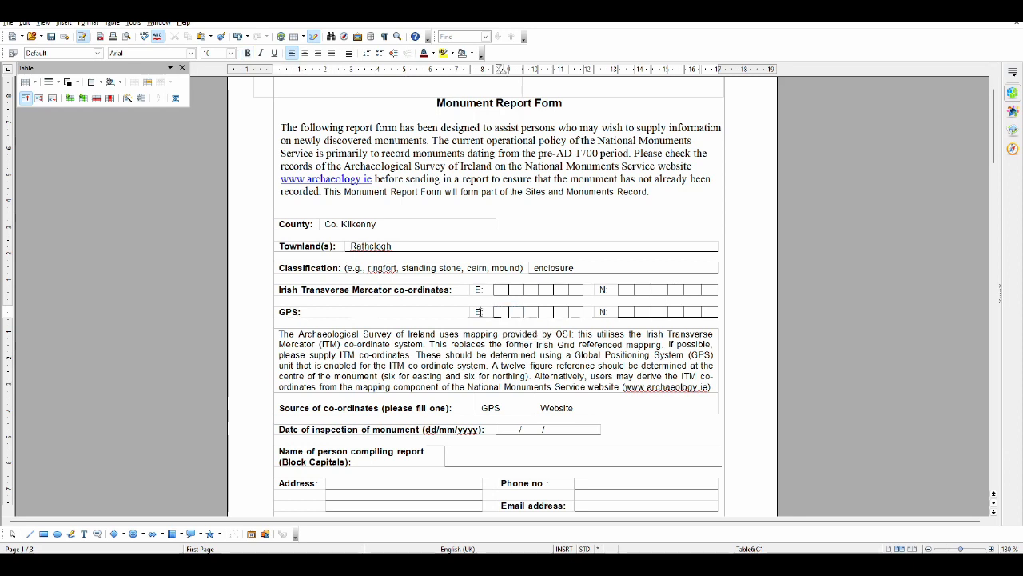
key(Left)
key(BackSpace)
key(BackSpace)
drag(599, 312, 611, 312)
key(BackSpace)
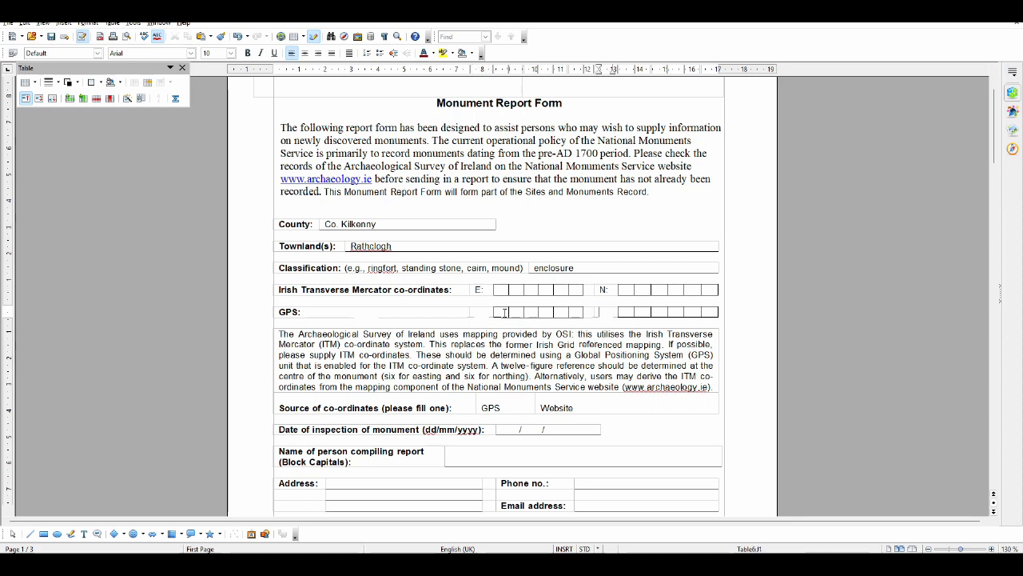
Merge the GPS row's easting boxes into one cell and its northing boxes into another
drag(498, 311, 583, 312)
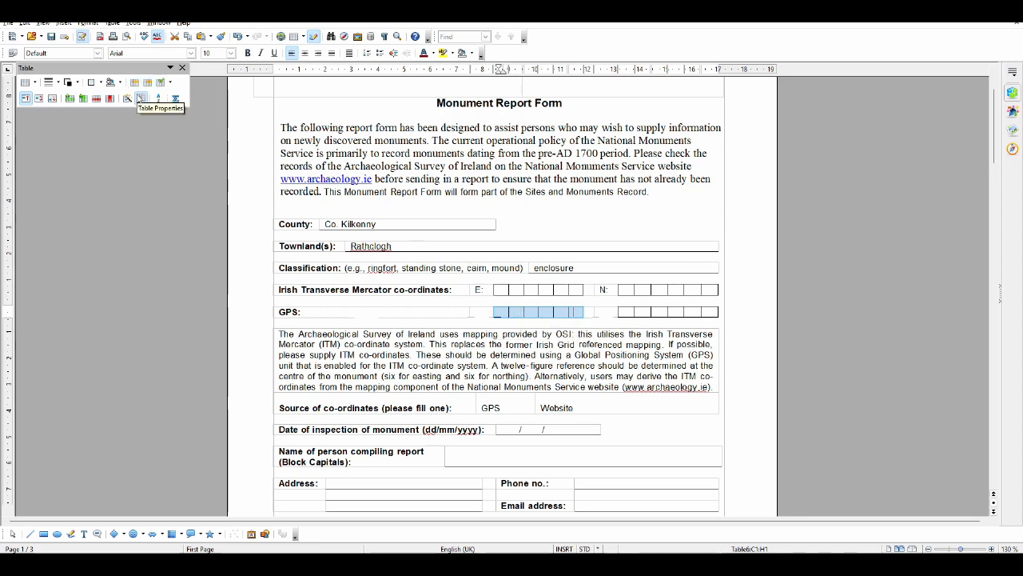
click(135, 82)
drag(626, 312, 715, 312)
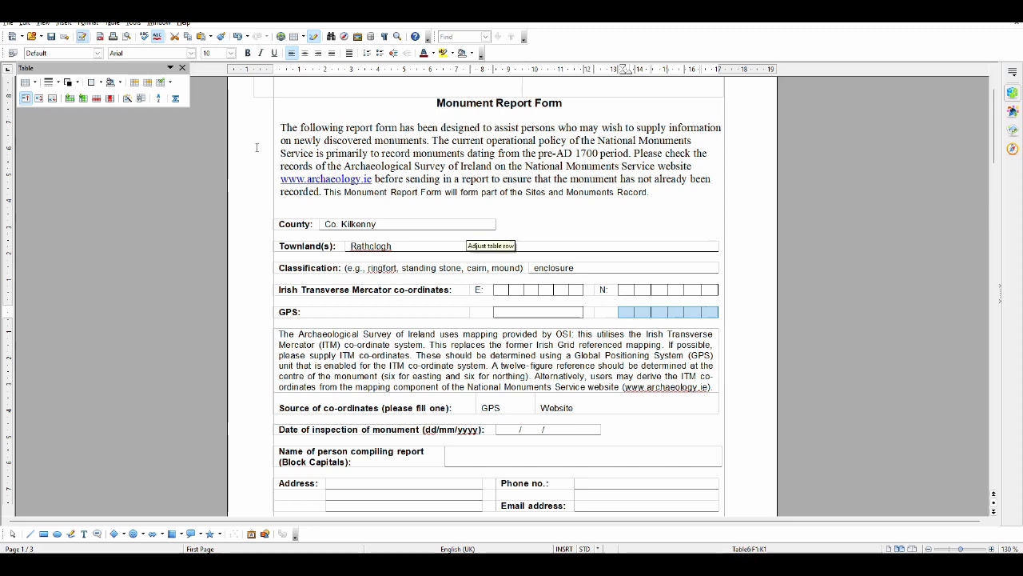
click(135, 83)
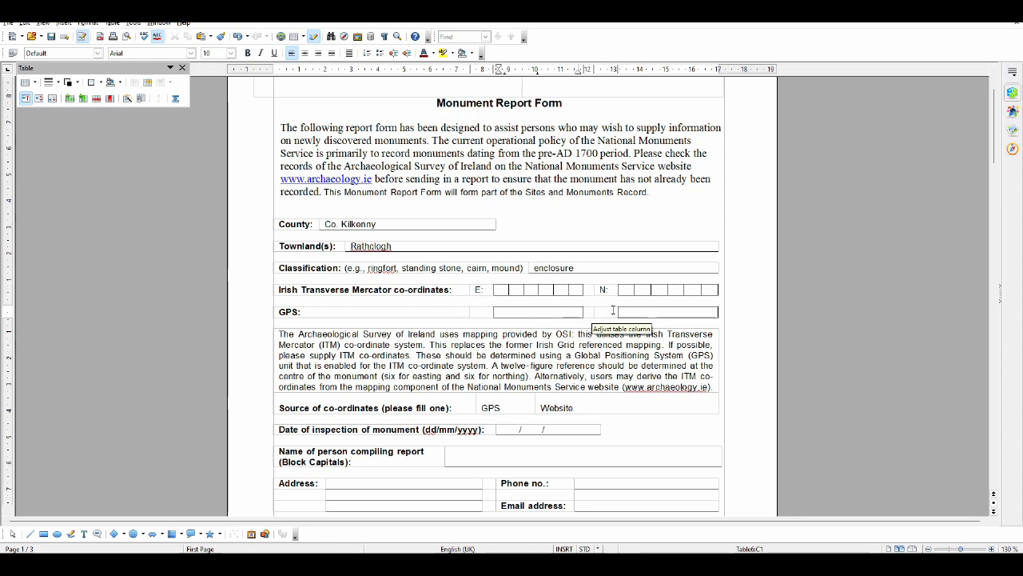
Widen the first merged GPS cell by shifting the row's column borders, narrowing the second one, and leave the text cursor in the first cell
drag(618, 308, 602, 308)
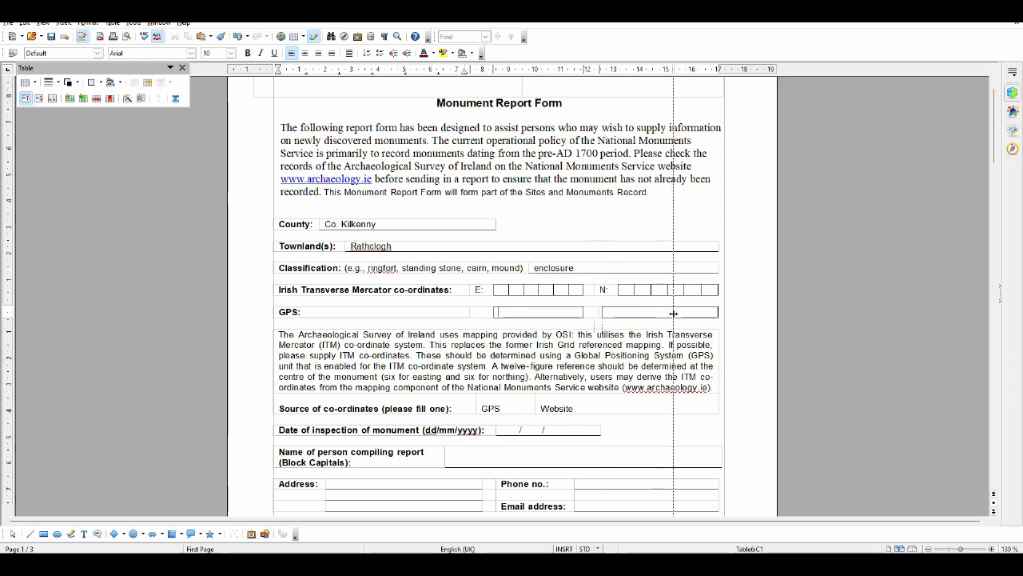
drag(602, 312, 673, 312)
drag(599, 310, 665, 311)
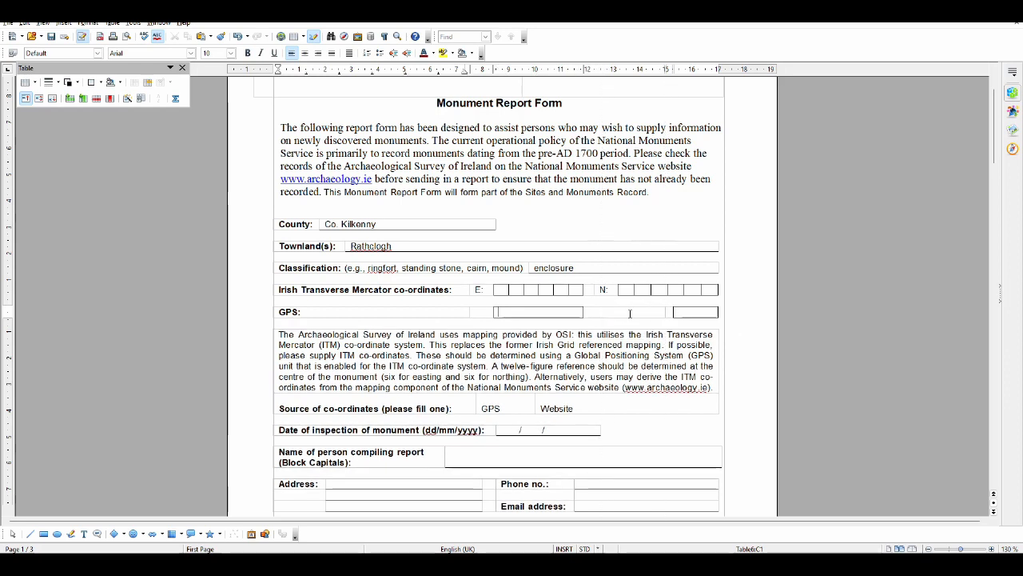
drag(584, 311, 657, 308)
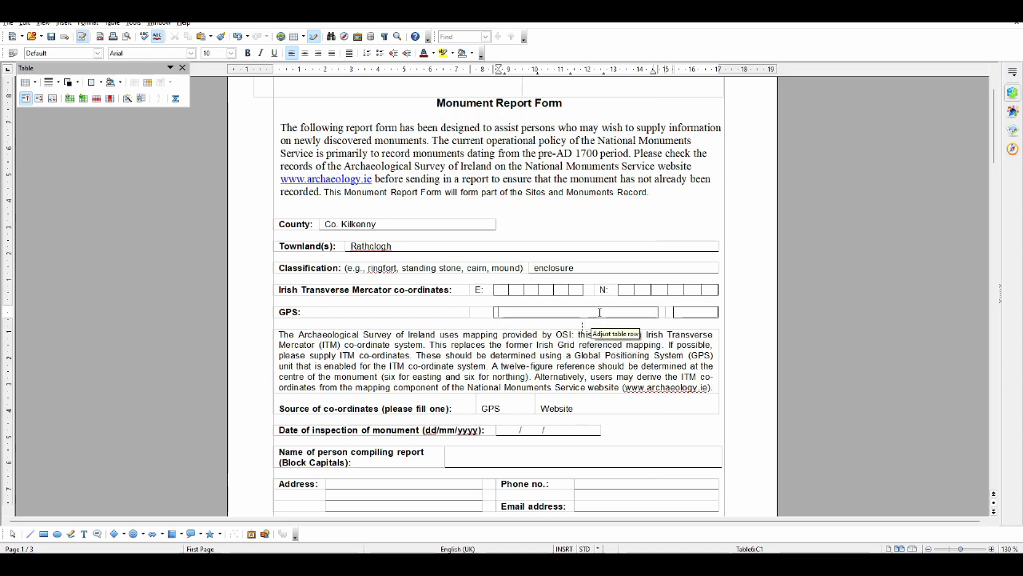
right_click(539, 311)
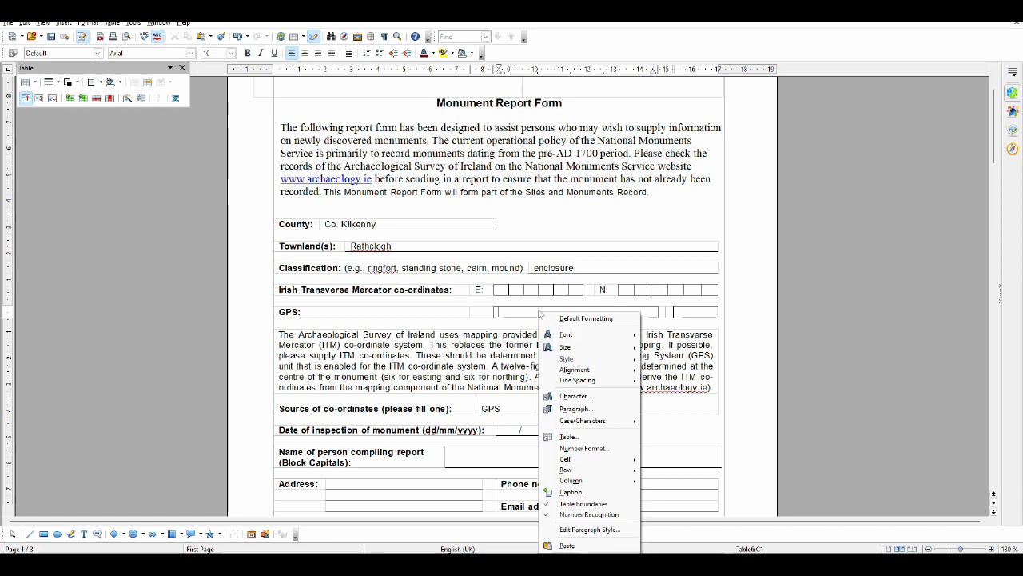
click(524, 312)
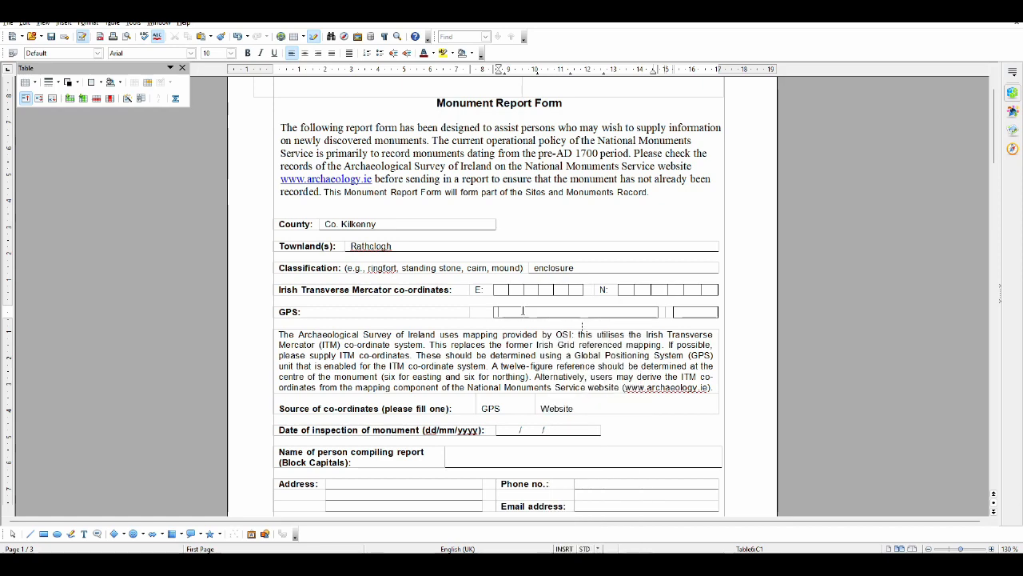
Return to the Historic Environment Viewer and try searching with the coordinates shortened to 52.59, -7.23
key(alt+Tab)
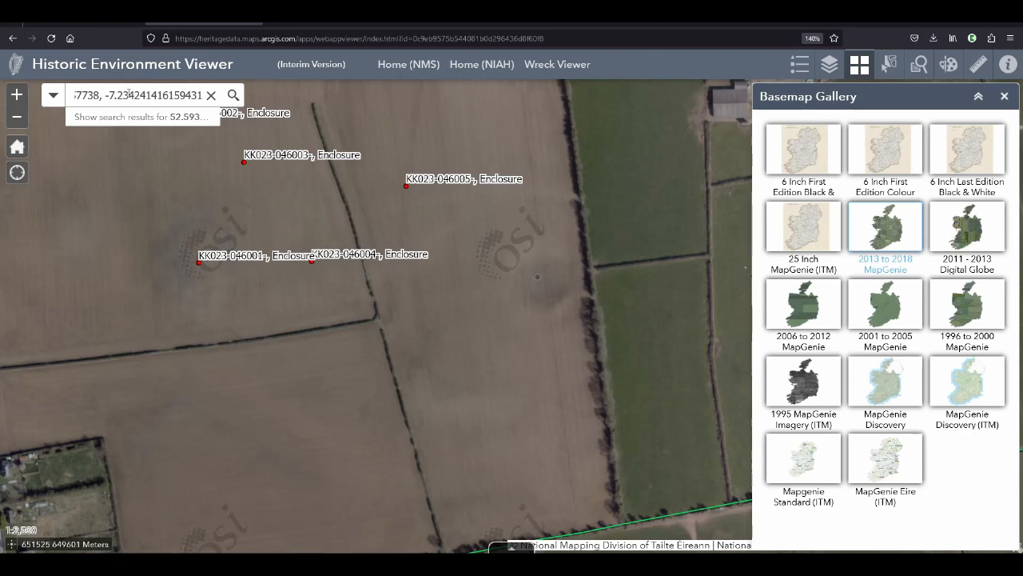
drag(129, 93, 258, 93)
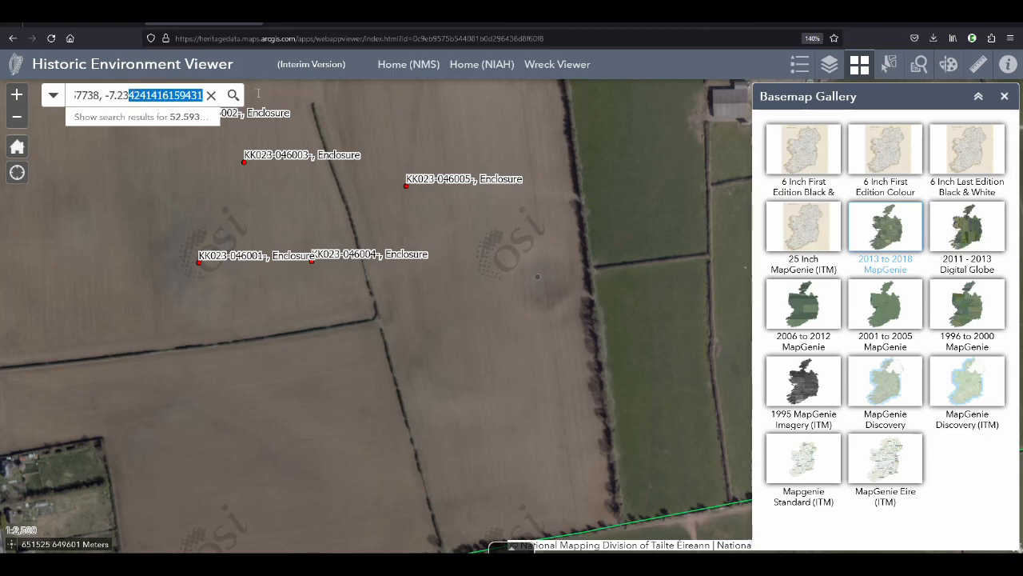
drag(100, 94, 170, 93)
key(BackSpace)
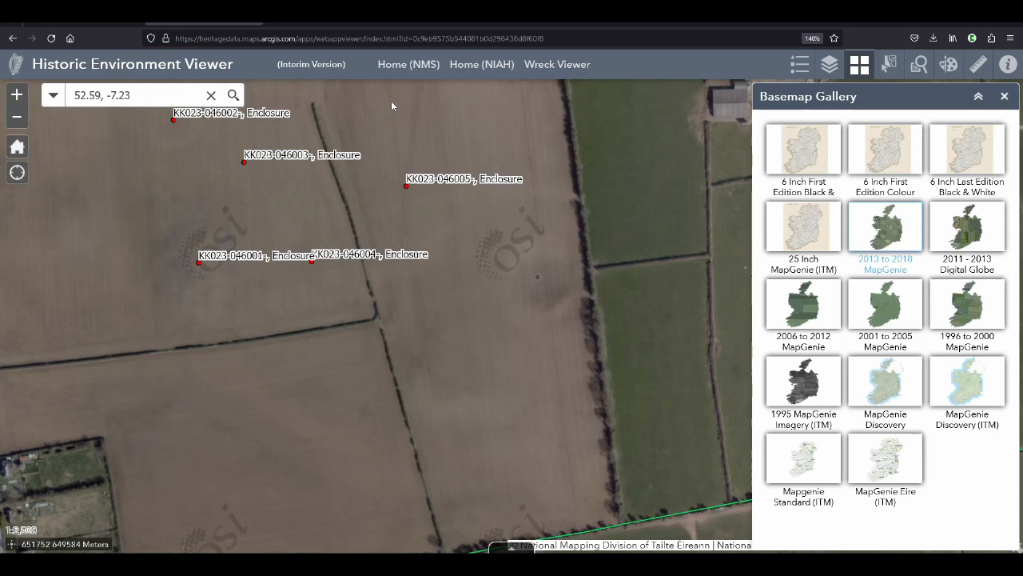
click(232, 96)
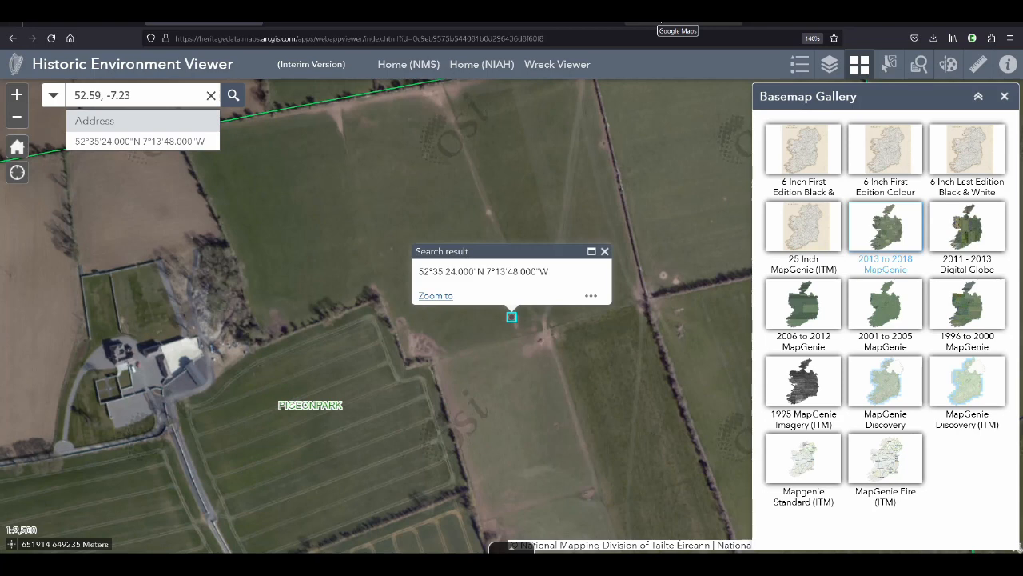
Copy the crop mark's coordinates from Google Maps and paste them over the search text in the Historic Environment Viewer
click(660, 22)
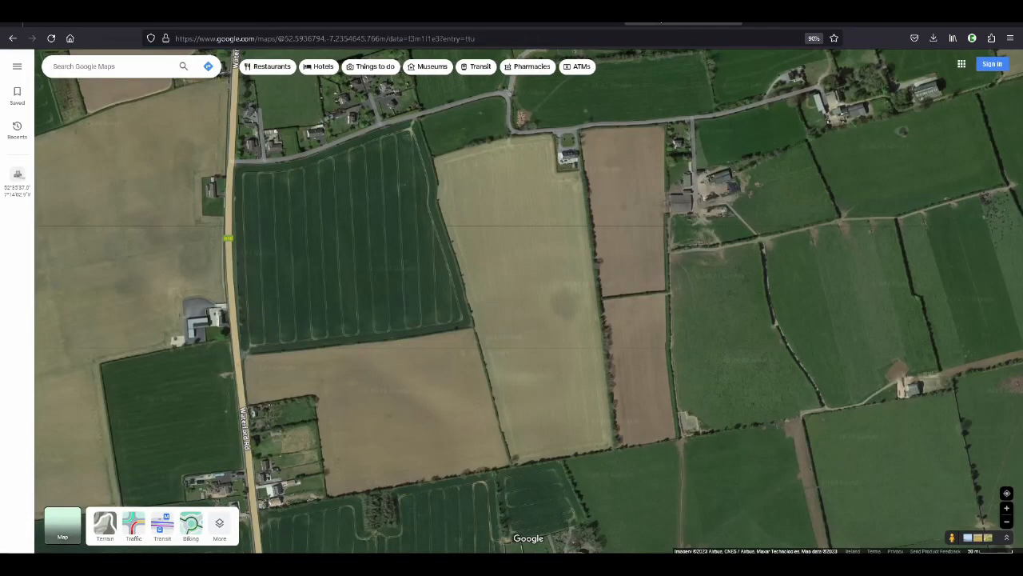
right_click(566, 302)
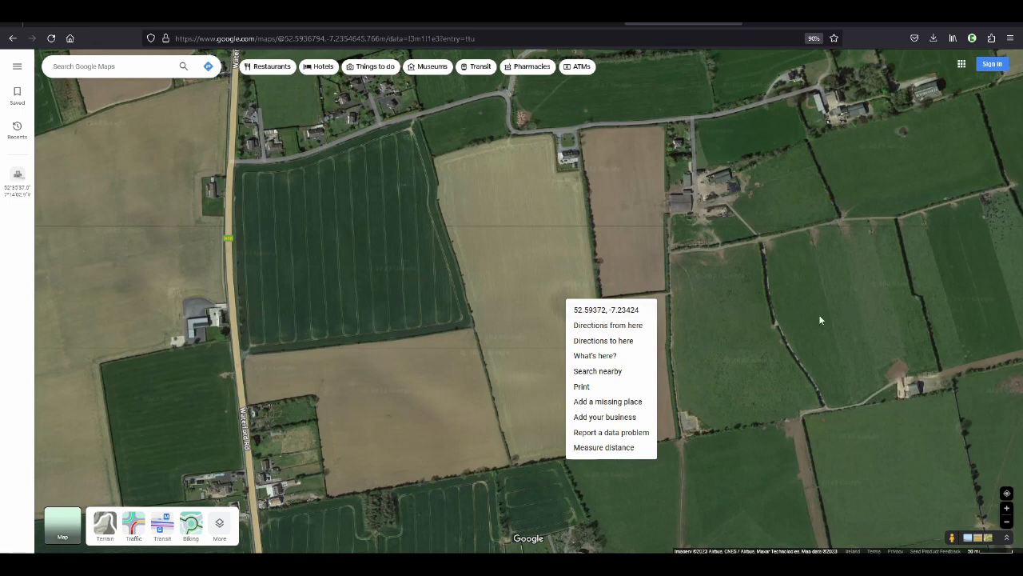
click(613, 315)
click(253, 24)
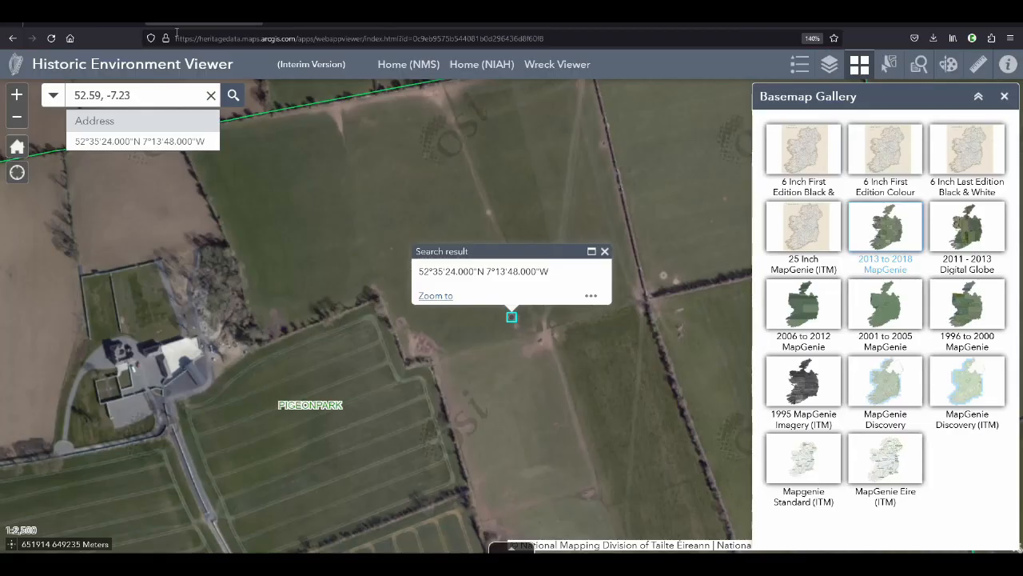
triple_click(112, 95)
key(ctrl+v)
key(Return)
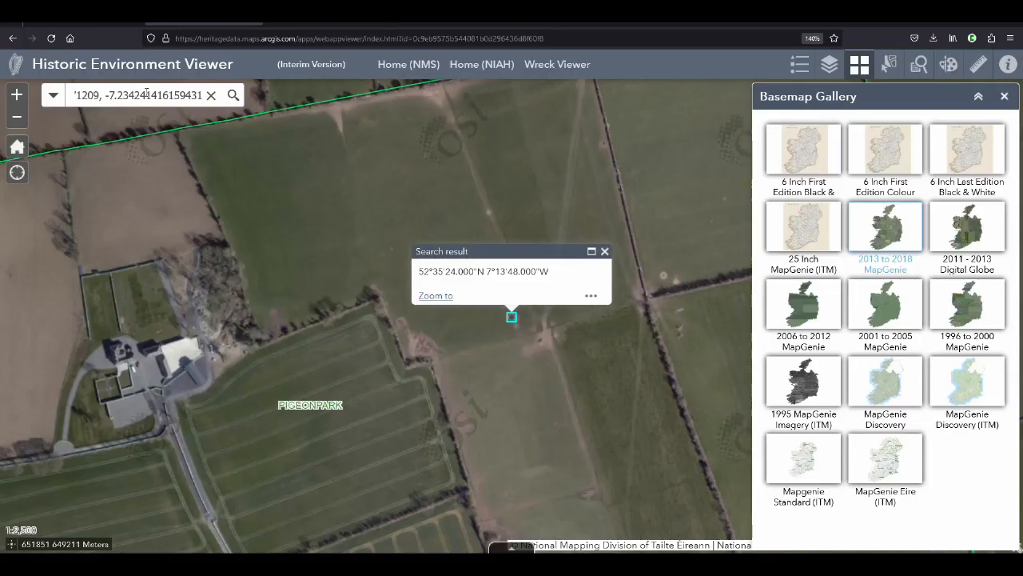
Trim the search coordinates to 52.59371, -7.23424, search for that location and dismiss the result popup
drag(146, 95, 248, 95)
key(BackSpace)
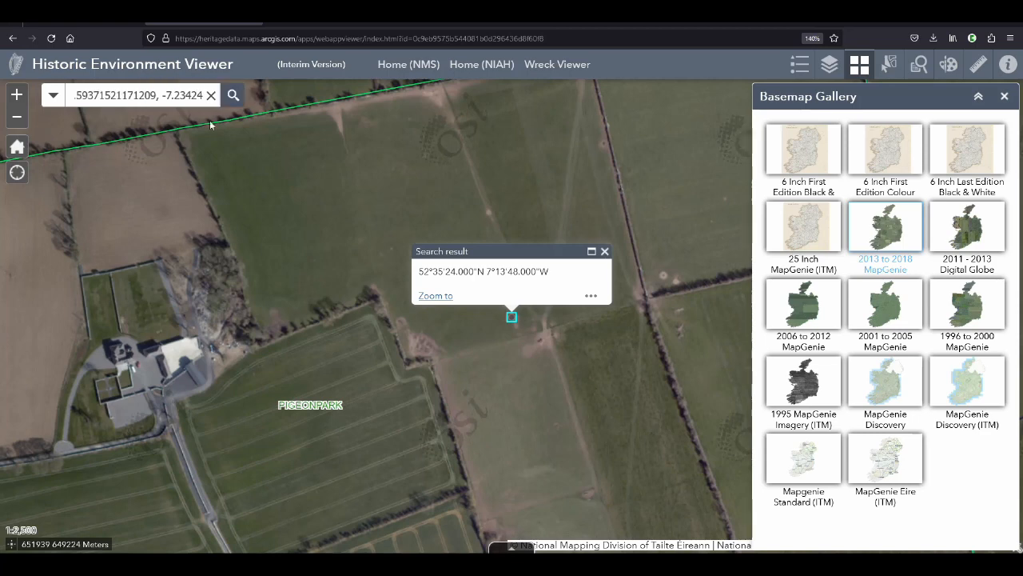
drag(105, 95, 157, 95)
key(BackSpace)
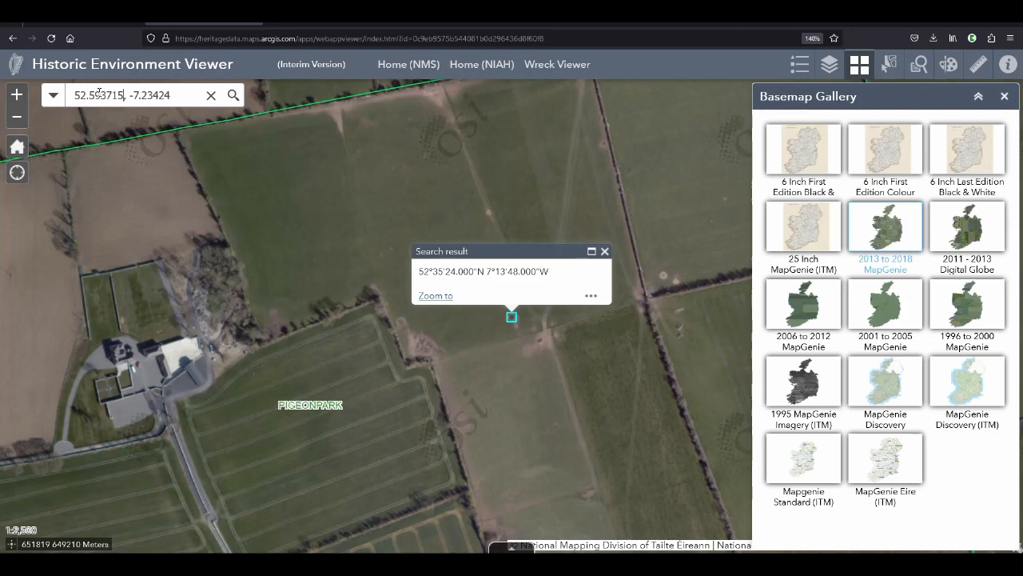
key(BackSpace)
click(232, 96)
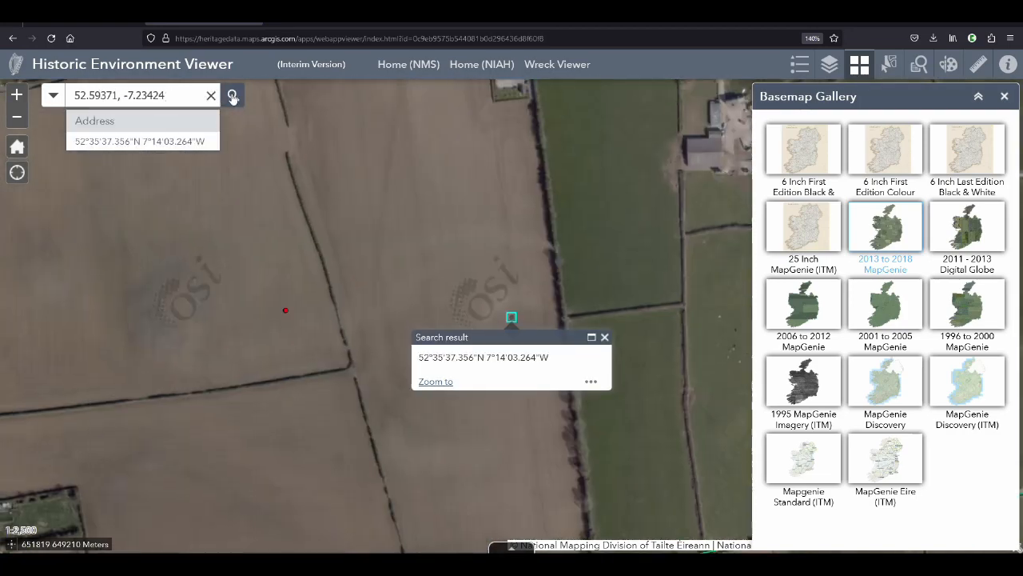
click(605, 338)
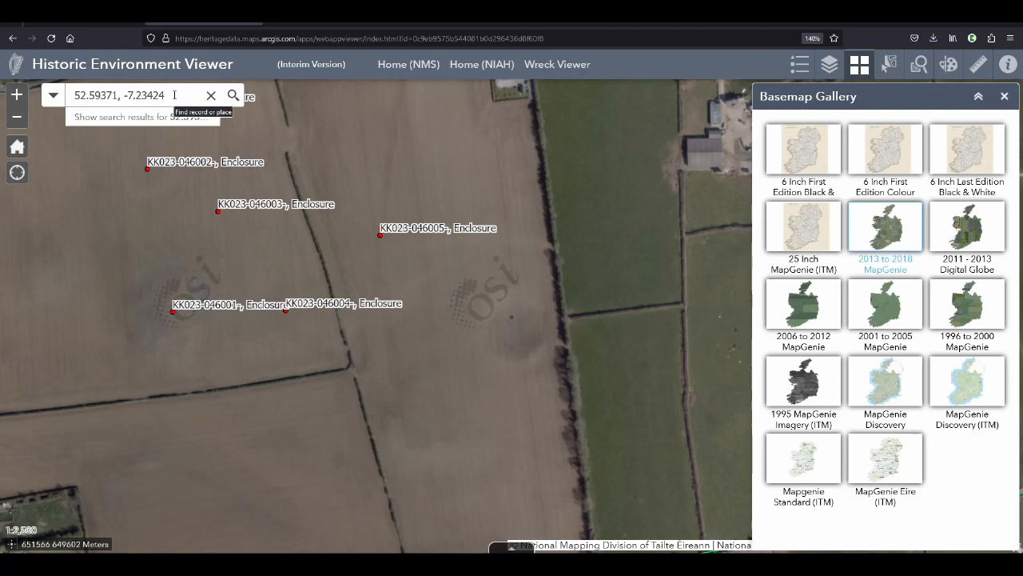
Copy the coordinates 52.59371, -7.23424 from the map search into the report form's widened GPS cell
key(ctrl+a)
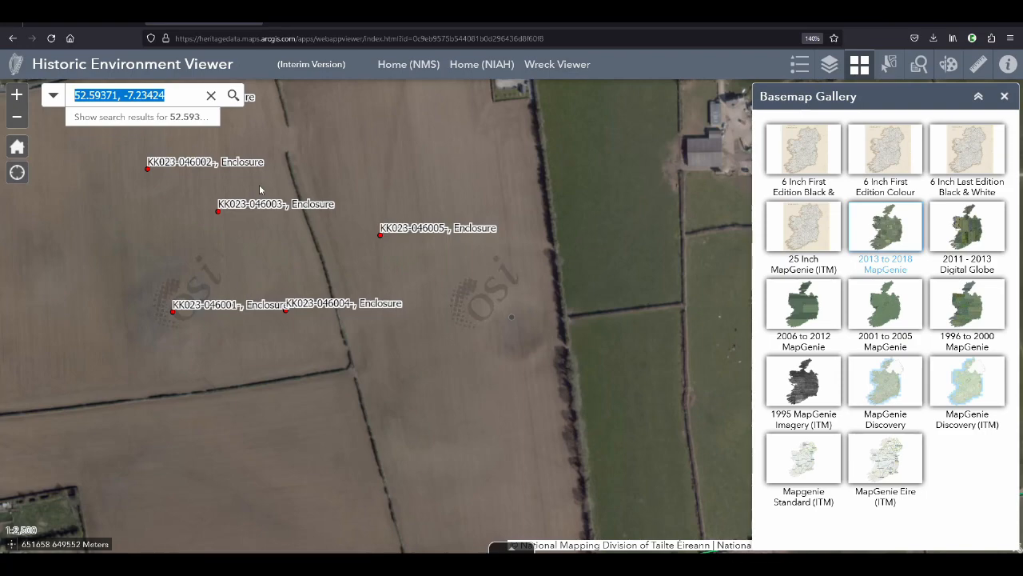
key(ctrl+c)
key(alt+Tab)
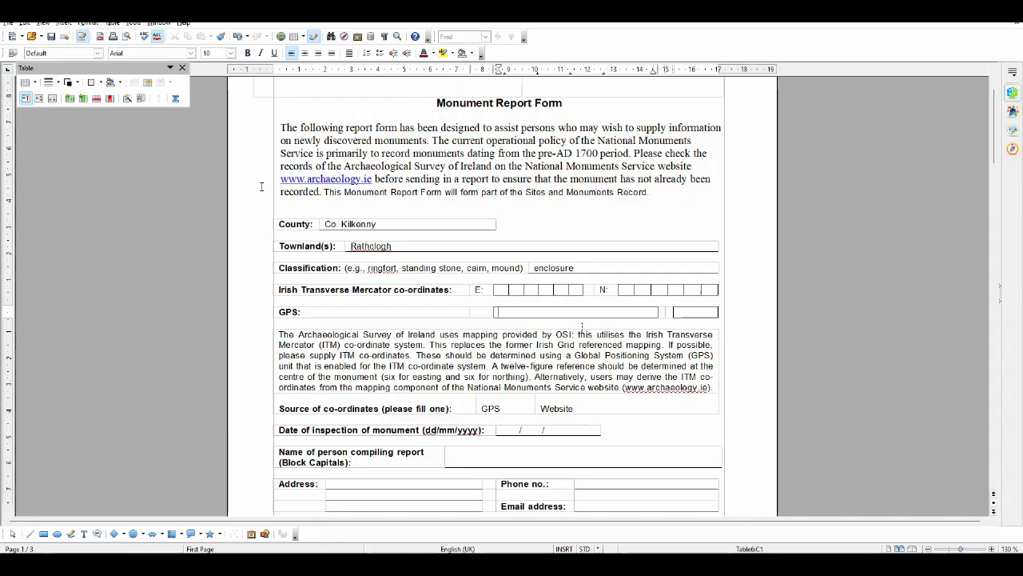
key(ctrl+v)
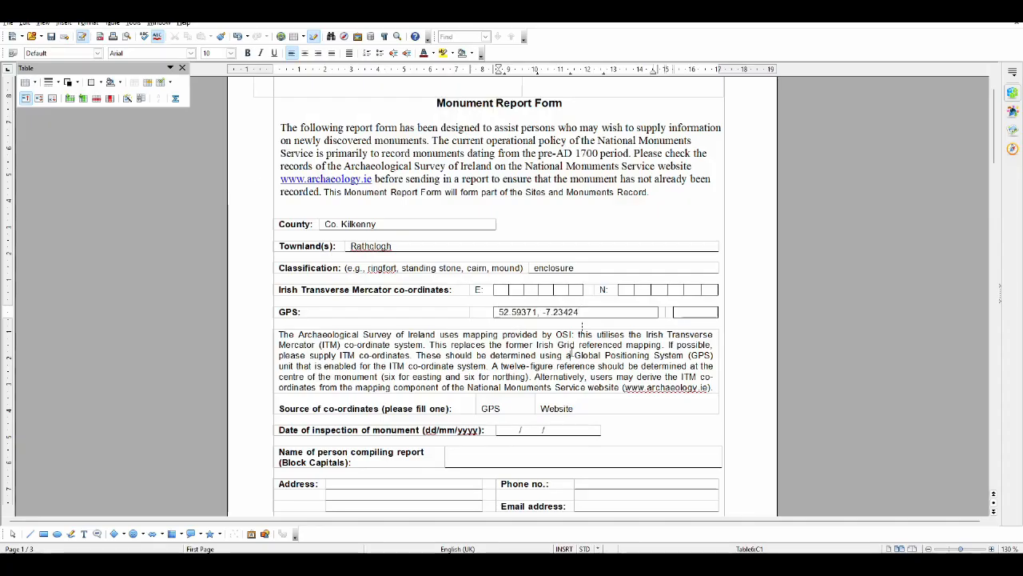
click(571, 352)
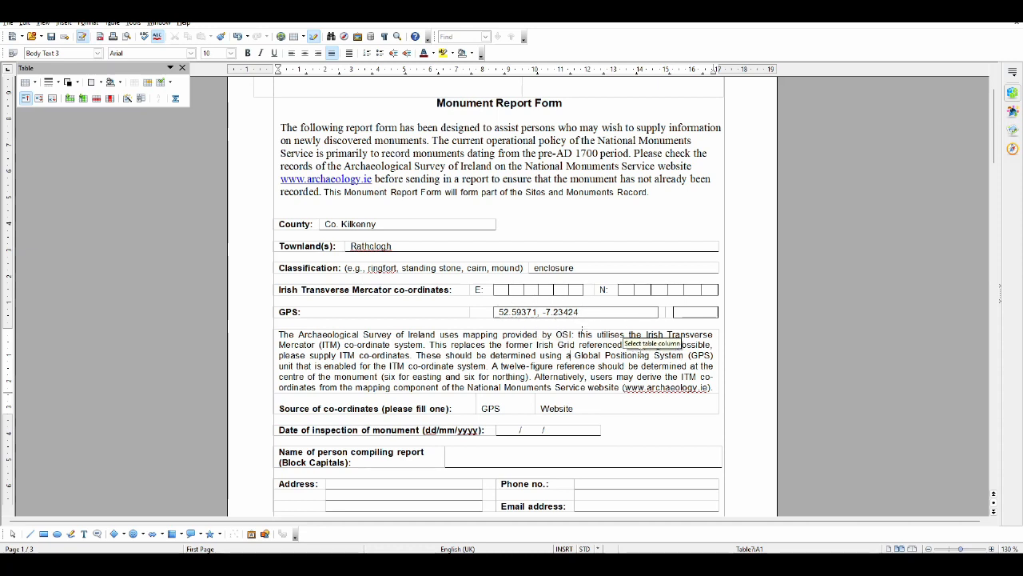
scroll(619, 239, down, 3)
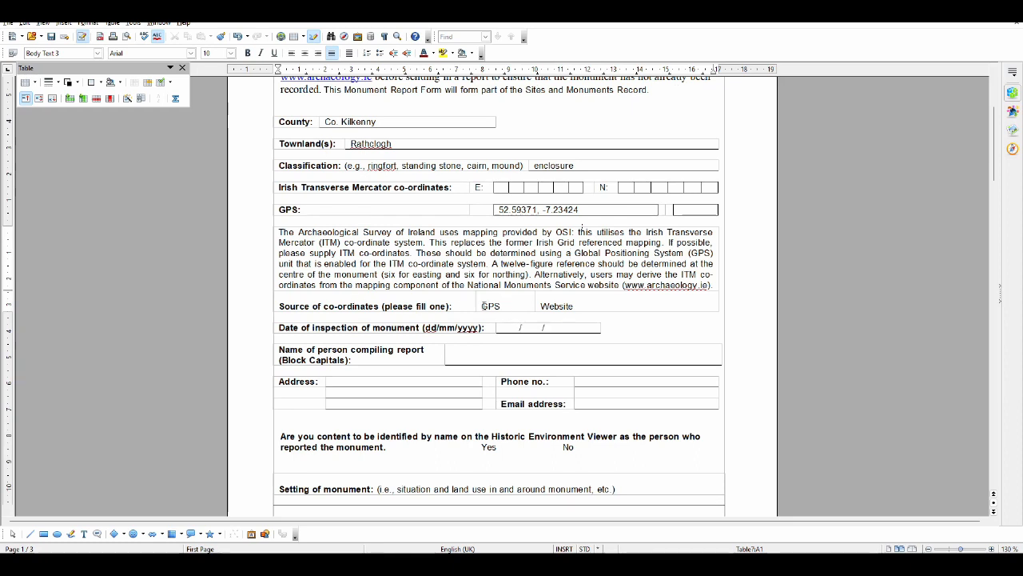
drag(480, 305, 500, 302)
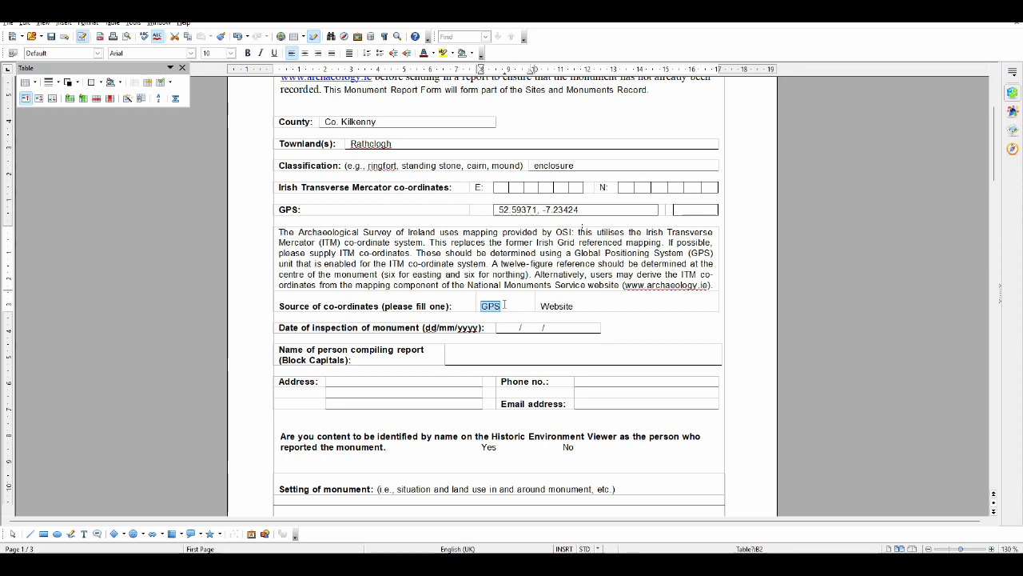
click(506, 304)
Fill in the report form's date of inspection of the monument as 07/12/23
scroll(602, 297, down, 1)
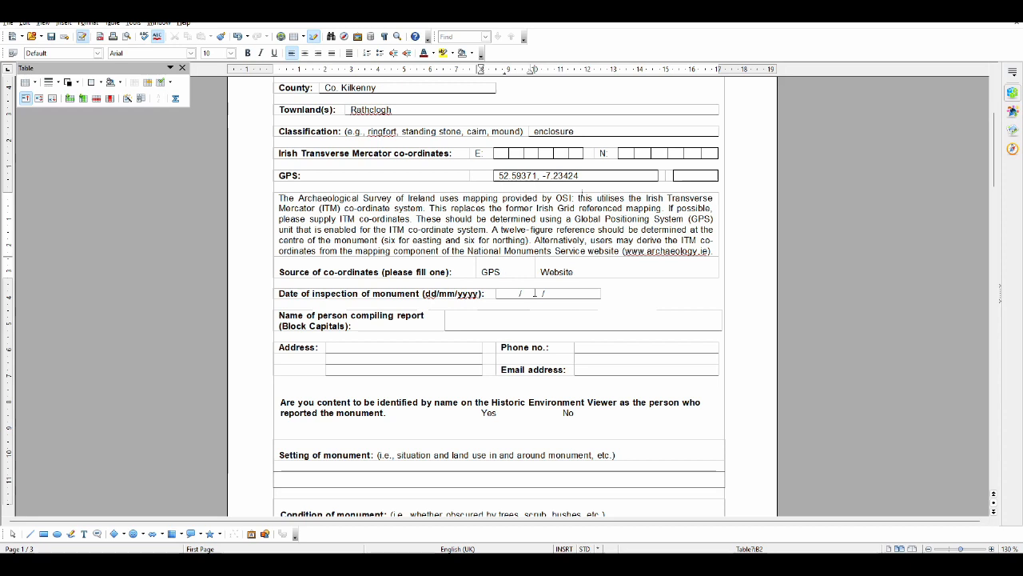
click(541, 321)
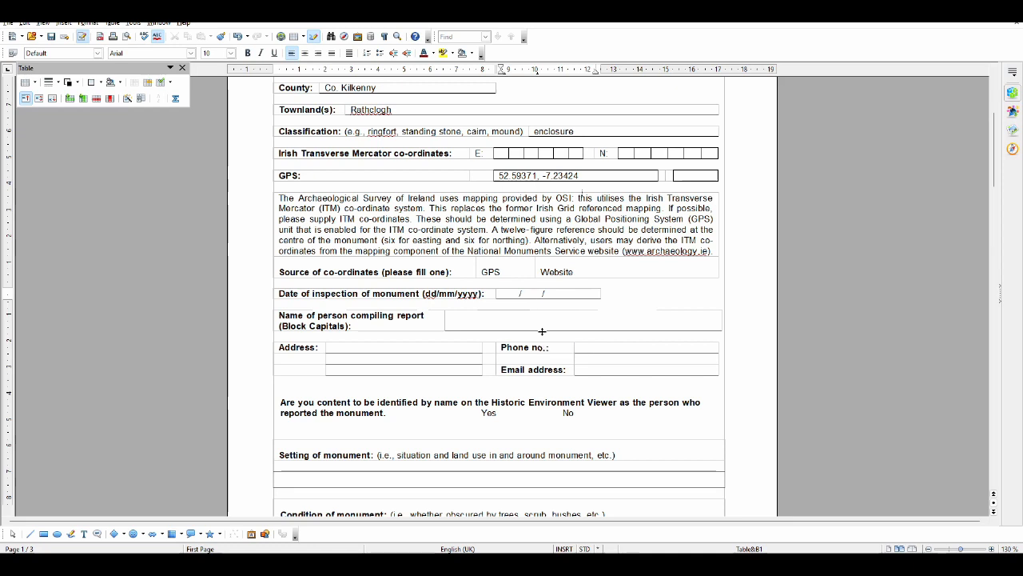
text(12)
click(542, 331)
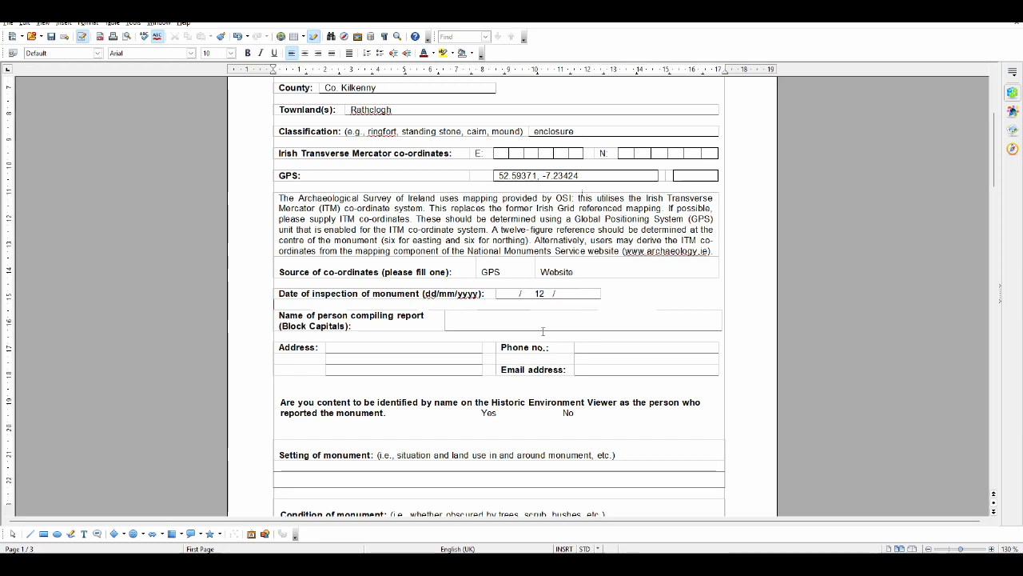
text(20)
key(BackSpace)
key(BackSpace)
click(563, 293)
text(2023)
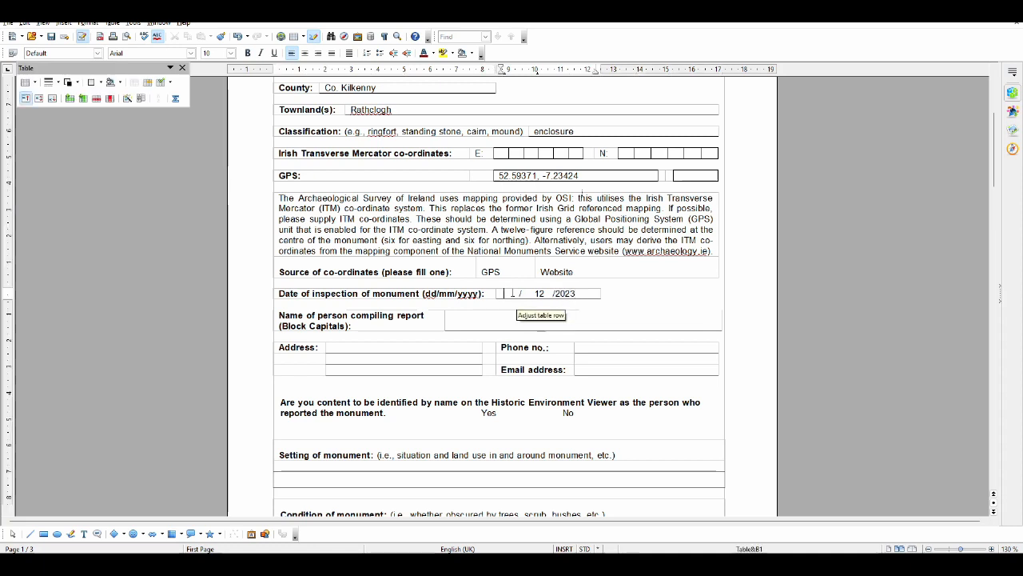
key(Home)
text(07)
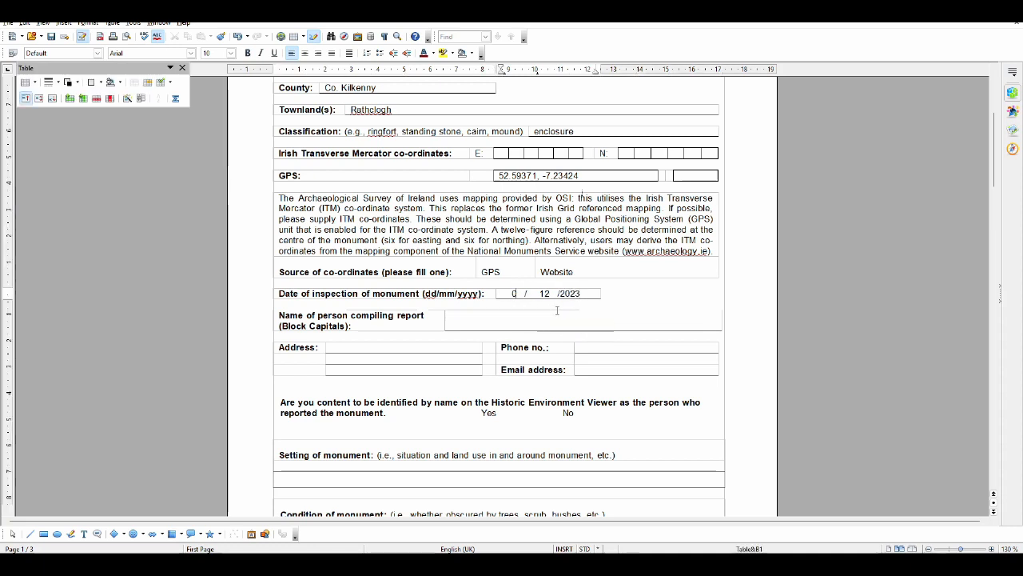
click(519, 320)
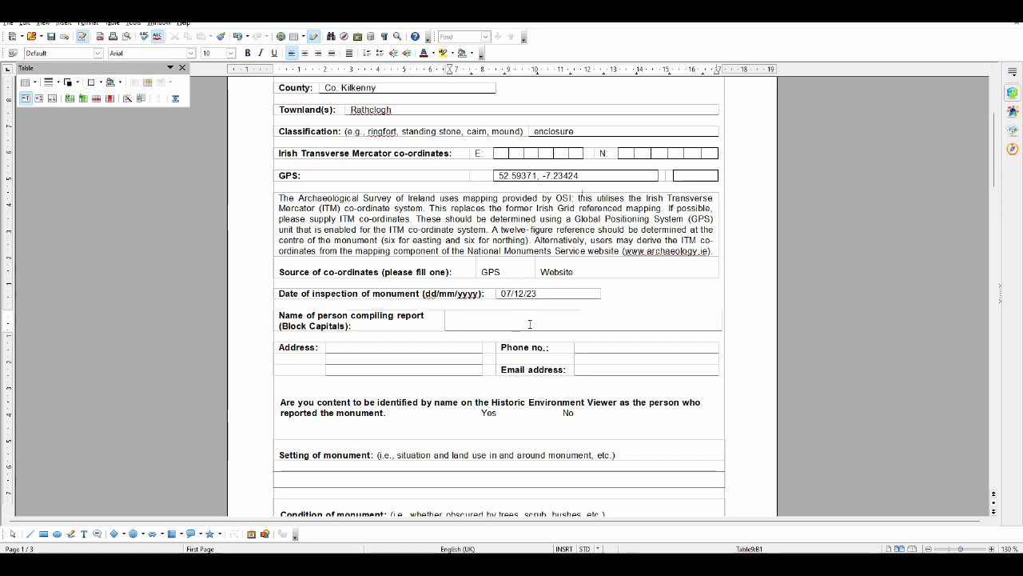
Check enclosure KK023-046001's description in the Historic Environment Viewer, and underline Yes in the report form for being identified by name
scroll(530, 324, down, 3)
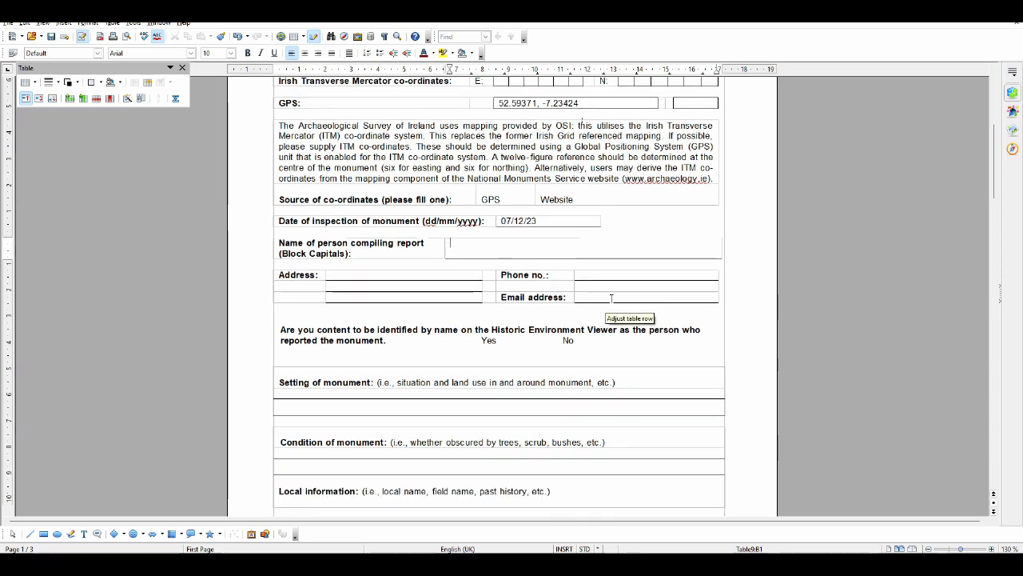
scroll(614, 291, down, 6)
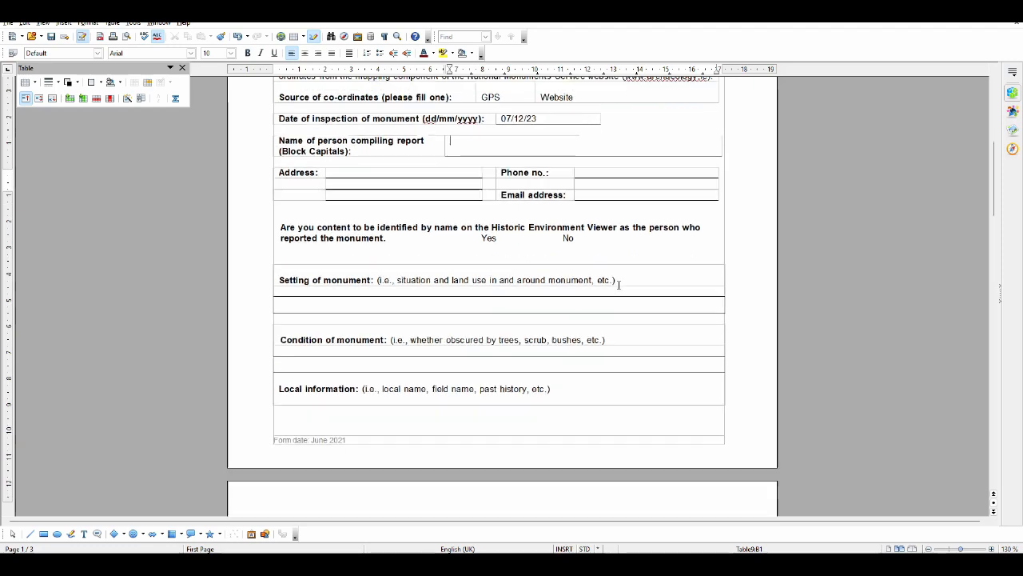
scroll(619, 285, down, 2)
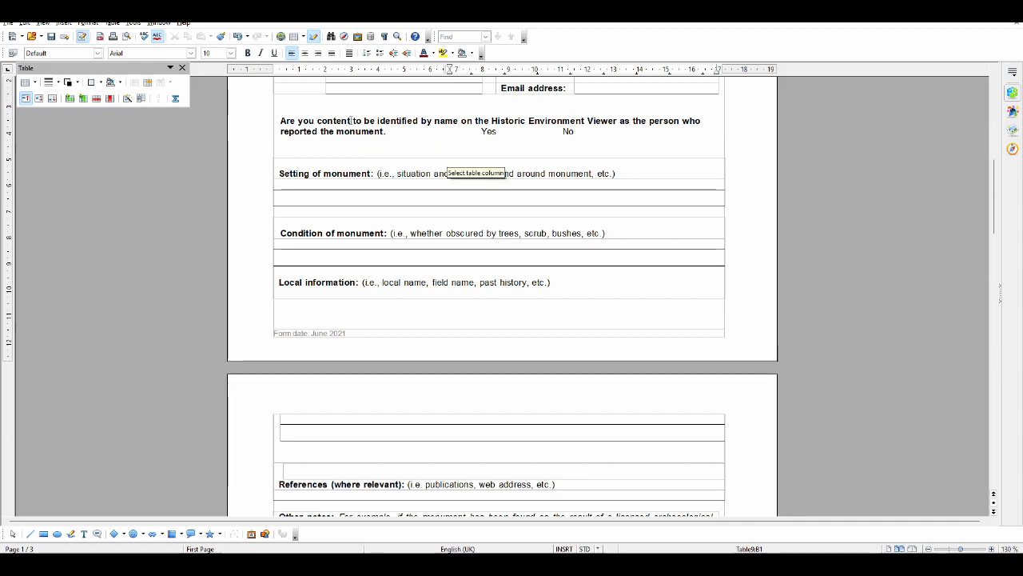
double_click(488, 131)
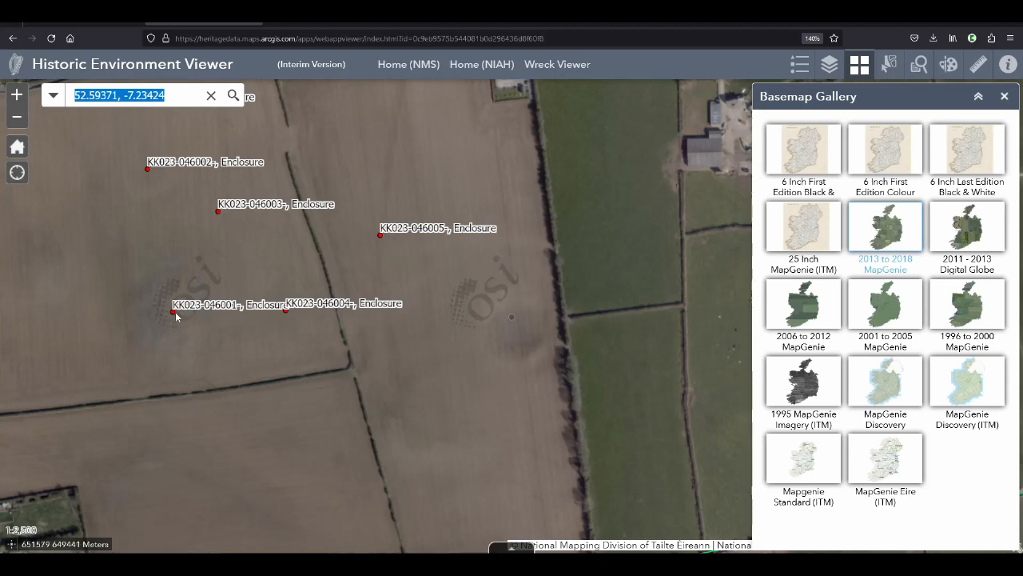
click(173, 312)
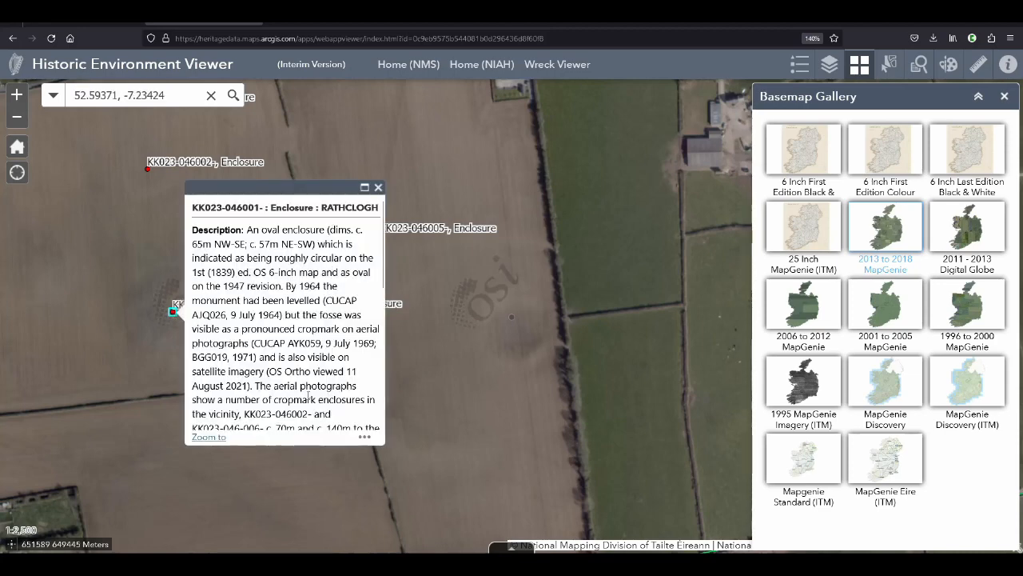
click(379, 188)
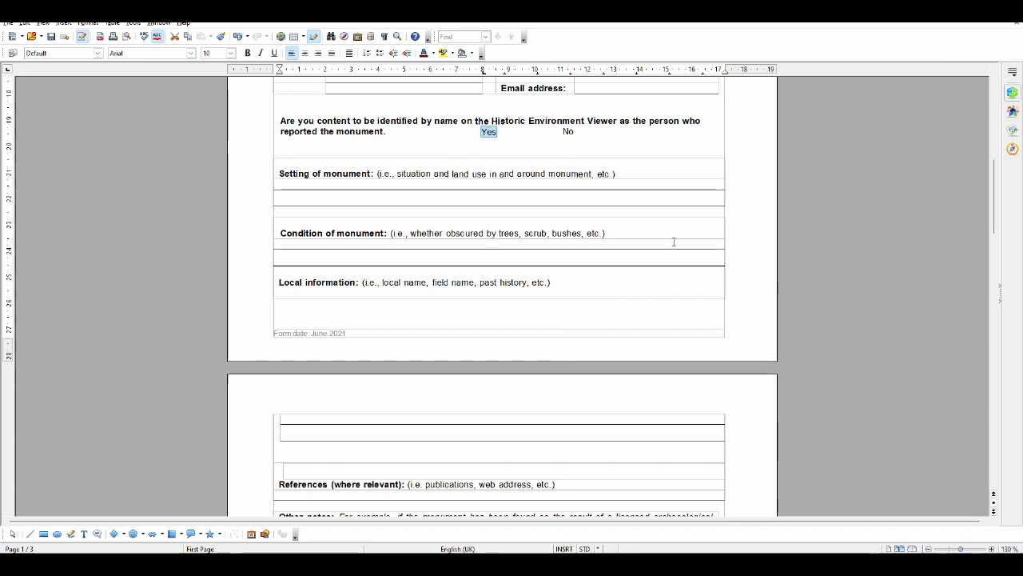
click(274, 53)
click(492, 221)
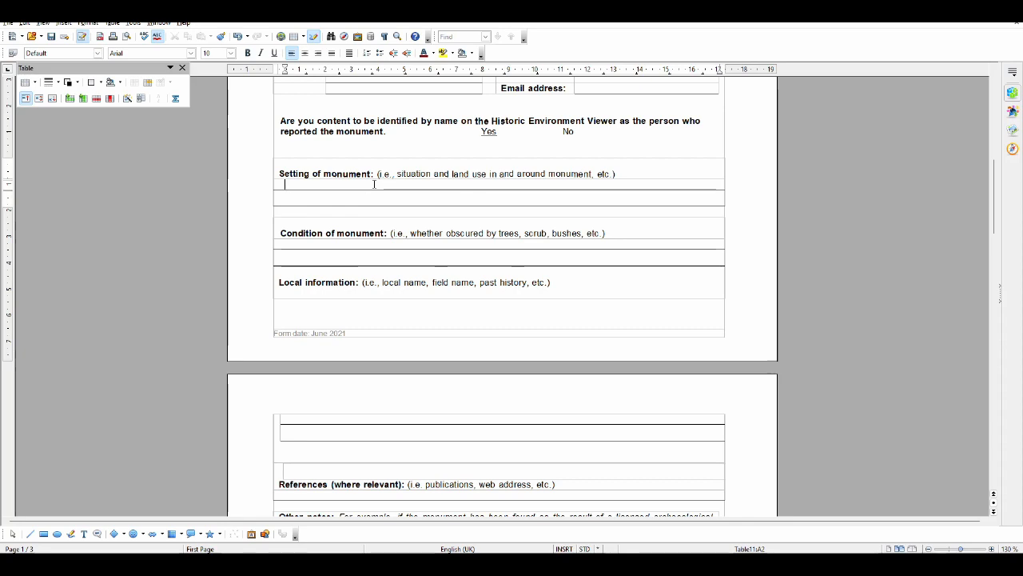
Check the surroundings in the Historic Environment Viewer and enter the monument's setting as "In a field in the vicinity of other recorded monuments (enclosures)"
key(alt+Tab)
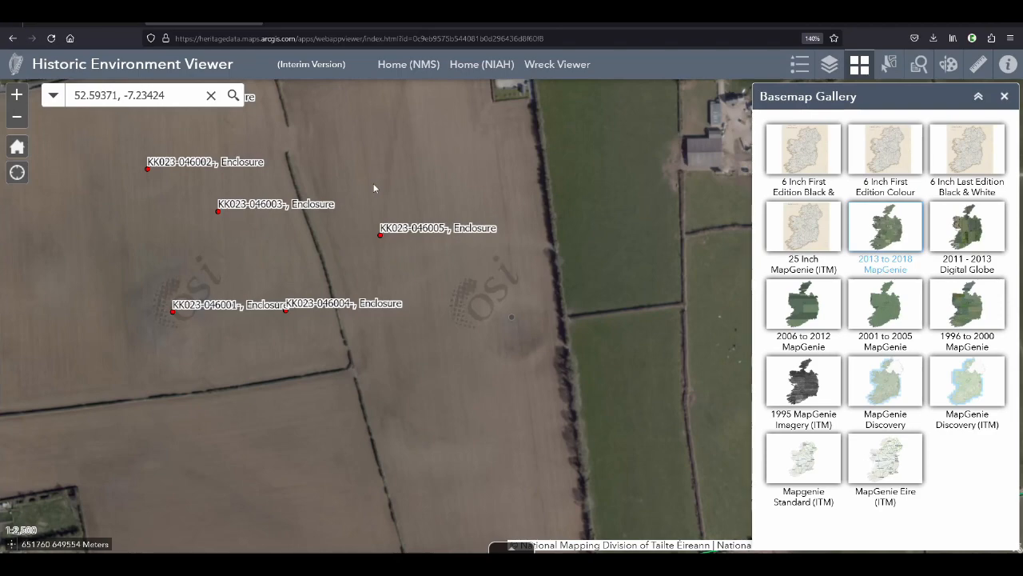
key(alt+Tab)
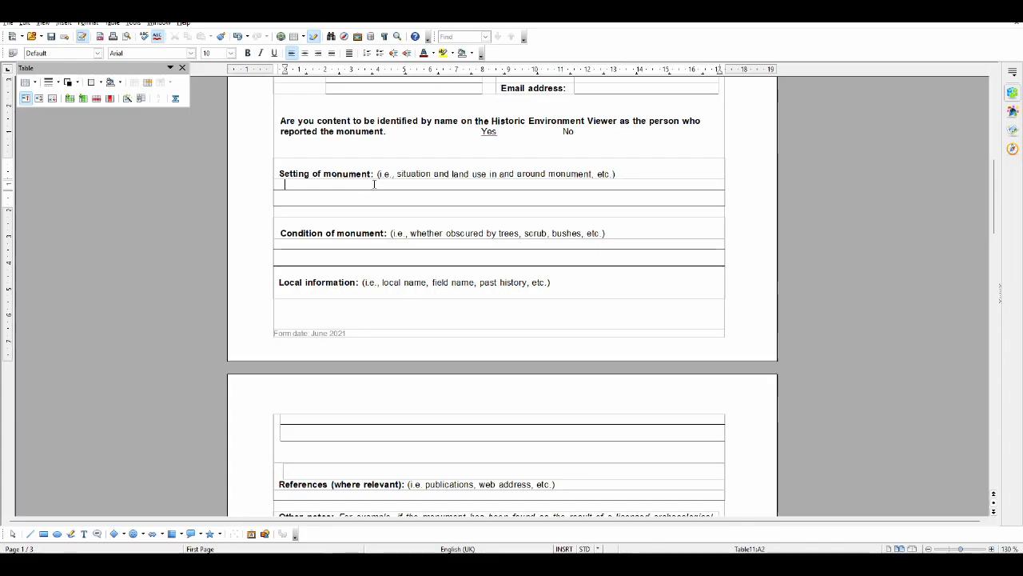
key(alt+Tab)
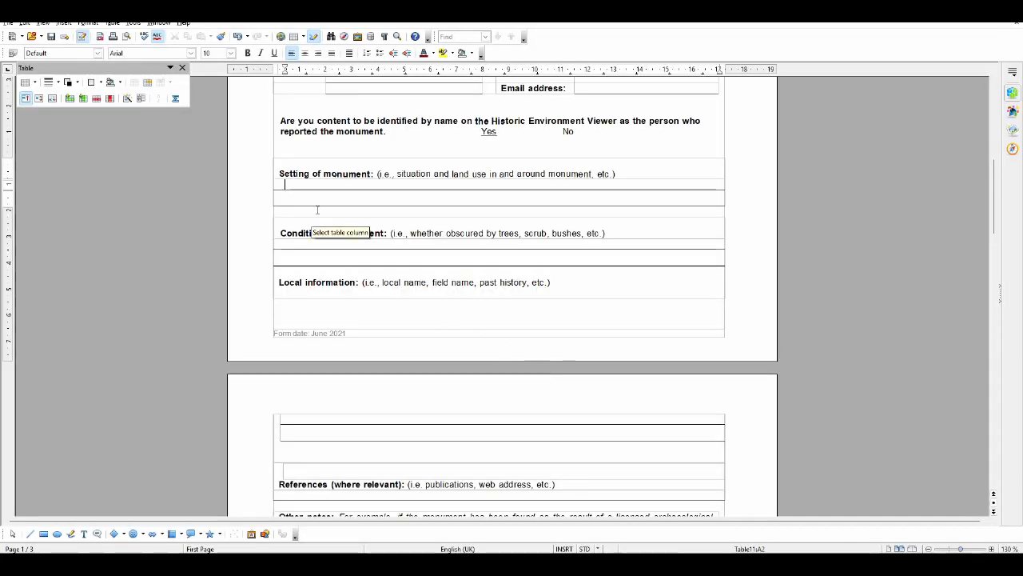
text(In a field in the vicinity)
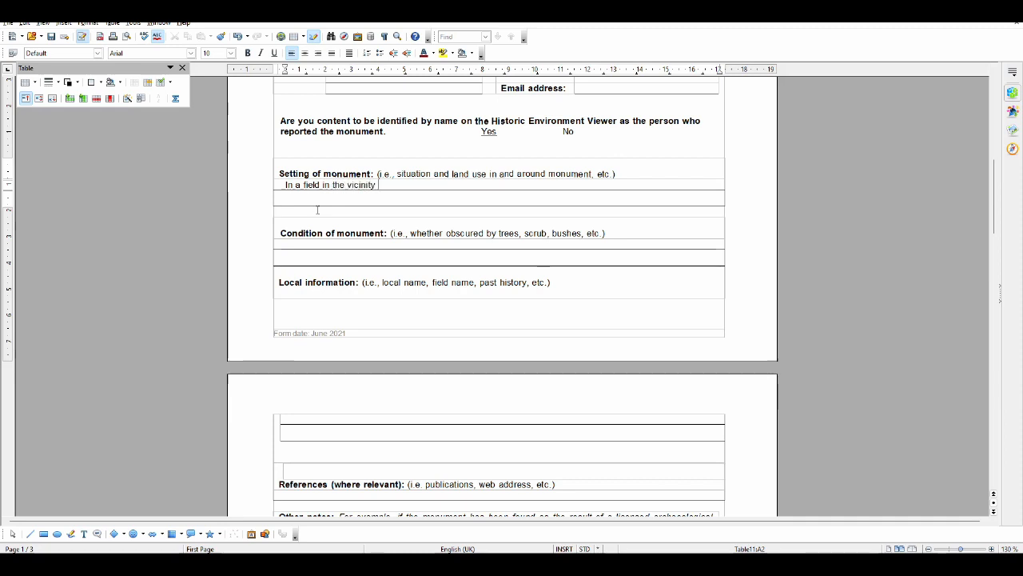
text( of other recorded monume)
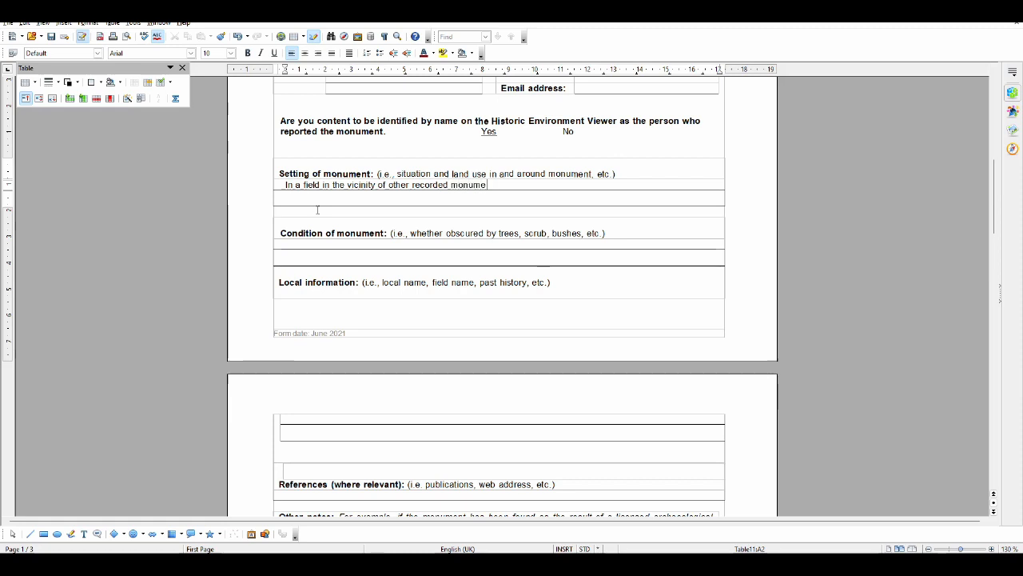
text(nts (enclosur)
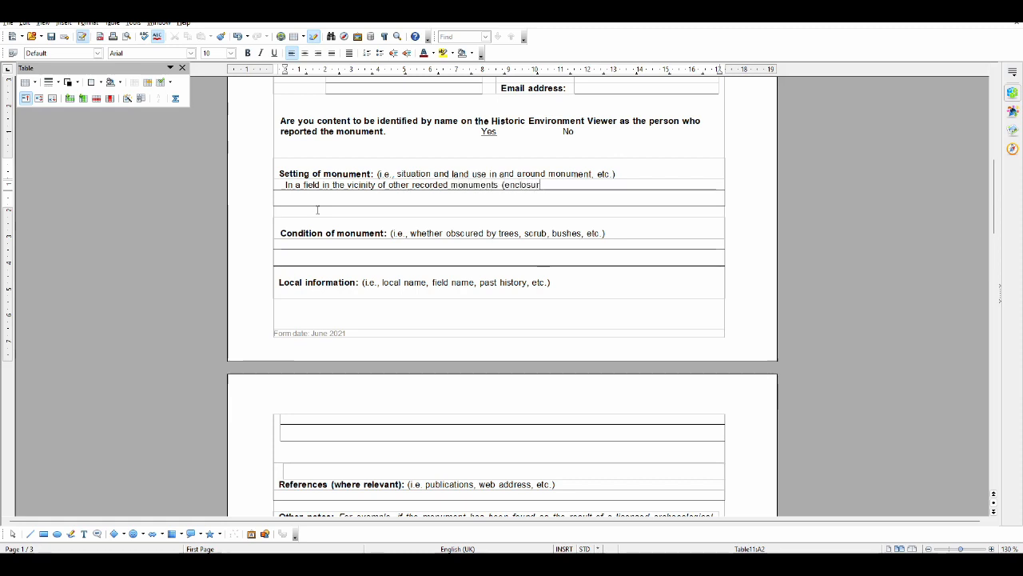
text(es))
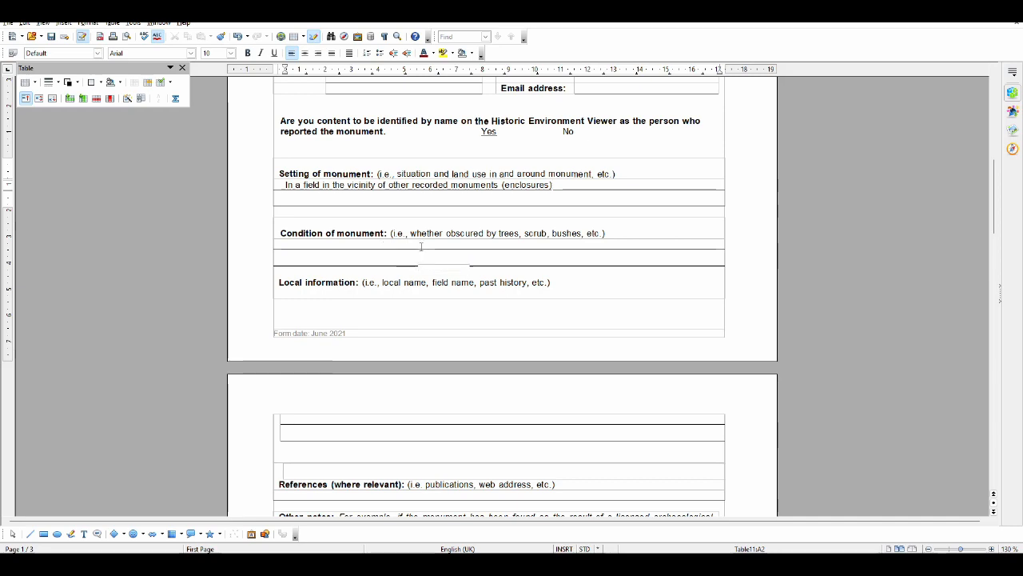
Switch to the browser, search OpenStreetMap for 52.59371, -7.23424 and examine the mapped field names around that location
scroll(422, 250, down, 4)
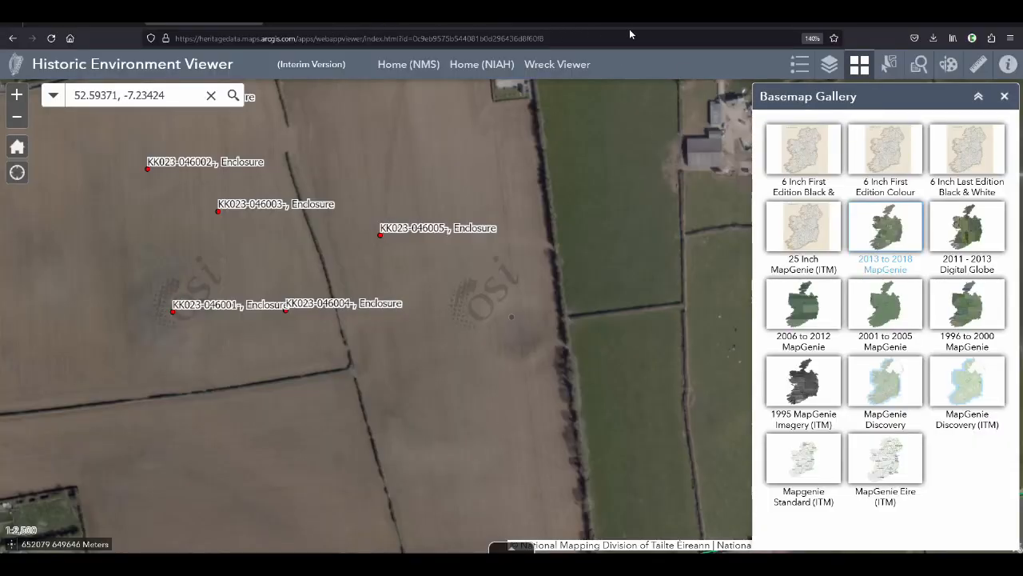
click(752, 26)
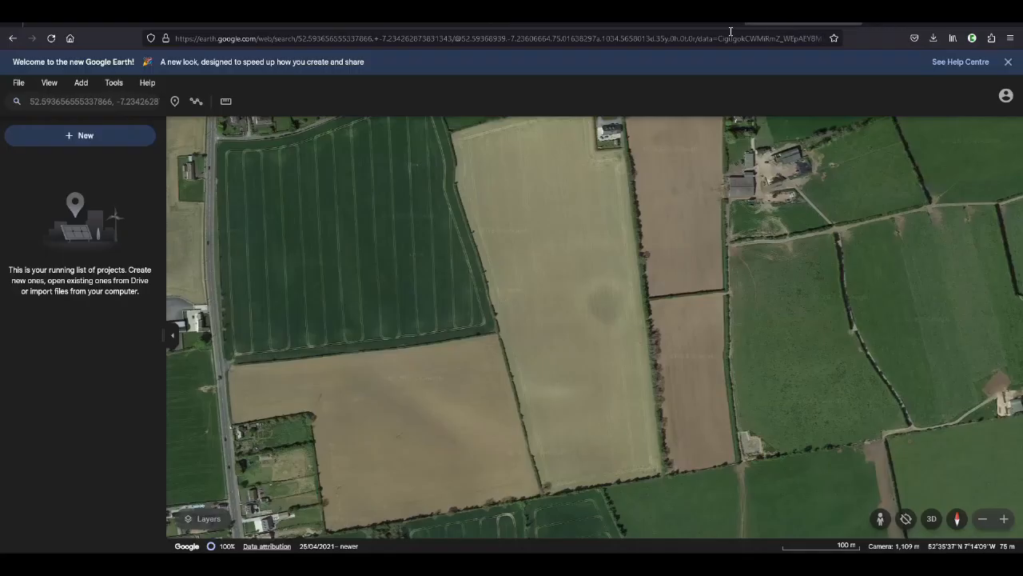
click(725, 39)
text(openstreetmap.org/)
key(Return)
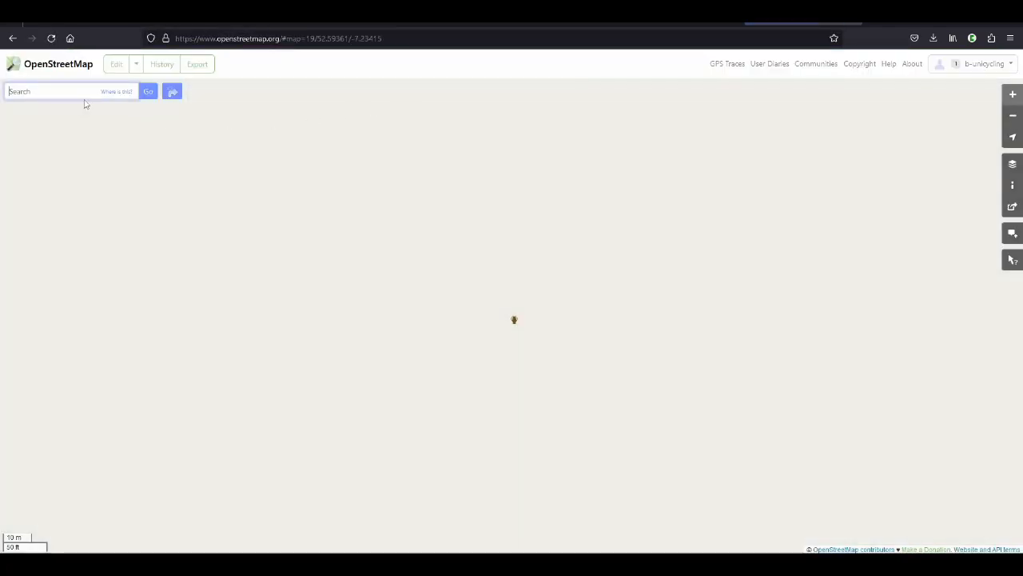
text(52.59371, -7.23424)
key(Return)
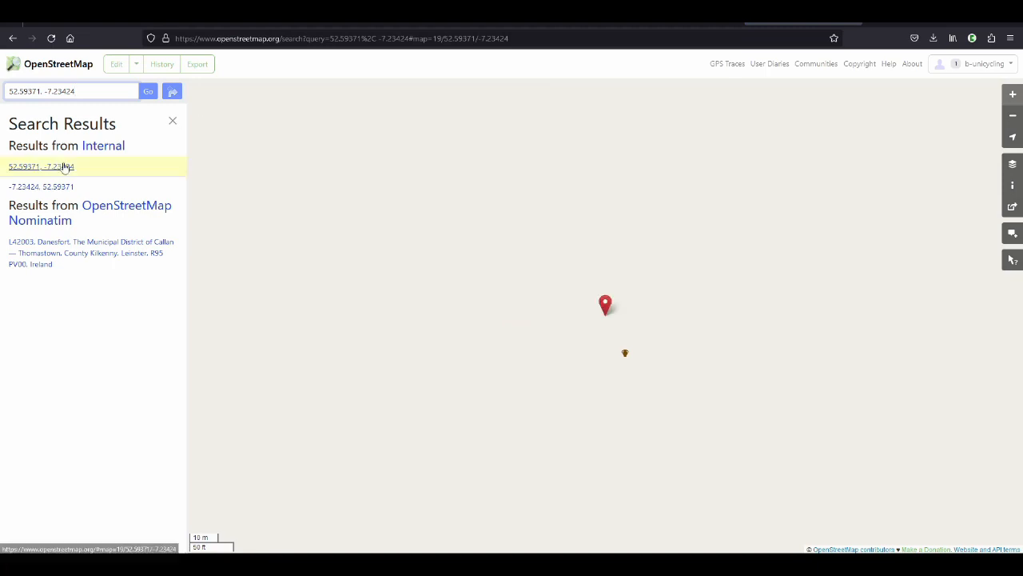
scroll(605, 258, down, 1)
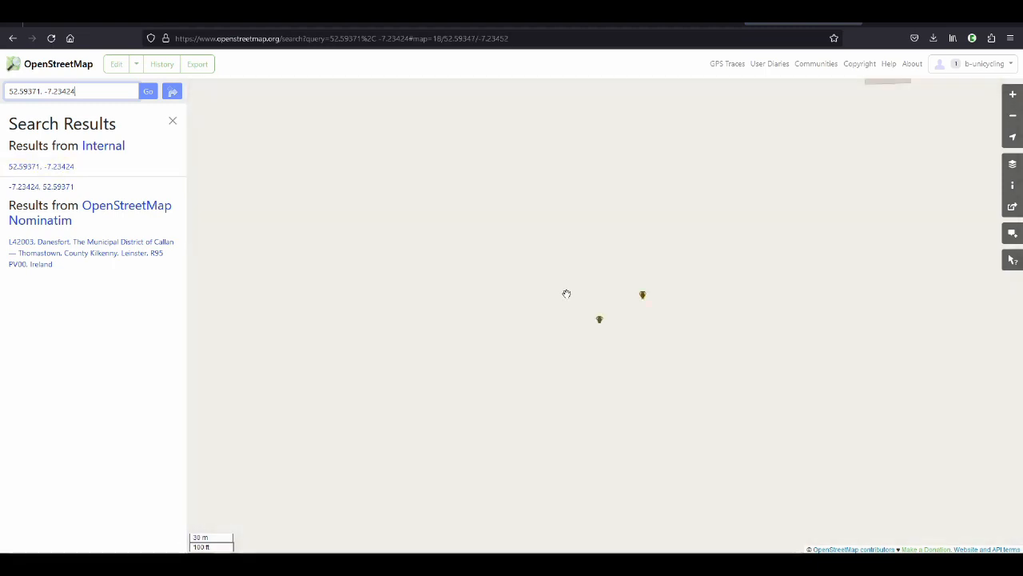
scroll(567, 293, down, 1)
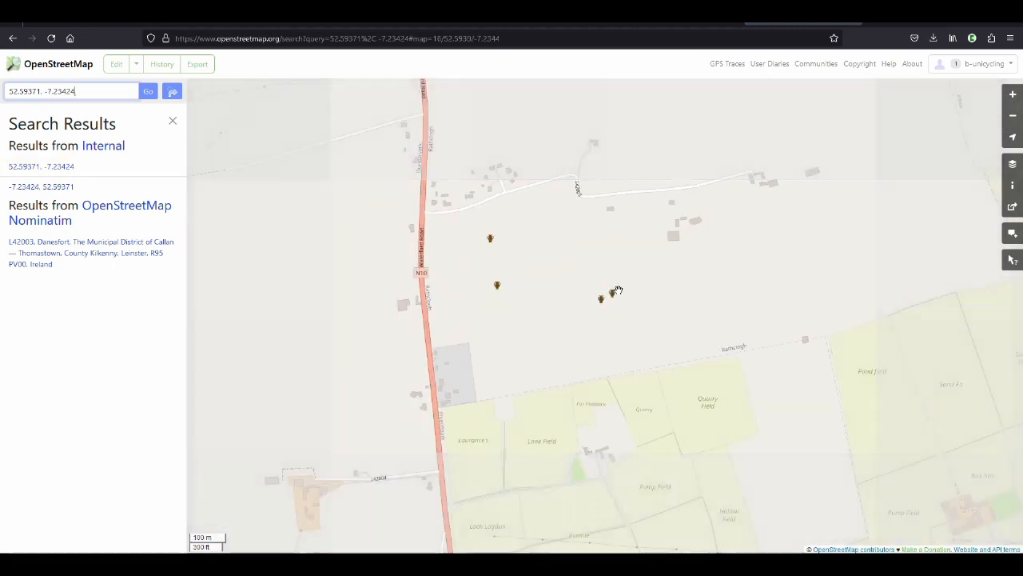
scroll(612, 295, up, 1)
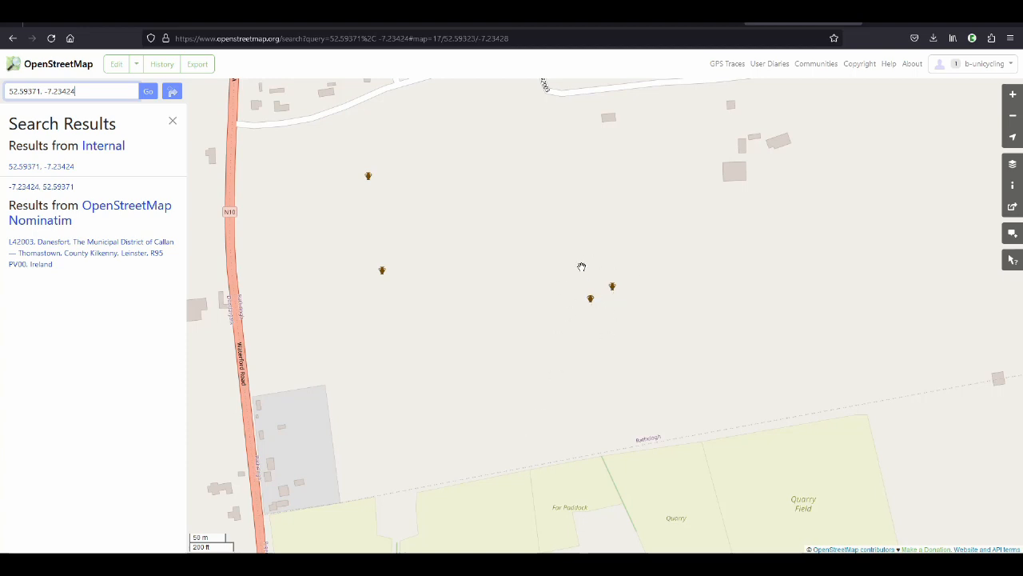
scroll(587, 252, down, 1)
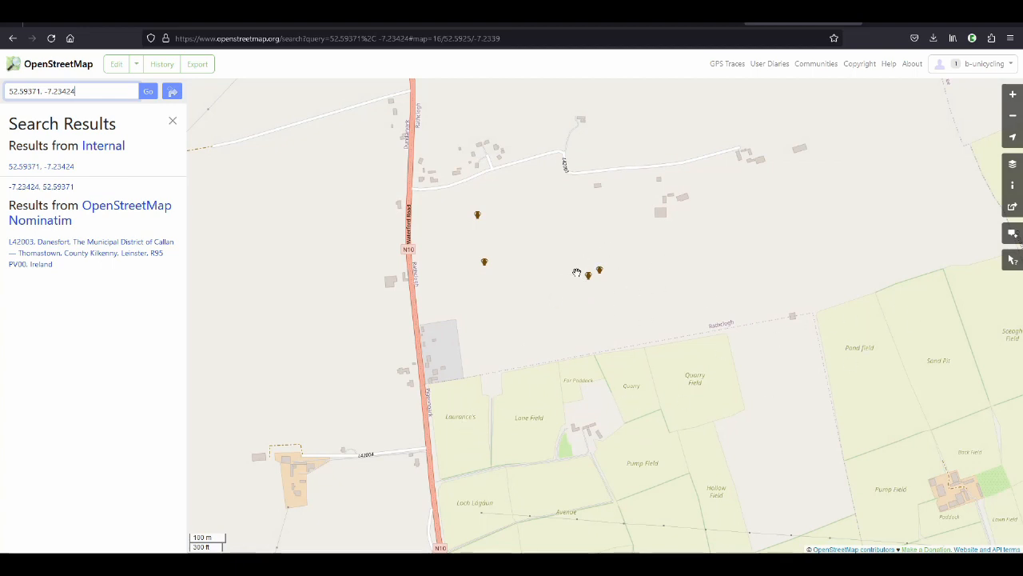
scroll(586, 277, up, 1)
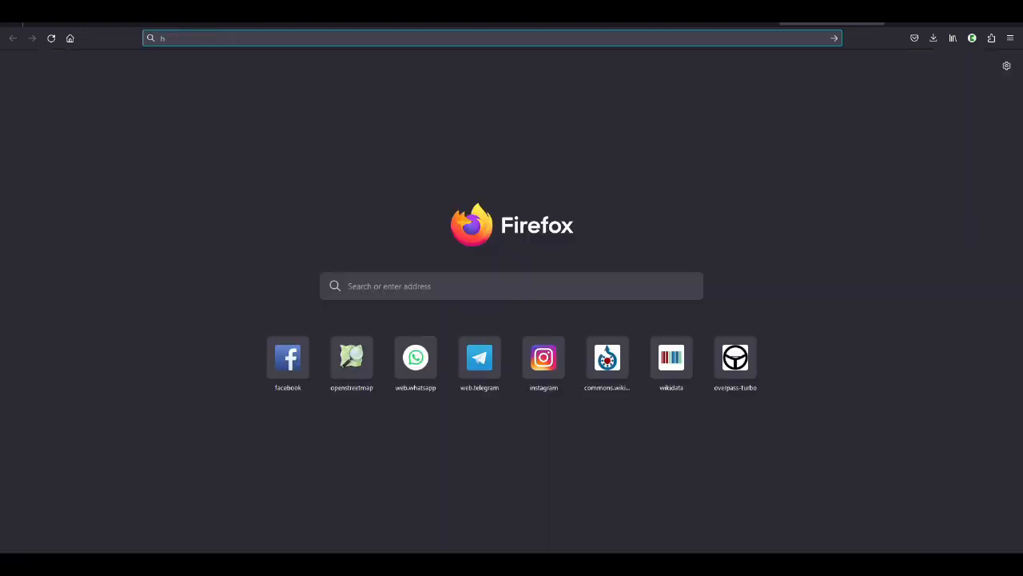
Open the heritagemaps.ie website in a new browser tab
text(heritage)
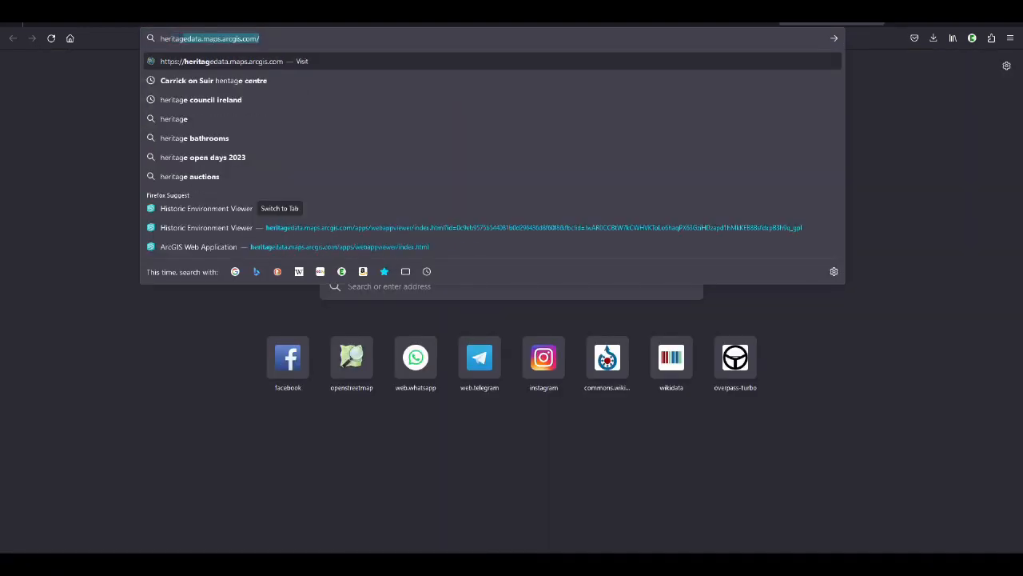
text(maps.ie)
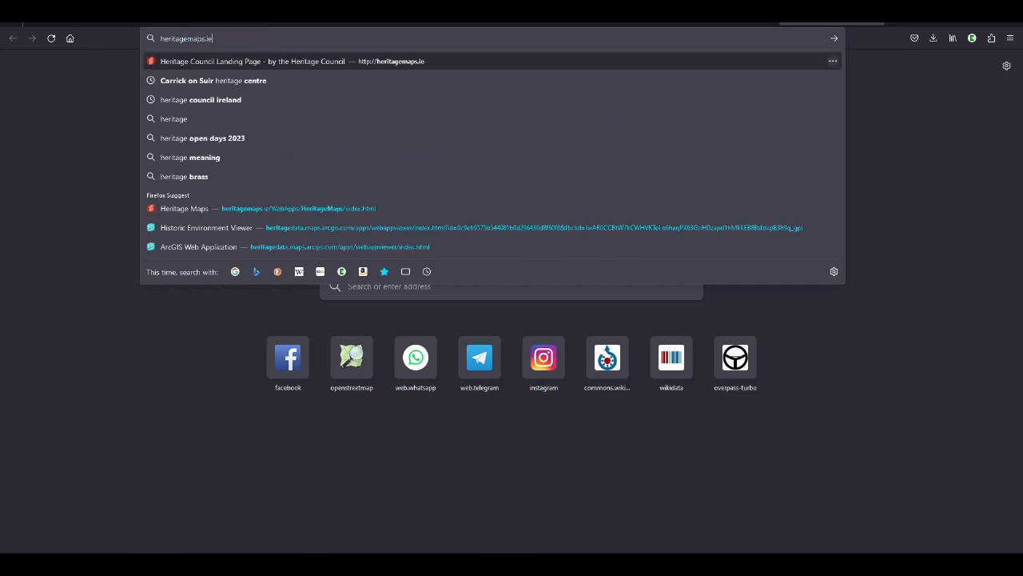
key(Return)
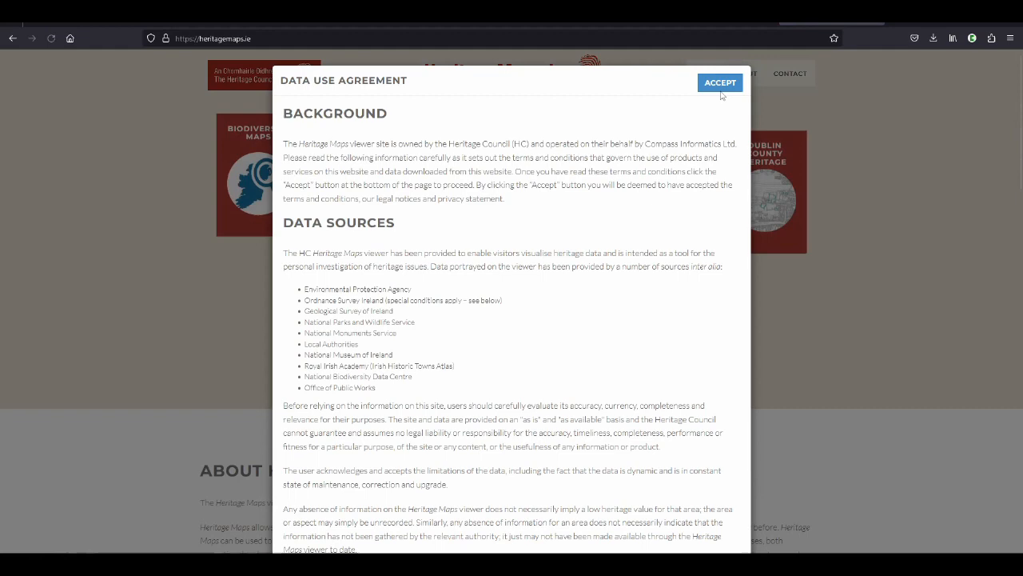
click(721, 84)
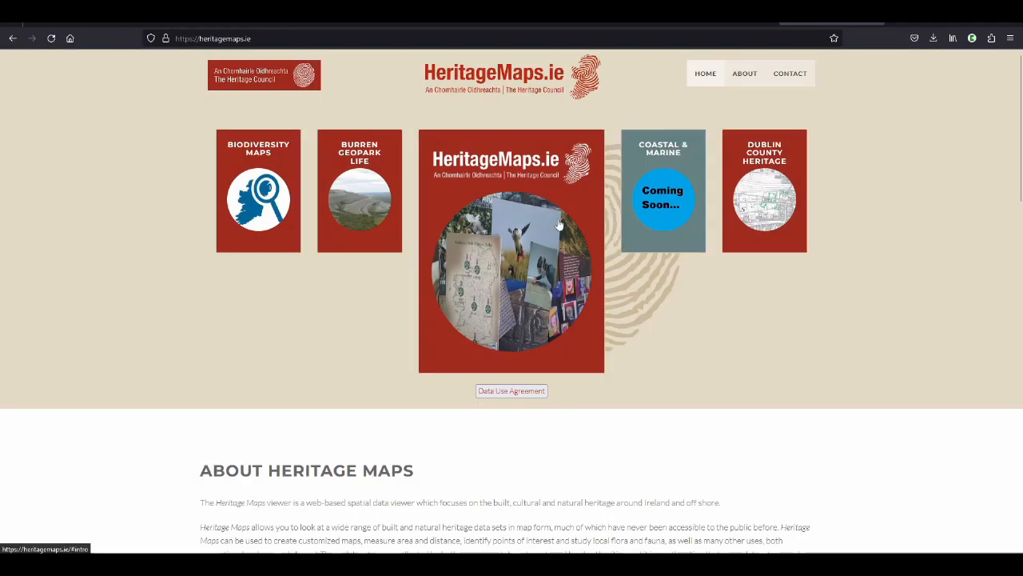
Open the HeritageMaps.ie map viewer and try to search for the coordinates 52.59371, -7.23424
click(511, 262)
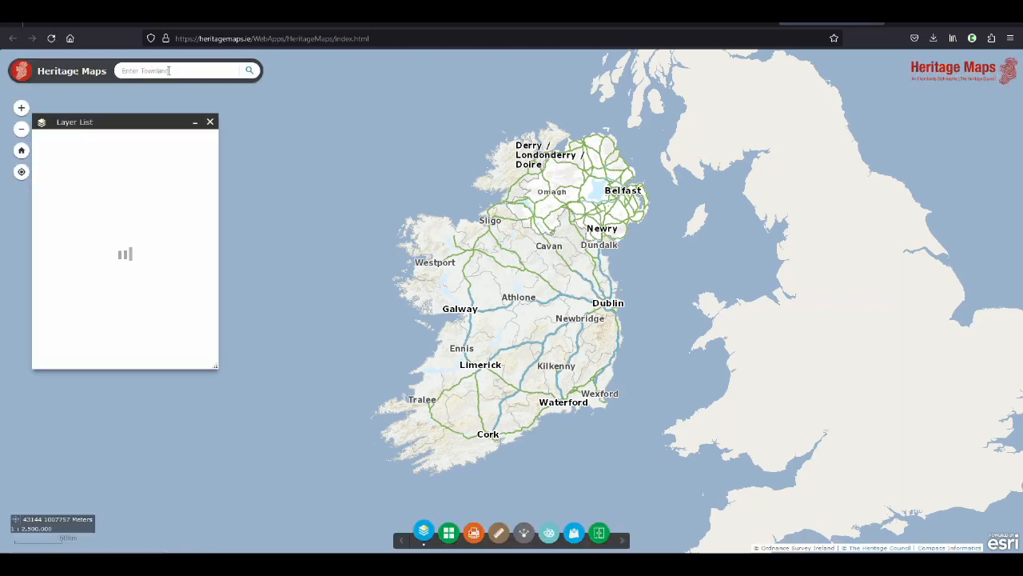
text(52.59371, -7.23424)
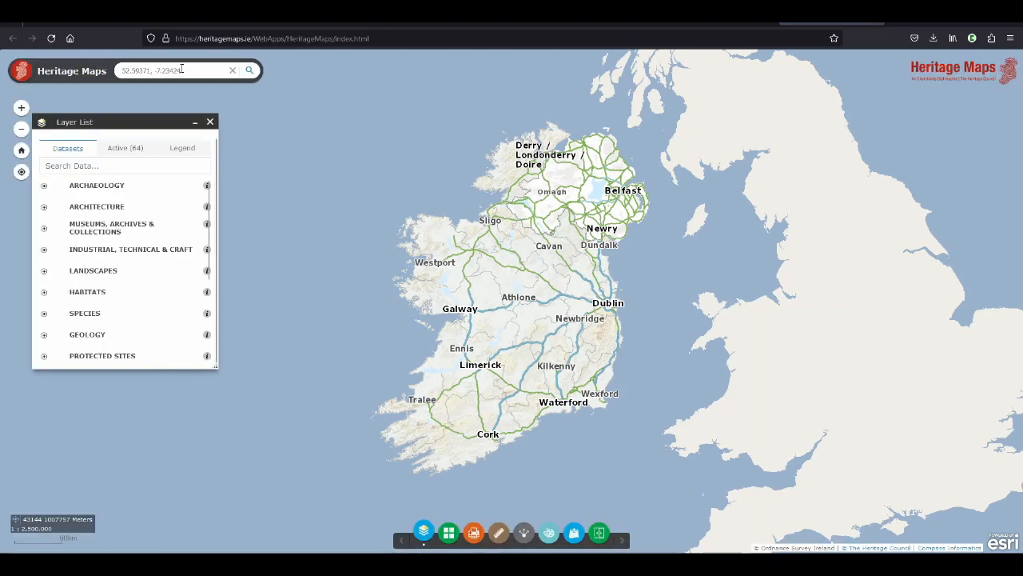
click(250, 72)
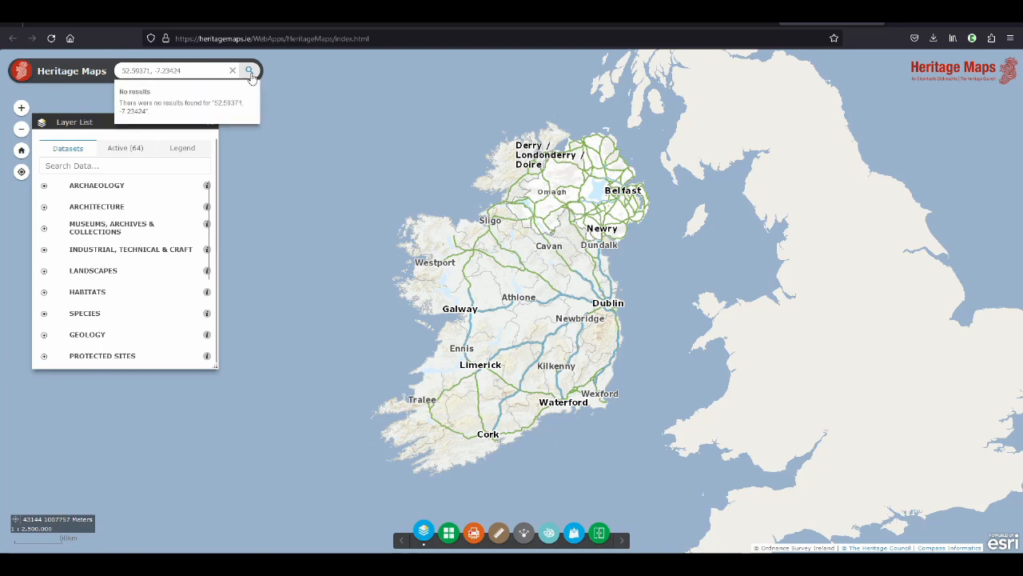
Search the Heritage Maps viewer for the townland Rathclogh instead and go to the first match
drag(187, 70, 112, 71)
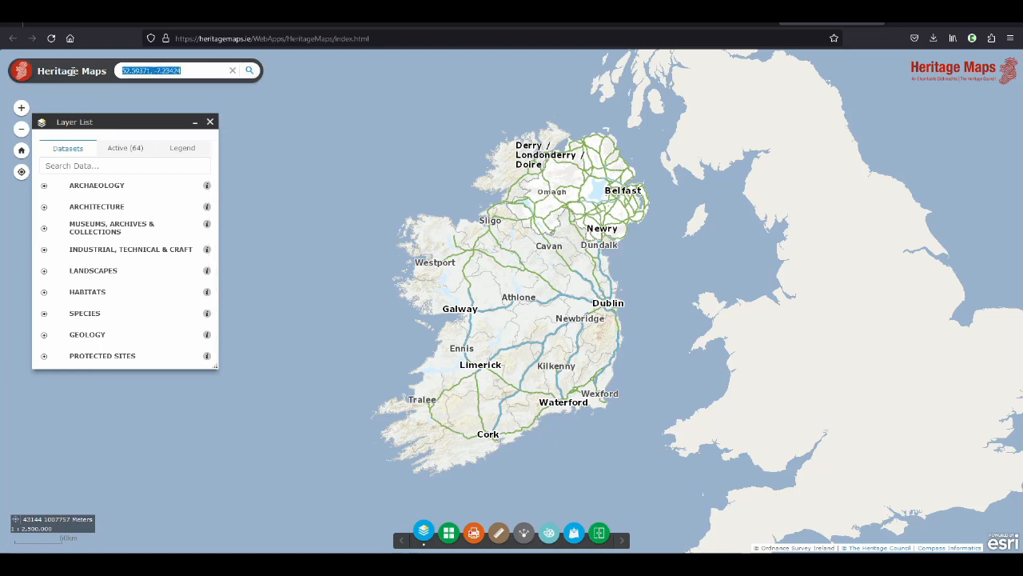
text(Rathclogh)
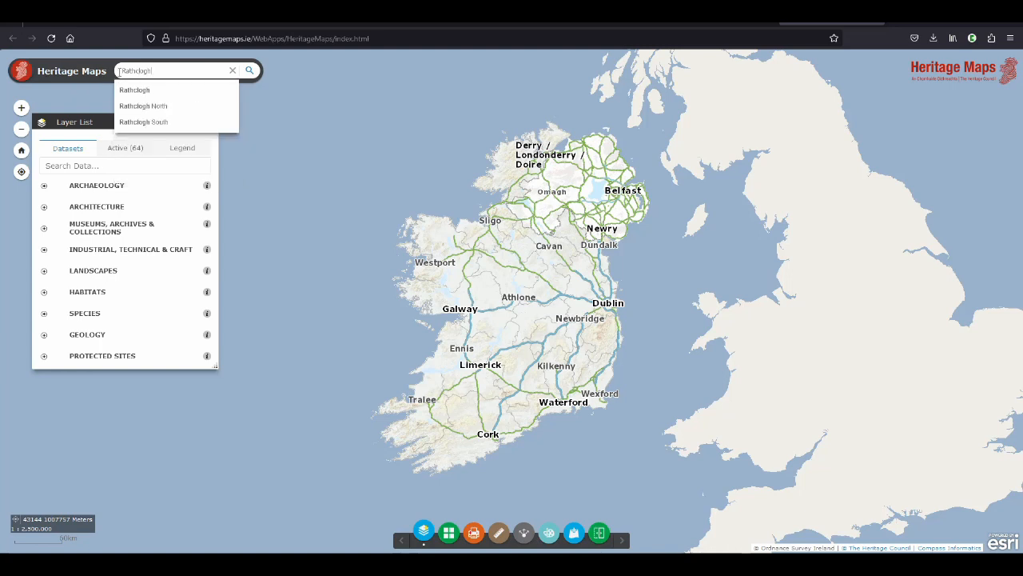
click(166, 92)
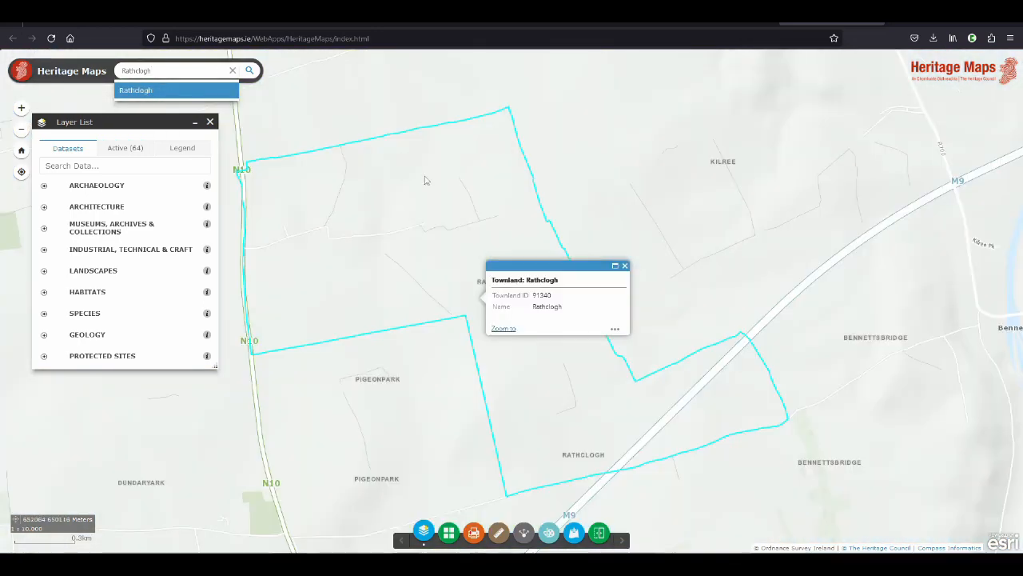
drag(425, 181, 549, 217)
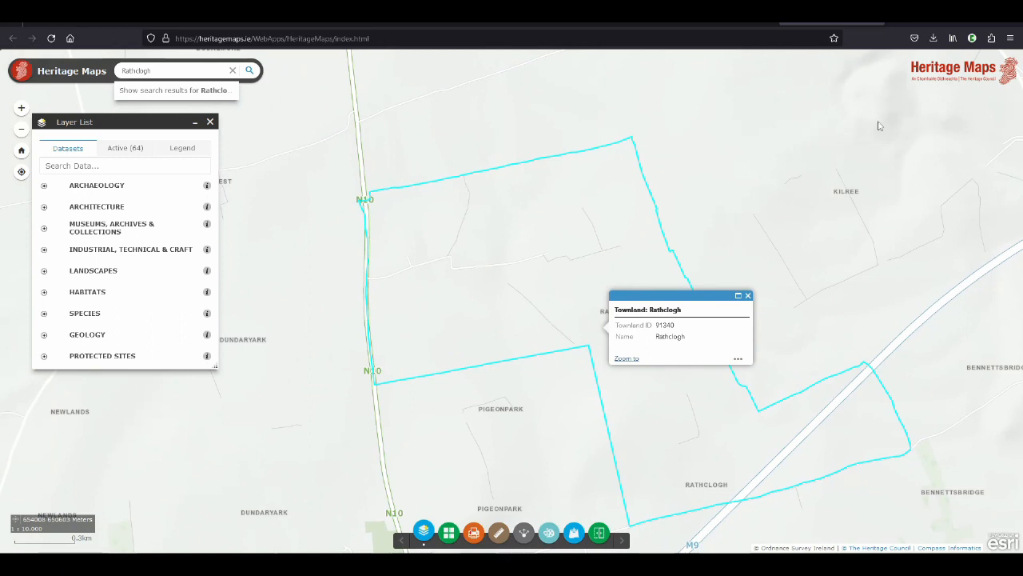
Change the Heritage Maps basemap to OSi Ortho and examine the fields in the western part of Rathclogh townland
click(452, 536)
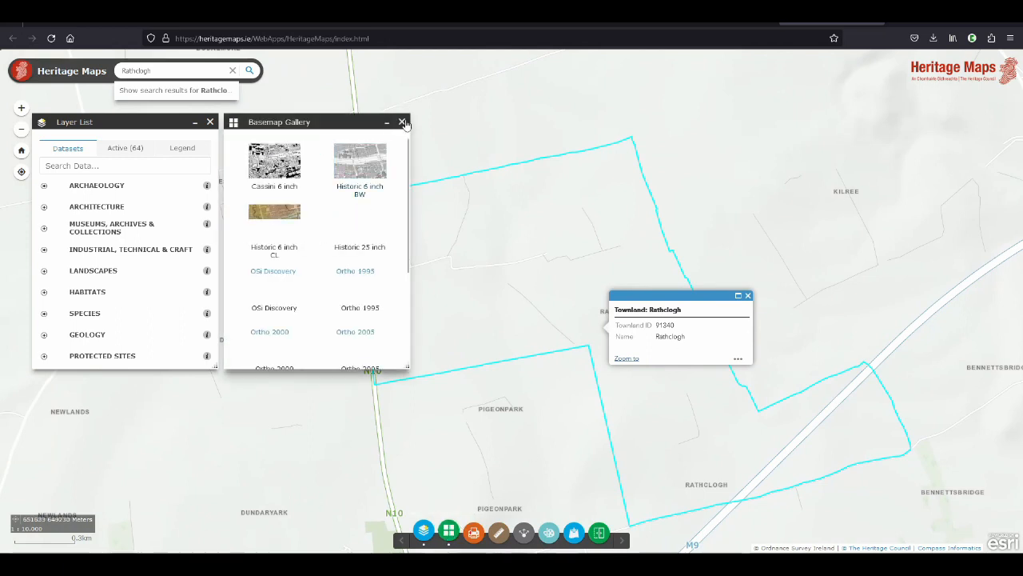
click(450, 536)
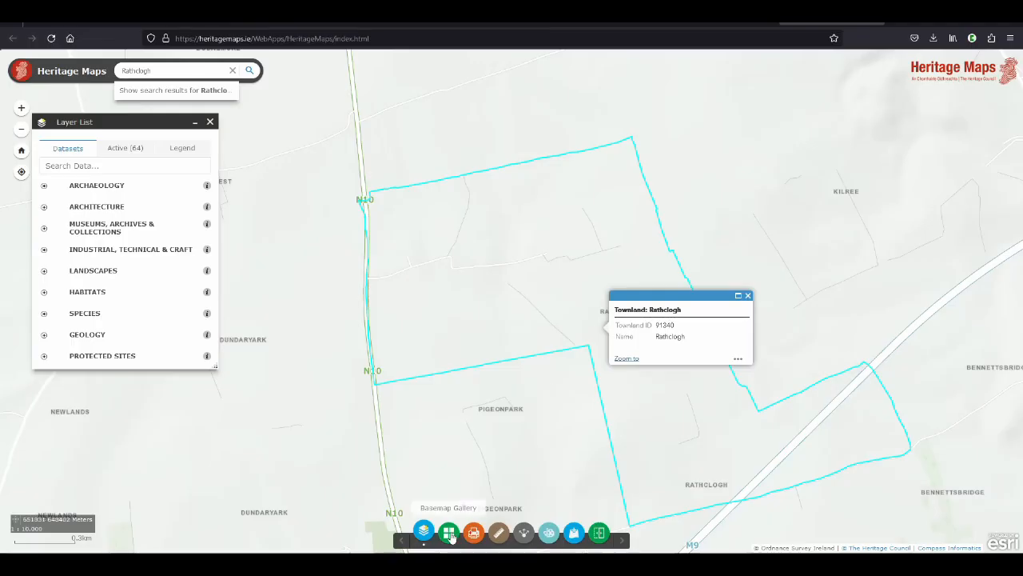
click(449, 533)
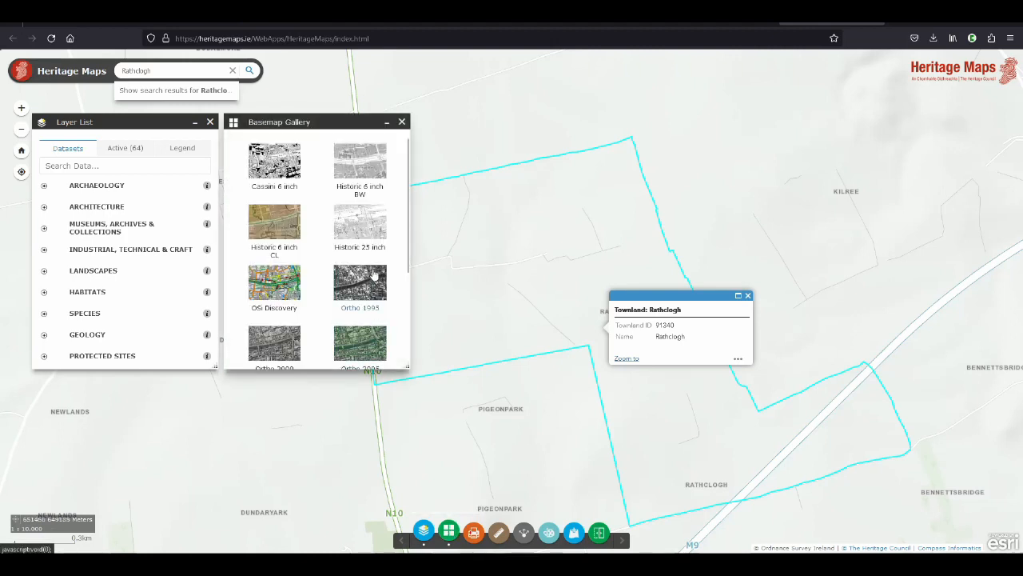
scroll(373, 275, down, 1)
scroll(374, 273, down, 1)
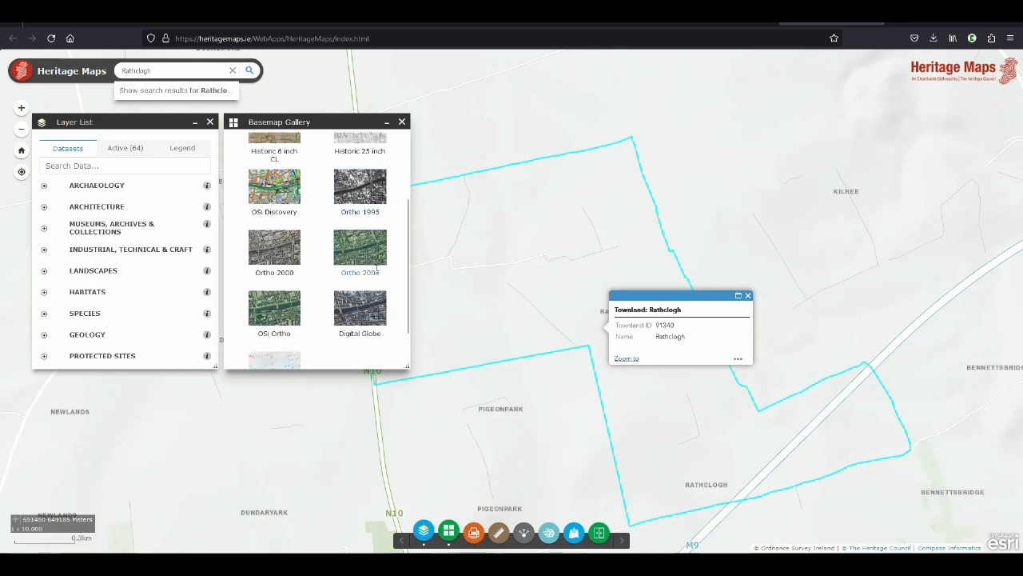
click(271, 313)
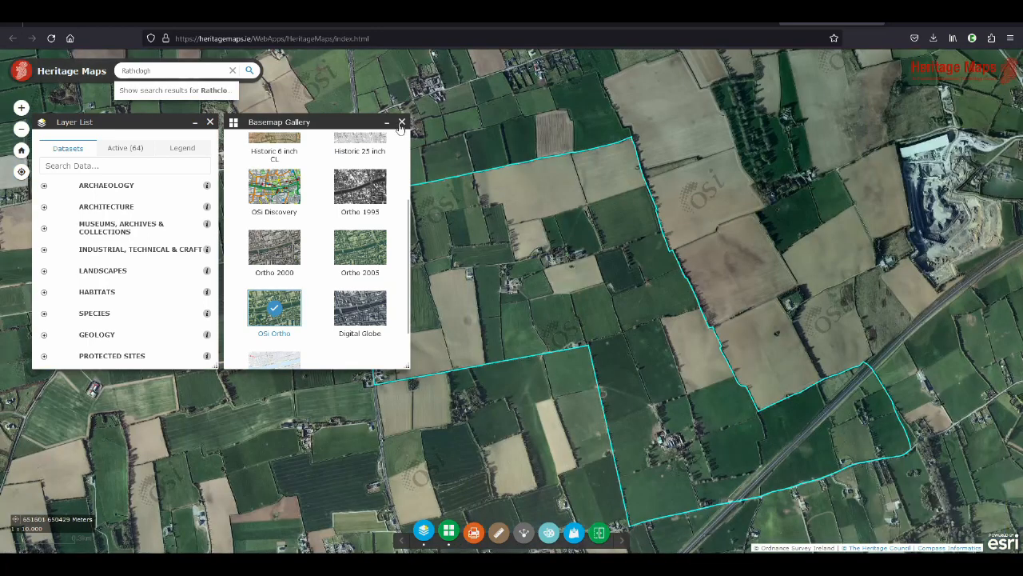
click(402, 122)
scroll(458, 330, up, 1)
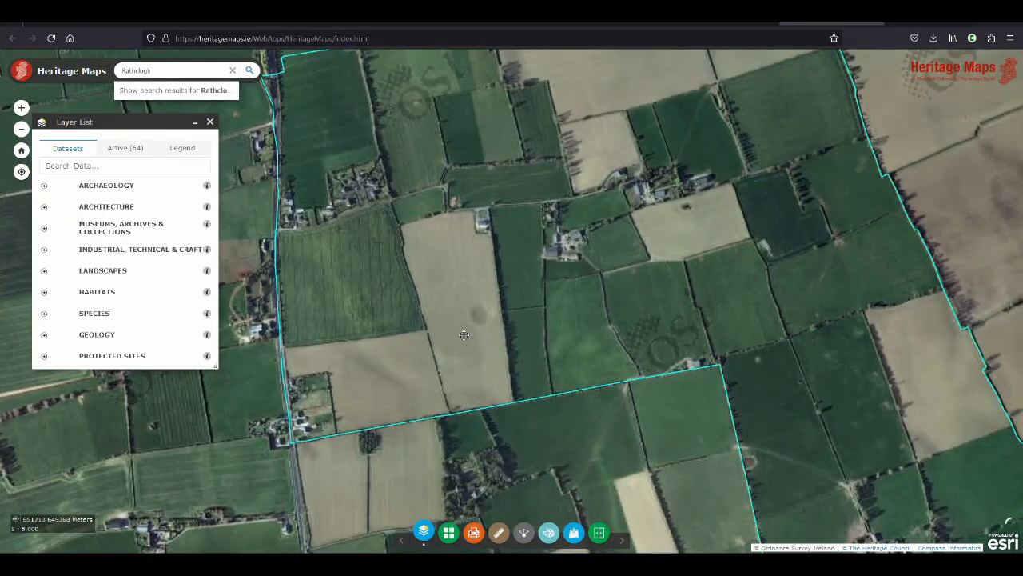
drag(466, 333, 560, 320)
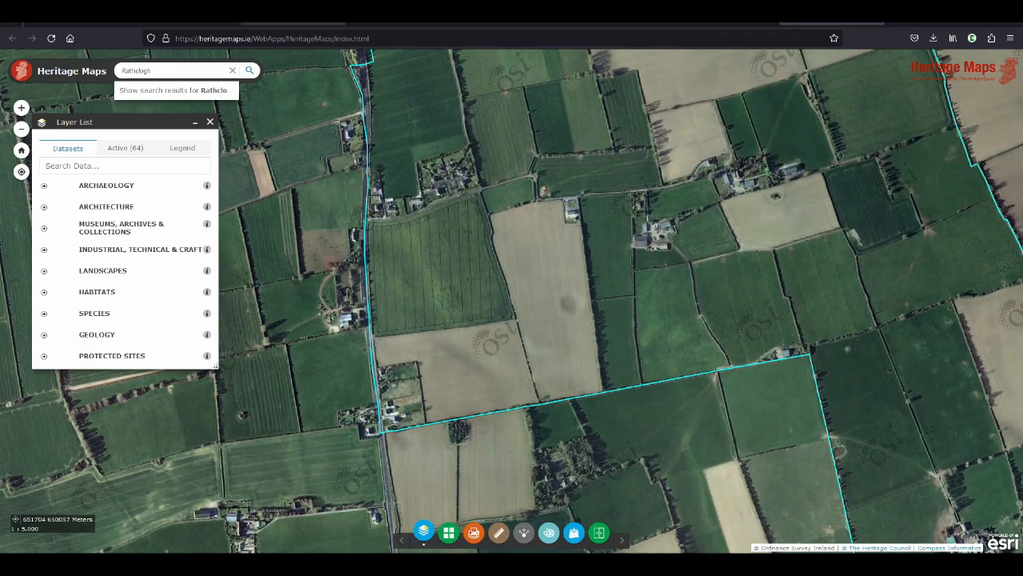
Set the Historic Environment Viewer's basemap to 2006 to 2012 MapGenie, compare the enclosure fields, and return to Heritage Maps
click(186, 24)
click(861, 66)
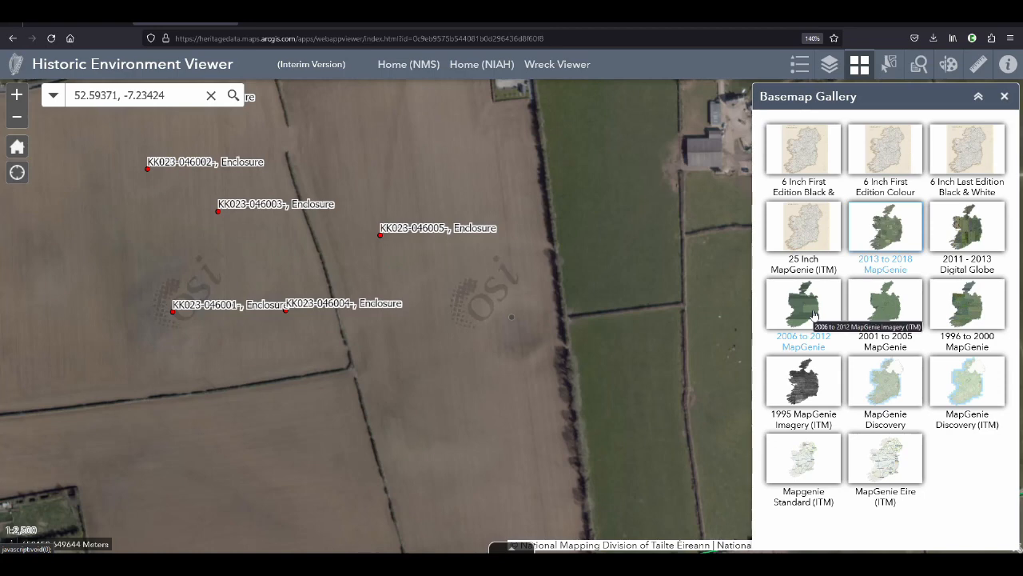
click(814, 316)
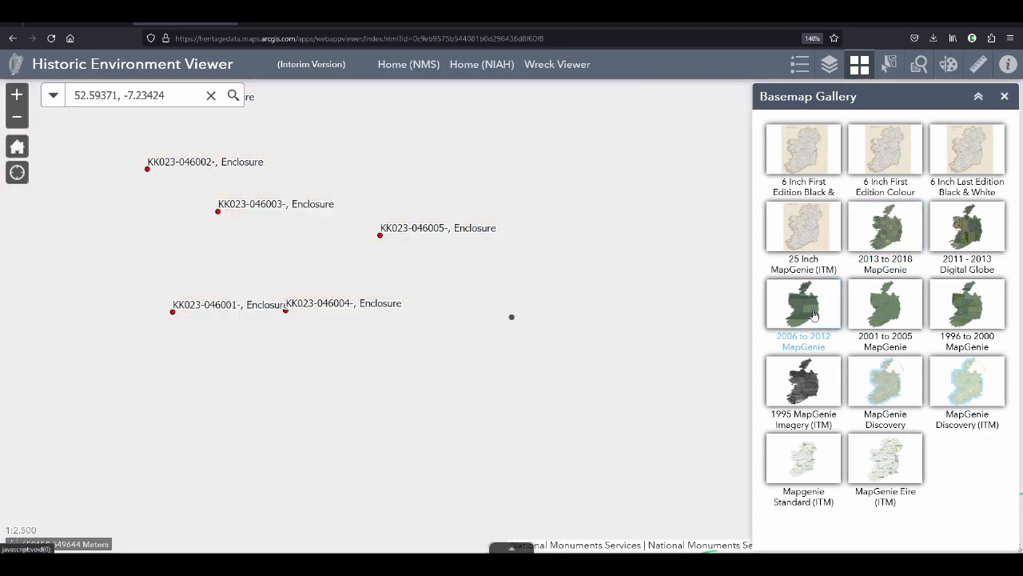
scroll(543, 370, down, 1)
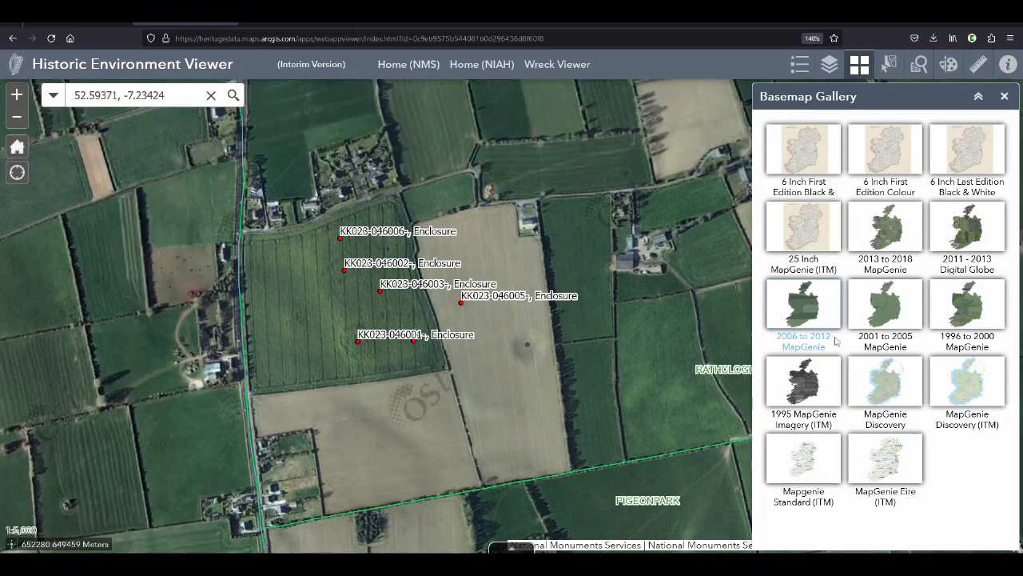
click(838, 23)
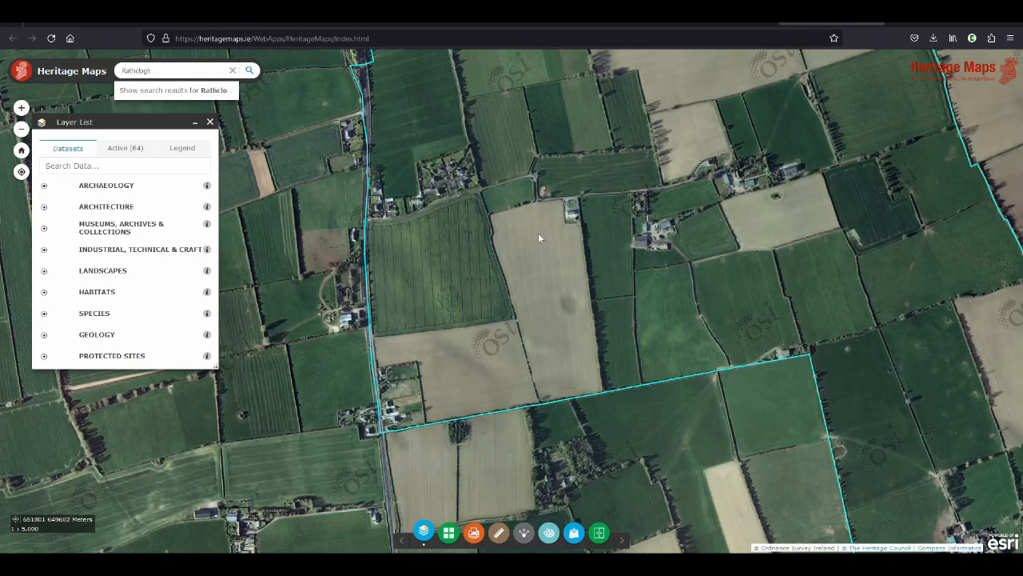
Search the datasets for "field name", enable the Kilkenny Field Names - Townlands Project layer and check the area for field names
click(105, 164)
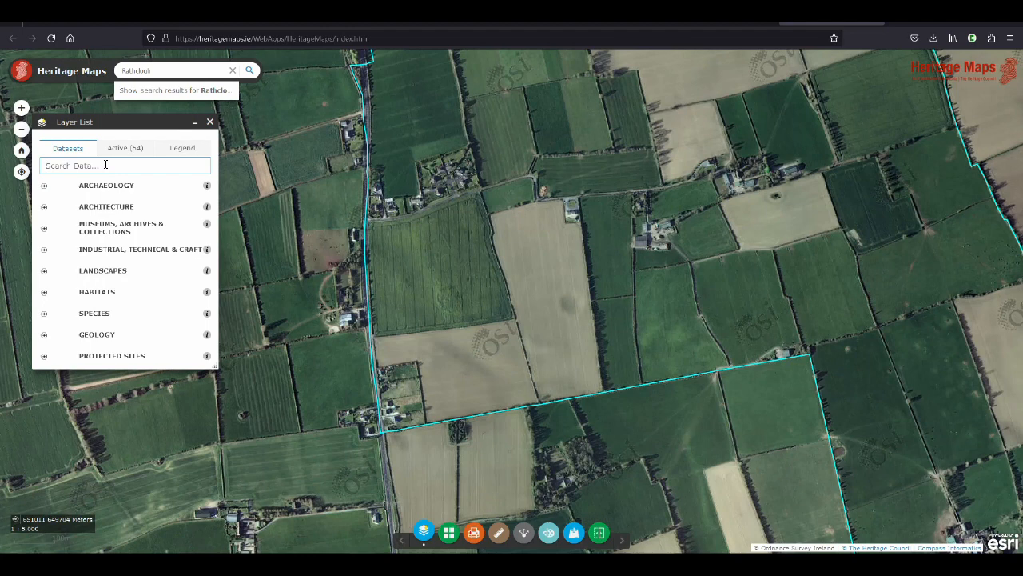
text(fieldnames)
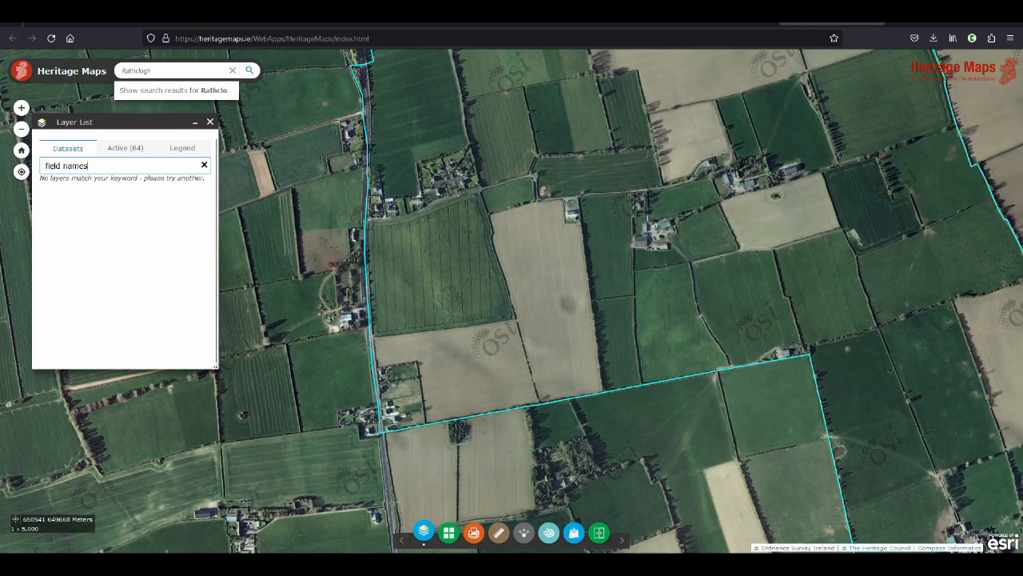
key(BackSpace)
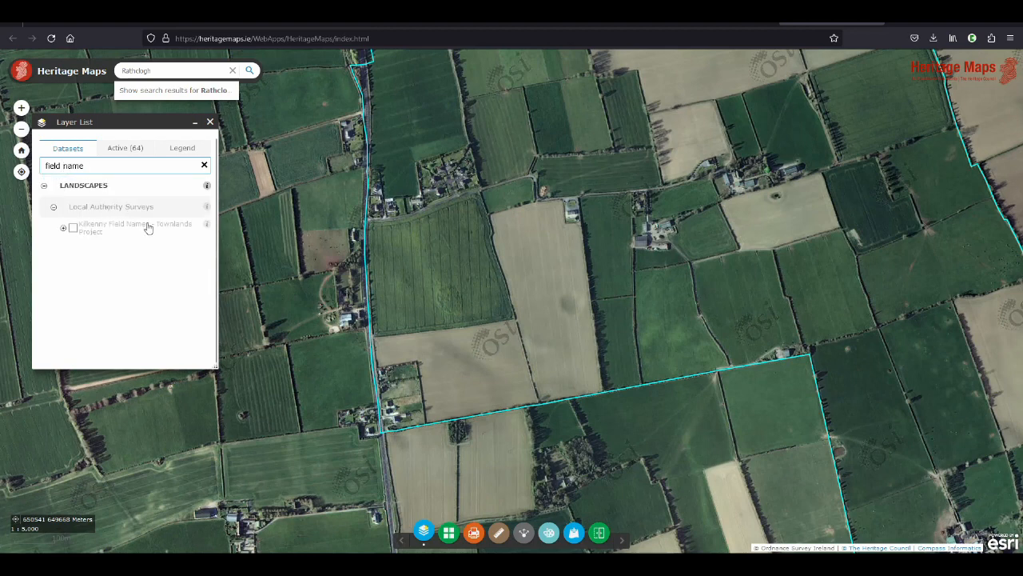
click(72, 229)
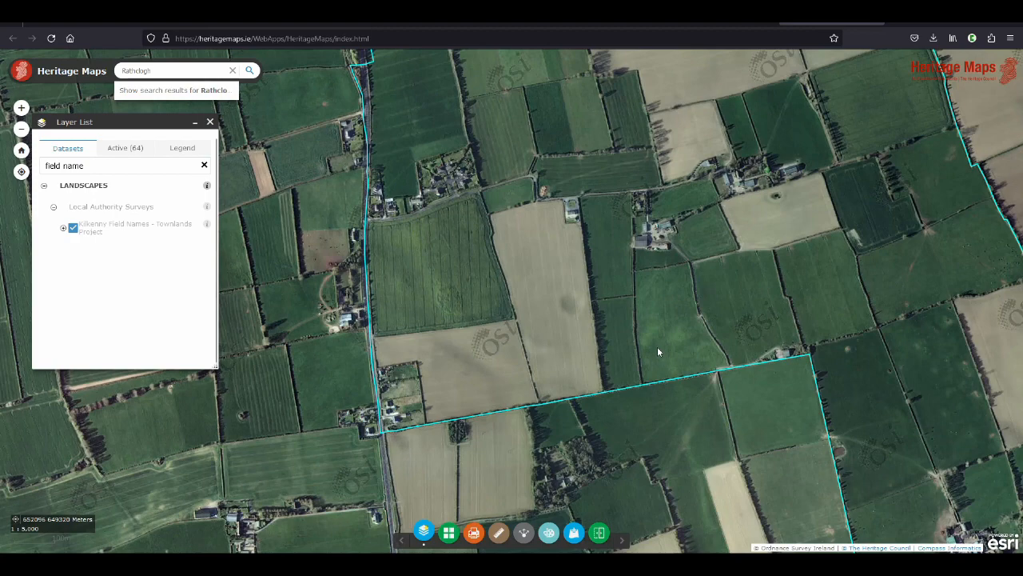
scroll(649, 349, down, 1)
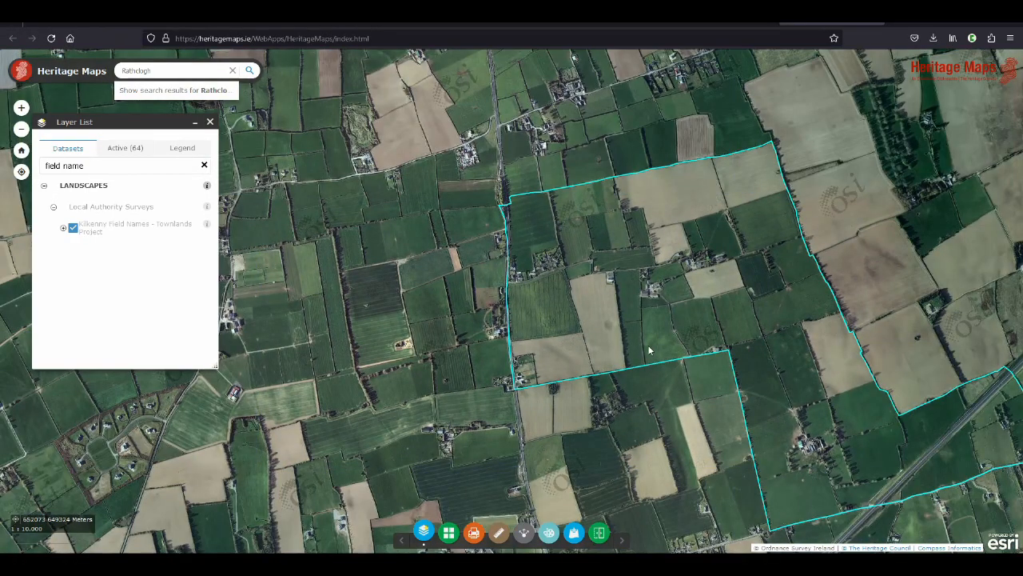
scroll(624, 335, up, 1)
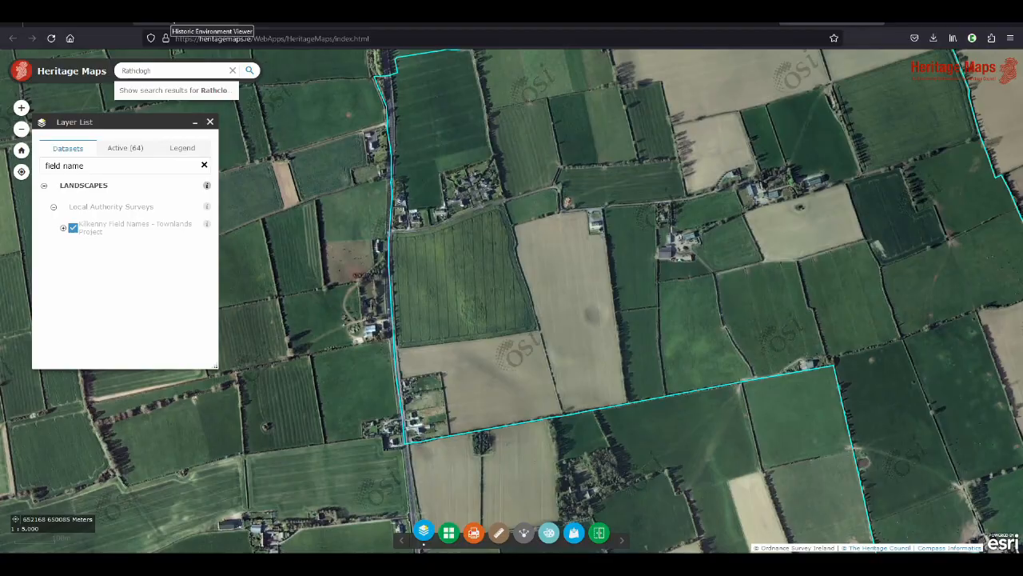
Switch to the Monument Report Form in the word processor and start the summary description with "Circular depression (?) of"
click(172, 23)
key(alt+Tab)
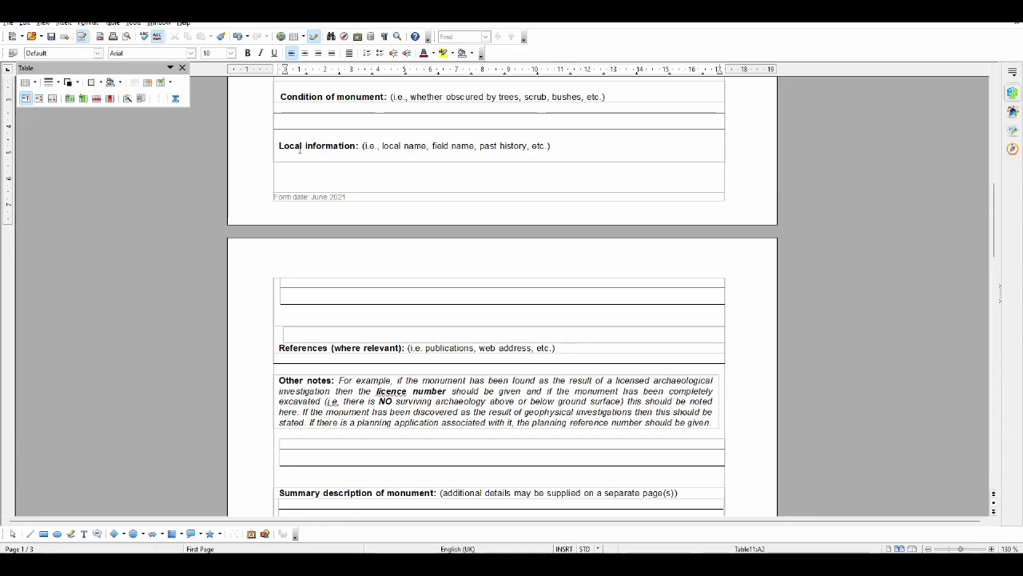
scroll(479, 304, down, 2)
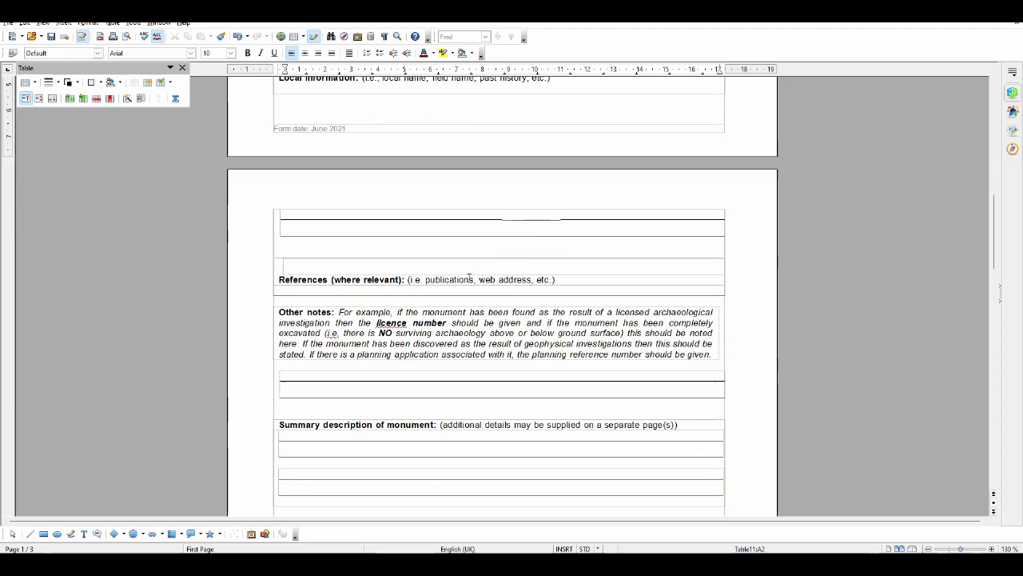
click(474, 288)
scroll(474, 288, down, 2)
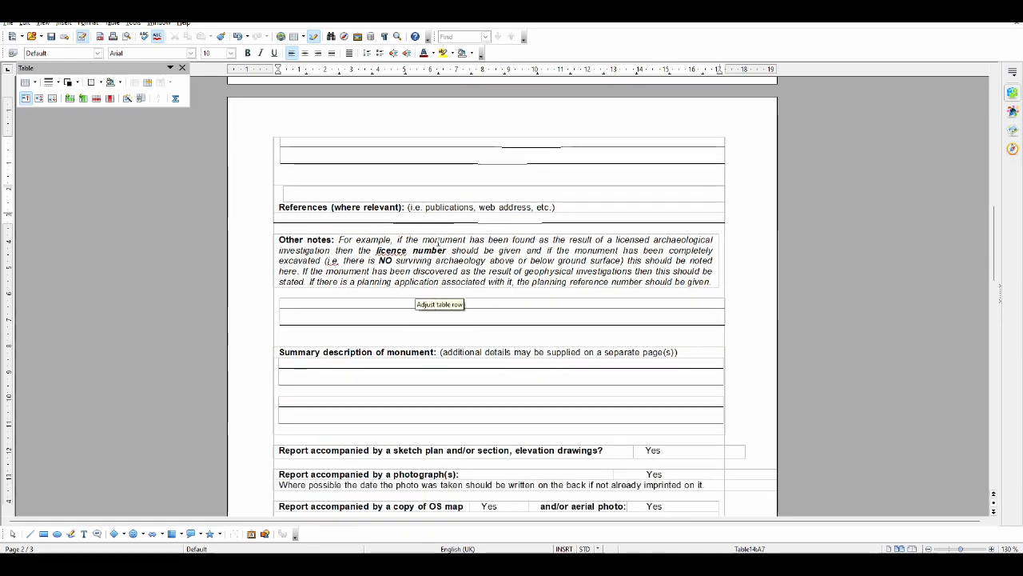
scroll(437, 243, down, 2)
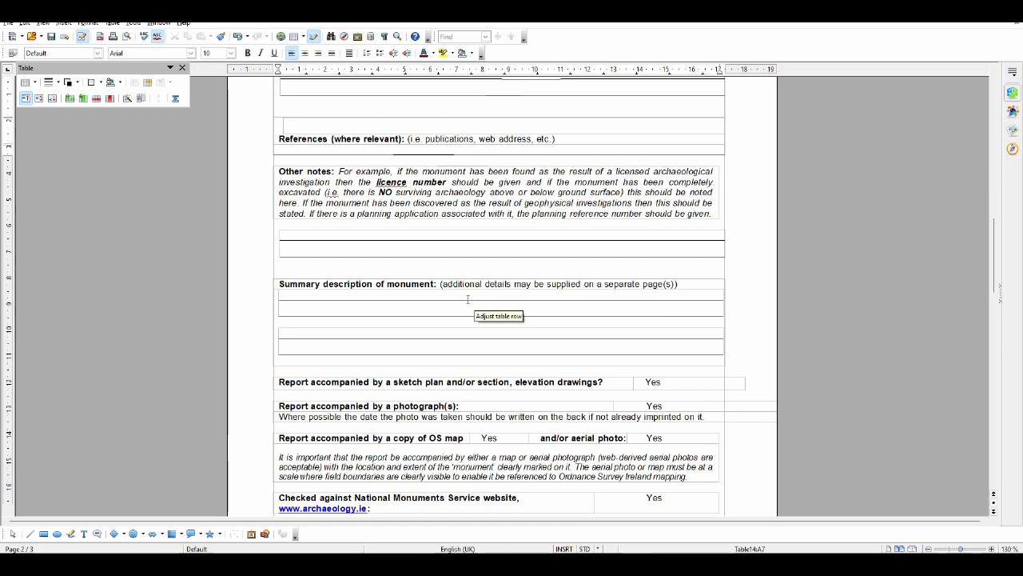
click(329, 307)
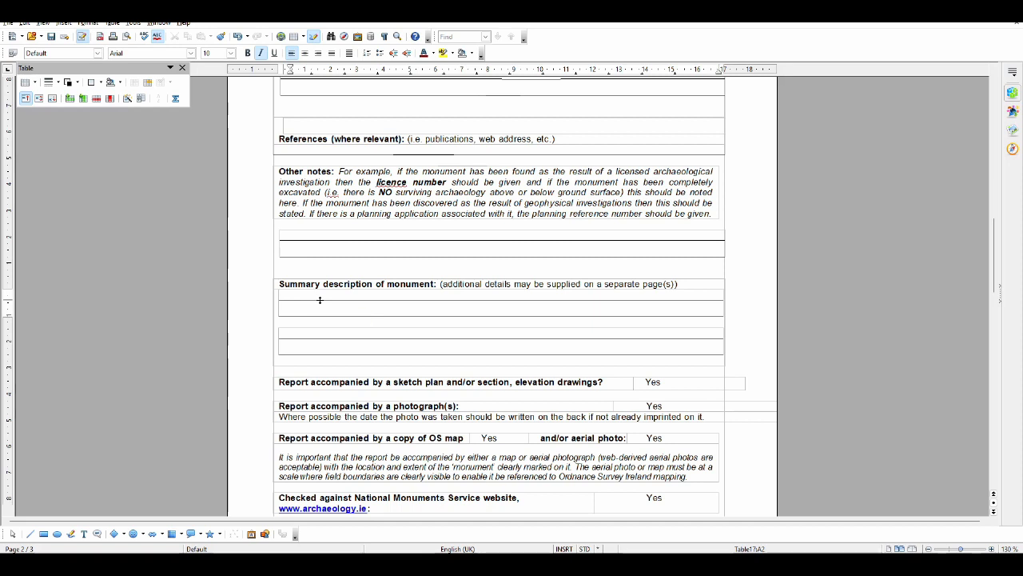
text(Circular depression (?))
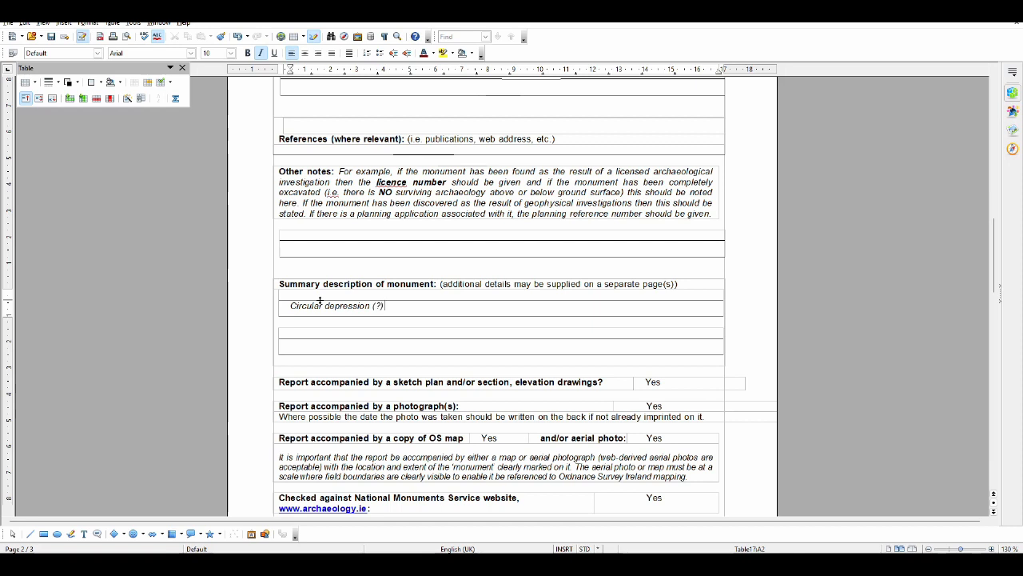
text( of)
Switch to the Historic Environment Viewer and measure the distance across the dark crop mark southeast of enclosure KK023-046005
key(alt+Tab)
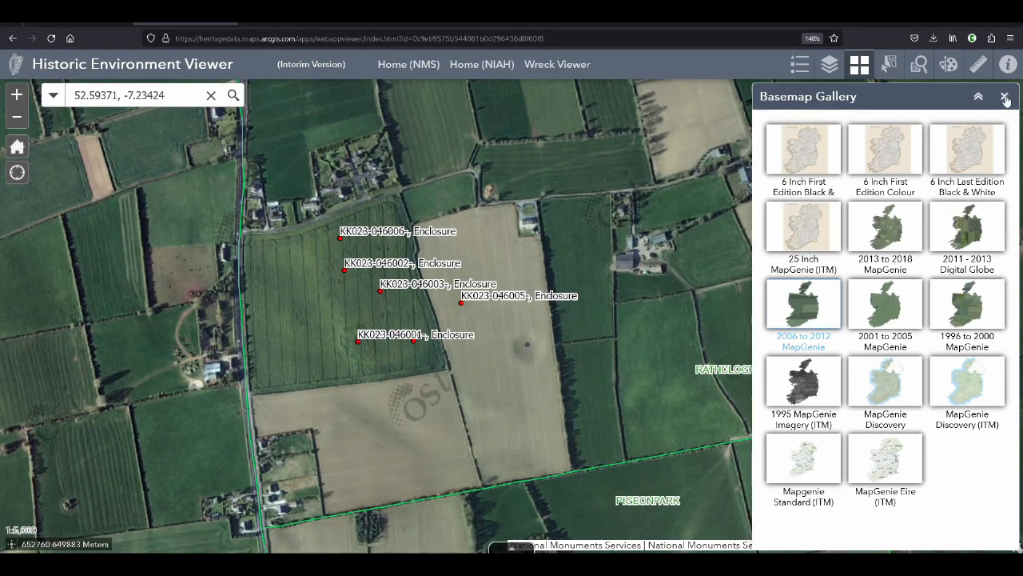
click(1005, 97)
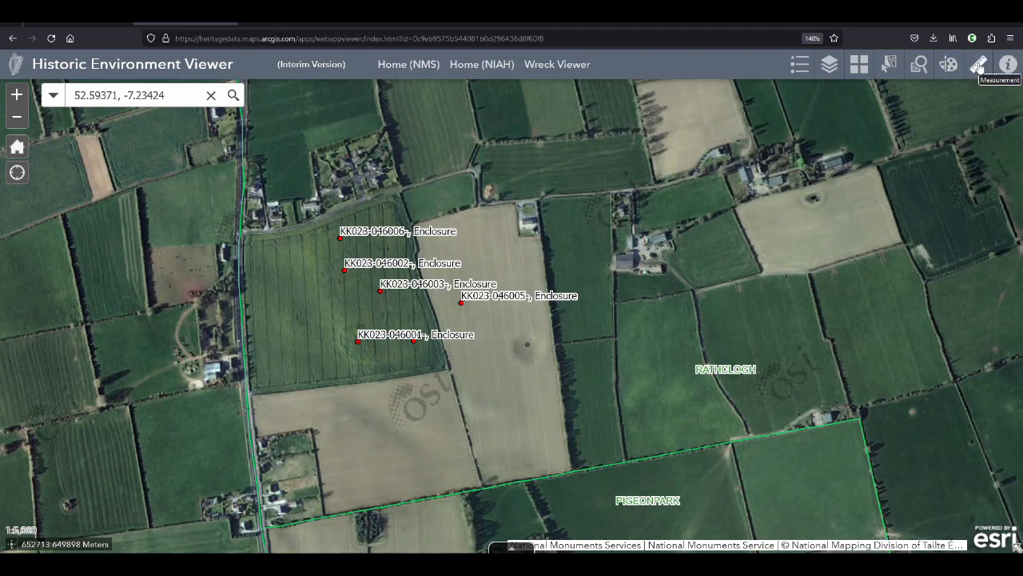
click(979, 68)
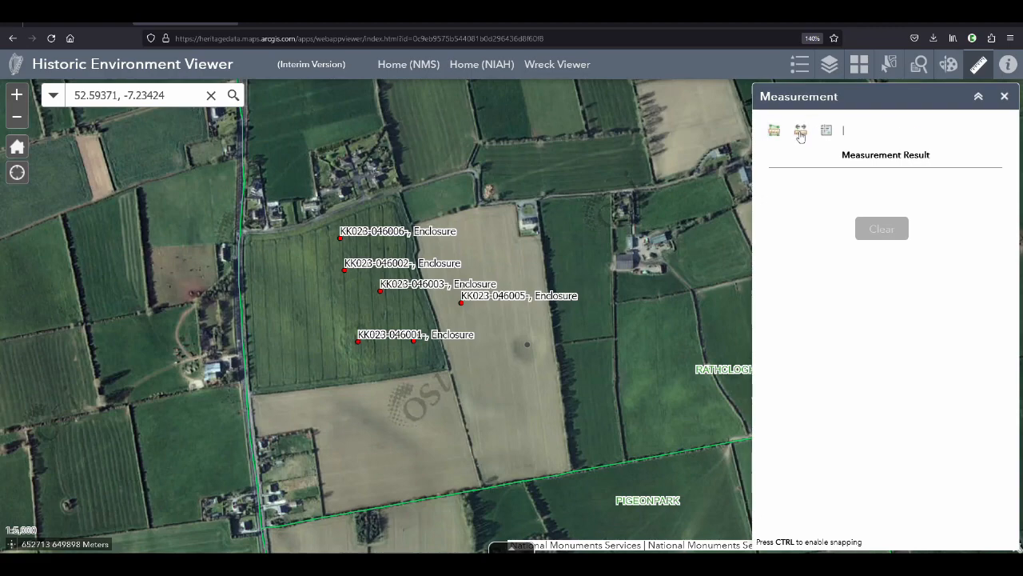
click(800, 134)
scroll(524, 362, up, 1)
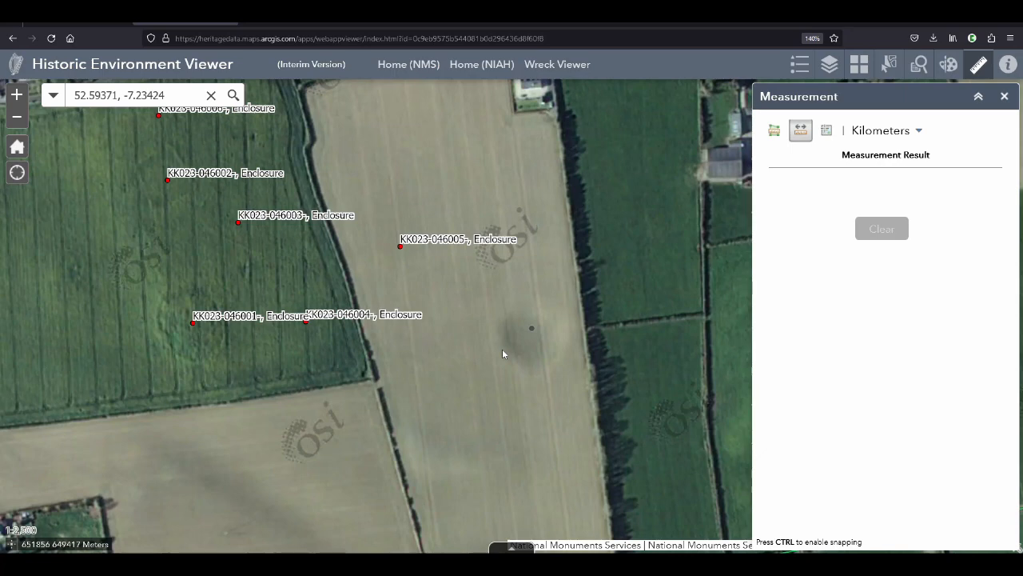
click(502, 348)
double_click(562, 328)
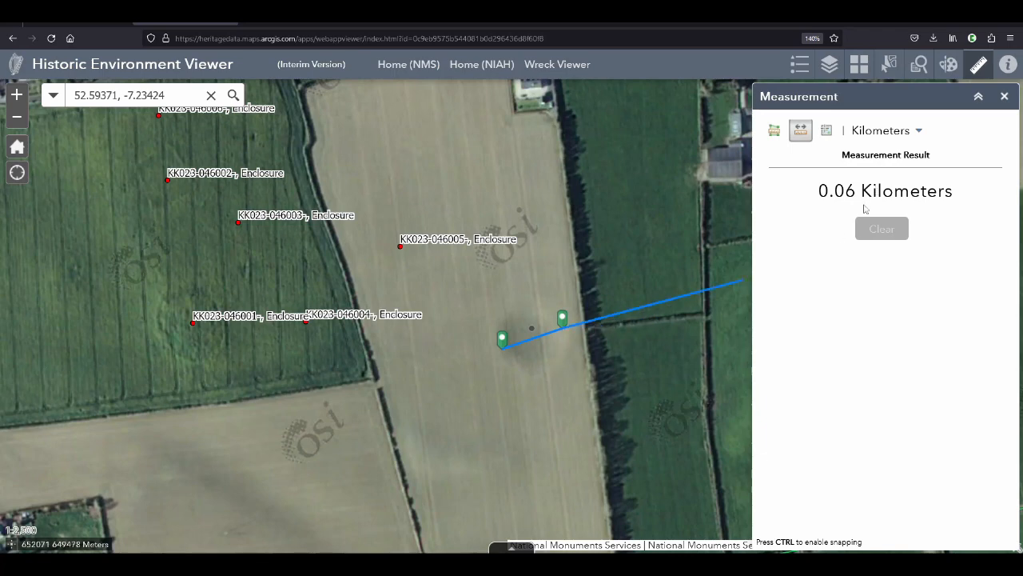
Set the distance measurement unit to Meters and add "56.7m diameter" to the summary description in the Monument Report Form
click(919, 132)
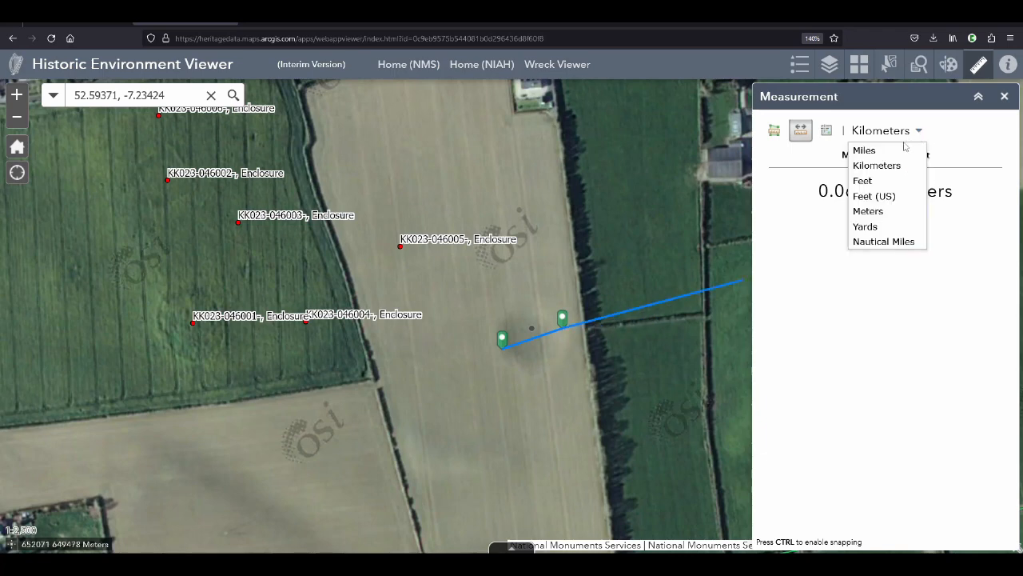
click(879, 211)
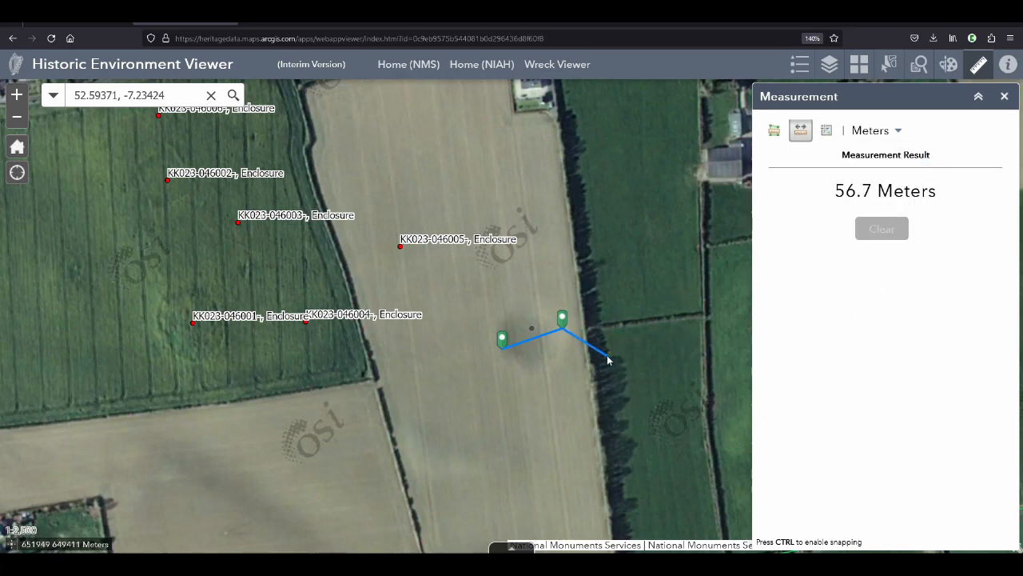
key(alt+Tab)
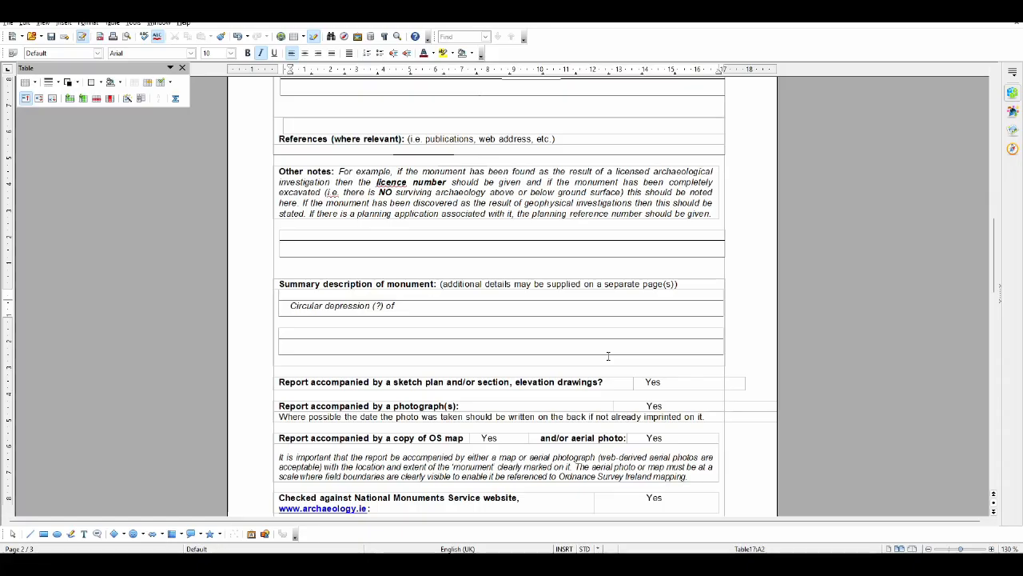
text(56.7m diameter)
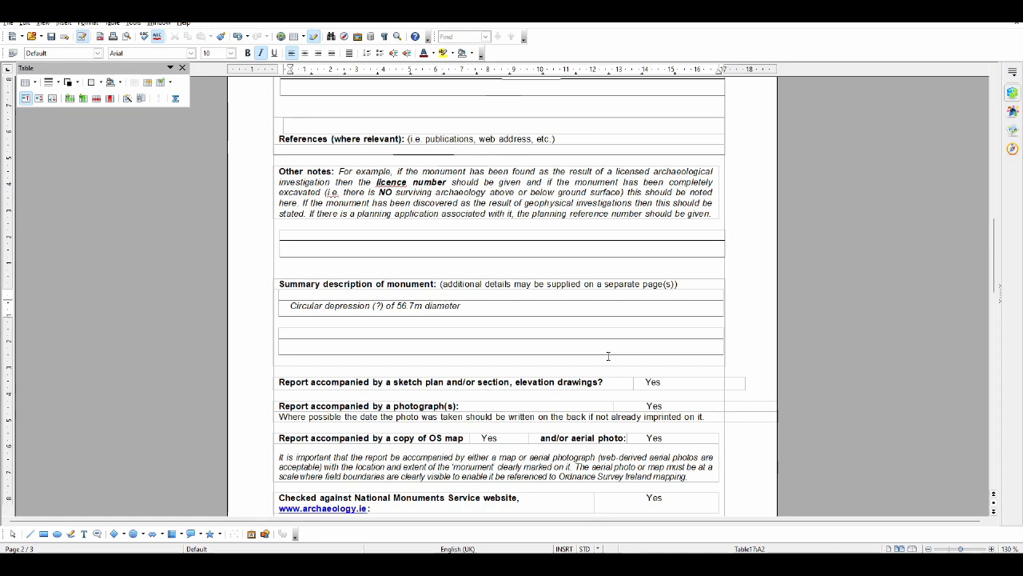
text( surrounded by oval )
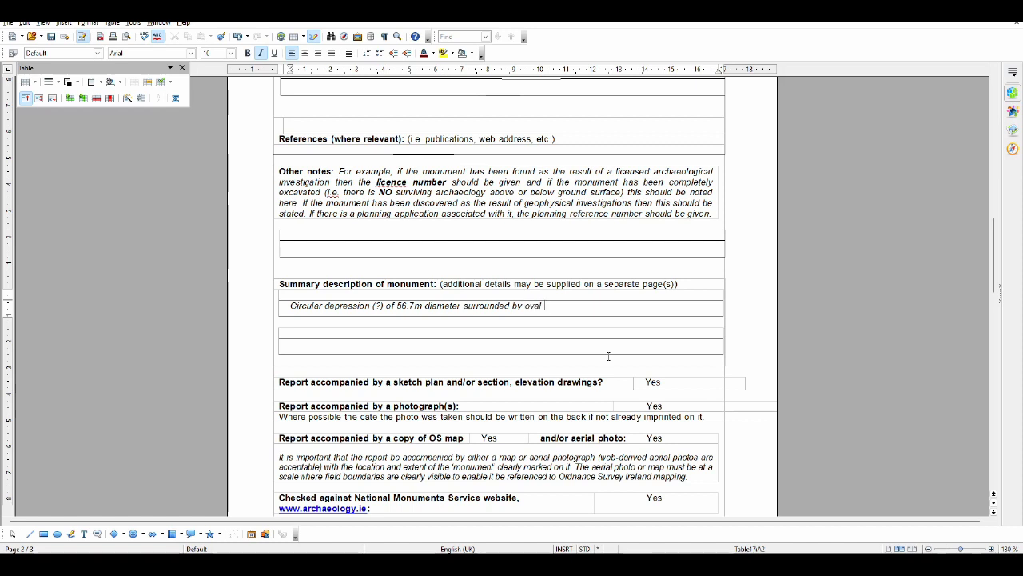
text(cropmar)
Continue the summary description of the monument with "surrounded by oval crop mark of"
key(Left)
key(Left)
key(End)
text(of)
Switch to the Historic Environment Viewer and clear the distance measurement across the dark crop mark
key(alt+Tab)
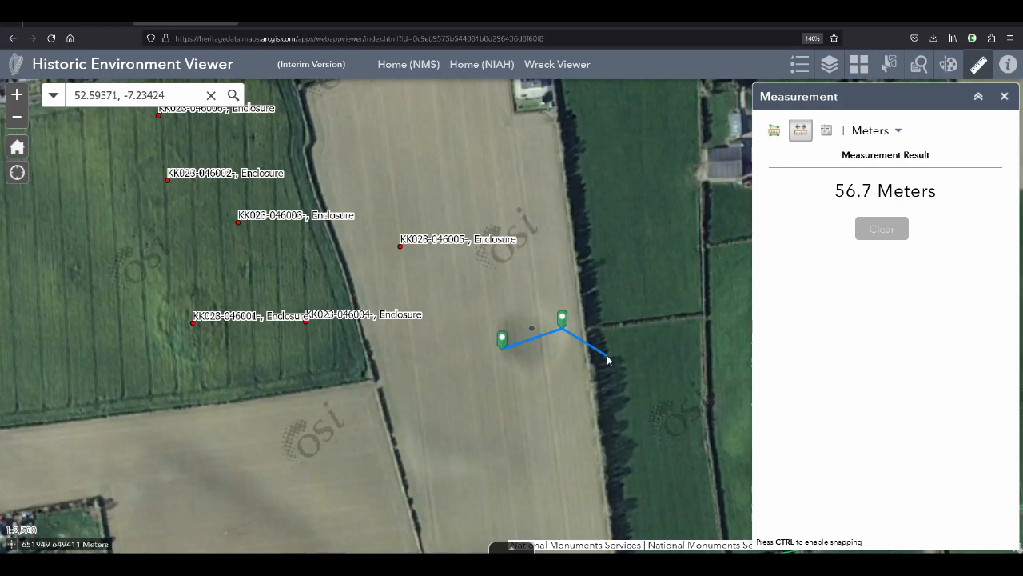
click(882, 230)
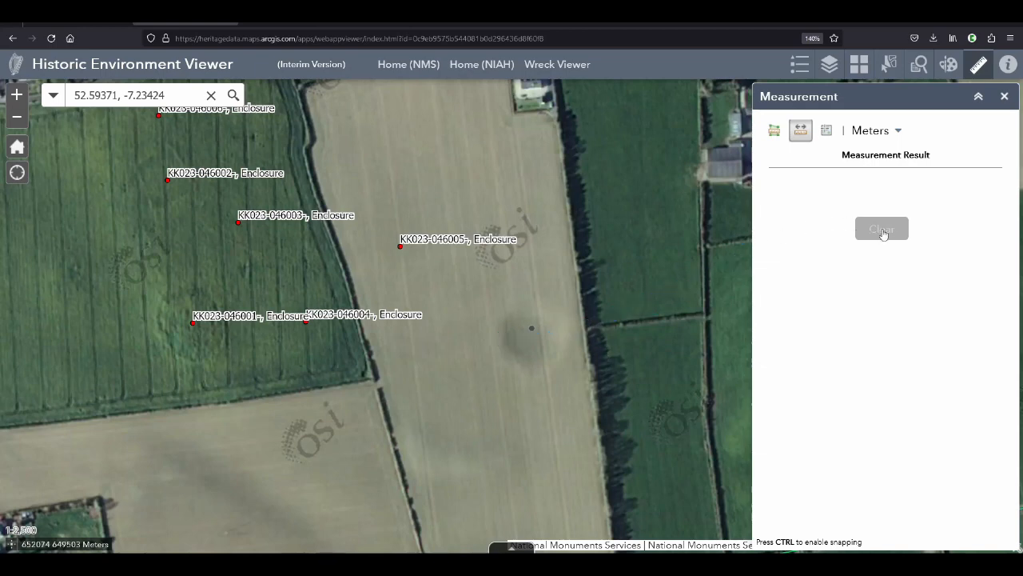
scroll(490, 346, down, 1)
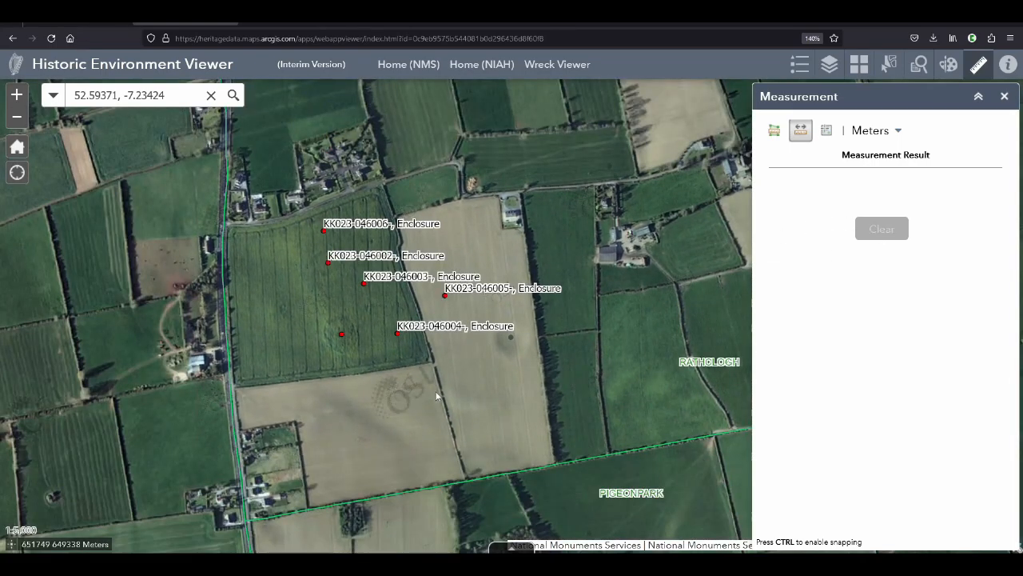
click(435, 387)
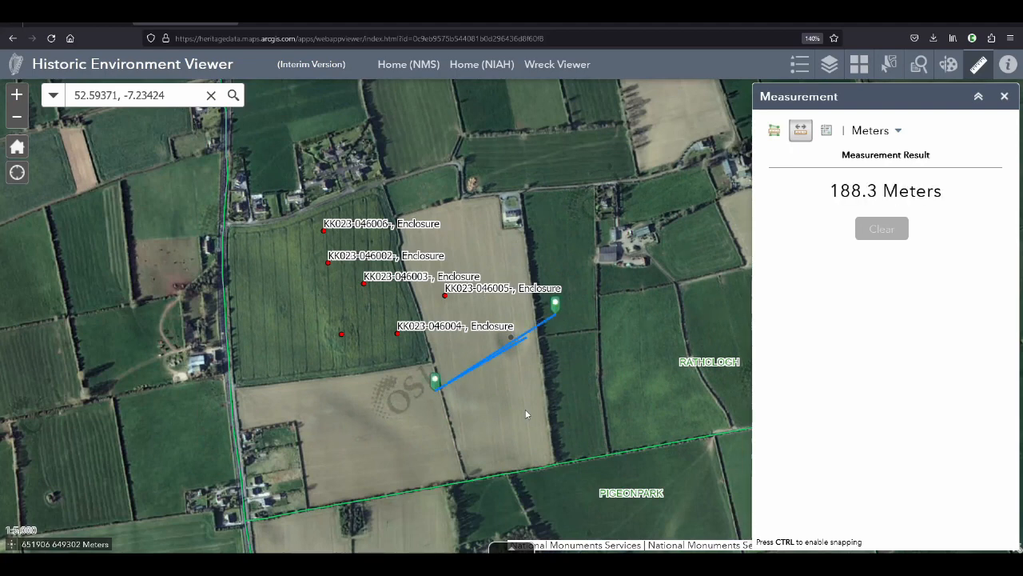
click(882, 230)
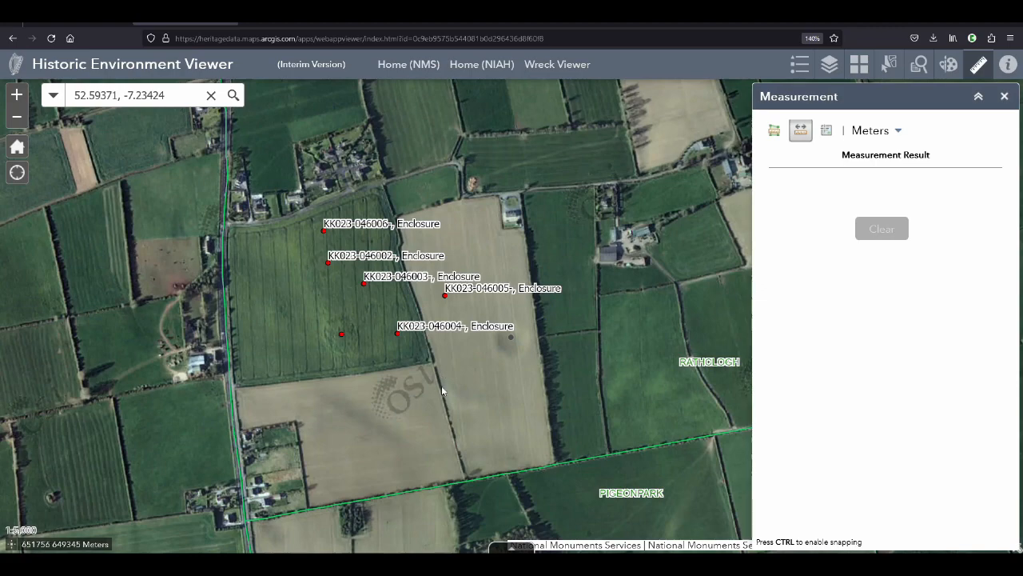
click(442, 373)
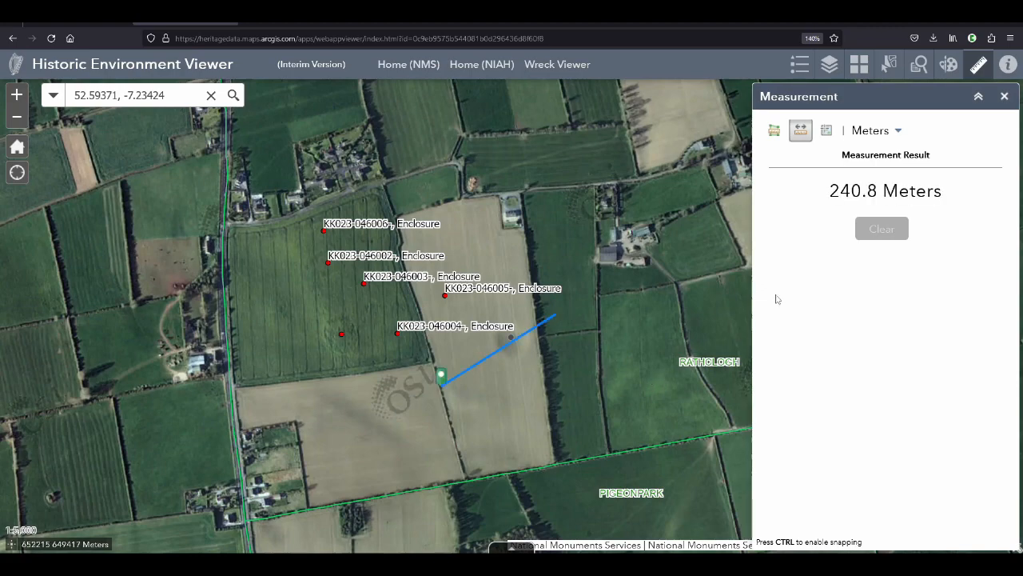
click(880, 228)
scroll(502, 358, up, 1)
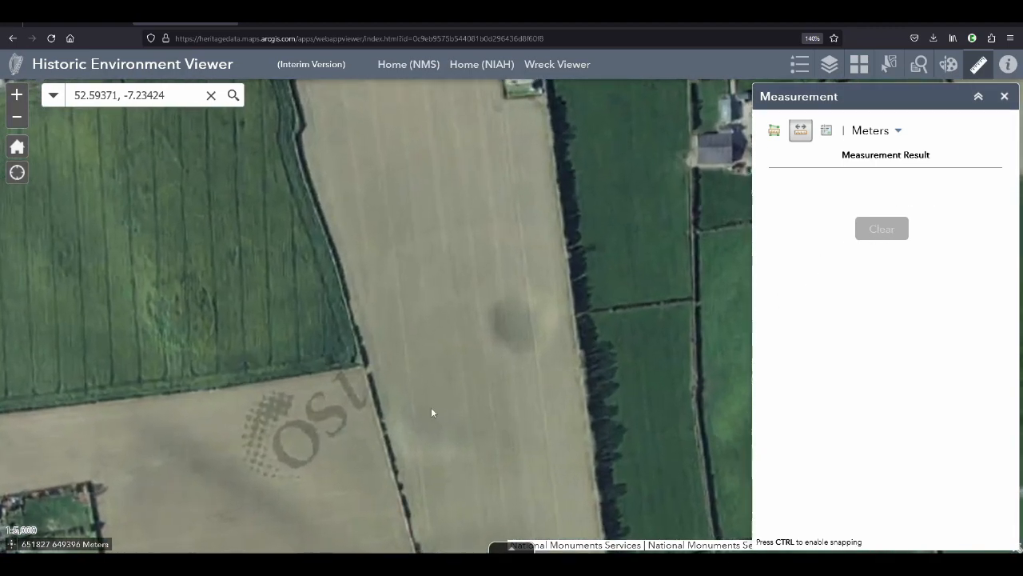
Measure the oval crop mark from the field boundary southwest of the dark circle to the green field northeast of it
click(360, 409)
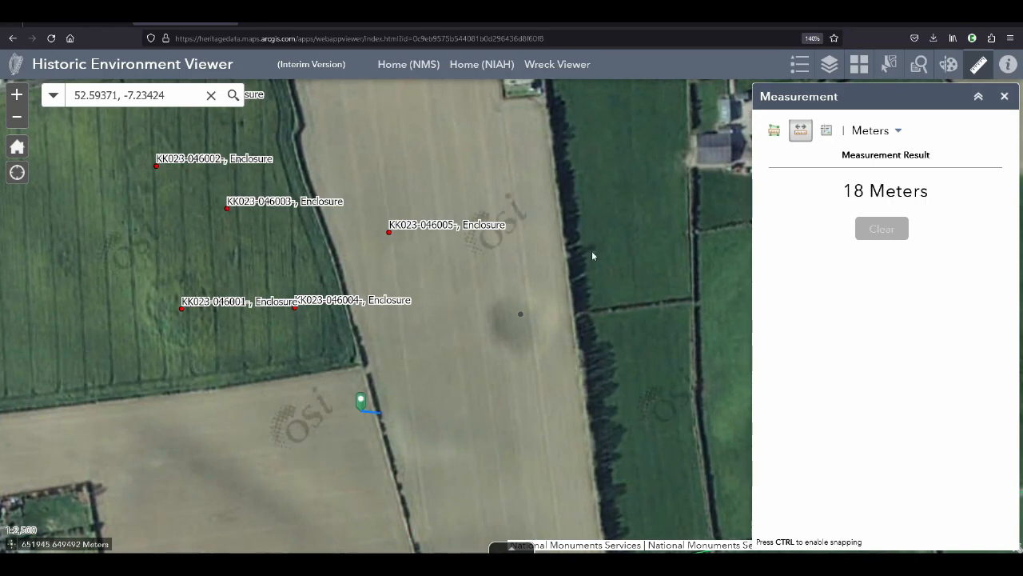
click(895, 233)
click(654, 270)
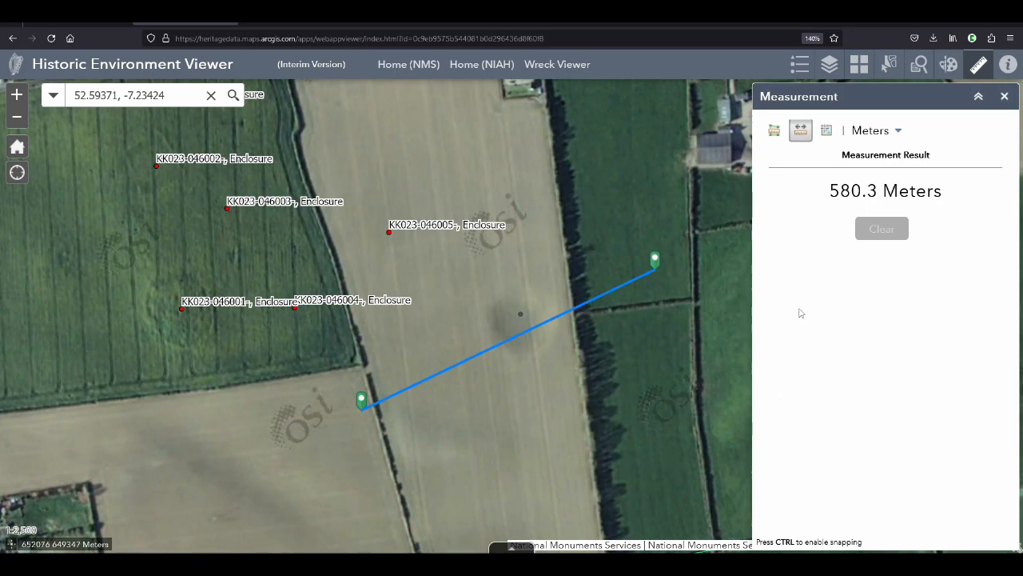
Switch to the Monument Report Form and add "580m NW-SE &" to the summary description
key(alt+Tab)
text(56)
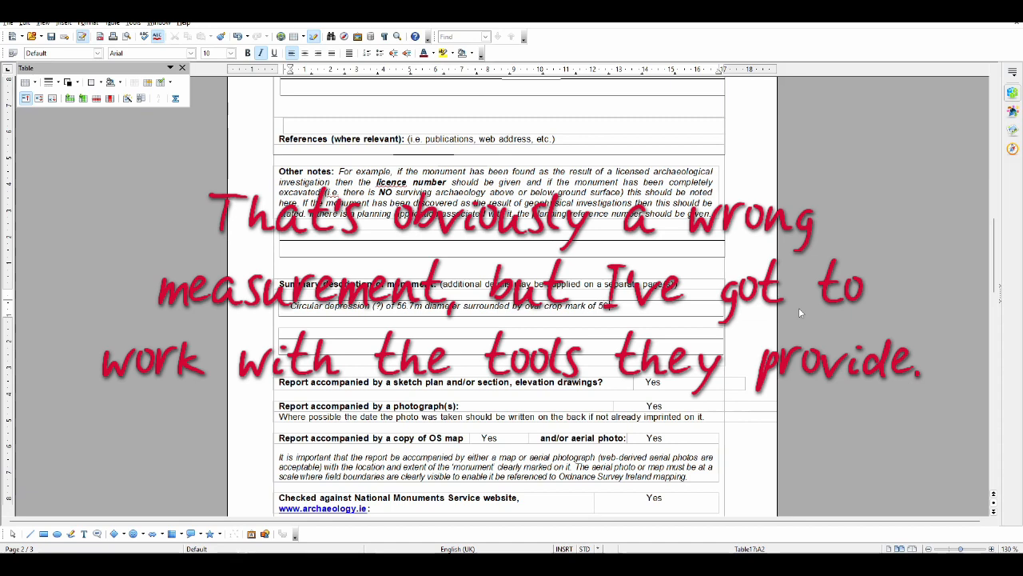
text(m )
text(NW-D)
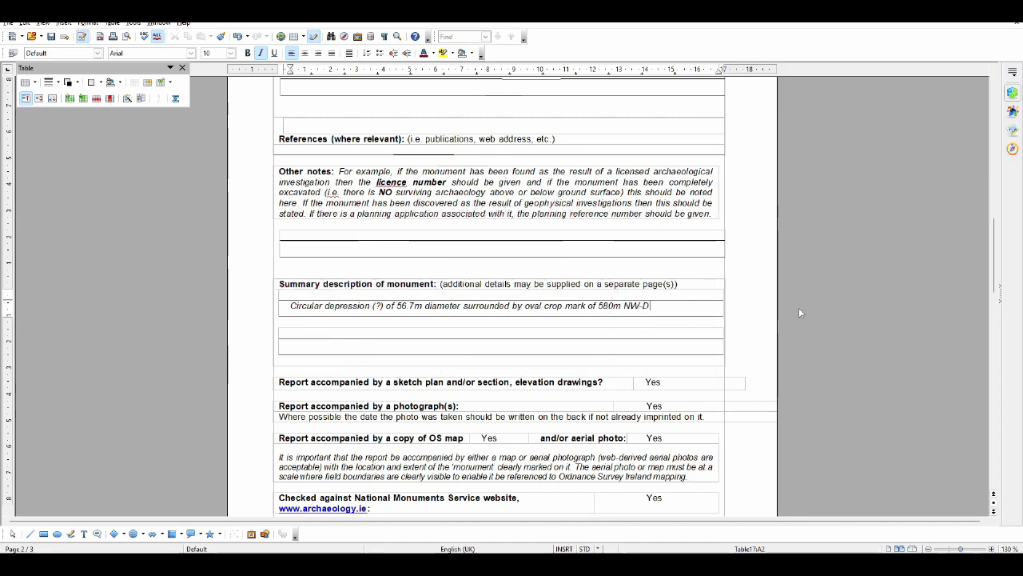
key(BackSpace)
text(SE)
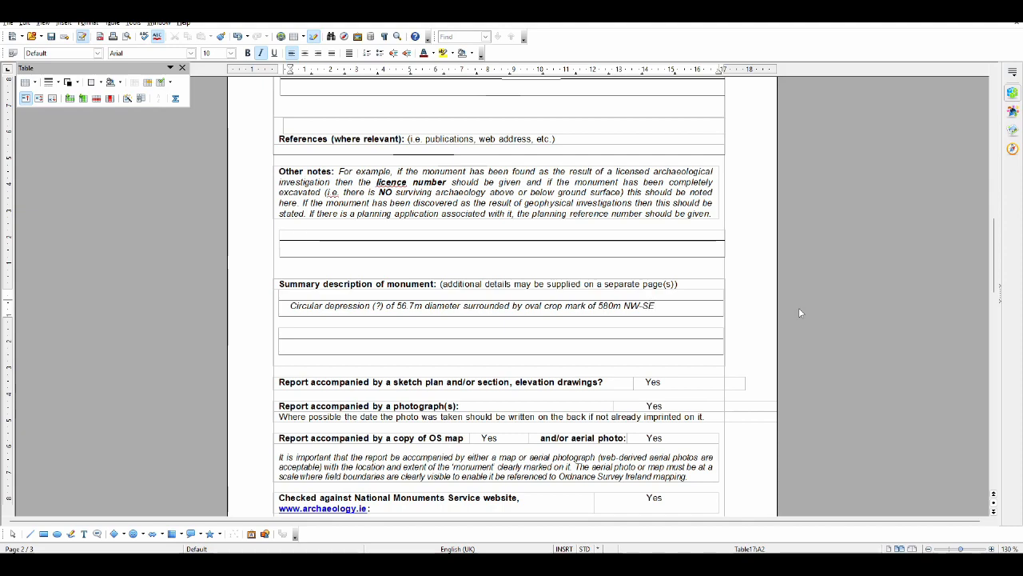
text(.)
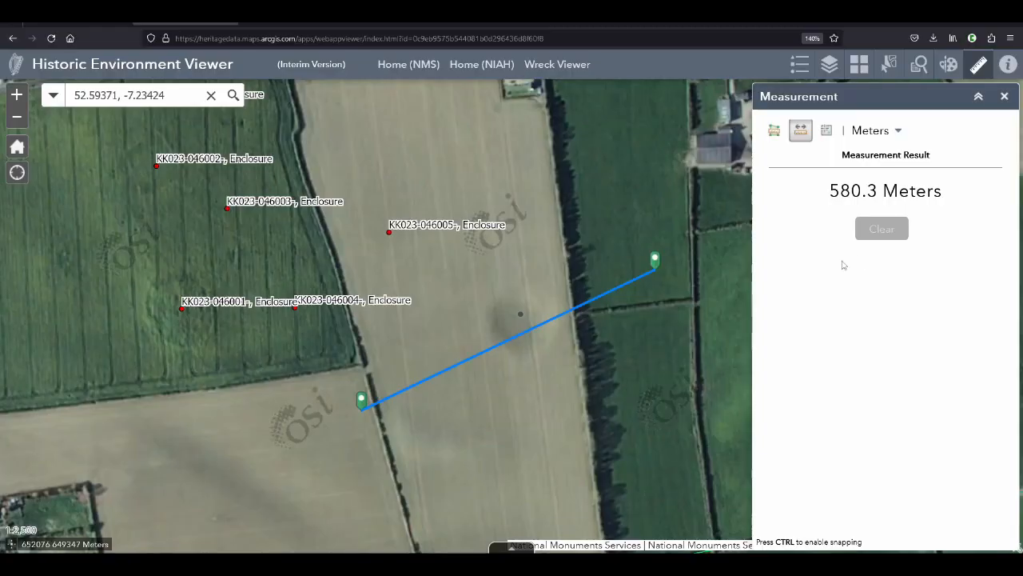
Switch to the Historic Environment Viewer, clear the old line and measure the oval crop mark from northwest to southeast through the dark circle
click(879, 231)
click(465, 237)
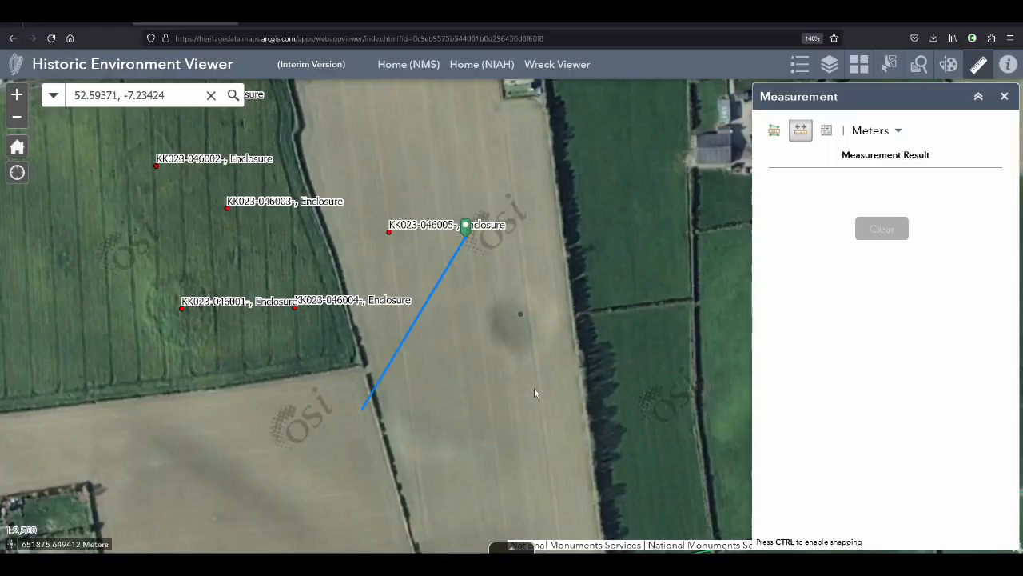
double_click(565, 436)
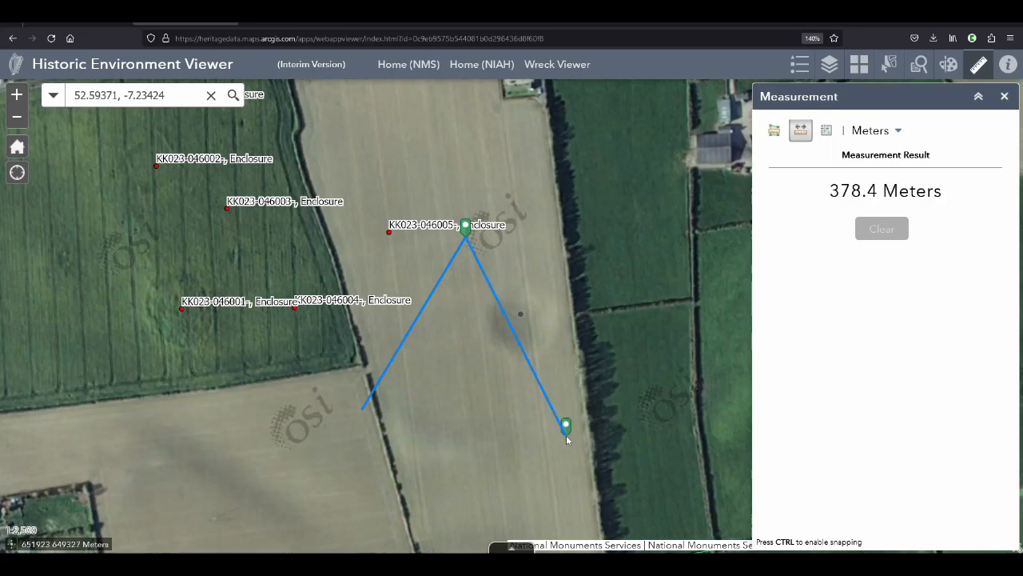
click(882, 231)
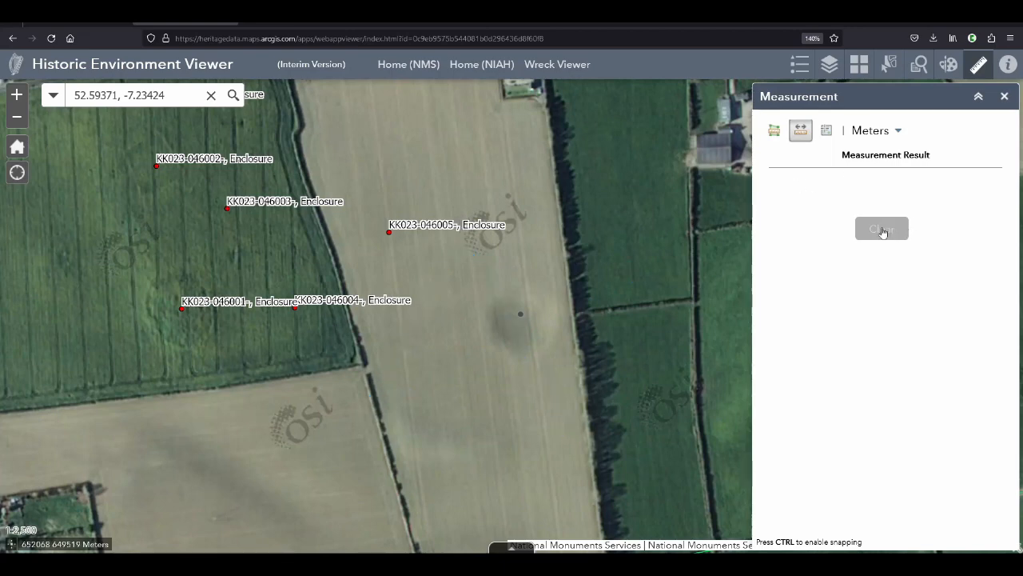
click(473, 238)
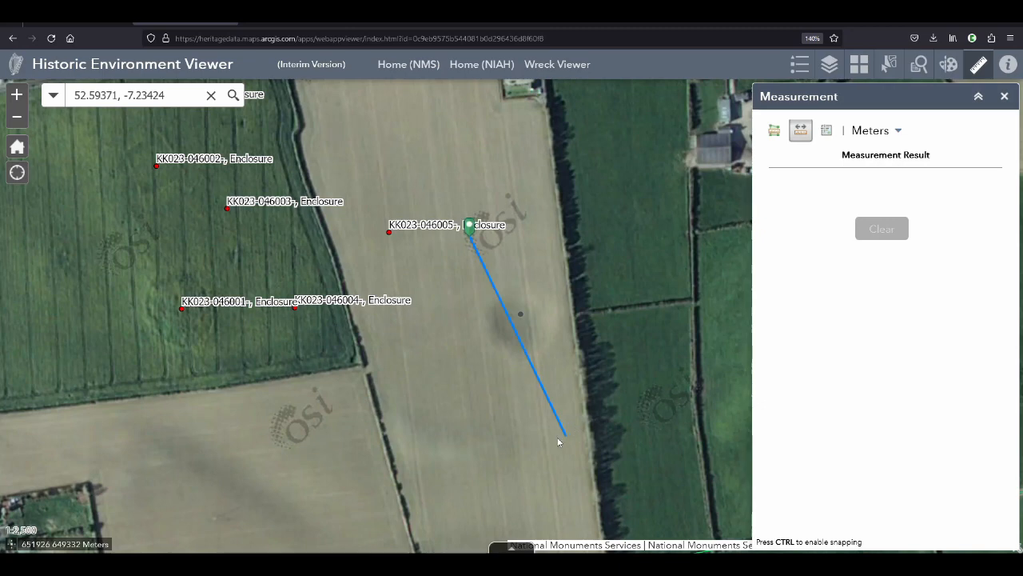
double_click(565, 436)
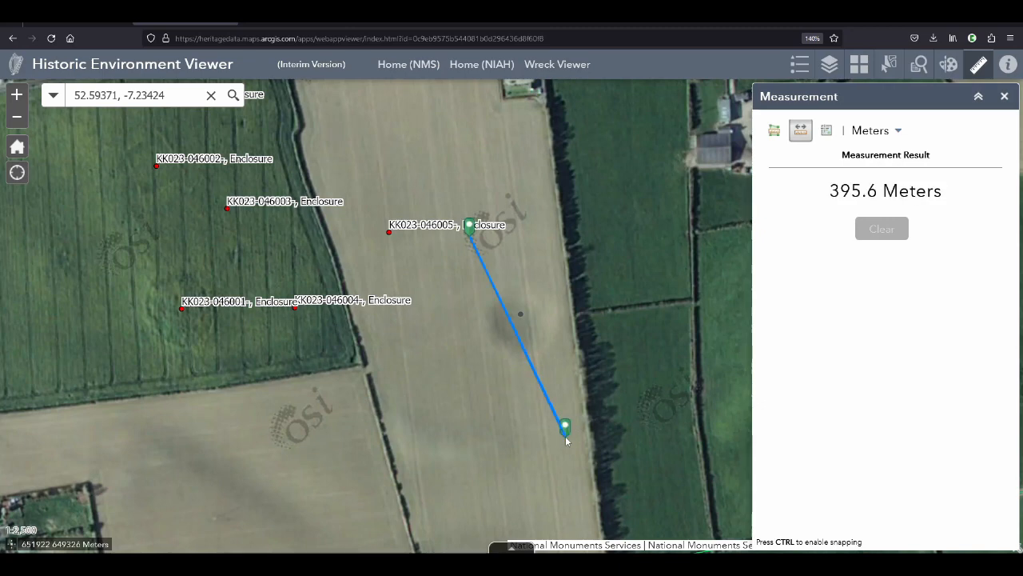
Switch to the Monument Report Form and add "395m NW-SE" as the crop mark's second dimension
key(alt+Tab)
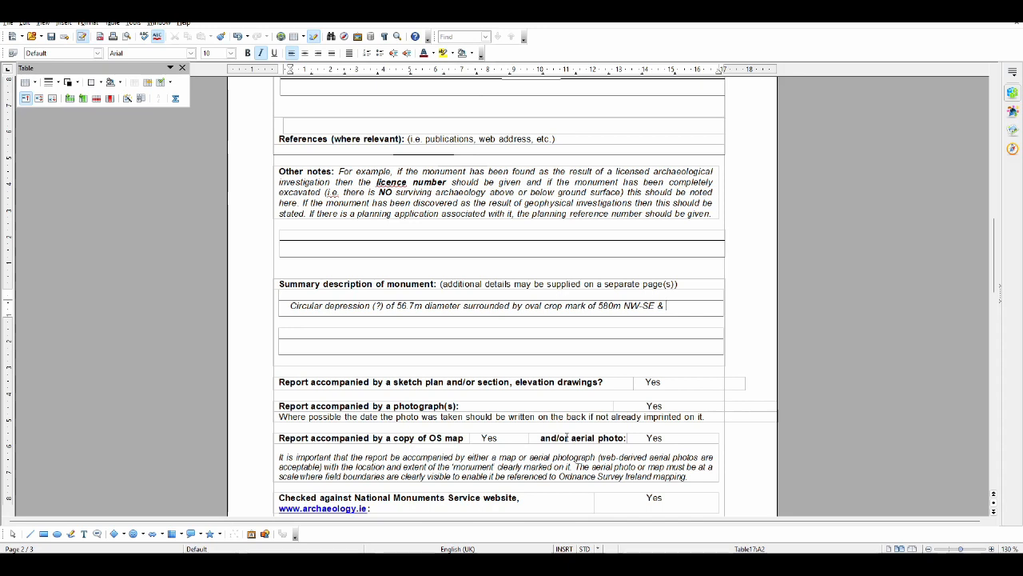
text(395m NW-SE)
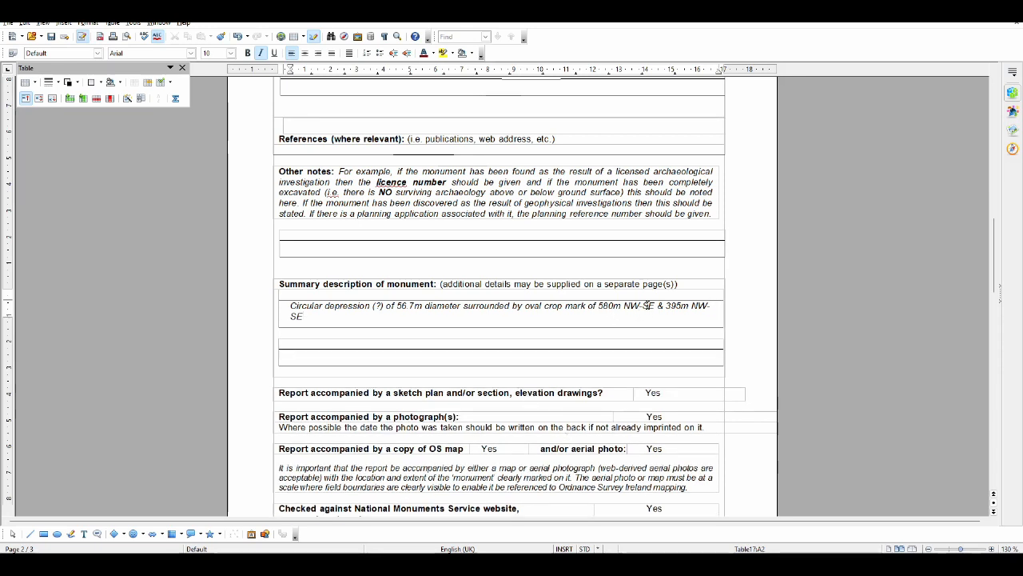
Correct the direction of the 580m dimension in the summary description to "SW-NE"
key(BackSpace)
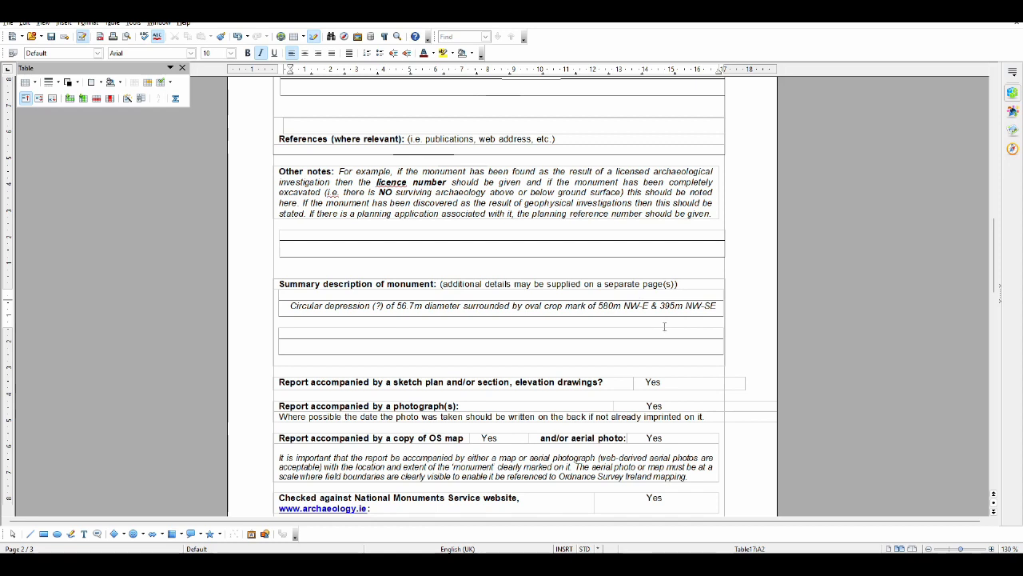
text(N)
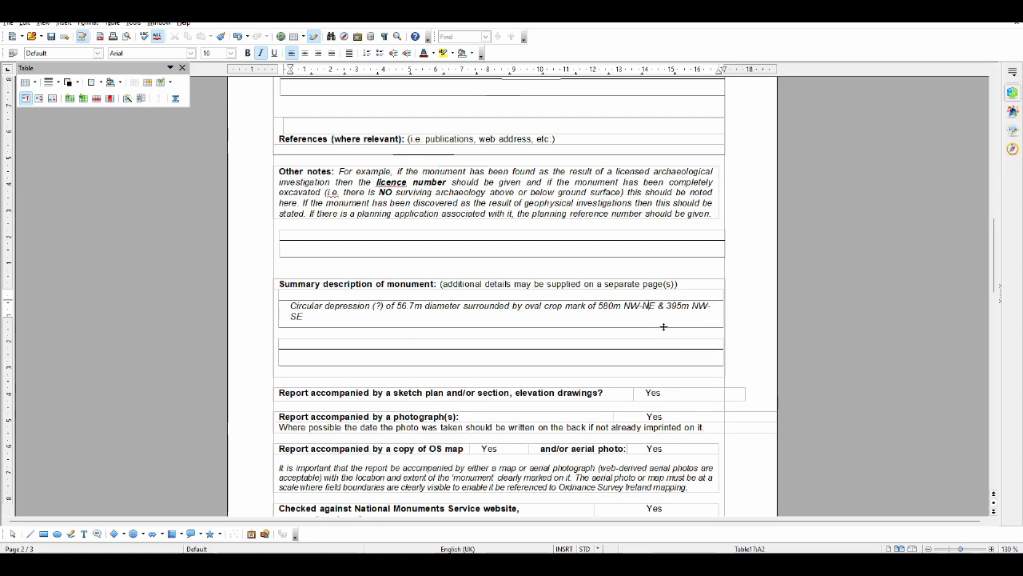
key(Left)
key(Left)
key(Left)
key(BackSpace)
text(S)
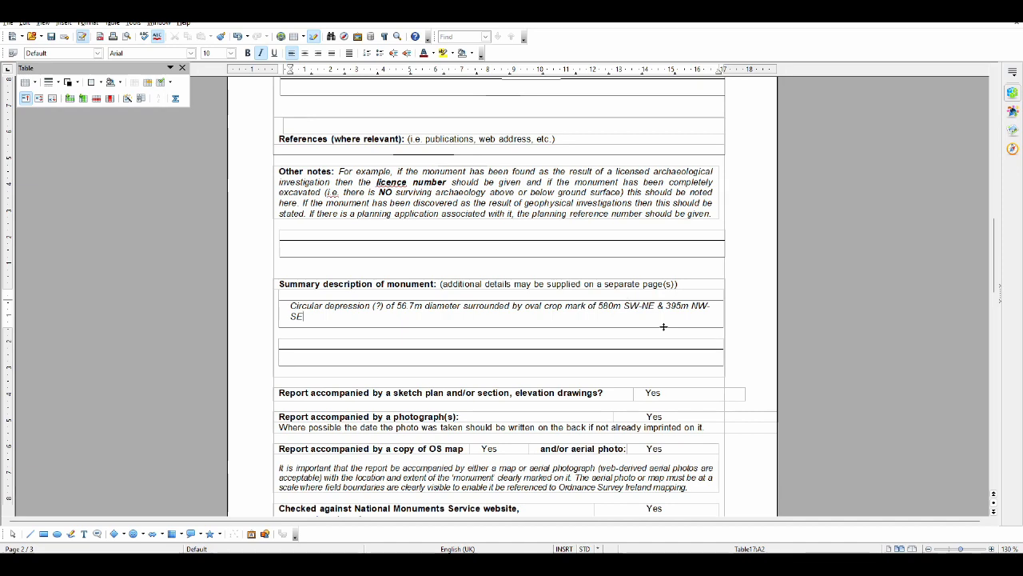
Recheck the measured line in the Historic Environment Viewer, and extend the form's summary description with "visible on"
key(alt+Tab)
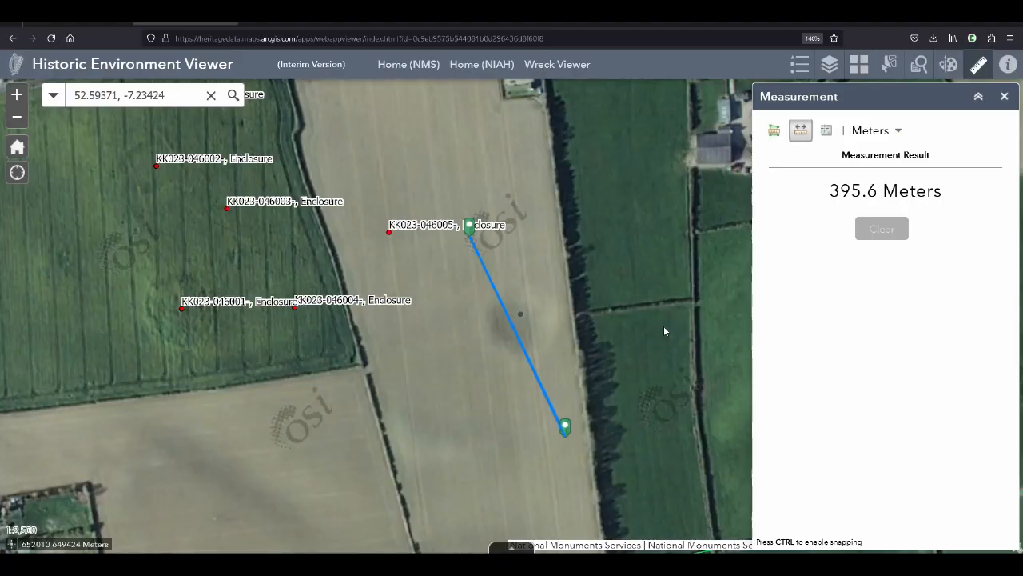
key(alt+Tab)
key(BackSpace)
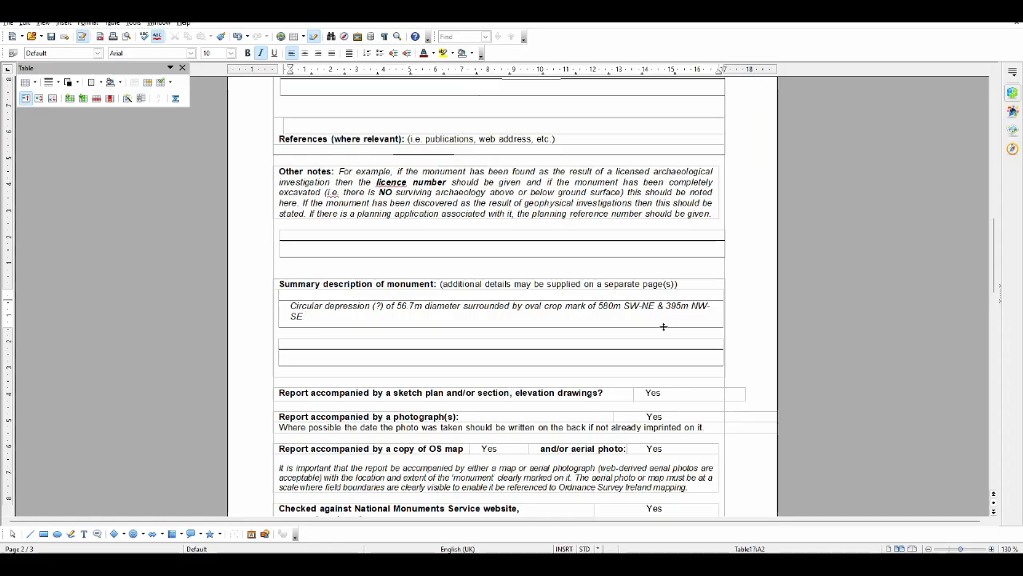
text(visible on)
Switch to the Historic Environment Viewer, clear and close the measurement, and set the basemap to 2013 to 2018 MapGenie
key(alt+Tab)
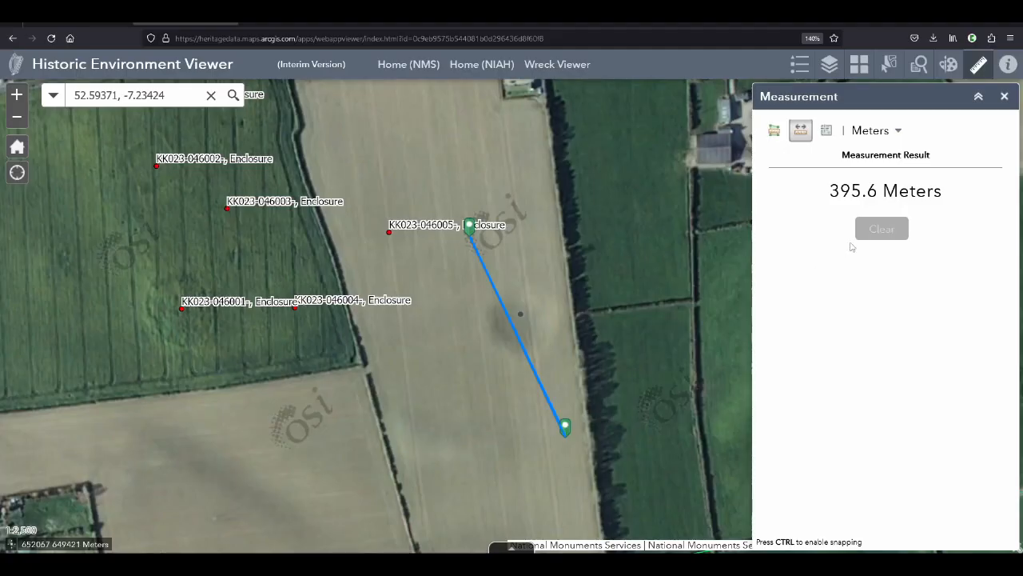
click(882, 232)
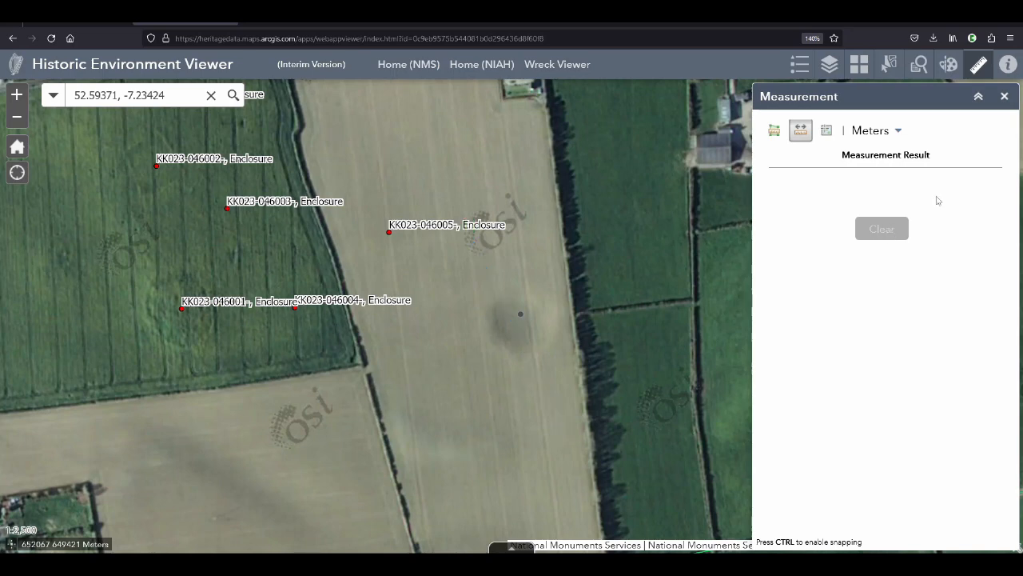
click(1005, 96)
click(859, 65)
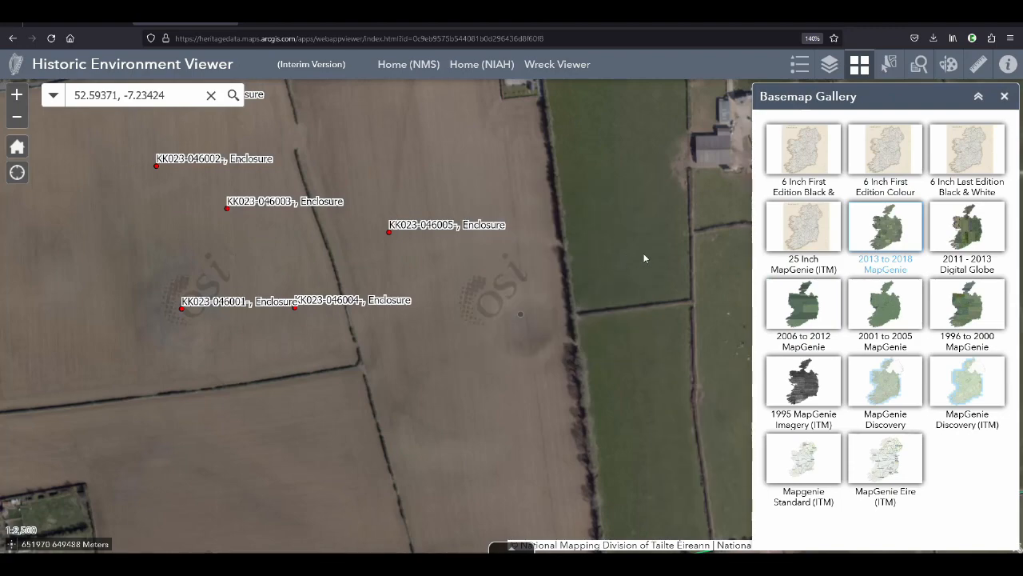
Switch to the Monument Report Form and add "MapGenie2013-2018" after "visible on" in the summary description
key(alt+Tab)
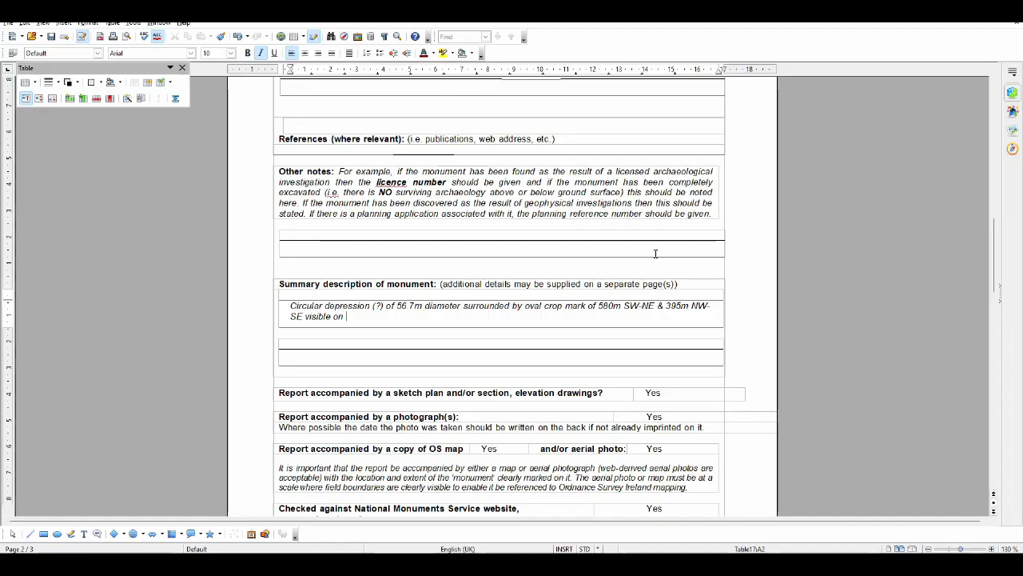
text(MapGenie)
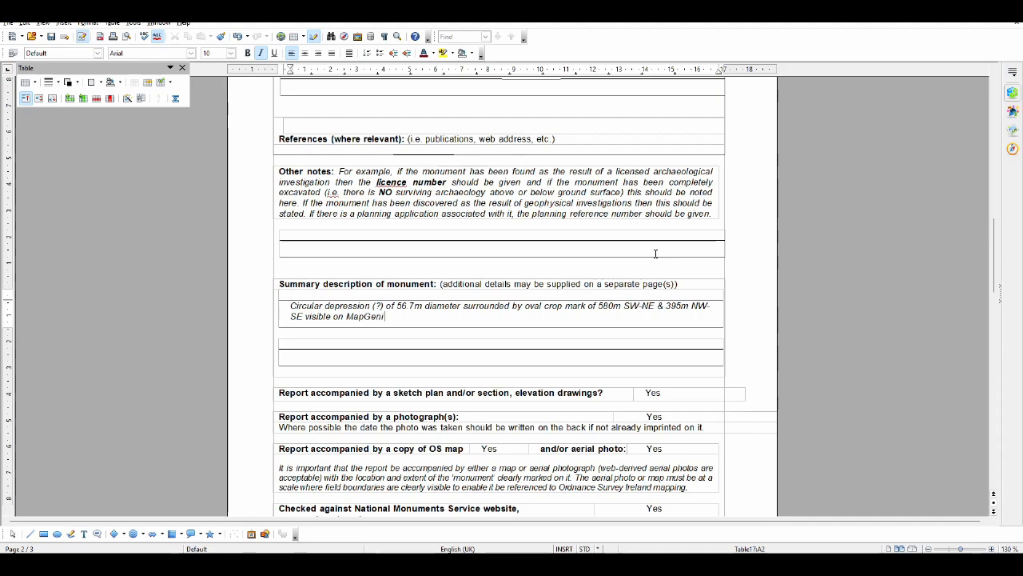
key(alt+Tab)
key(alt+Tab)
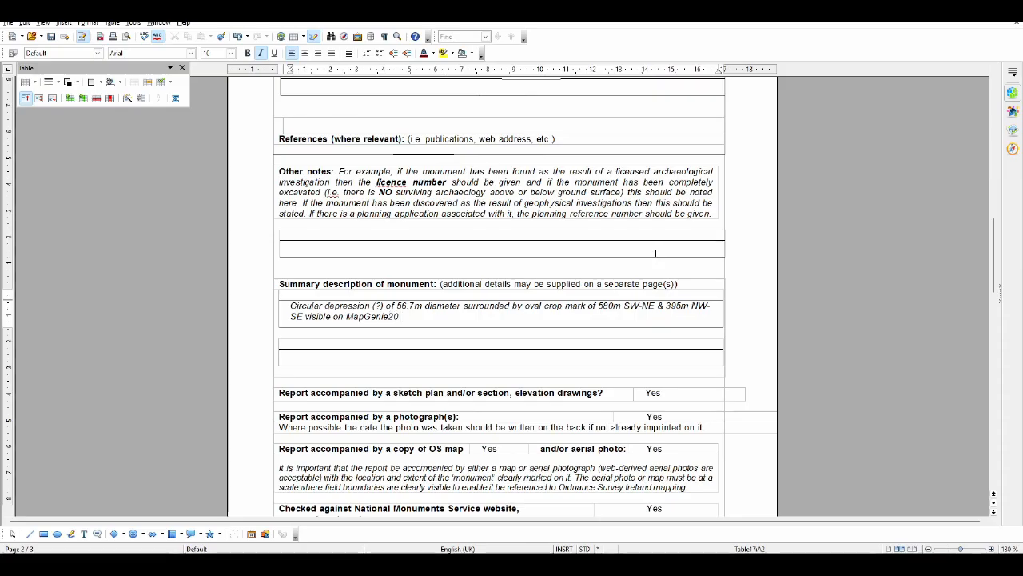
text(2013-2018,)
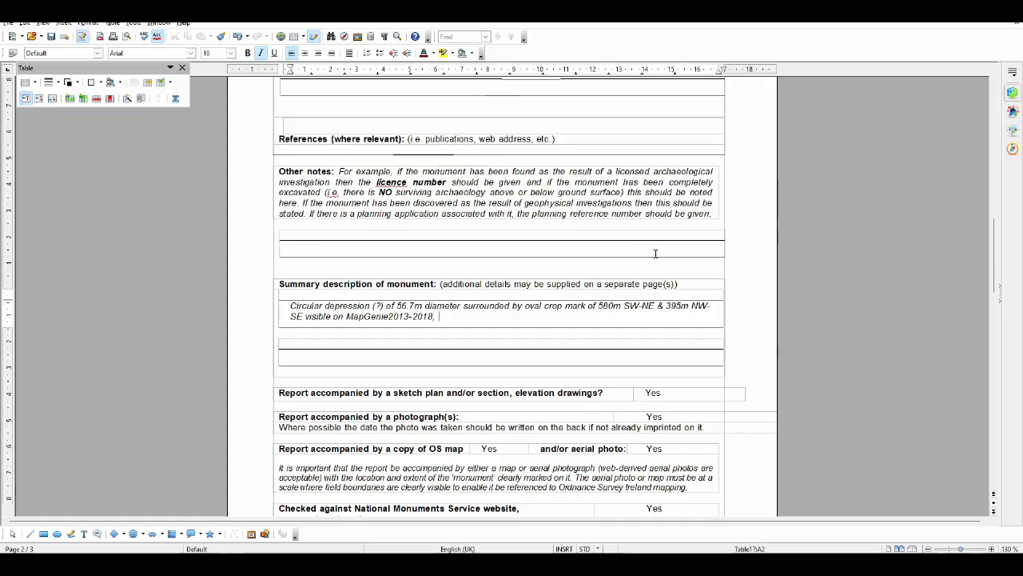
Set the Historic Environment Viewer's basemap to 2011 - 2013 Digital Globe and add ", DigitalGlobe" to the form's summary description
key(alt+Tab)
click(982, 227)
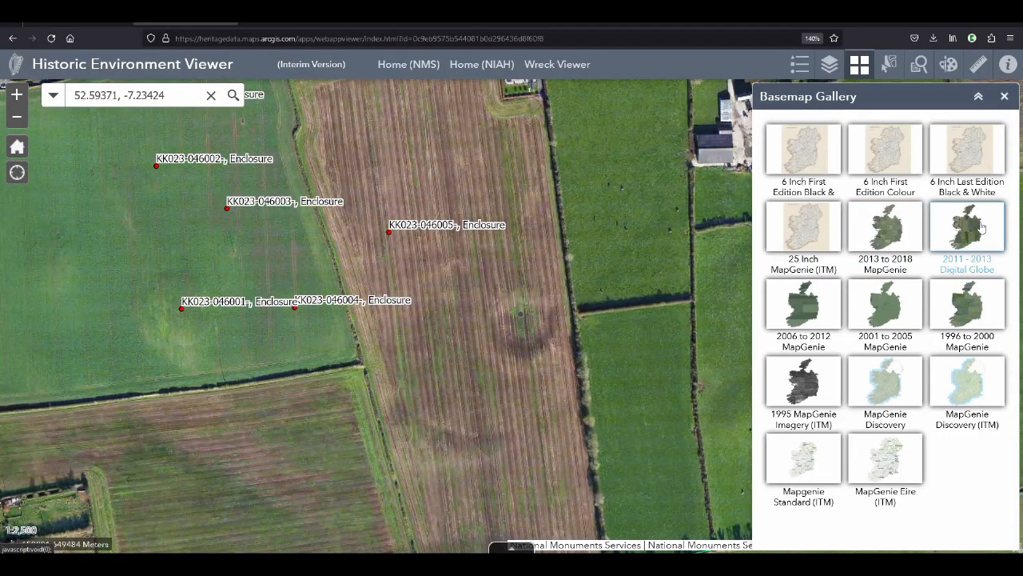
key(alt+Tab)
text(, Digita)
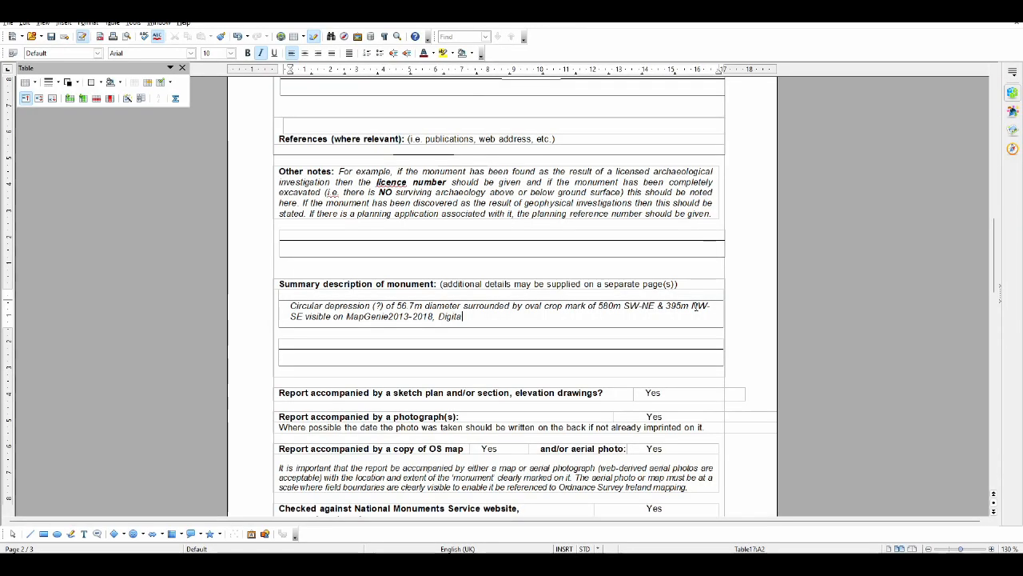
text(lGlo)
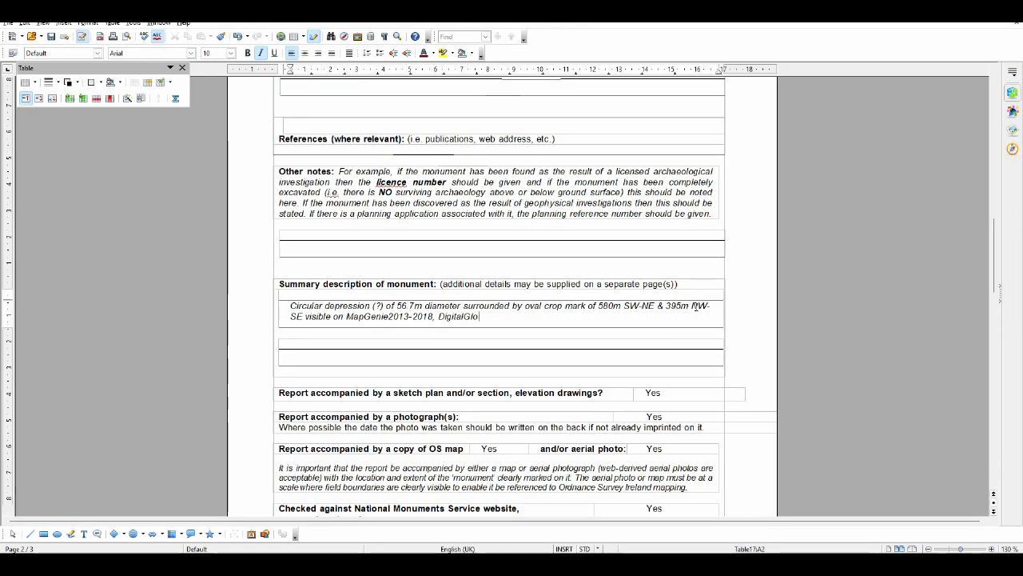
text(be,)
Set the viewer's basemap to 2006 to 2012 MapGenie and add ", MapGenie2006-2012 etc" to the form's summary description
key(alt+Tab)
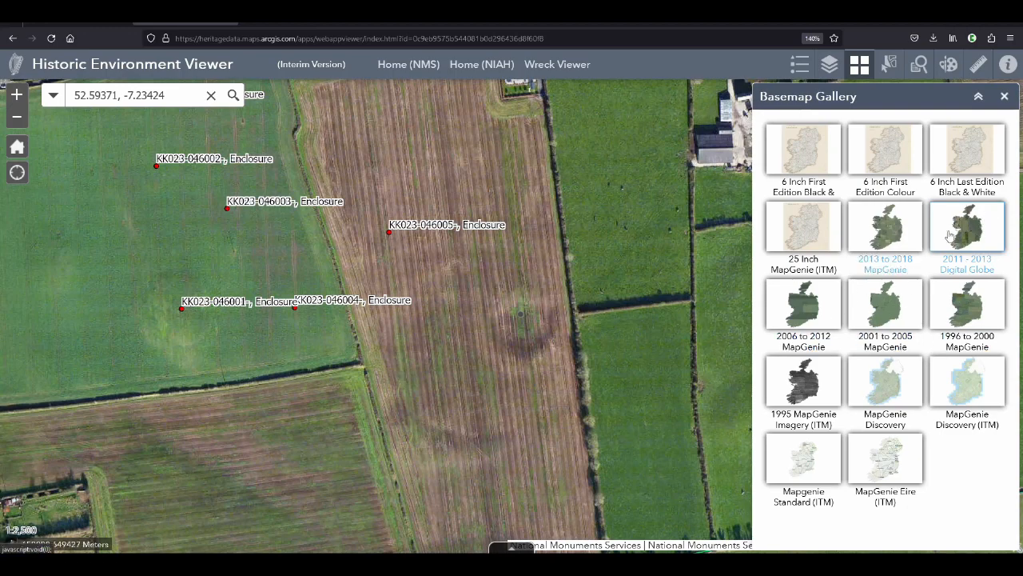
click(804, 311)
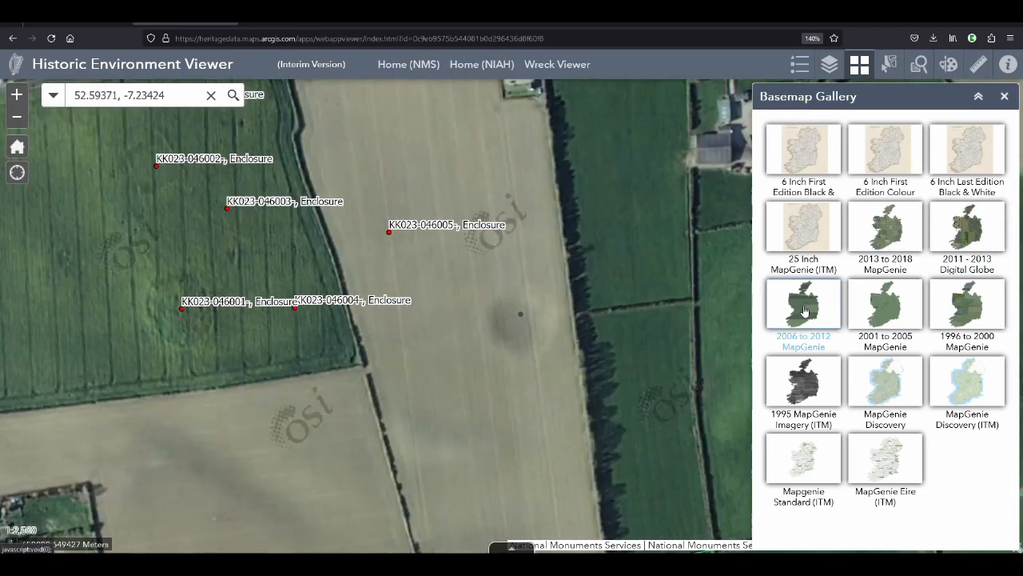
key(alt+Tab)
text(MapG)
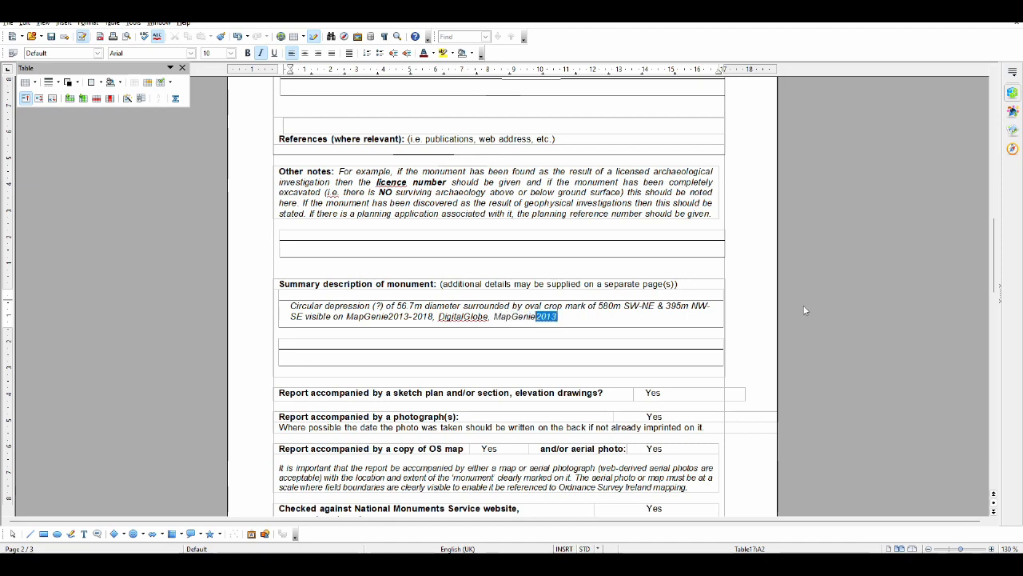
key(alt+Tab)
key(alt+Tab)
text(enie2006)
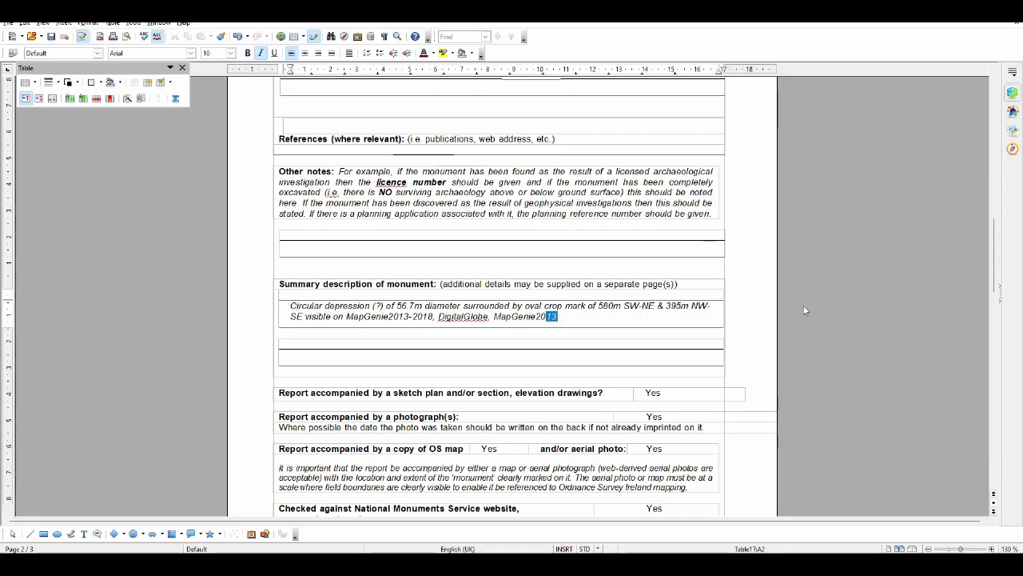
key(alt+Tab)
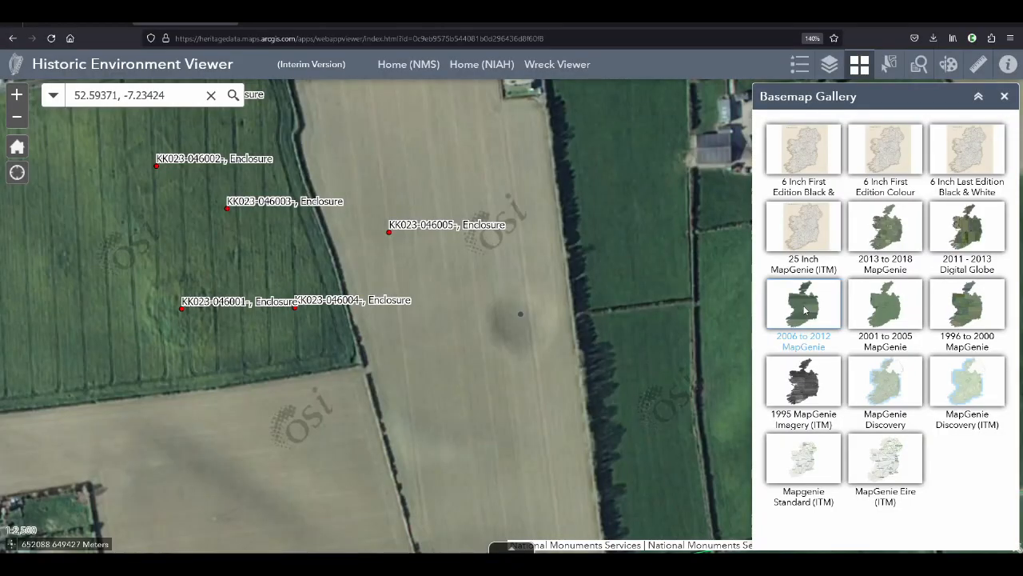
key(alt+Tab)
text(-2012 etc)
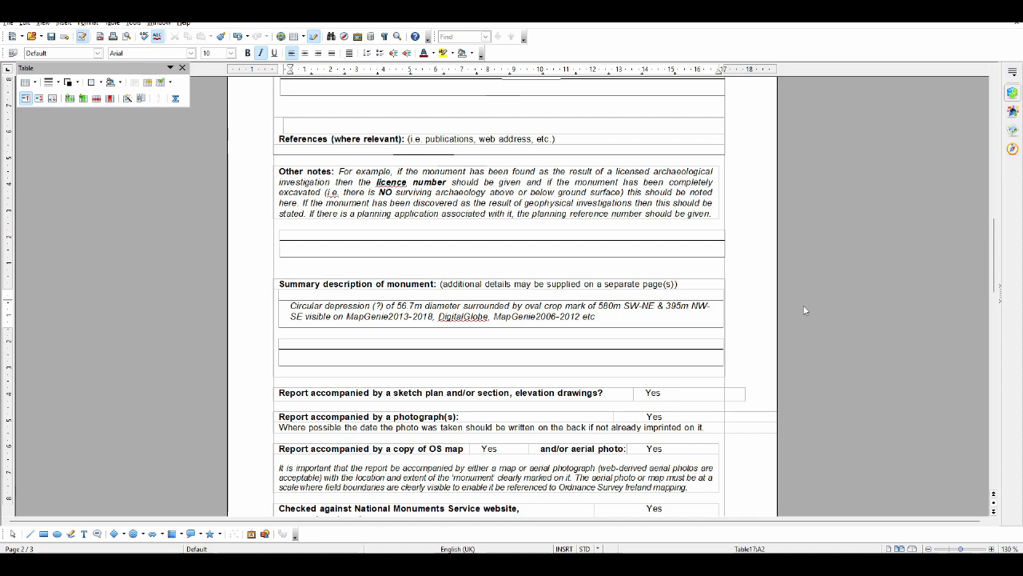
End the summary description with the sentence "Not on any old OS map."
text(. Not on any old)
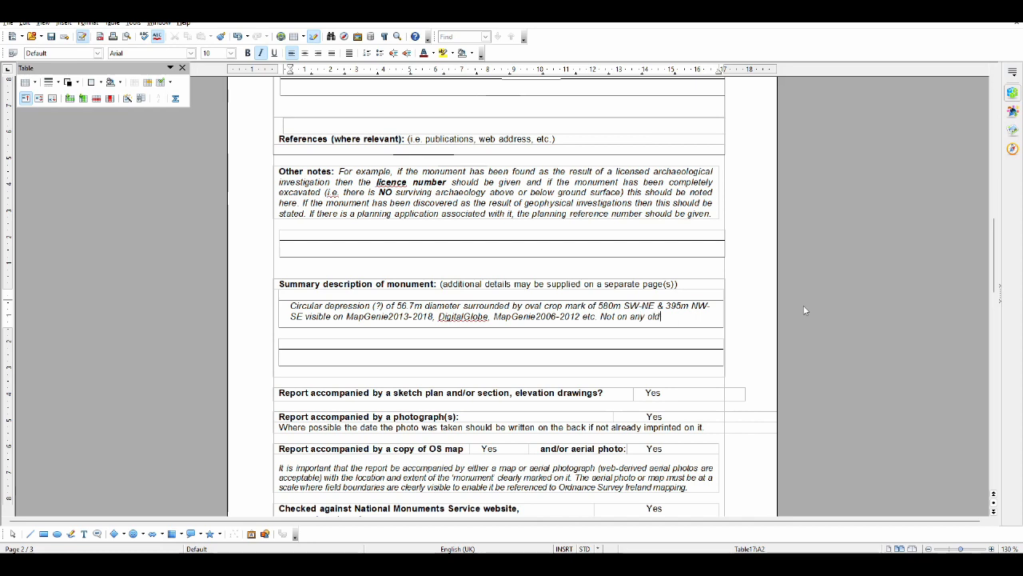
text( OS map)
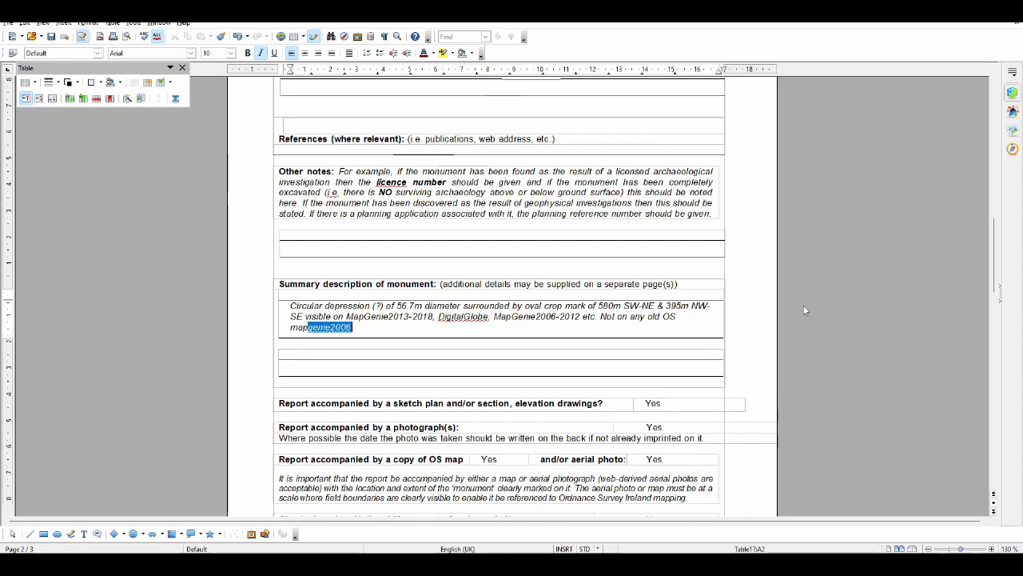
text(.)
Switch to the Historic Environment Viewer, examine the crop mark's surroundings, try the 6 Inch First Edition black-and-white map, and set the basemap to 2013 to 2018 MapGenie
key(alt+Tab)
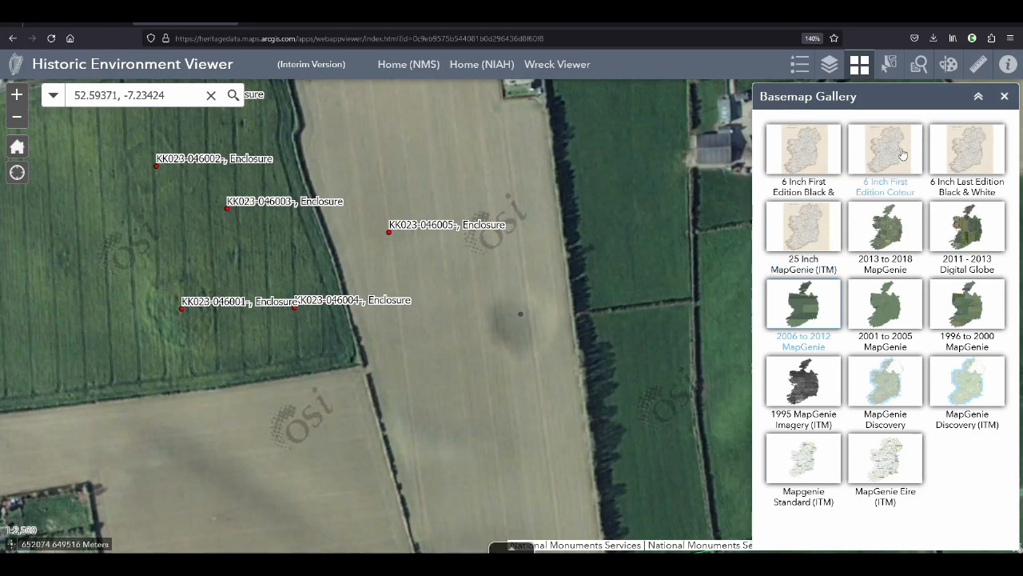
scroll(576, 311, down, 1)
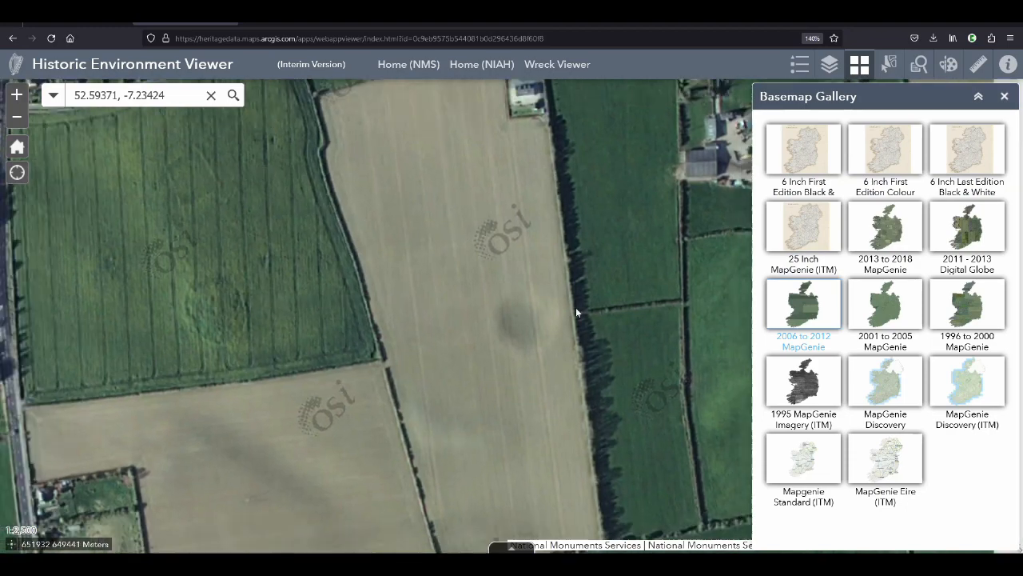
scroll(576, 307, down, 1)
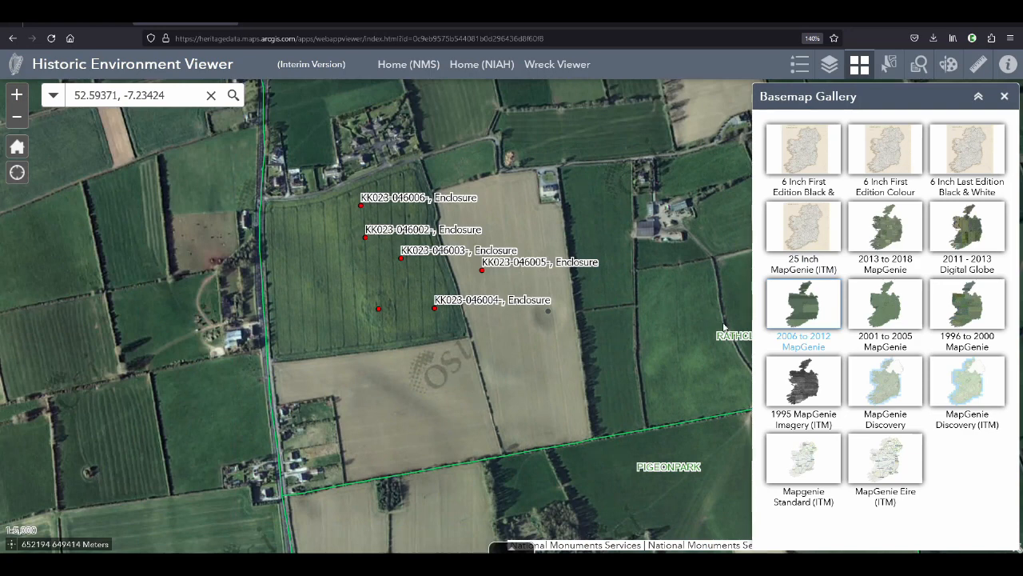
drag(690, 363, 588, 359)
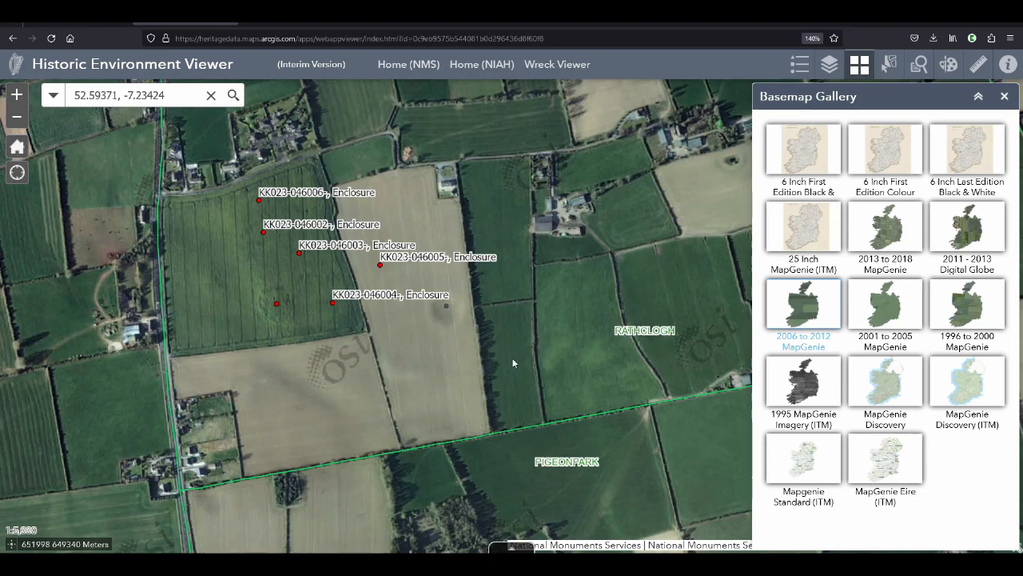
scroll(507, 361, down, 1)
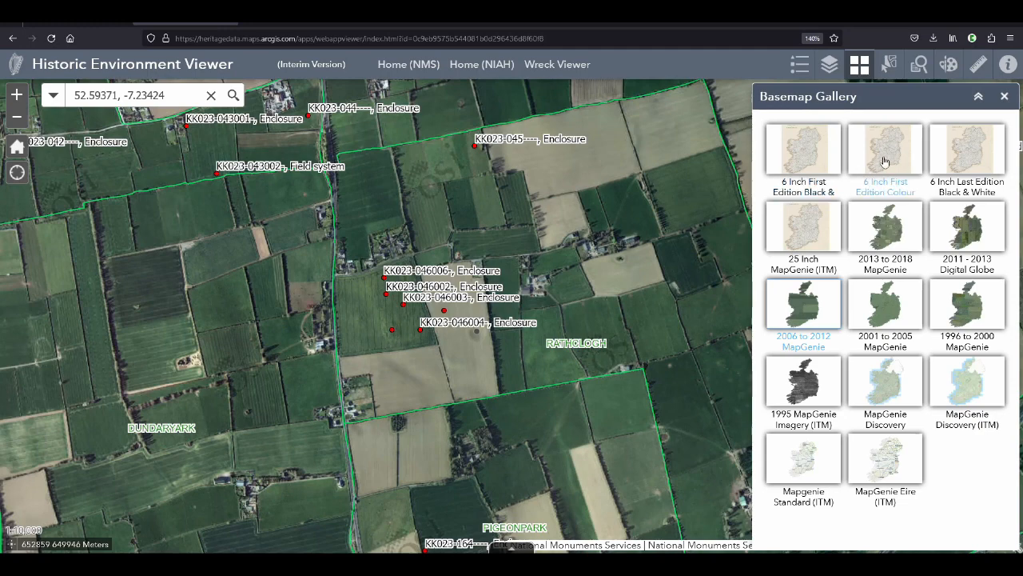
click(819, 154)
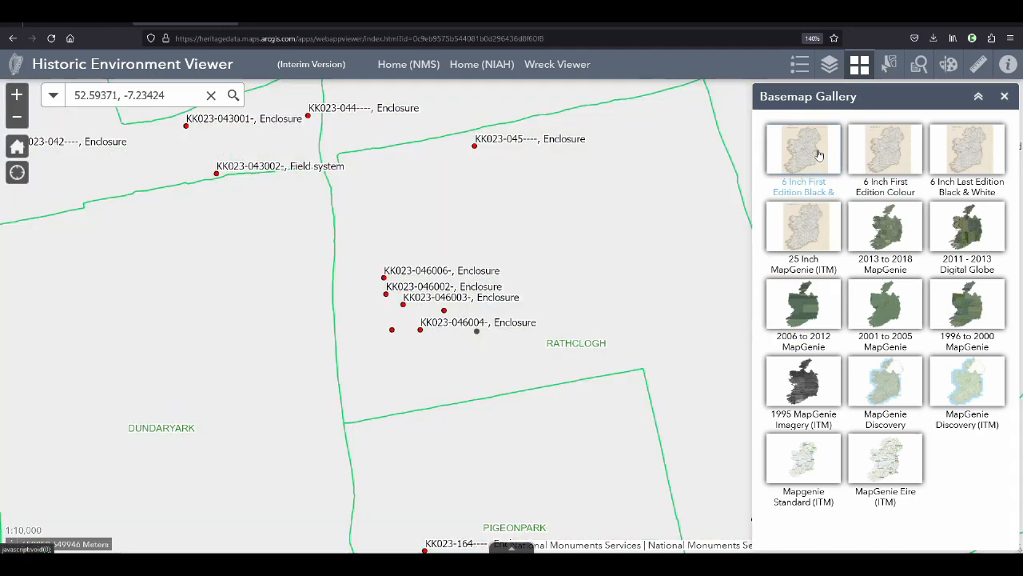
click(885, 227)
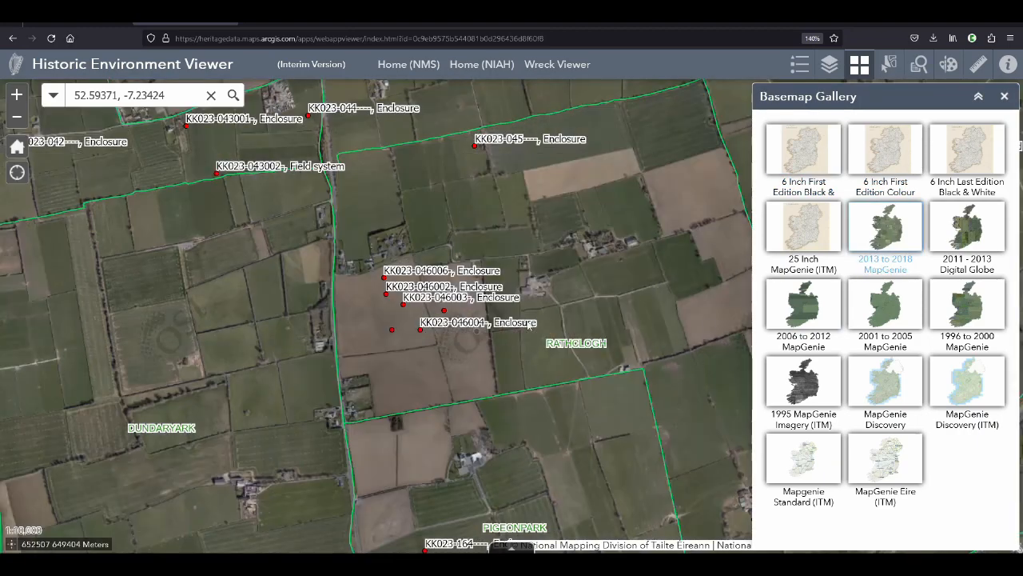
drag(556, 292, 605, 274)
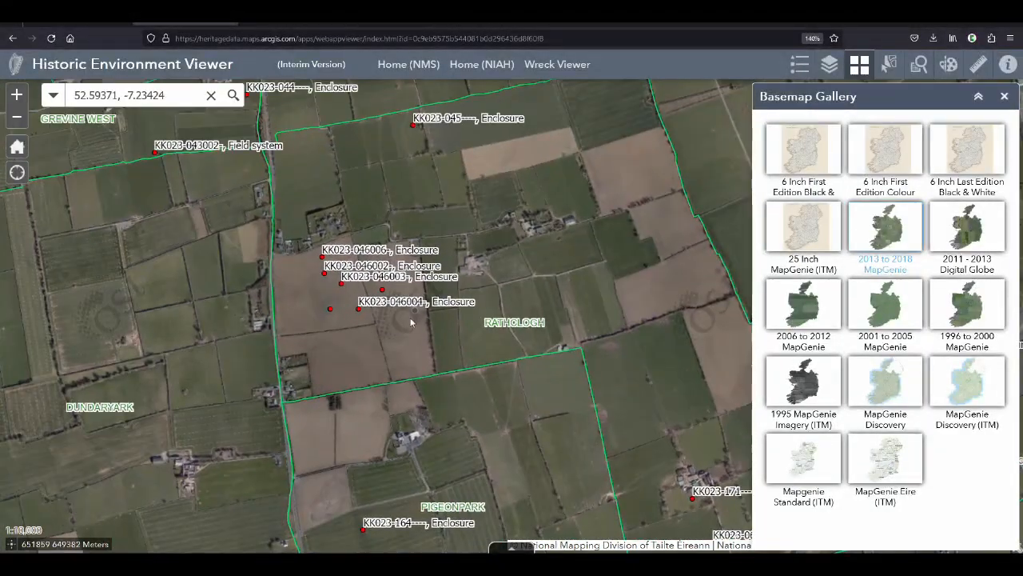
scroll(401, 311, up, 1)
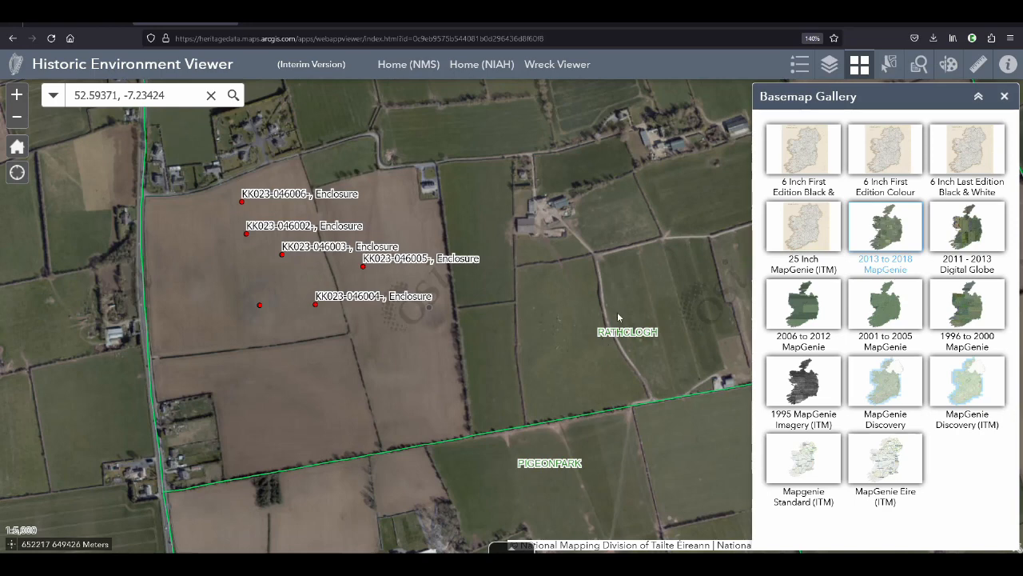
Switch to the form and answer "No" for the sketch plan or drawings, the photograph(s) and the copy of OS map
key(alt+Tab)
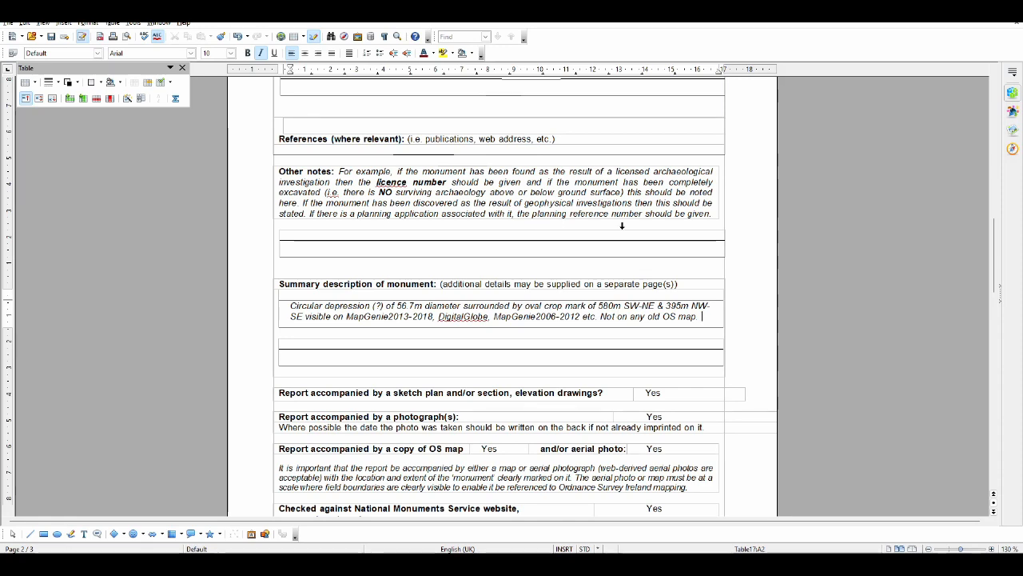
scroll(621, 226, down, 3)
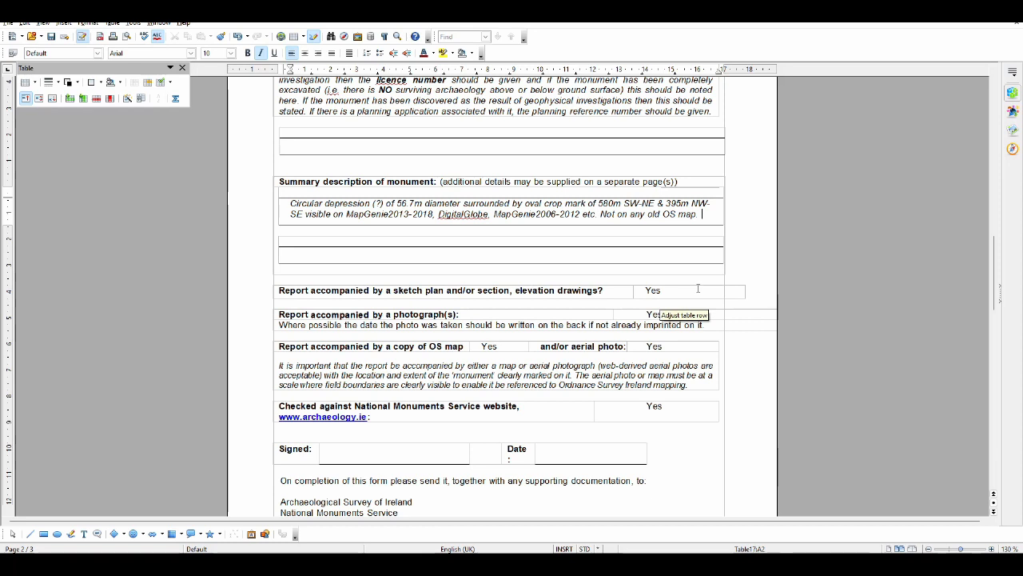
double_click(662, 291)
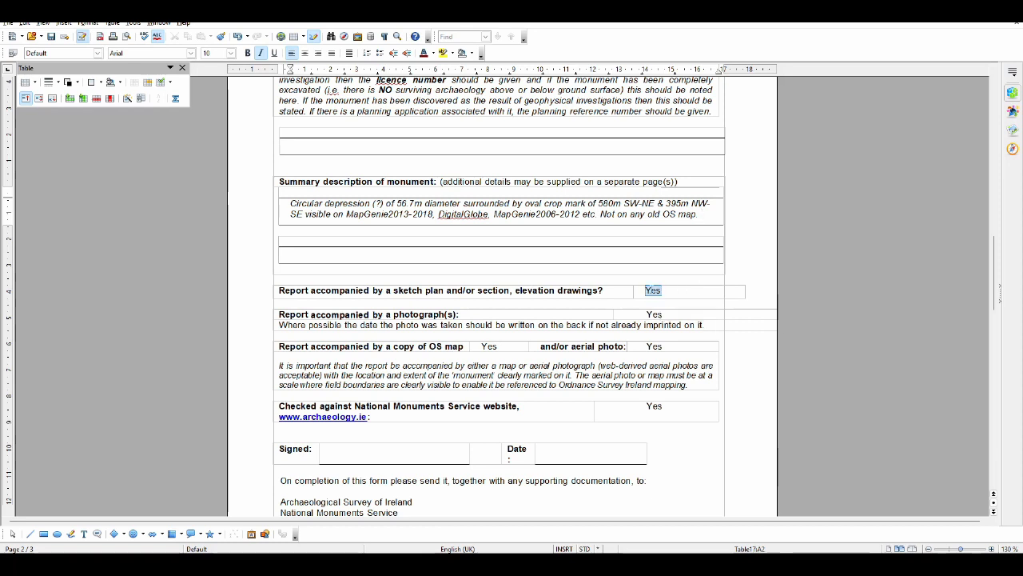
text(No)
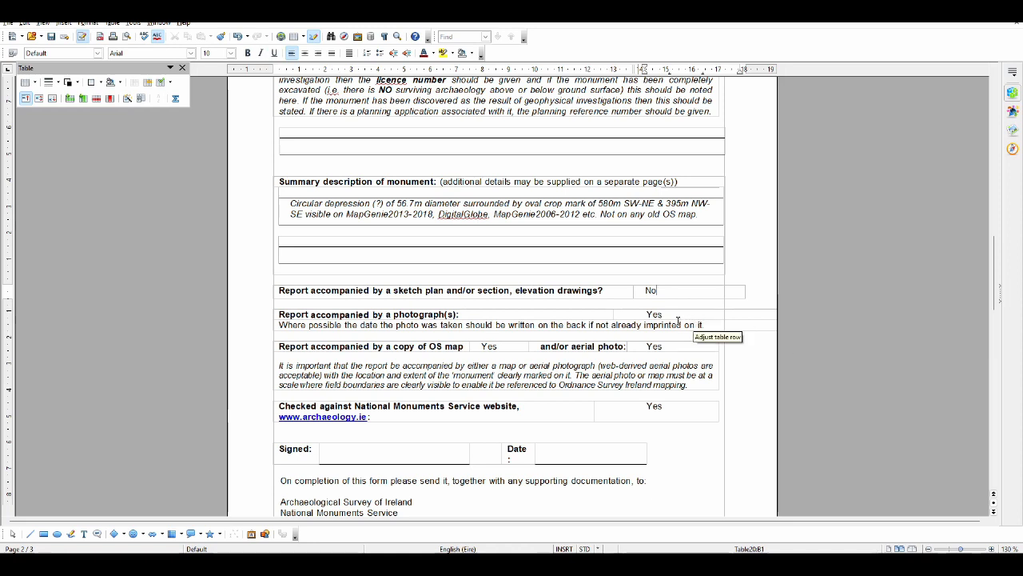
double_click(652, 314)
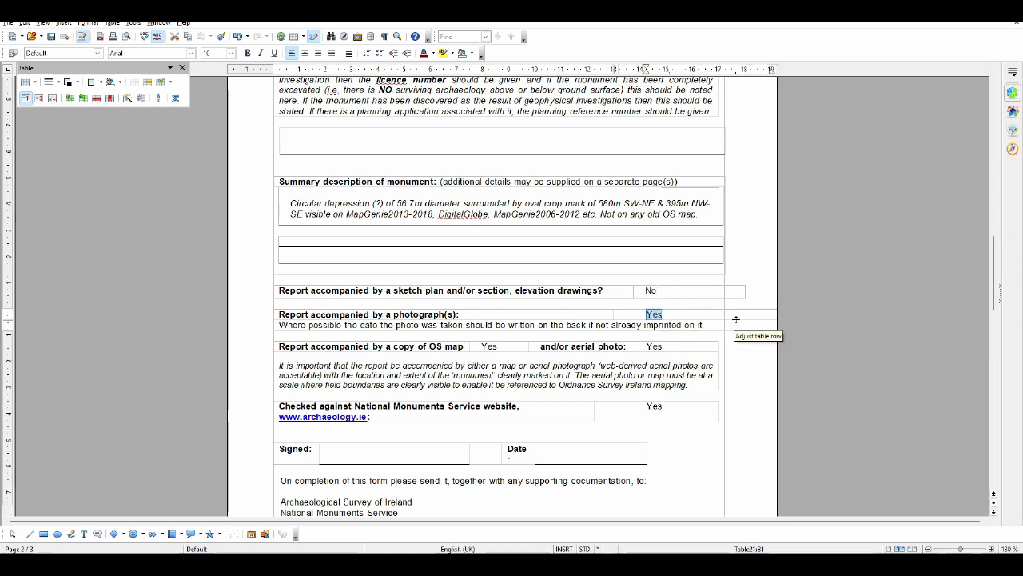
text(No)
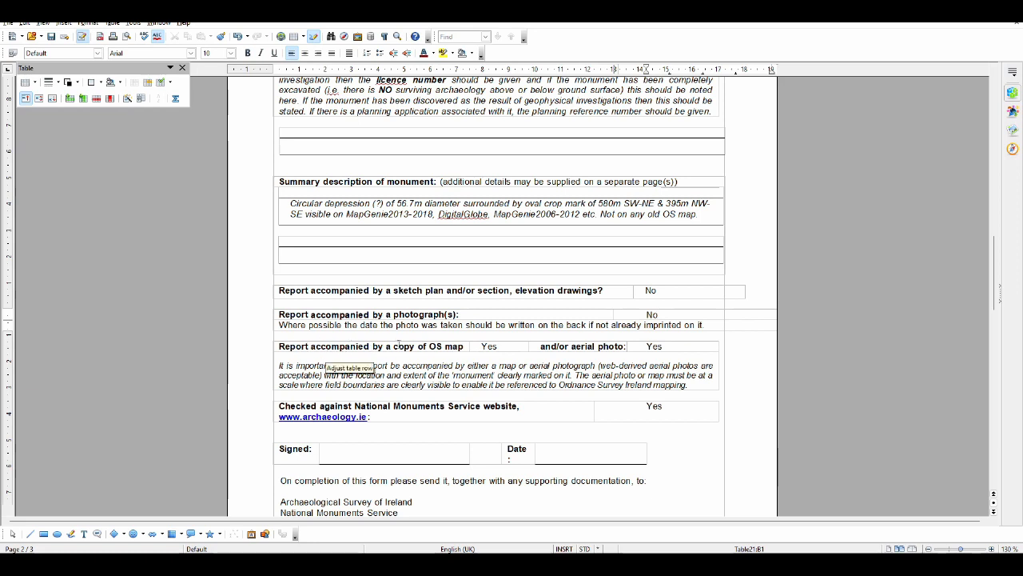
double_click(488, 346)
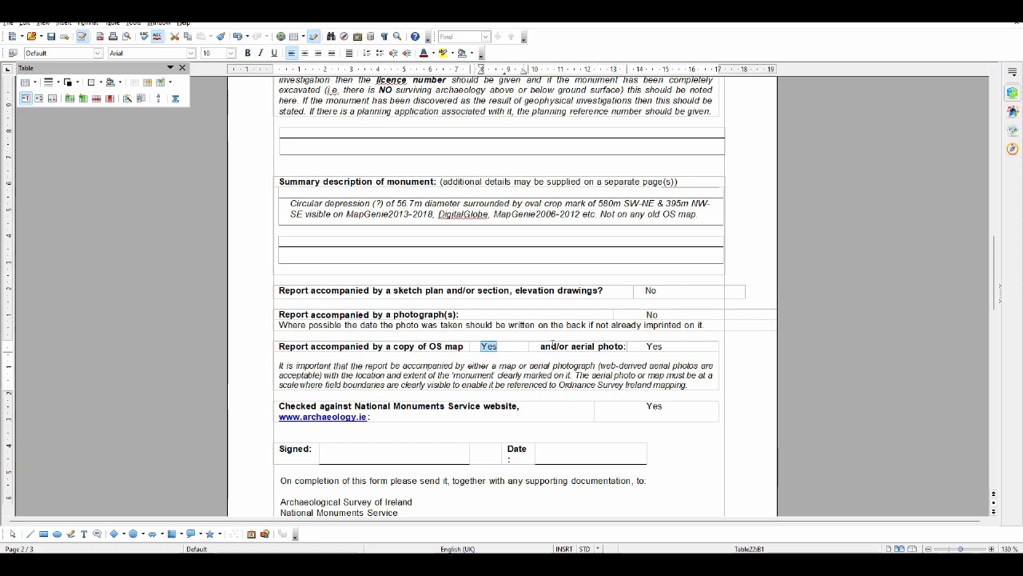
text(No)
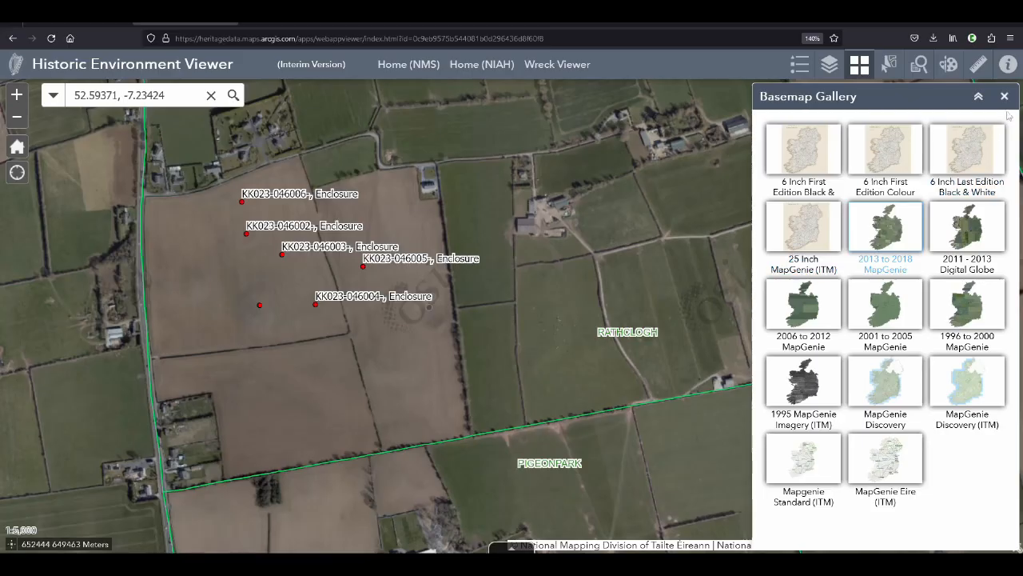
Snip the fields containing the enclosures and crop mark from the 2013 to 2018 imagery and open the capture in Snipping Tool
click(1004, 96)
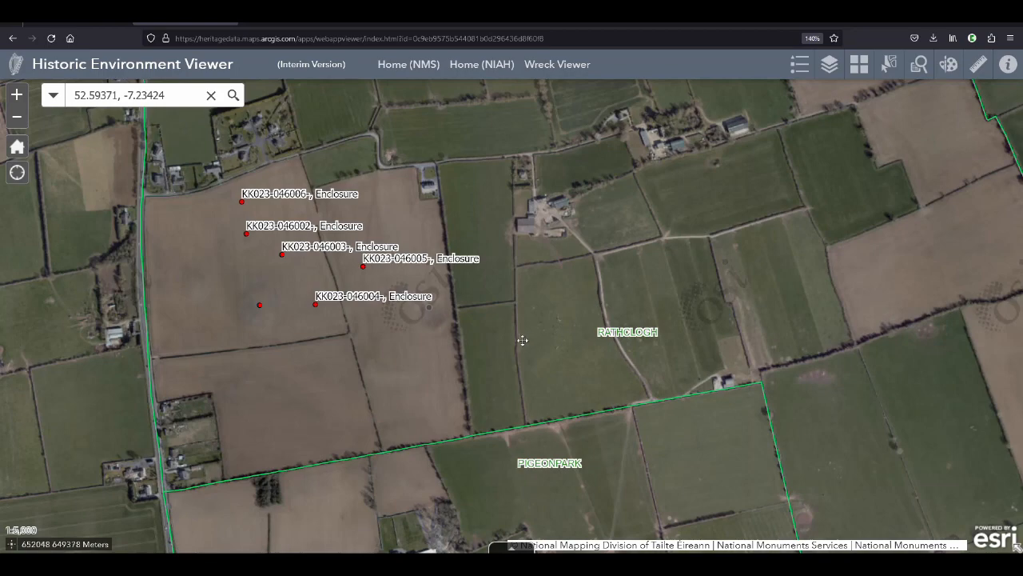
drag(523, 341, 625, 338)
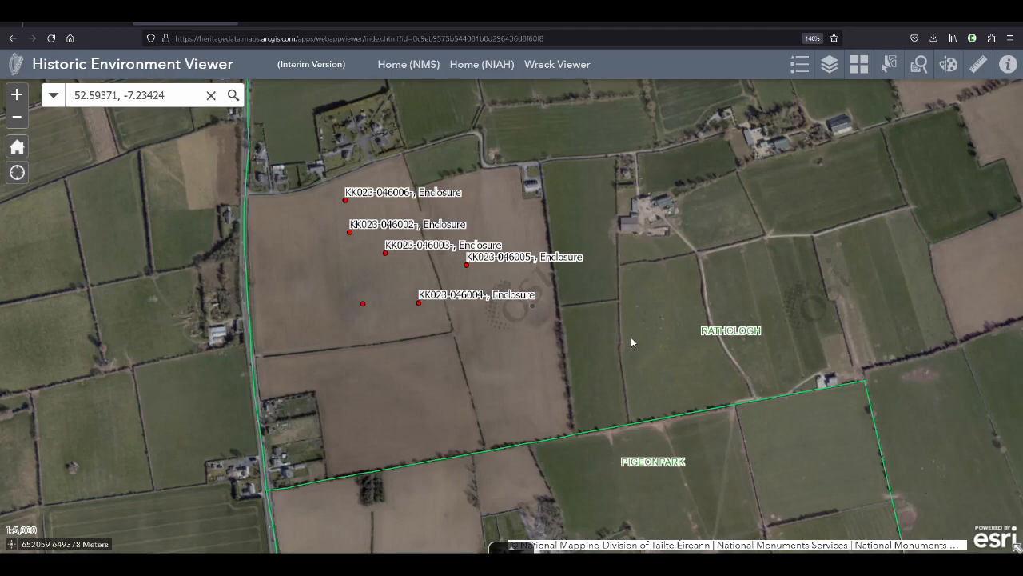
key(super+shift+s)
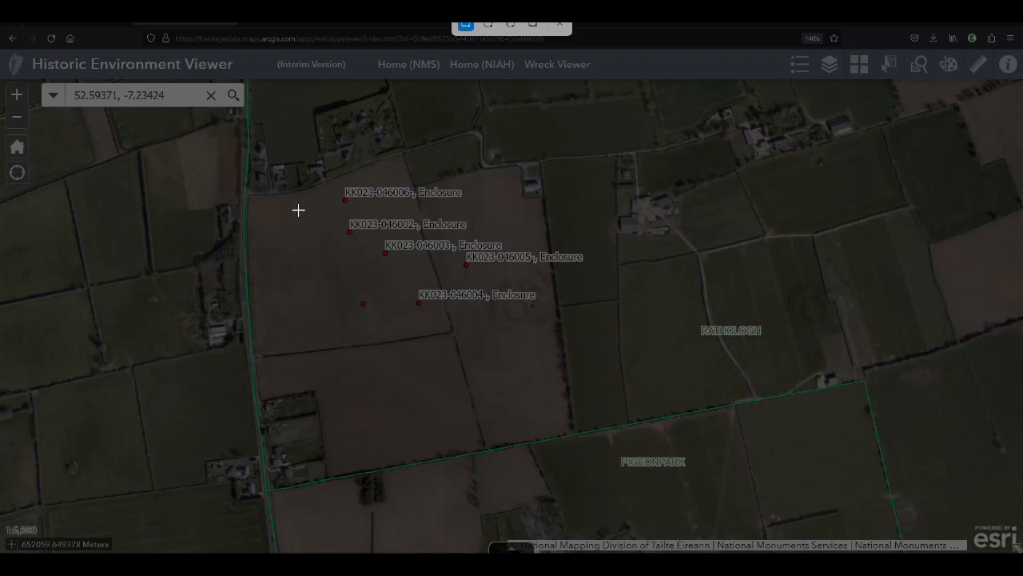
drag(272, 165, 699, 456)
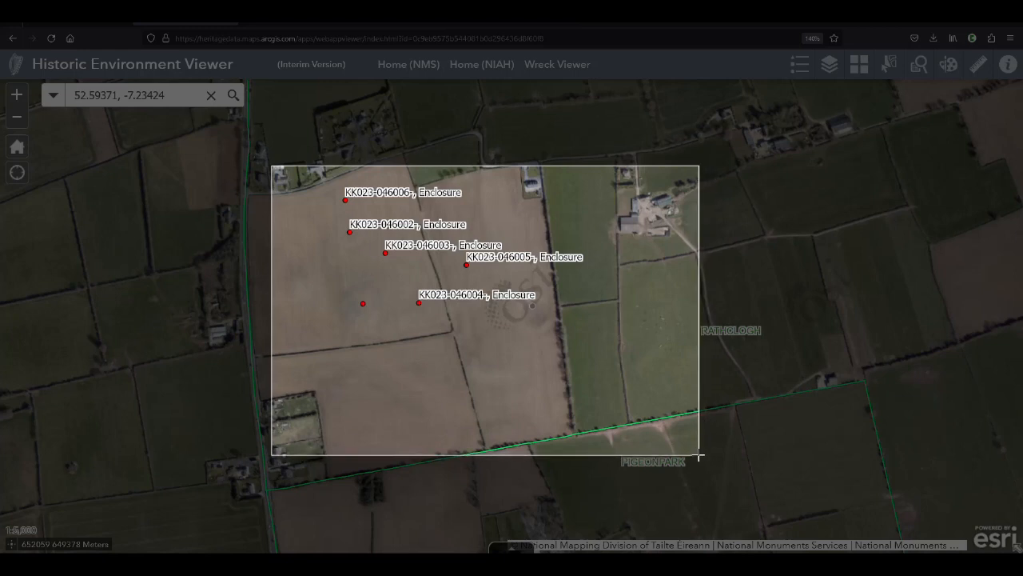
drag(699, 455, 699, 454)
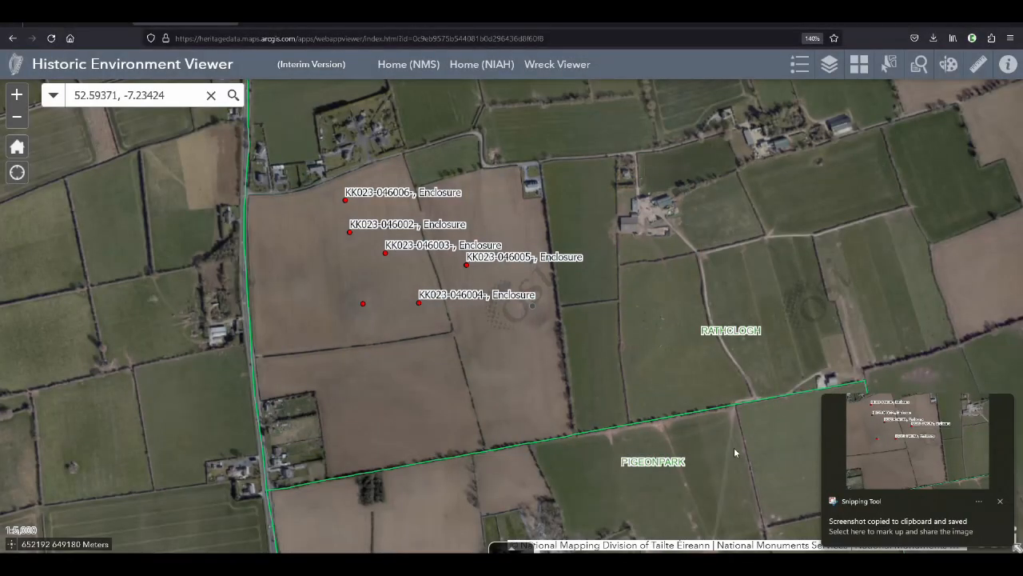
click(968, 447)
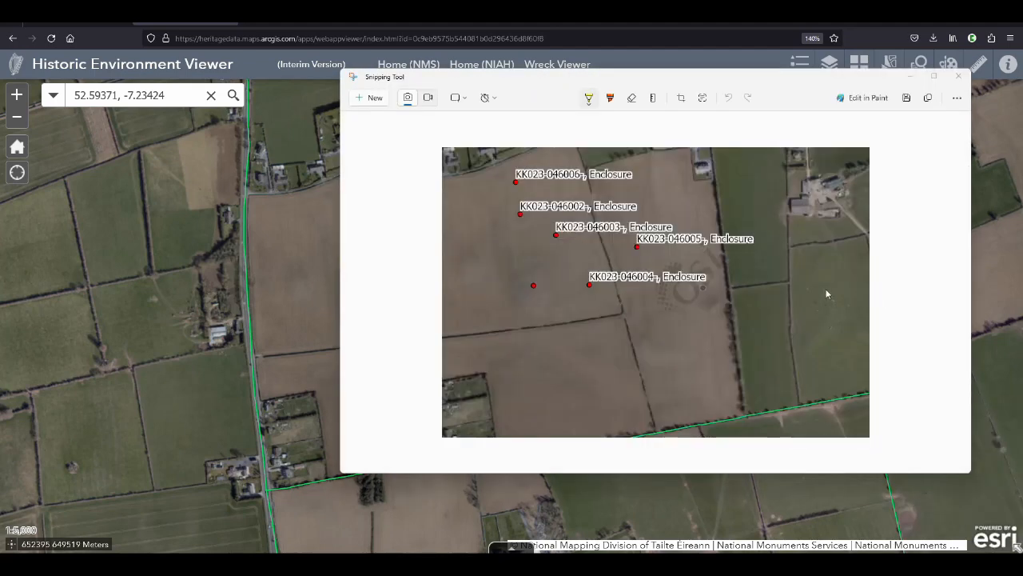
Thicken the yellow ballpoint pen and draw three arrows pointing at the circular crop mark on the snip
drag(761, 80, 692, 95)
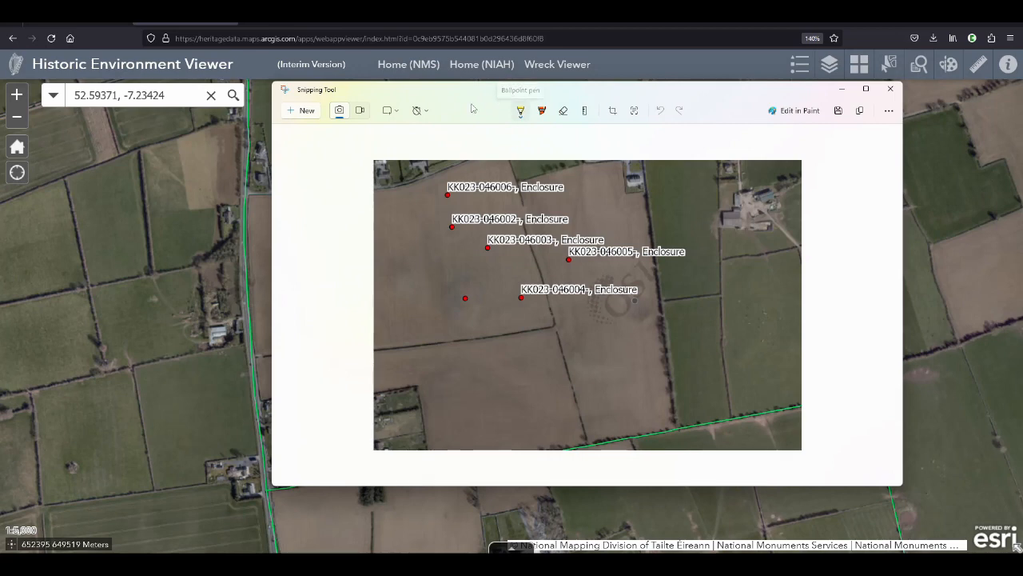
click(520, 111)
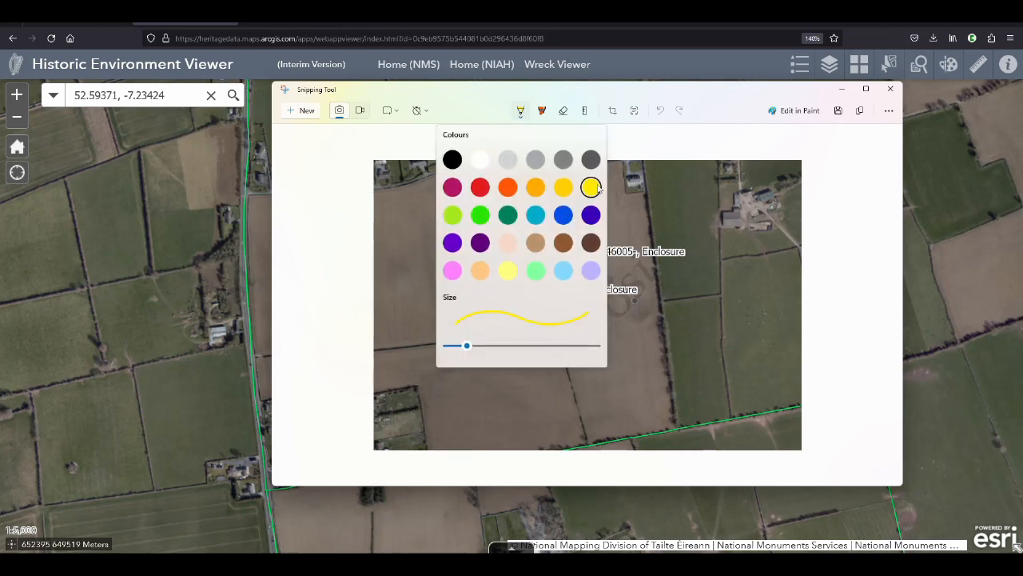
mouse_move(468, 345)
mouse_down()
mouse_move(591, 346)
mouse_move(468, 346)
mouse_move(489, 346)
mouse_up()
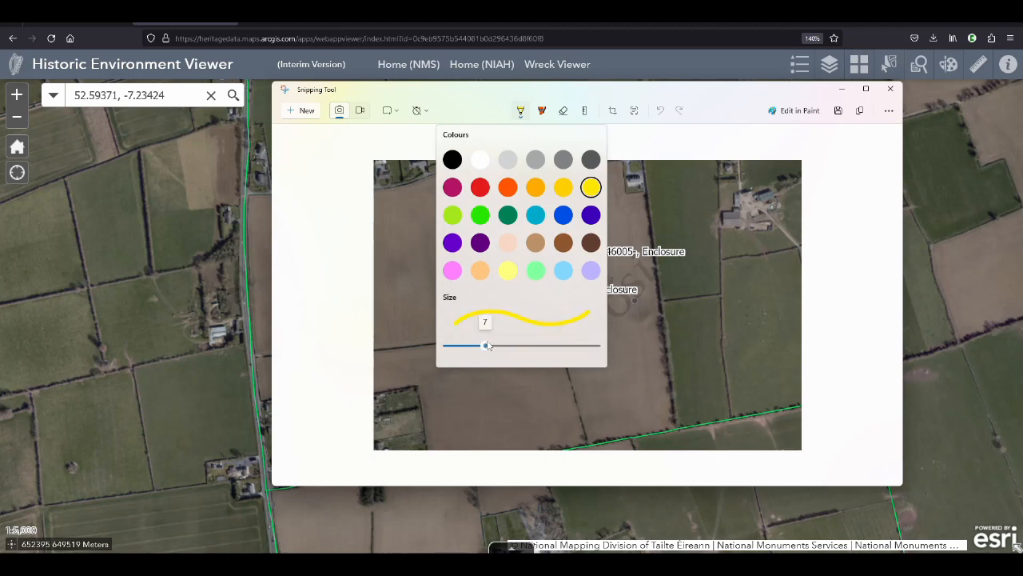
click(700, 131)
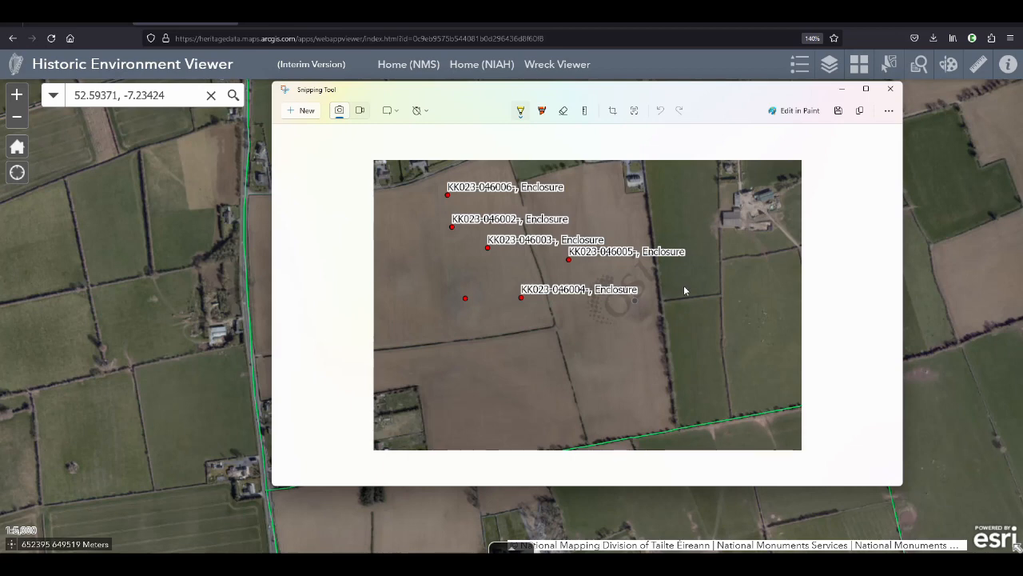
mouse_move(683, 285)
mouse_down()
mouse_move(661, 296)
mouse_move(679, 295)
mouse_up()
click(655, 299)
click(656, 303)
click(653, 313)
click(631, 318)
key(ctrl+z)
key(ctrl+z)
key(ctrl+z)
key(ctrl+z)
key(ctrl+z)
key(ctrl+z)
mouse_move(597, 324)
mouse_down()
mouse_move(616, 321)
mouse_move(610, 327)
mouse_move(651, 345)
mouse_move(645, 336)
mouse_move(655, 337)
mouse_up()
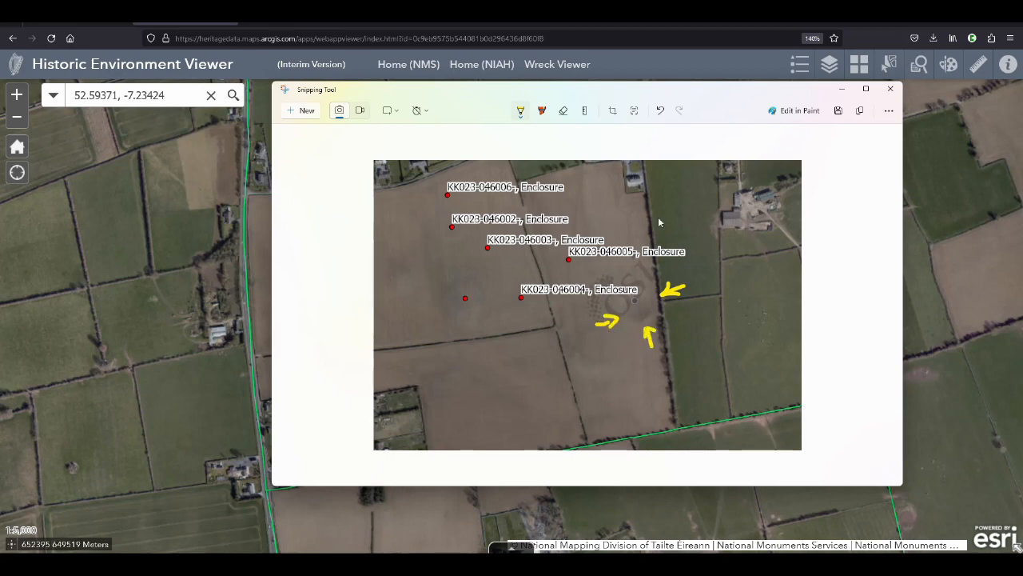
Draw an orange arrow southwest of the crop mark, pointing east at the field boundary
click(520, 115)
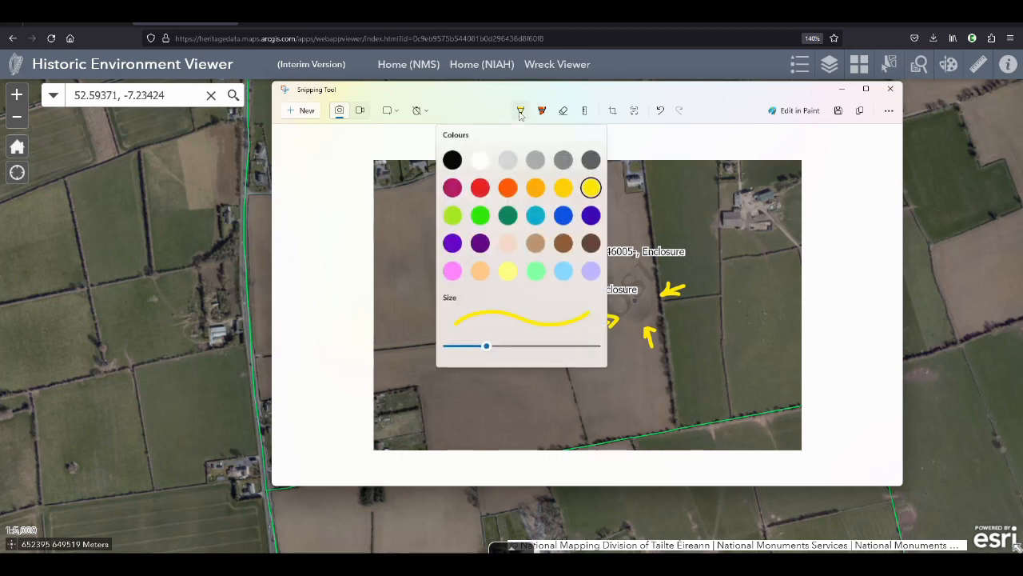
click(512, 187)
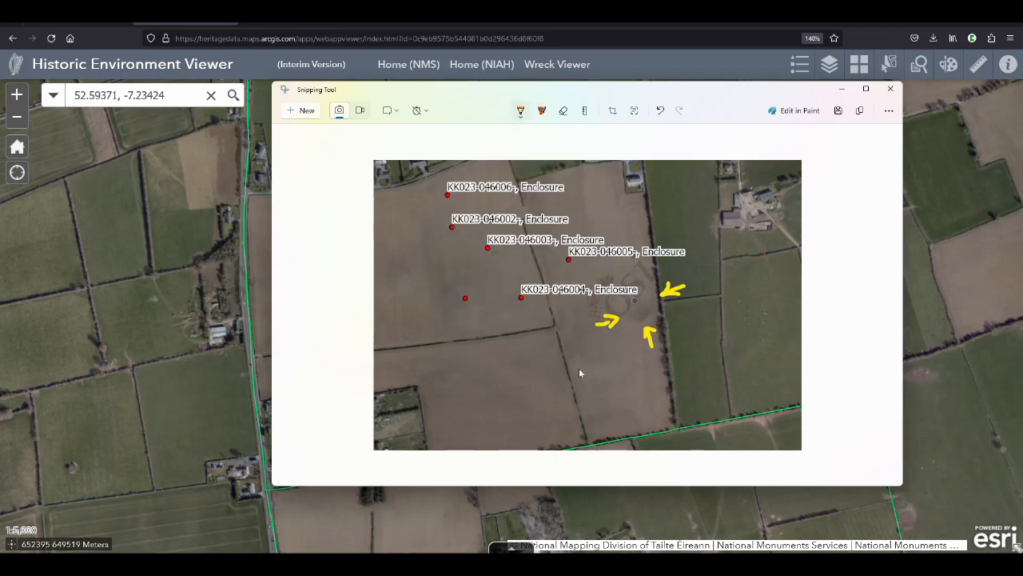
mouse_move(557, 354)
mouse_down()
mouse_move(533, 364)
mouse_move(554, 355)
mouse_up()
Start saving the snip and create and open the folder "2023-12-07 Rathclogh enclosures" inside "reports to National Monuments Service"
click(838, 111)
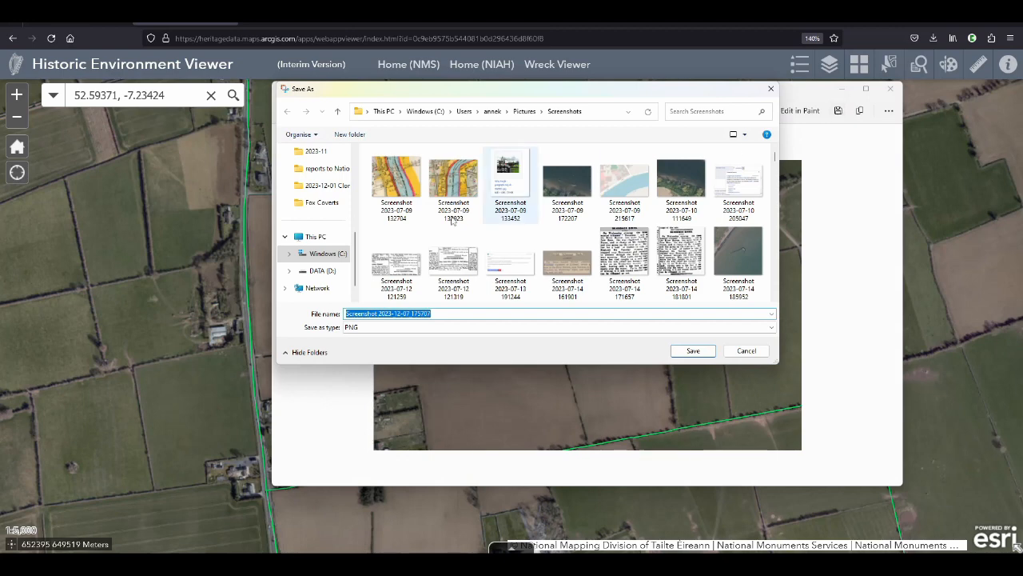
click(326, 171)
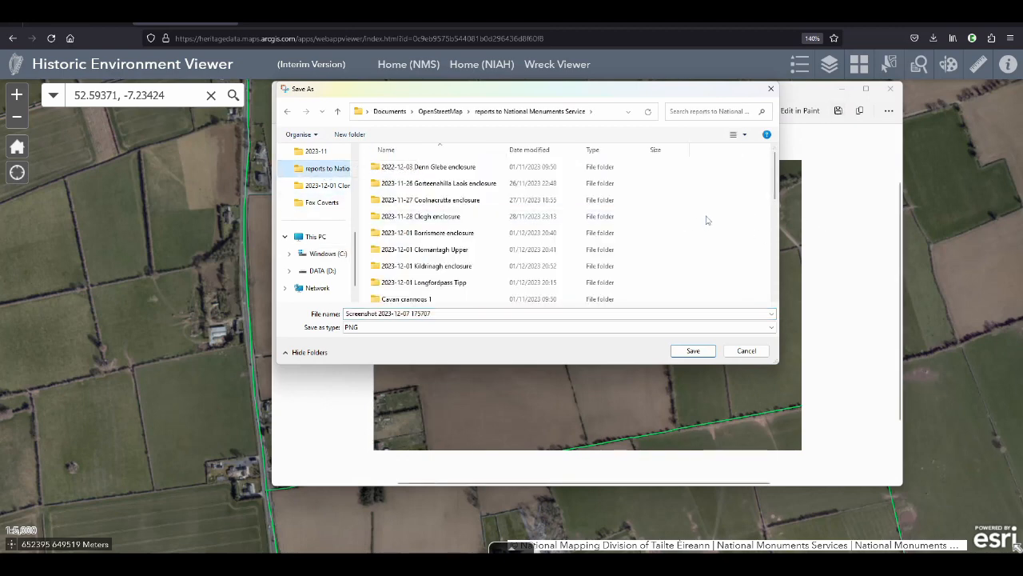
click(354, 135)
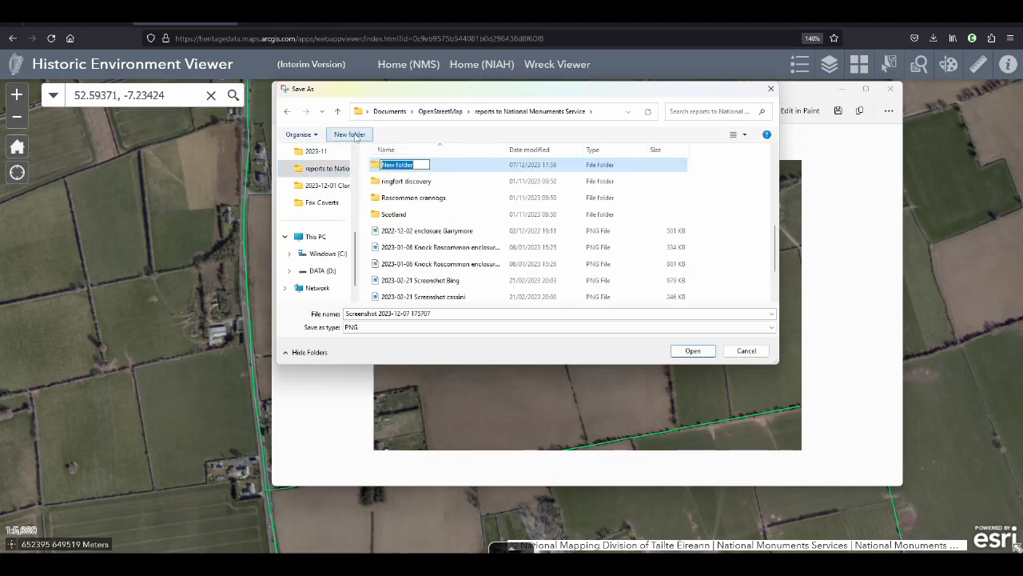
text(2023-)
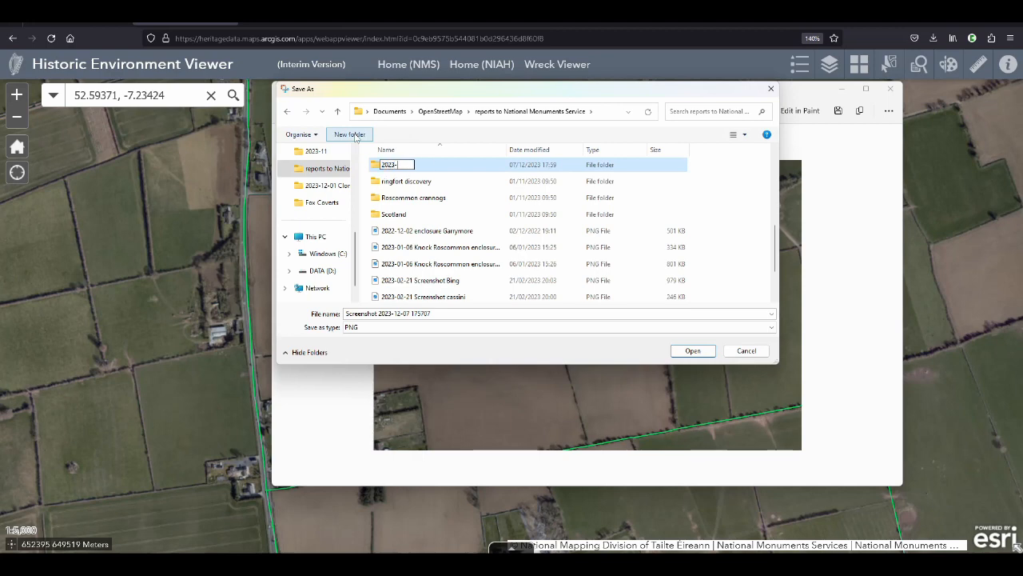
text(12-07 Rathclogh encl)
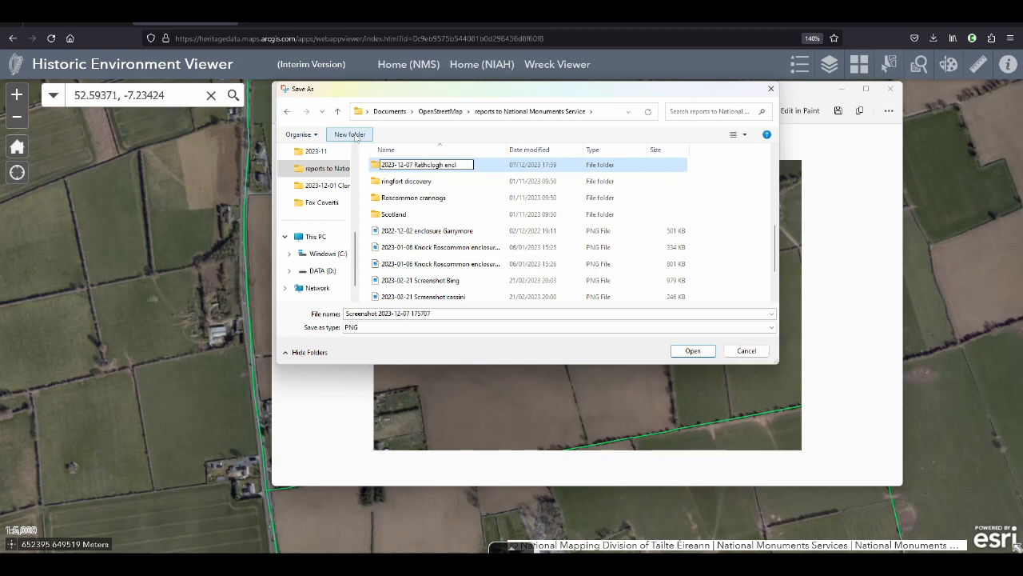
text(sor)
key(BackSpace)
key(BackSpace)
key(BackSpace)
text(osures)
key(Return)
key(Return)
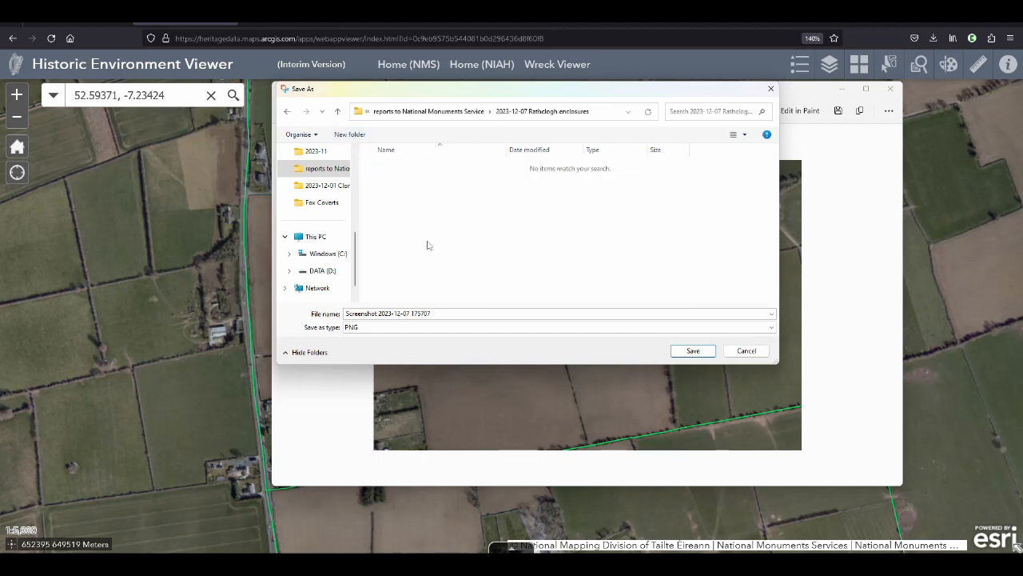
Change the snip's file name to "2023-12-07 Rathclogh enclosures"
click(455, 316)
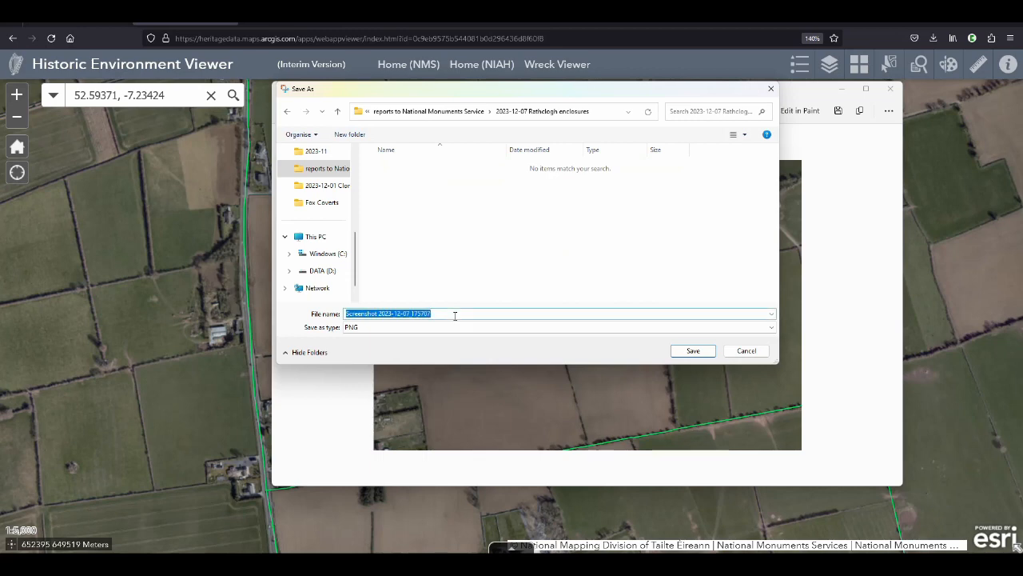
key(shift+Left)
key(shift+Left)
key(shift+Left)
key(shift+Left)
key(shift+Left)
key(shift+Left)
key(shift+Left)
key(shift+Left)
key(shift+Left)
key(shift+Left)
key(shift+Left)
key(shift+Left)
key(shift+Left)
key(shift+Left)
key(shift+Left)
key(shift+Left)
key(shift+Left)
key(BackSpace)
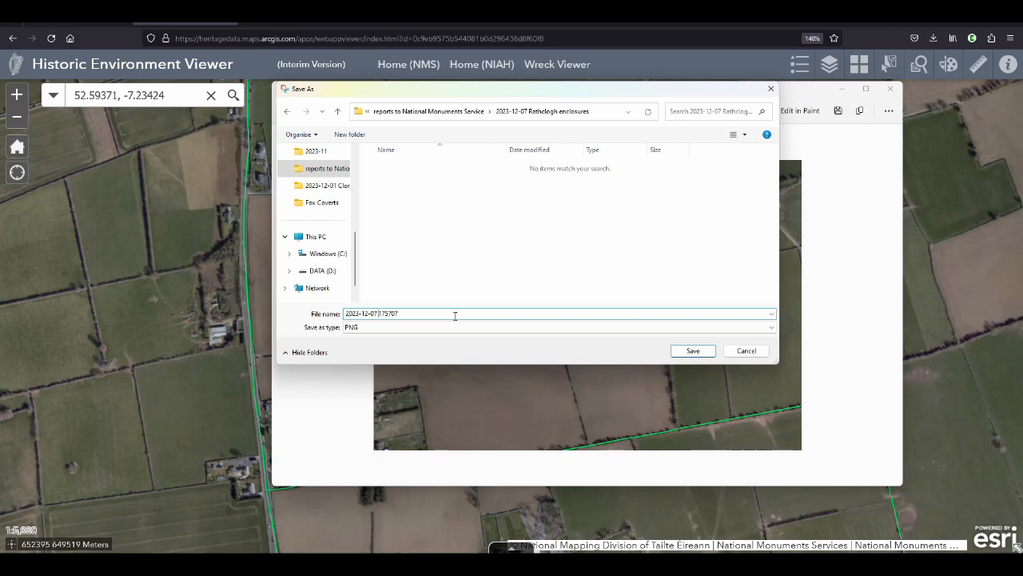
key(shift+End)
text(Rathclogh ens)
text(oosures)
Check the viewer's active basemap, append "MapGenie2013-2018" to the file name, save the snip as PNG and close Snipping Tool
key(alt+Tab)
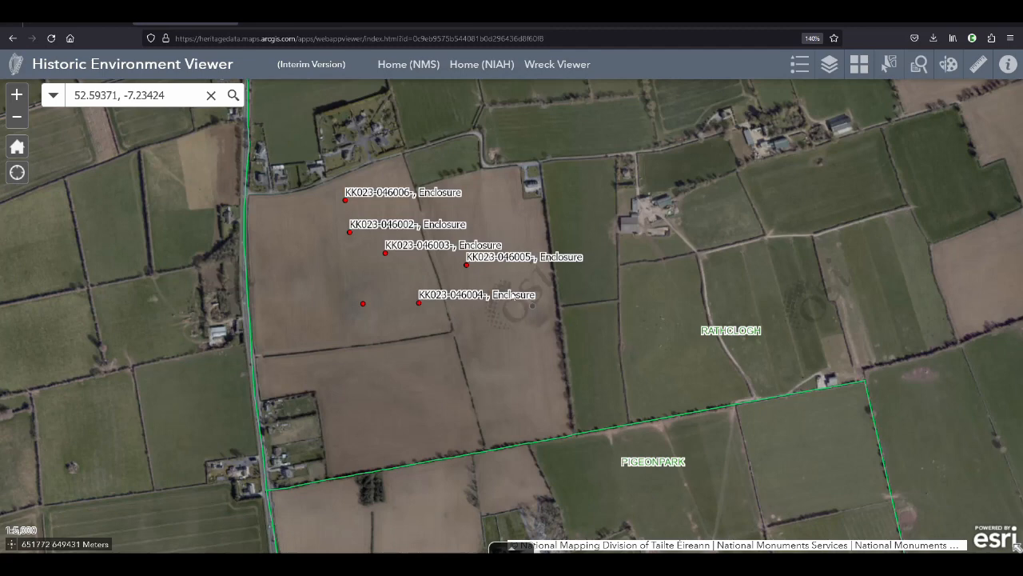
click(860, 66)
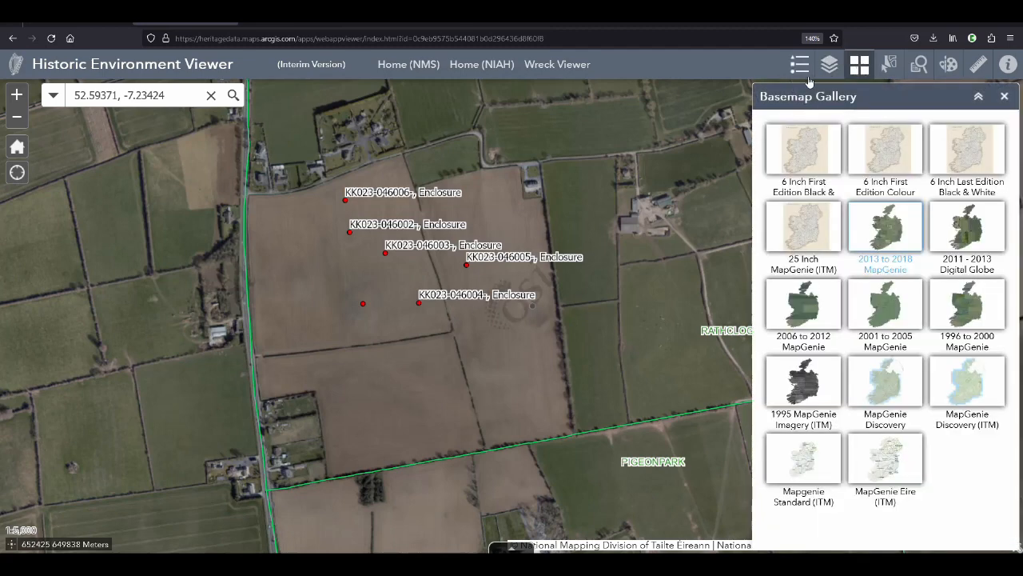
key(alt+Tab)
key(End)
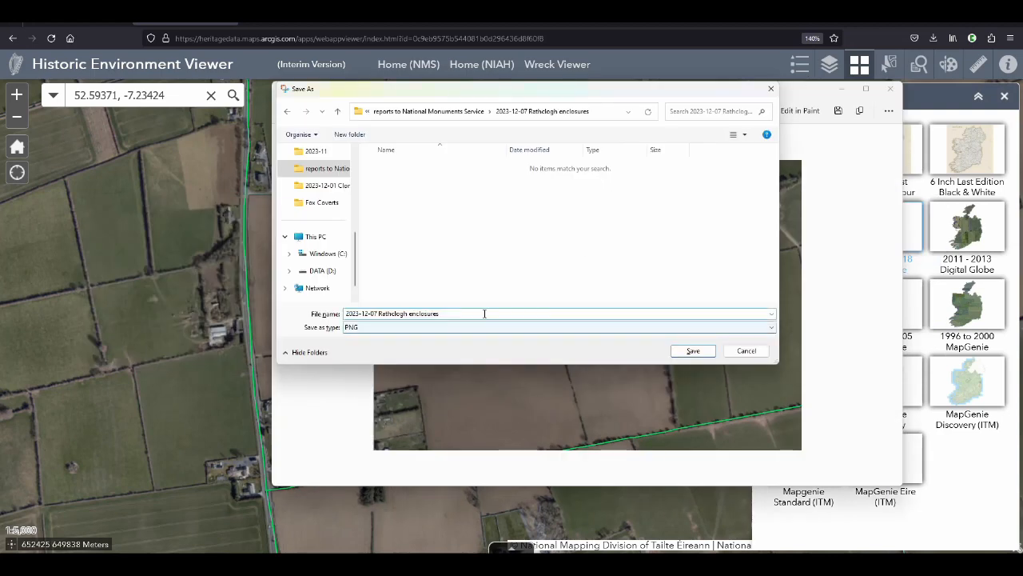
text(mapGenie)
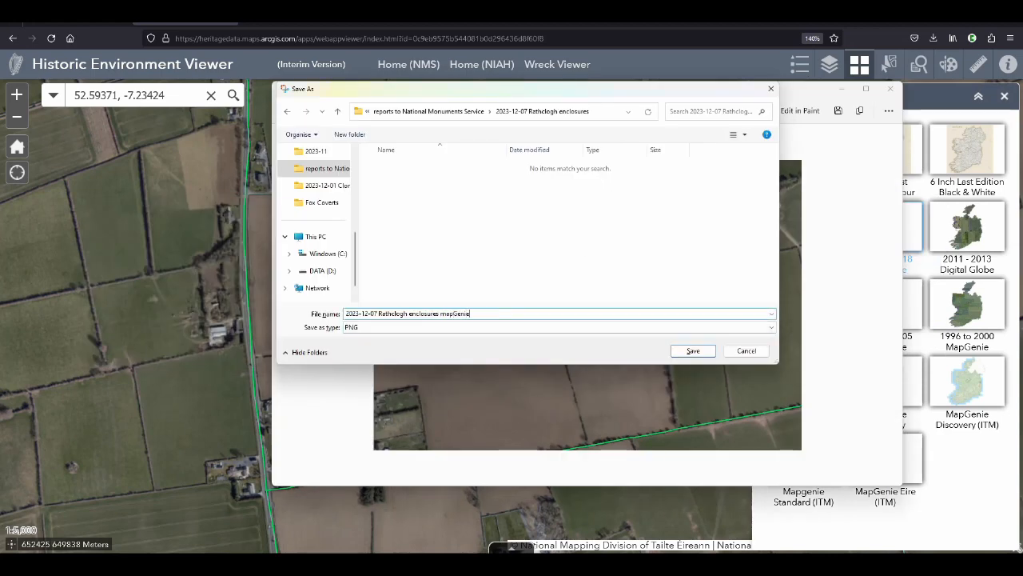
text(2013-2018)
key(shift+Left)
text(M)
click(693, 352)
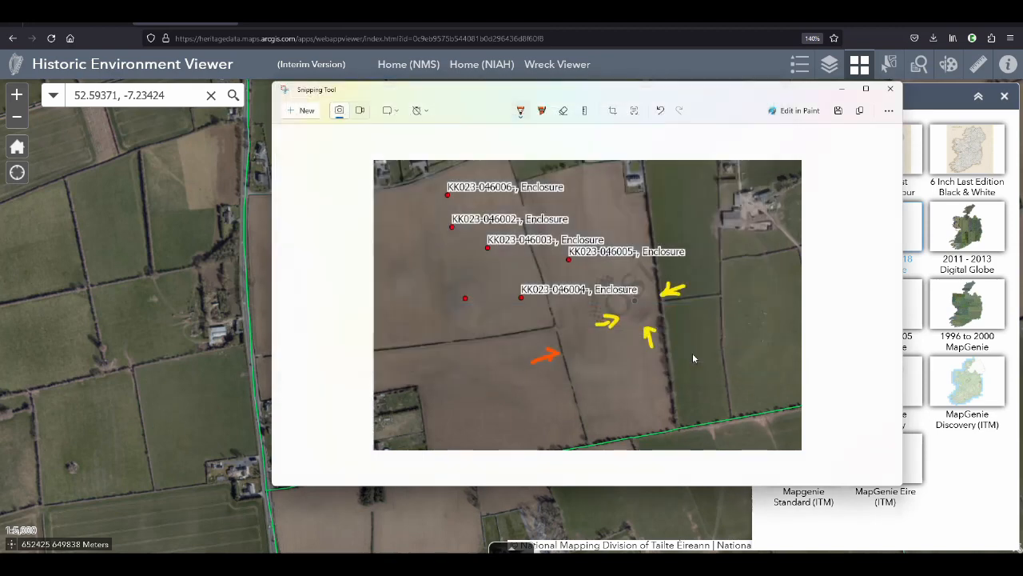
click(888, 90)
Set the basemap to 2011 - 2013 Digital Globe, snip the same fields and open the capture in Snipping Tool
click(969, 236)
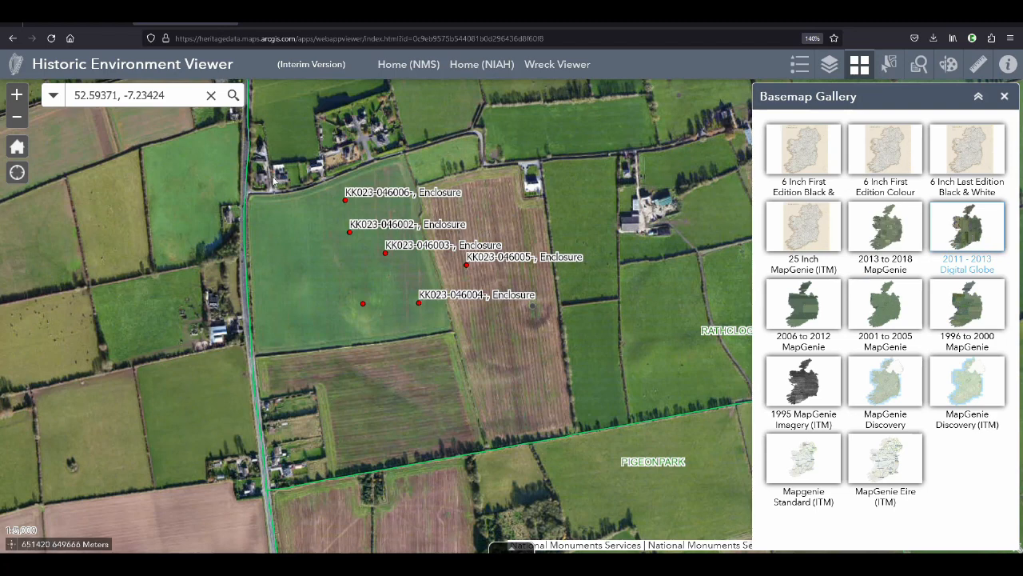
key(super+shift+s)
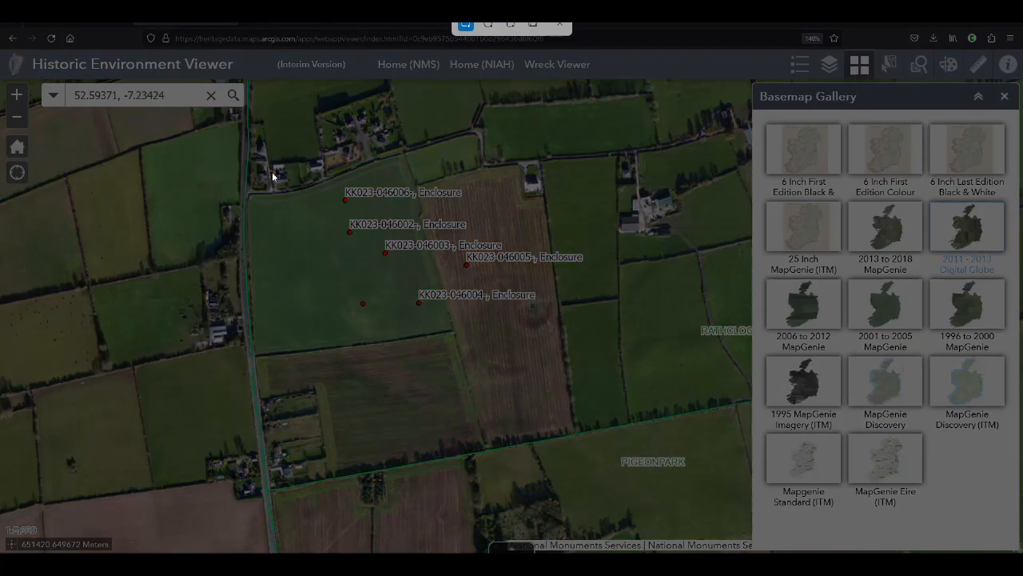
drag(272, 171, 689, 436)
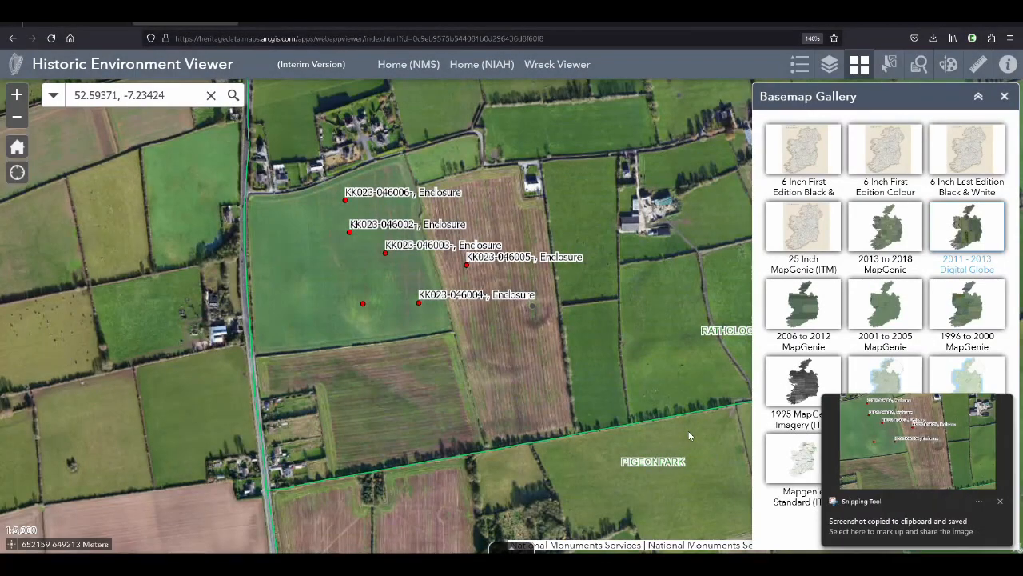
click(889, 457)
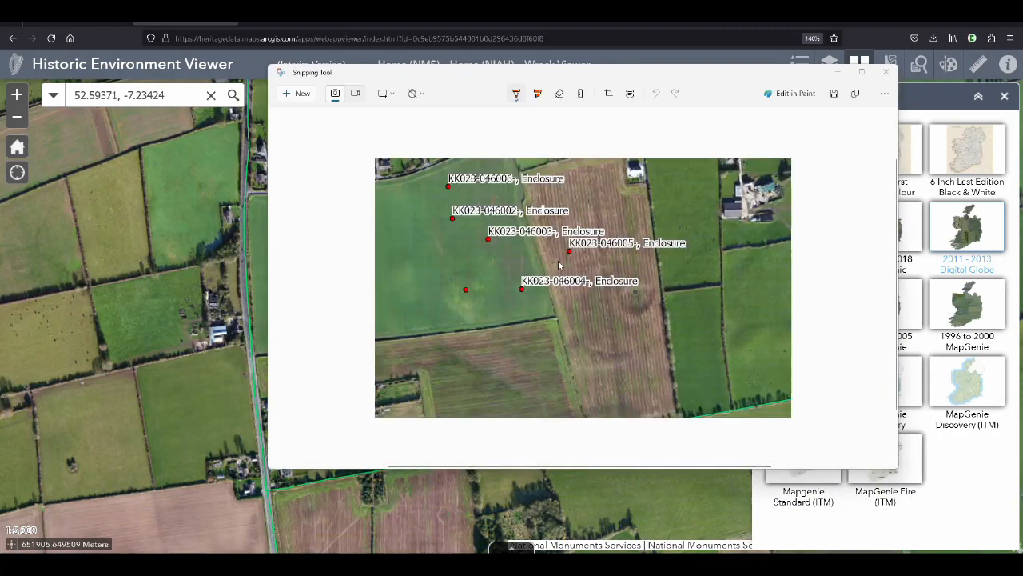
Circle the small round crop mark near the eastern field boundary with the yellow highlighter
click(539, 96)
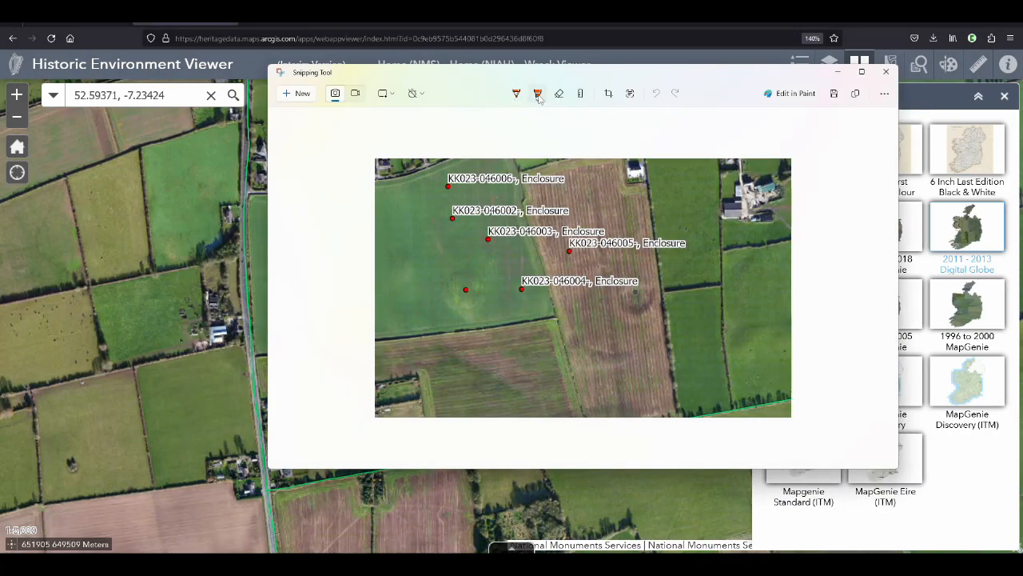
click(539, 96)
click(470, 143)
mouse_move(620, 310)
mouse_down()
mouse_move(623, 283)
mouse_move(648, 279)
mouse_move(659, 304)
mouse_up()
key(ctrl+z)
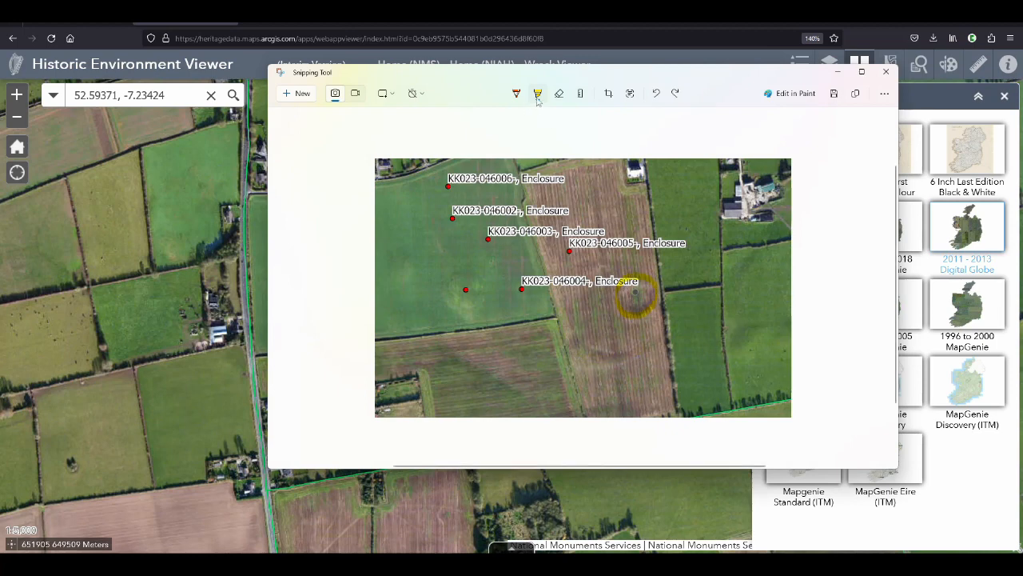
Outline the larger curved mark around and southwest of the yellow circle with the orange highlighter
click(537, 96)
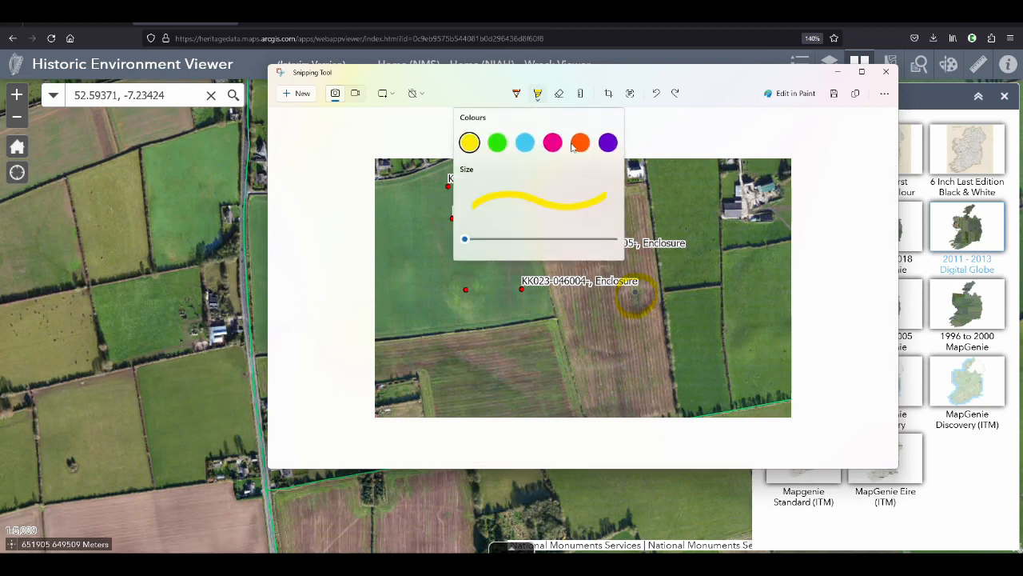
click(636, 357)
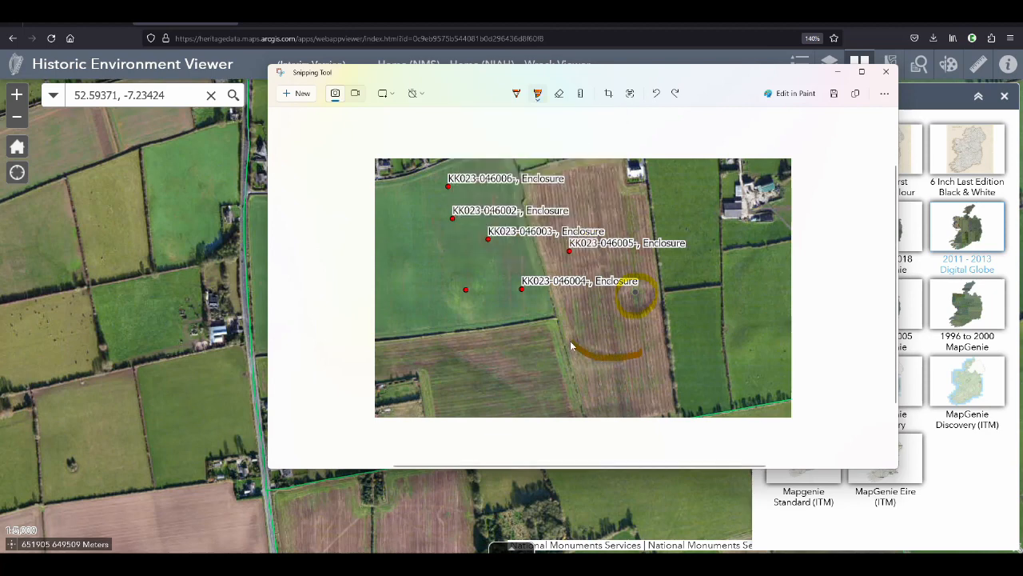
mouse_move(571, 345)
mouse_down()
mouse_move(561, 326)
mouse_move(582, 277)
mouse_move(609, 263)
mouse_move(651, 278)
mouse_up()
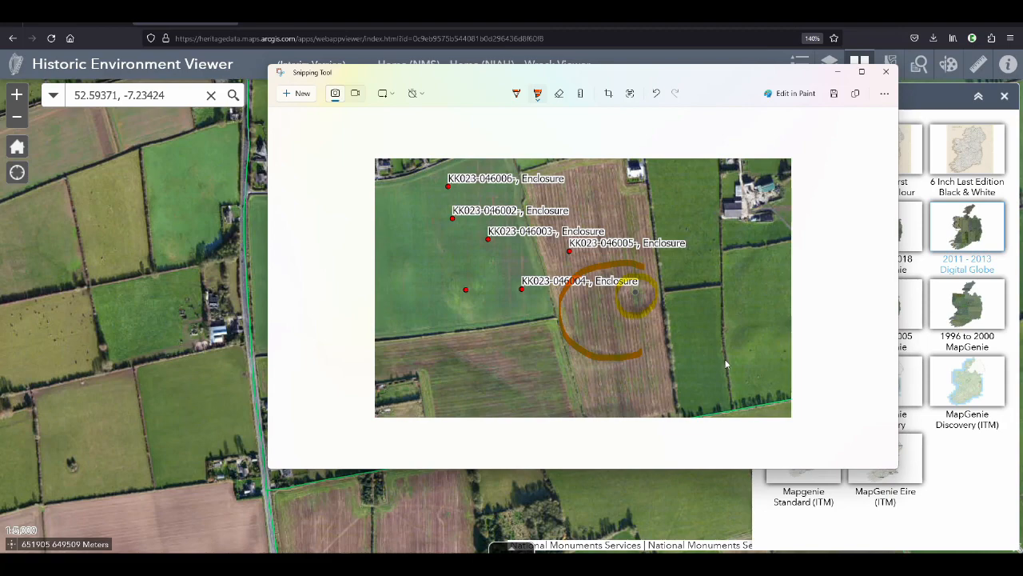
Start saving the annotated snip into the "2023-12-07 Rathclogh enclosures" folder and trim its default file name to the date 2023-12-07
click(834, 93)
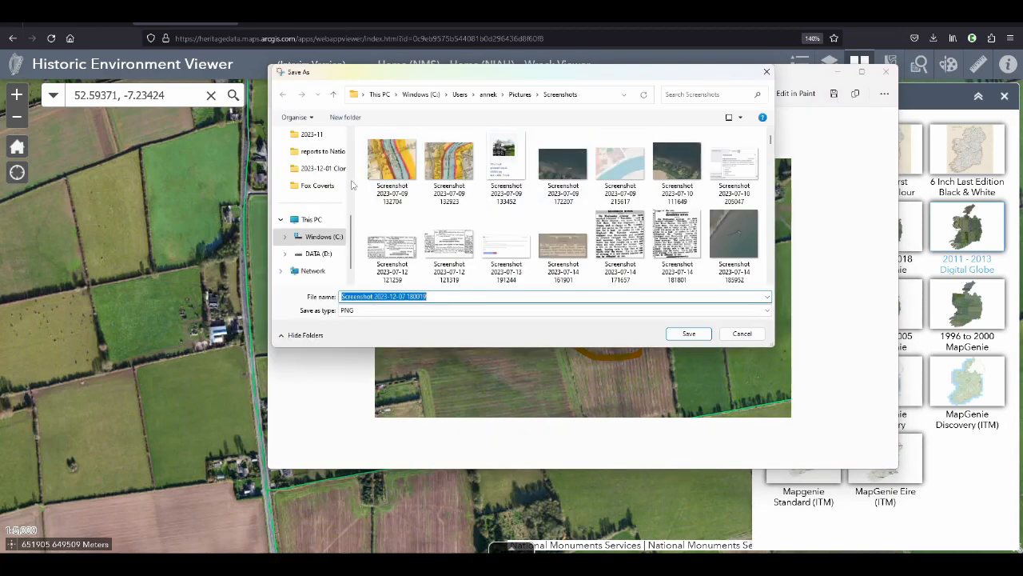
click(320, 151)
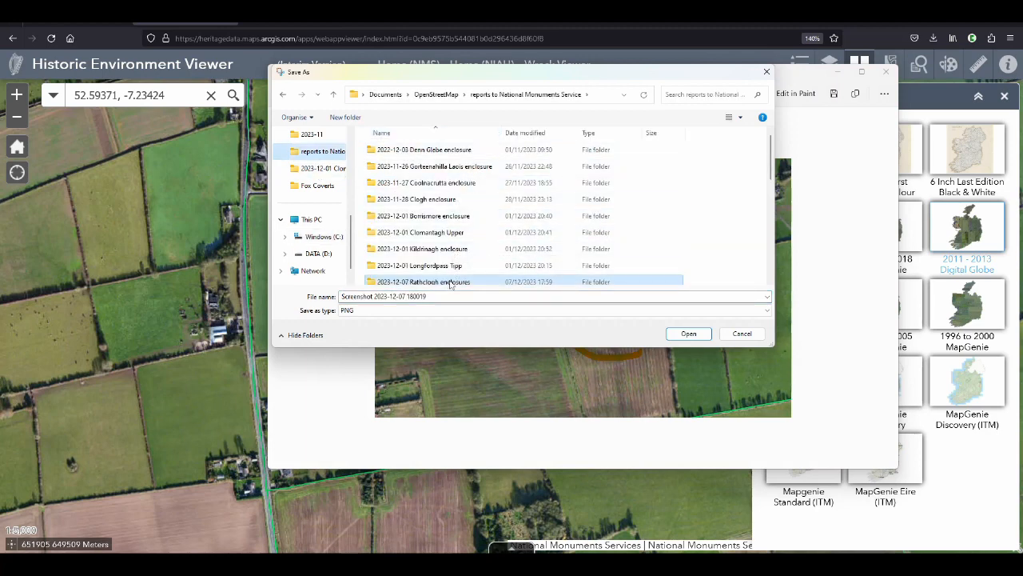
double_click(450, 281)
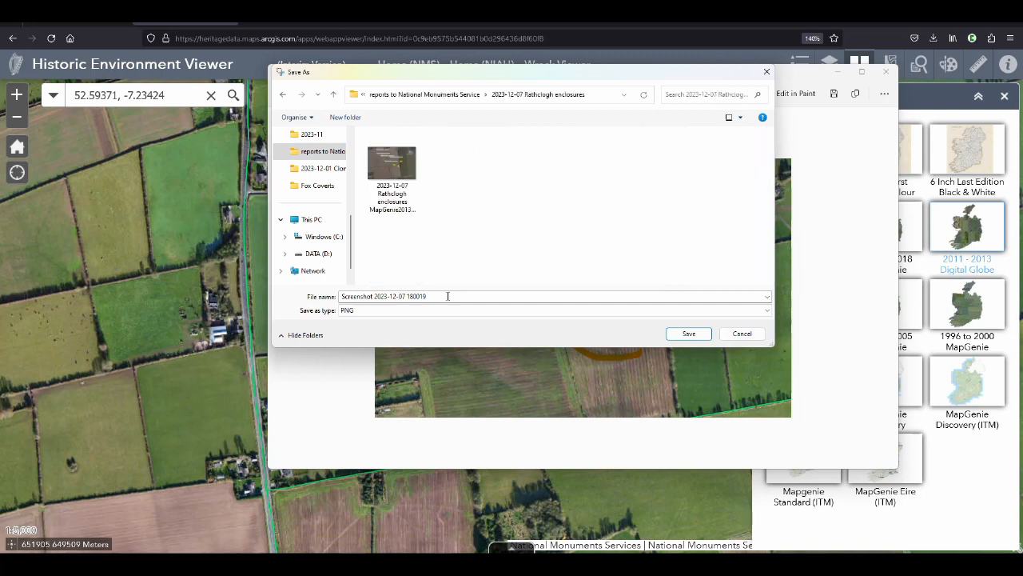
click(373, 296)
click(374, 296)
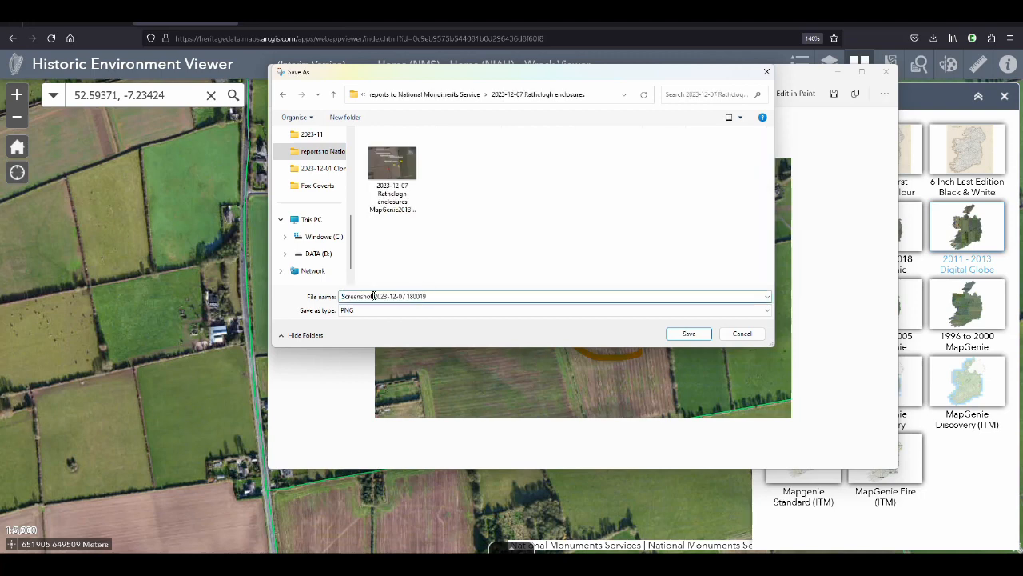
double_click(373, 296)
key(BackSpace)
double_click(377, 296)
key(BackSpace)
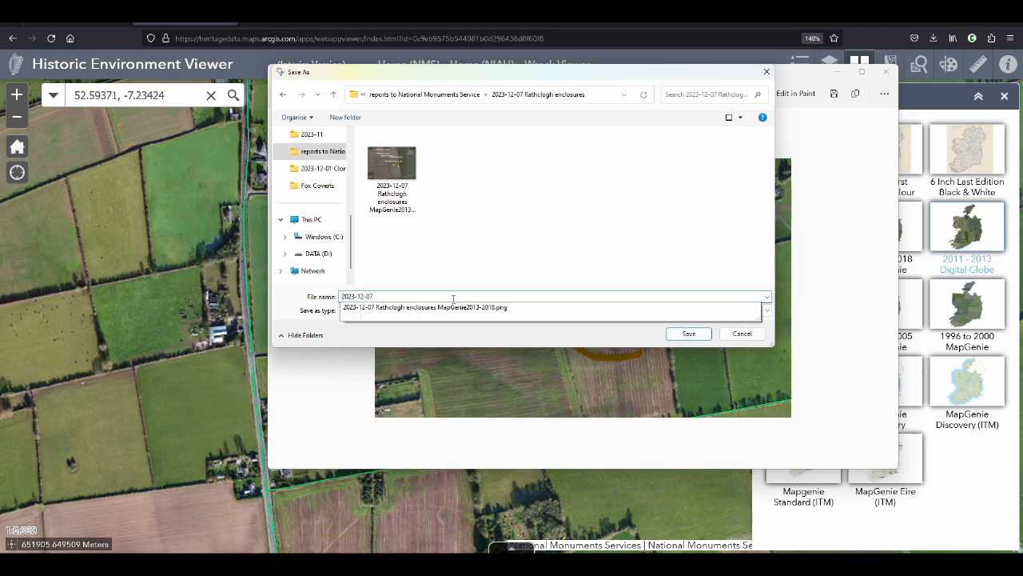
Complete the file name as "2023-12-07 Rathclogh enclosures DigitalGlobe", save the snip as PNG and close Snipping Tool
text(Rathclogh enclosures Digit)
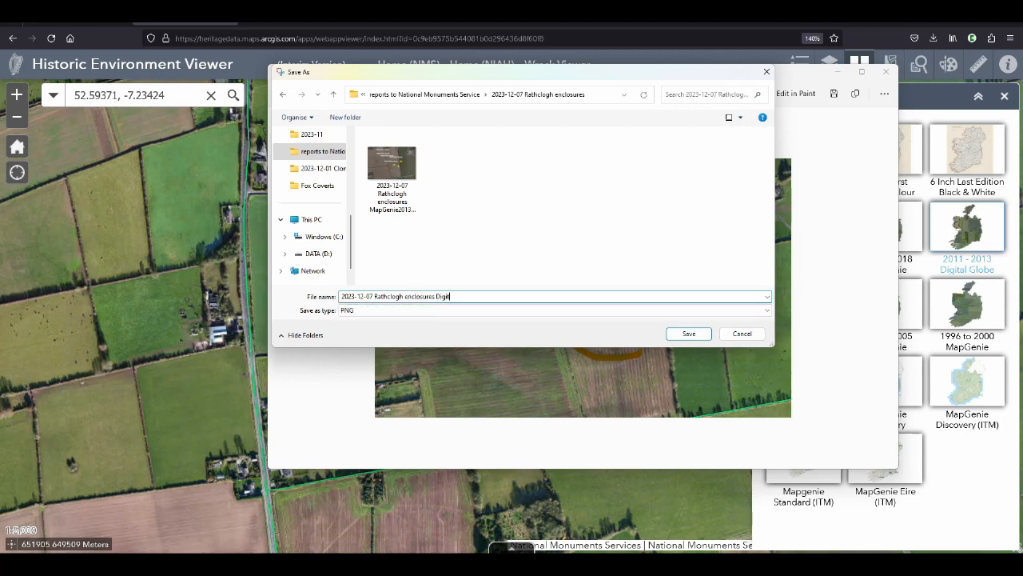
text(alGlobe)
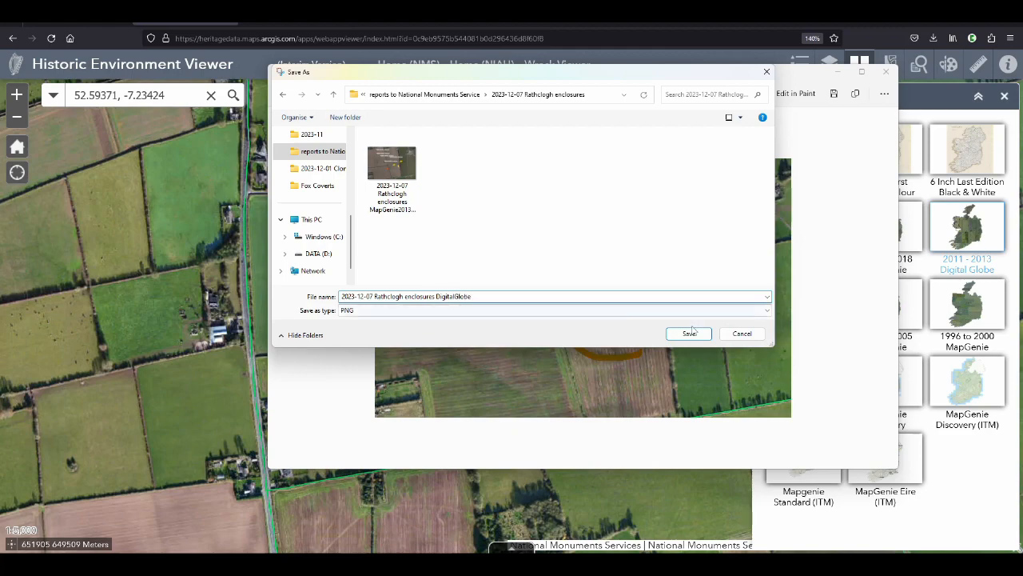
click(692, 334)
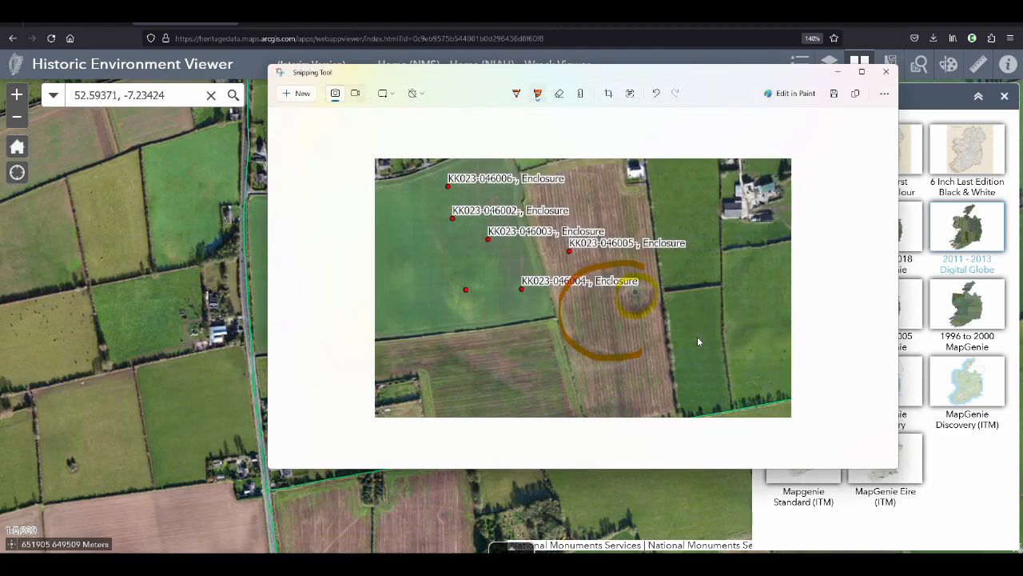
click(886, 71)
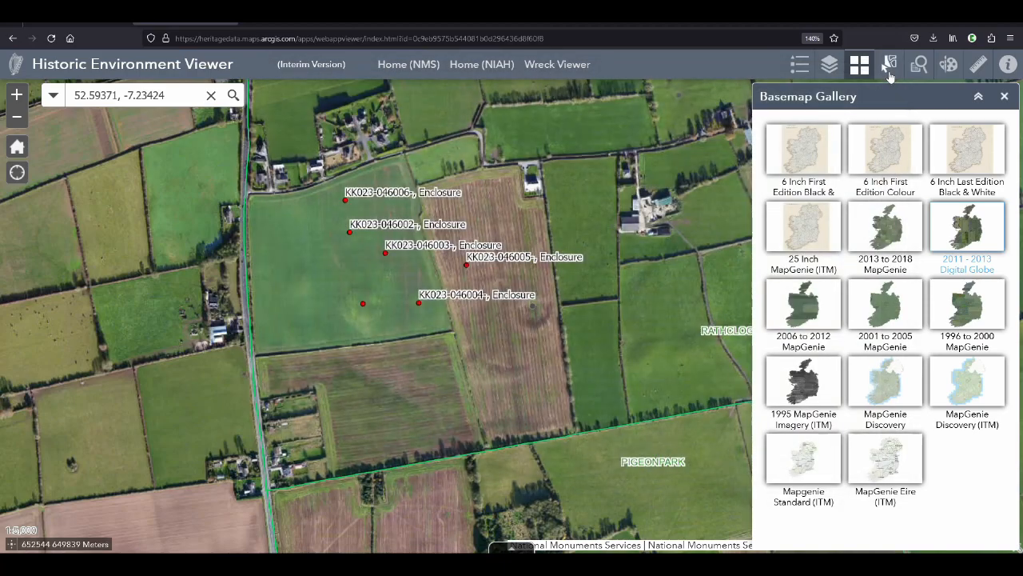
Switch to Google Maps, snip the satellite view of the crop mark field with its neighbouring fields, and dismiss the capture notification
click(617, 17)
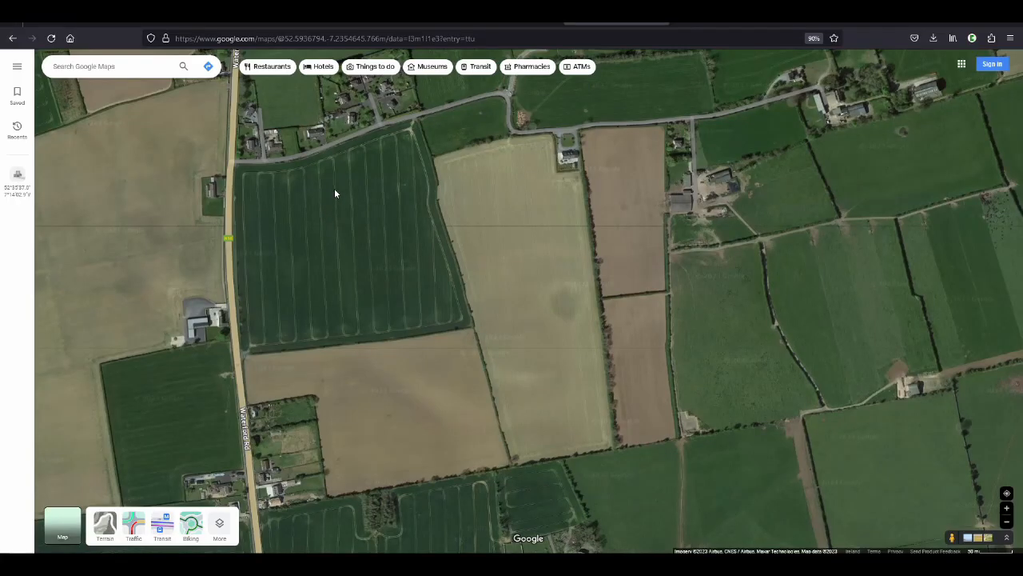
key(super+shift+s)
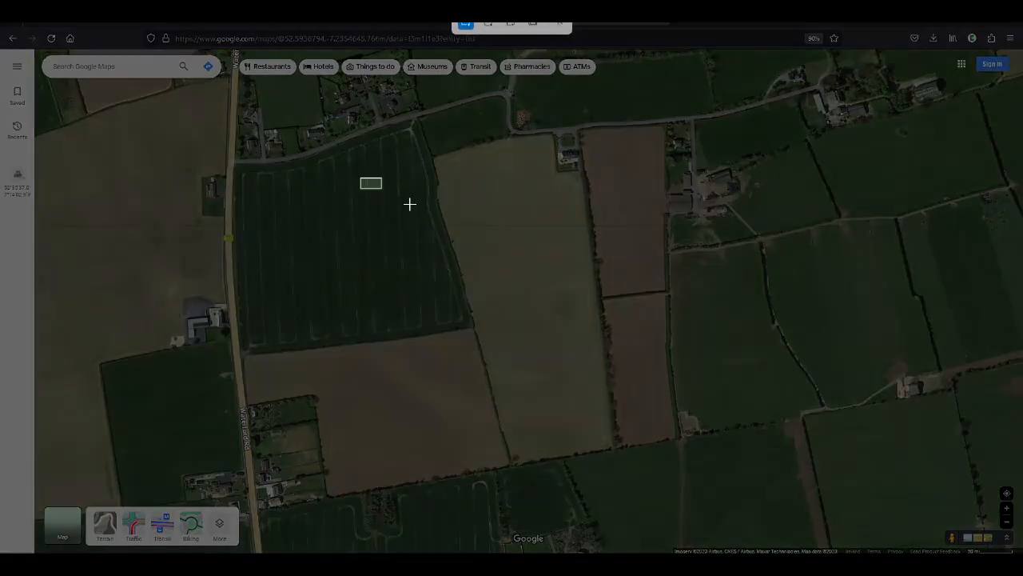
drag(361, 177, 697, 419)
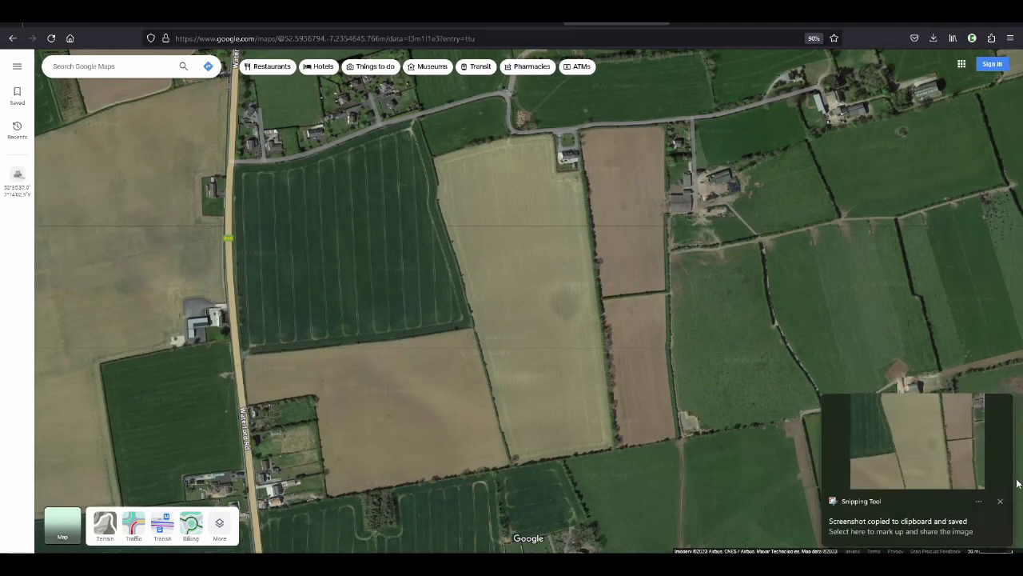
click(1000, 502)
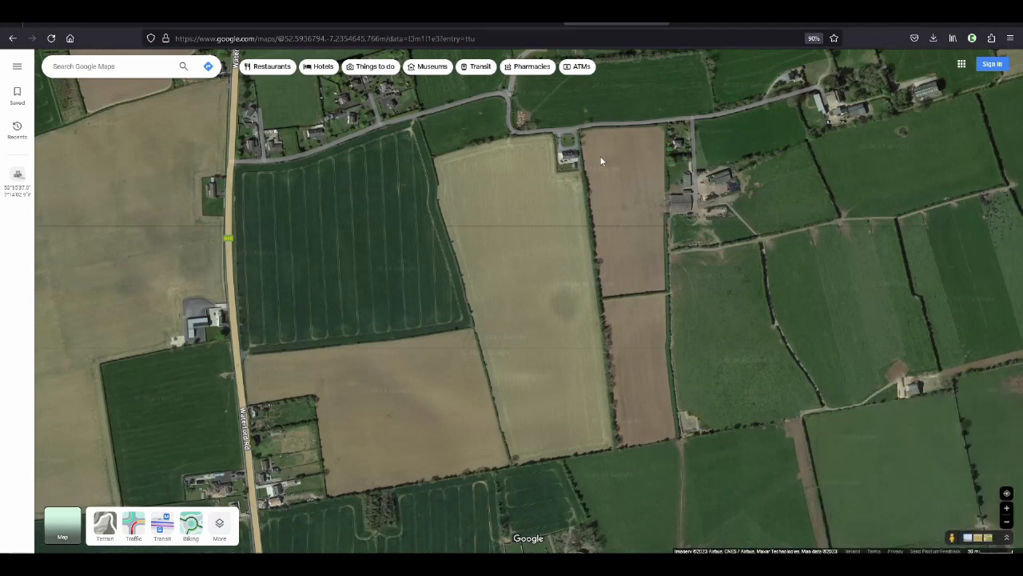
Switch to OpenStreetMap, clear the search results and open the fields east of Waterford Road in the map editor
click(698, 25)
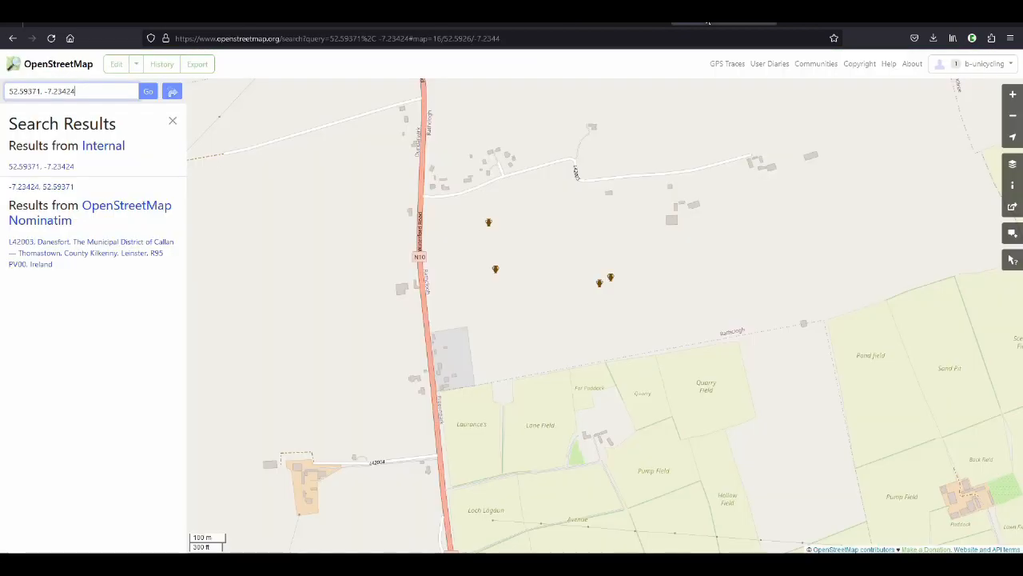
scroll(631, 268, up, 1)
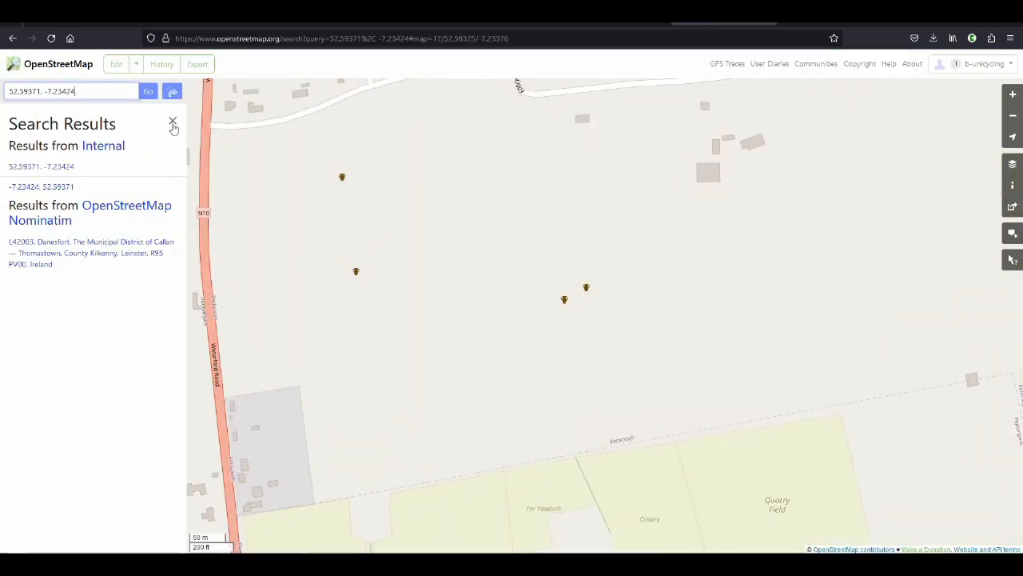
click(173, 121)
drag(376, 337, 572, 365)
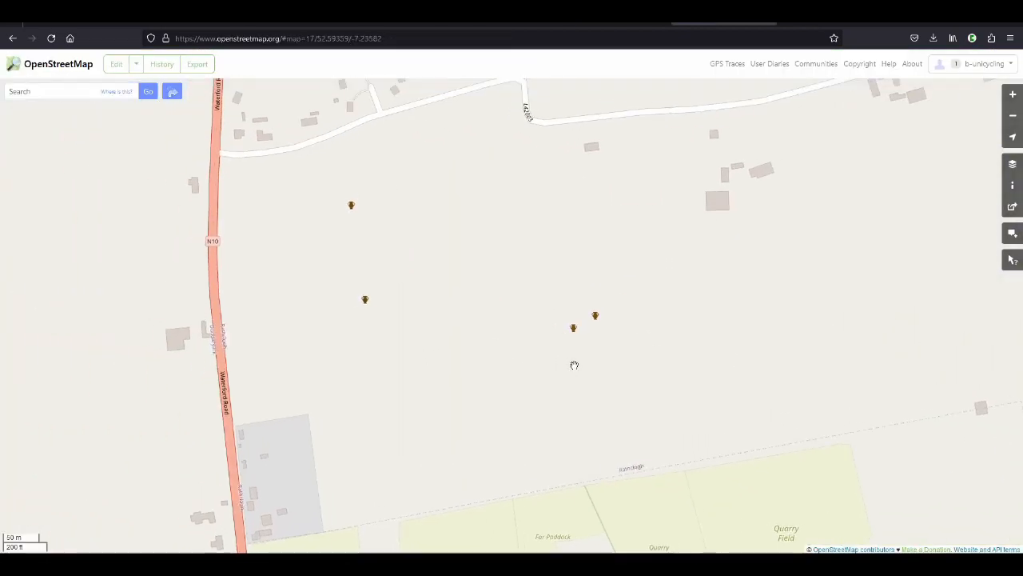
click(118, 65)
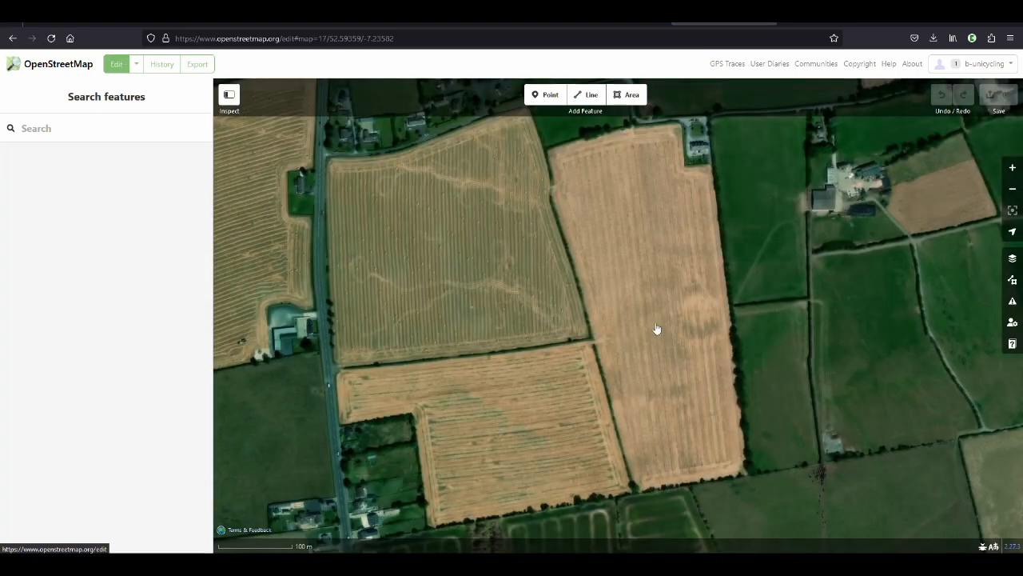
click(1014, 258)
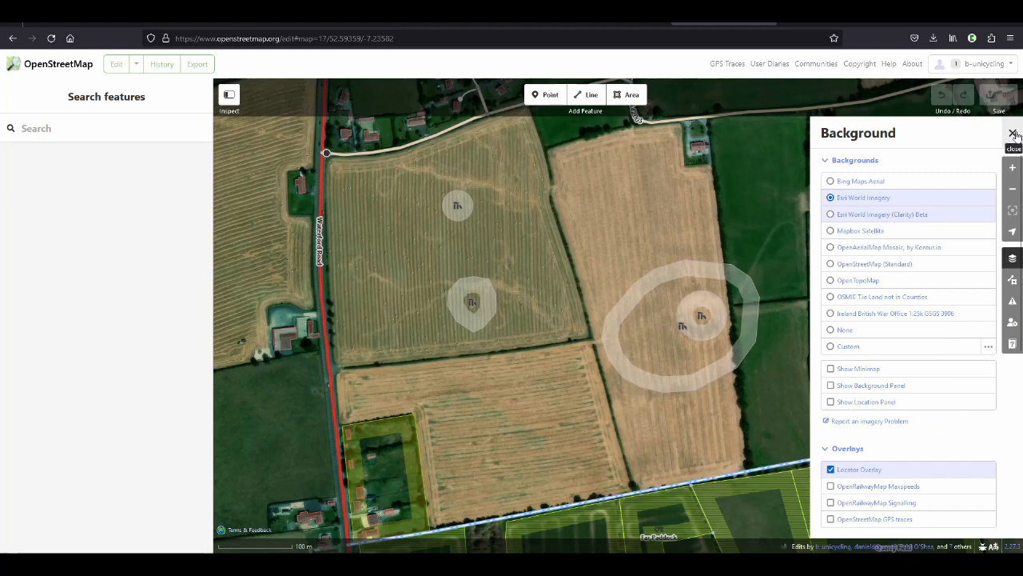
drag(751, 202, 710, 203)
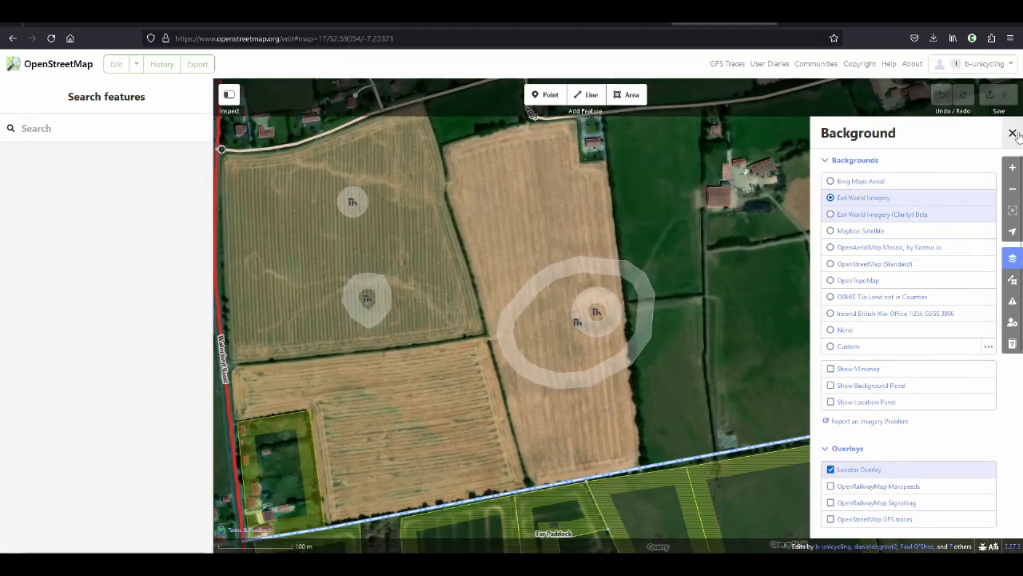
click(1013, 132)
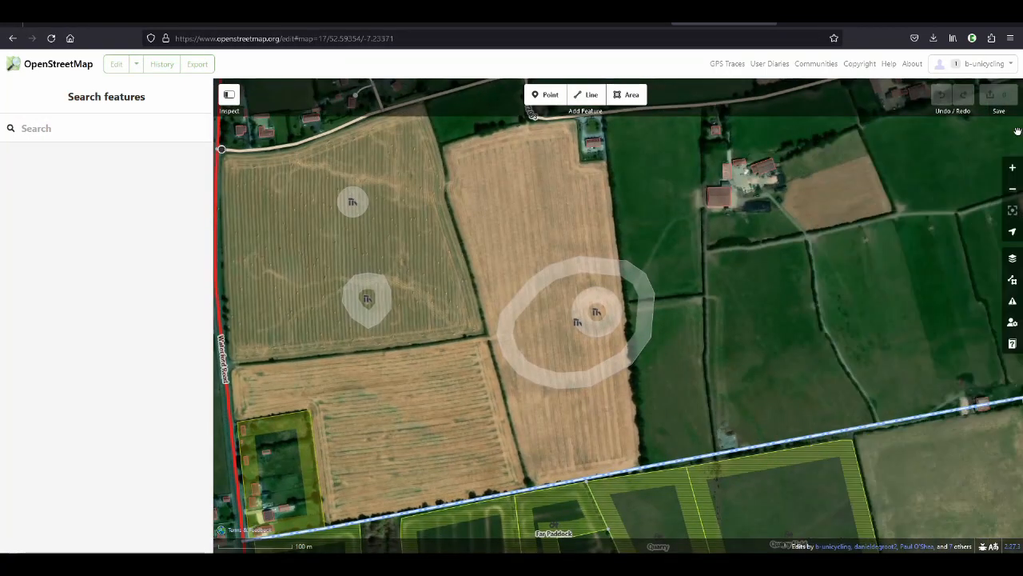
Set the editor background to Bing Maps Aerial and hide the OpenStreetMap Data layer
click(1013, 260)
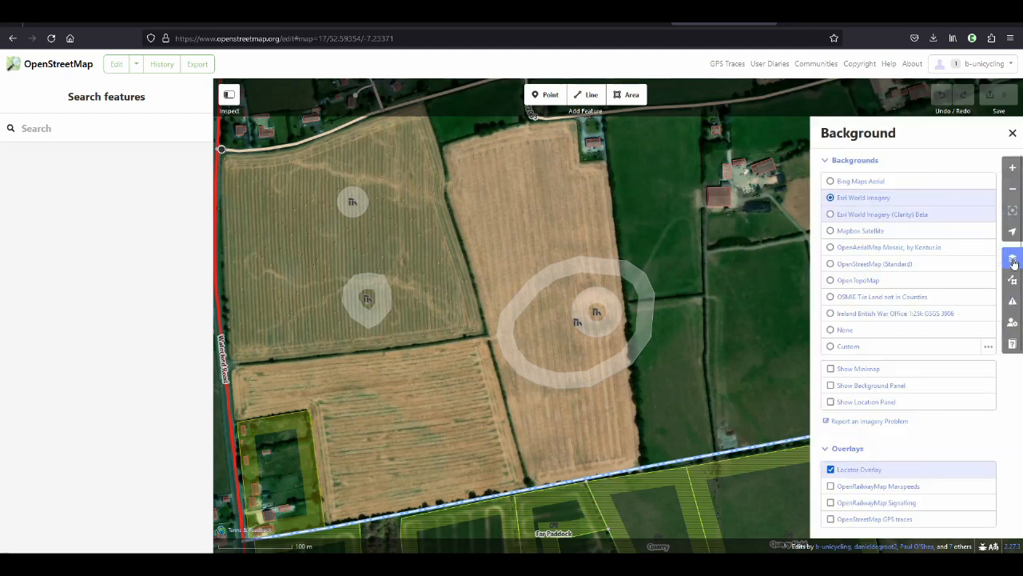
click(878, 182)
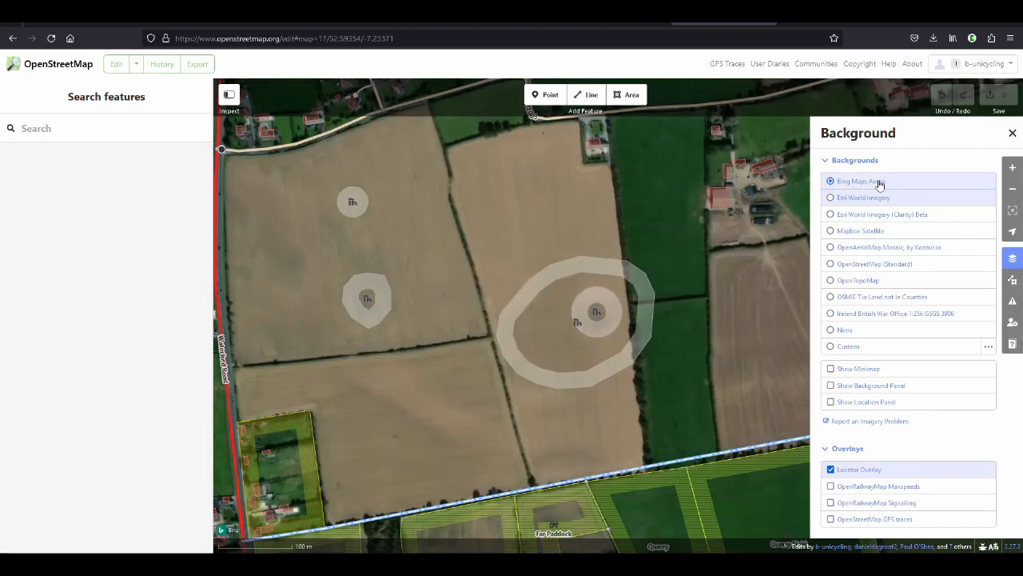
click(1013, 281)
click(831, 181)
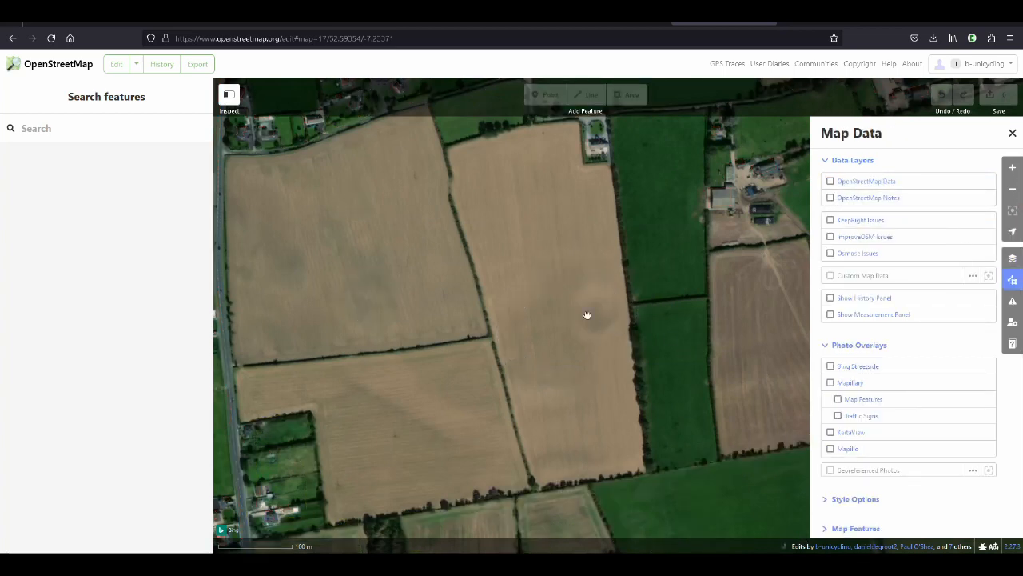
Set the Historic Environment Viewer basemap to 2013 to 2018 MapGenie, and return to the OpenStreetMap editor
click(186, 23)
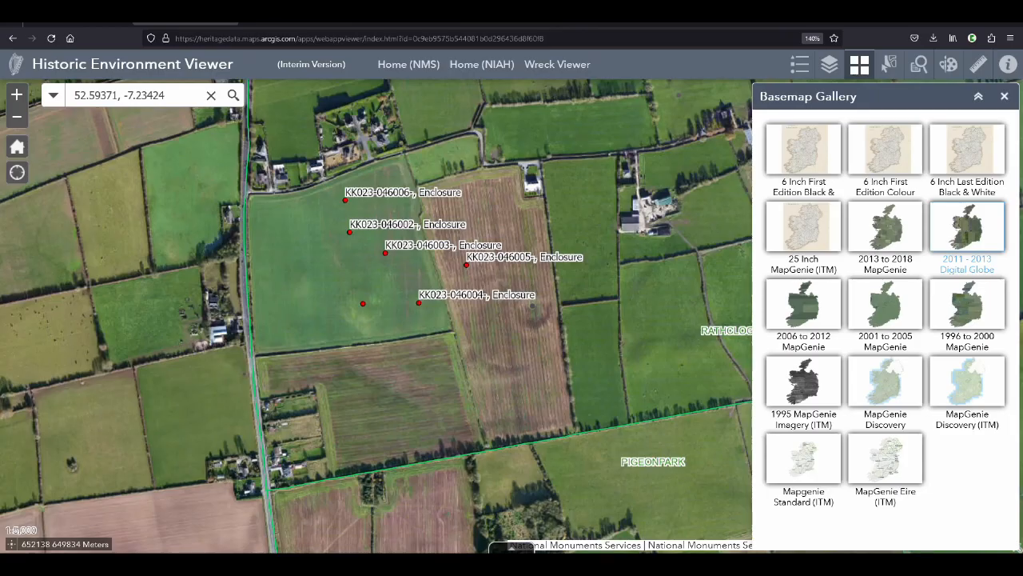
click(889, 238)
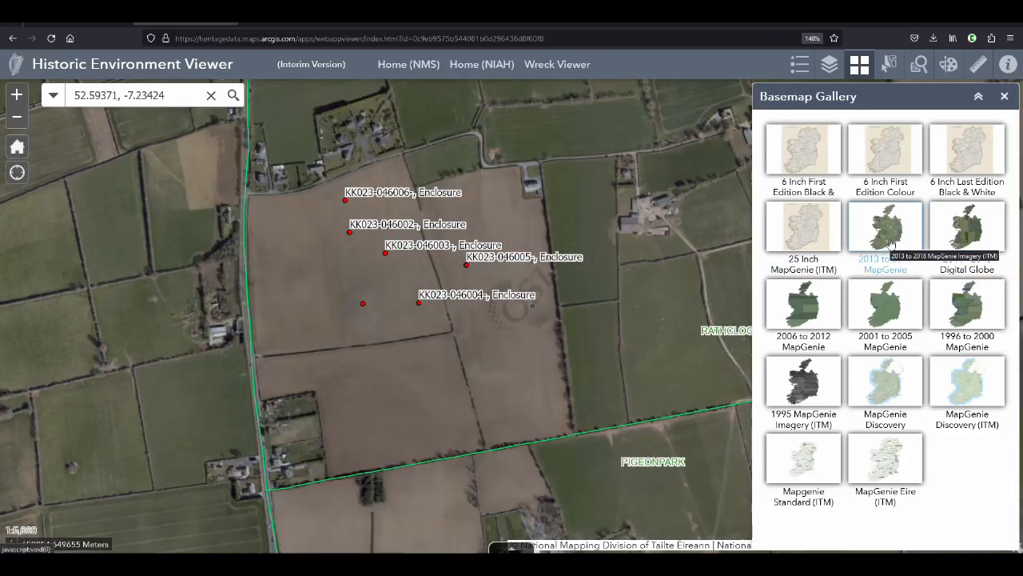
click(707, 22)
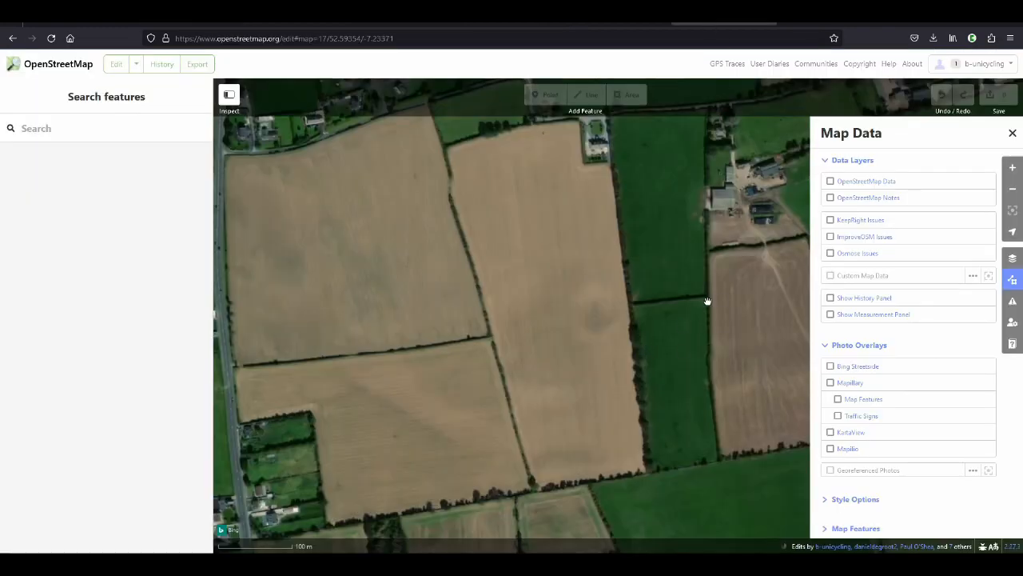
Compare the crop mark field in the editor's Bing imagery with the same field in Google Maps
drag(708, 301, 688, 313)
click(614, 23)
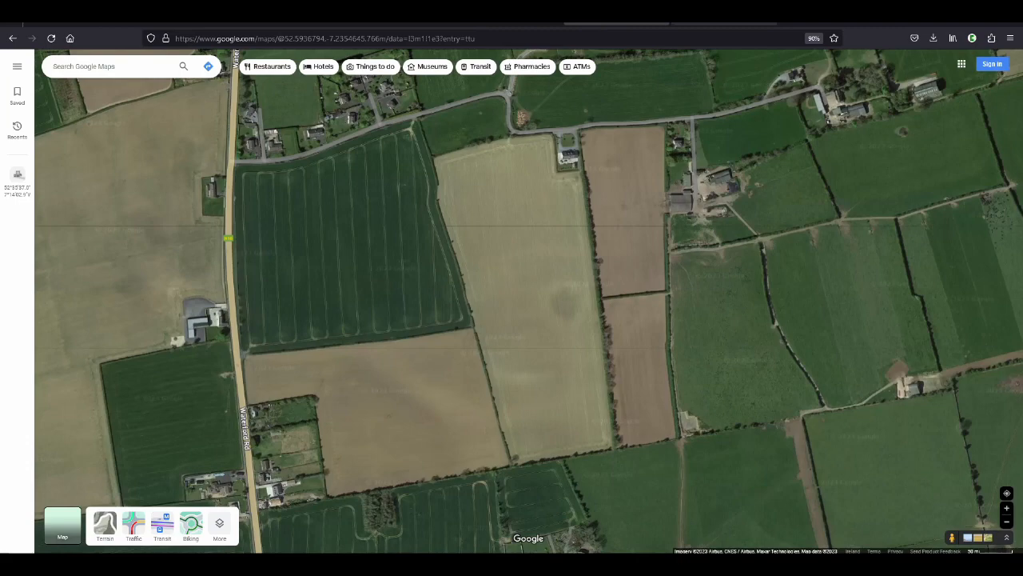
click(704, 24)
click(615, 24)
Return to the OpenStreetMap editor and set its background to Esri World Imagery
click(735, 23)
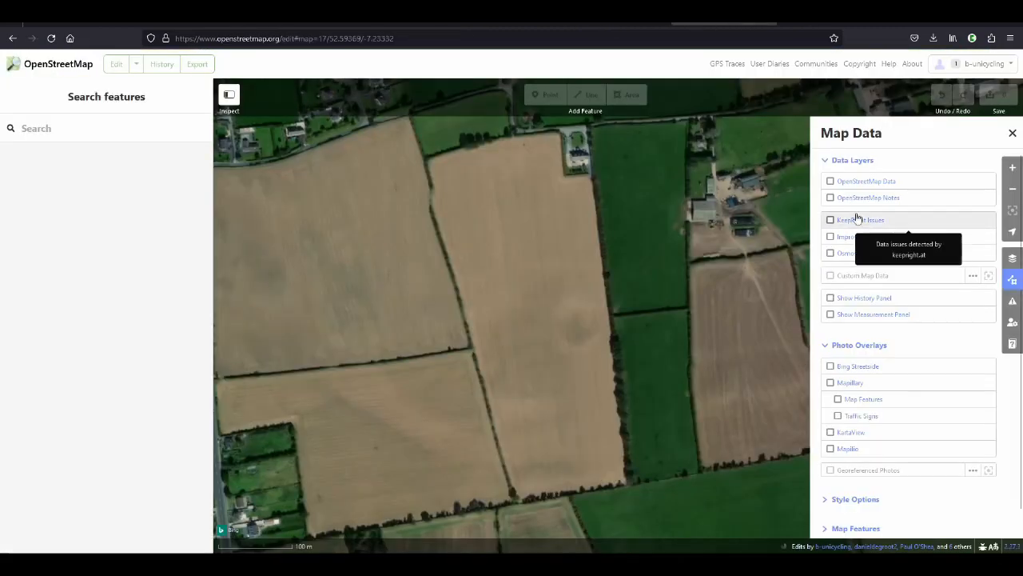
click(1012, 257)
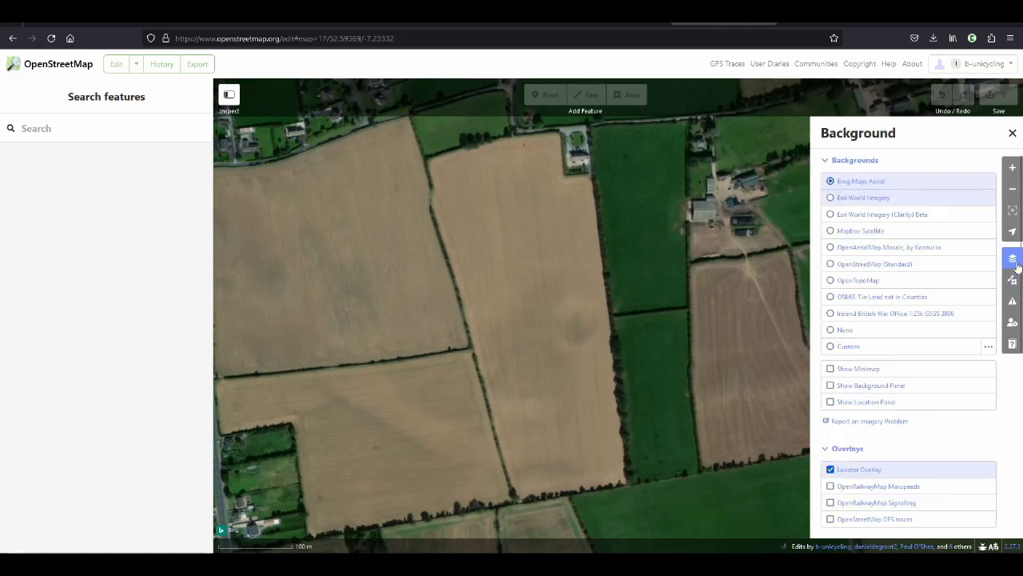
click(884, 206)
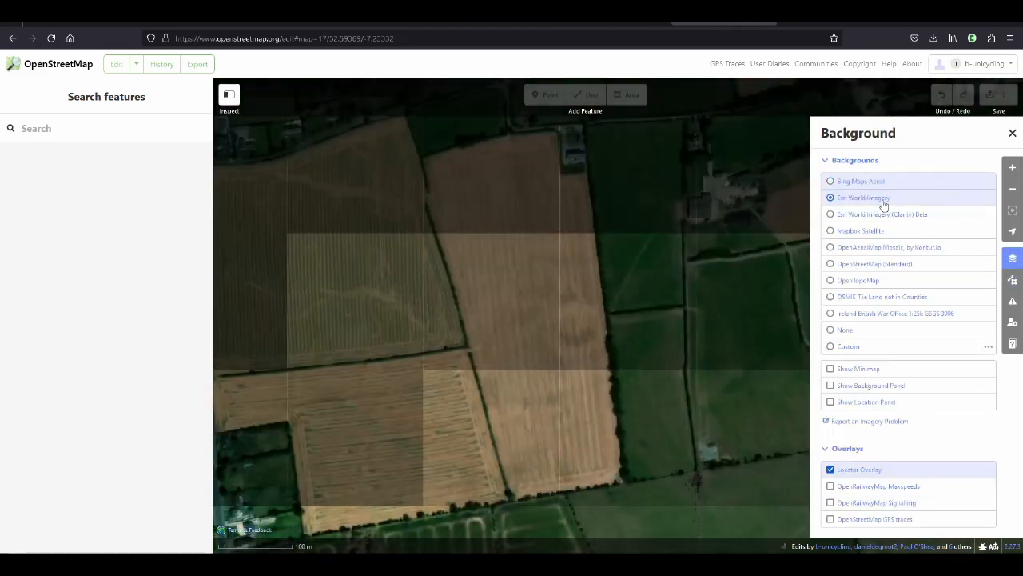
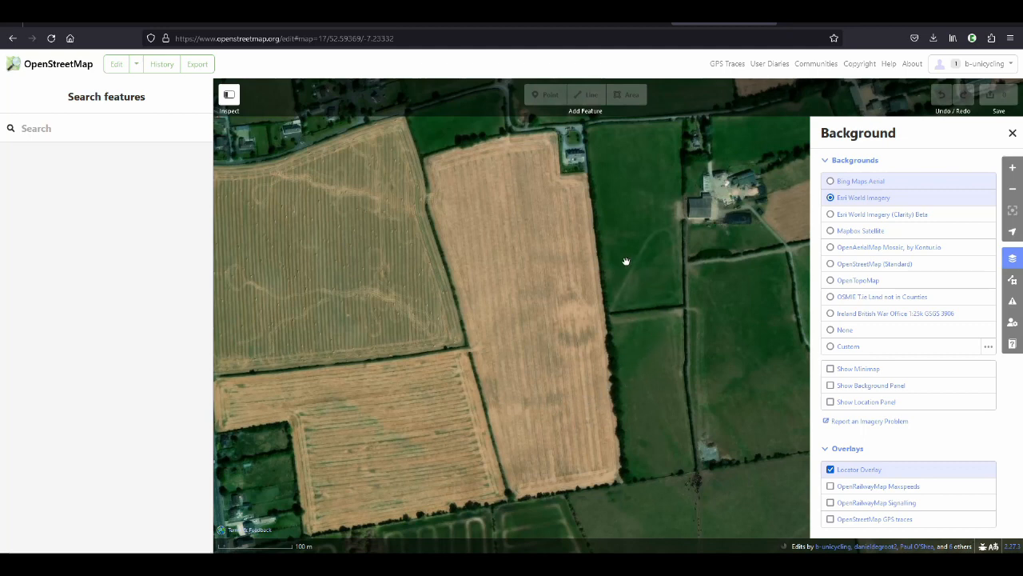
Compare the crop mark field in Esri World Imagery (Clarity) Beta, Mapbox Satellite and OpenAerialMap Mosaic backgrounds, and return to Esri World Imagery
click(924, 216)
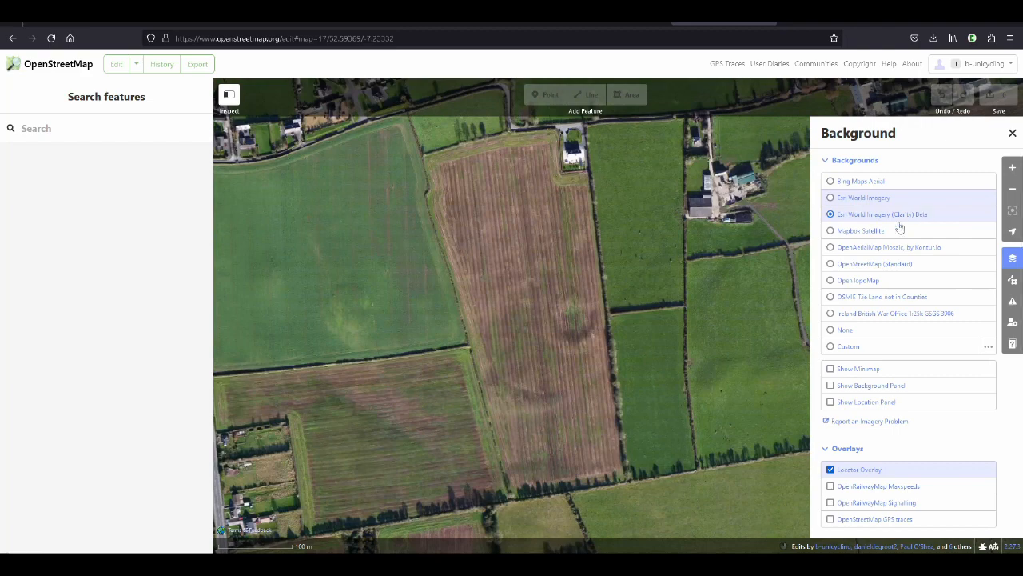
click(880, 232)
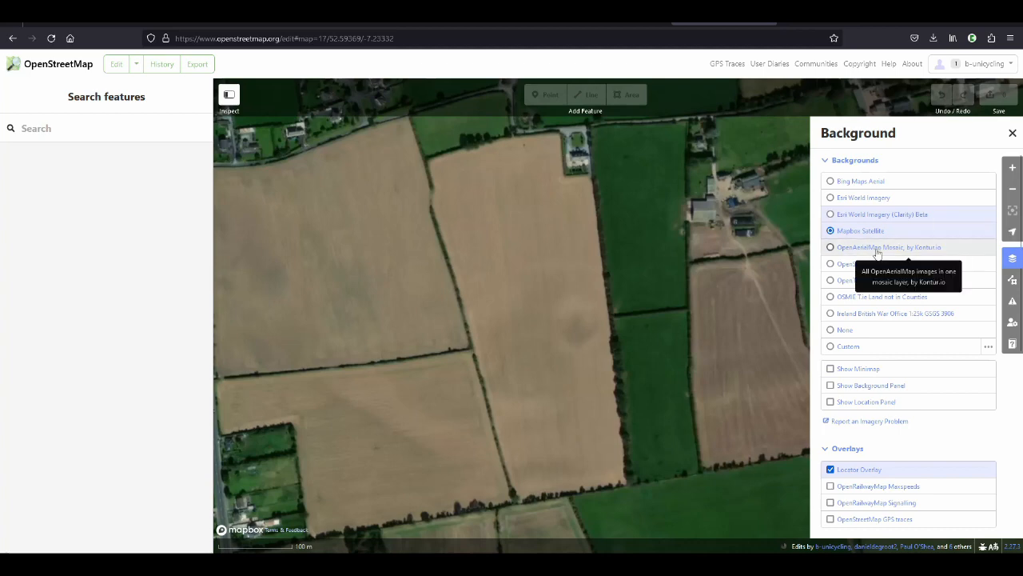
click(876, 248)
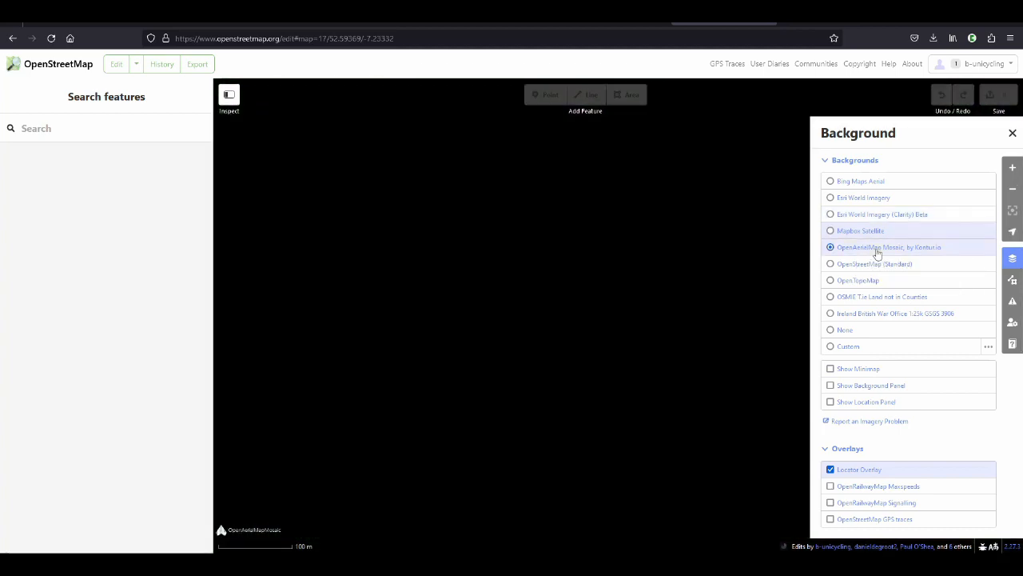
click(879, 203)
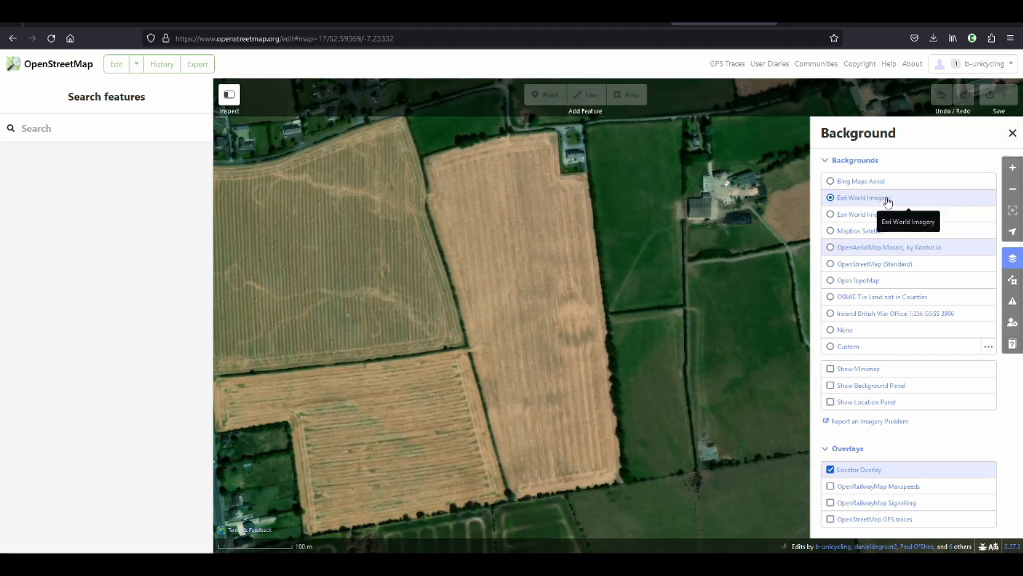
Show the OpenStreetMap Data layer and select the outer oval archaeological site around the crop mark
click(1013, 279)
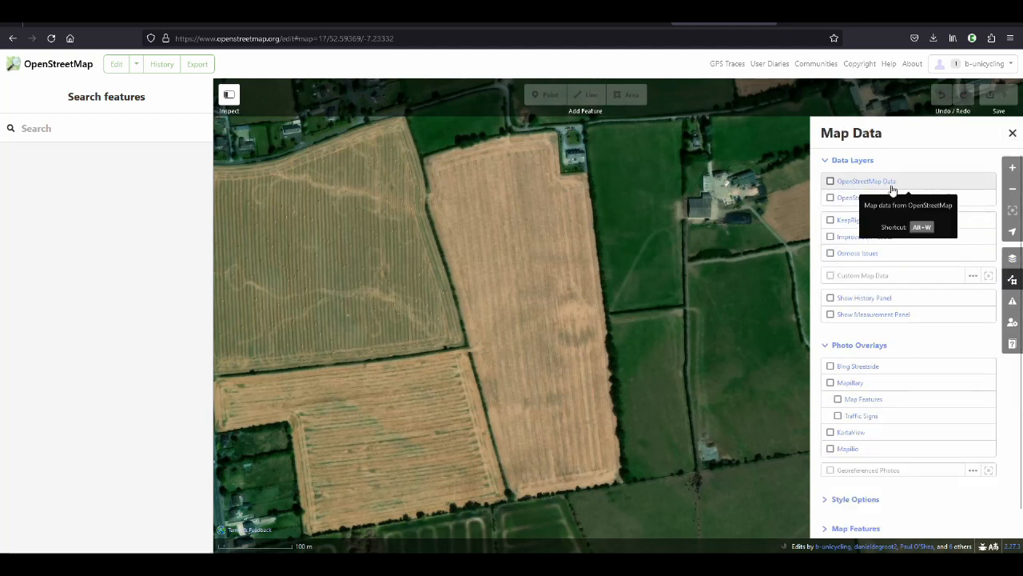
click(889, 186)
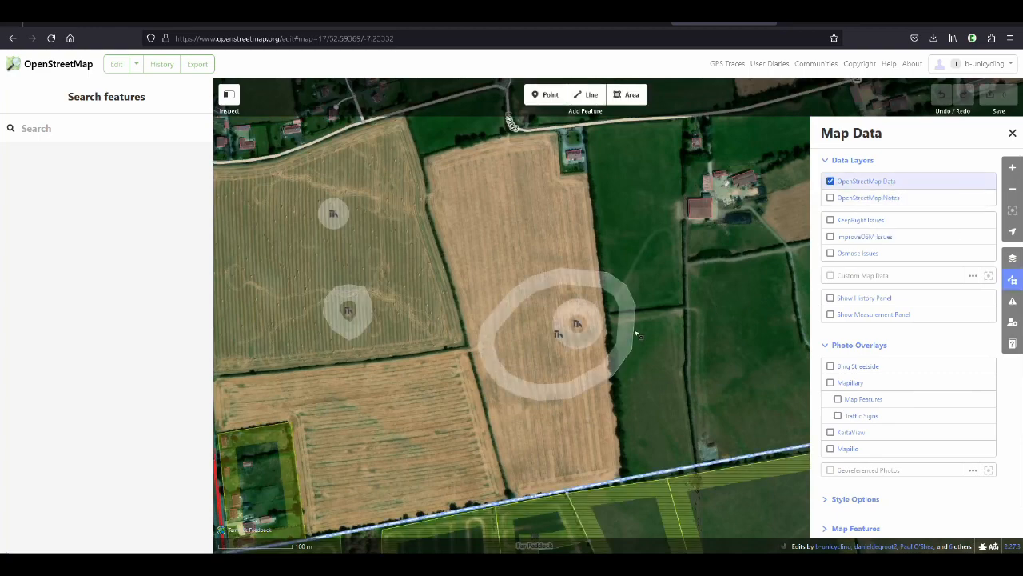
click(636, 334)
Insert "discovered by" and the mapper's username into the oval site's note, between "might be a site," and "not reported yet"
scroll(139, 320, down, 5)
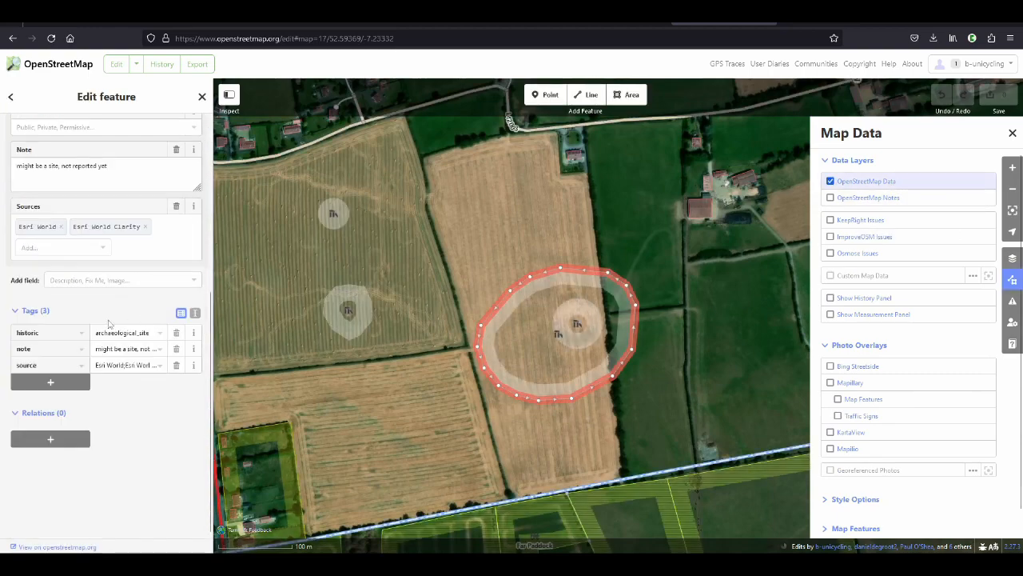
ctrl+scroll(101, 310, up, 6)
scroll(217, 344, down, 4)
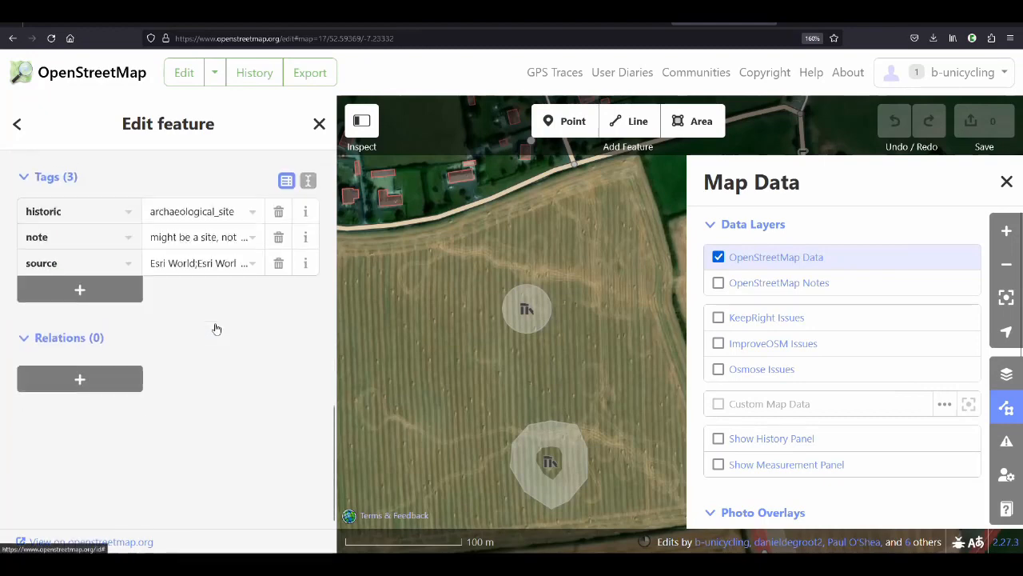
scroll(120, 312, up, 1)
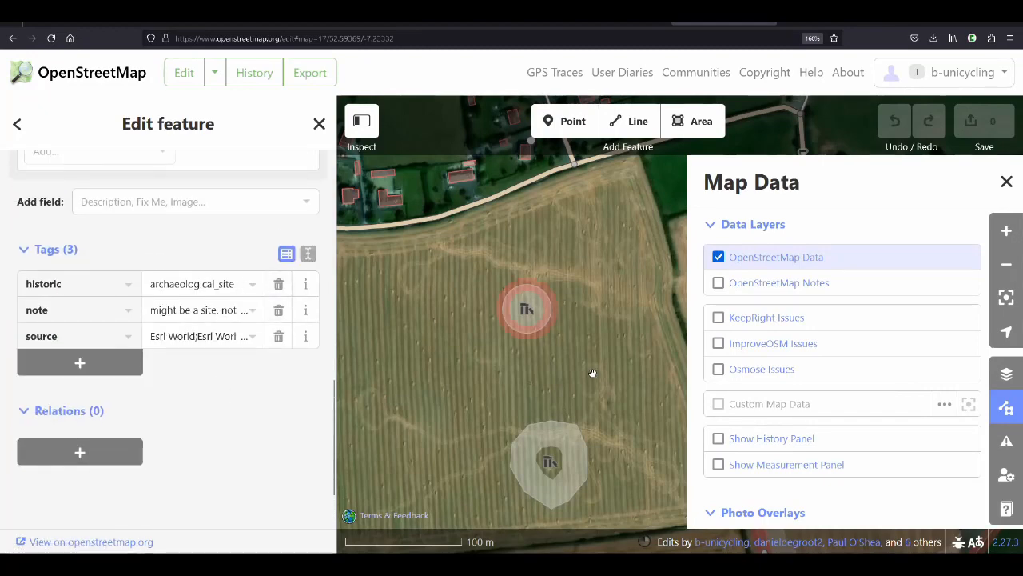
drag(637, 379, 444, 255)
drag(609, 254, 437, 200)
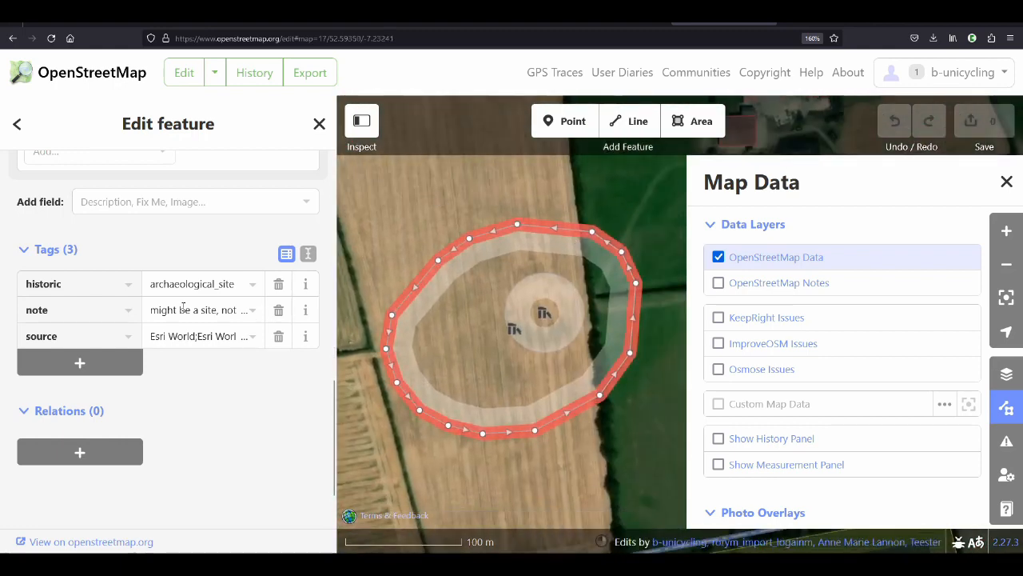
scroll(146, 344, up, 3)
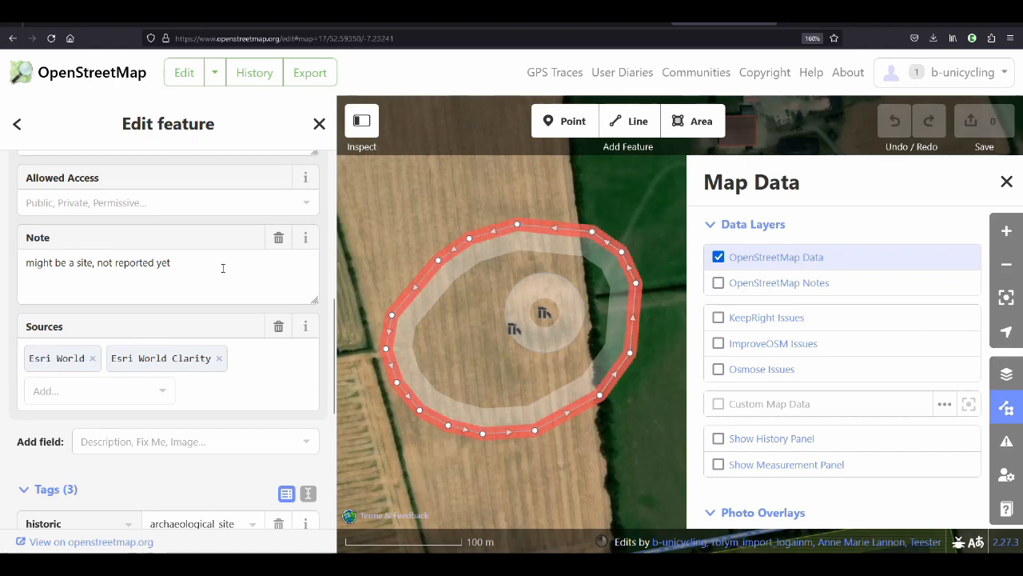
click(98, 264)
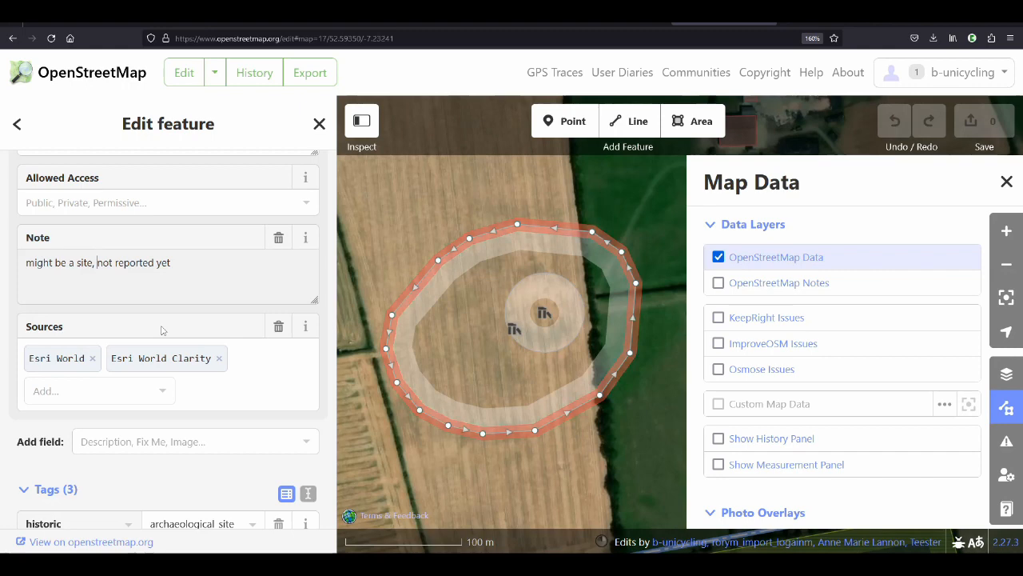
text(discovered)
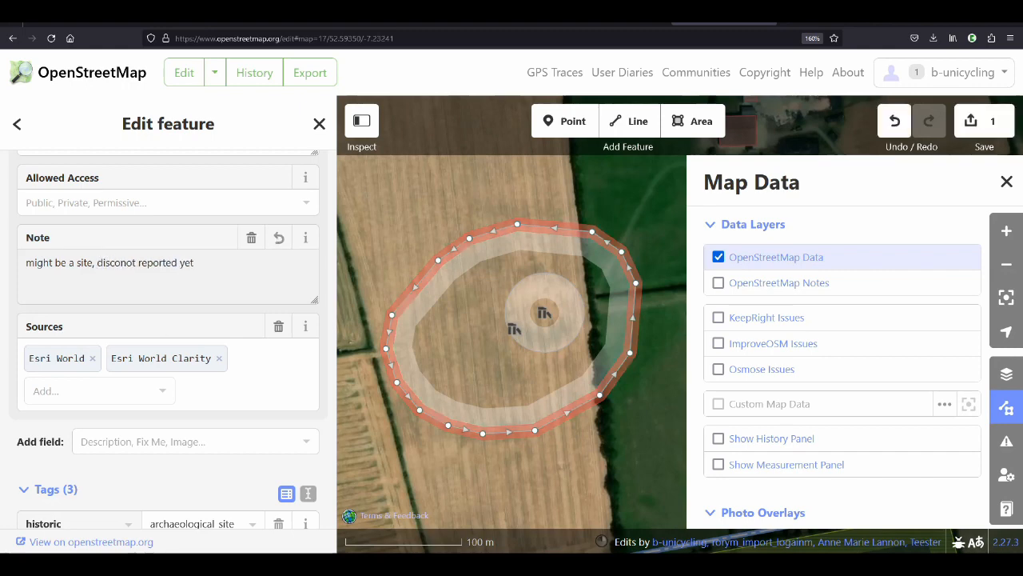
text( by b-)
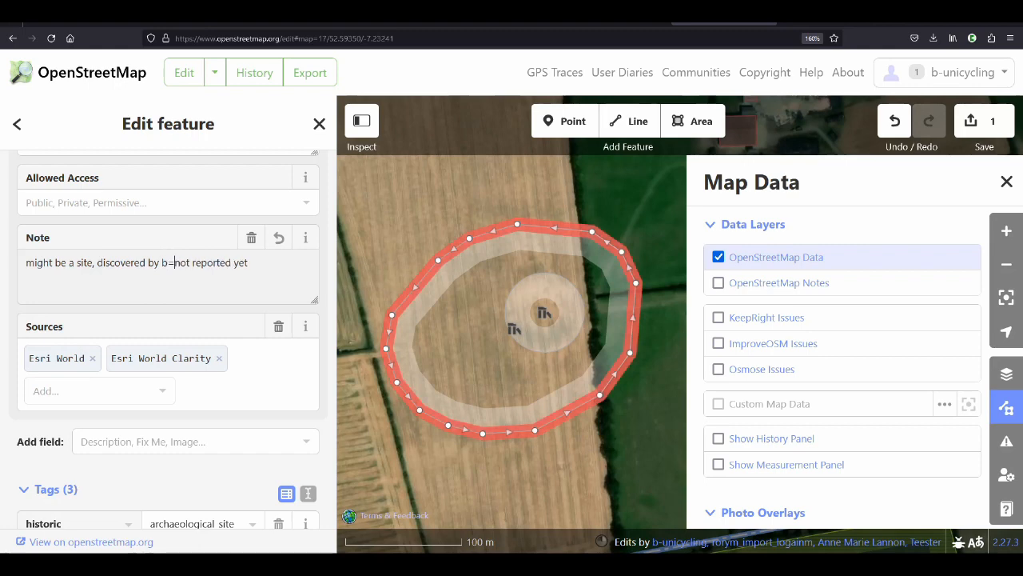
text(unicycling,)
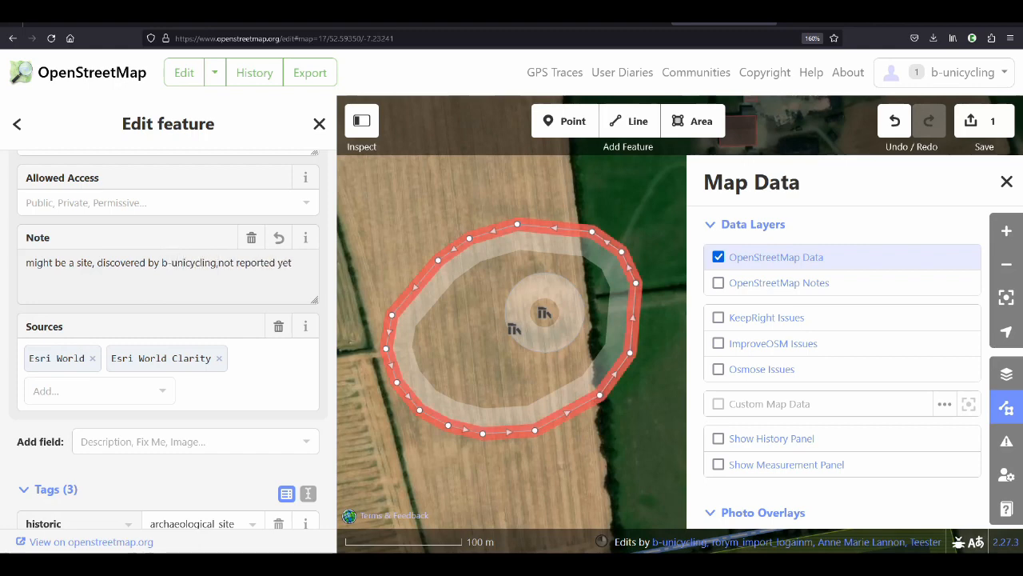
Copy the added discoverer phrase from the oval site's note into the same place in the inner circular site's note
shift+click(97, 262)
key(BackSpace)
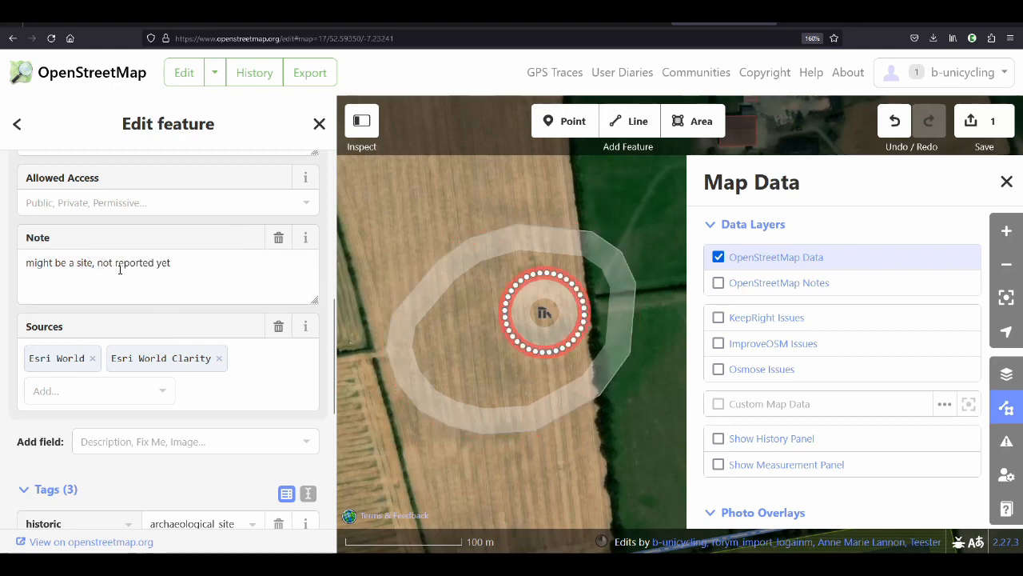
key(ctrl+z)
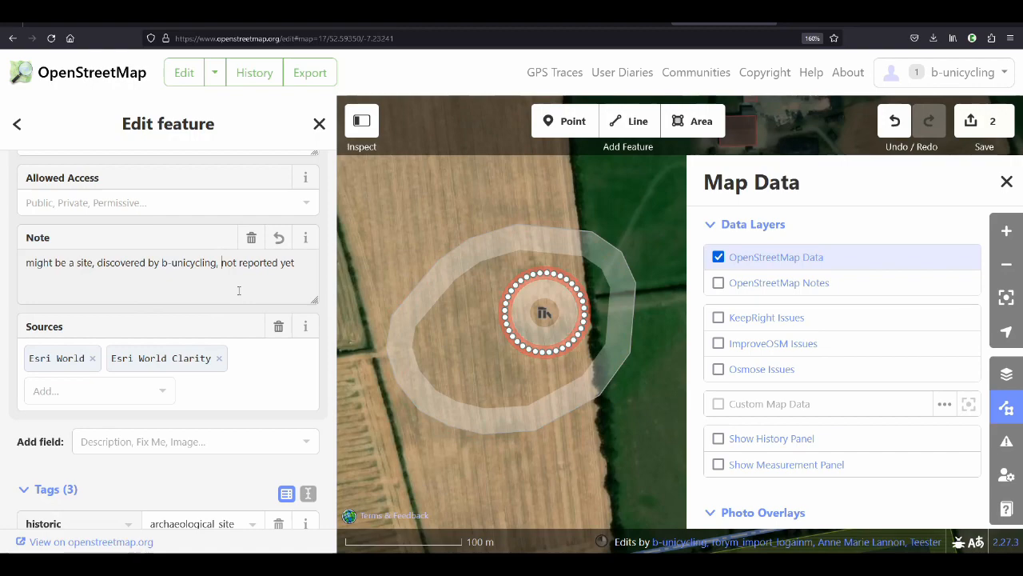
Upload the note edits to OpenStreetMap with the changeset comment "added to note"
scroll(589, 256, down, 1)
scroll(589, 256, down, 1)
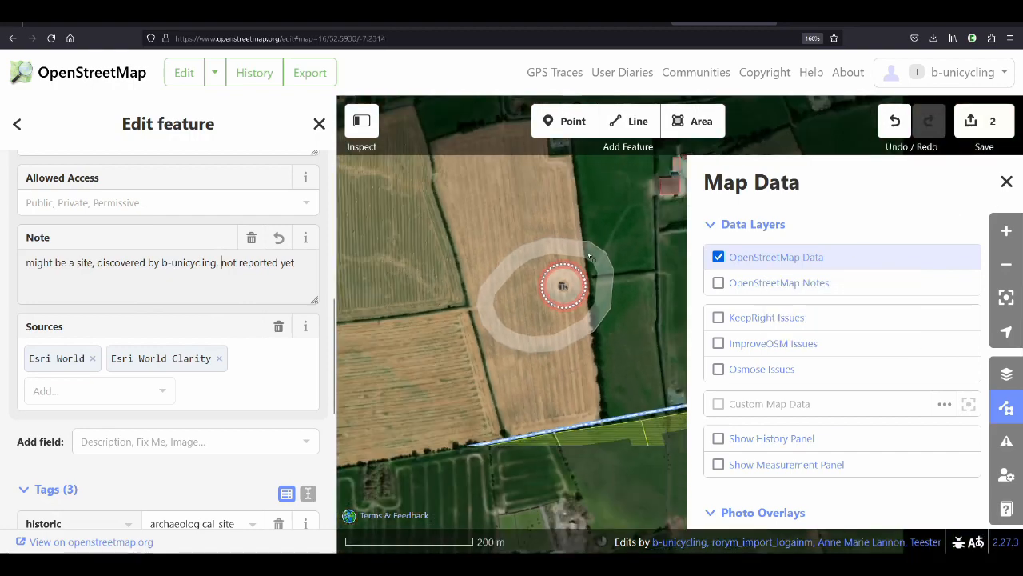
key(ctrl+minus)
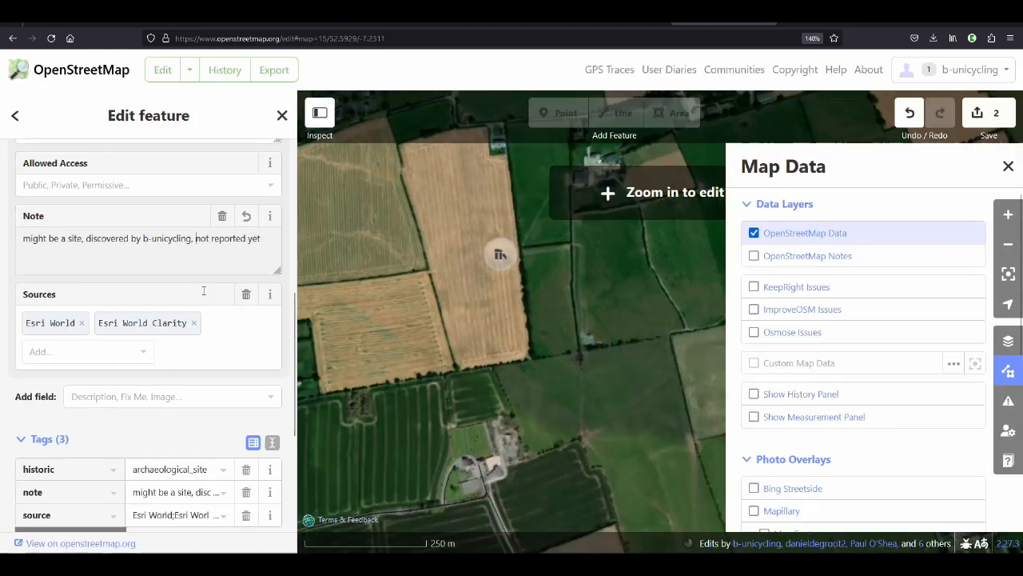
click(1009, 116)
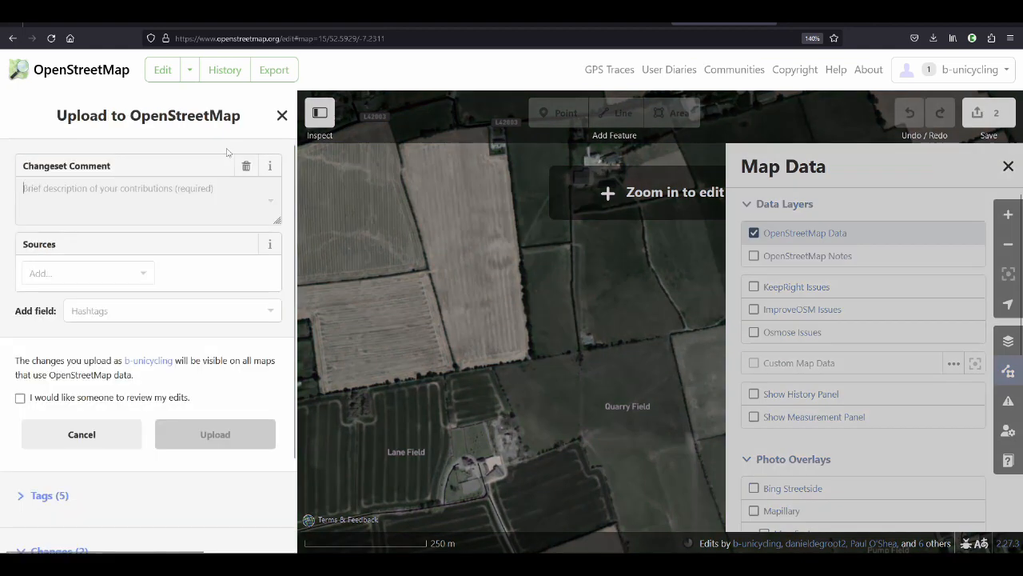
text(added to note)
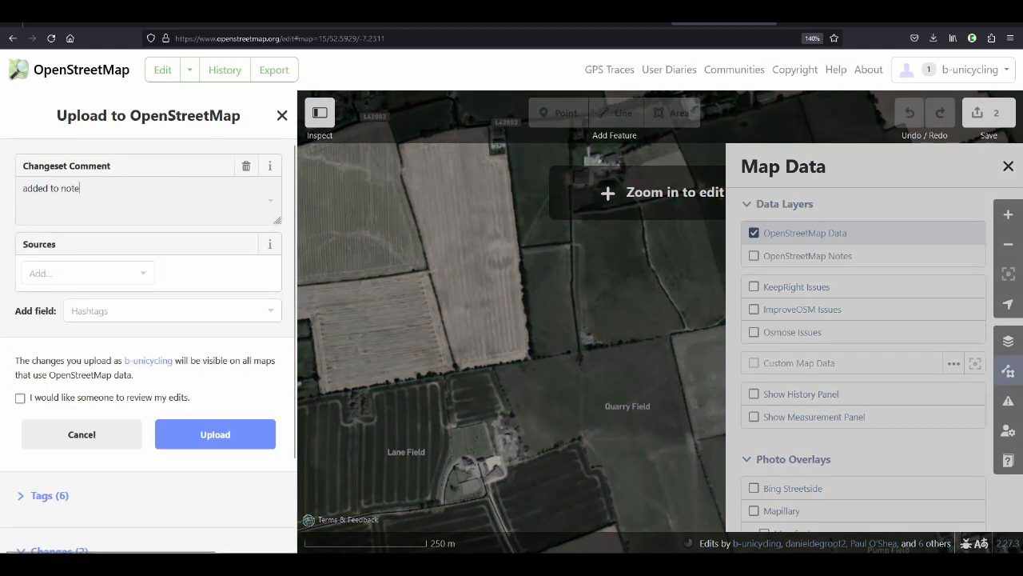
click(215, 434)
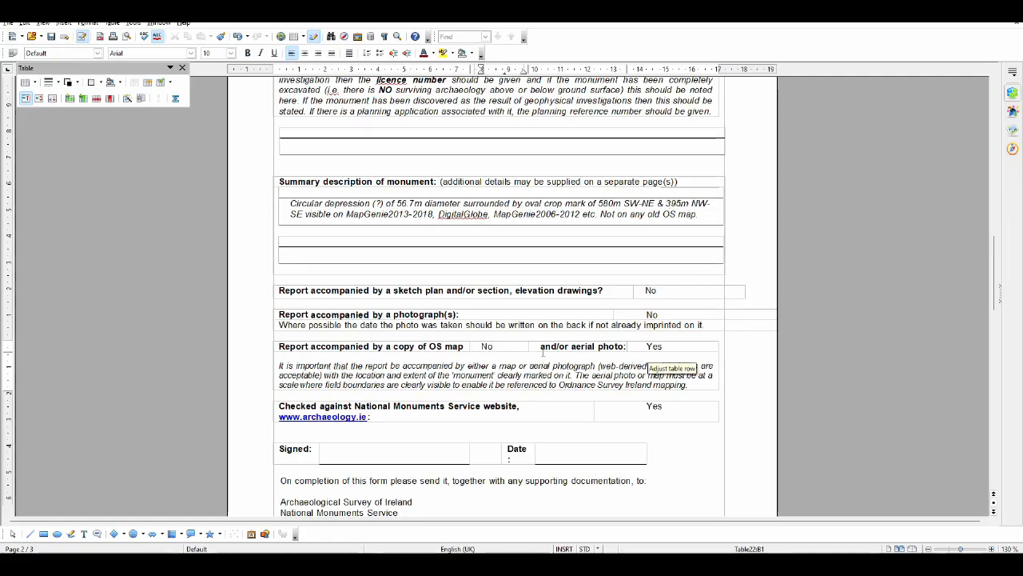
In the Monument Report Form, check the aerial photo answer and look up how to insert a picture from file in the Signed field
double_click(654, 346)
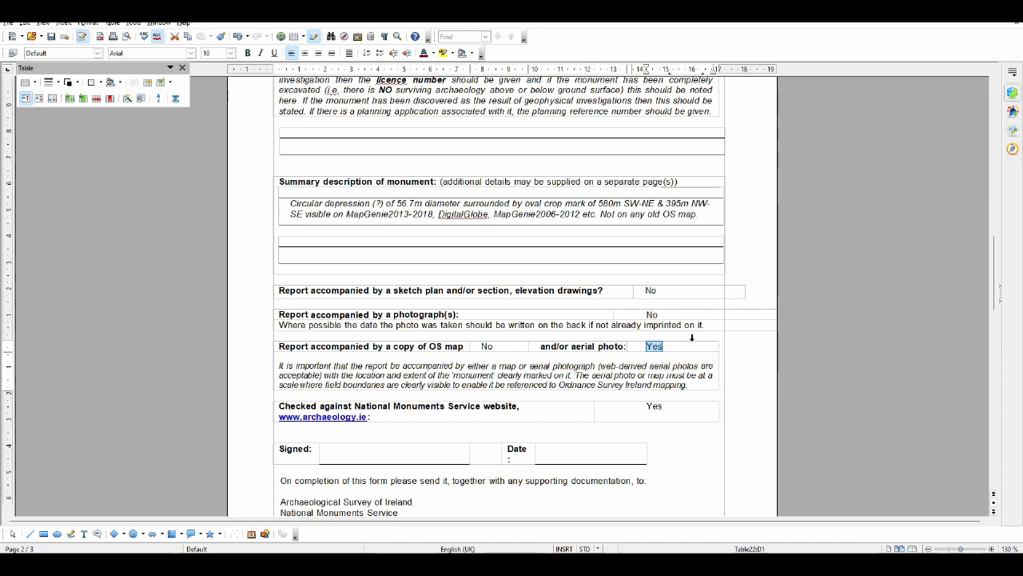
scroll(694, 342, down, 2)
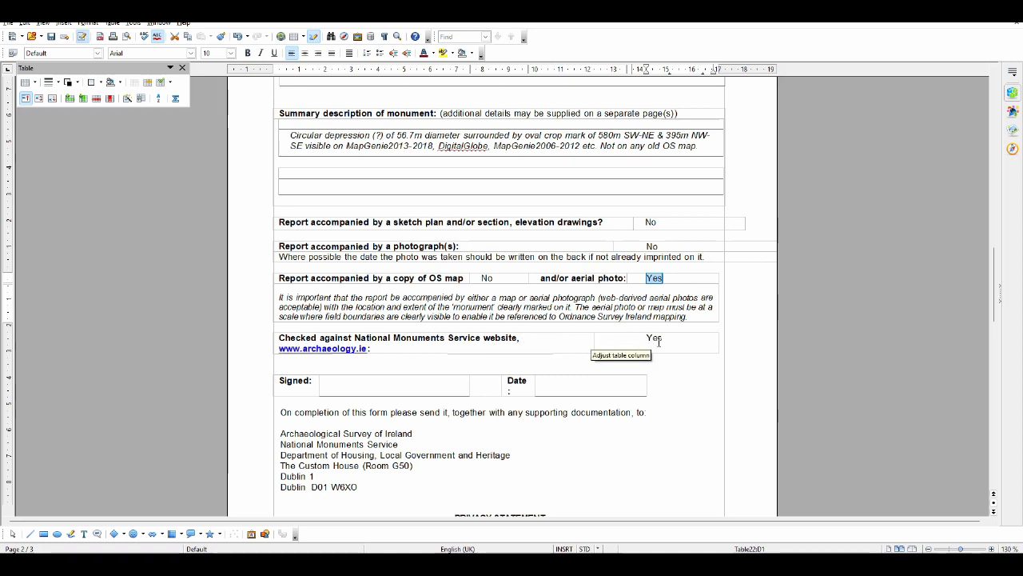
click(395, 382)
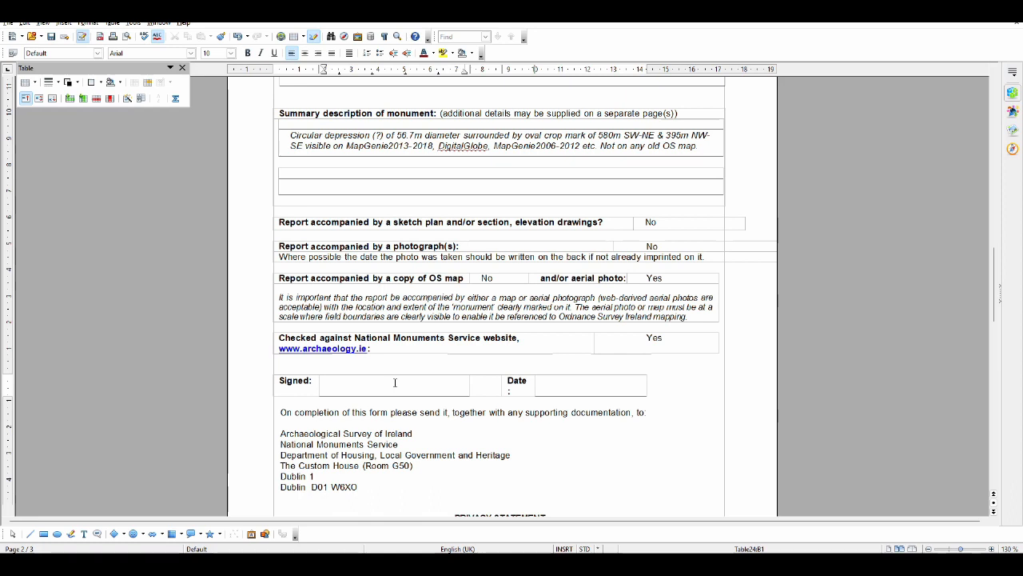
click(64, 24)
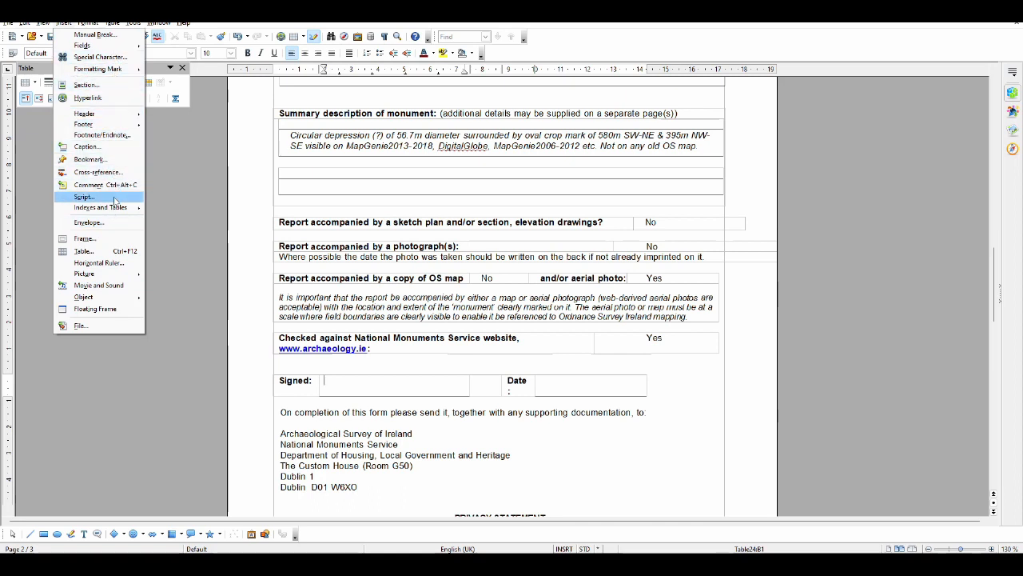
mouse_move(113, 277)
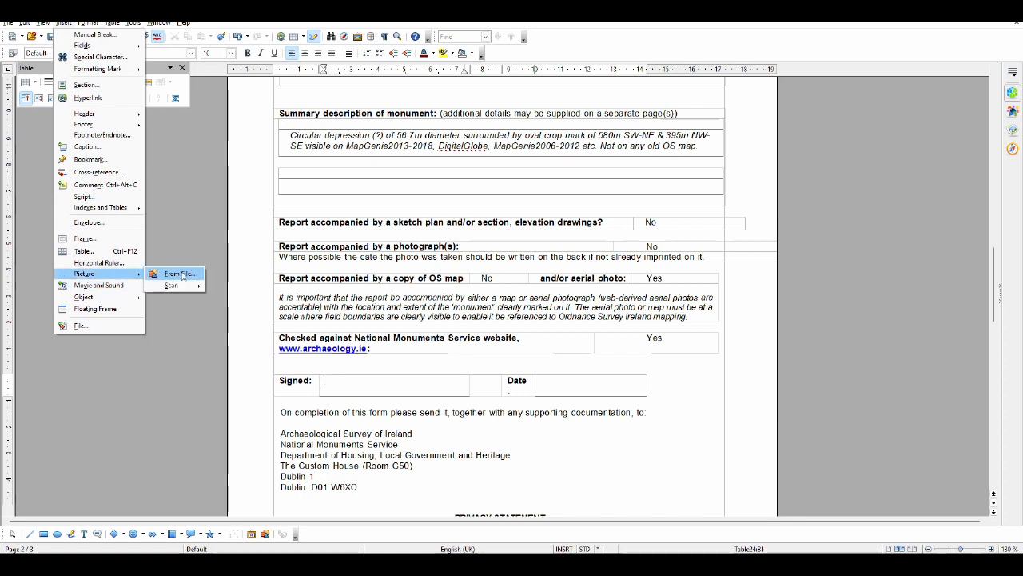
click(213, 350)
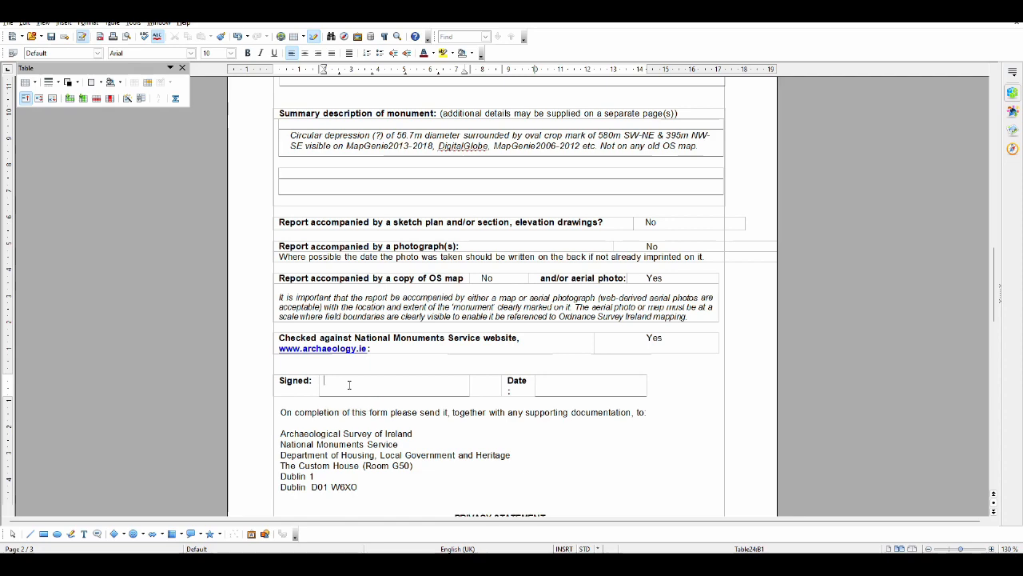
Review the Monument Report Form from the submission address and privacy statement back to the first page
scroll(390, 361, down, 2)
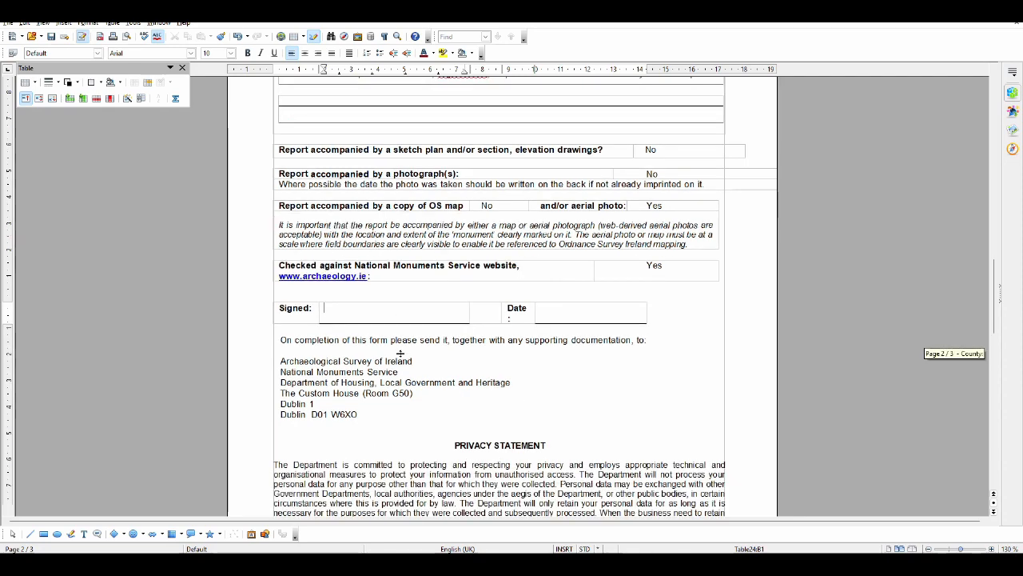
scroll(399, 355, up, 1)
scroll(399, 355, down, 7)
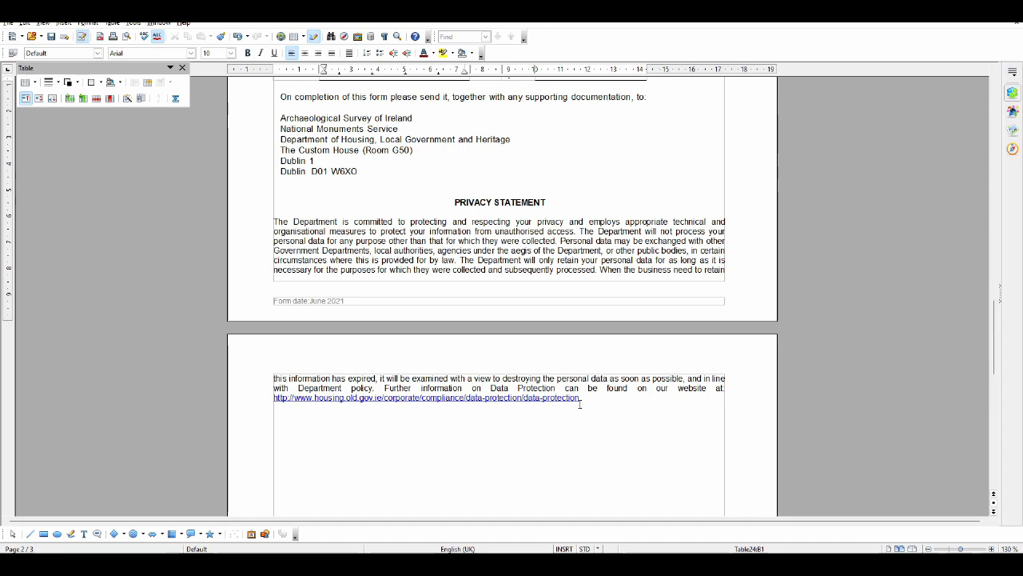
scroll(580, 404, up, 4)
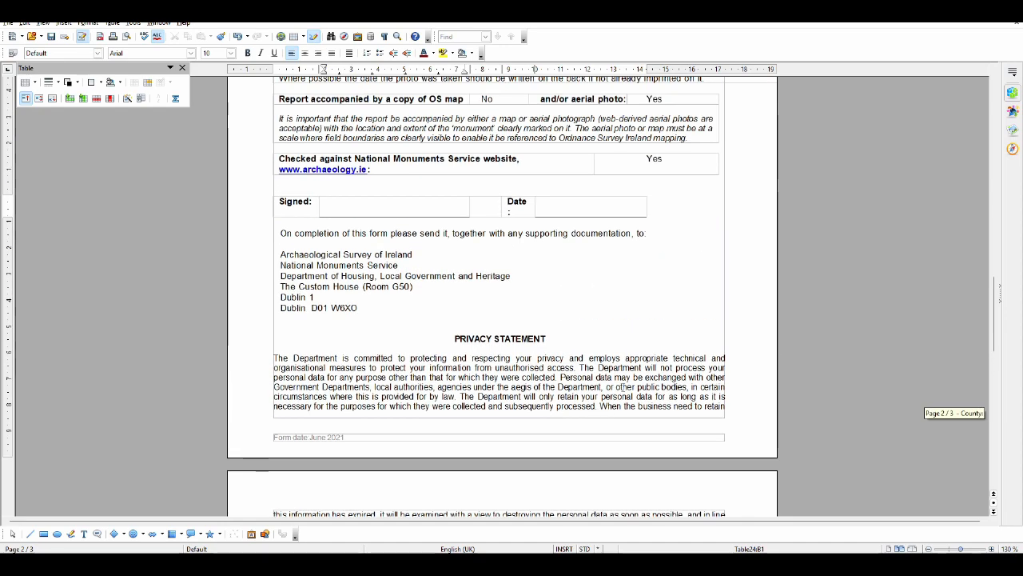
scroll(626, 387, down, 1)
scroll(626, 386, up, 7)
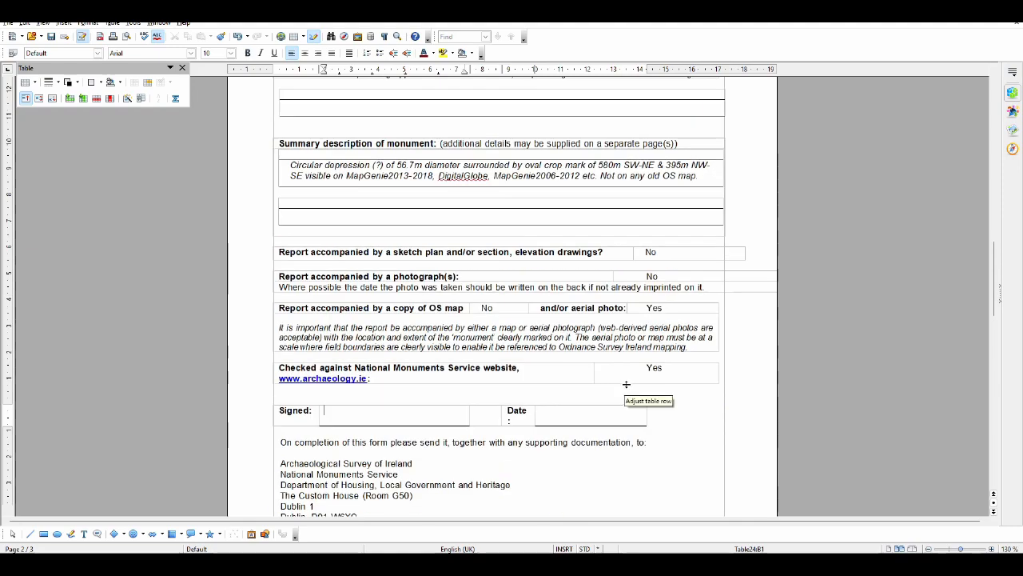
scroll(626, 385, up, 7)
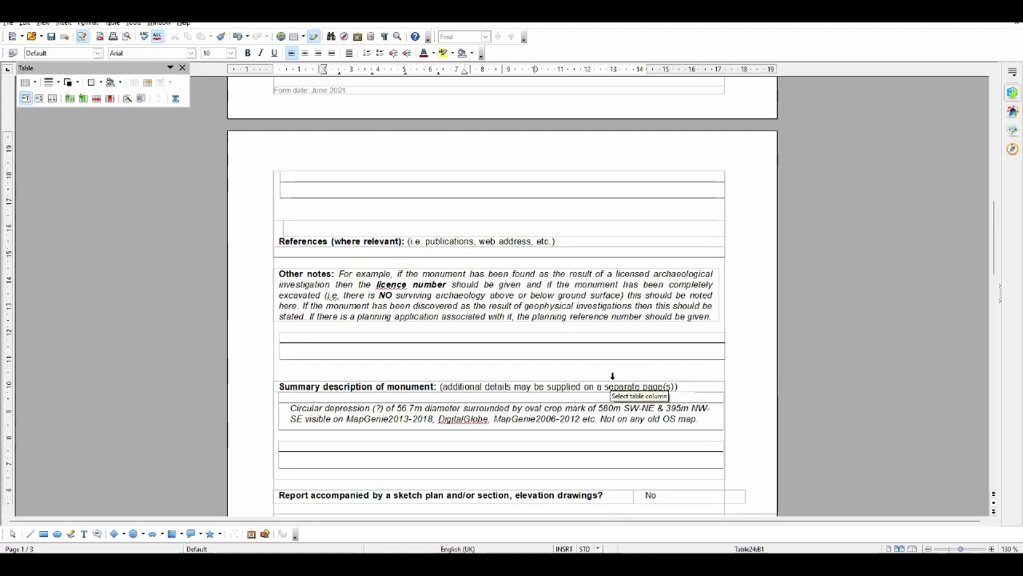
scroll(612, 376, up, 20)
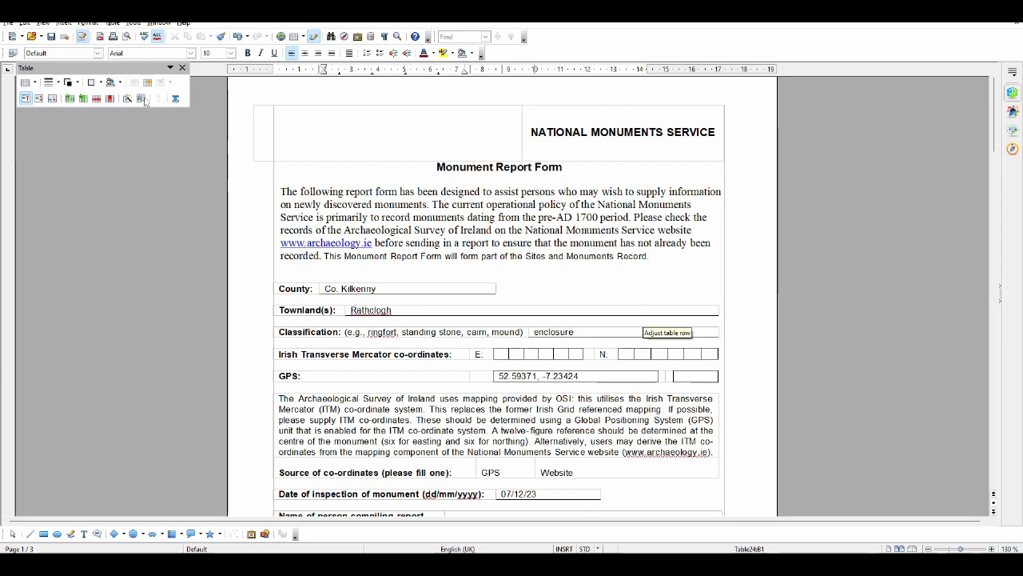
Start saving the report form under a new name and choose the "2023-12-07 Rathclogh enclosures" folder as its location
click(8, 23)
mouse_move(25, 24)
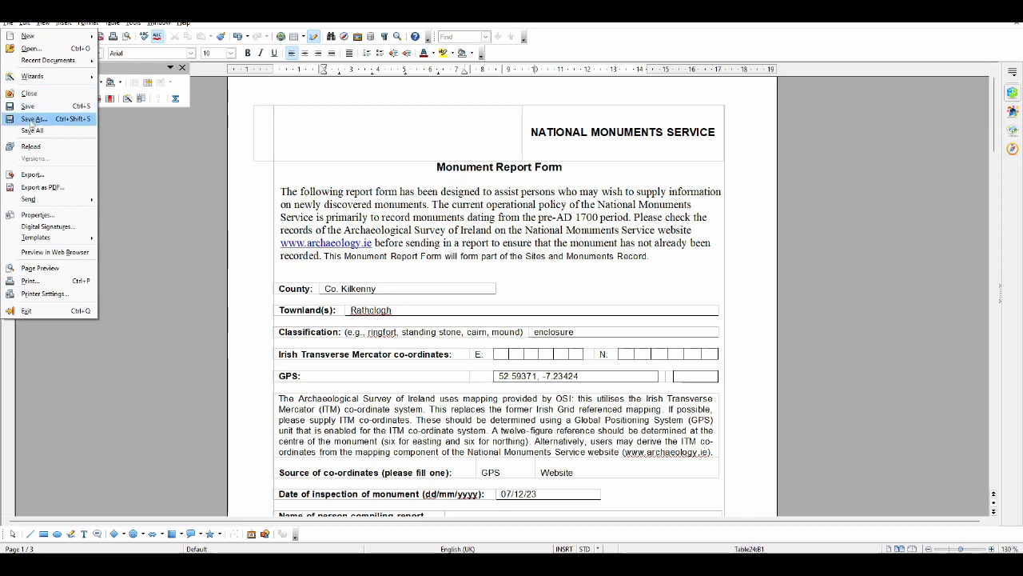
click(31, 122)
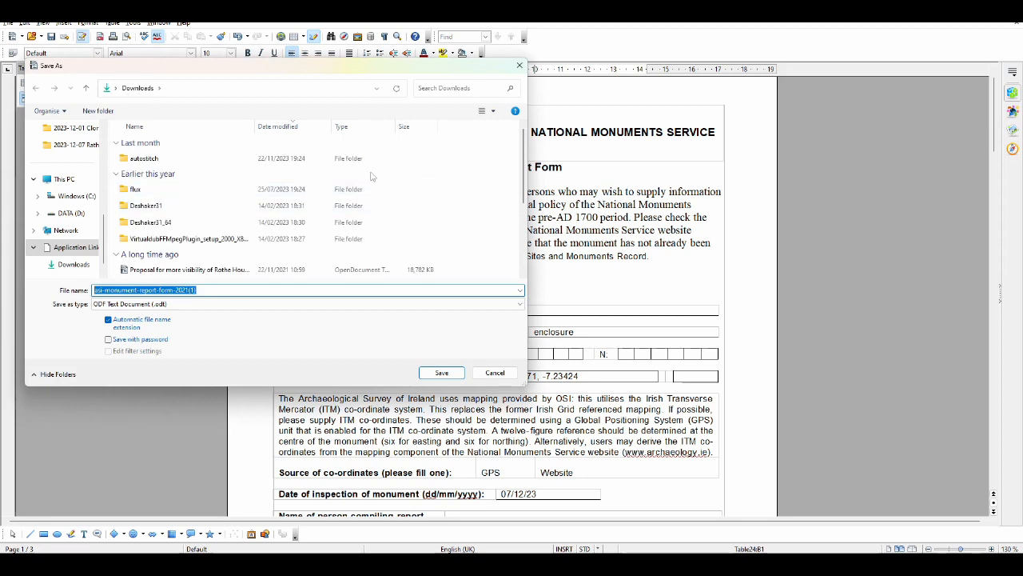
scroll(68, 196, up, 1)
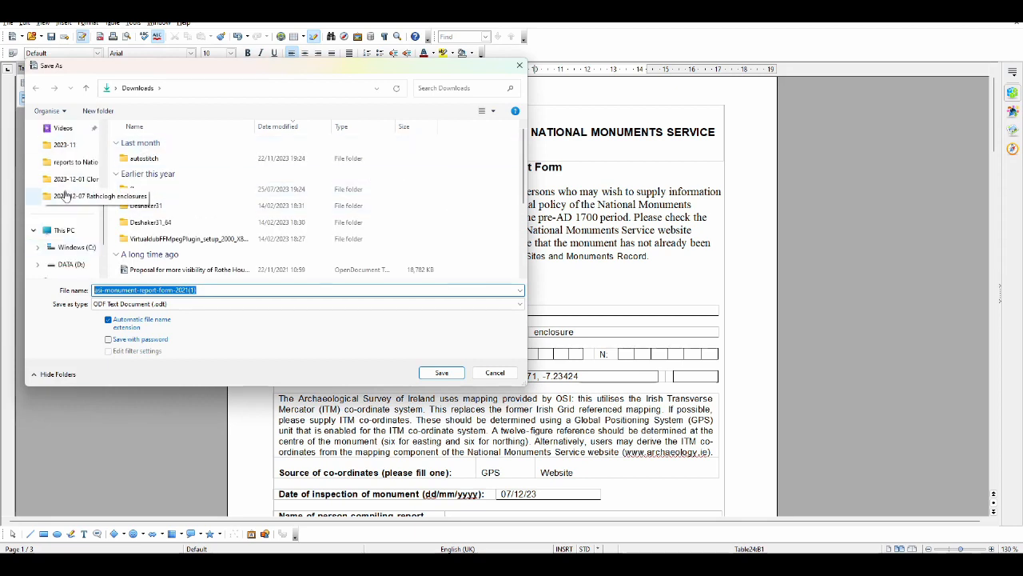
click(65, 196)
Name the file "2023-12-07 Rathclogh enclosures" and save it as an ODF Text Document
click(227, 290)
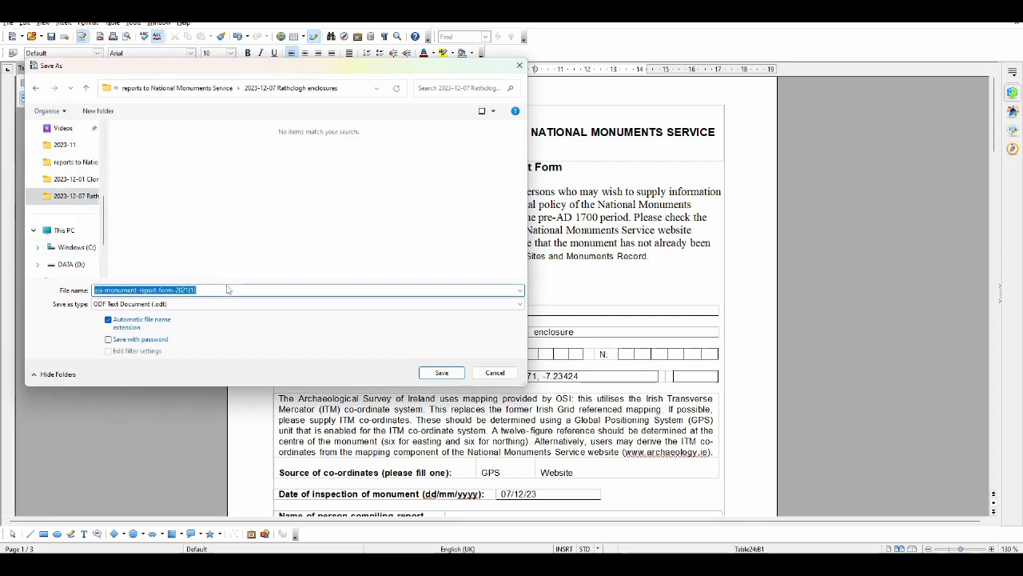
text(2023-12-07)
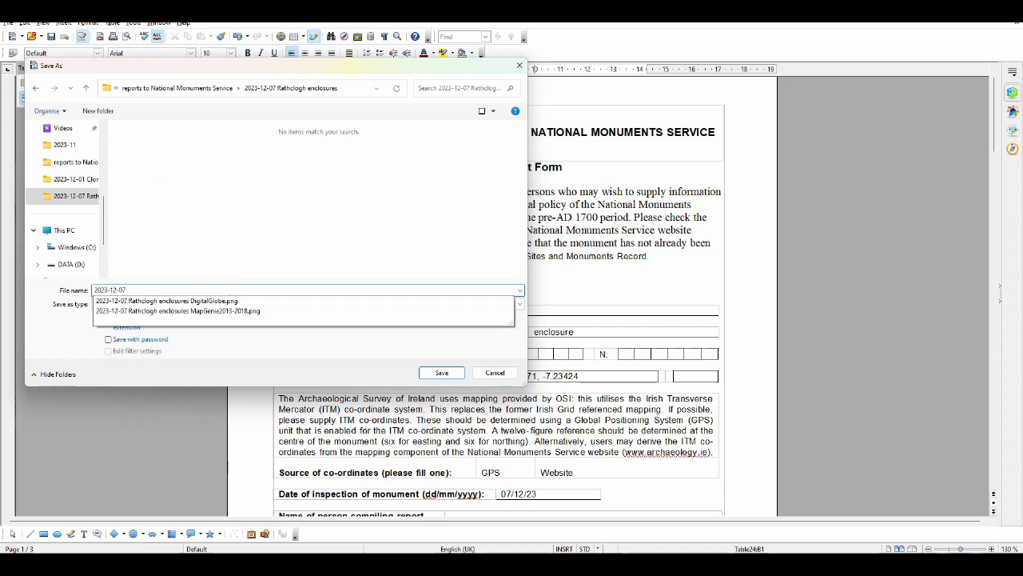
text( rathcloch)
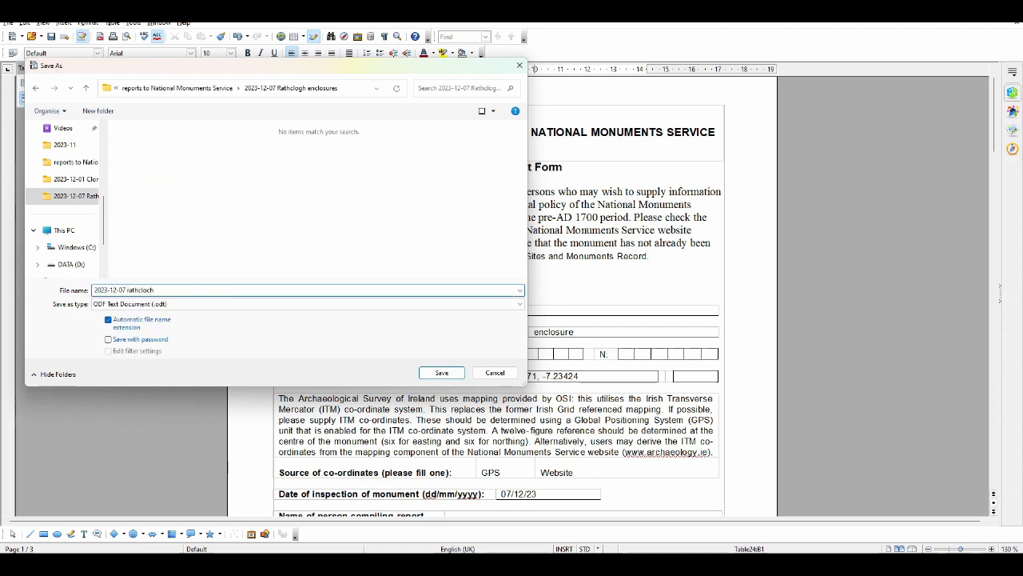
key(BackSpace)
key(BackSpace)
text(gh enclosures)
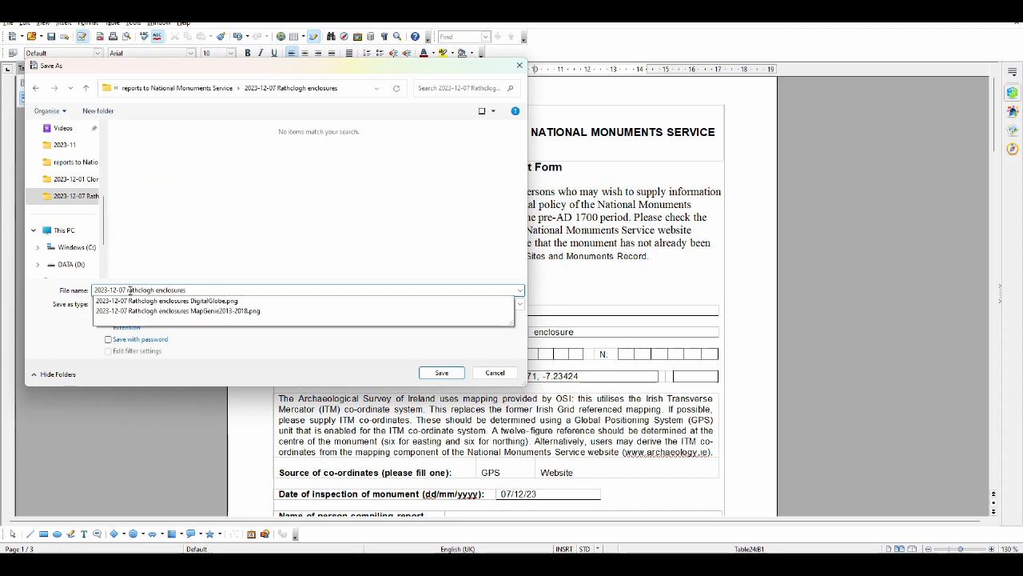
click(130, 290)
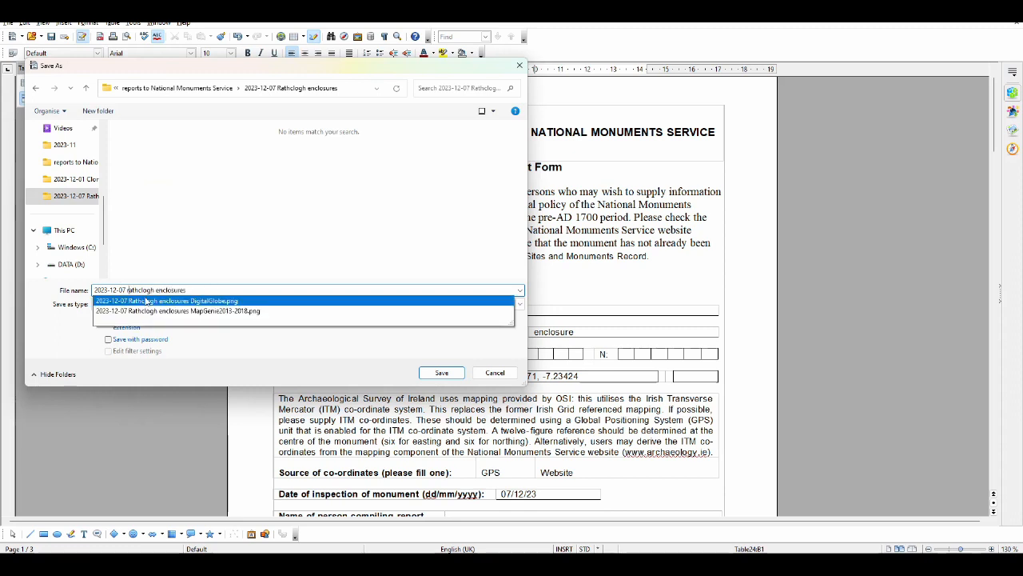
key(BackSpace)
text(R)
click(222, 268)
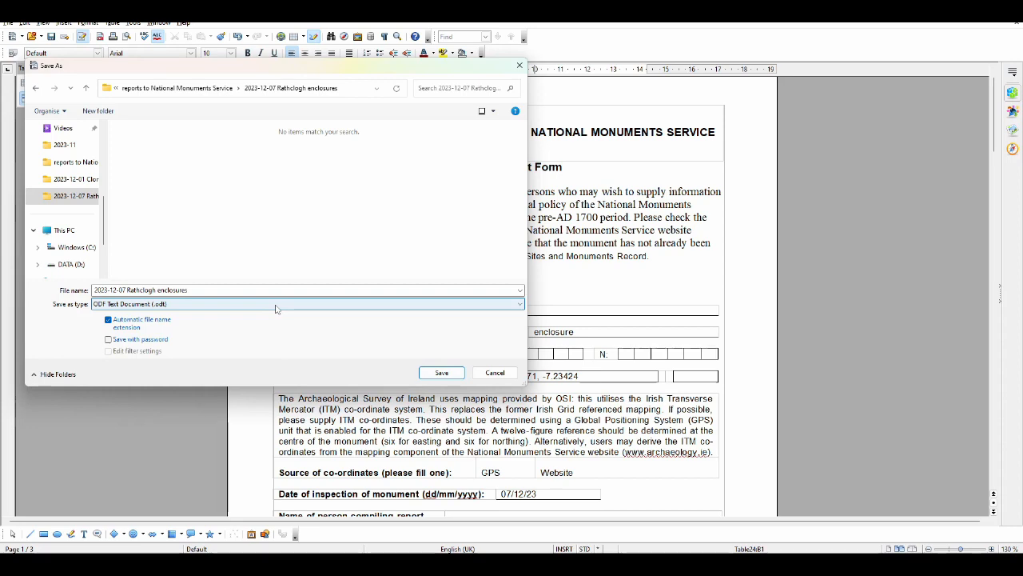
click(441, 372)
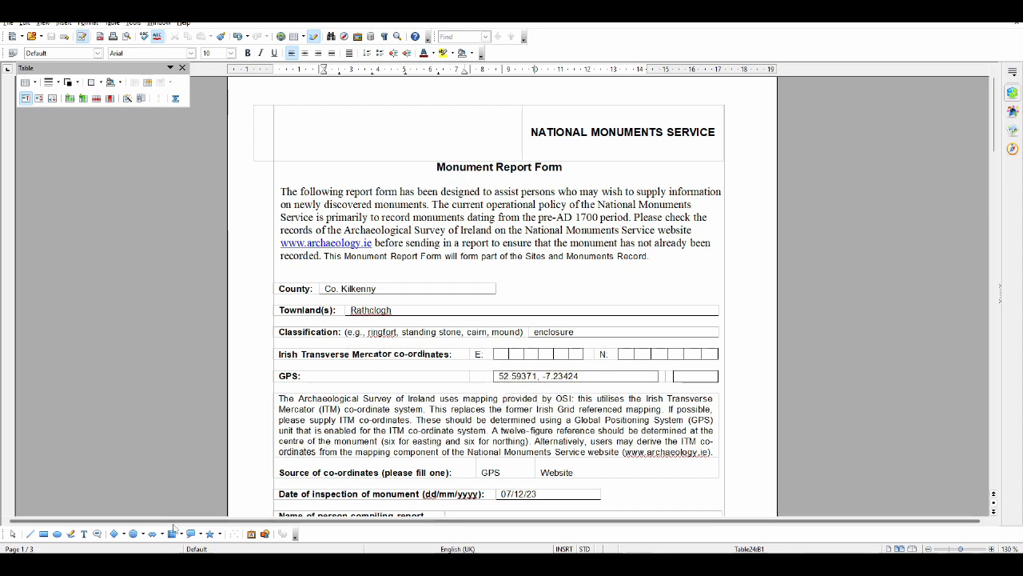
Switch to Firefox and open the Irish Grid Reference Finder website in a new tab
click(169, 563)
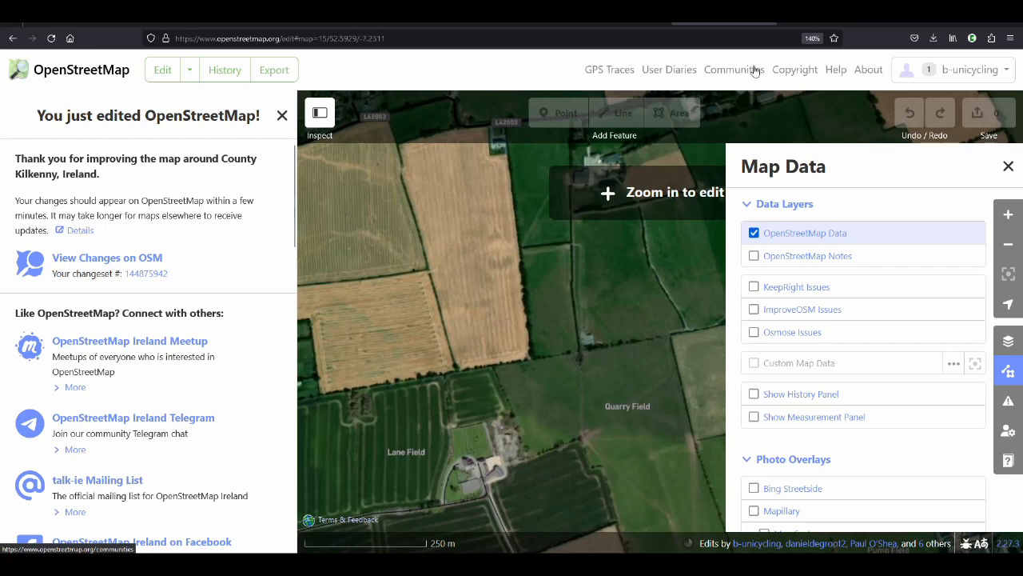
click(768, 22)
key(ctrl+t)
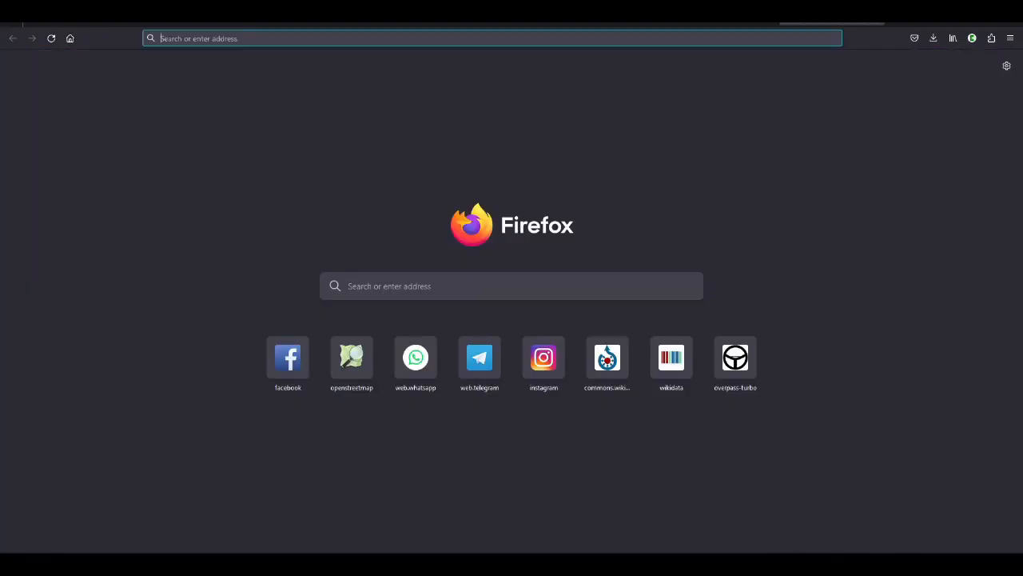
text(irish)
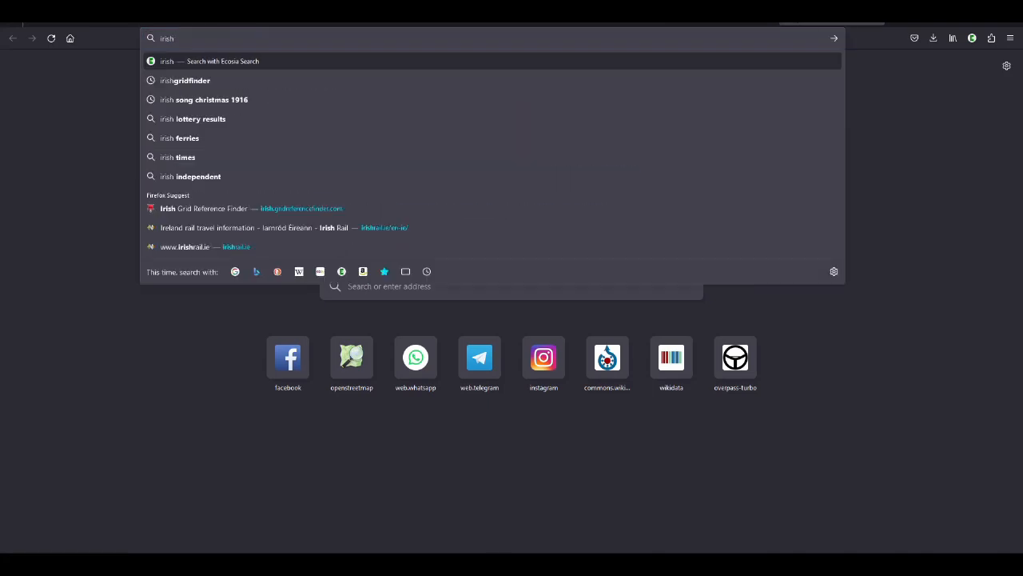
click(449, 209)
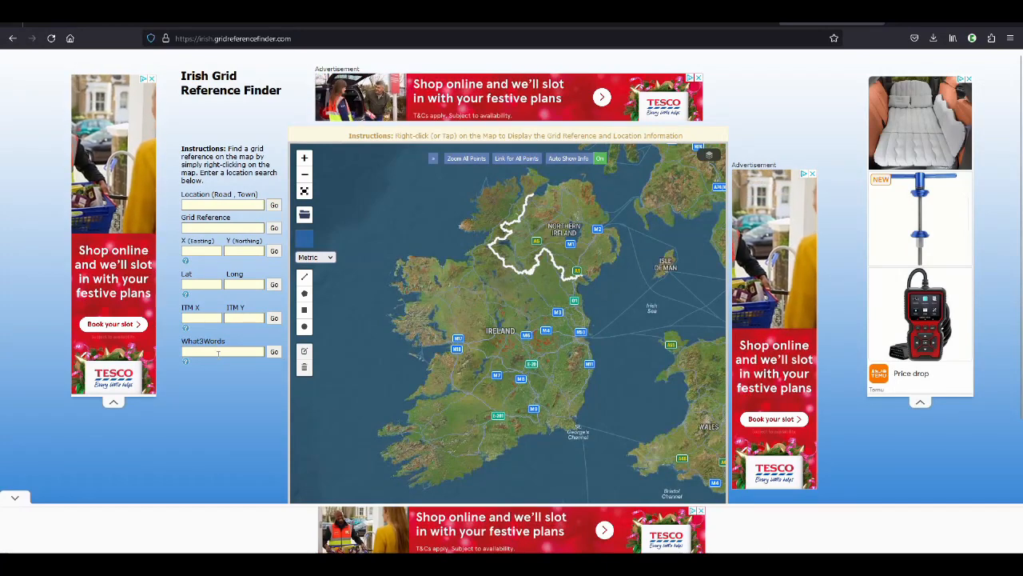
Copy the GPS coordinates 52.59371, -7.23424 from the report form into the grid finder's Lat and Long fields and look up the point
click(200, 284)
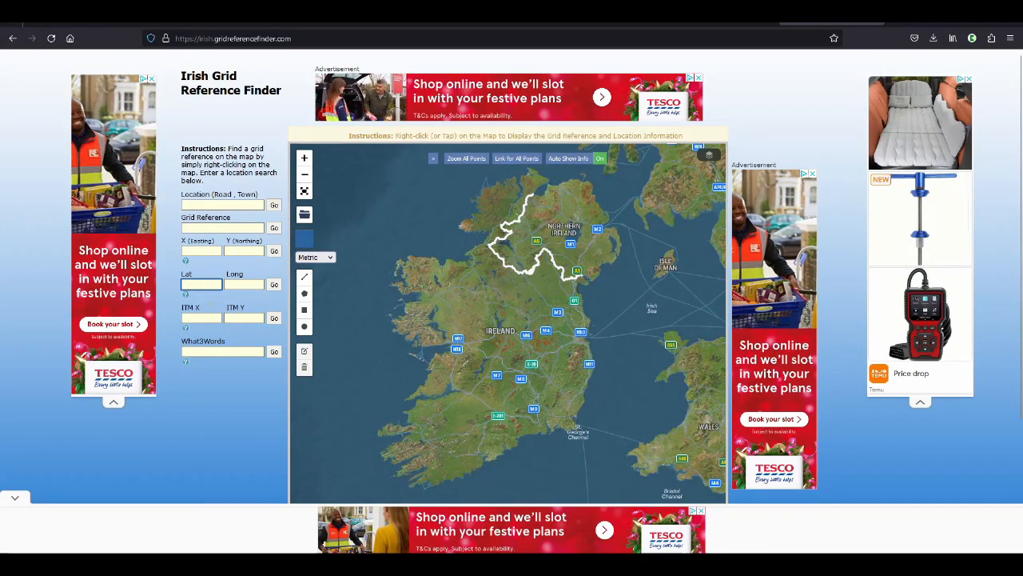
key(alt+Tab)
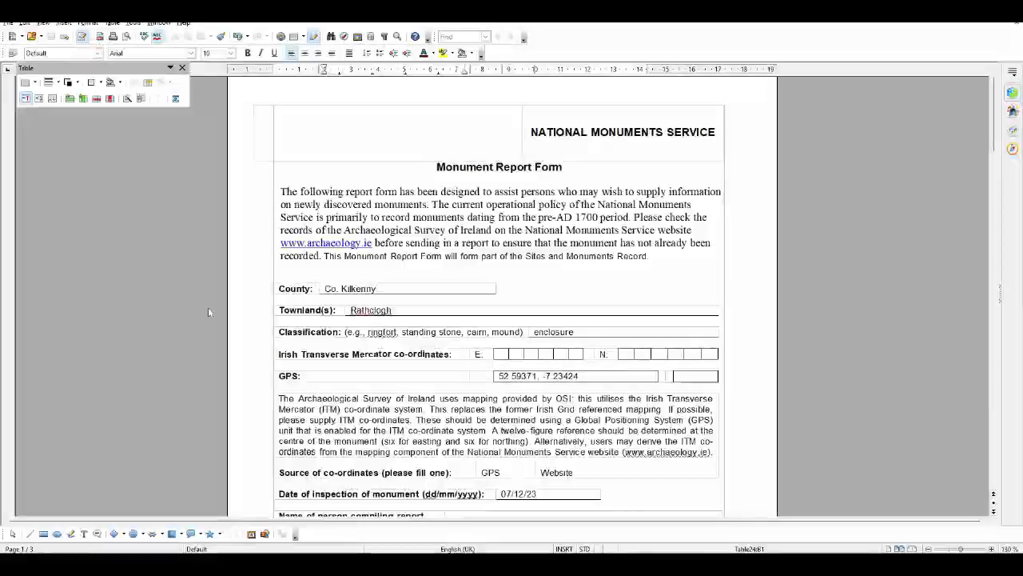
drag(498, 376, 591, 379)
key(ctrl+c)
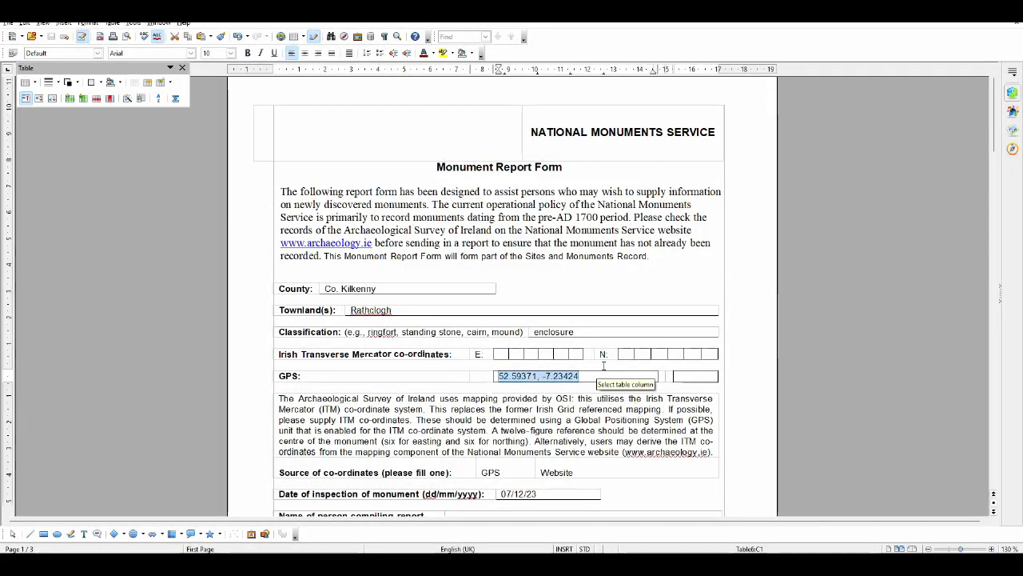
key(alt+Tab)
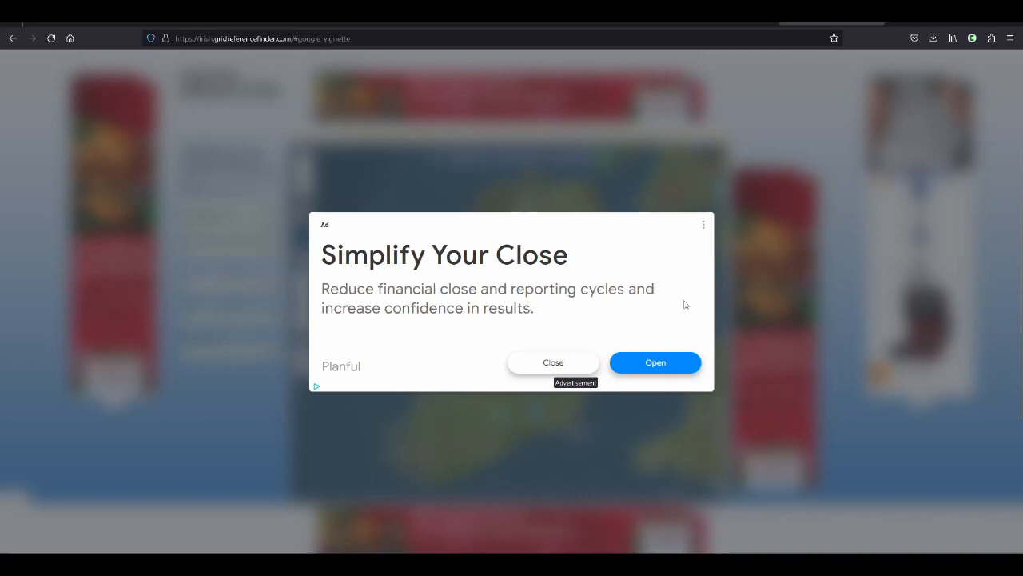
click(553, 364)
click(204, 283)
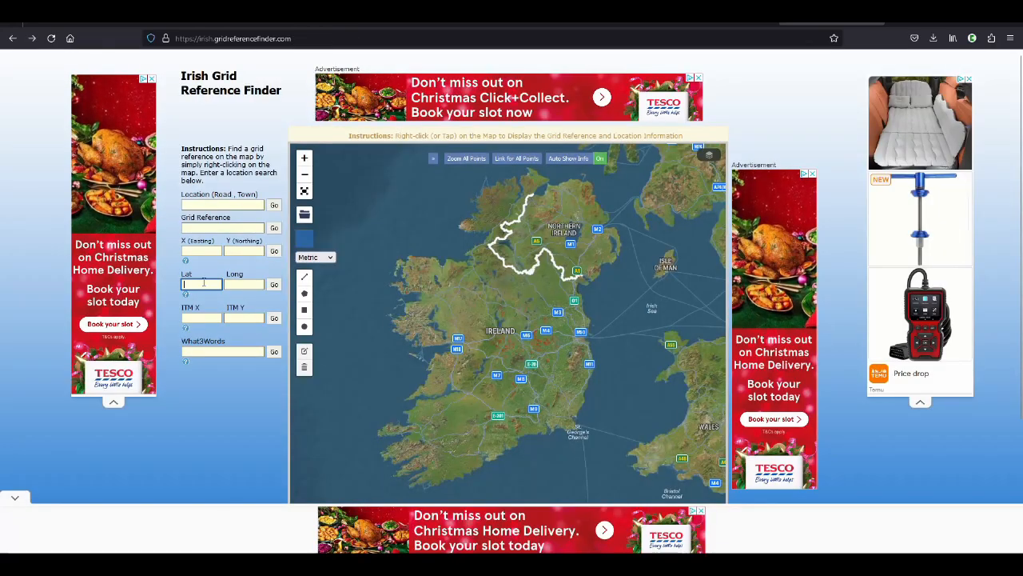
key(ctrl+v)
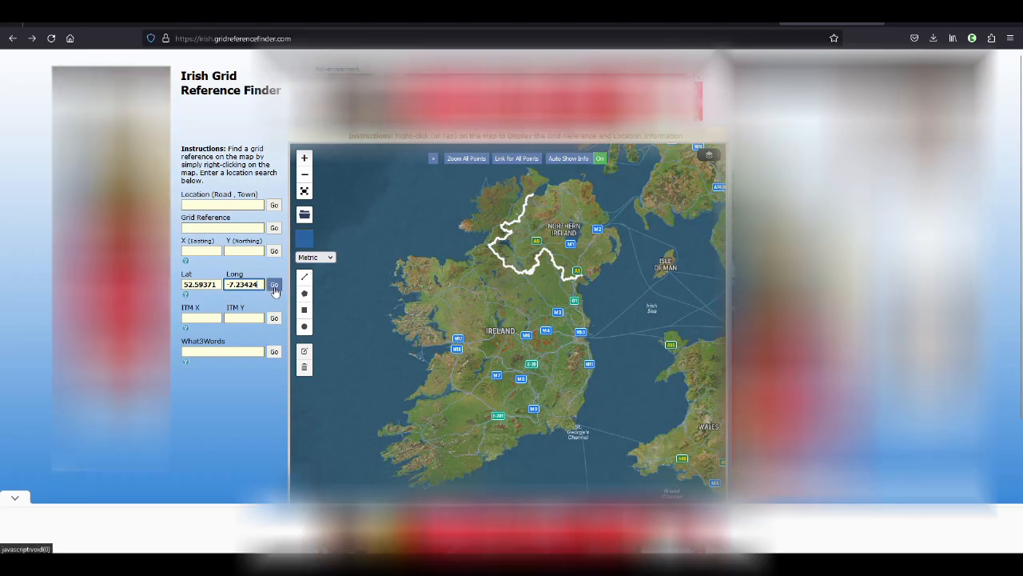
click(274, 285)
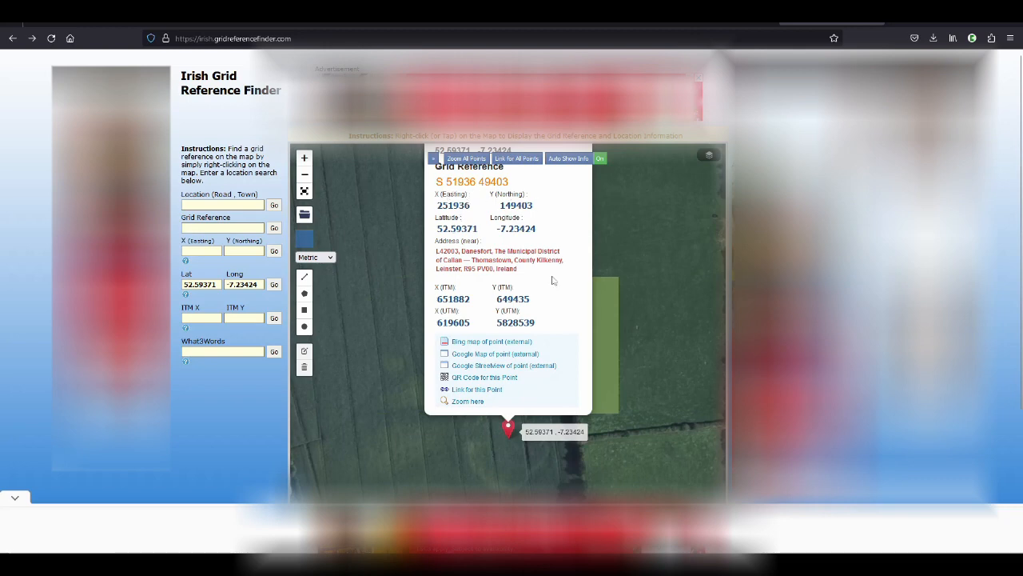
Copy the point's X (ITM) value 651882 into the first easting cell of the report form's Irish Transverse Mercator row
click(438, 300)
key(ctrl+c)
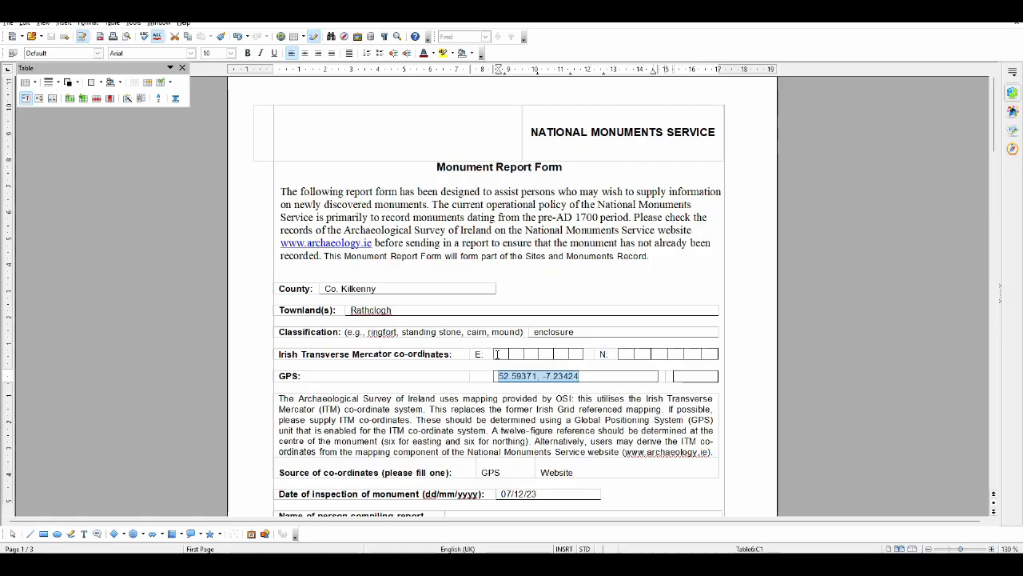
click(496, 354)
key(ctrl+v)
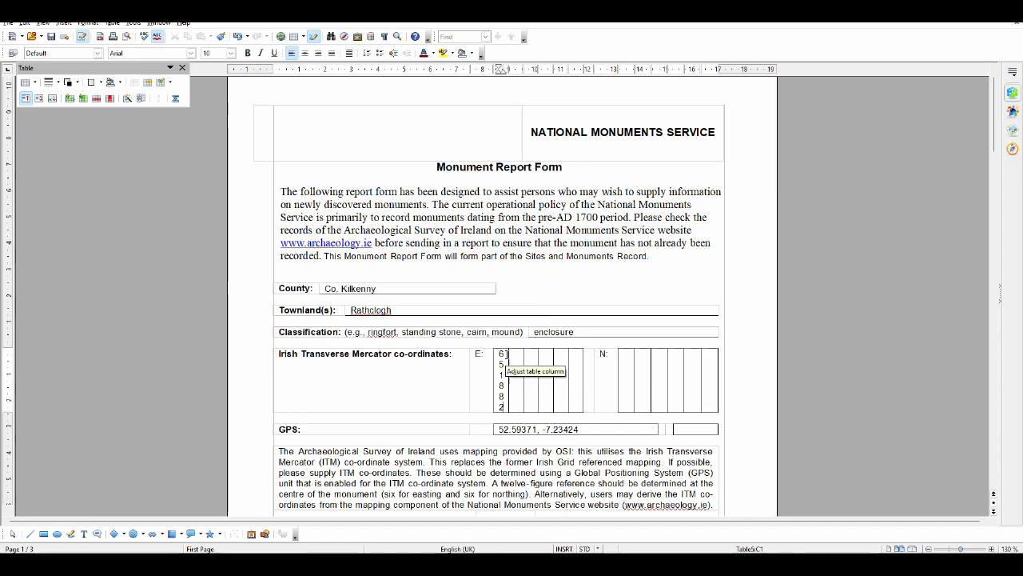
Merge the easting cells in the Irish Transverse Mercator row into one cell
drag(508, 352, 521, 353)
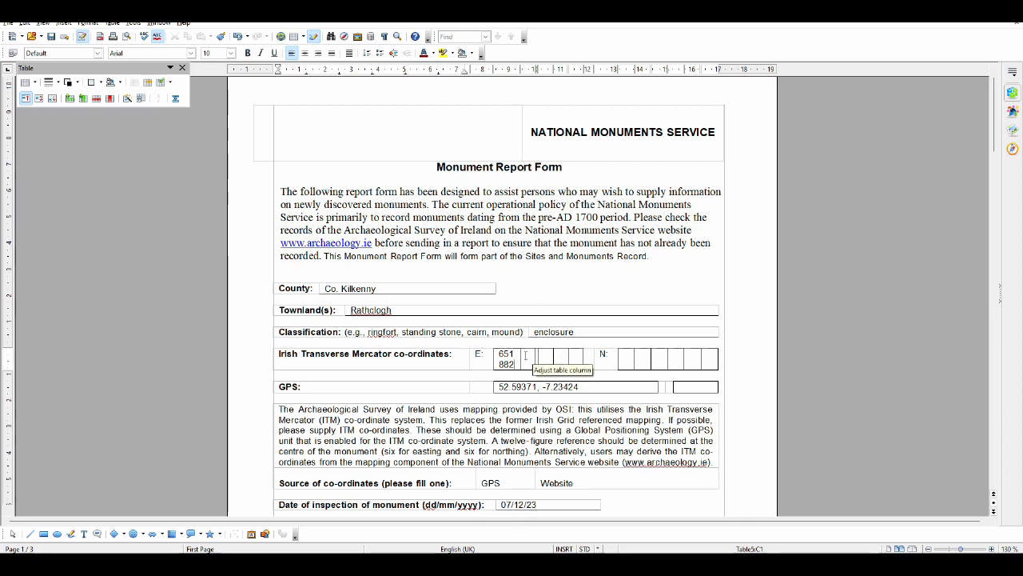
drag(522, 353, 562, 357)
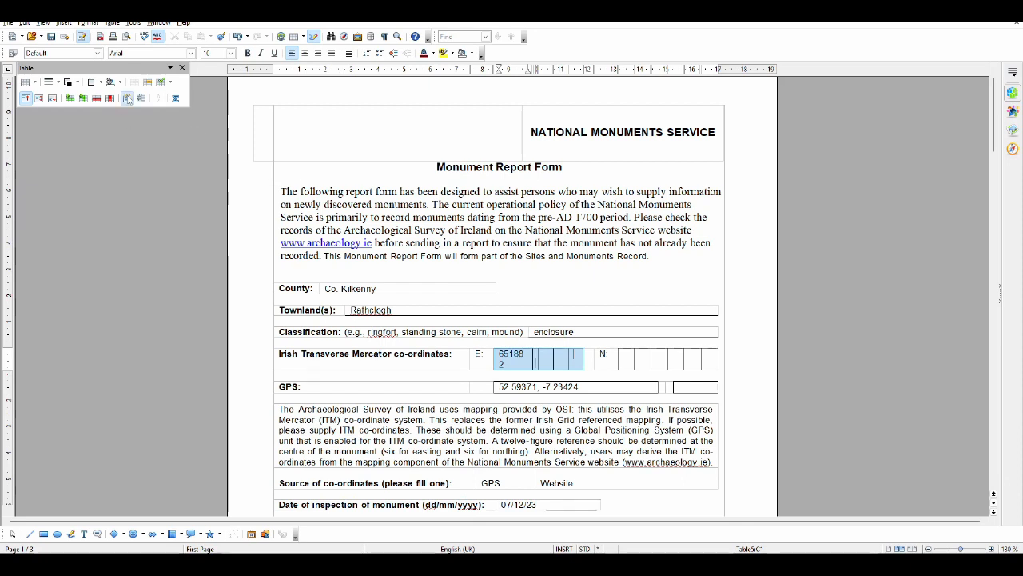
click(147, 82)
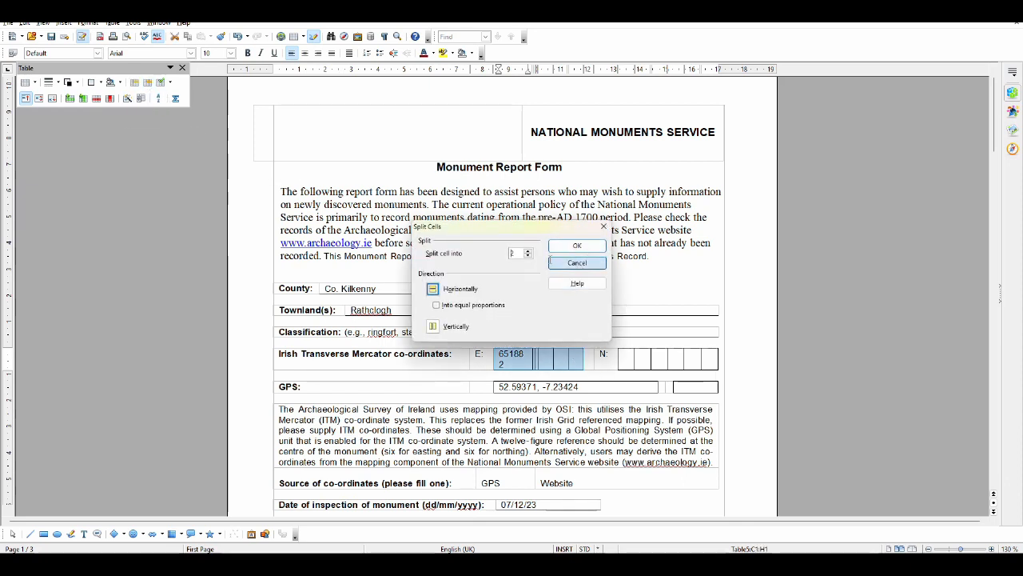
click(577, 262)
click(134, 83)
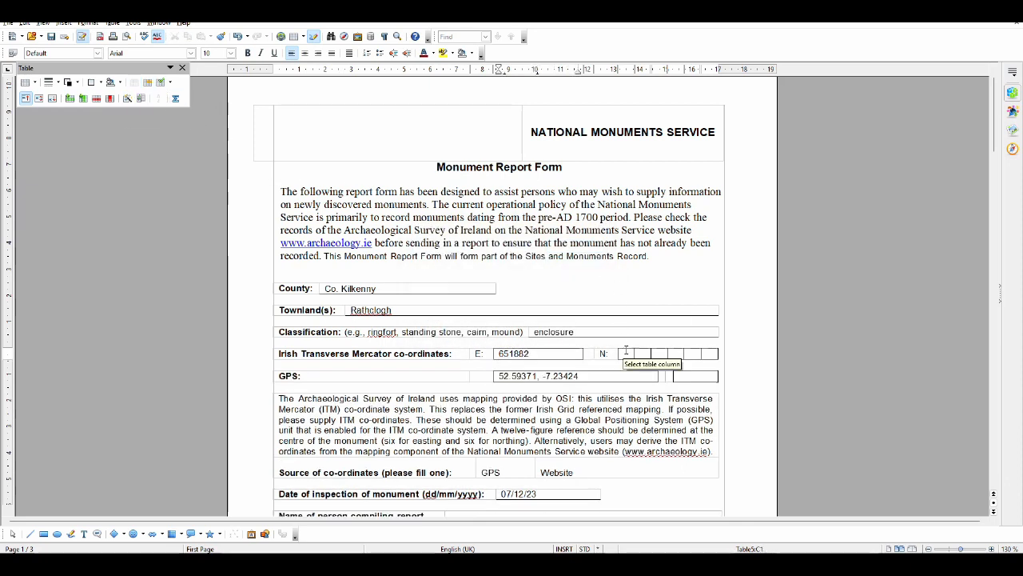
Merge the northing cells into one cell and fill it with the Y (ITM) value 649435 from the grid finder
drag(628, 354, 705, 353)
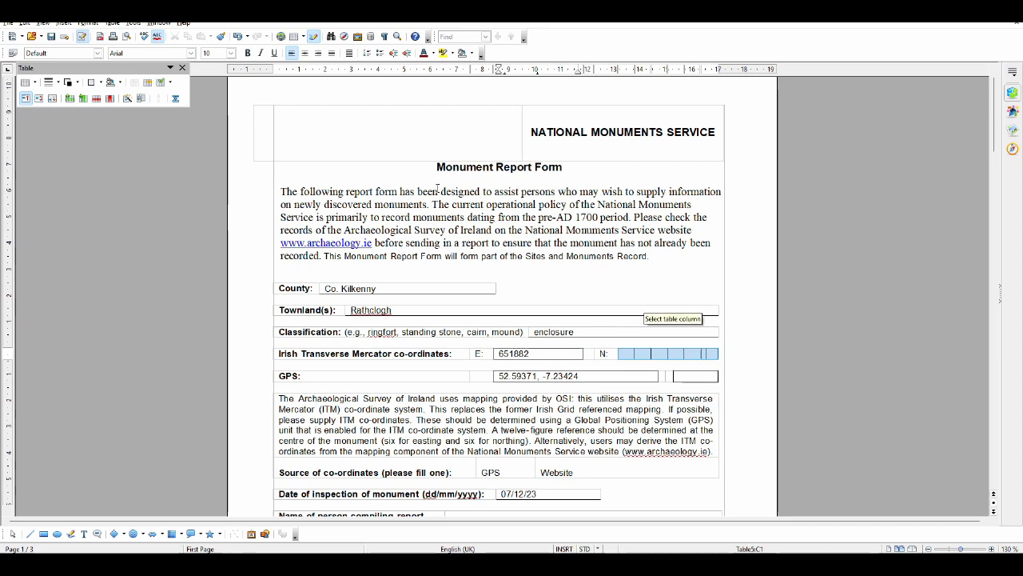
click(134, 82)
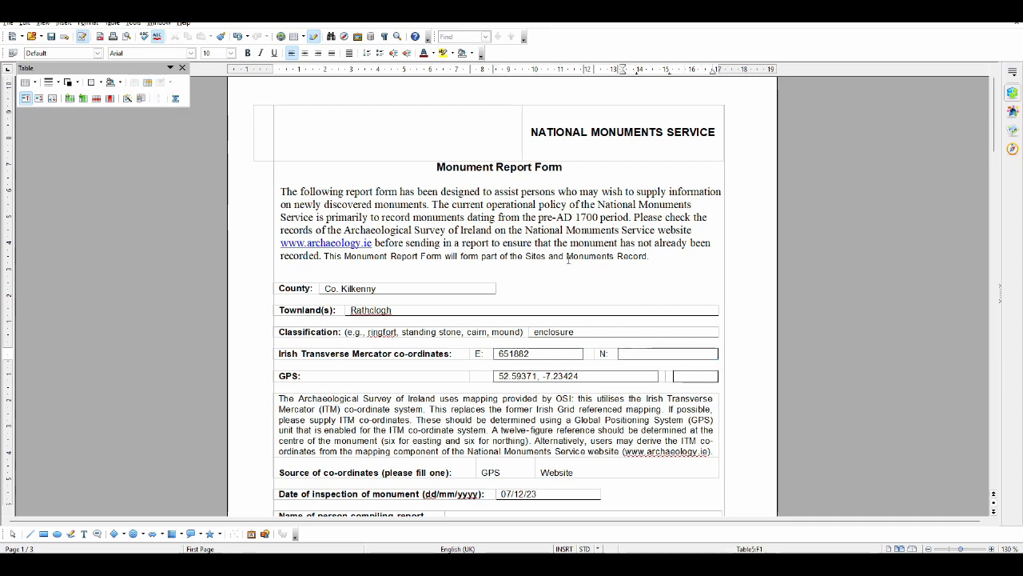
key(alt+Tab)
click(517, 300)
key(ctrl+c)
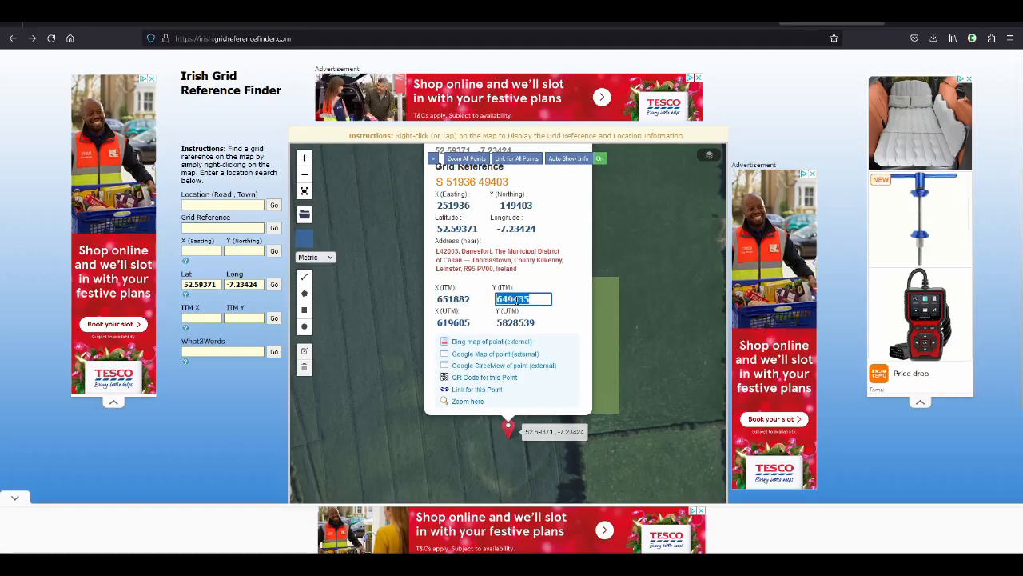
key(alt+Tab)
key(ctrl+v)
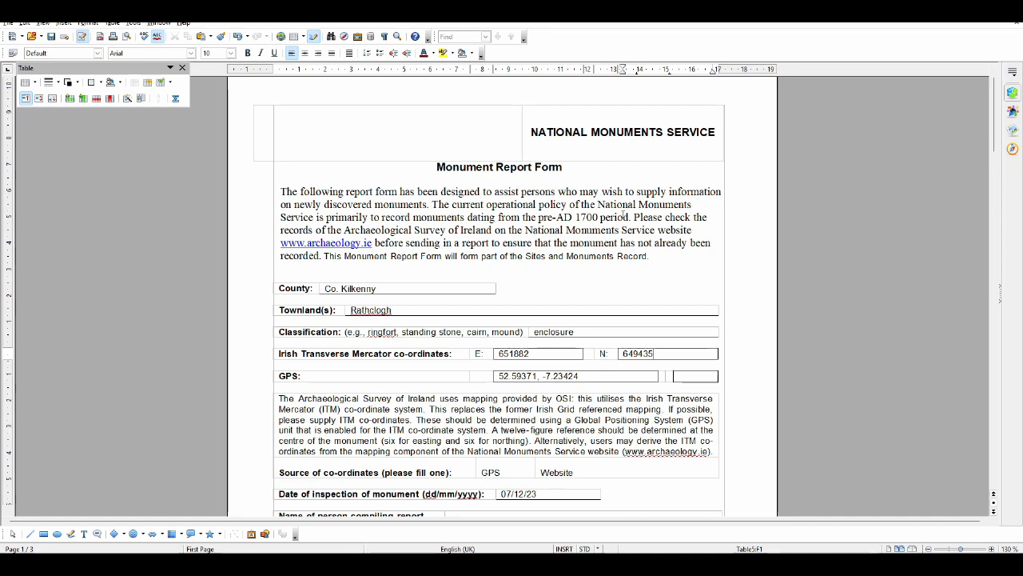
Check the remaining entries of the Monument Report Form and save the document
scroll(623, 281, down, 3)
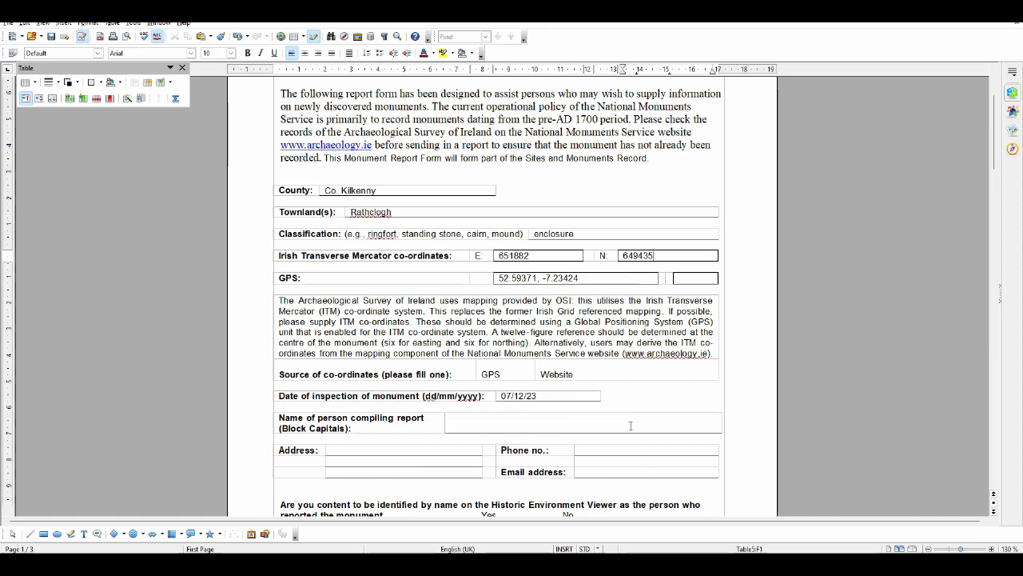
scroll(630, 425, down, 20)
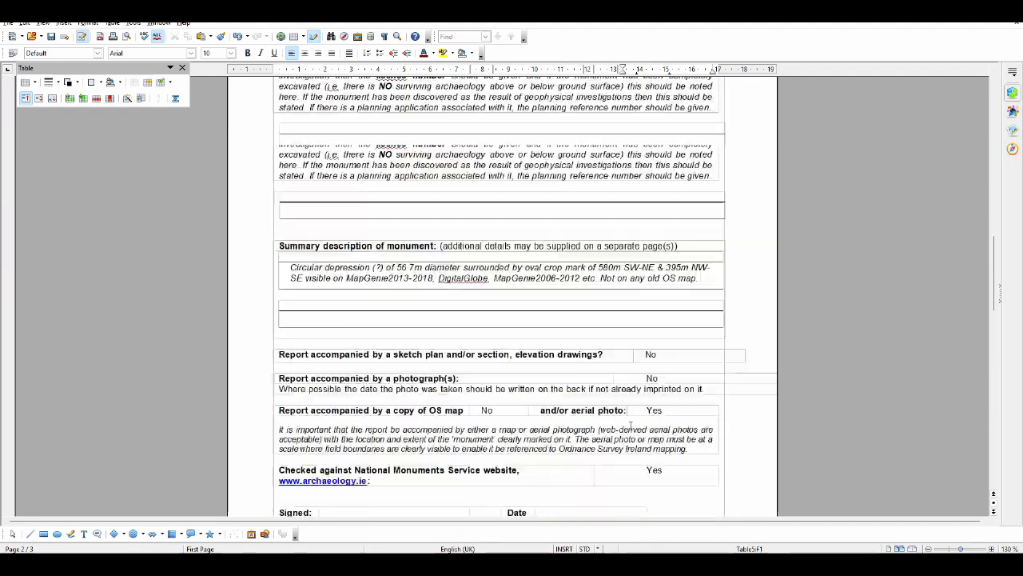
scroll(630, 425, up, 20)
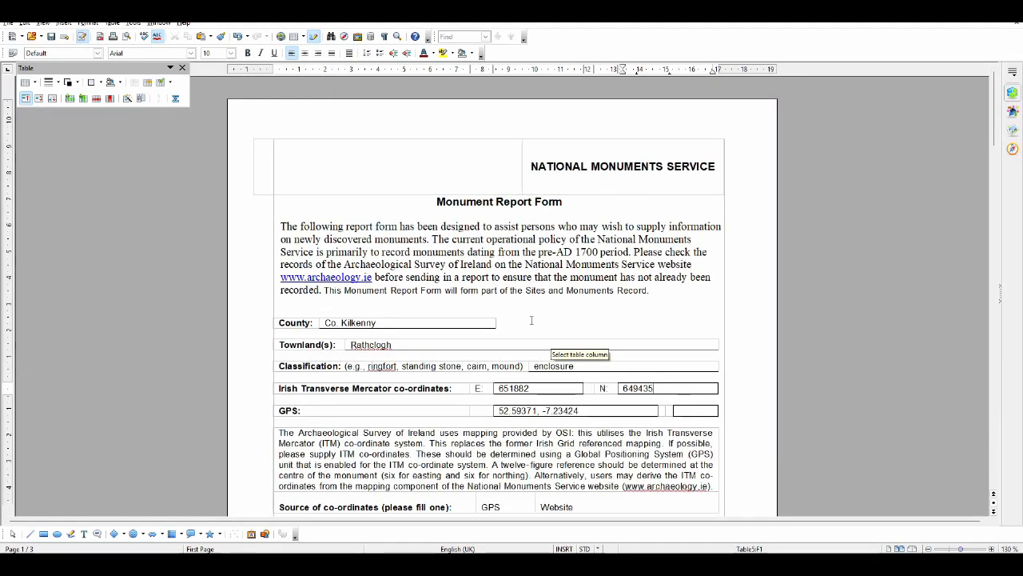
key(ctrl+s)
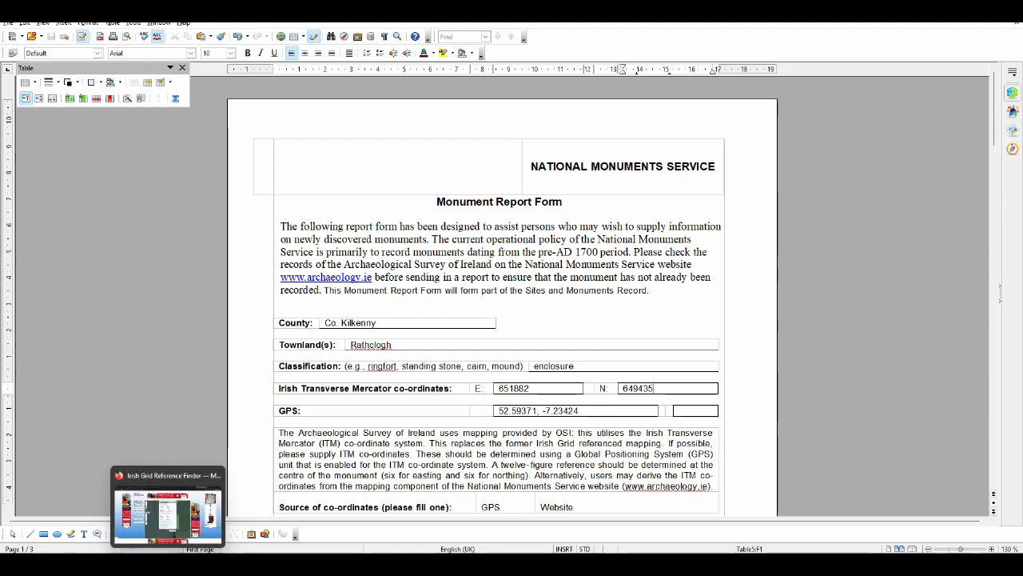
Revisit the National Monuments Service forms page and review the completed Monument Report Form down to its submission address
click(172, 511)
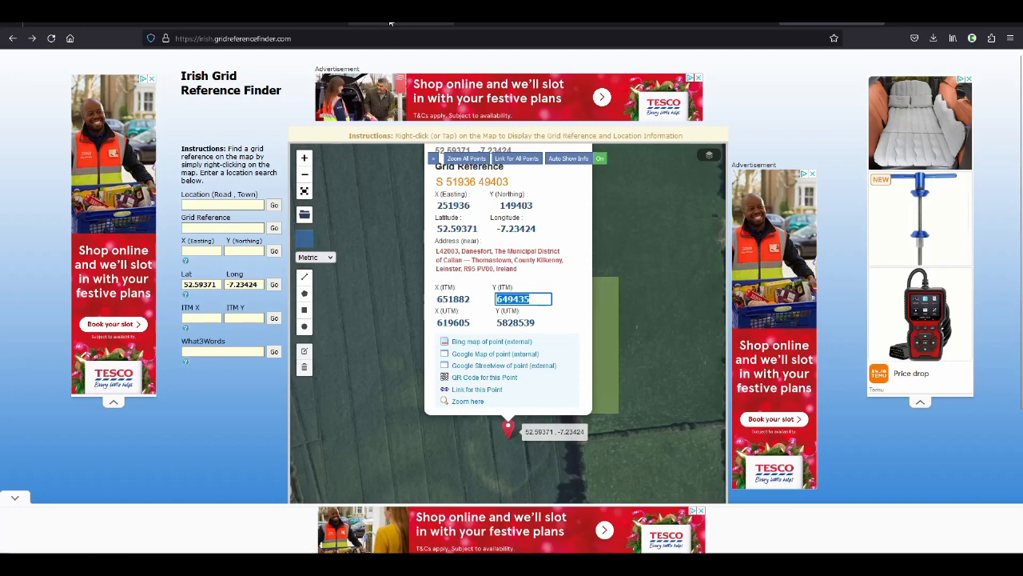
click(294, 18)
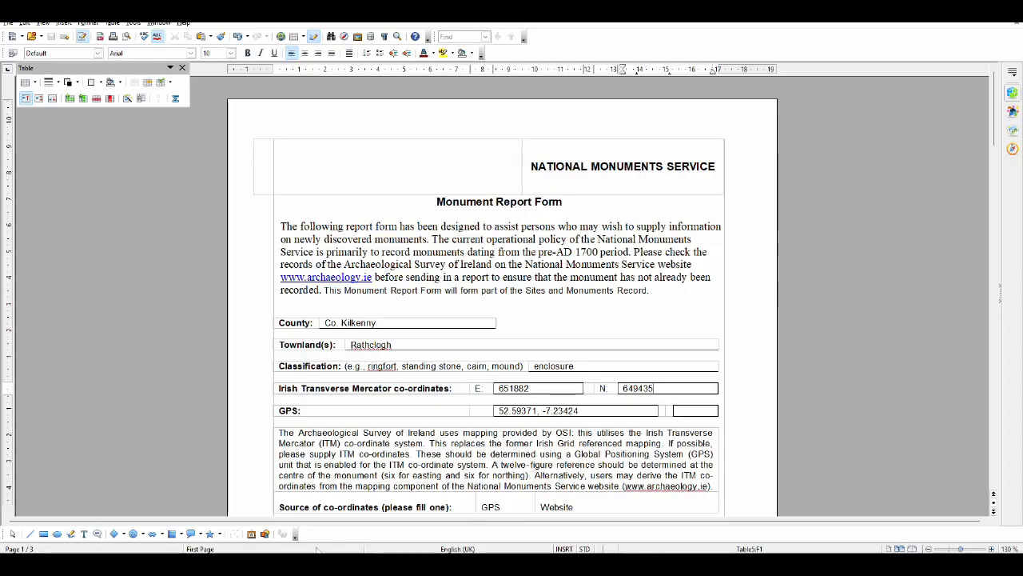
scroll(620, 326, down, 6)
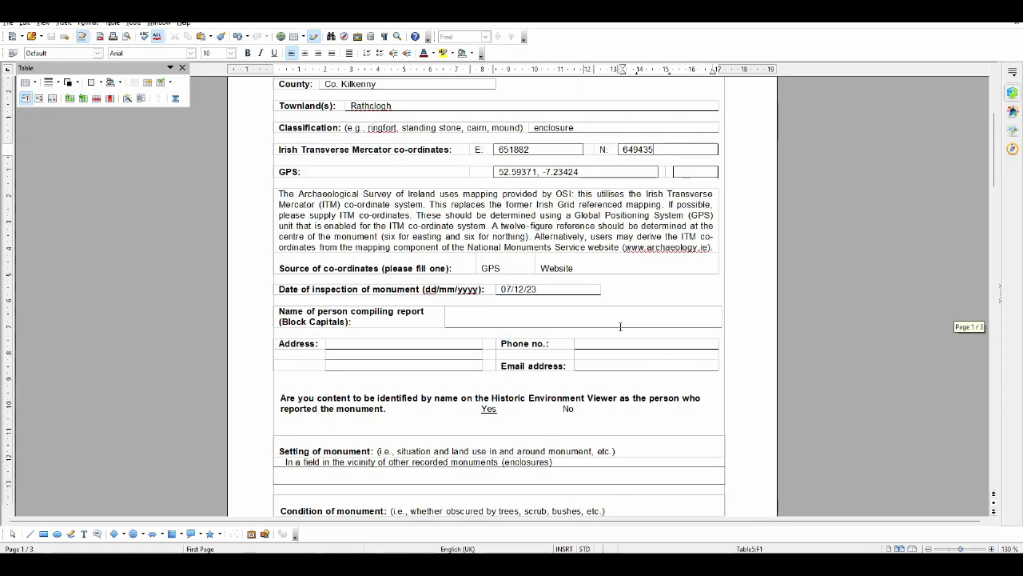
scroll(620, 326, down, 20)
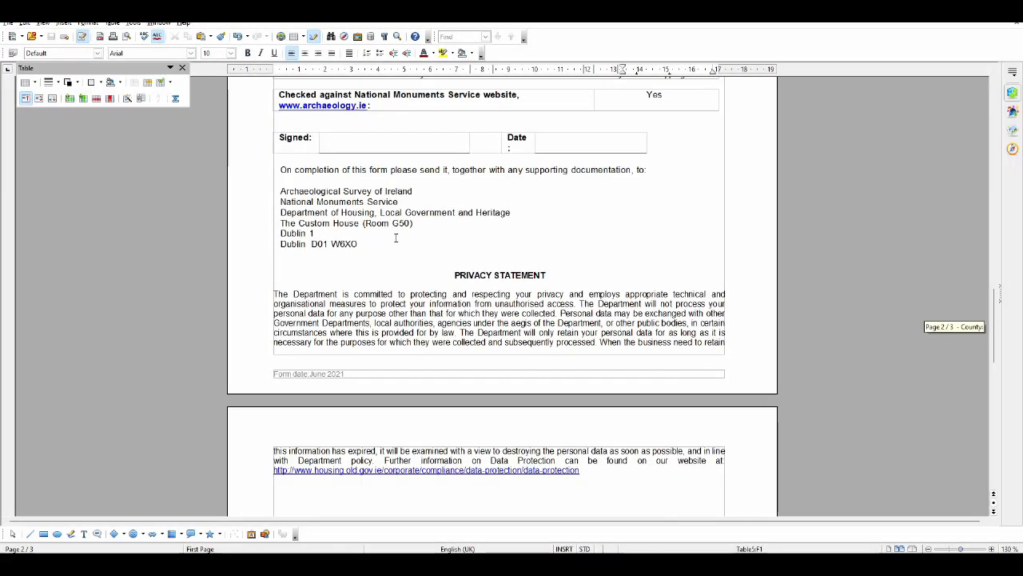
scroll(581, 341, up, 15)
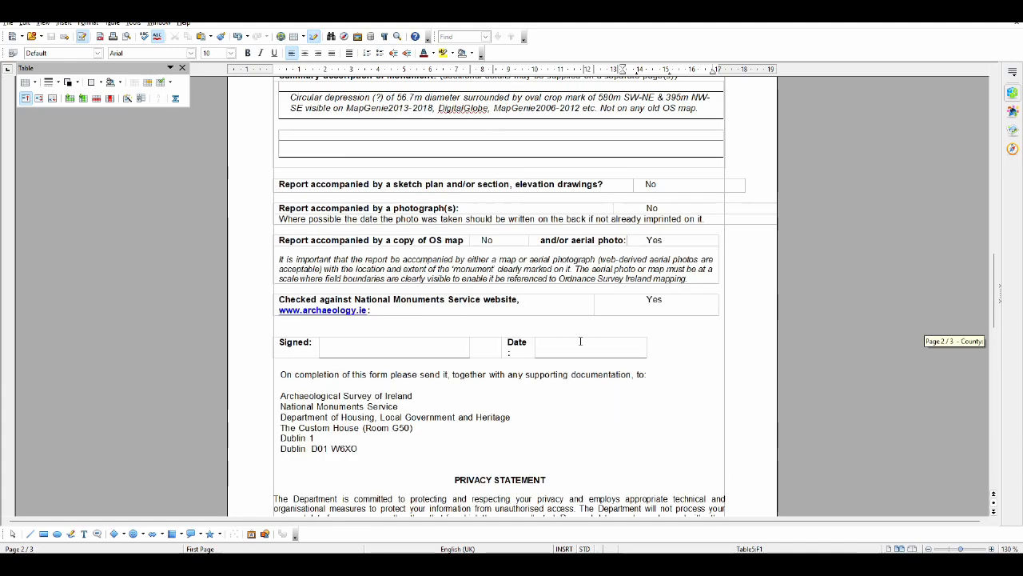
scroll(580, 341, up, 8)
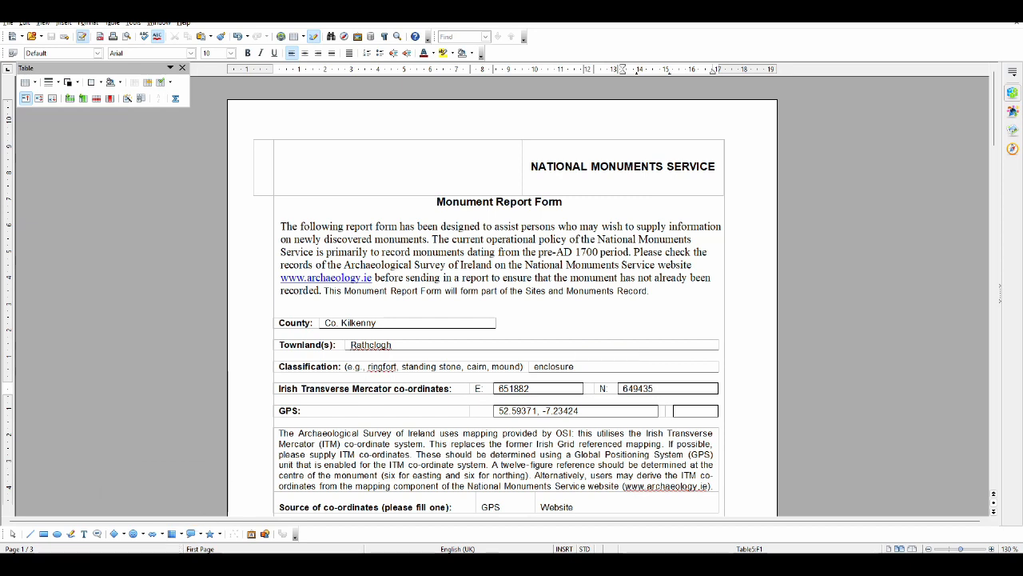
Switch to the Overpass Turbo results in the browser, dismiss the way's popup and show the marked sites around Kilkenny
mouse_move(168, 562)
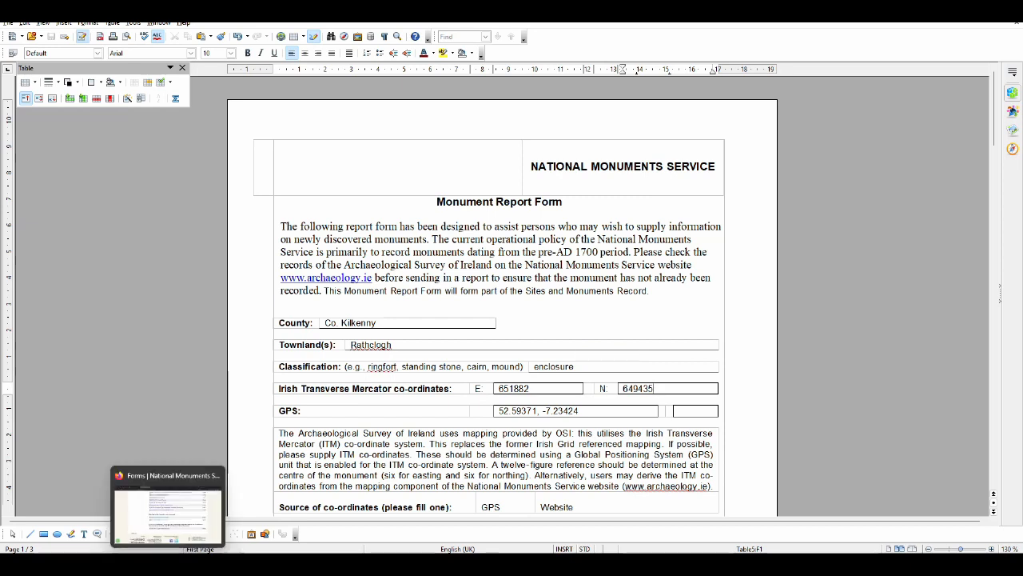
click(168, 563)
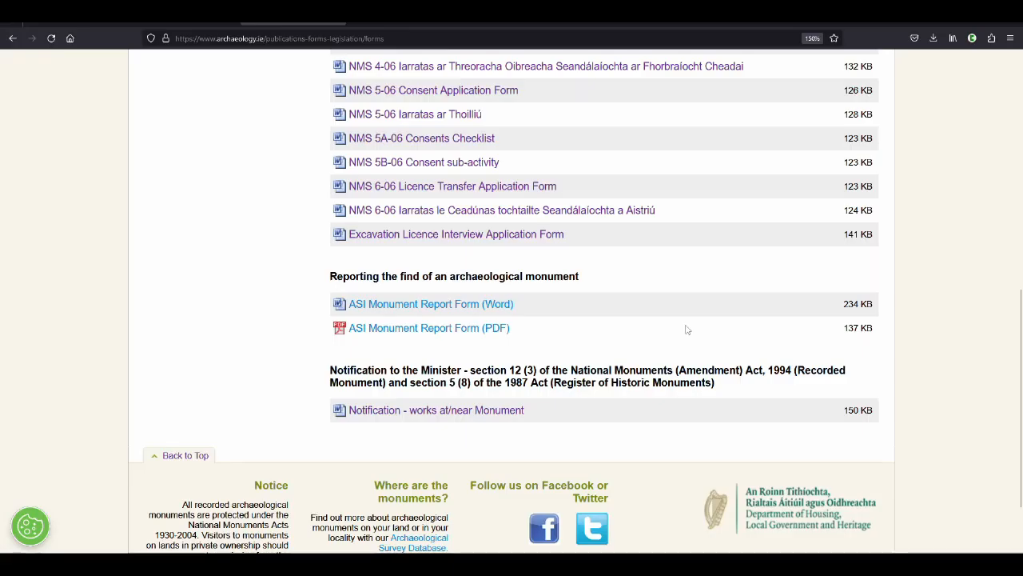
scroll(697, 312, up, 5)
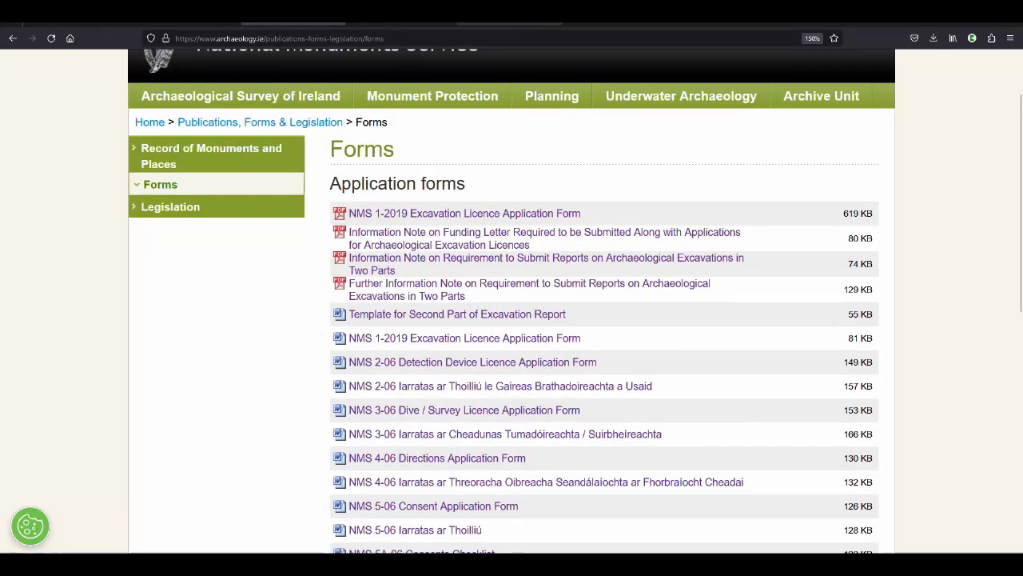
click(533, 20)
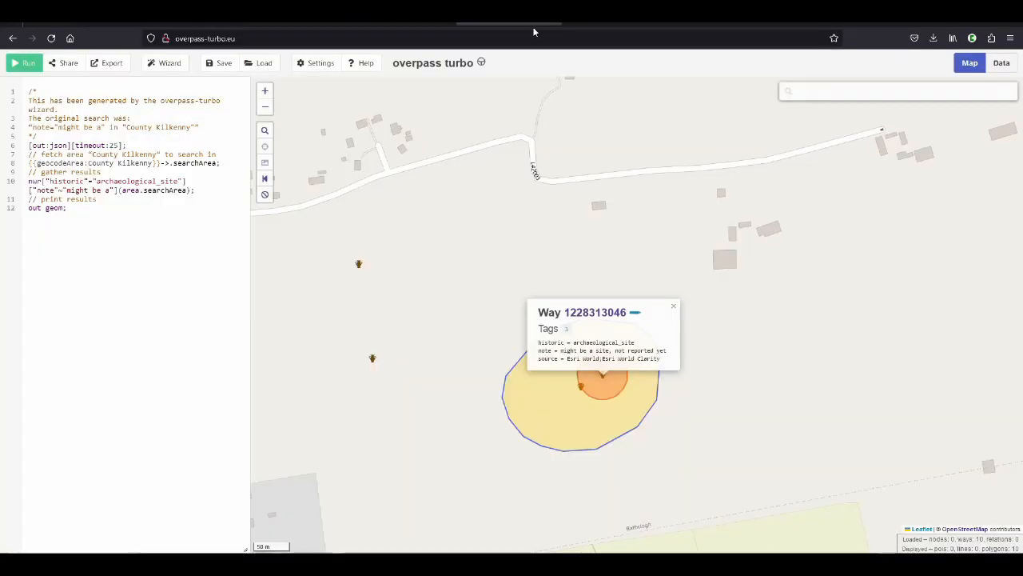
click(674, 307)
scroll(621, 383, down, 6)
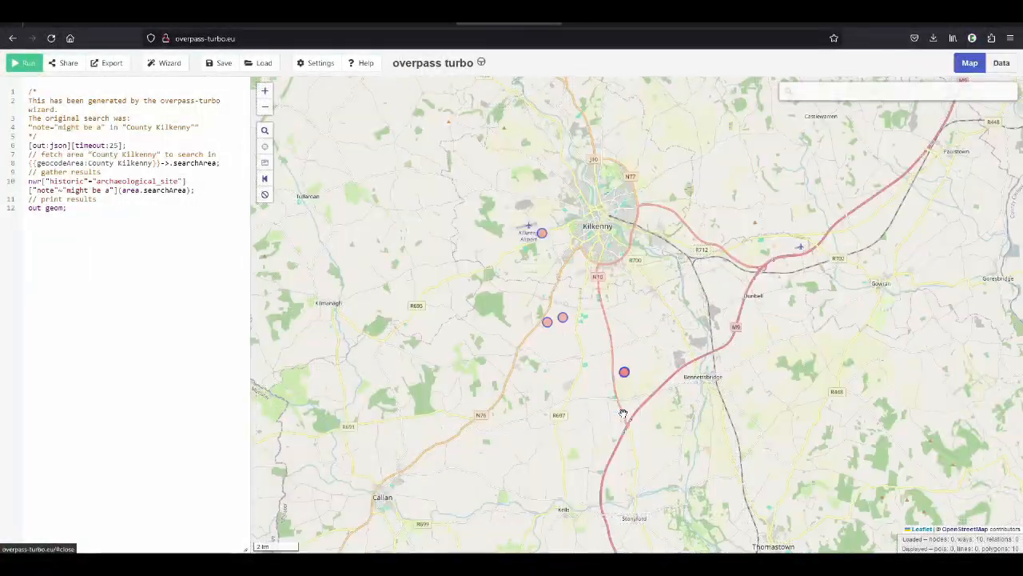
Locate the circular site north of Ballycallan Road near Kilkenny Airport and open its way page on OpenStreetMap
scroll(539, 231, up, 5)
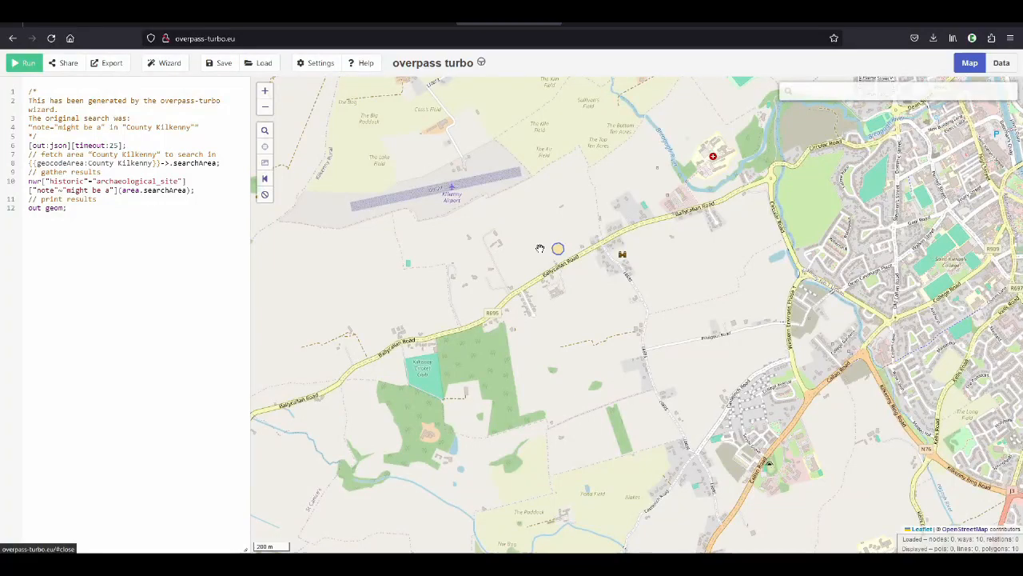
scroll(542, 245, up, 1)
scroll(544, 243, up, 2)
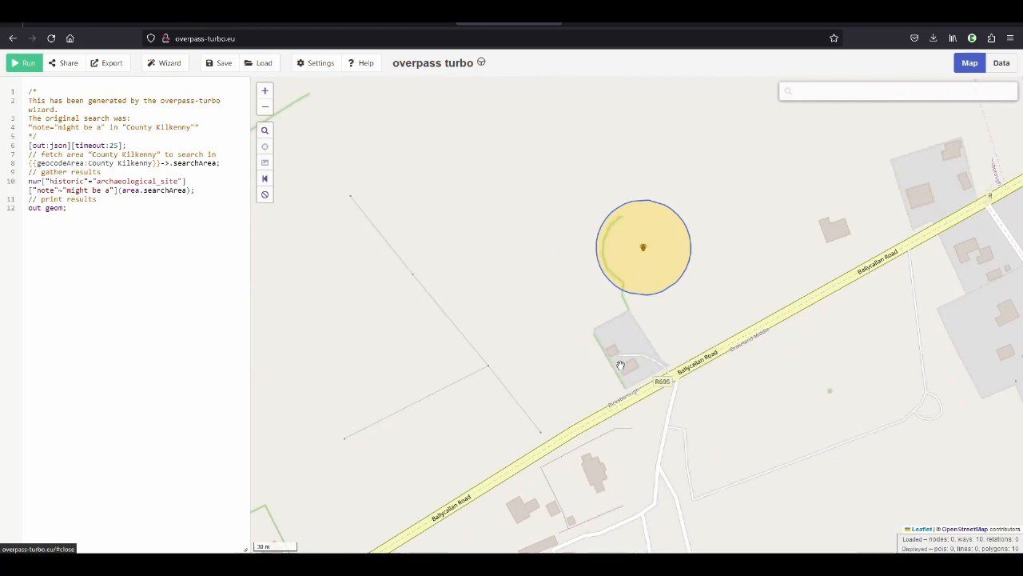
scroll(583, 320, down, 1)
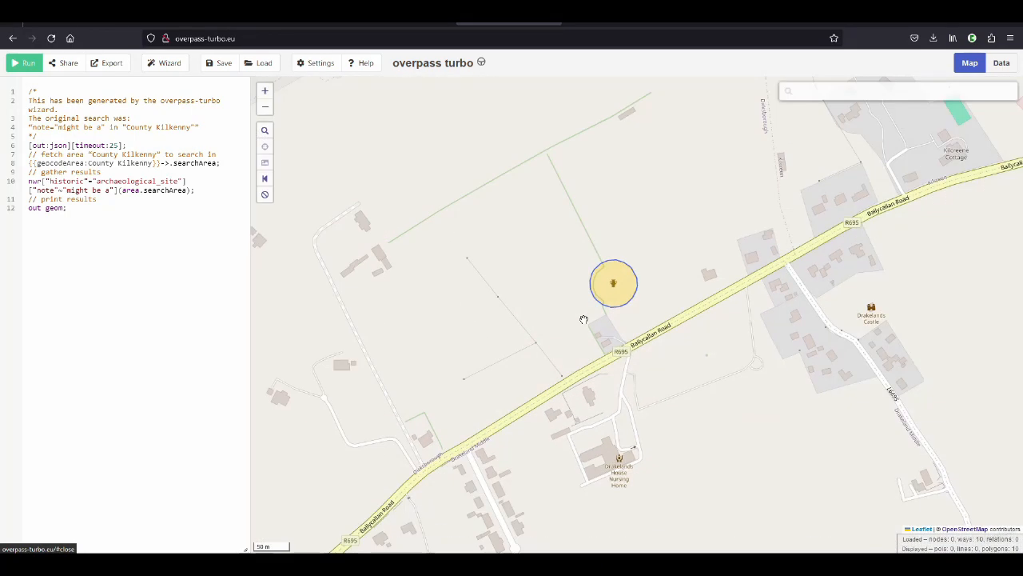
scroll(561, 312, down, 1)
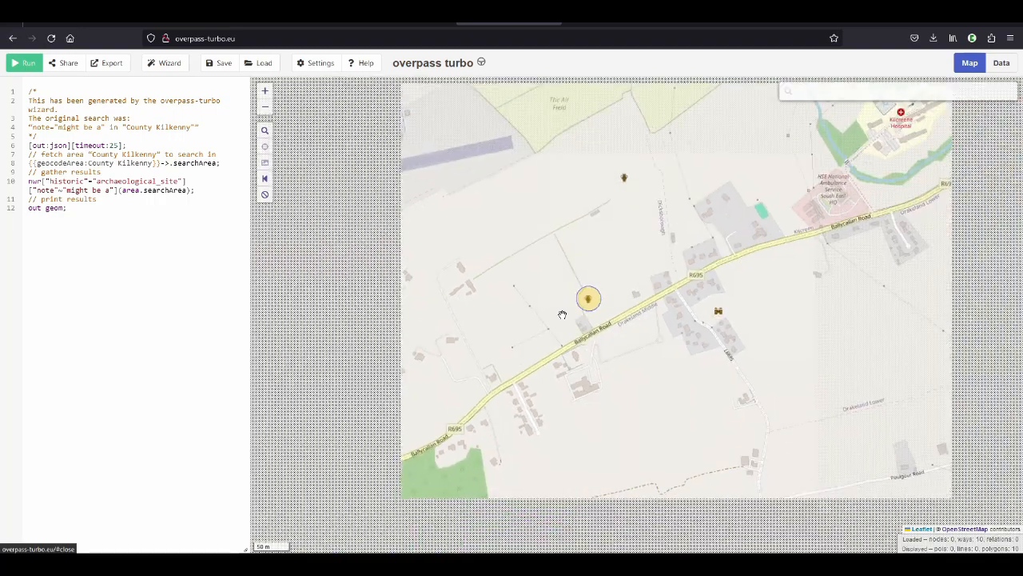
scroll(562, 314, down, 1)
scroll(569, 313, up, 2)
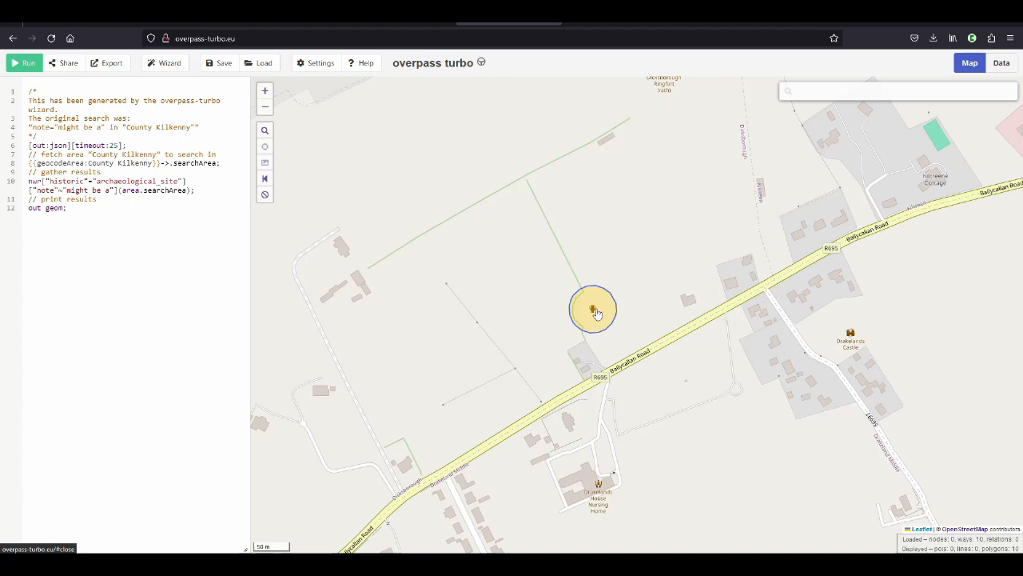
click(595, 318)
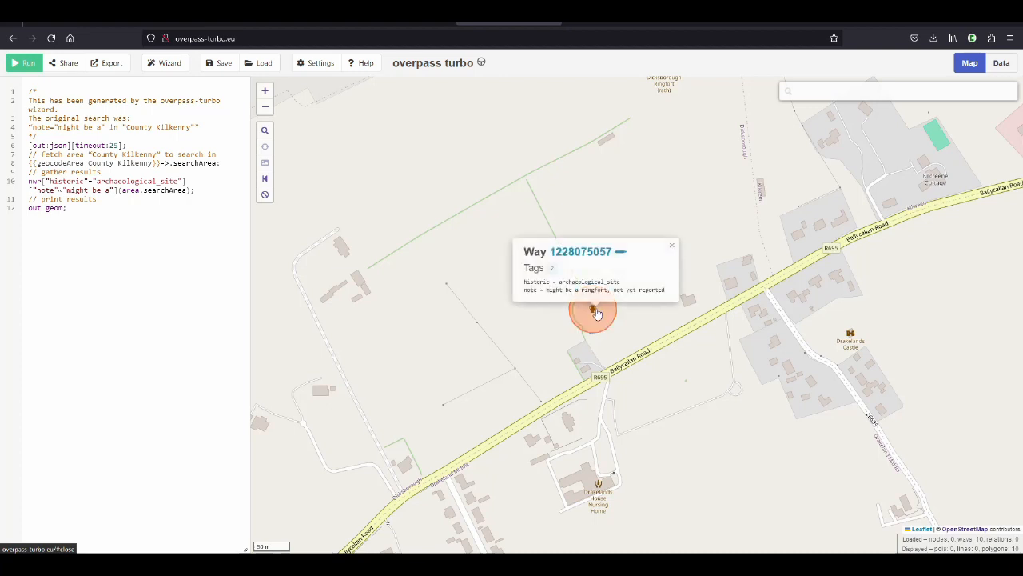
click(600, 252)
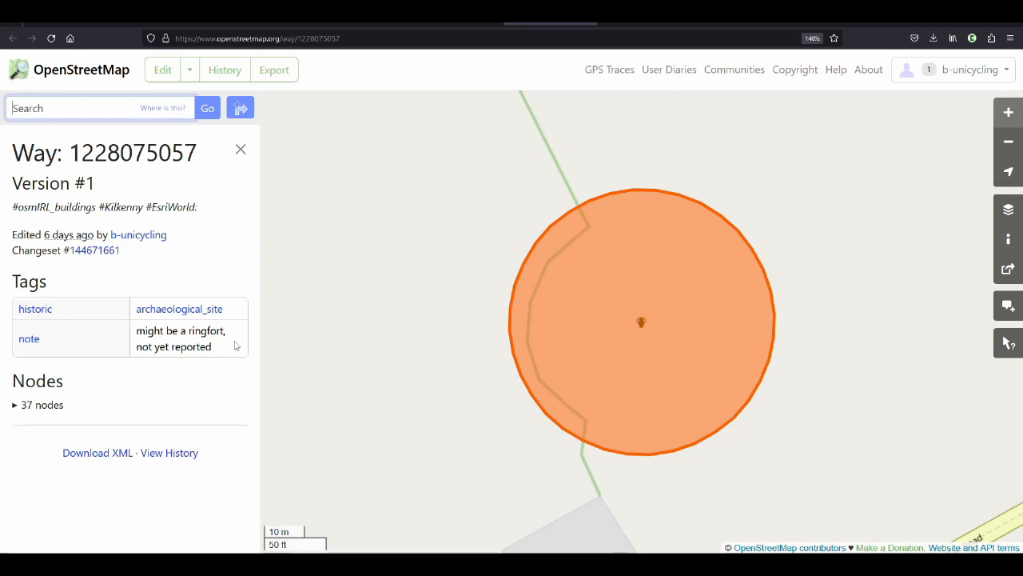
Load the possible ringfort's way from OpenStreetMap into JOSM for editing through Remote Control
click(191, 70)
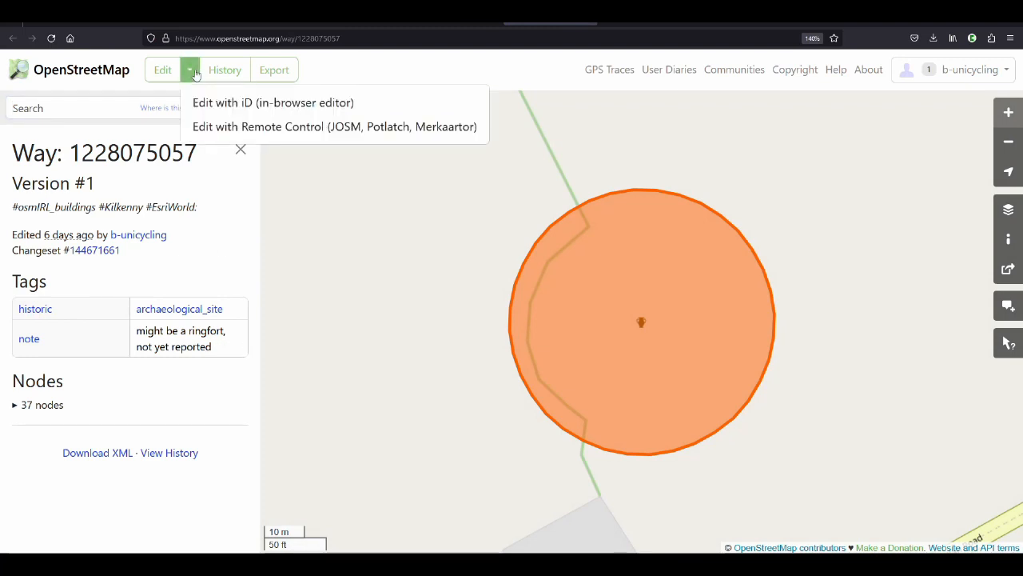
click(238, 127)
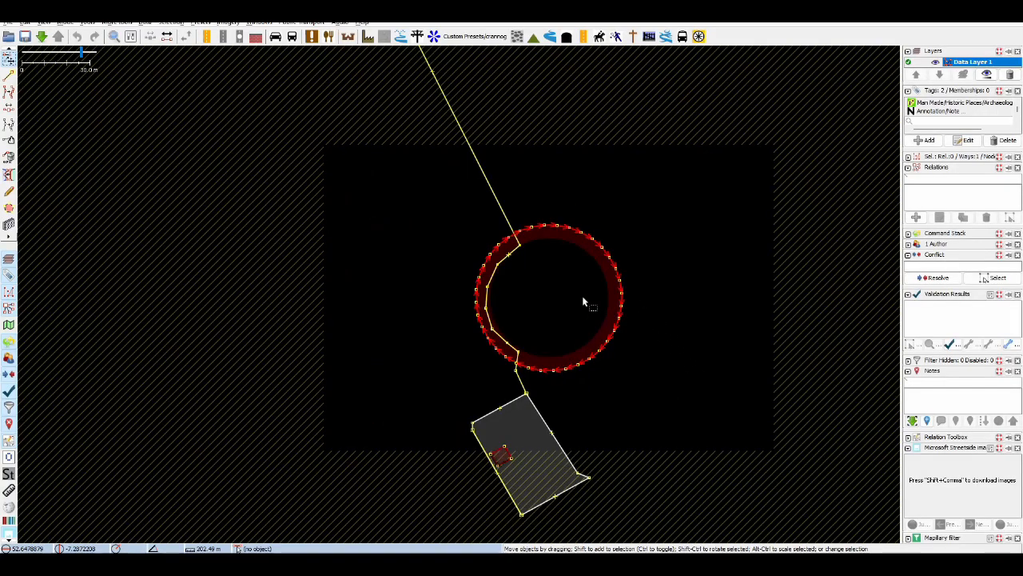
scroll(533, 305, down, 2)
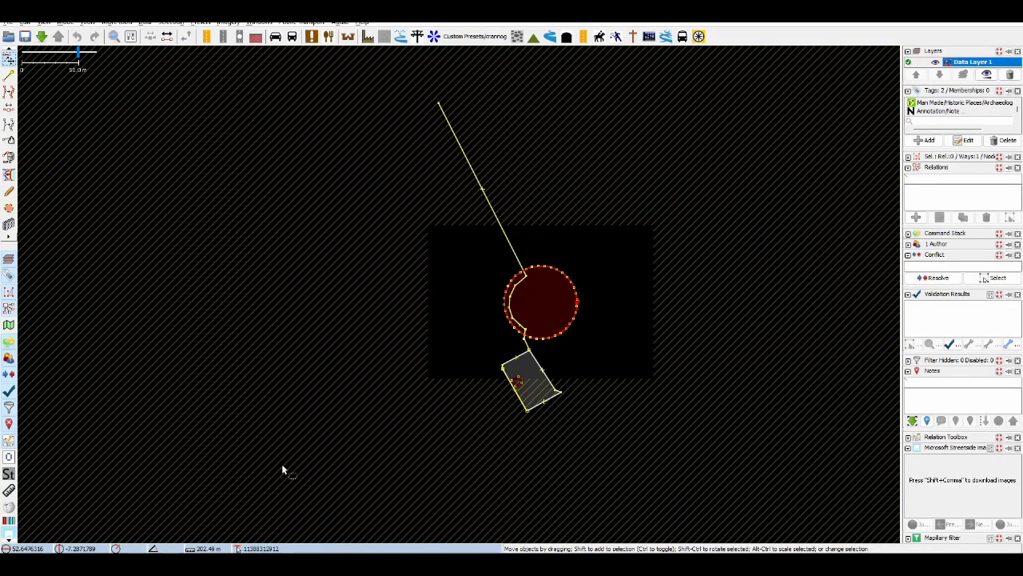
Add Esri World Imagery as the background in JOSM and hide Data Layer 1
click(240, 562)
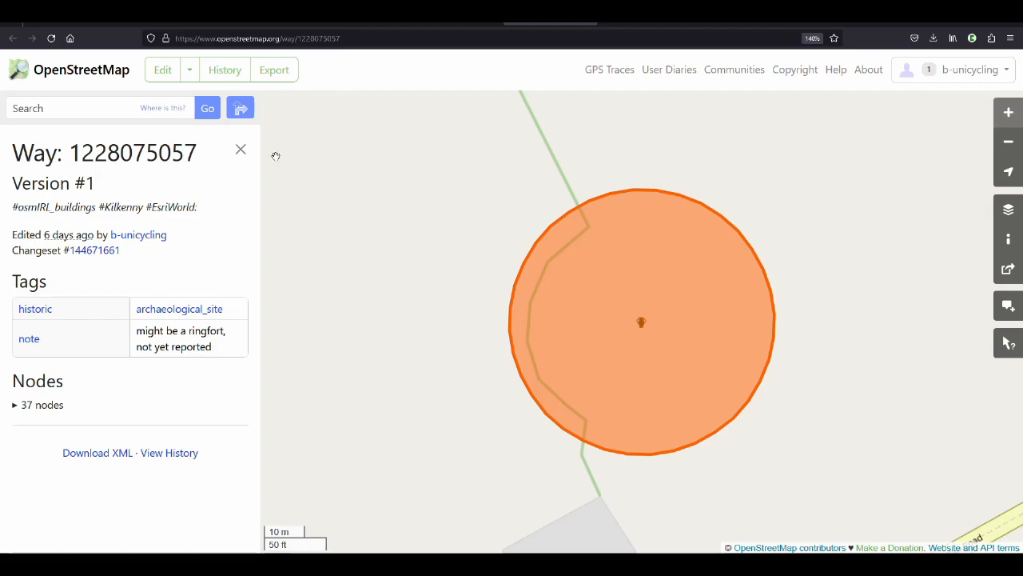
click(320, 562)
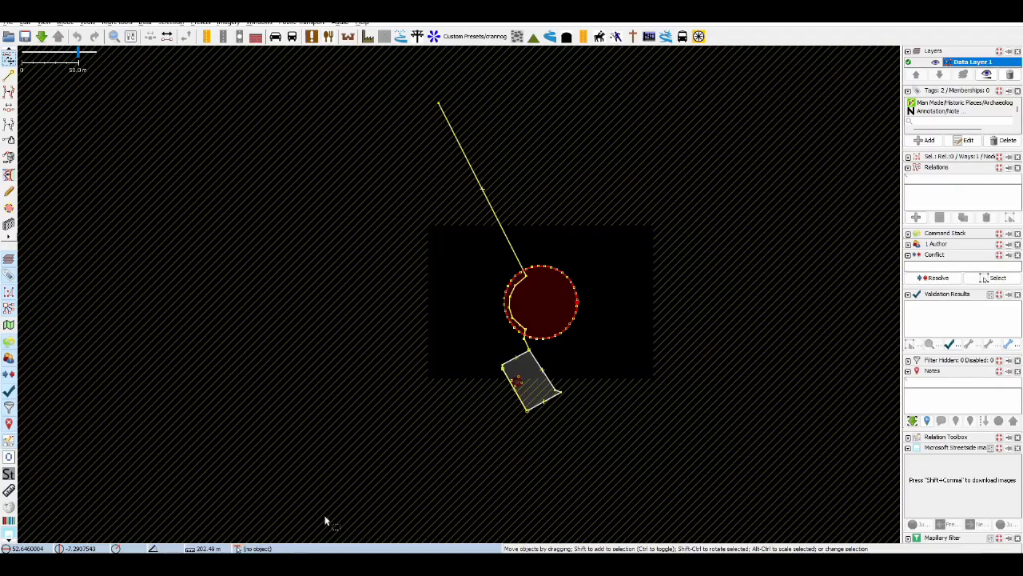
click(231, 24)
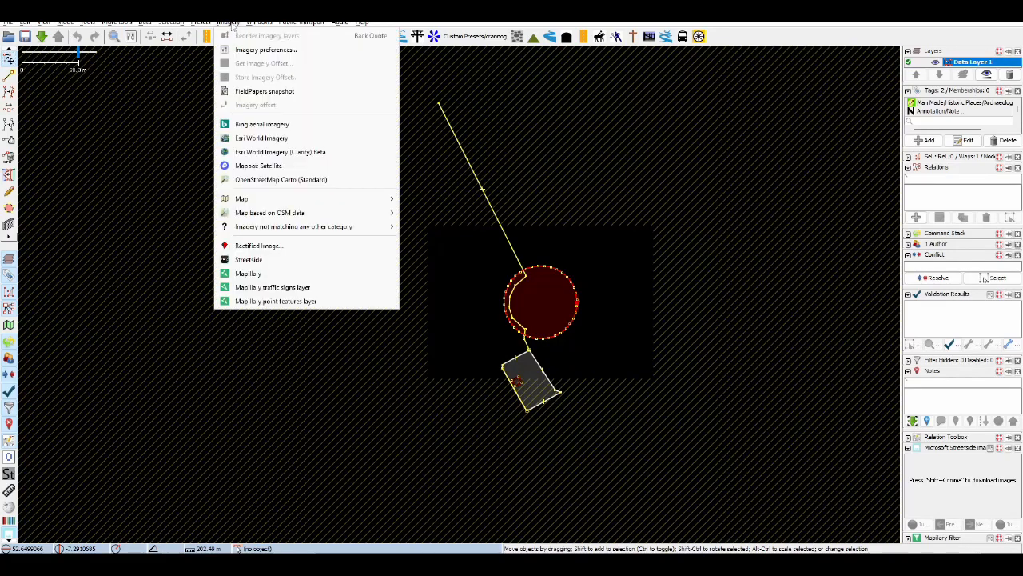
click(251, 138)
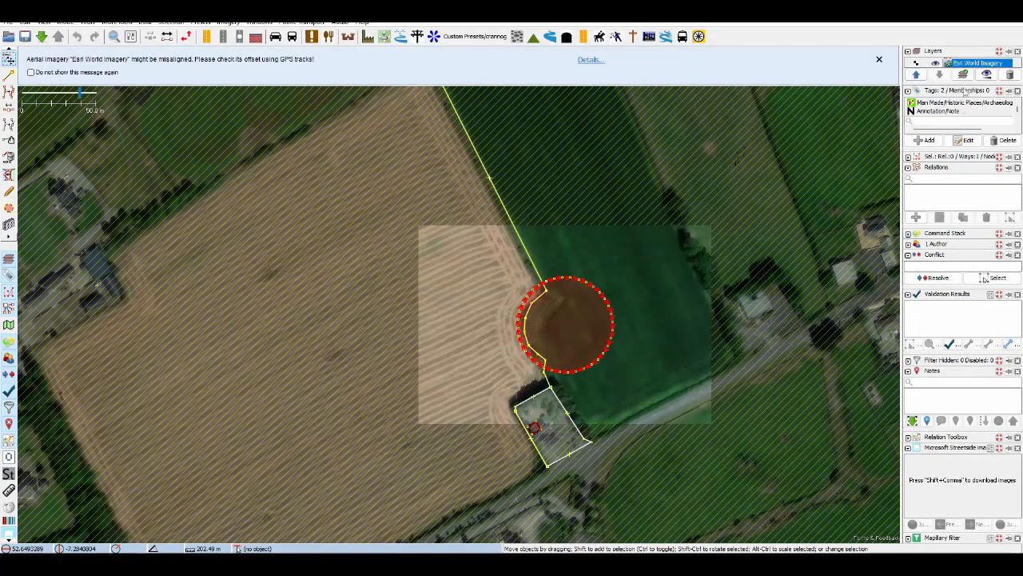
click(935, 63)
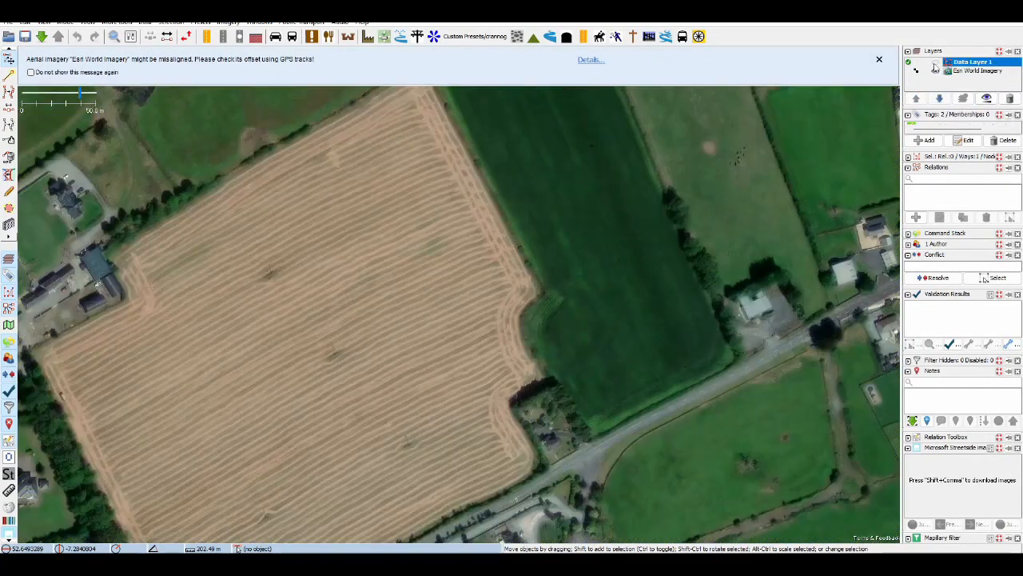
Examine the Esri imagery for the curved field boundary and circular crop mark where the possible ringfort is mapped
scroll(678, 333, down, 4)
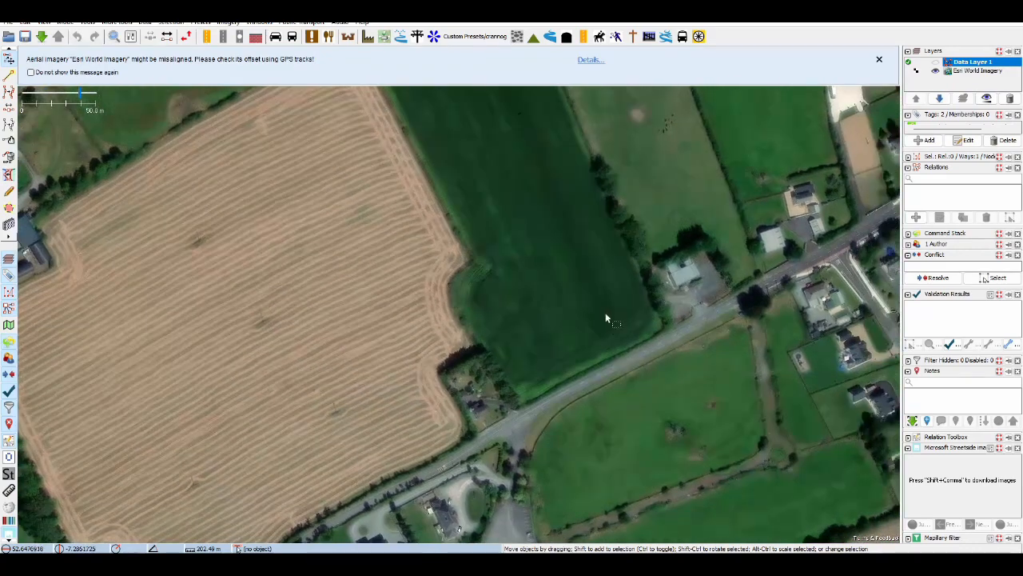
scroll(602, 314, up, 1)
scroll(602, 314, down, 2)
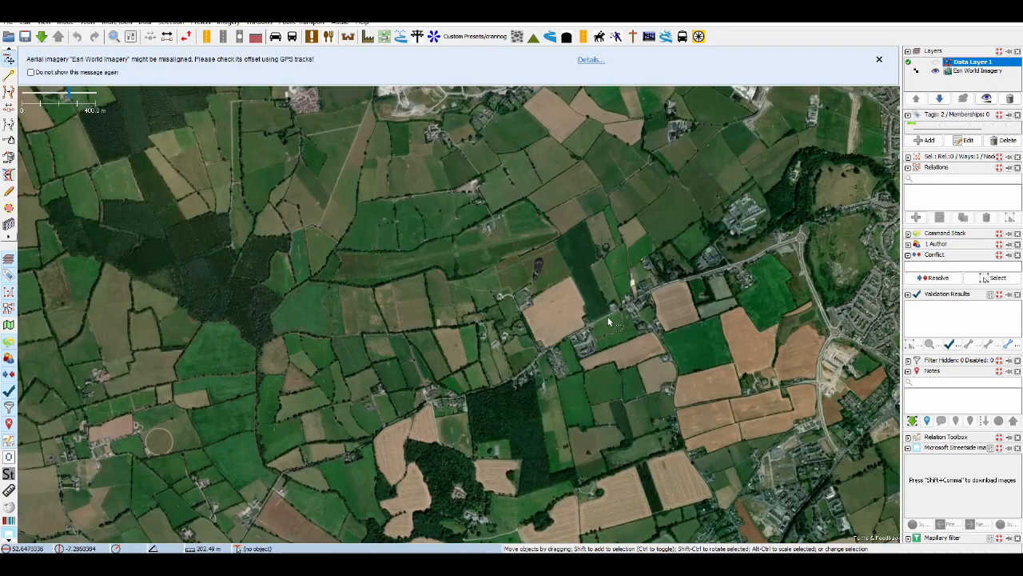
scroll(601, 301, up, 2)
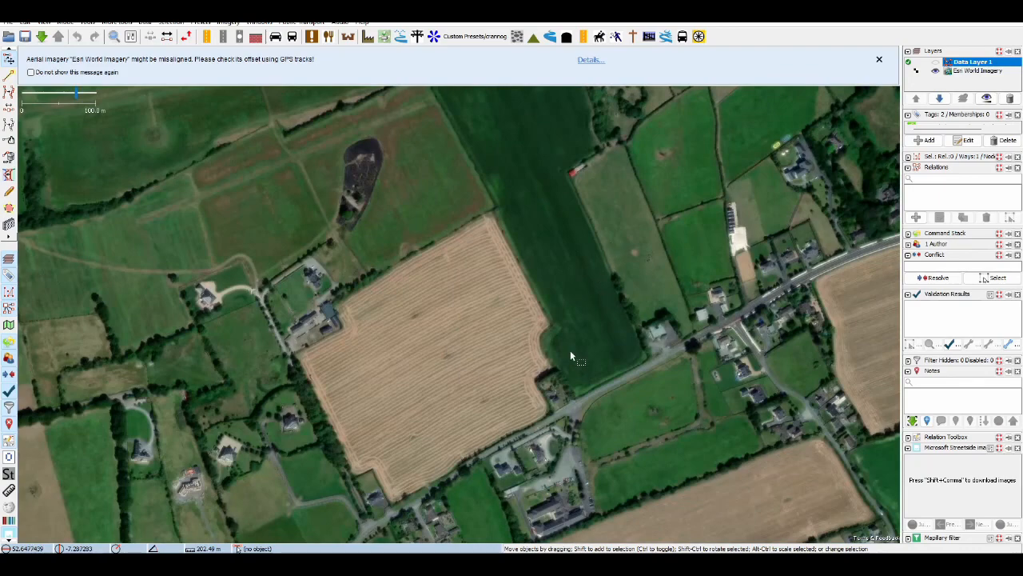
scroll(570, 352, up, 1)
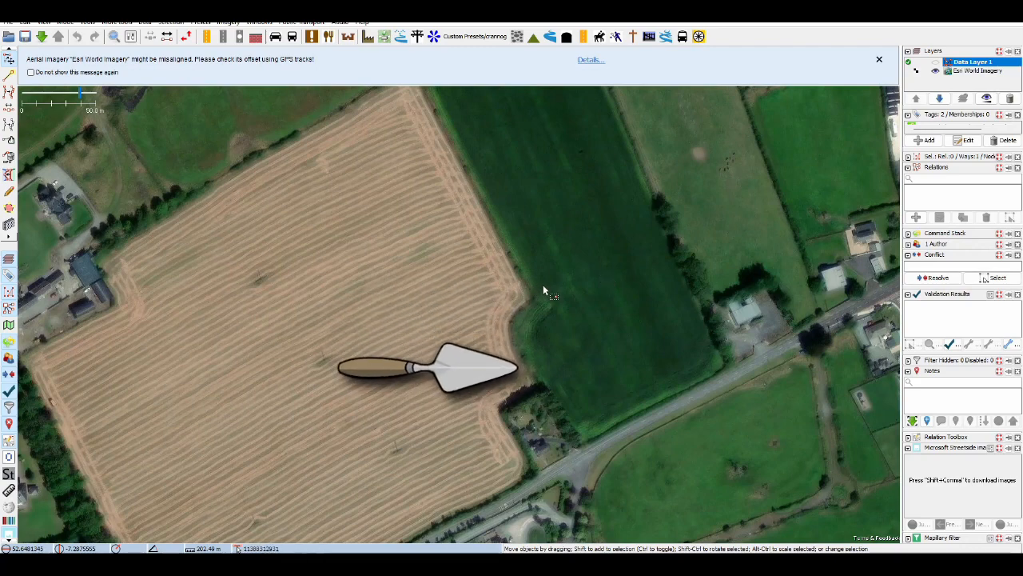
scroll(541, 287, down, 2)
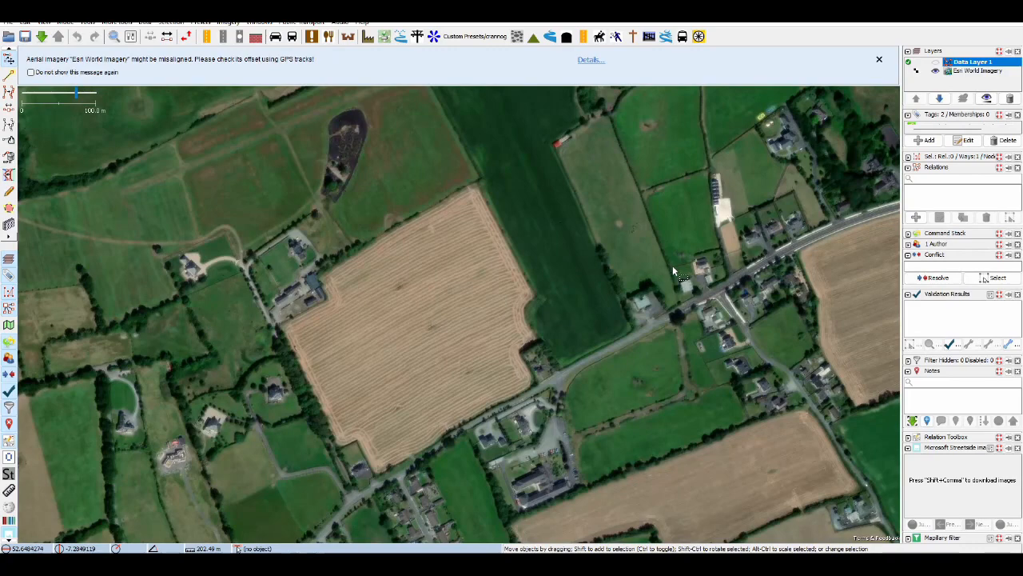
scroll(529, 310, up, 2)
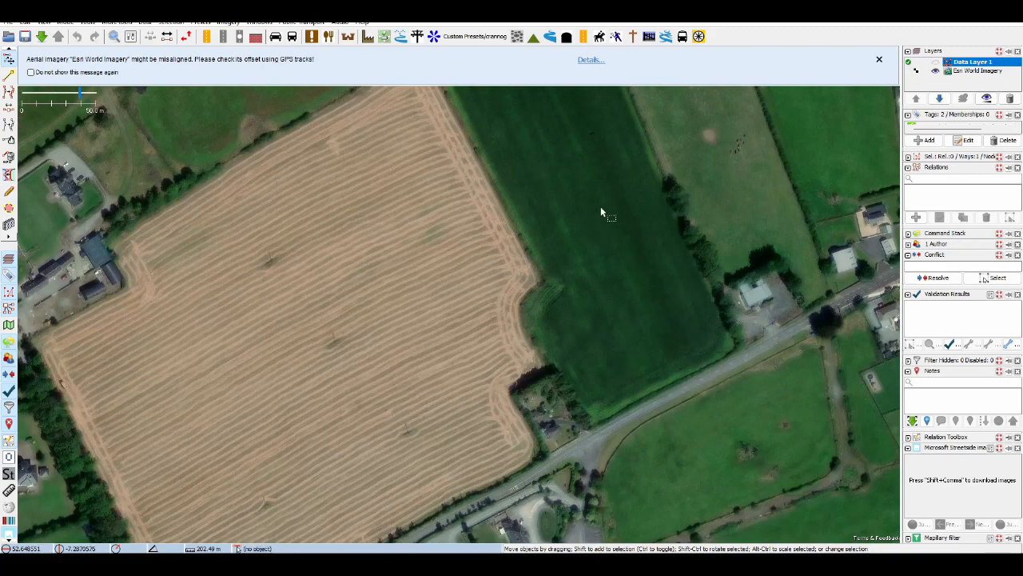
scroll(620, 258, down, 2)
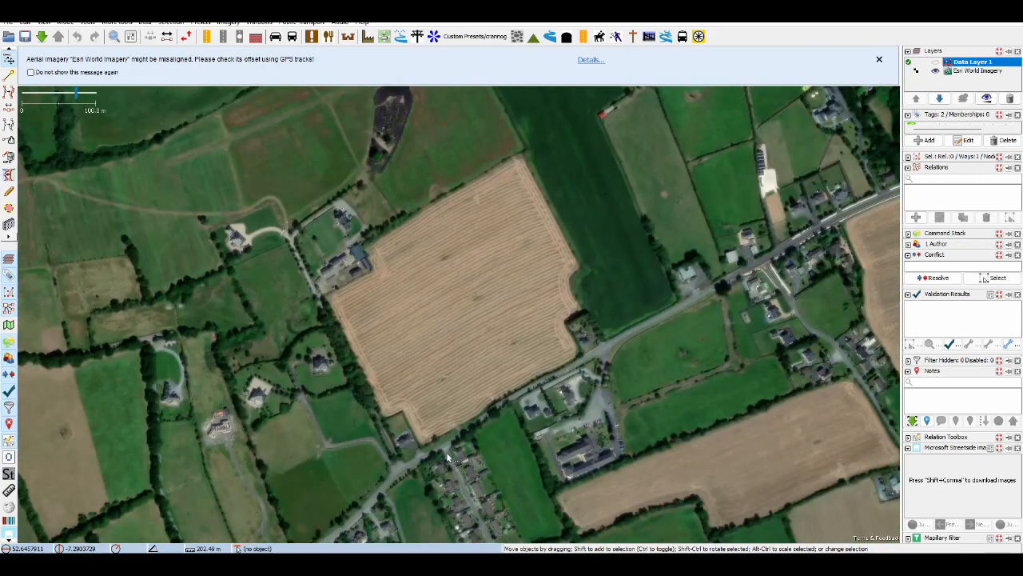
scroll(593, 278, up, 2)
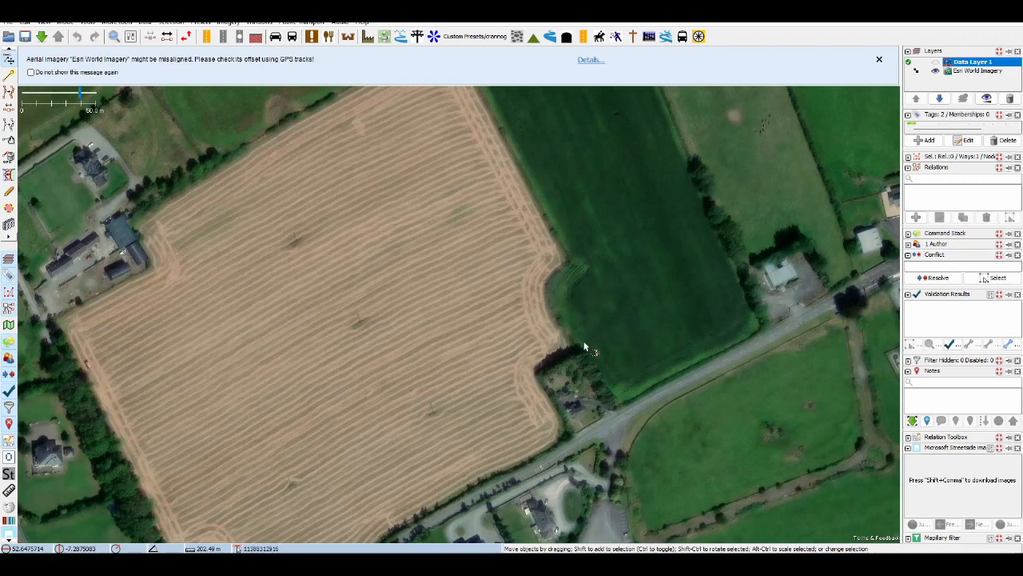
drag(658, 325, 573, 350)
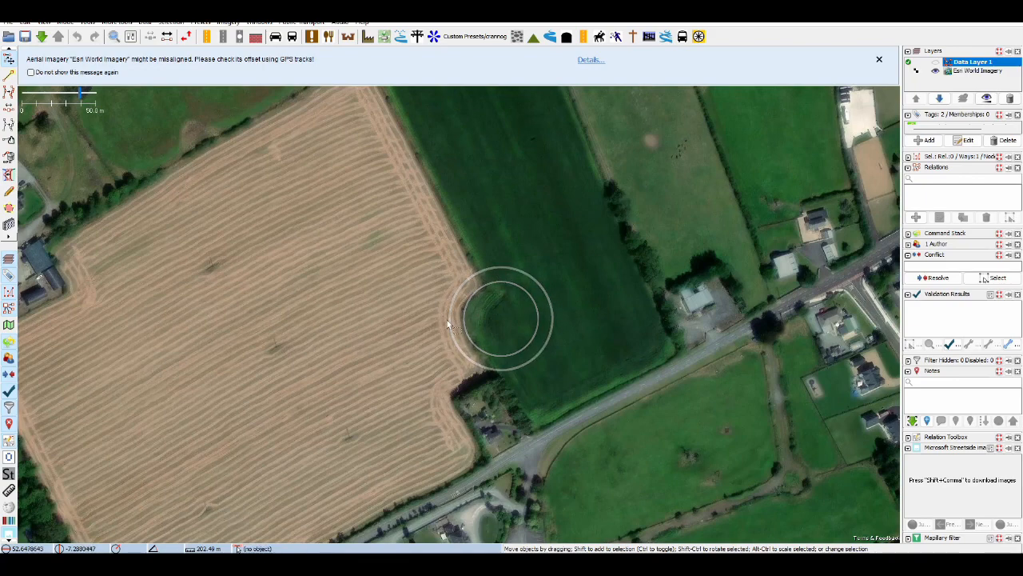
Compare the curved field boundary at the possible ringfort with the surrounding fields and the road on the Esri imagery
scroll(555, 356, up, 3)
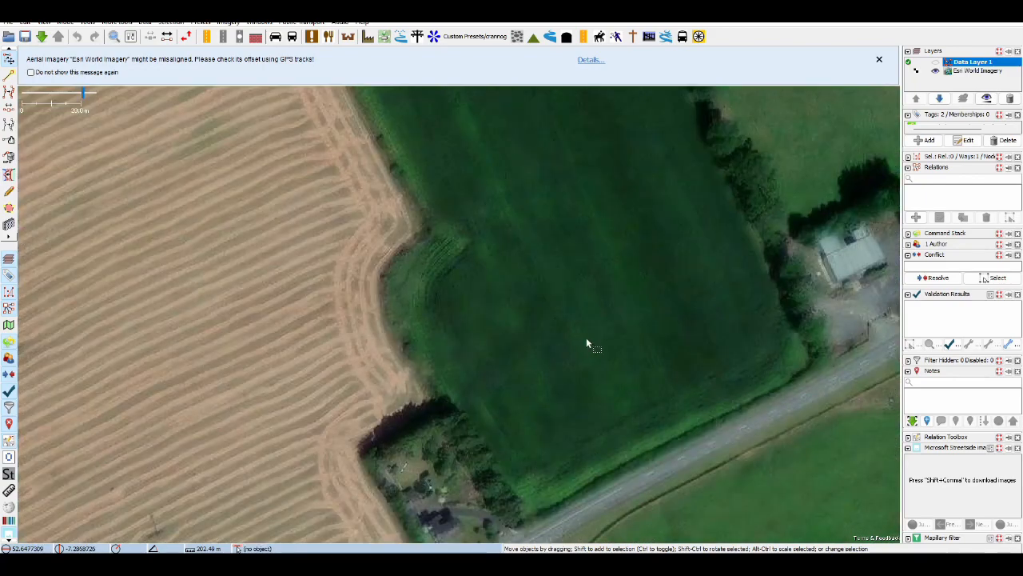
scroll(595, 346, down, 2)
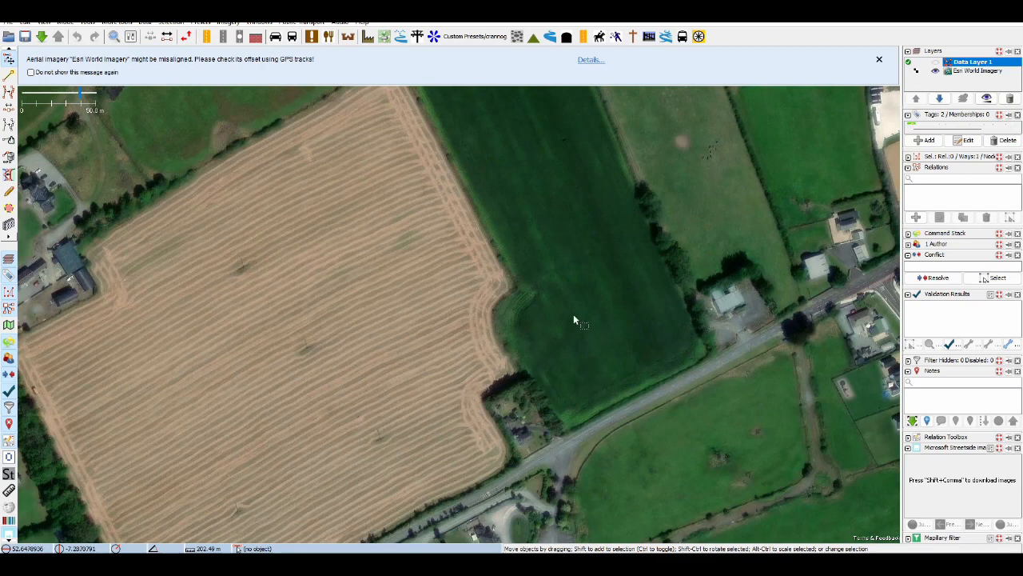
scroll(569, 323, down, 2)
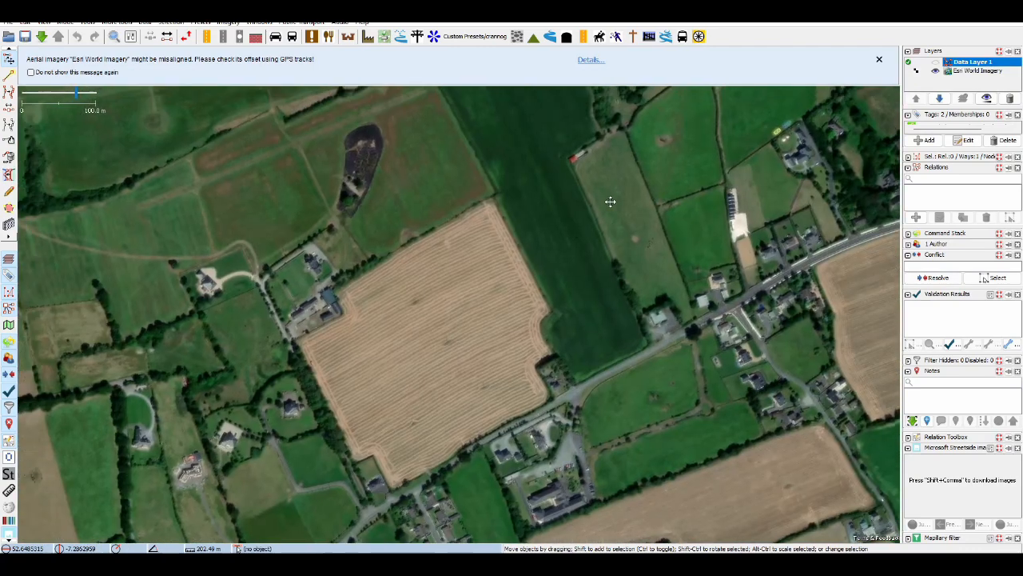
drag(610, 201, 589, 198)
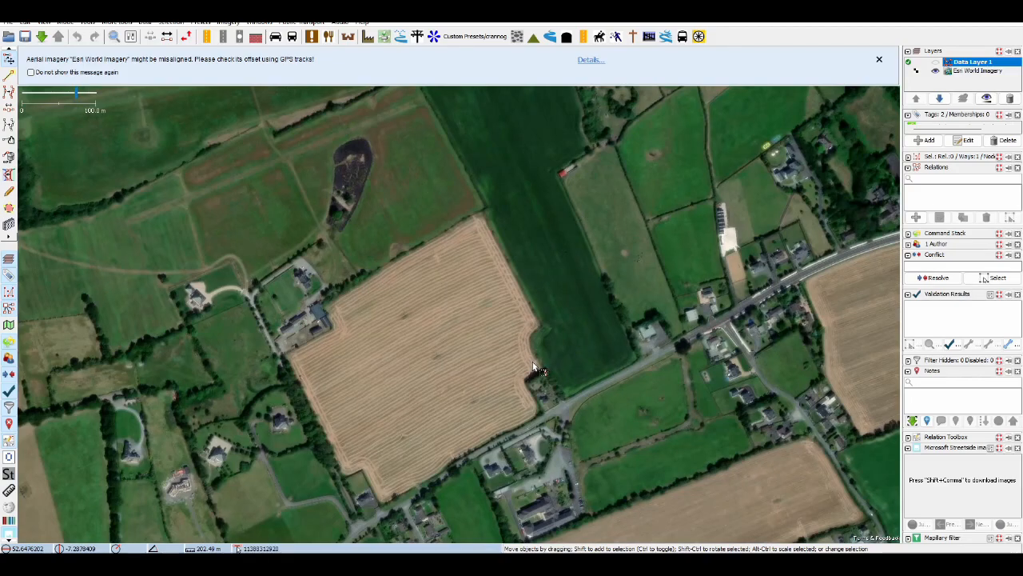
drag(765, 403, 745, 283)
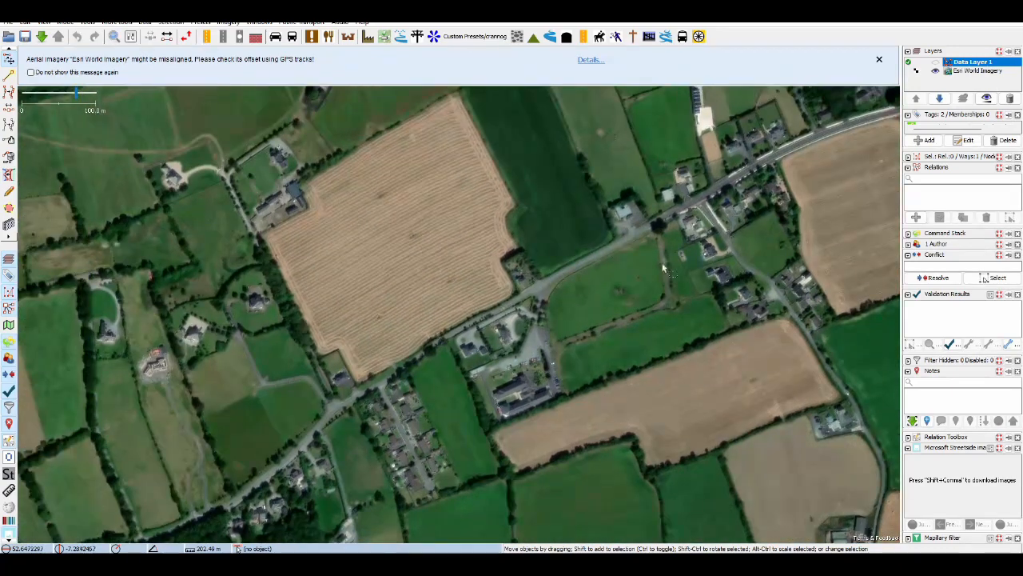
scroll(515, 219, up, 2)
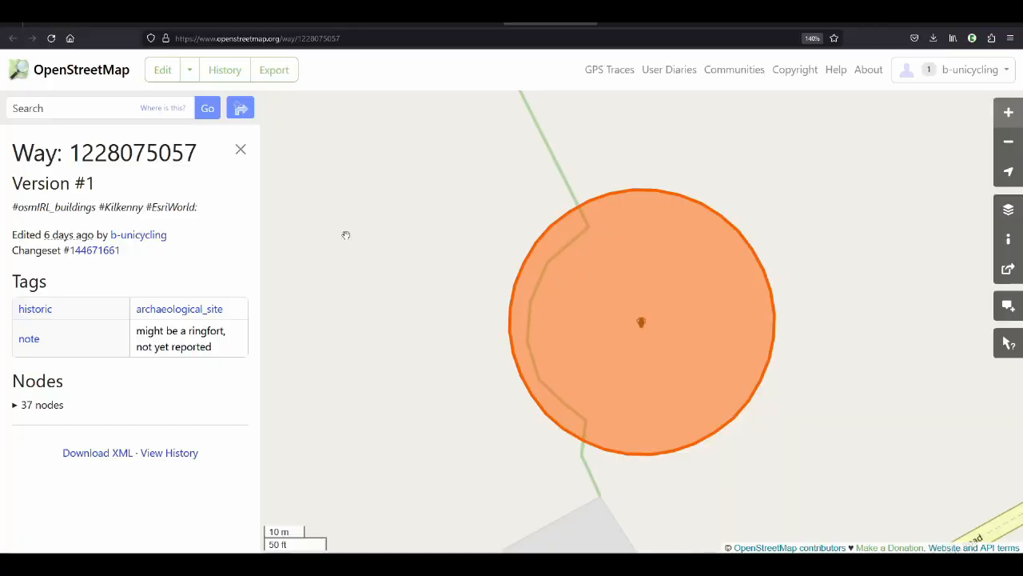
Locate The Hill Field beside Cantwell's Farm on OpenStreetMap, close the way details, and open the area in the iD editor
scroll(541, 288, down, 2)
scroll(623, 365, down, 4)
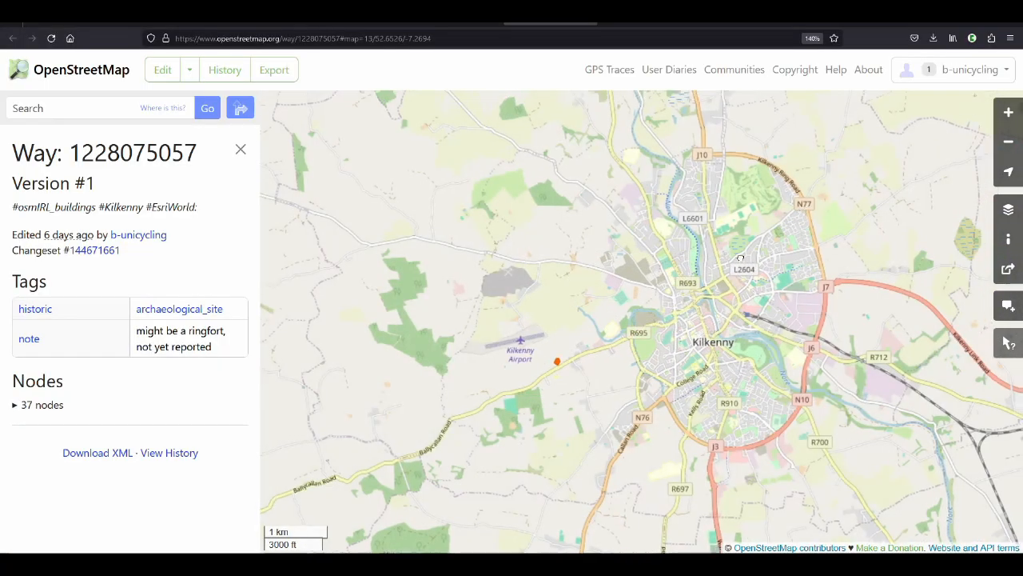
drag(741, 258, 600, 358)
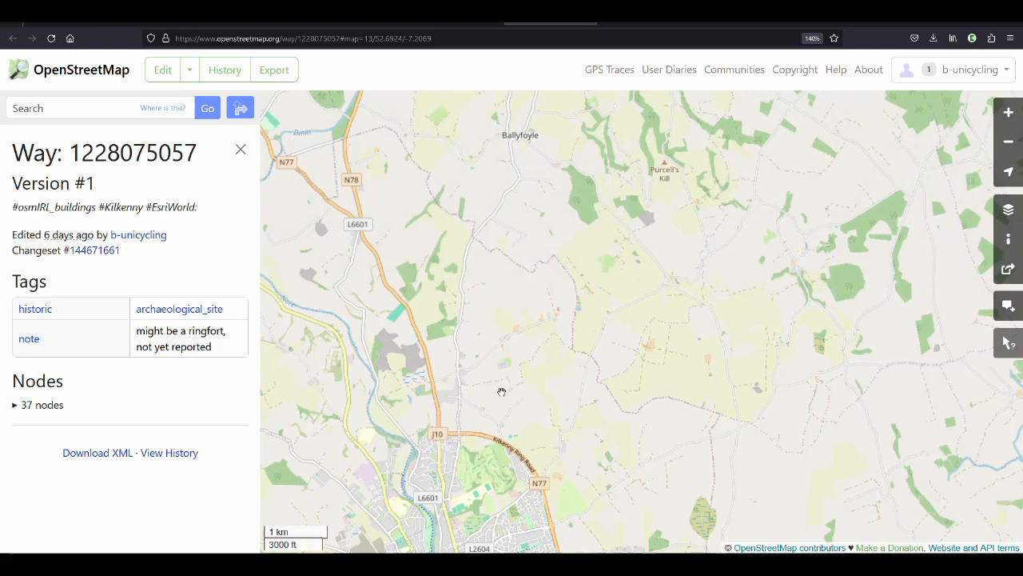
scroll(501, 390, up, 1)
scroll(795, 331, up, 1)
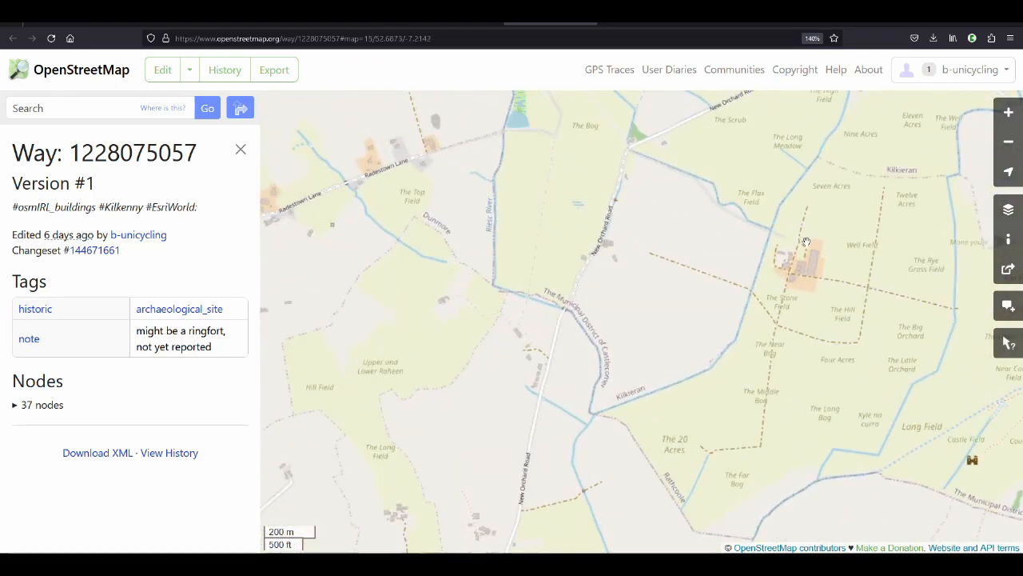
scroll(868, 353, up, 1)
drag(868, 352, 625, 303)
scroll(625, 304, up, 1)
click(239, 149)
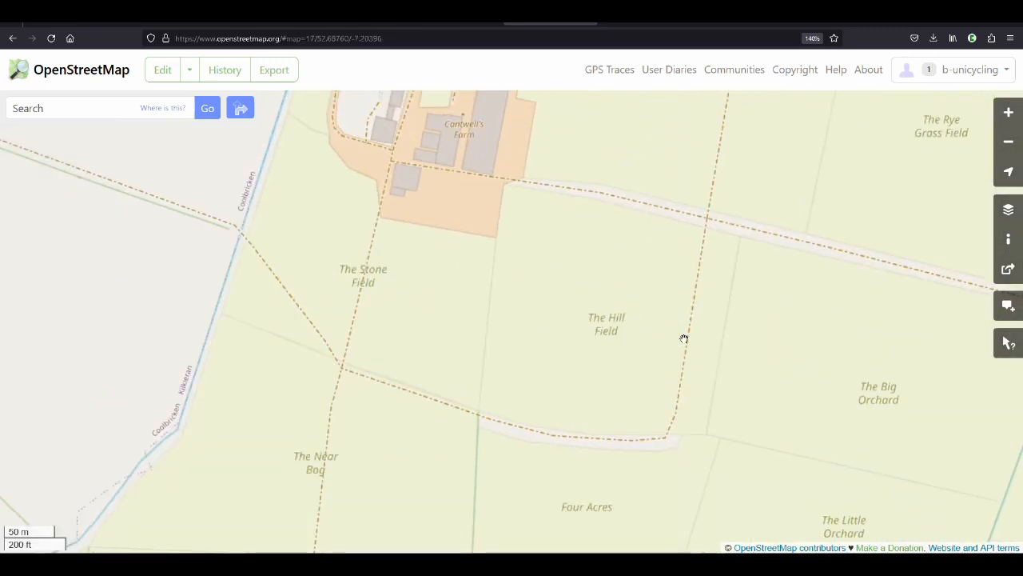
click(190, 70)
click(207, 104)
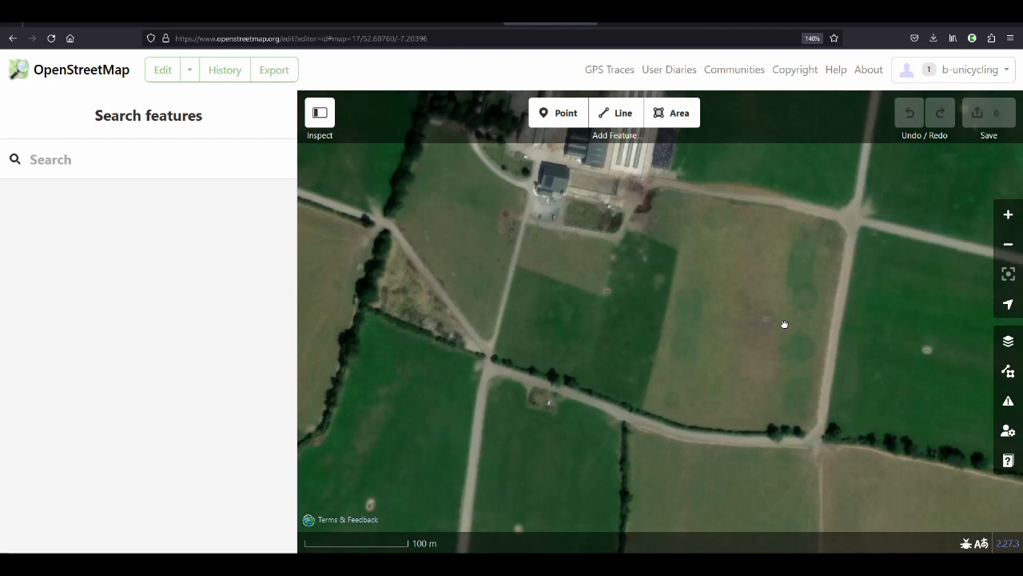
Examine the aerial imagery of The Hill Field south-east of Cantwell's Farm for circular crop marks, close up and in context
drag(801, 347, 652, 368)
scroll(653, 368, up, 1)
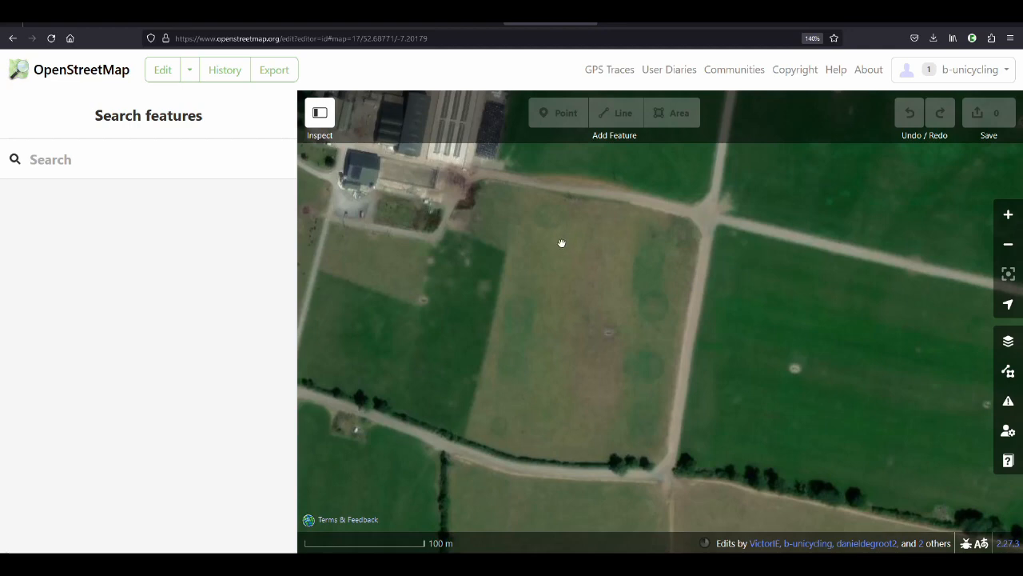
drag(694, 265, 557, 335)
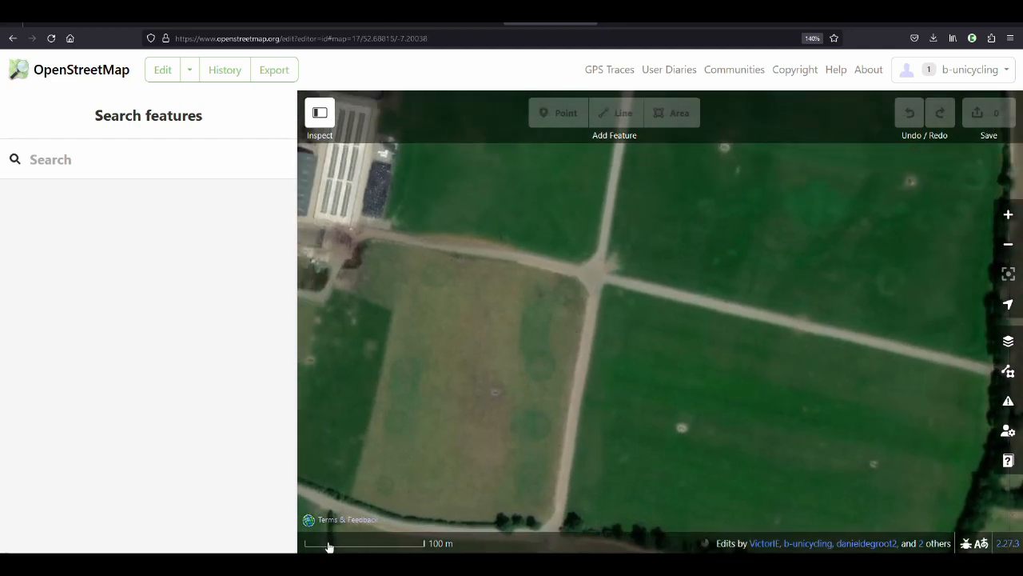
scroll(522, 457, up, 3)
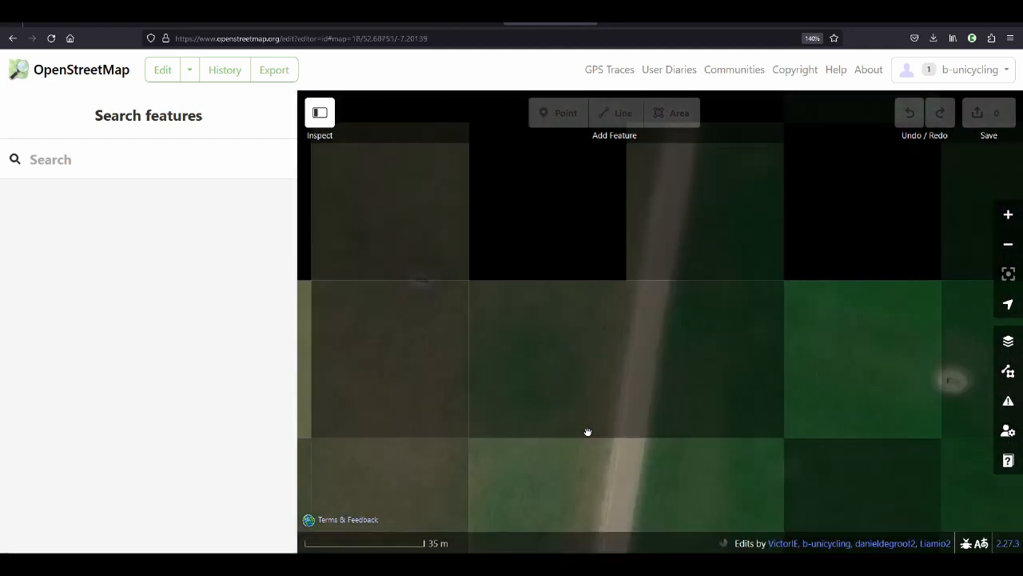
scroll(588, 431, up, 2)
drag(588, 431, 503, 552)
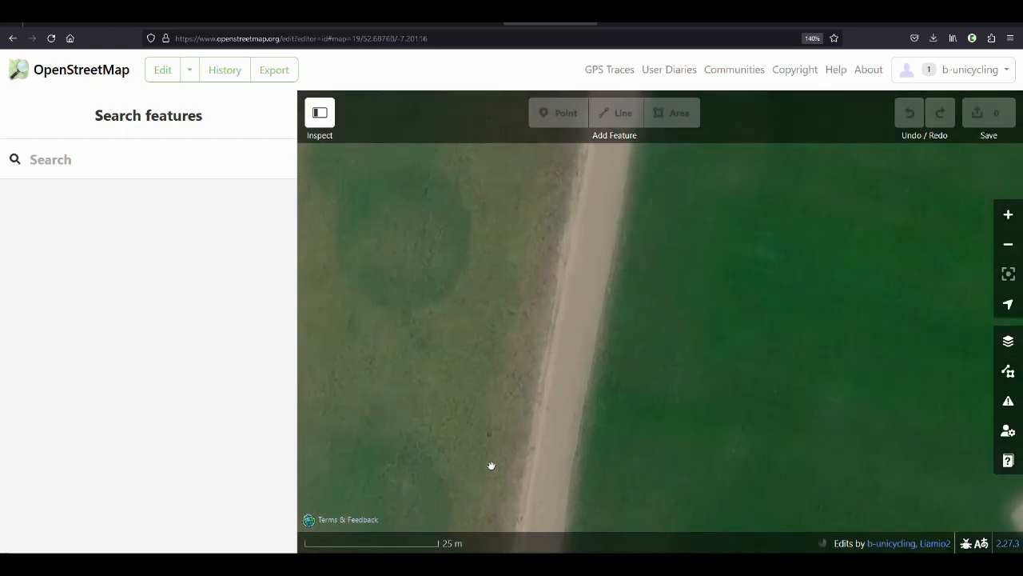
scroll(492, 465, up, 1)
scroll(707, 300, down, 4)
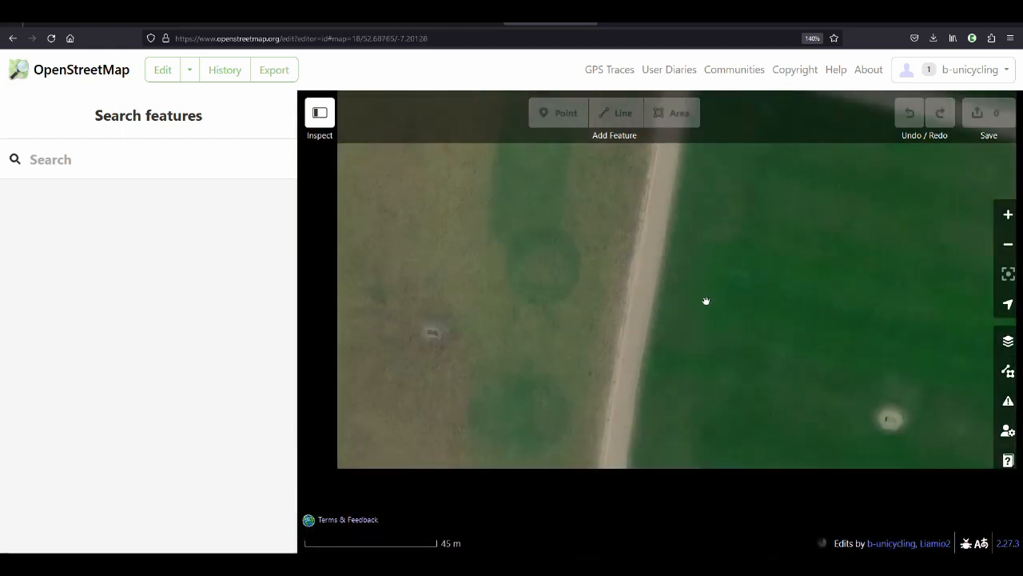
scroll(713, 333, down, 2)
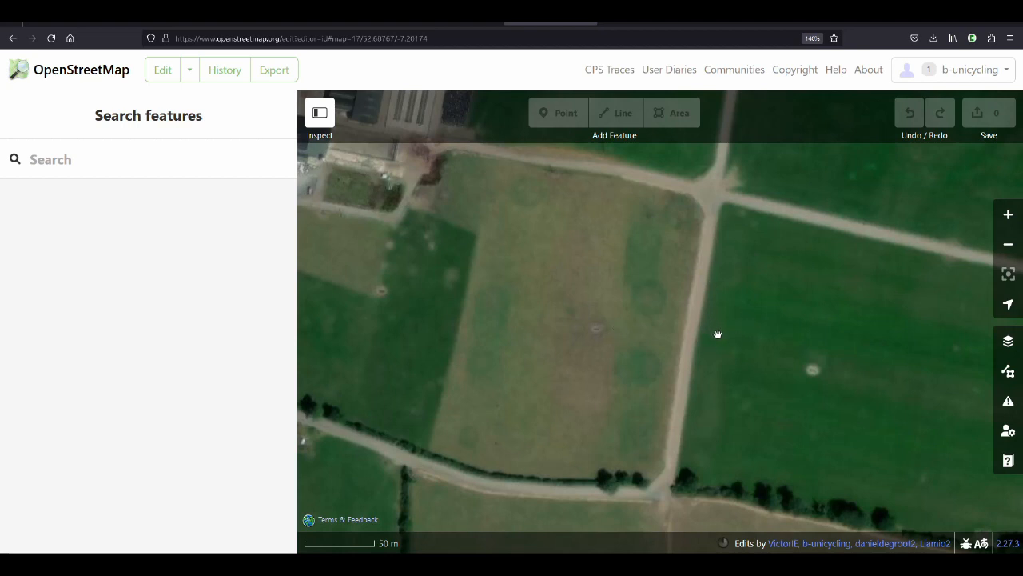
drag(568, 222, 573, 301)
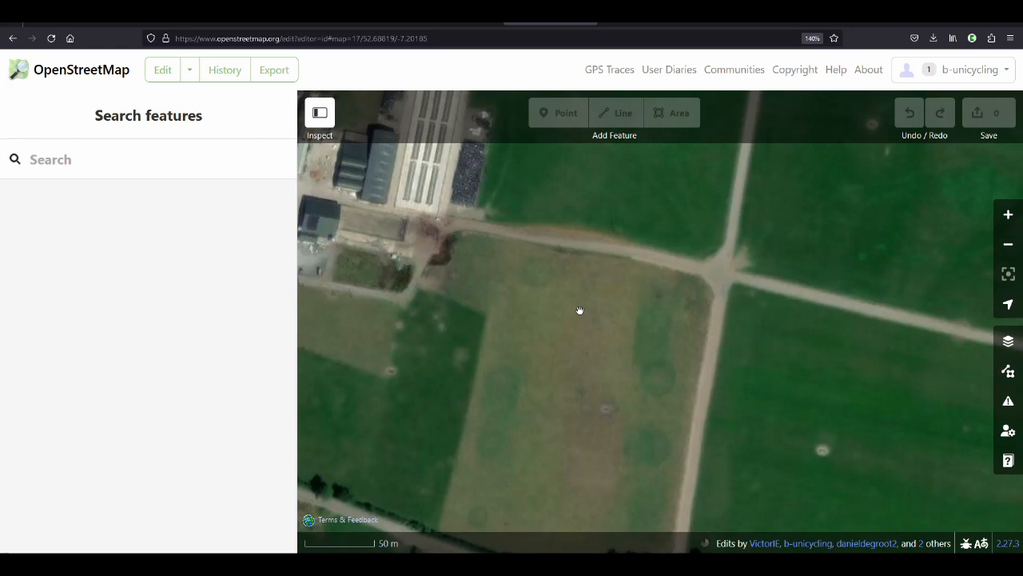
scroll(559, 214, down, 2)
scroll(599, 388, up, 1)
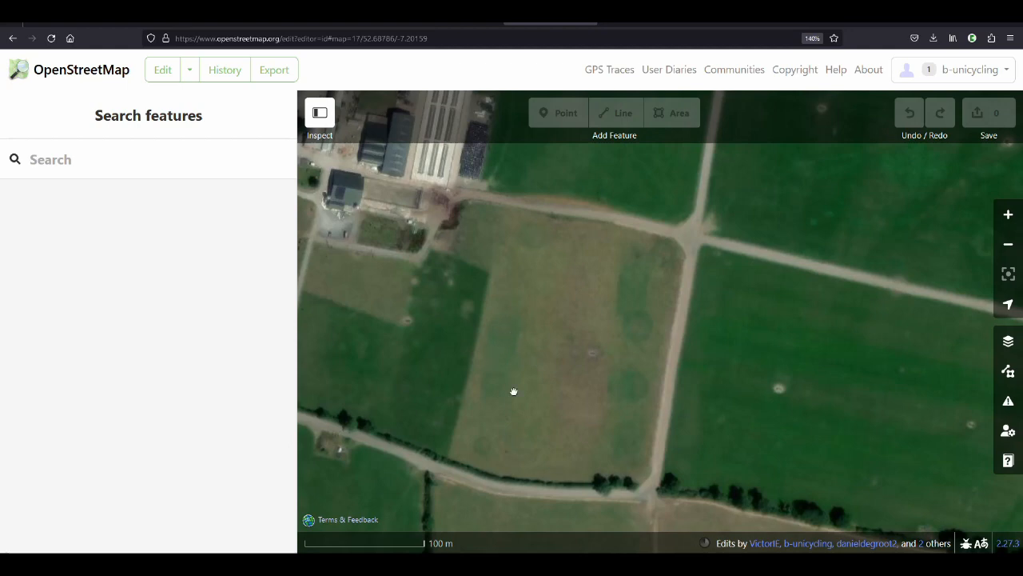
scroll(482, 470, up, 1)
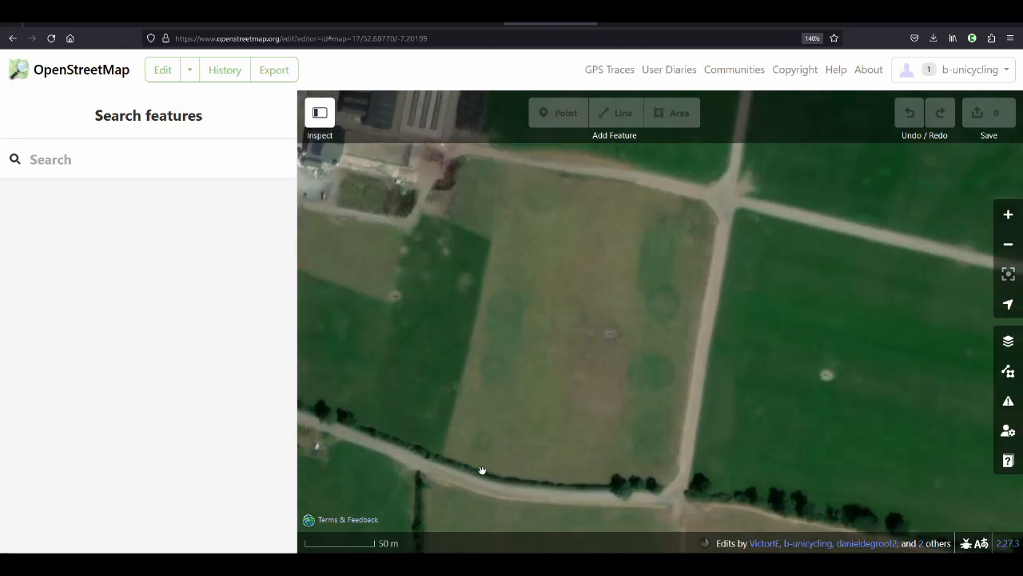
scroll(585, 430, down, 2)
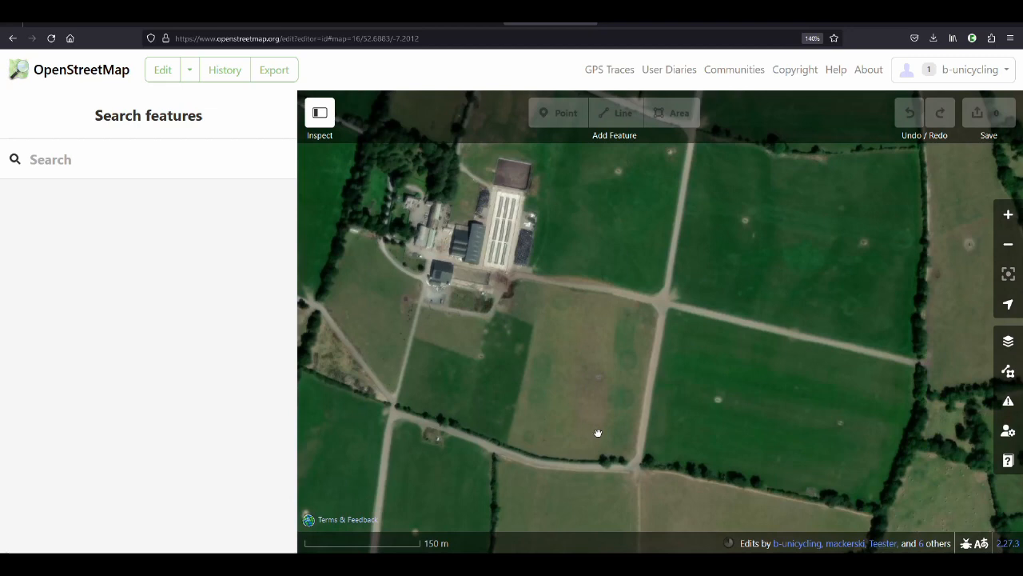
scroll(598, 431, up, 2)
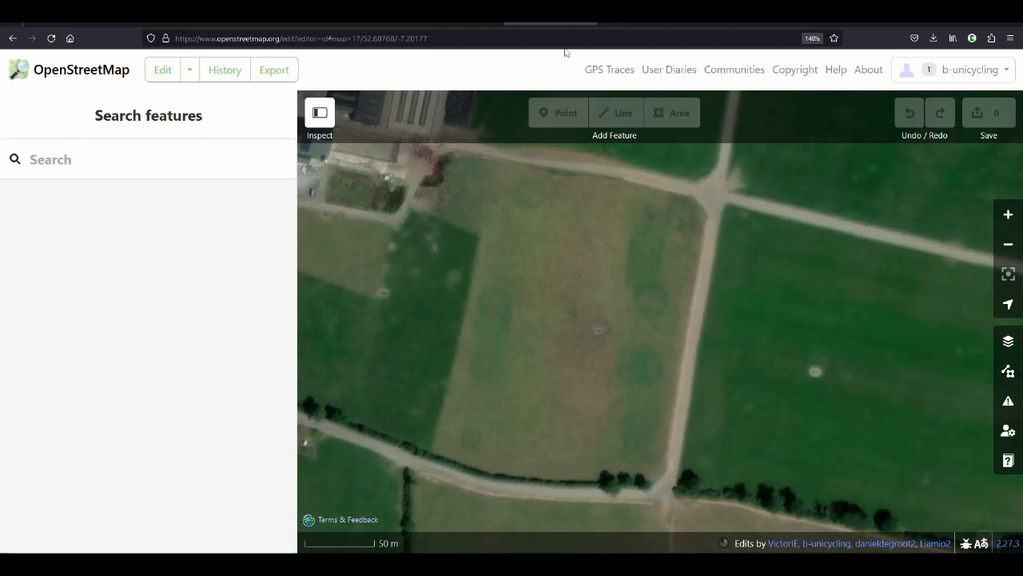
Switch back to JOSM and dismiss the Esri World Imagery misalignment notice above the possible ringfort
click(590, 14)
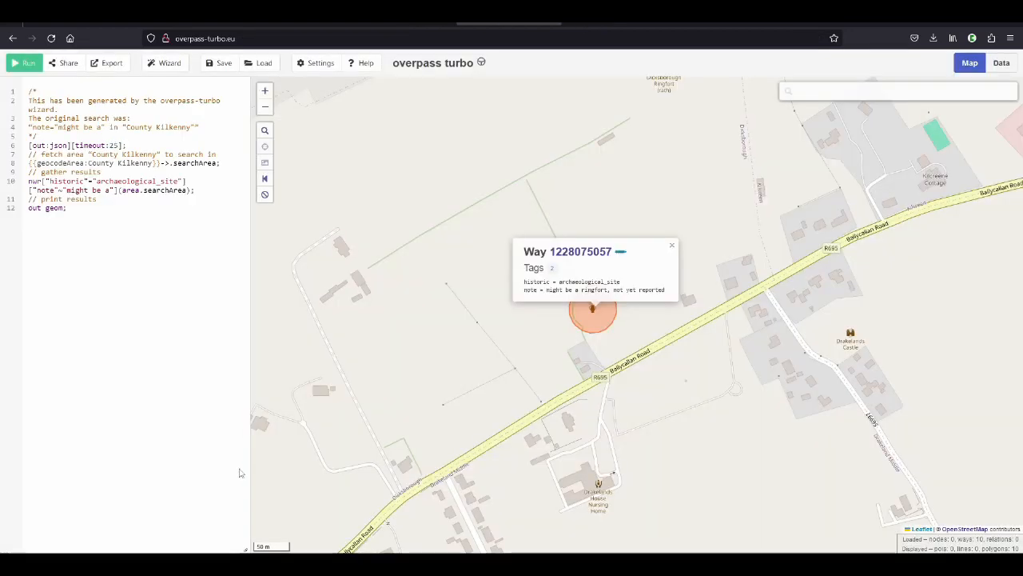
key(alt+Tab)
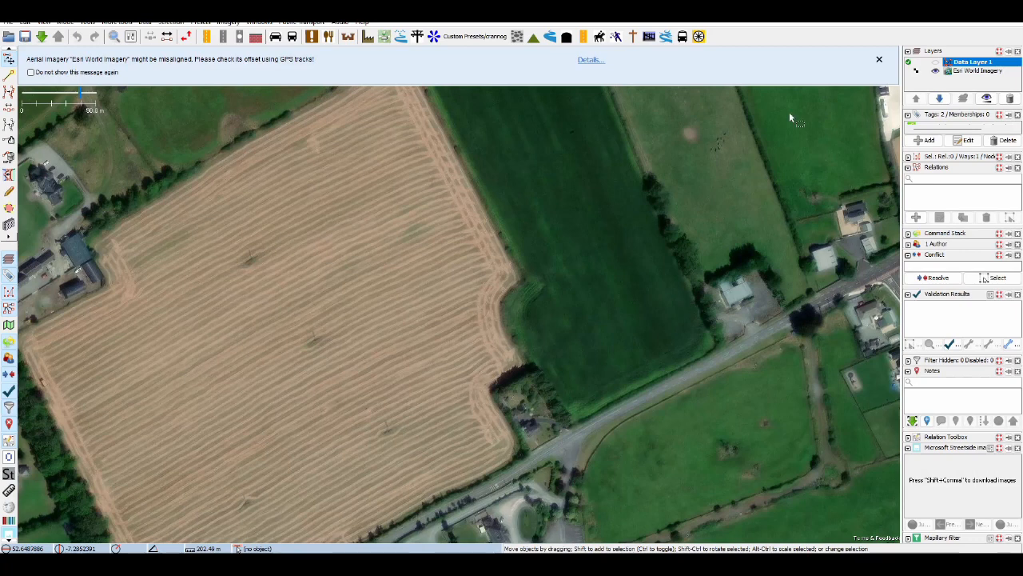
click(880, 60)
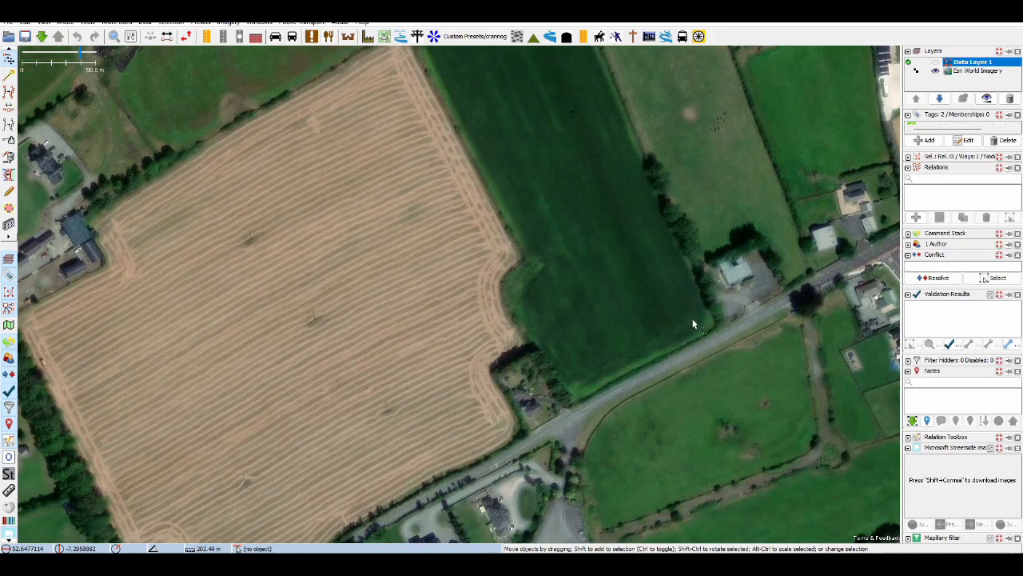
drag(669, 372, 627, 375)
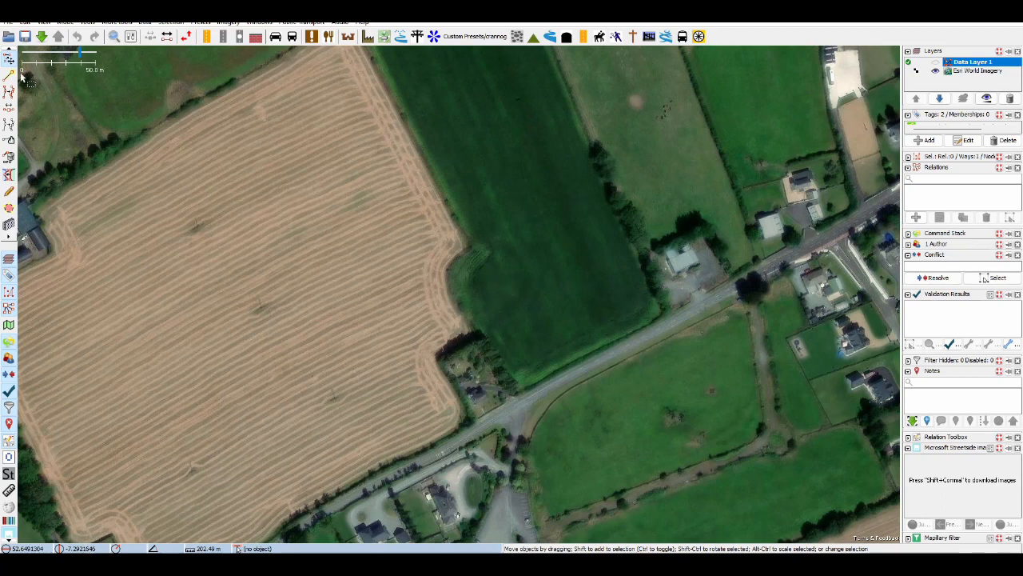
Show Data Layer 1 again and add a node at the centre of the possible ringfort's circle
key(a)
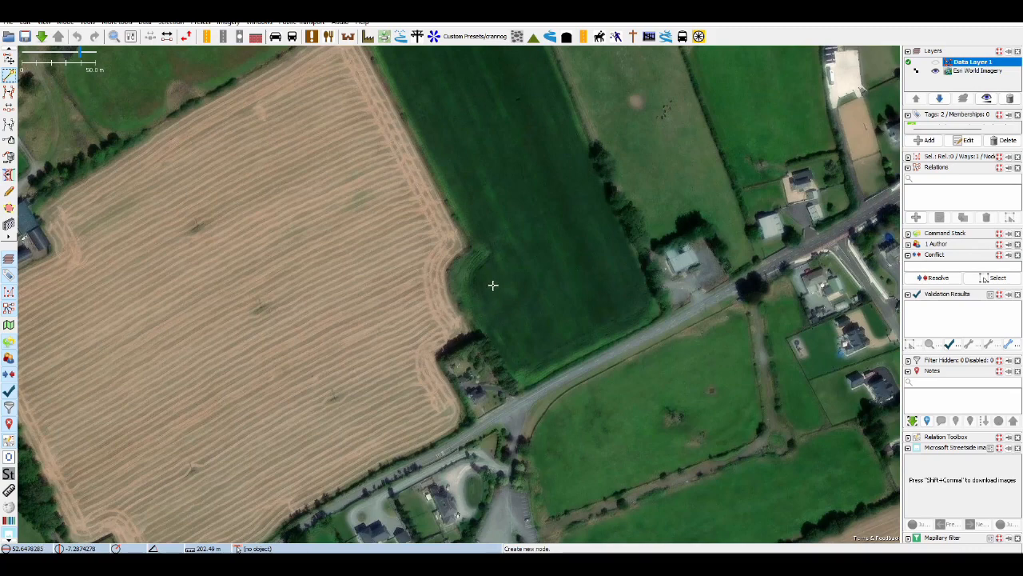
click(936, 62)
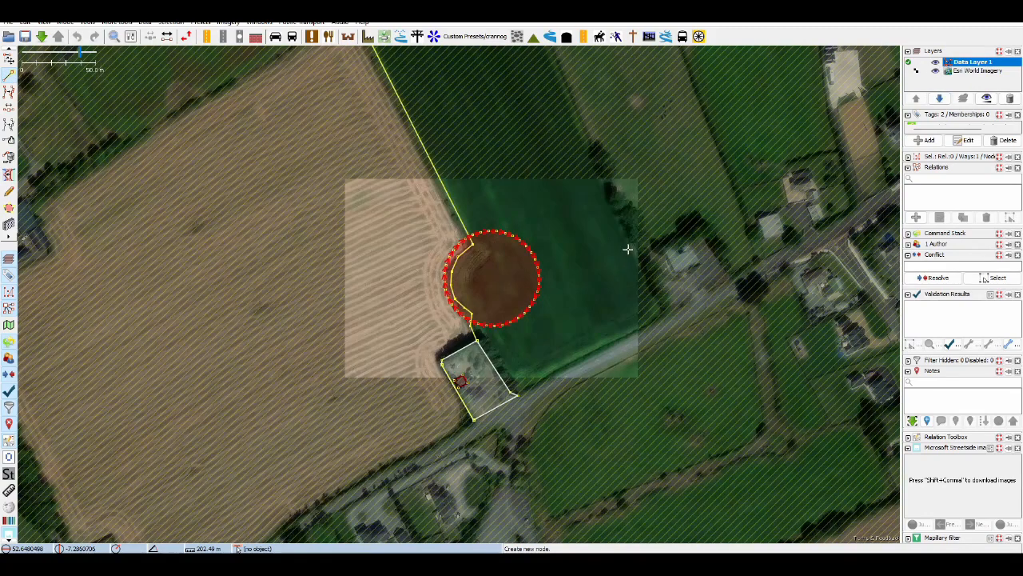
click(491, 278)
key(s)
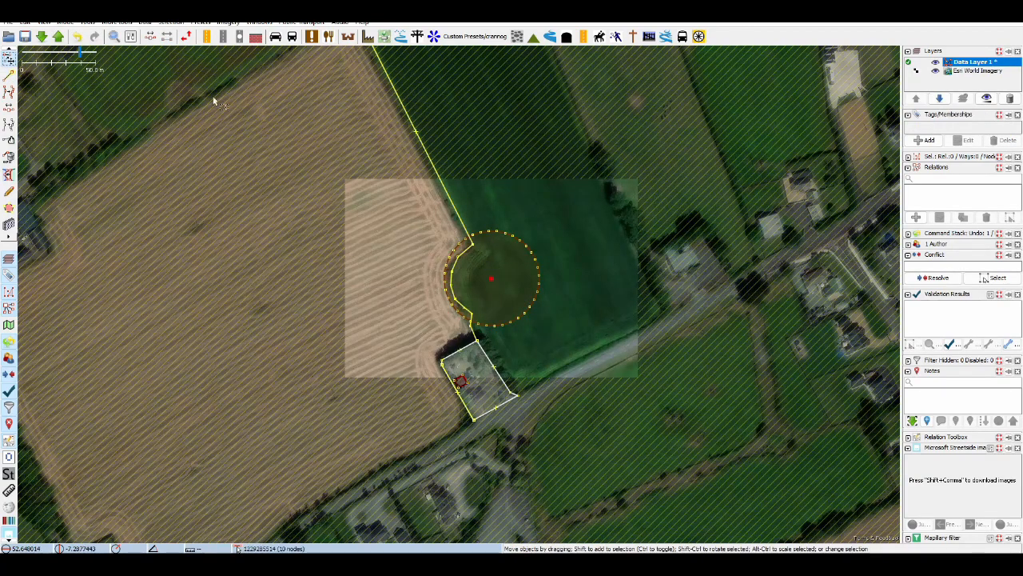
Open the advanced object info for the new centre node and select its latitude and longitude coordinates
click(45, 22)
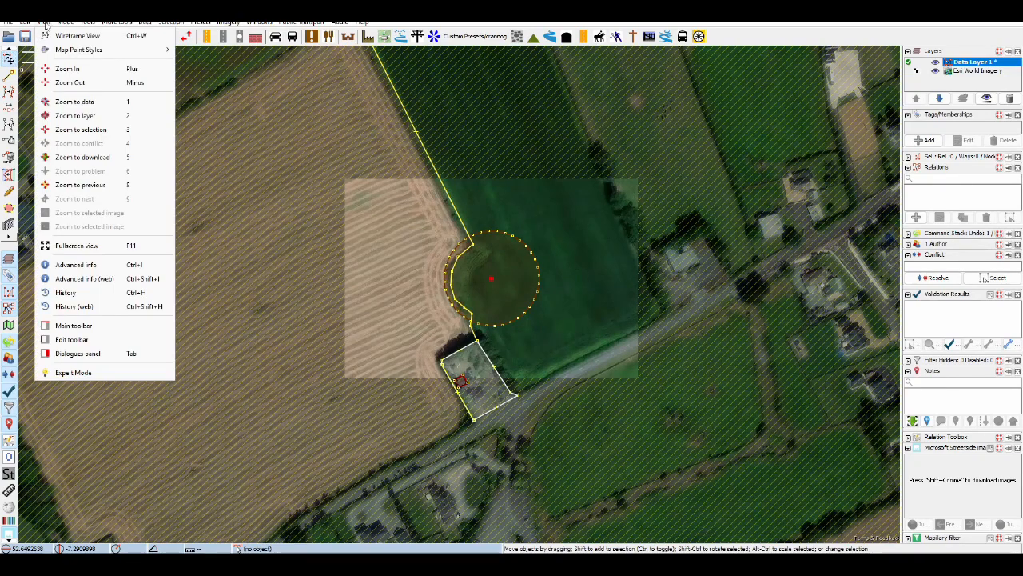
click(91, 268)
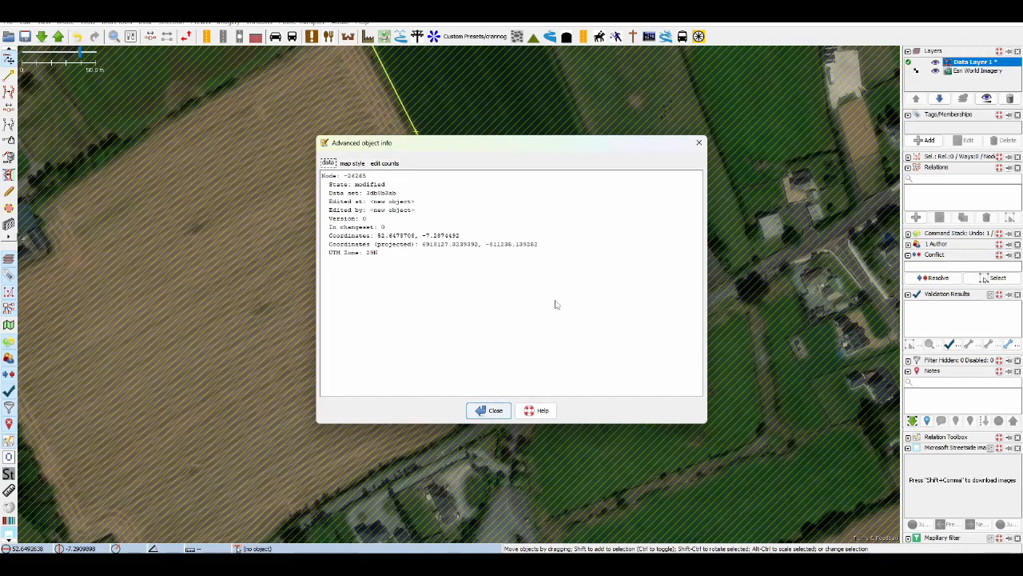
drag(378, 236, 457, 243)
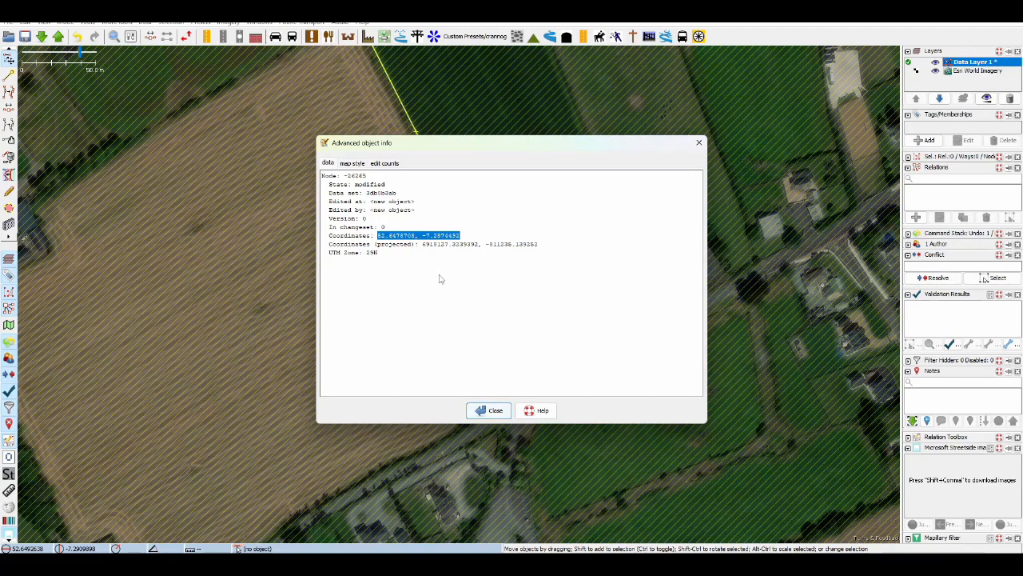
Copy the centre node's coordinates, close its object info, and search the Historic Environment Viewer for 52.6478708, -7.2874492
key(alt+Tab)
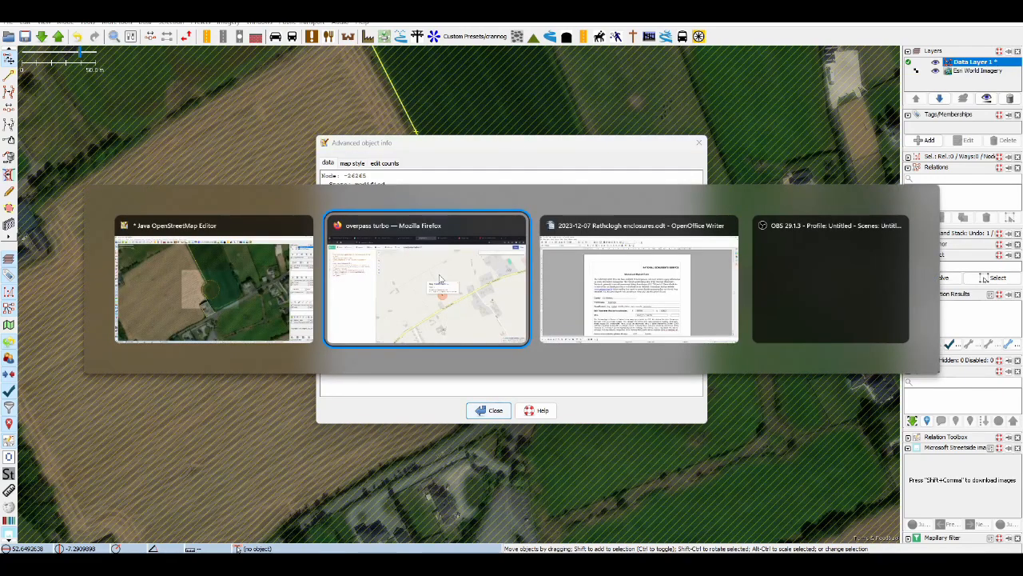
click(439, 279)
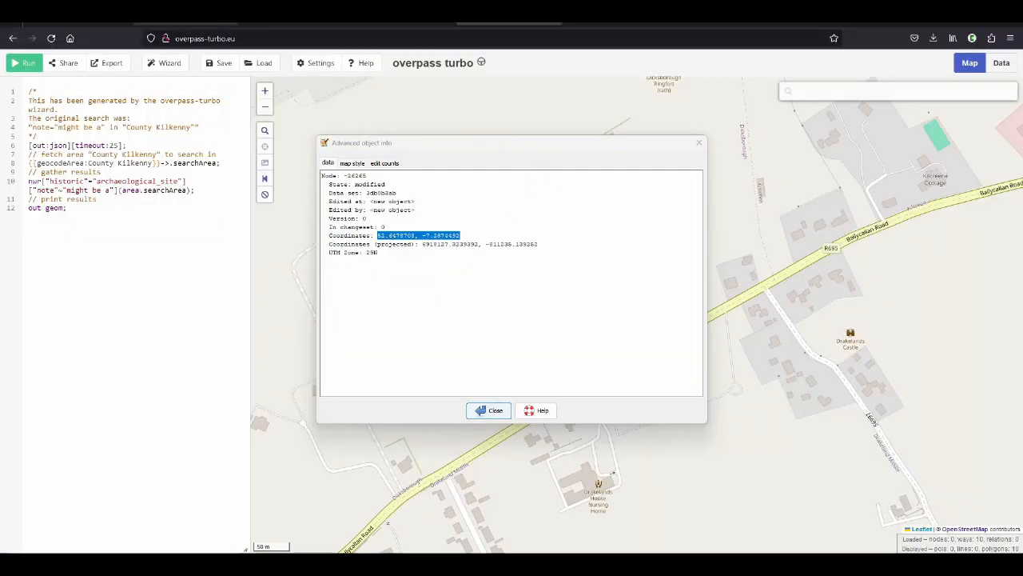
click(189, 19)
drag(169, 95, 64, 95)
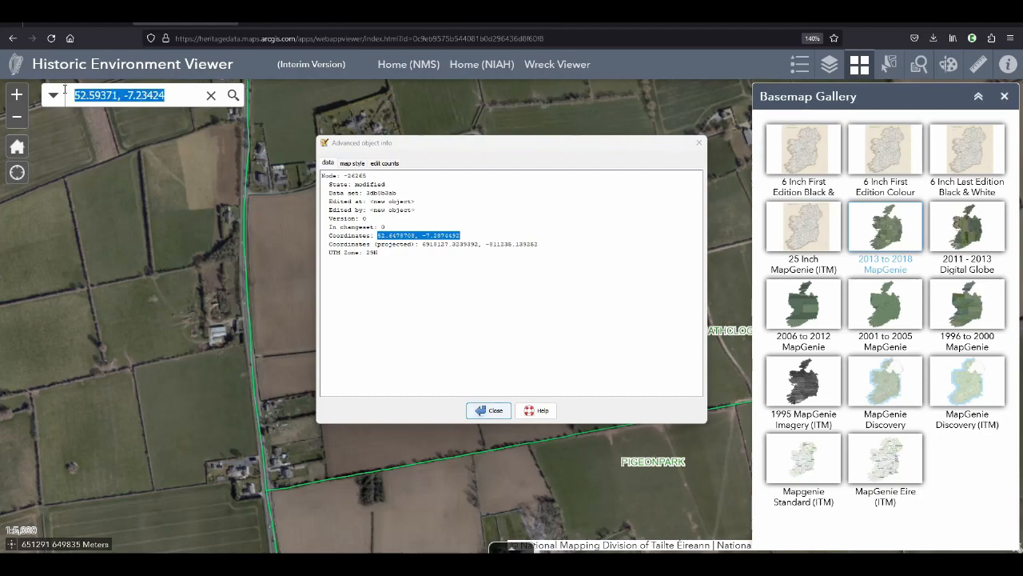
click(497, 412)
key(alt+Tab)
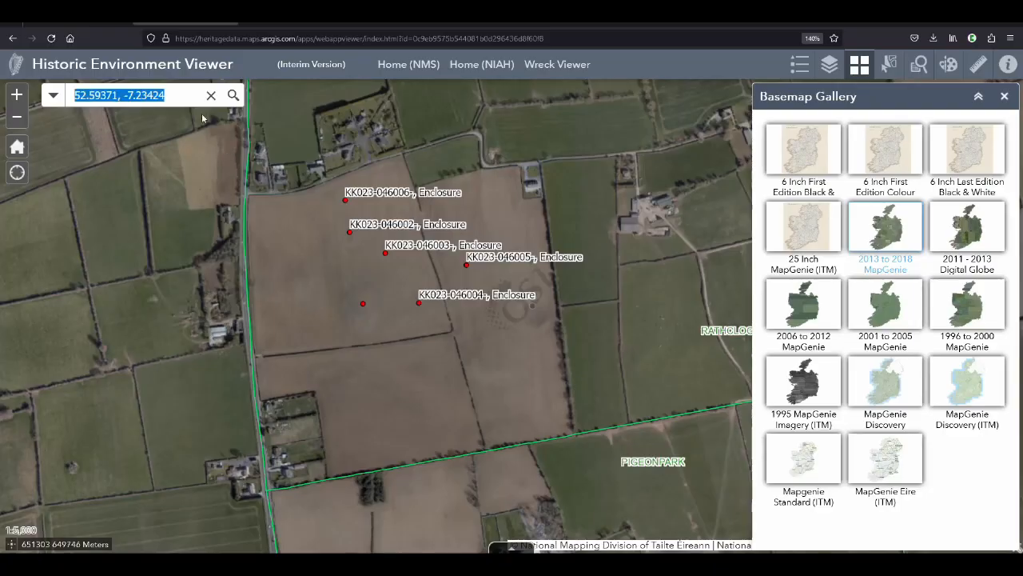
text(52.6478708, -7.2874492)
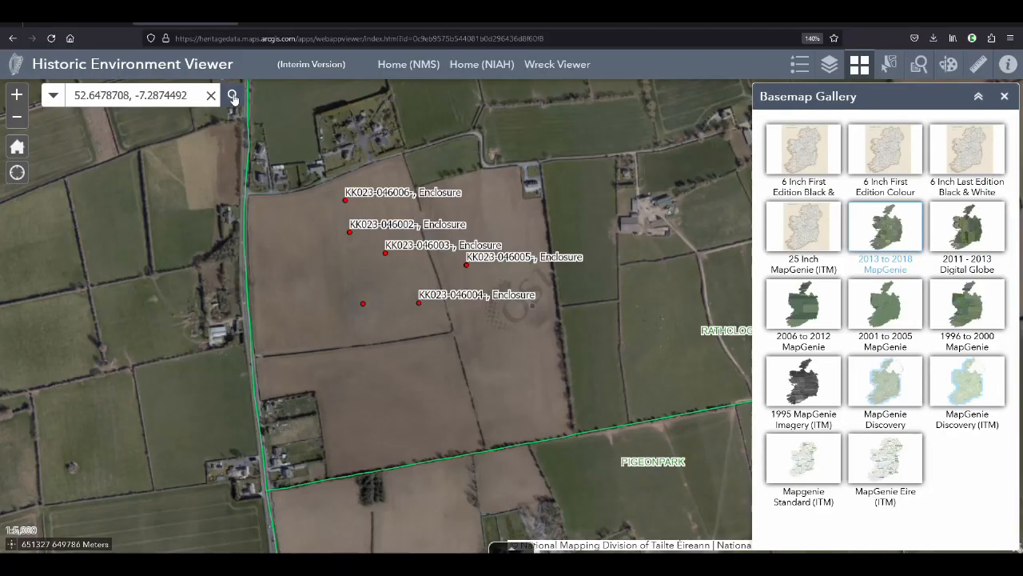
click(233, 95)
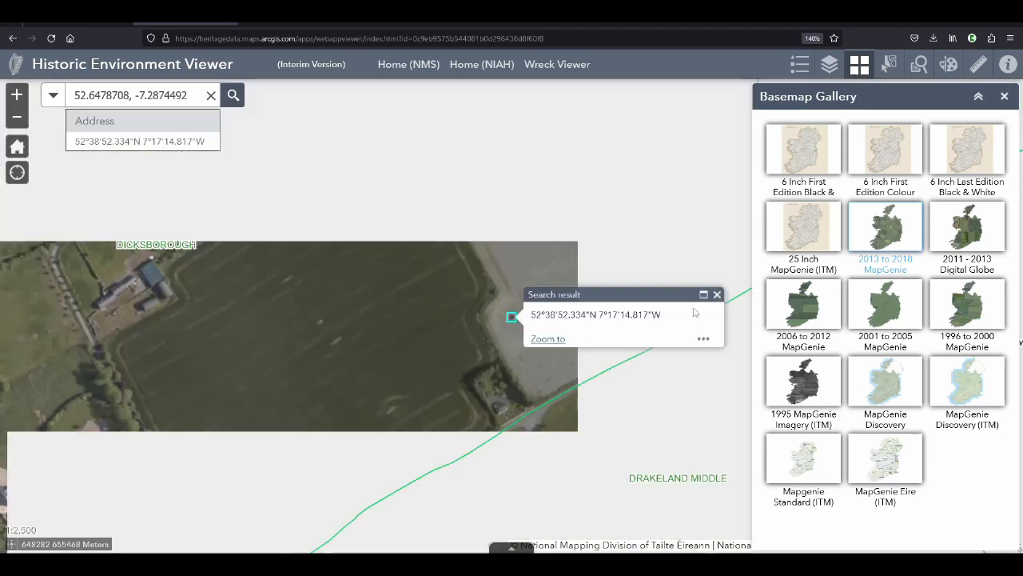
click(717, 295)
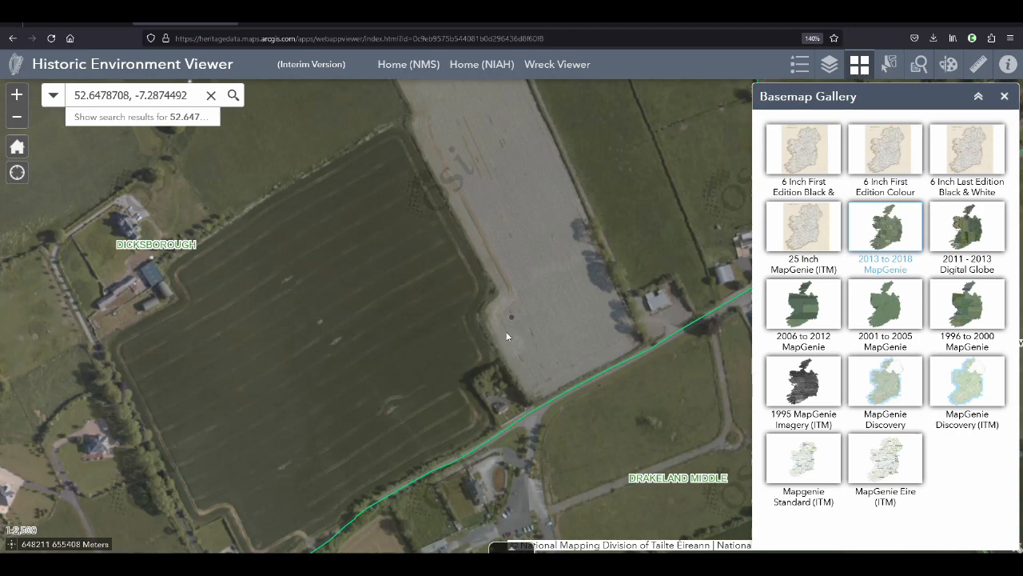
Examine the marked spot in Dicksborough close up and in context, comparing the aerial basemaps from 1995 through 2013 to 2018
scroll(496, 315, down, 1)
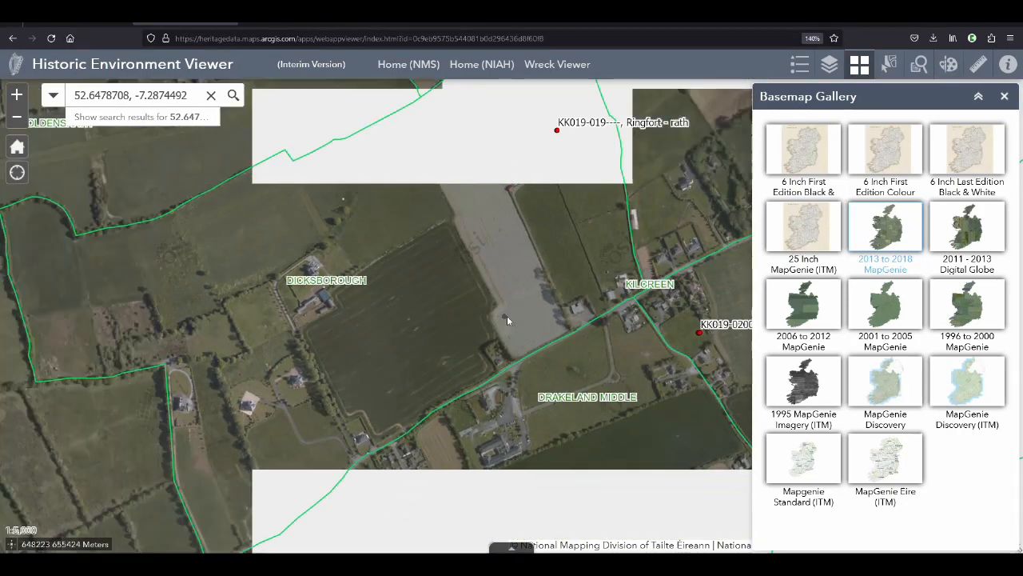
scroll(518, 386, down, 1)
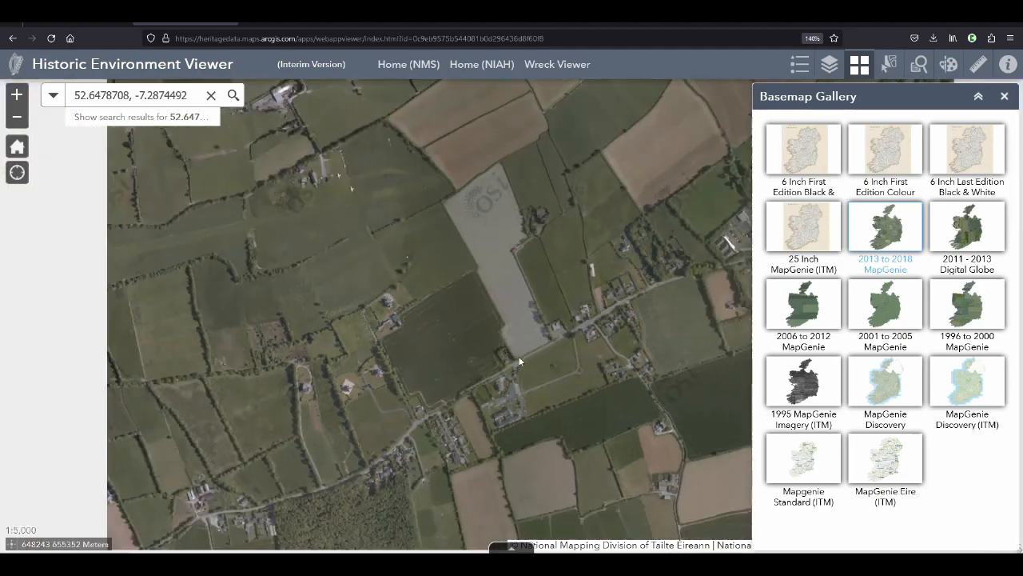
scroll(511, 345, up, 2)
scroll(512, 345, up, 3)
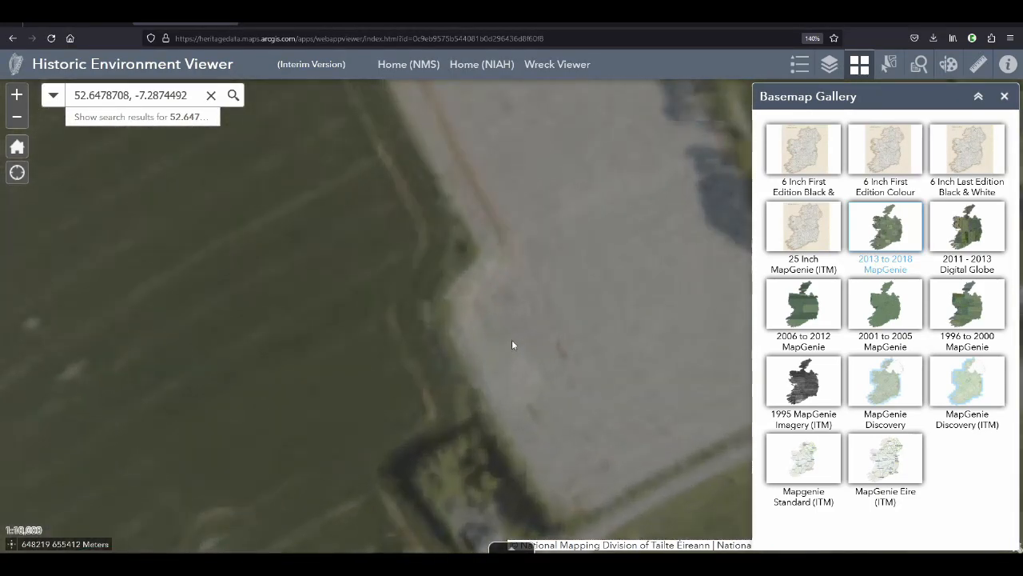
scroll(502, 343, down, 2)
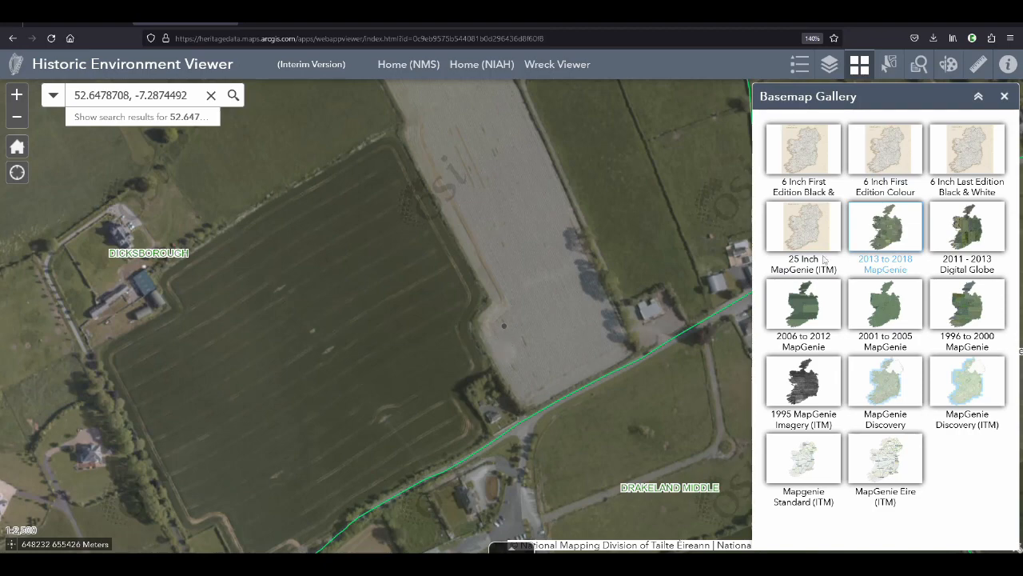
click(972, 226)
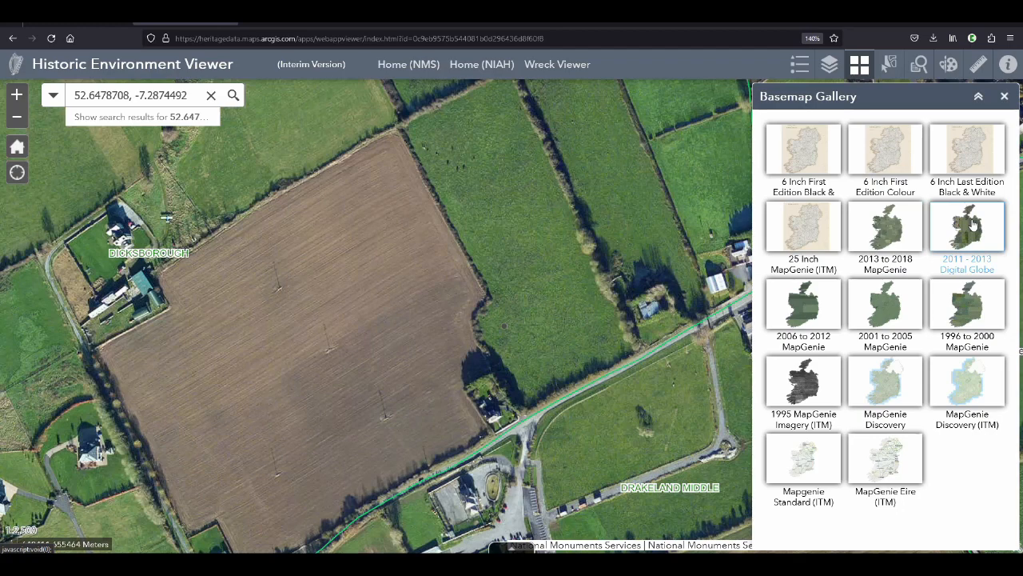
click(795, 311)
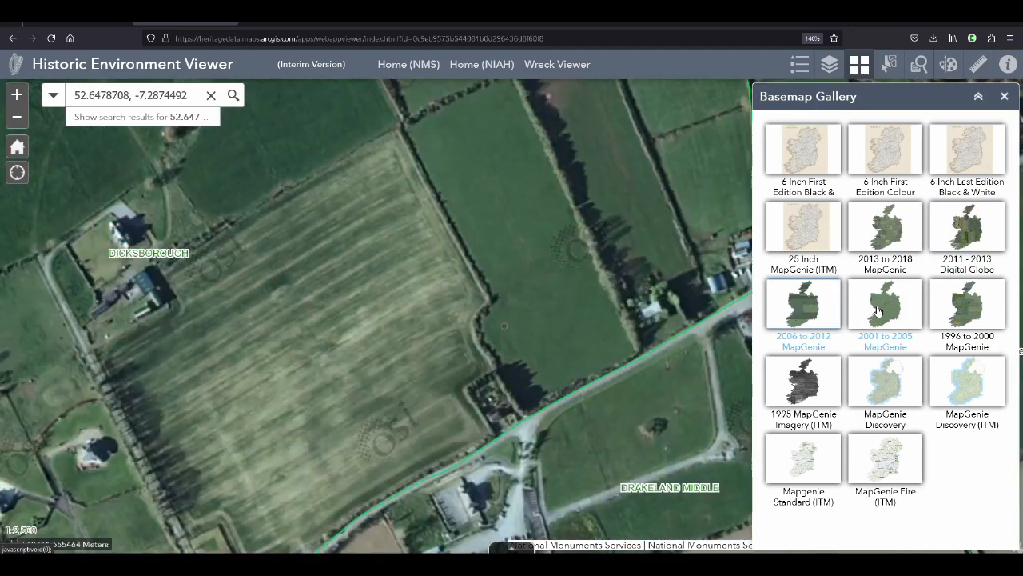
click(877, 310)
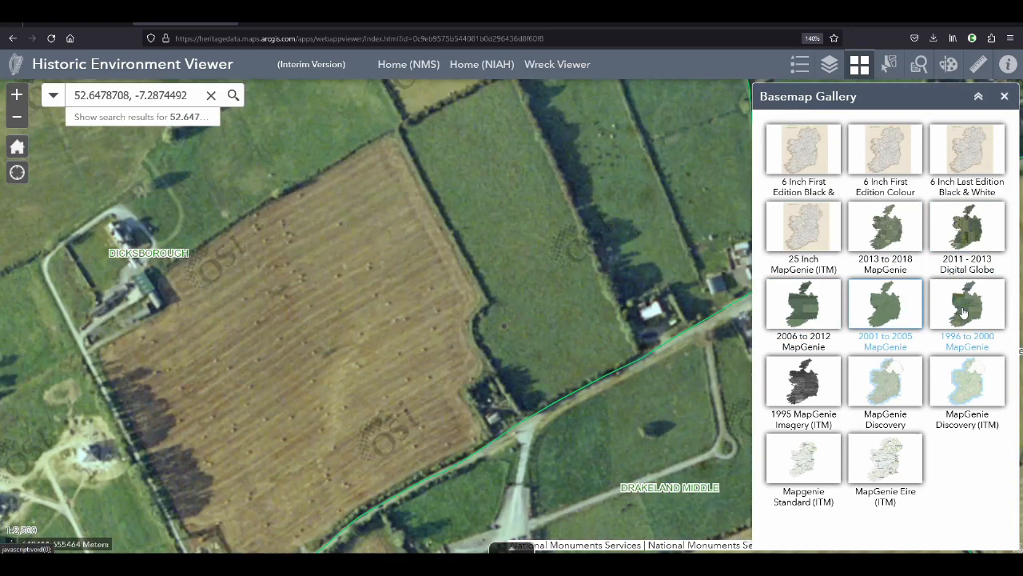
click(964, 312)
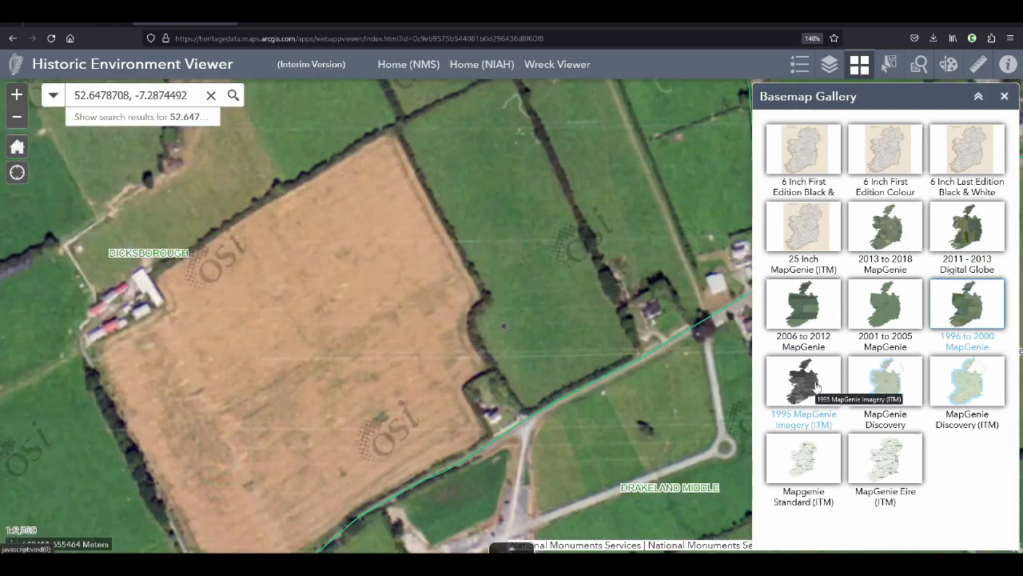
click(816, 387)
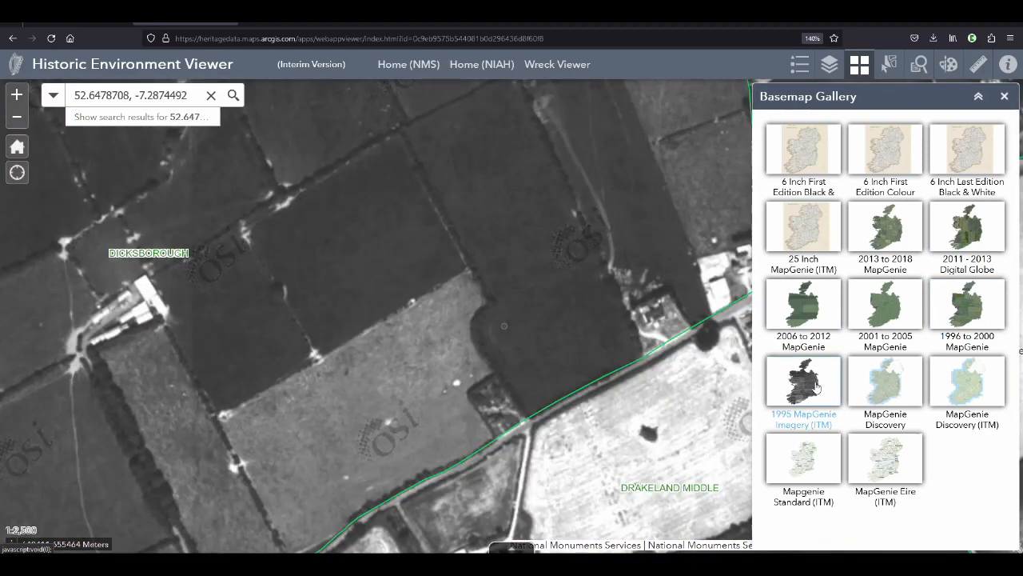
click(894, 228)
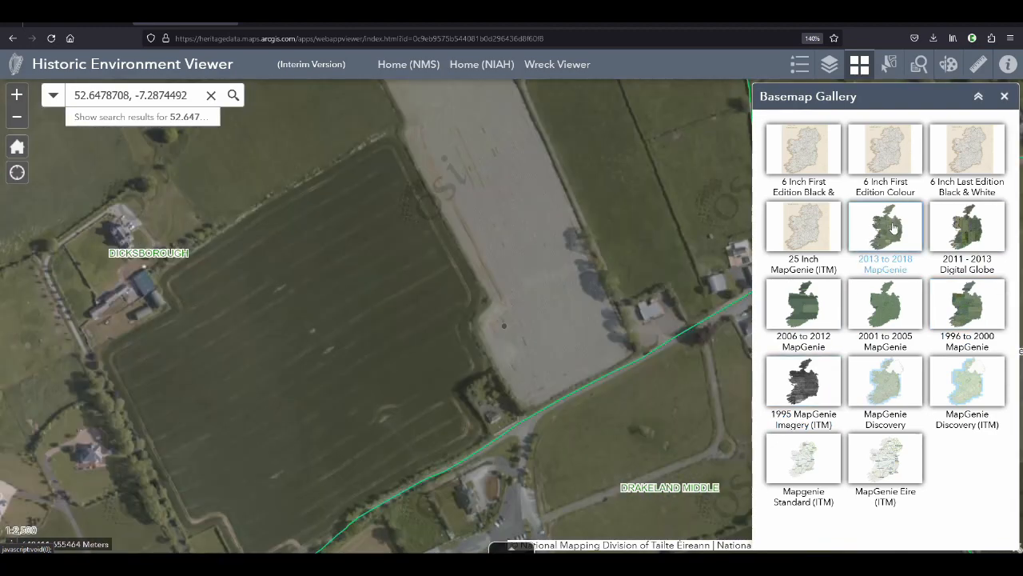
Compare the curved field boundary on the 6 Inch First Edition, 6 Inch Last Edition and 25 Inch maps with the 2013 to 2018 imagery
click(805, 154)
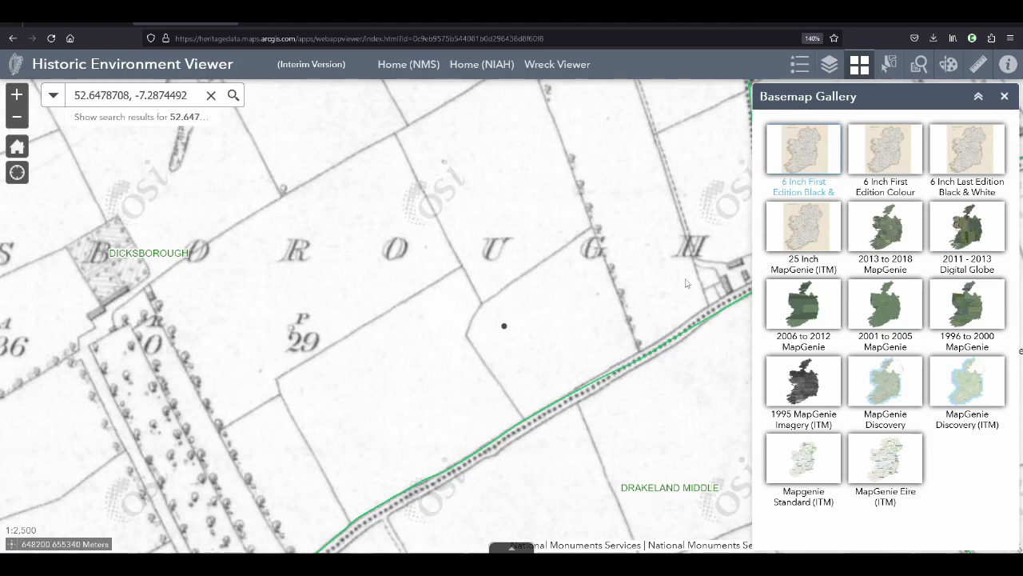
click(892, 229)
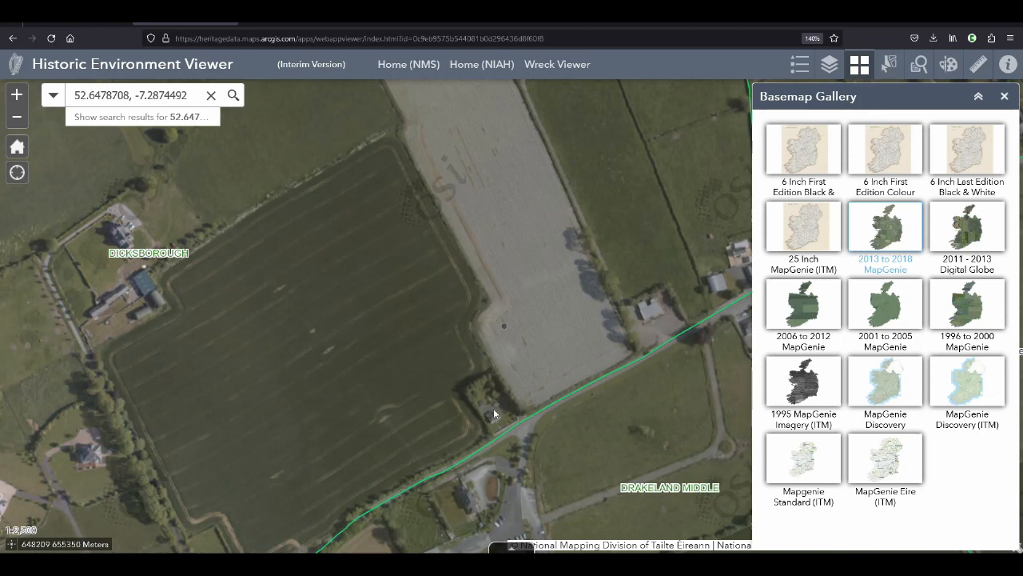
click(812, 162)
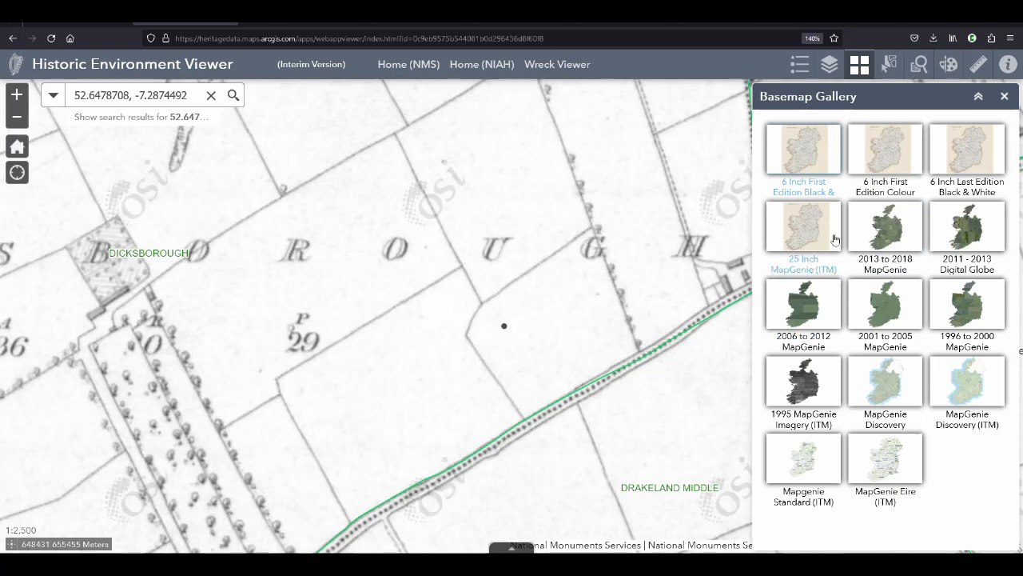
click(896, 155)
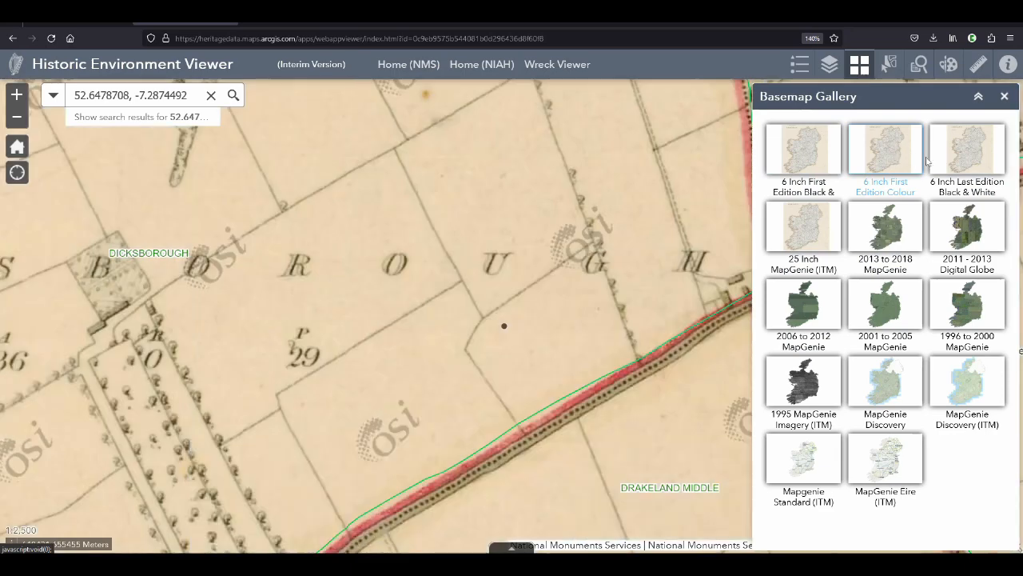
click(963, 165)
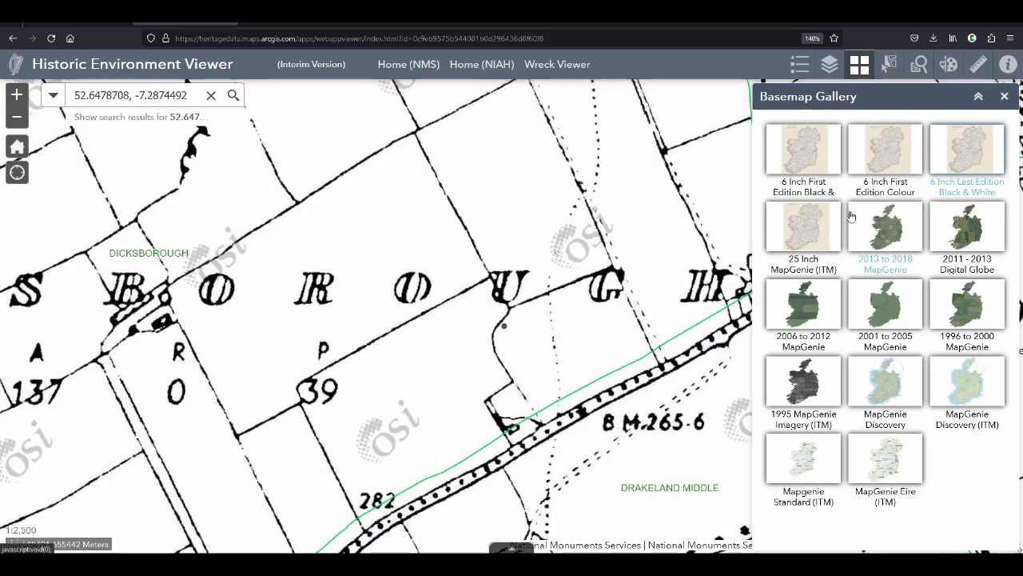
click(805, 228)
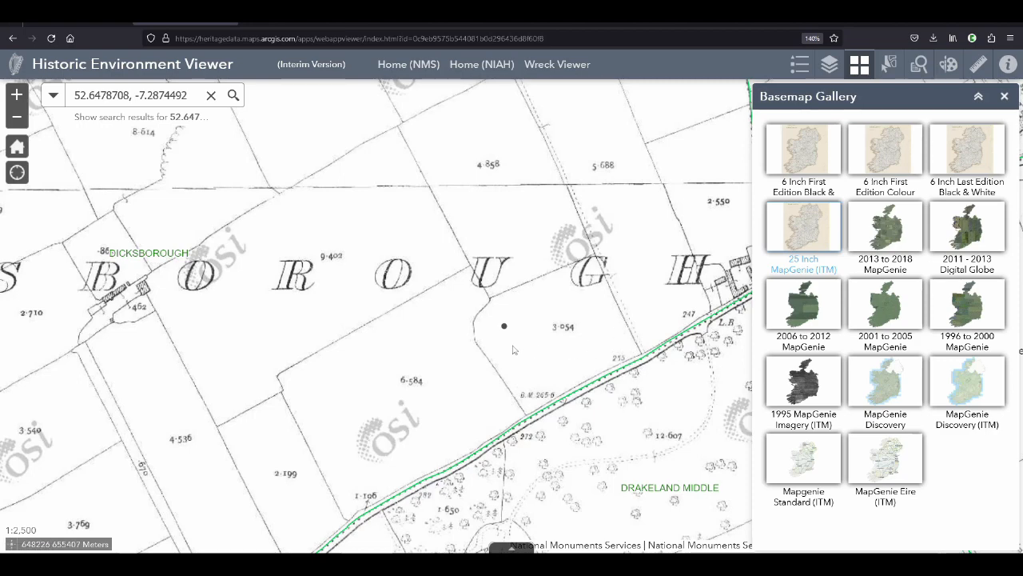
click(881, 231)
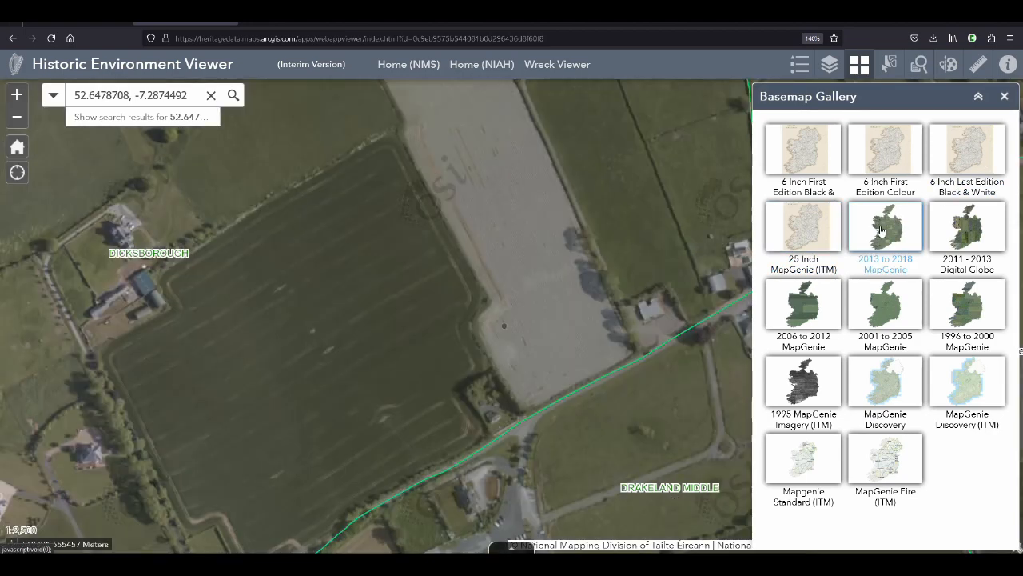
scroll(468, 286, down, 1)
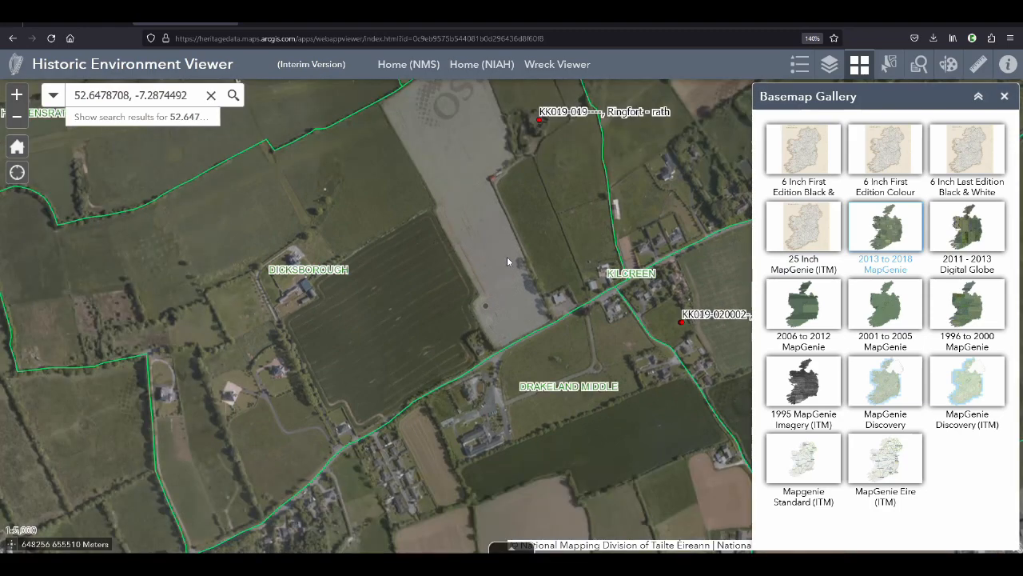
Switch to the Rathclogh Monument Report Form in OpenOffice Writer and start saving it as a new file
key(alt+Tab)
key(alt+Tab)
key(alt+Tab)
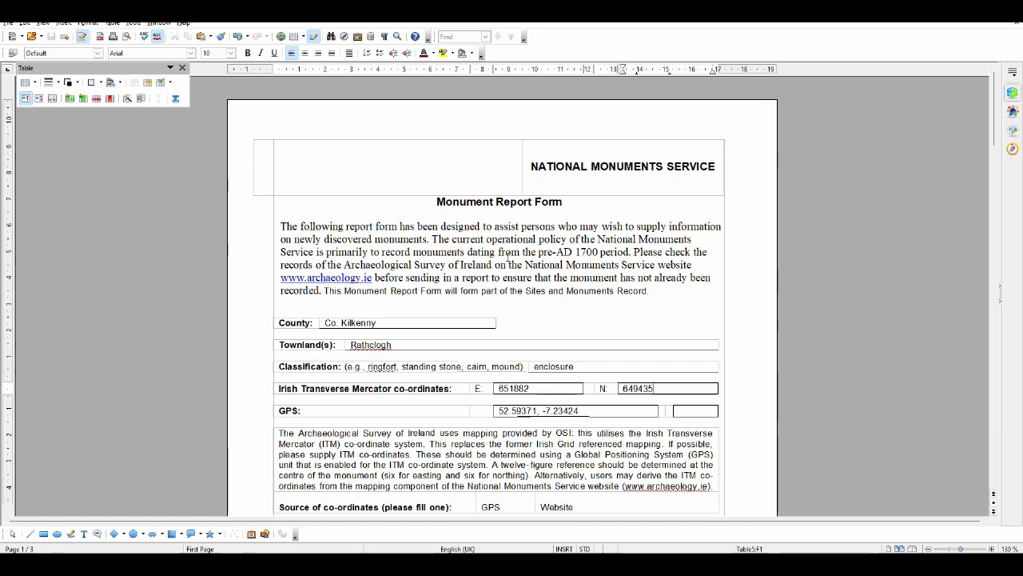
scroll(496, 222, down, 2)
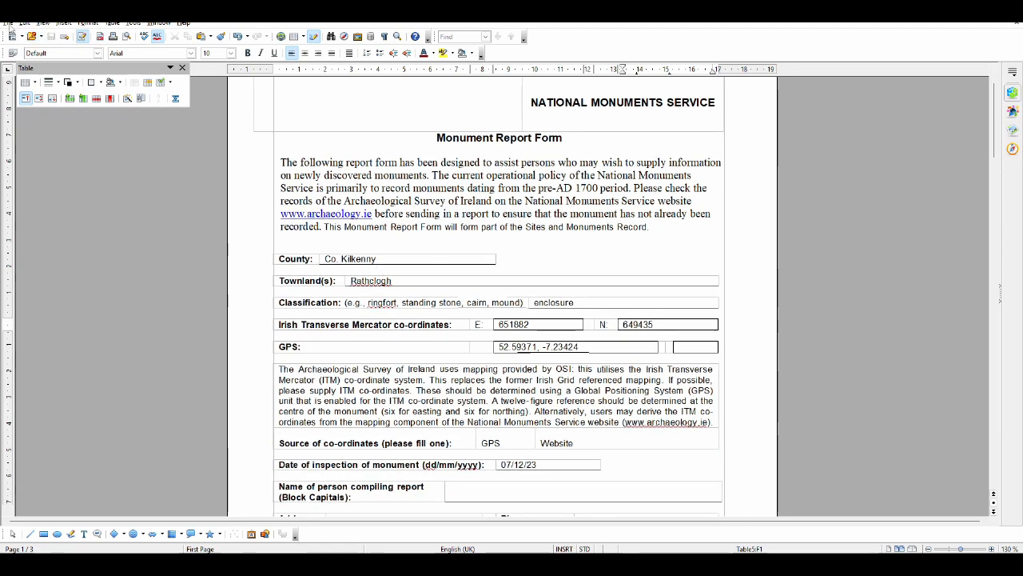
click(8, 23)
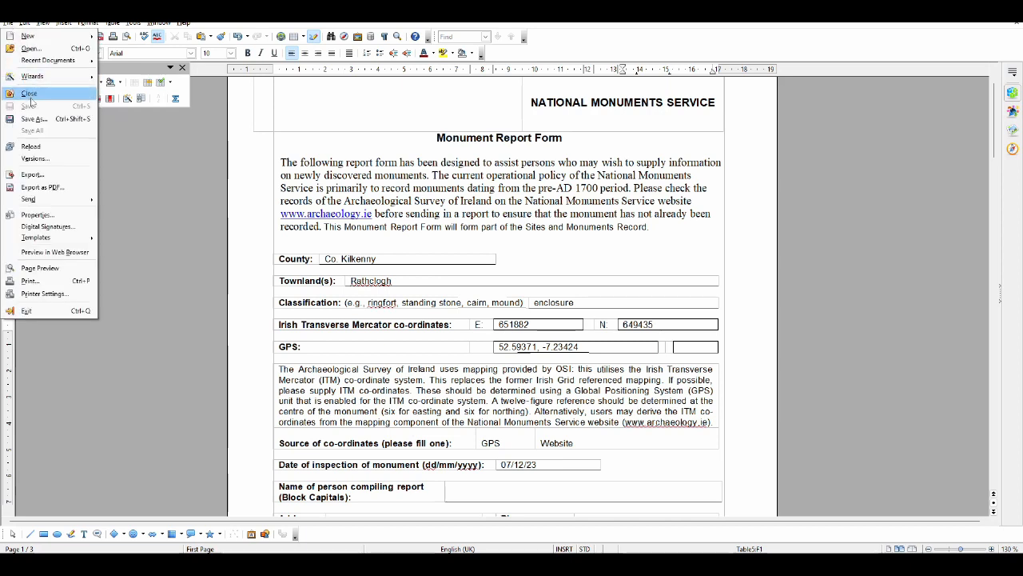
click(40, 120)
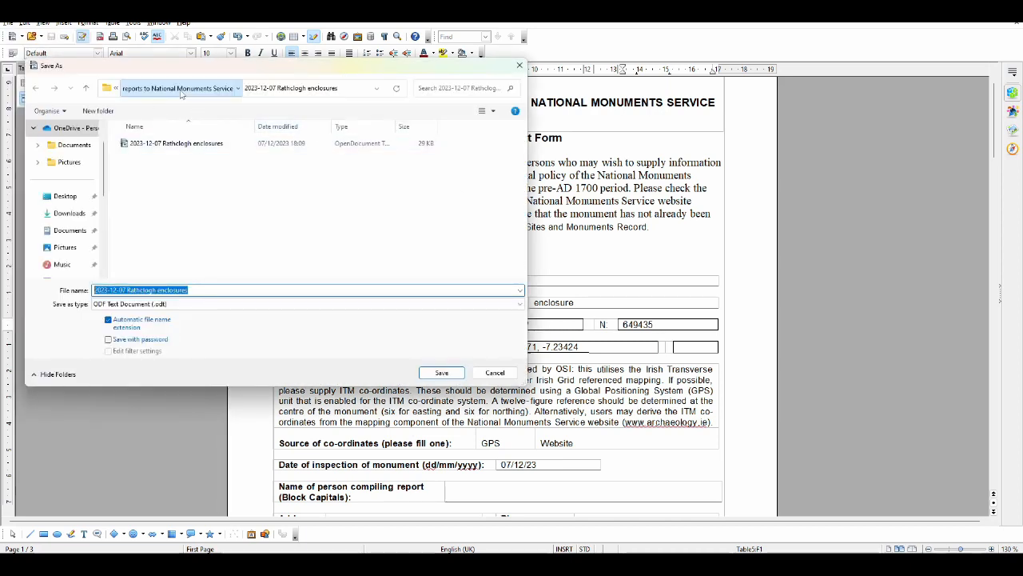
Create a new folder named 2023-12-07 inside the "reports to National Monuments Service" folder
click(181, 91)
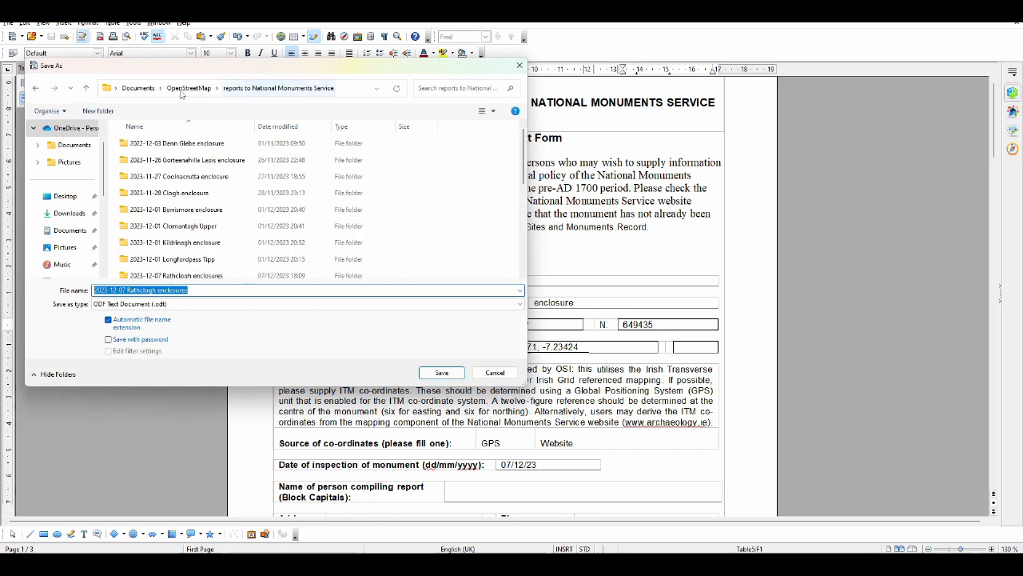
click(98, 111)
text(202)
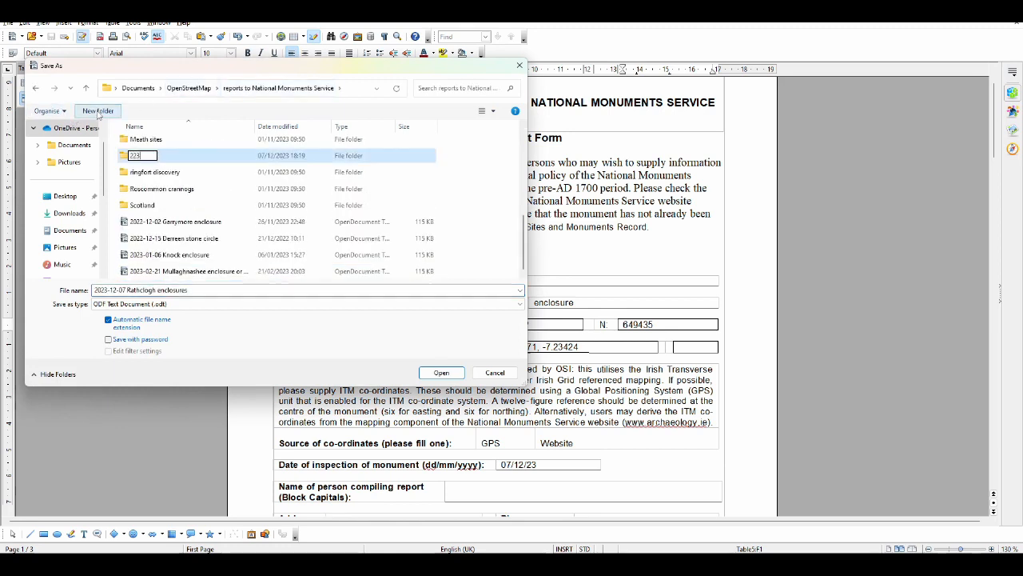
text(3)
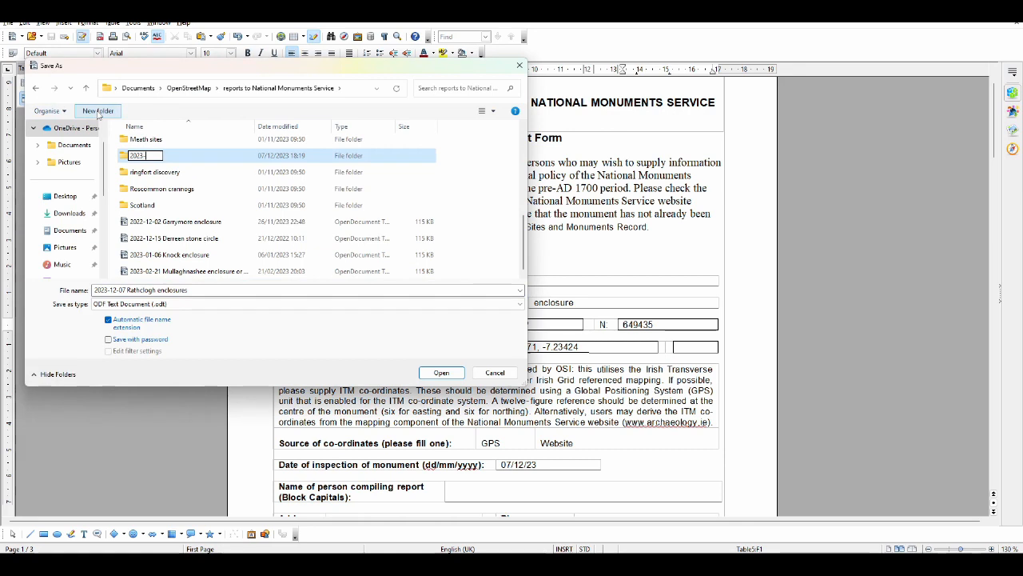
text(-12-07)
Check the townland name in the Historic Environment Viewer and rename the new 2023-12-07 folder as "2023-12-07 Dicksborough ringfort"
key(alt+Tab)
key(alt+Tab)
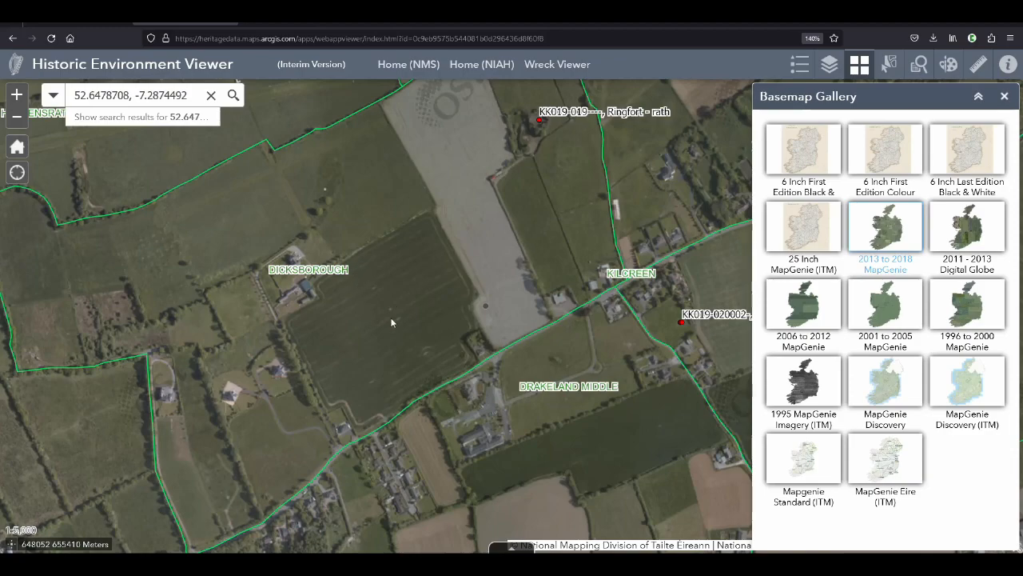
key(alt+Tab)
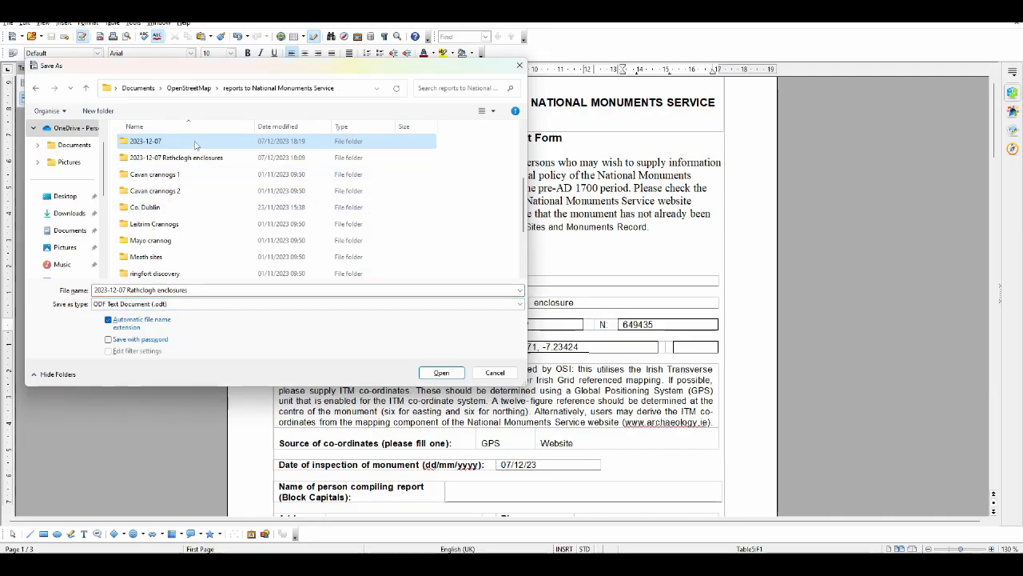
click(156, 144)
right_click(167, 142)
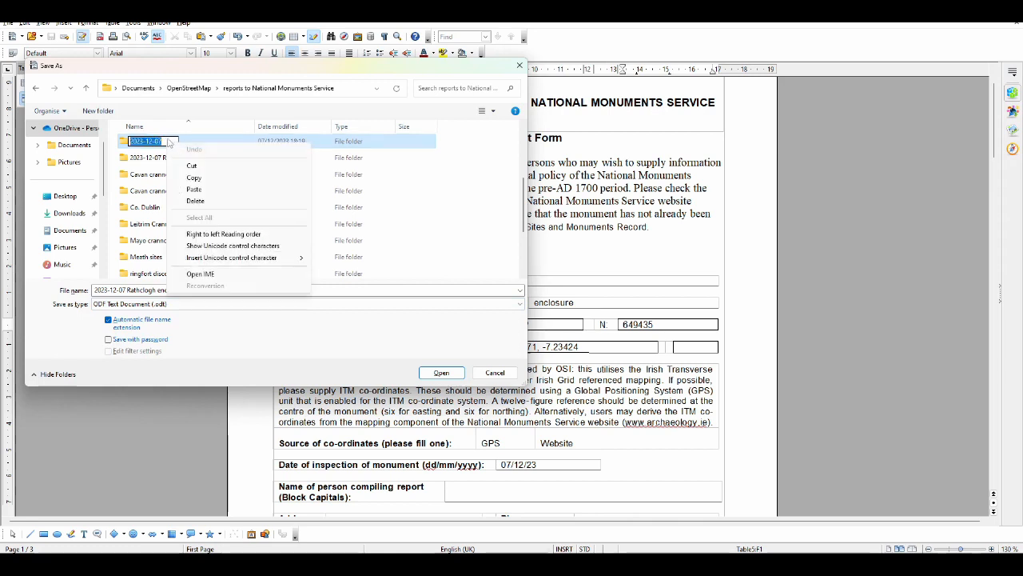
click(164, 142)
text(Dicksborough)
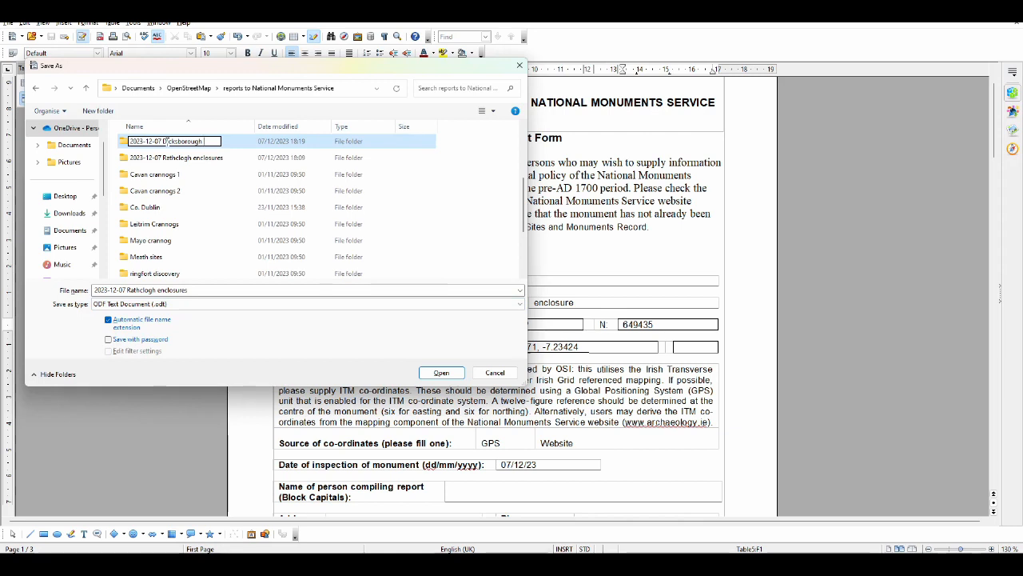
text( ringfort)
key(Return)
Save the form as "2023-12-07 Dicksborough ringfort" in ODF Text Document format inside the Dicksborough ringfort folder
double_click(167, 144)
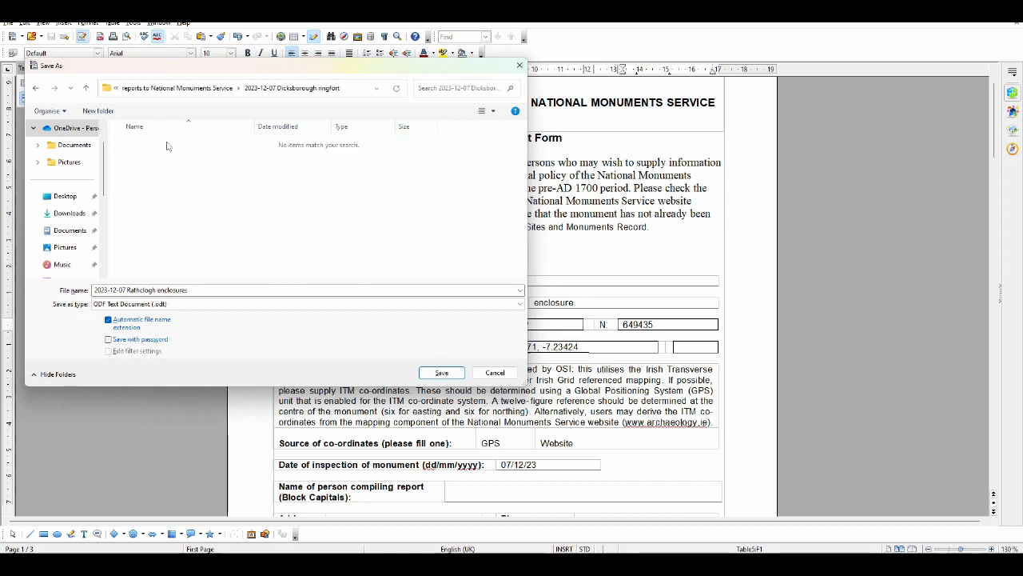
double_click(134, 289)
shift+click(227, 294)
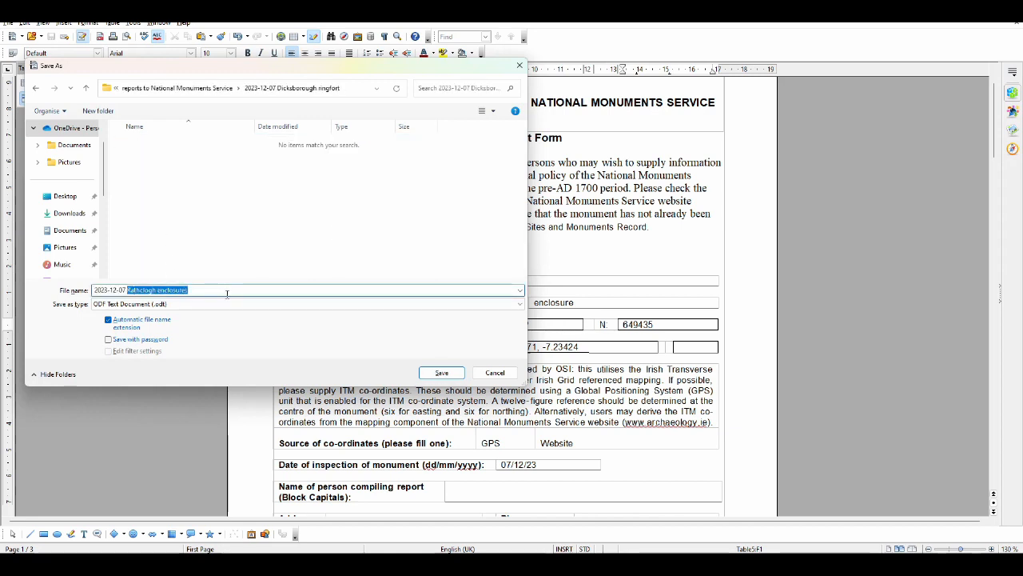
text(Dicksborou)
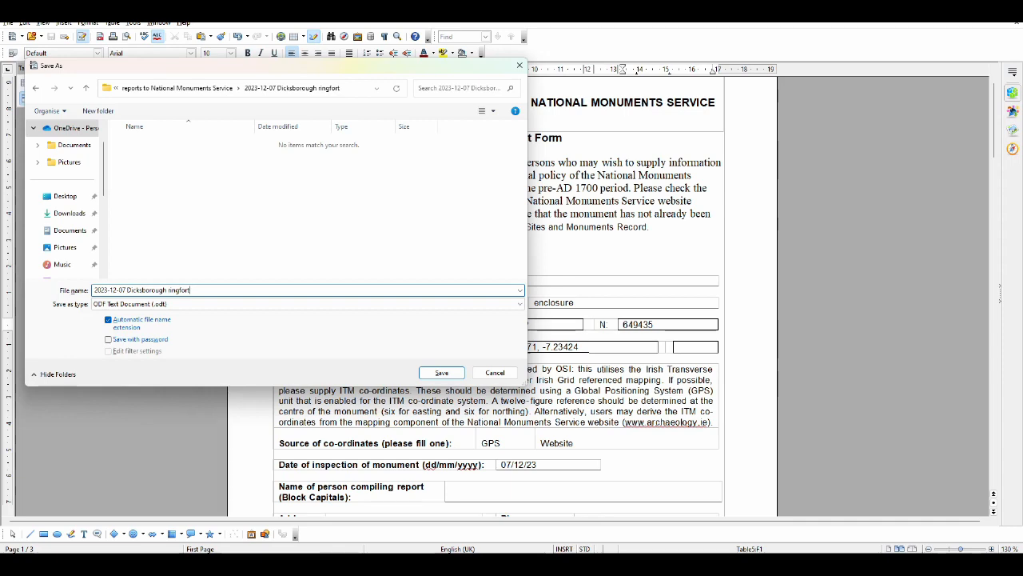
click(440, 372)
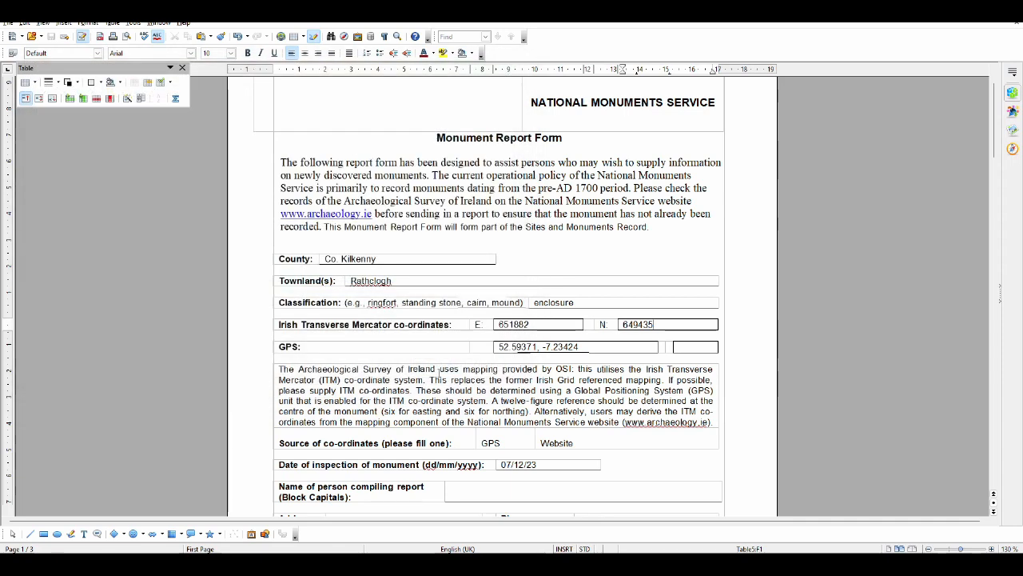
Clear the old townland, classification, Irish Transverse Mercator and GPS entries from the report form
double_click(371, 281)
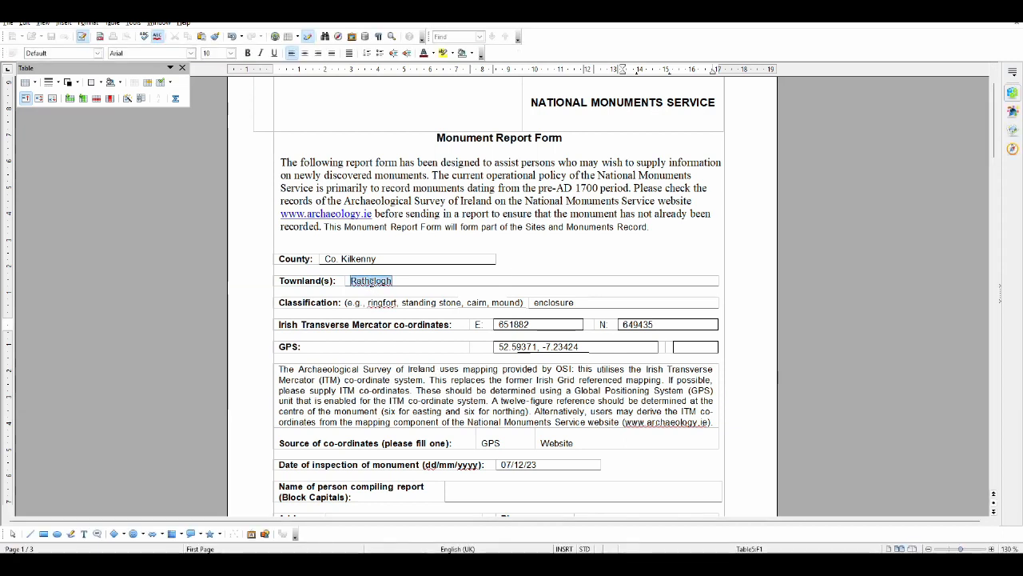
key(Delete)
double_click(515, 323)
key(Delete)
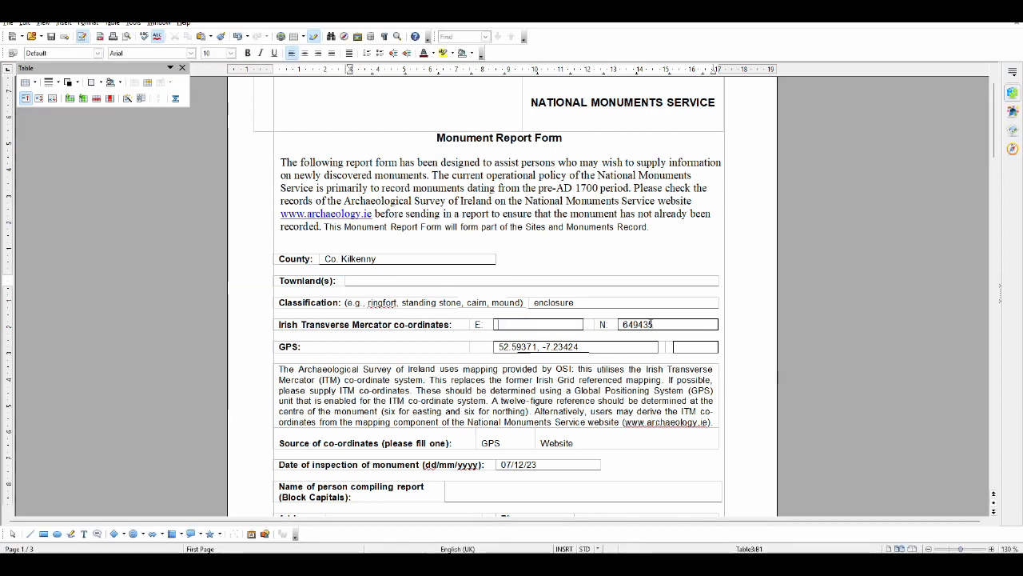
double_click(651, 324)
drag(578, 347, 497, 347)
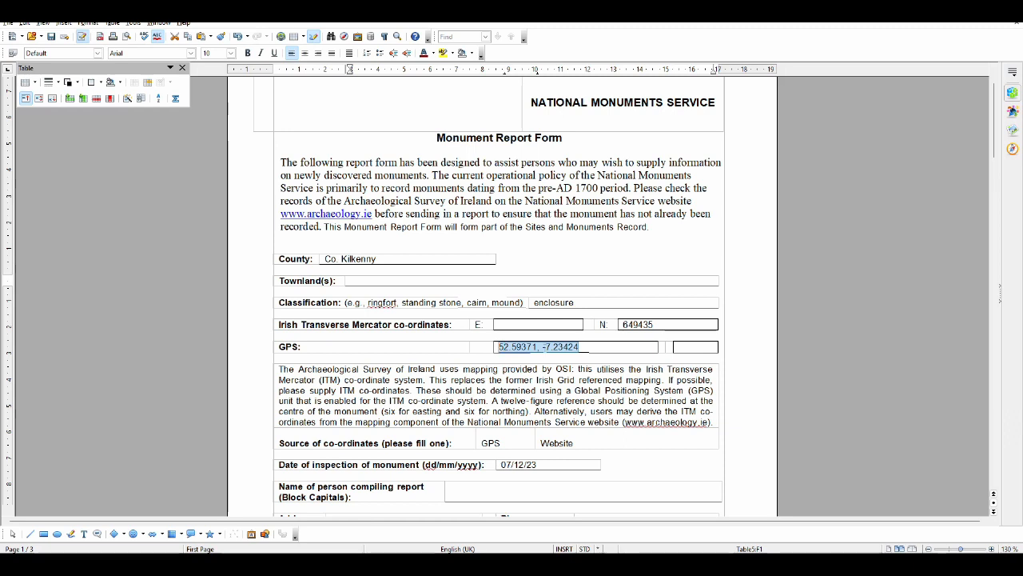
key(Delete)
double_click(637, 323)
key(Delete)
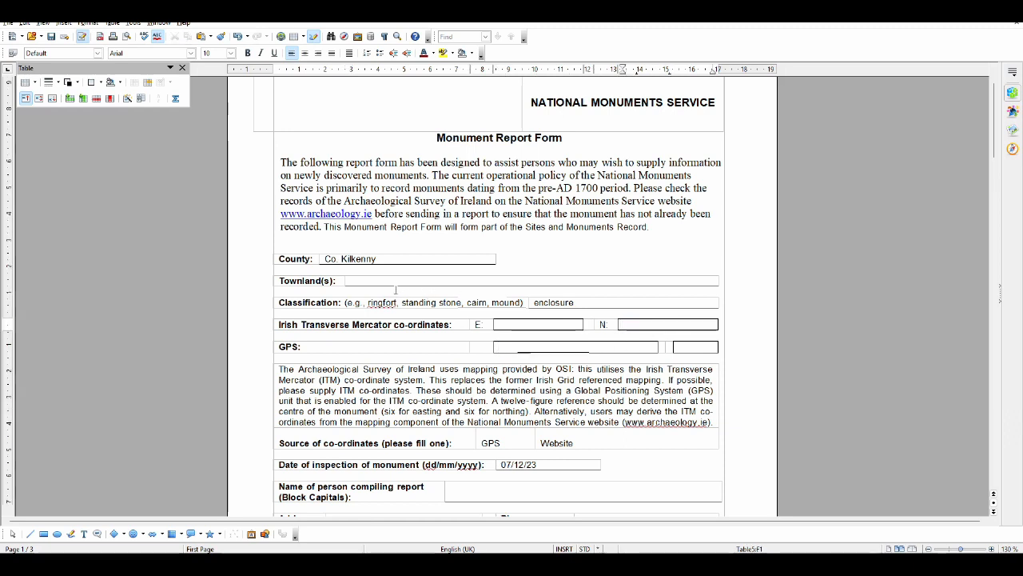
double_click(553, 303)
key(Delete)
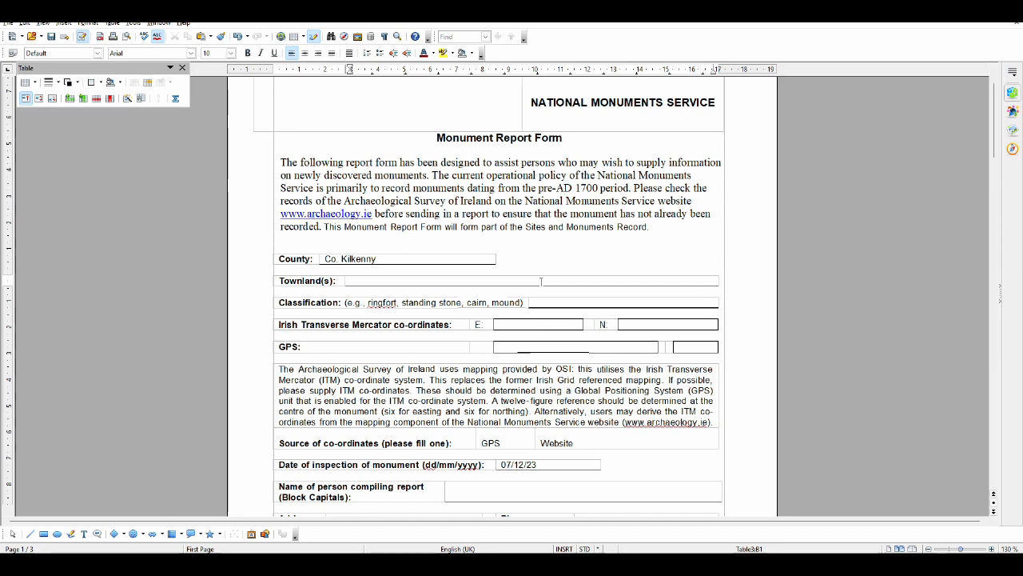
Enter Dicksborough as the townland and "Presumably ringfort" as the classification
text(Dicksbrough)
click(381, 284)
text(o)
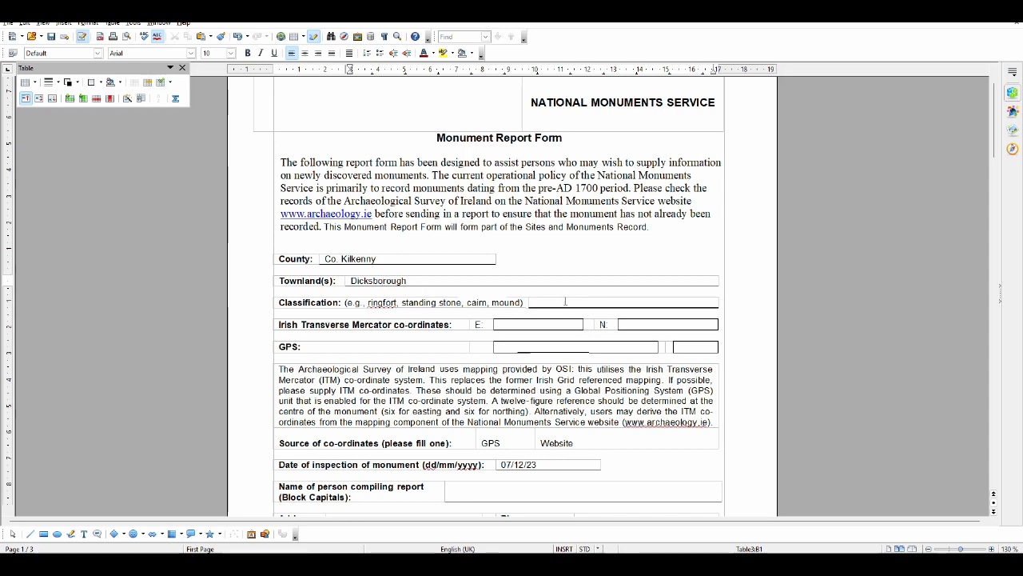
click(565, 302)
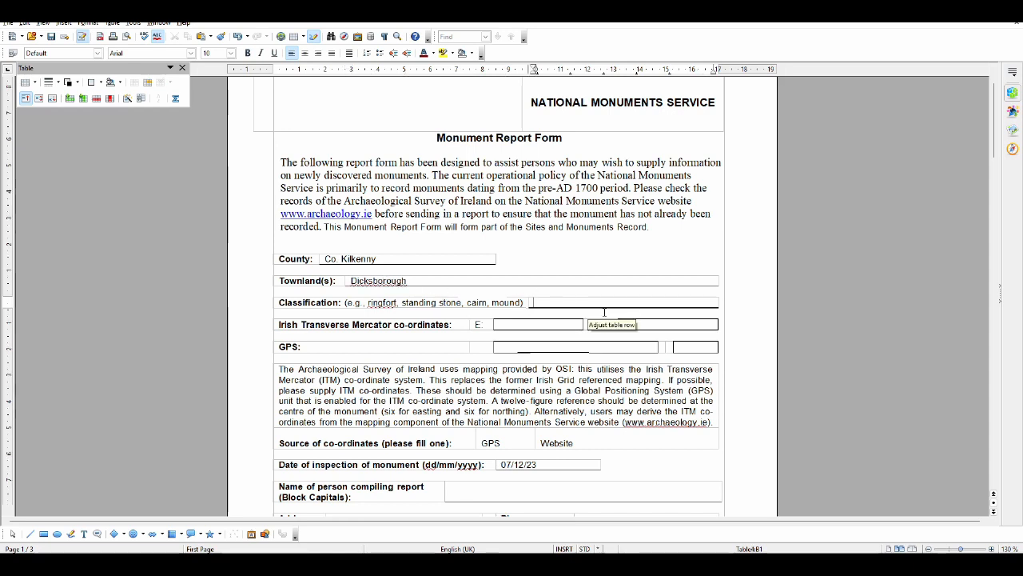
text(presumably ringfort)
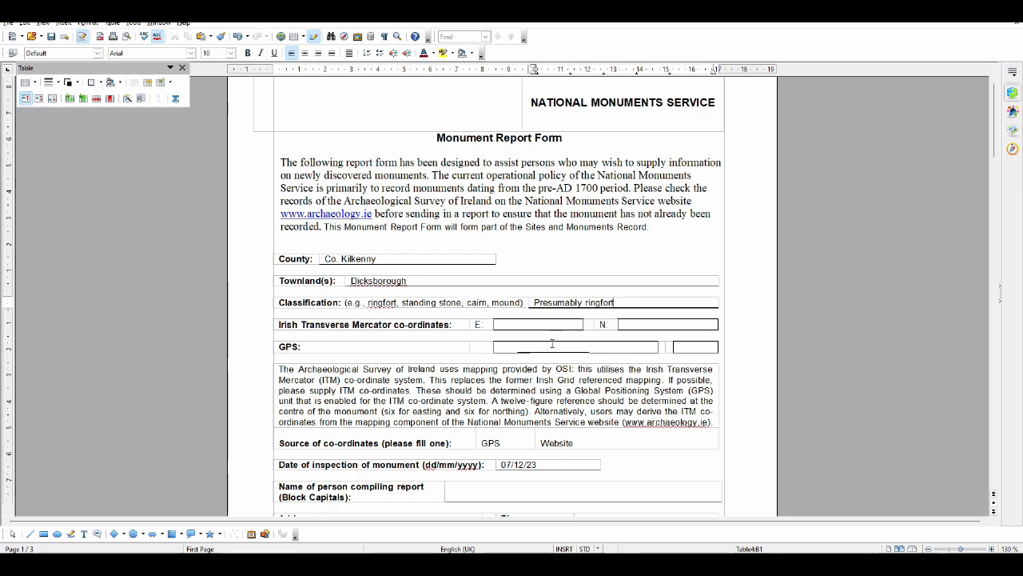
Copy the coordinates 52.6478708, -7.2874492 from the Historic Environment Viewer search into the form's GPS field
key(alt+Tab)
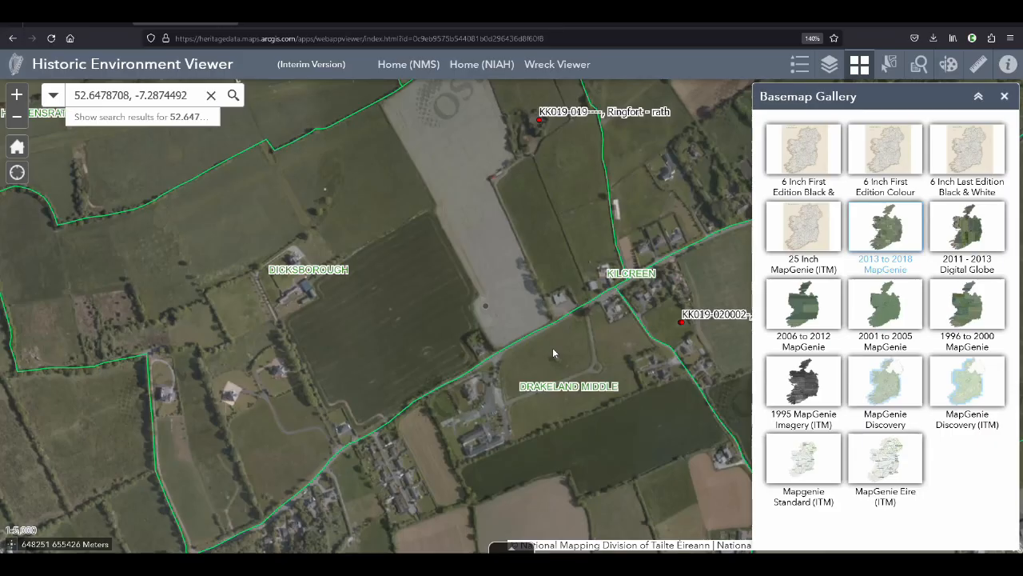
drag(188, 95, 73, 95)
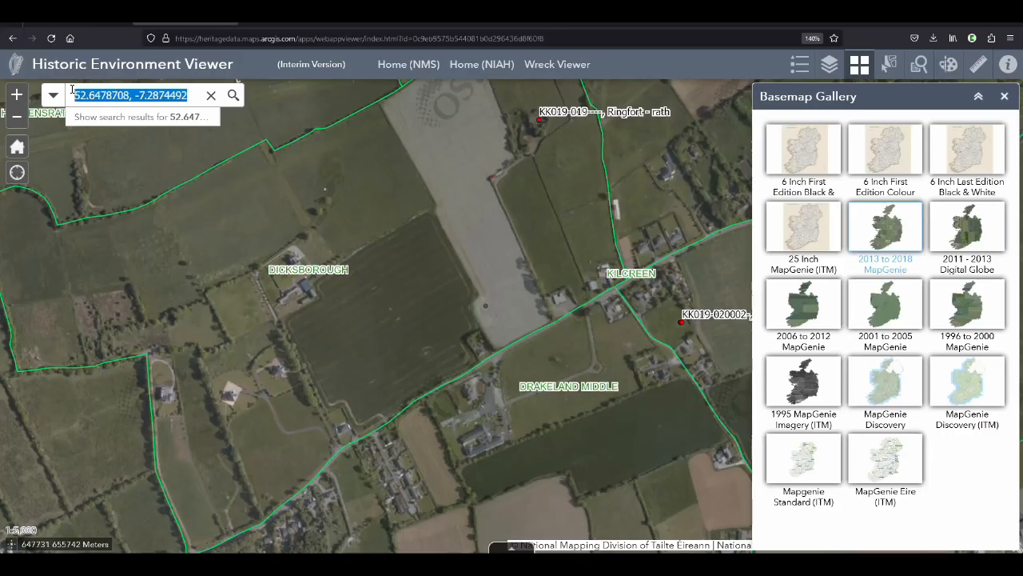
key(ctrl+c)
key(alt+Tab)
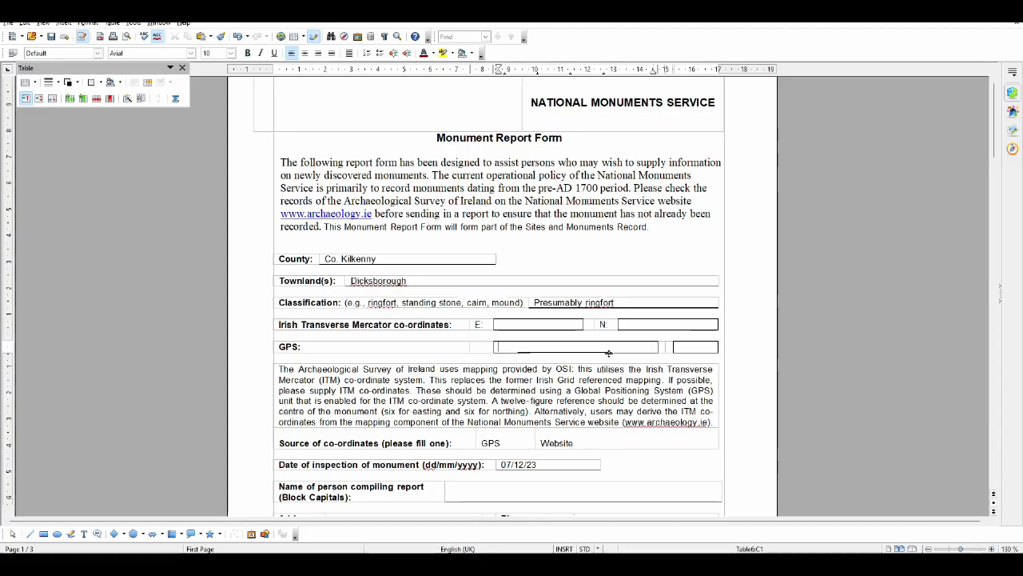
key(ctrl+v)
Replace the setting of monument text with "In the corner of a field, possibly on a slope"
scroll(608, 353, down, 5)
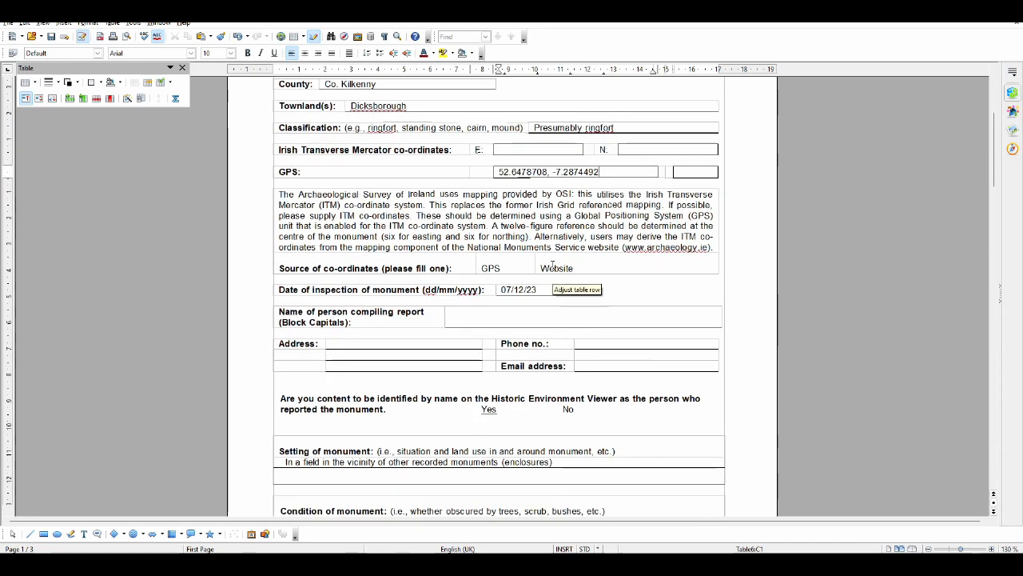
scroll(552, 266, down, 4)
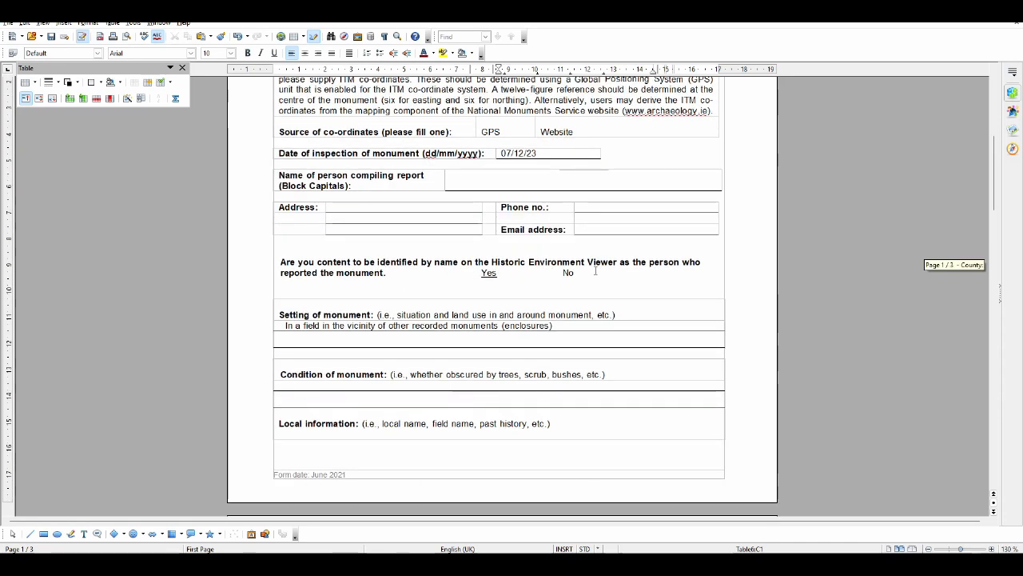
scroll(525, 258, down, 3)
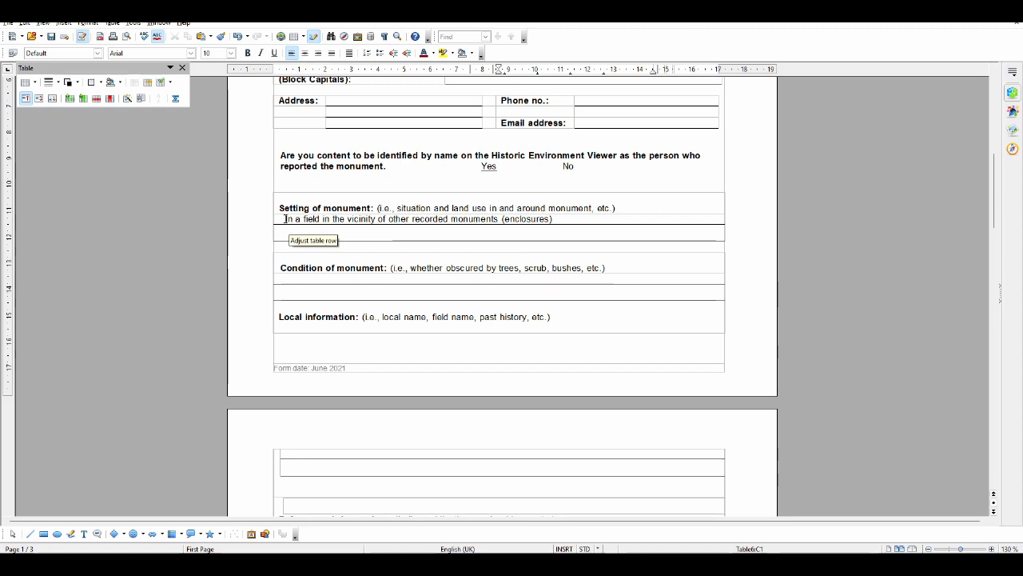
drag(284, 219, 572, 218)
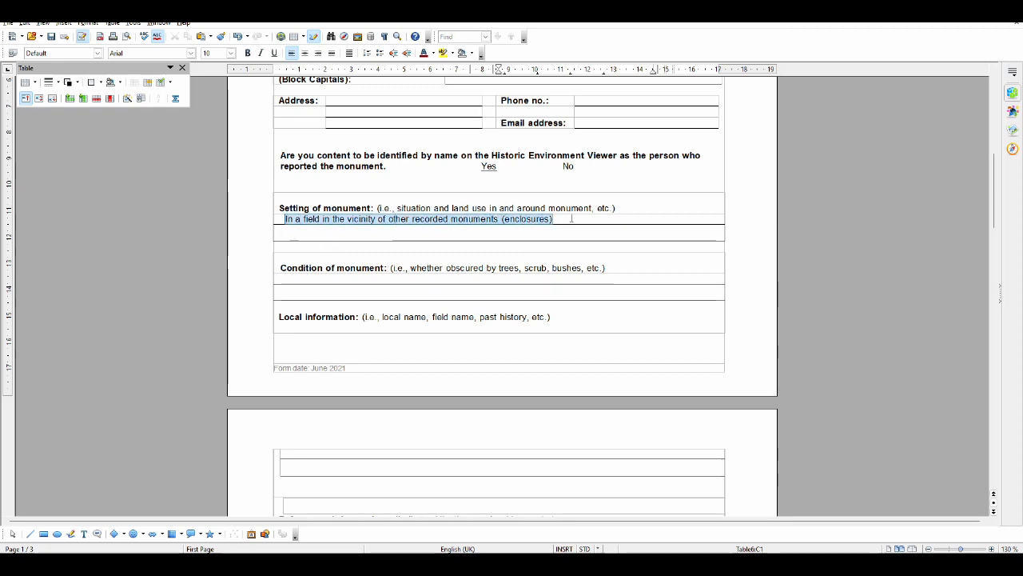
key(Delete)
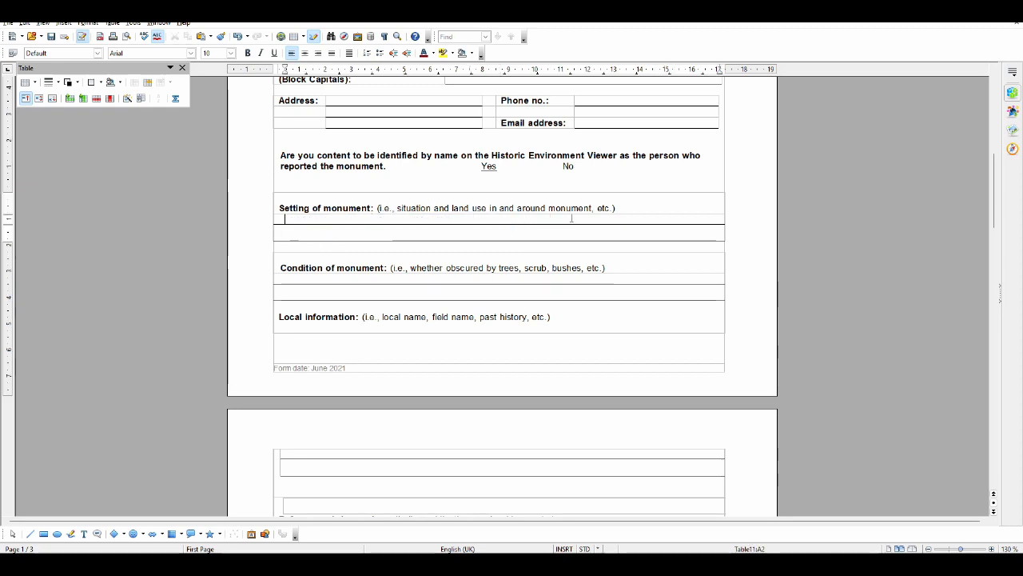
text(In the c)
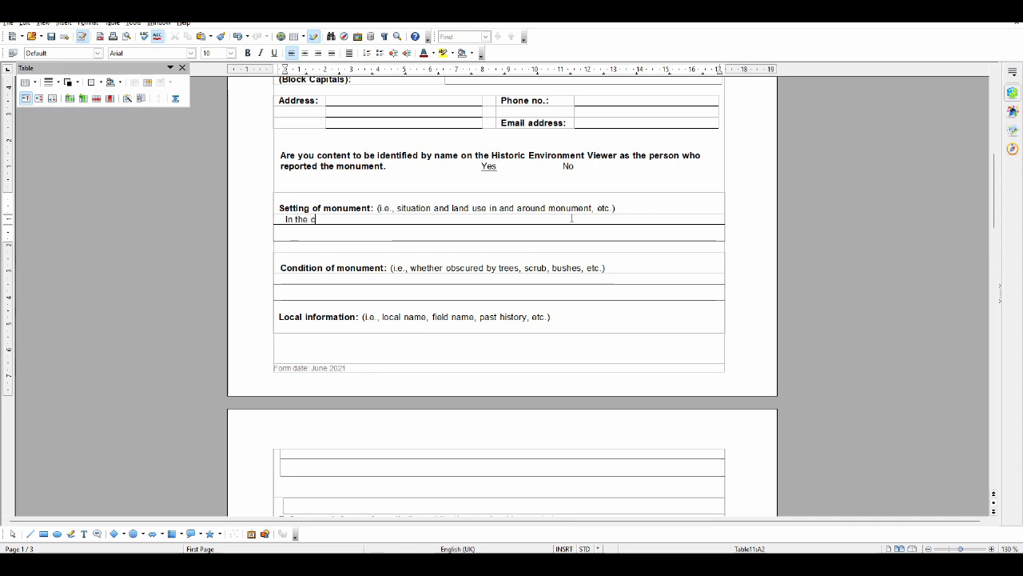
text(orner of a field)
text(, possib)
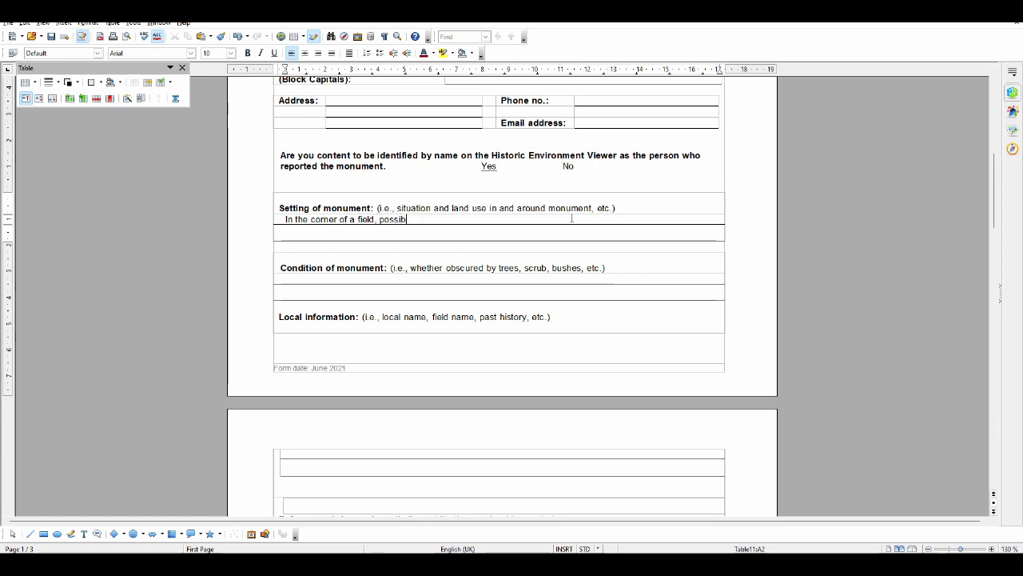
text(ly on a slope)
Fill in the condition of monument as "Behind tall hedges, not visible from road"
click(516, 278)
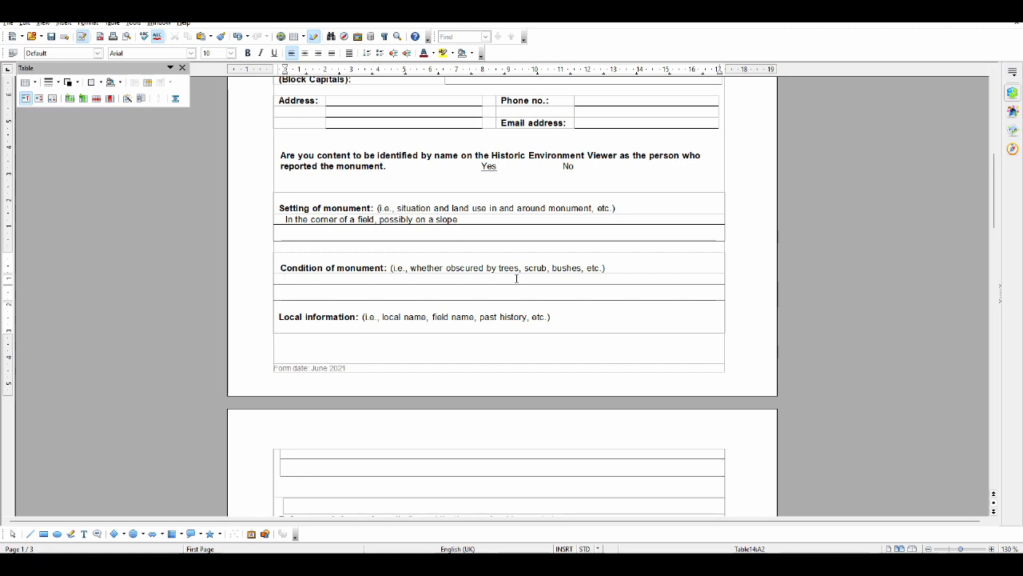
text(Behind tall jha)
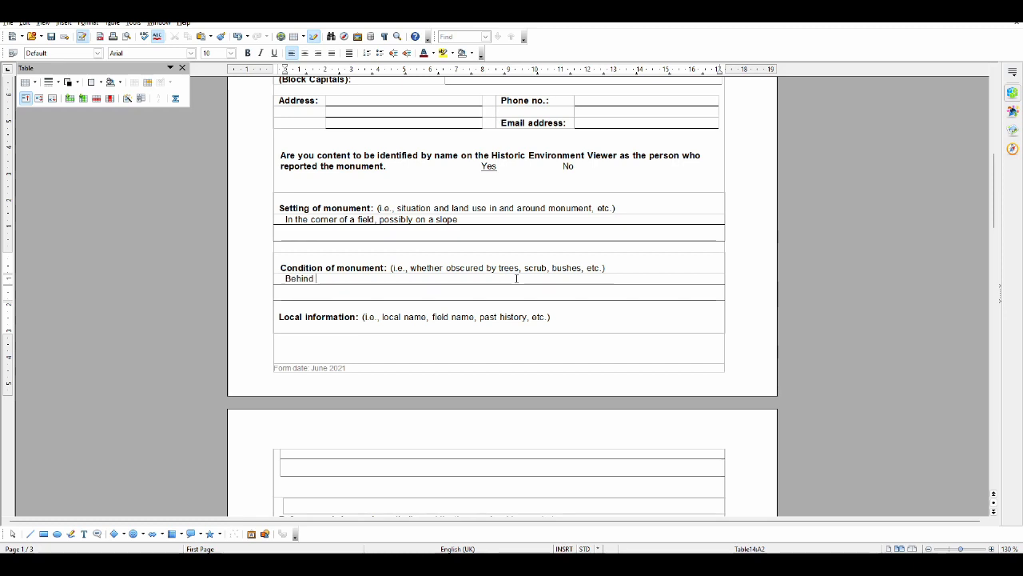
key(BackSpace)
key(BackSpace)
key(BackSpace)
text(hadeg)
key(BackSpace)
key(BackSpace)
key(BackSpace)
key(BackSpace)
text(egde)
key(BackSpace)
key(BackSpace)
key(BackSpace)
key(BackSpace)
text(edges, not visible from road)
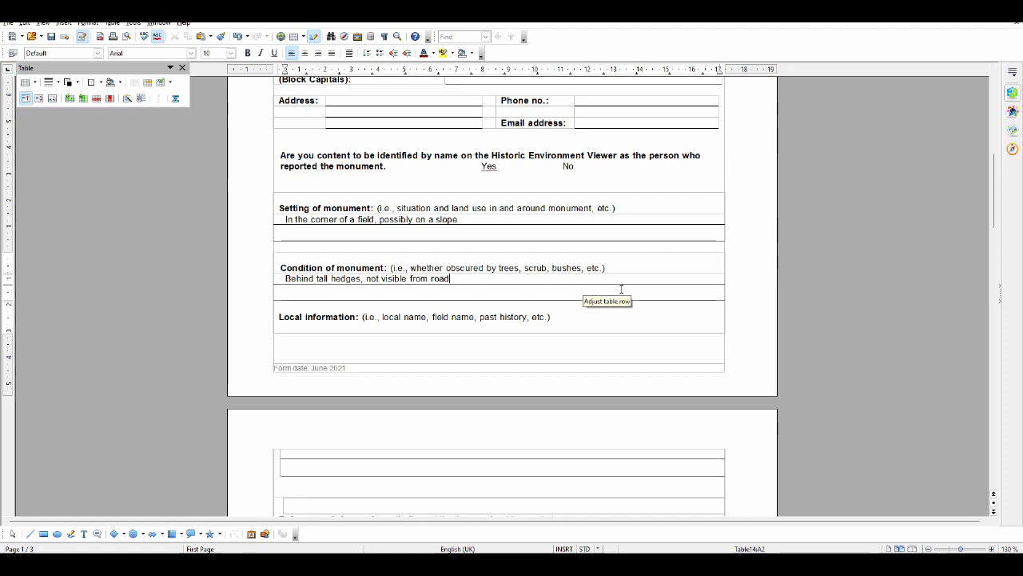
Replace the existing summary description of the monument with "Concentric circles in the corner of the field,"
scroll(621, 288, down, 5)
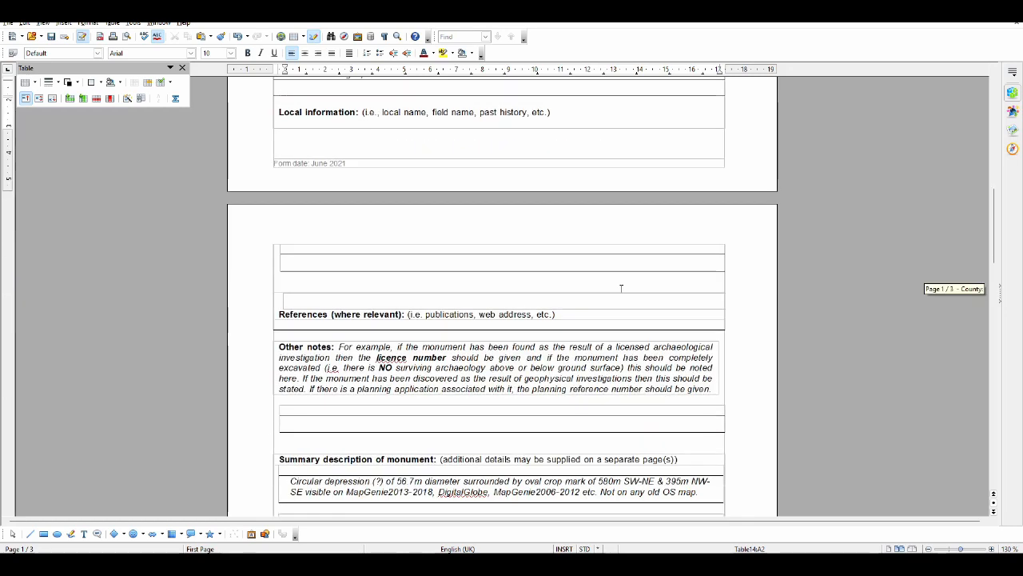
scroll(621, 288, down, 5)
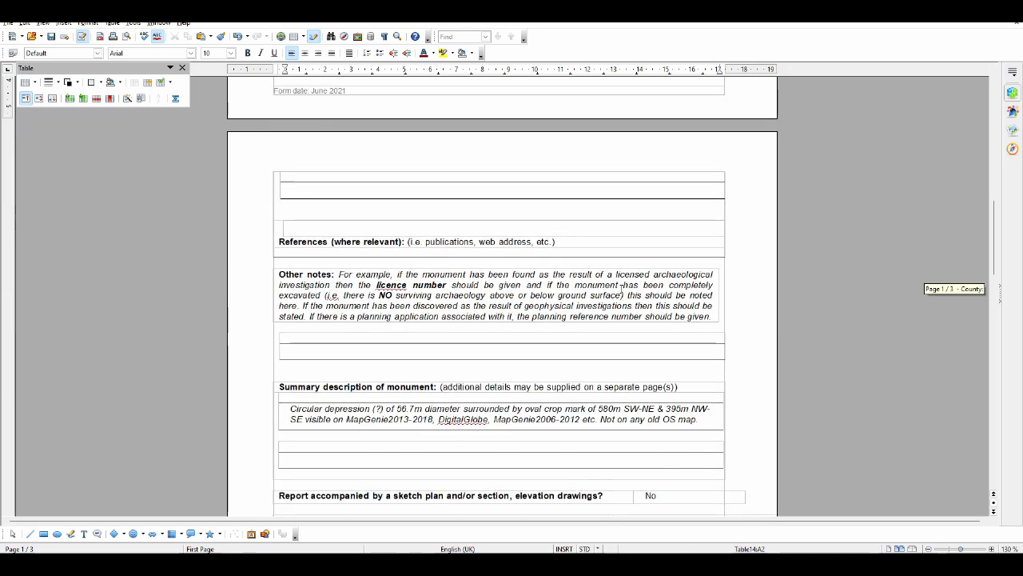
drag(291, 272, 706, 285)
key(Delete)
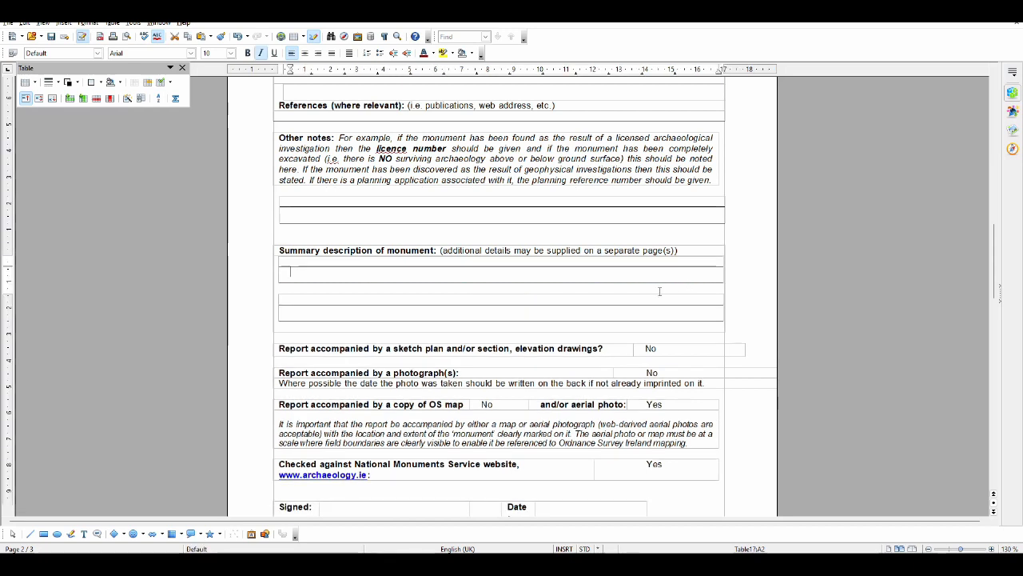
text(Conce)
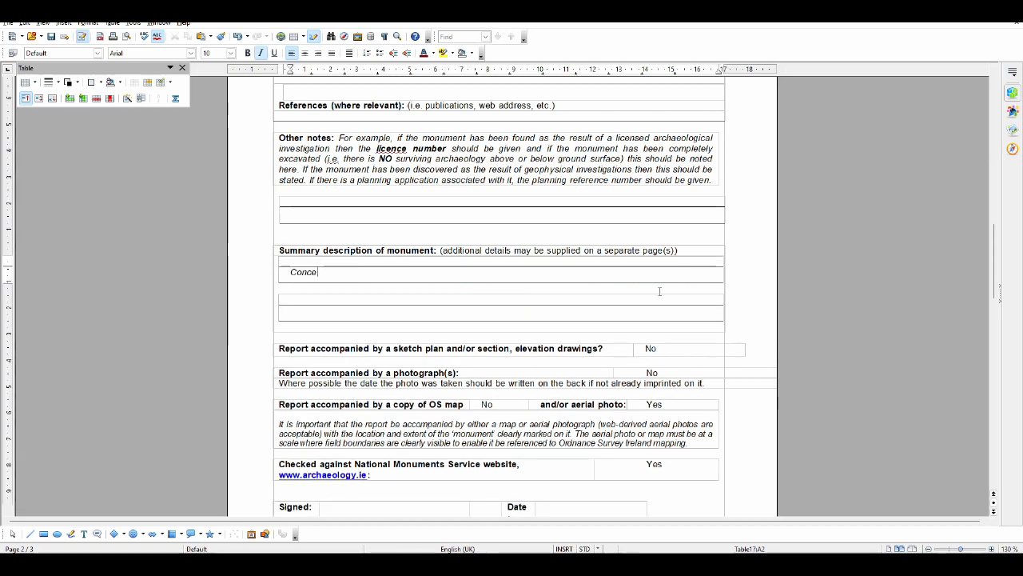
text(ntric circles)
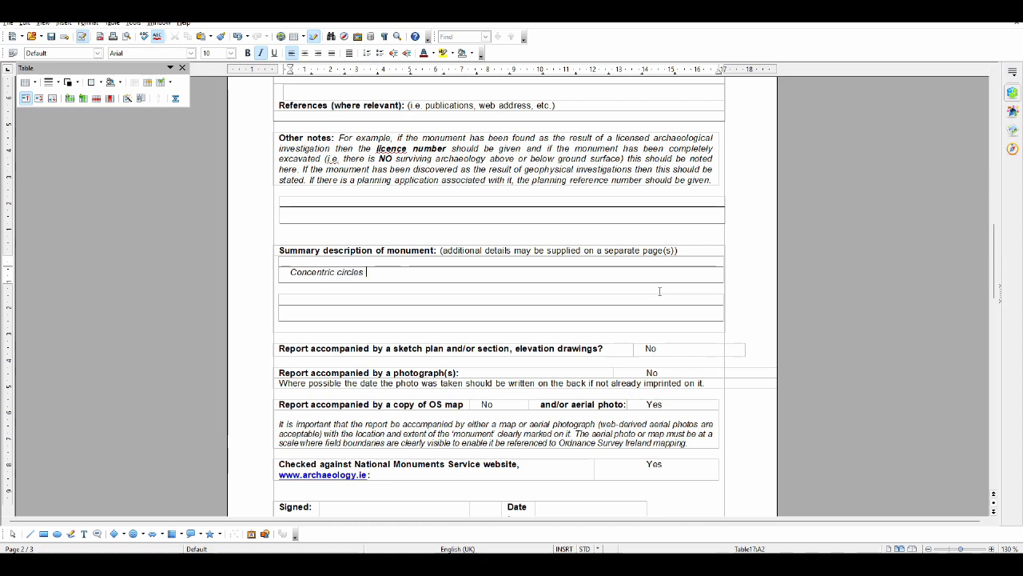
text( in the corner of the field, NW bo)
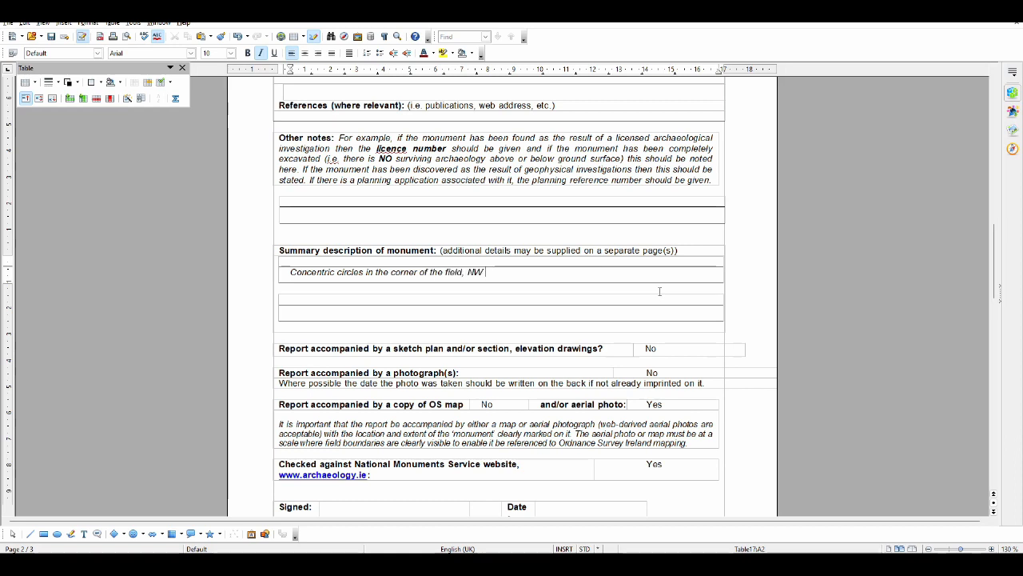
Continue the summary description with "hedge forms NW boundary of inner circle."
key(BackSpace)
key(BackSpace)
key(BackSpace)
key(BackSpace)
key(BackSpace)
key(BackSpace)
text(hedge forms NW boundary of )
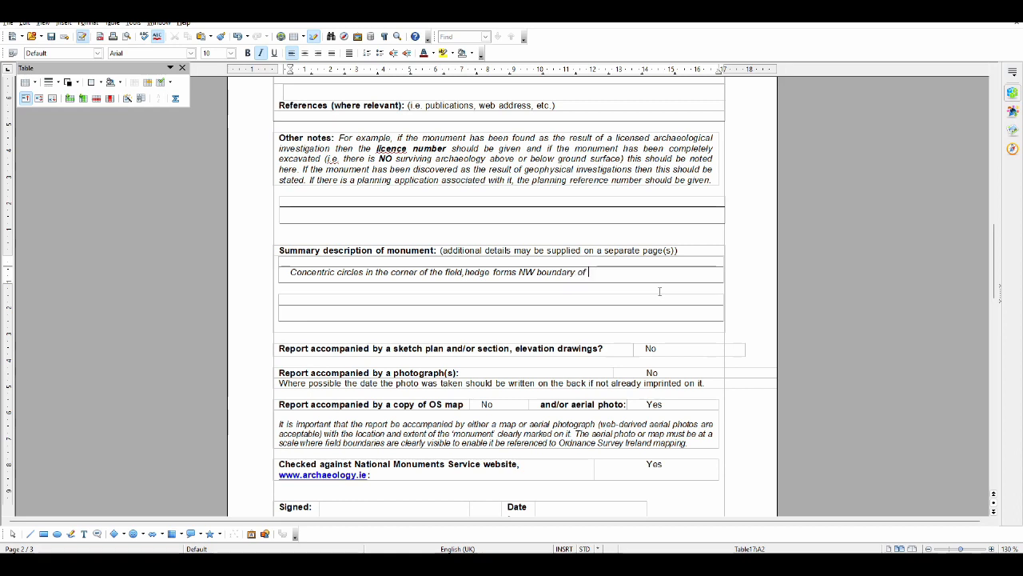
text(inner circle.)
Insert "crop mark" before "circles" in the summary description
click(337, 272)
text(cropmark)
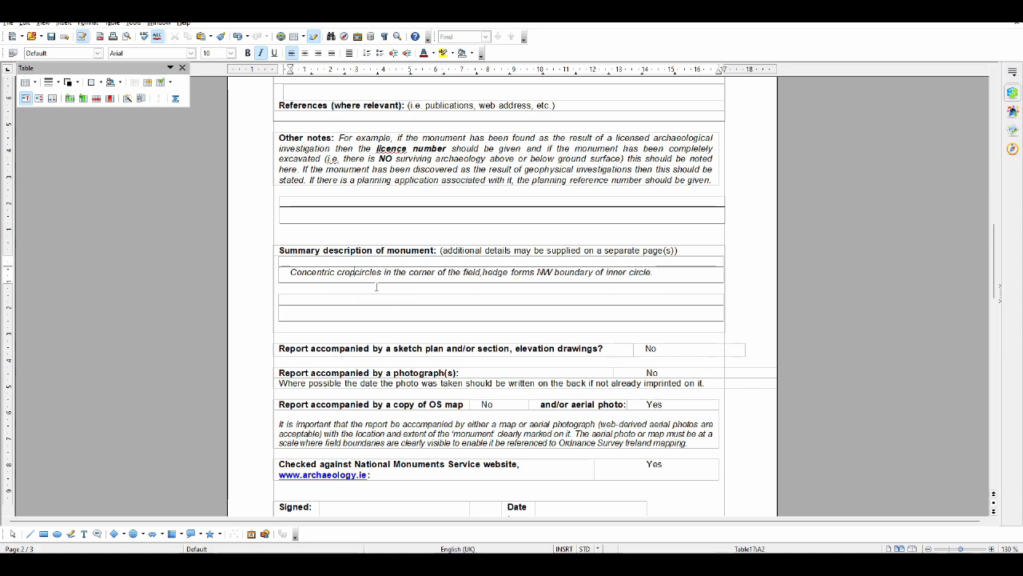
click(357, 273)
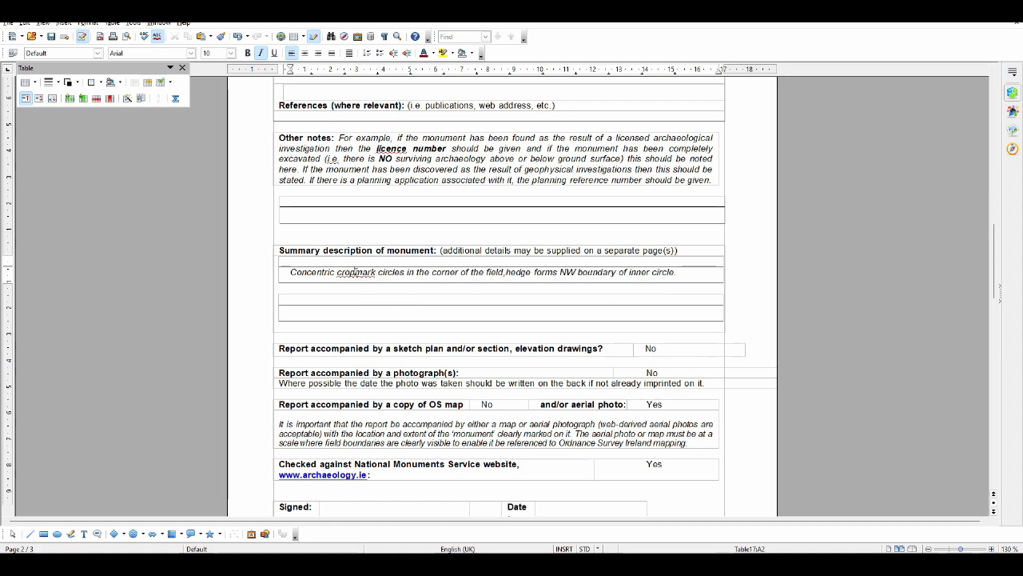
text(circle)
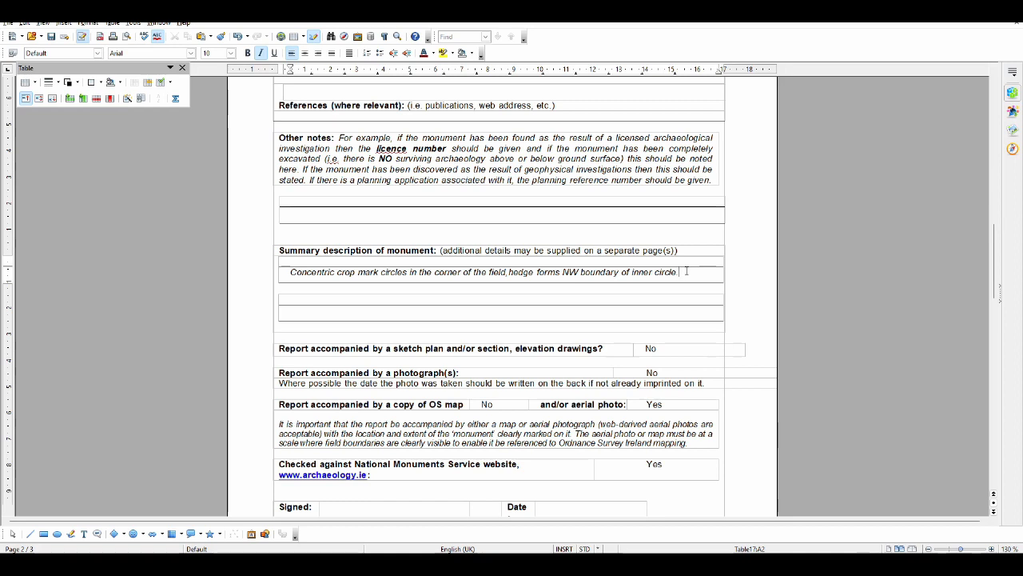
text( Only visible on Esri)
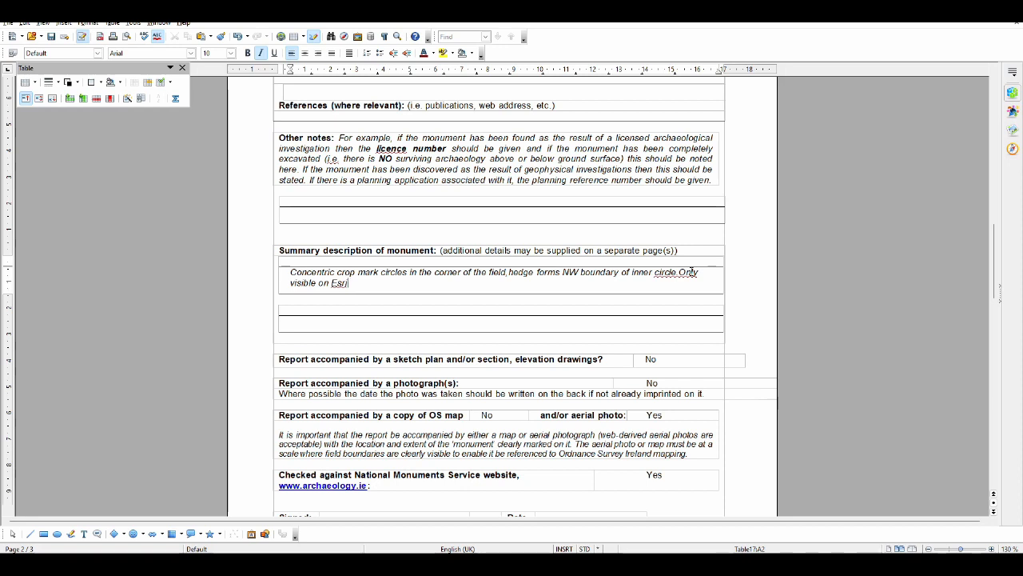
text(World imagery)
Switch to Google Maps in the browser and search for the copied coordinates 52.6478708, -7.2874492
key(alt+Tab)
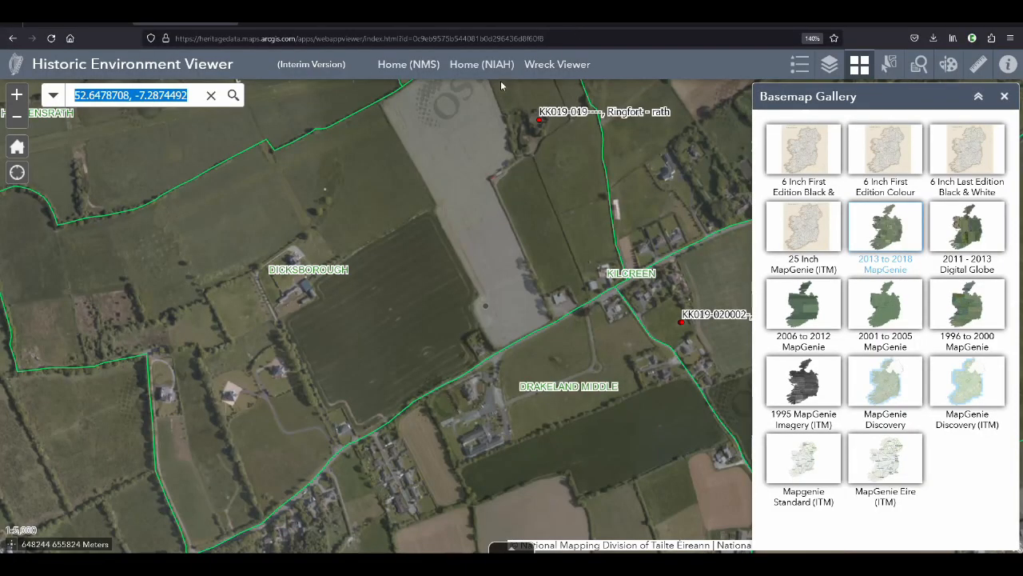
click(609, 17)
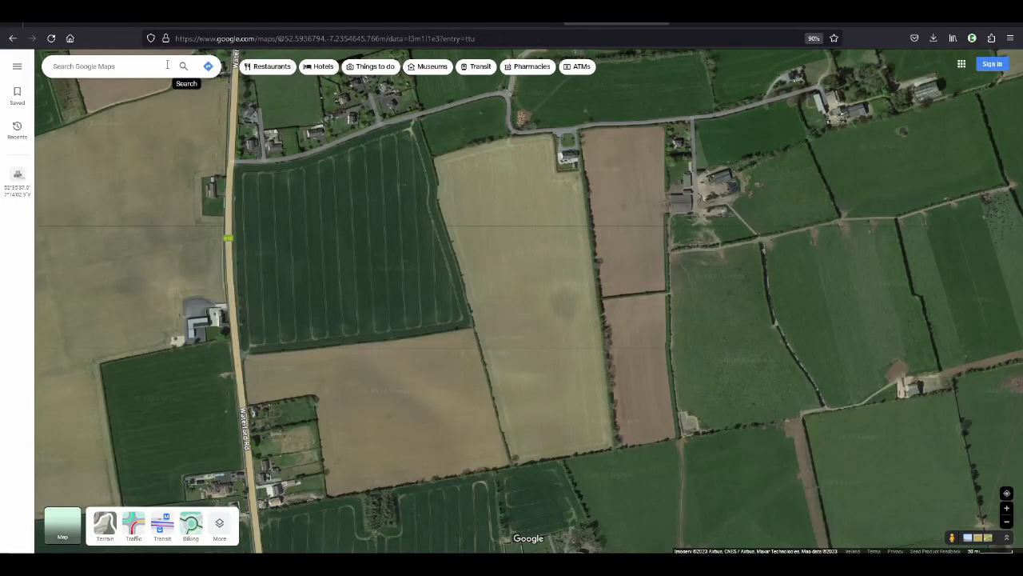
click(136, 67)
text(52.6478708, -7.2874492)
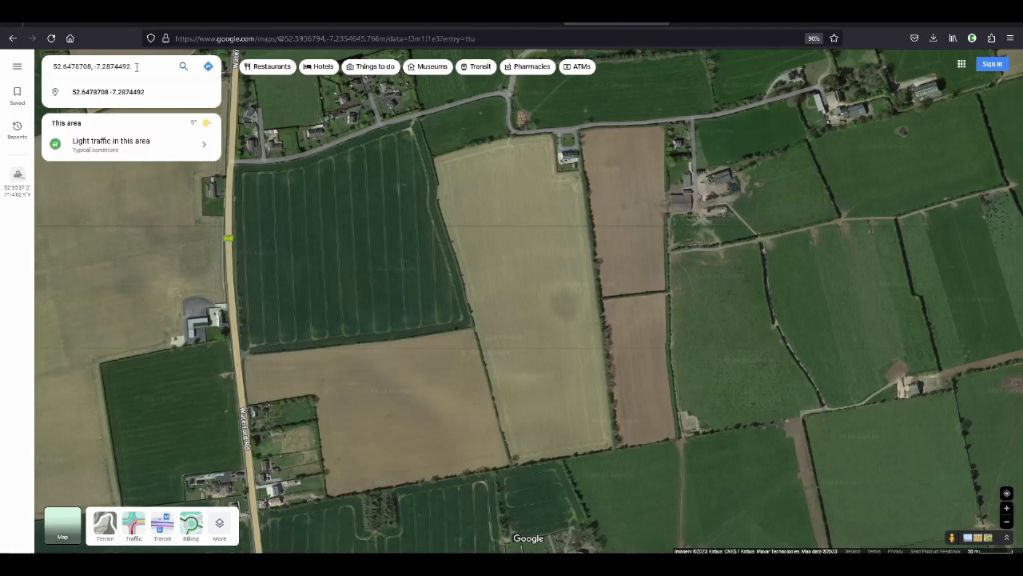
click(183, 67)
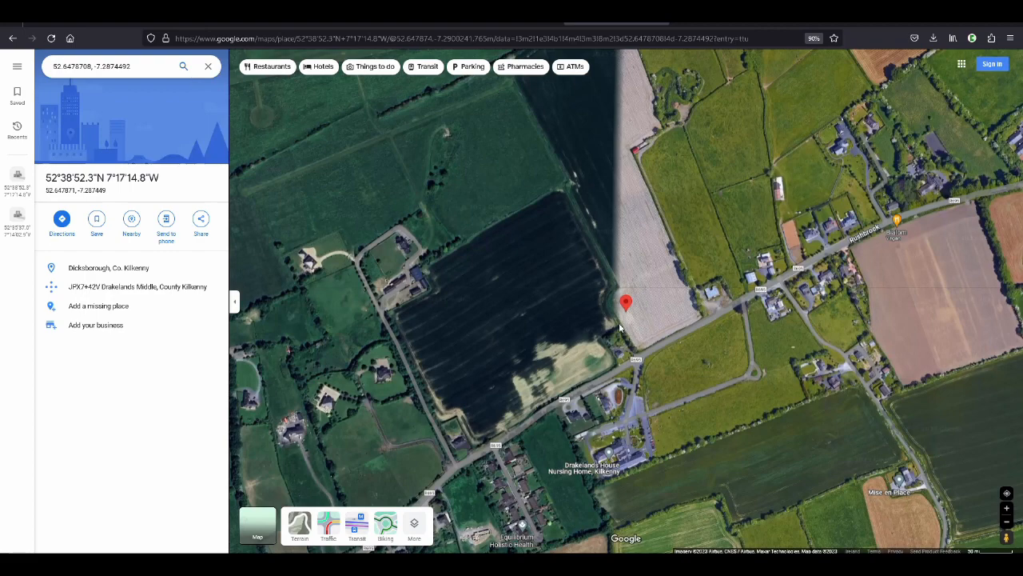
Examine the satellite imagery around the Dicksborough pin, including the adjoining fields, the road and the tree-covered enclosure to the north
scroll(630, 313, up, 1)
scroll(629, 313, up, 2)
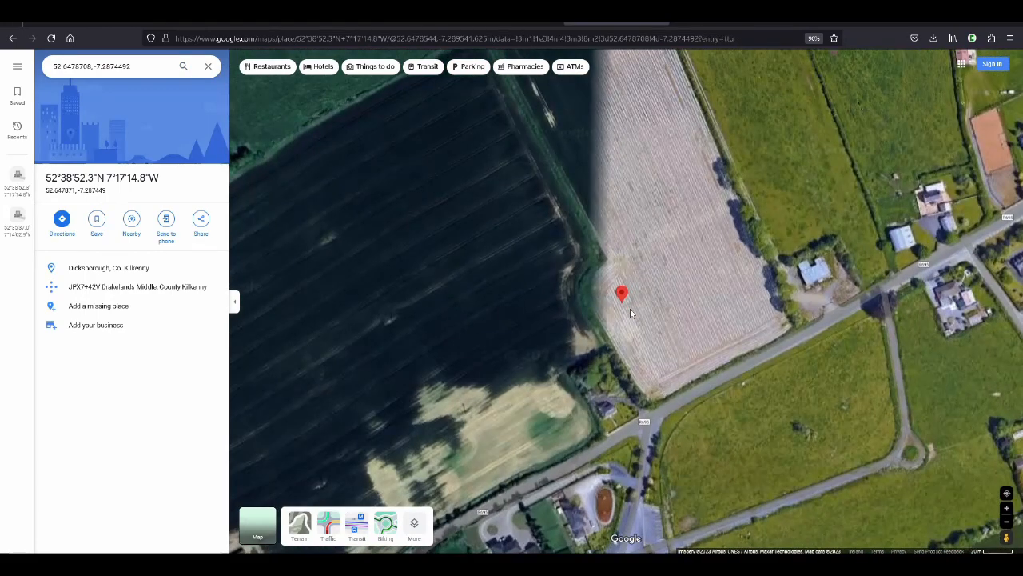
scroll(630, 314, up, 2)
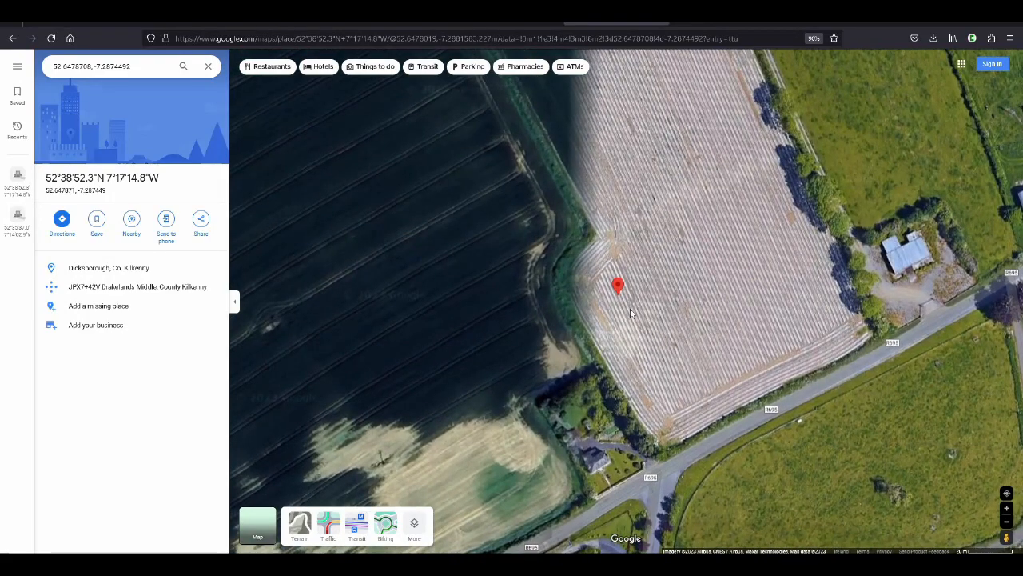
scroll(630, 314, down, 2)
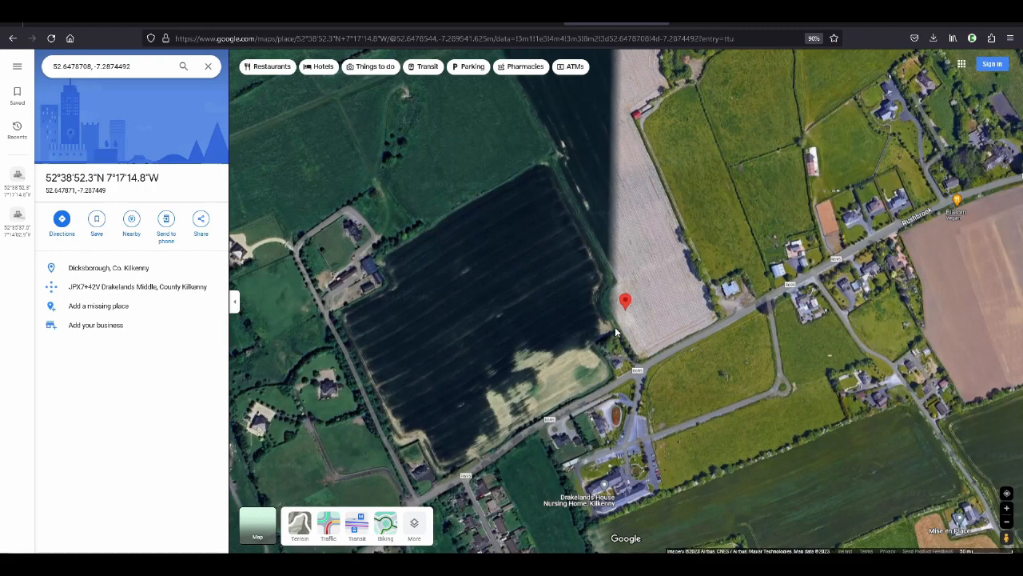
scroll(615, 332, down, 3)
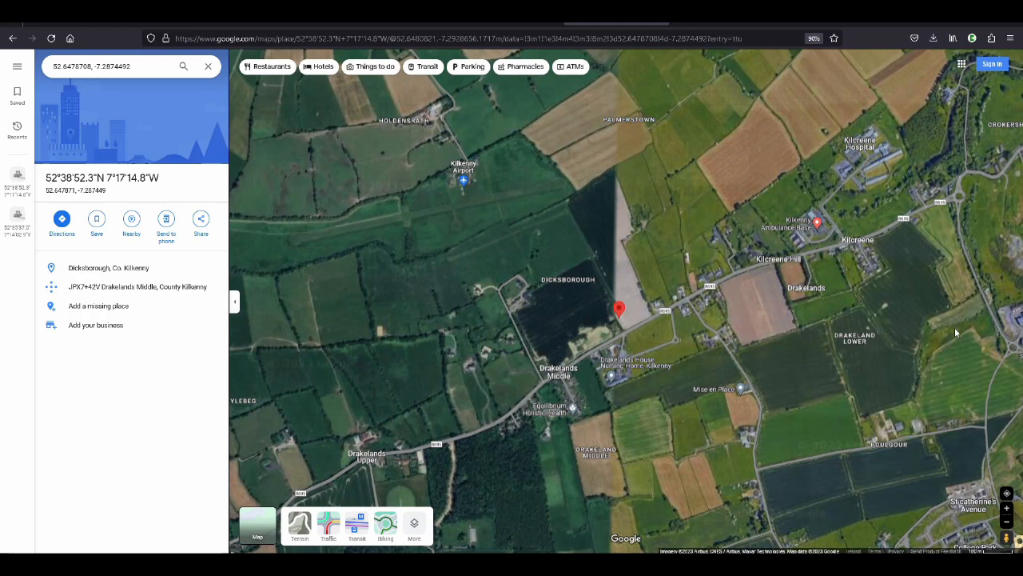
scroll(955, 327, up, 2)
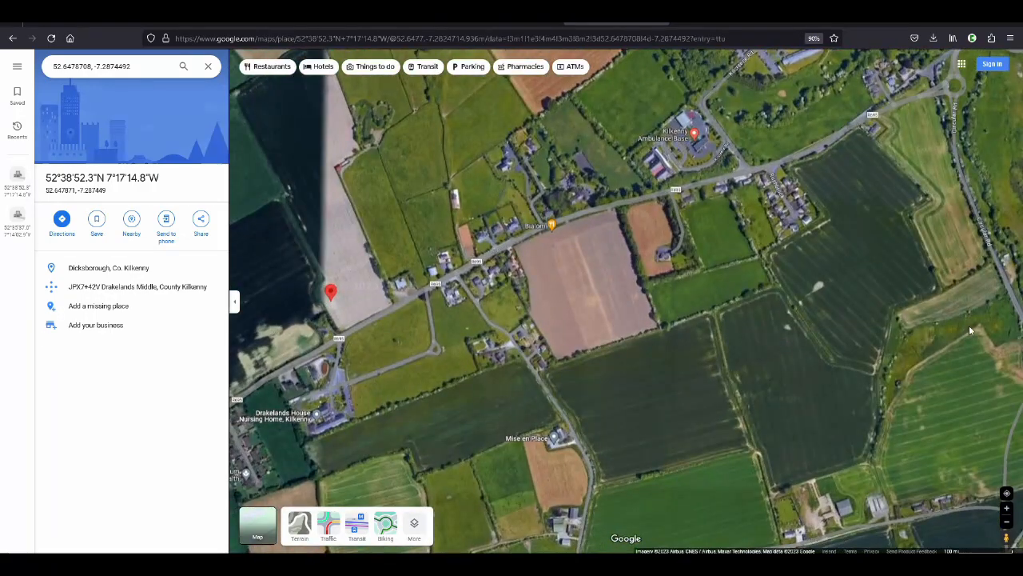
drag(462, 231, 641, 210)
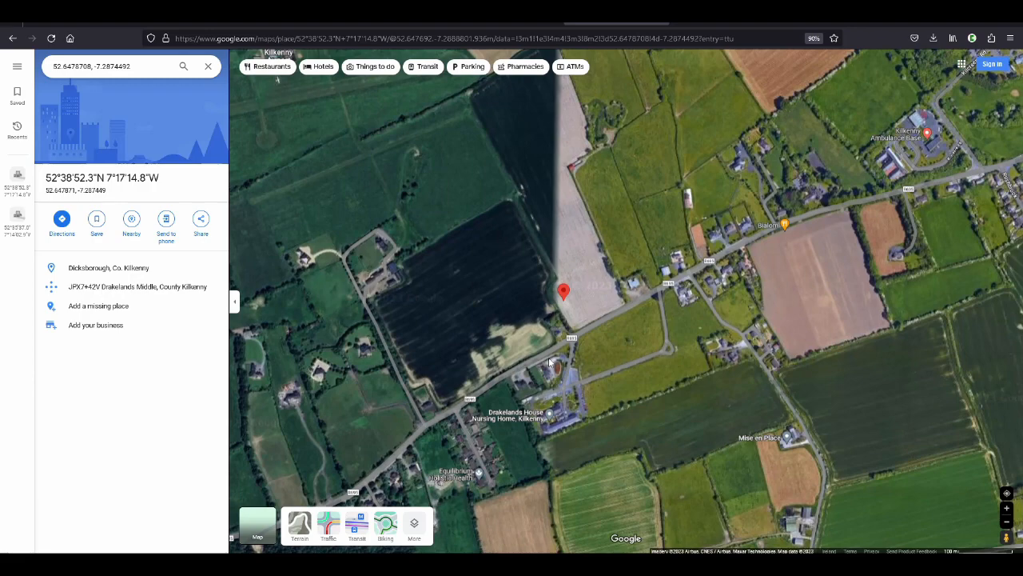
drag(649, 139, 633, 237)
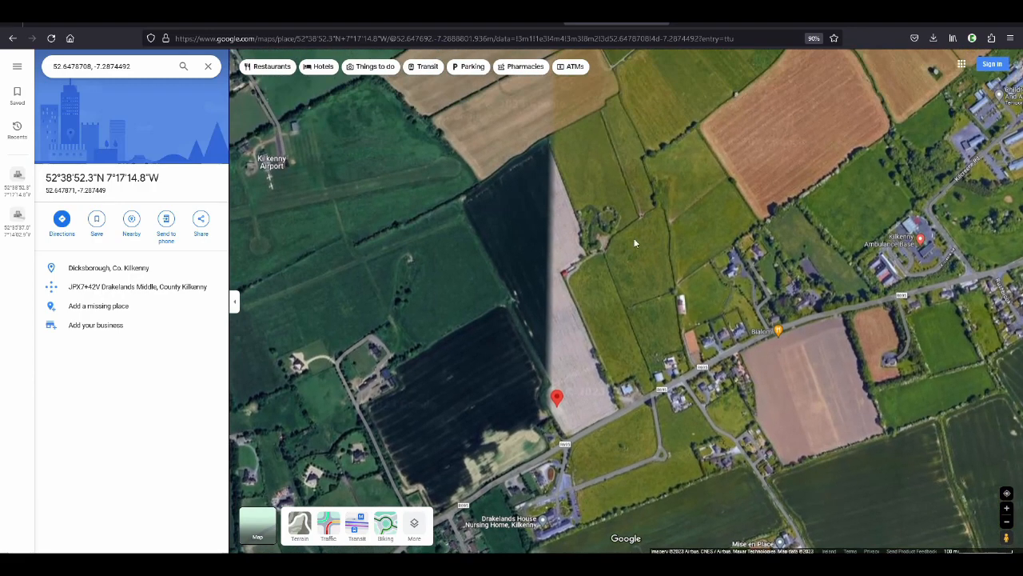
scroll(611, 224, up, 5)
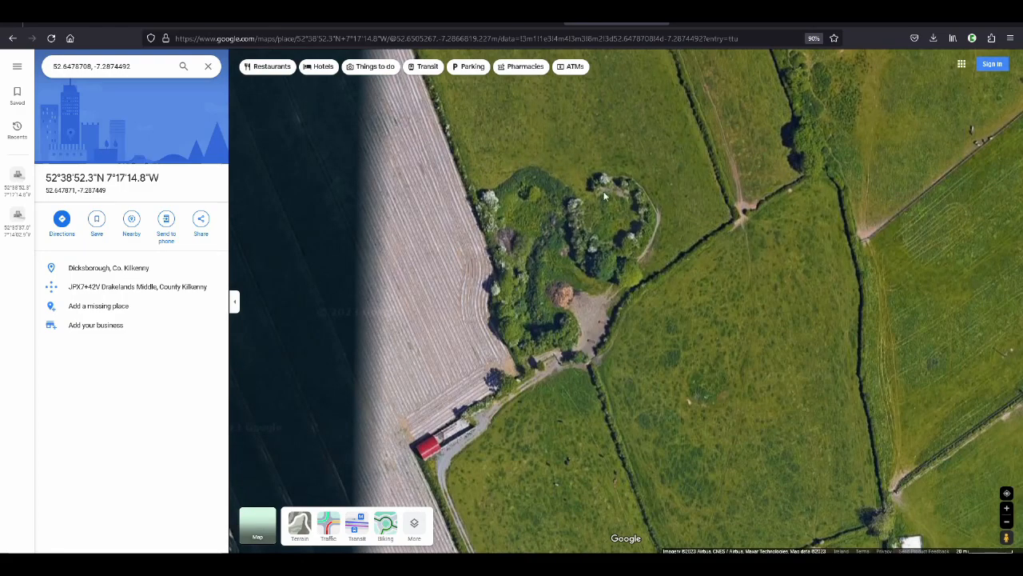
scroll(673, 183, down, 1)
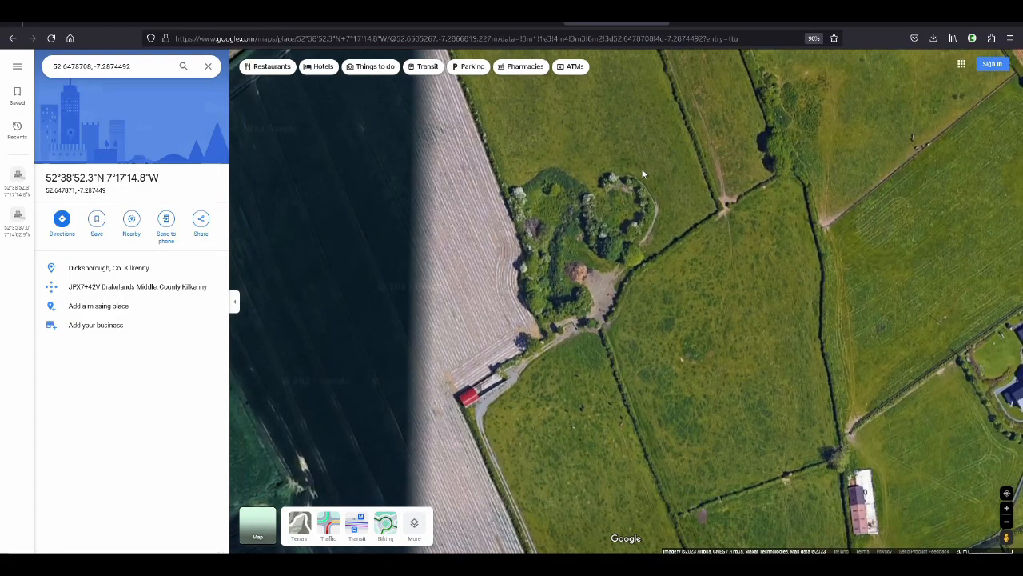
scroll(638, 174, down, 1)
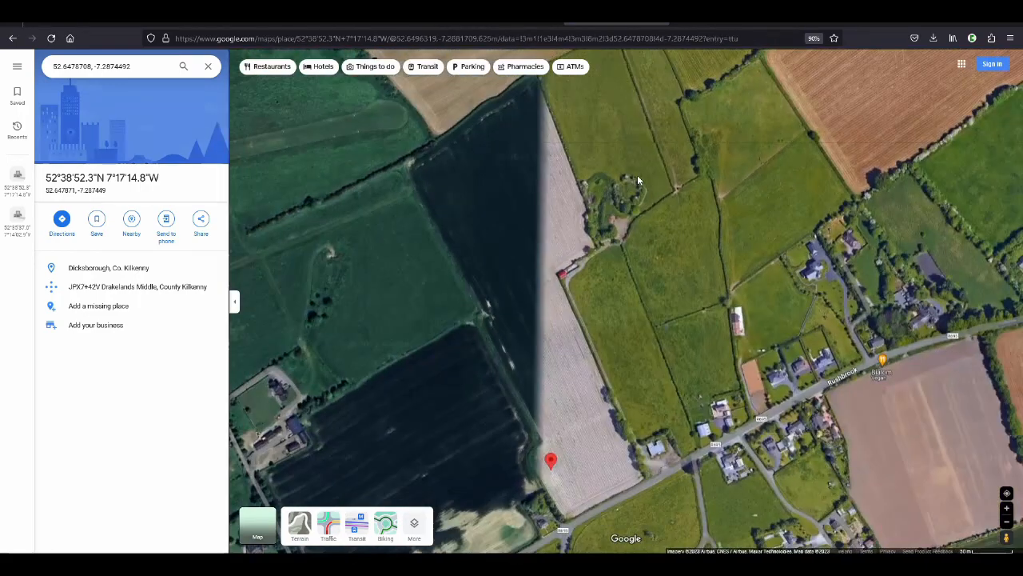
scroll(637, 174, down, 1)
scroll(579, 391, up, 1)
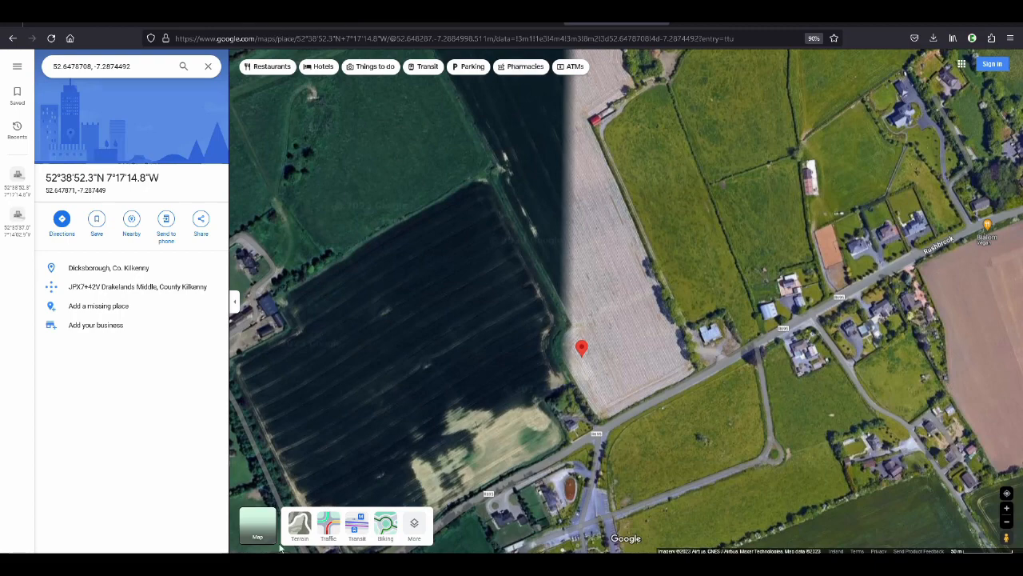
Return to the report form and extend the summary description with ", nothing on the old OS maps."
key(alt+Tab)
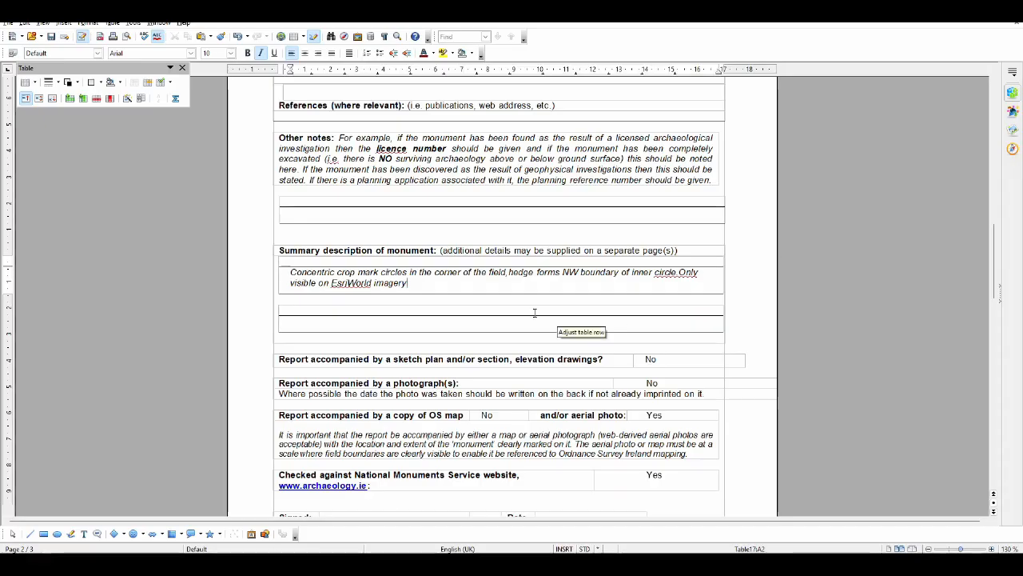
text(, nothing )
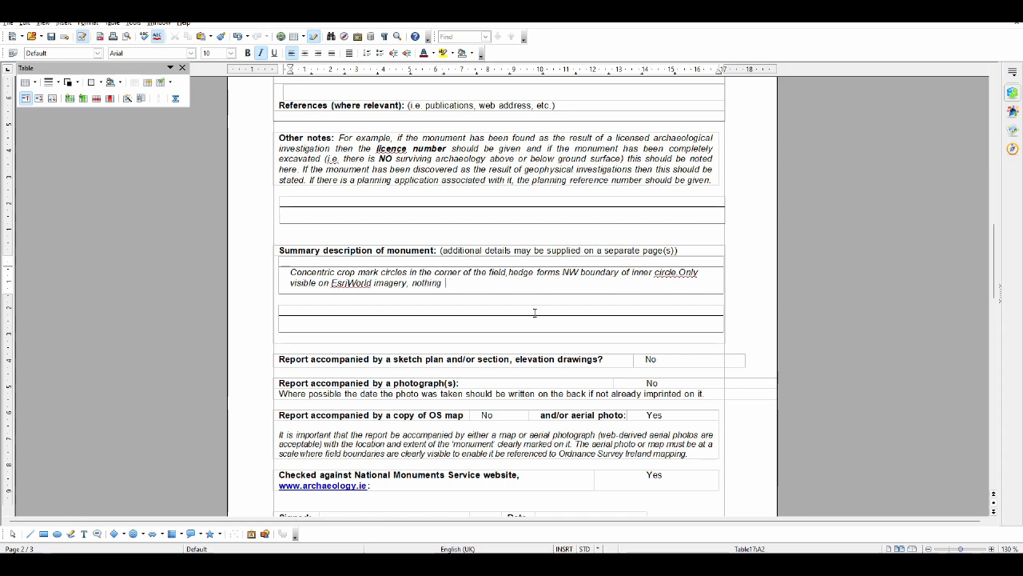
text(on the old)
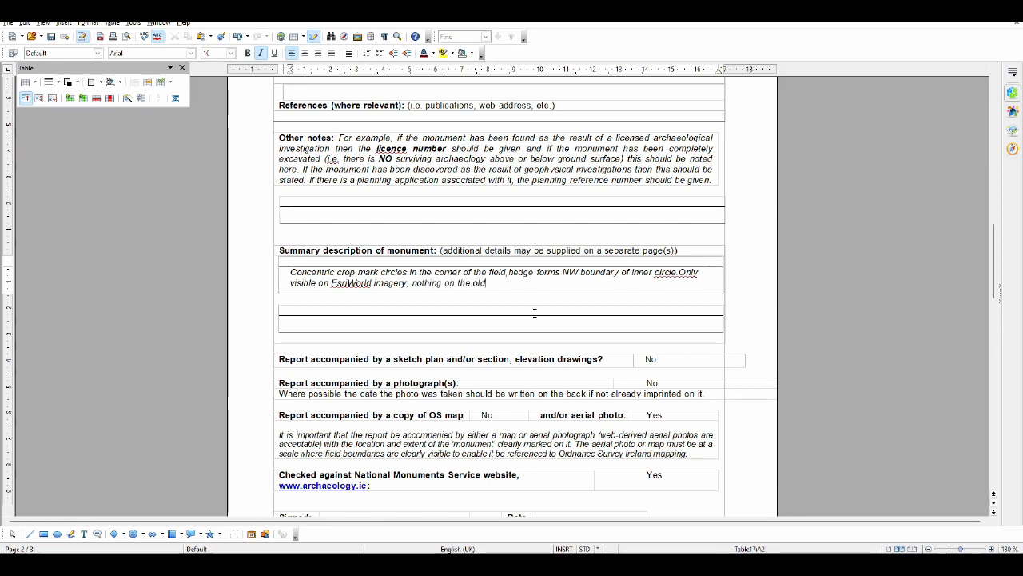
text( OS)
key(BackSpace)
text(OS maps. Monu)
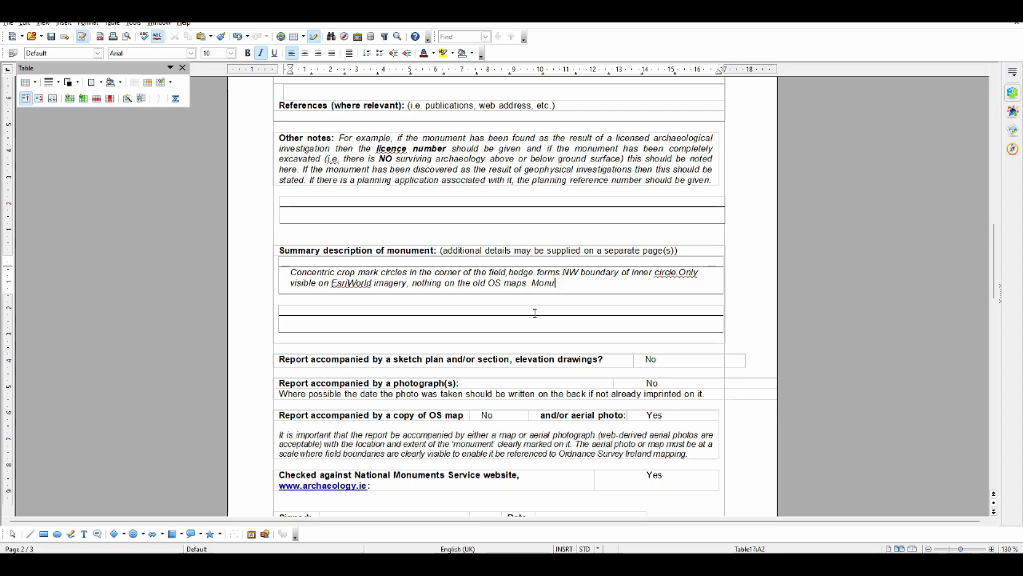
text(ment not visible from t)
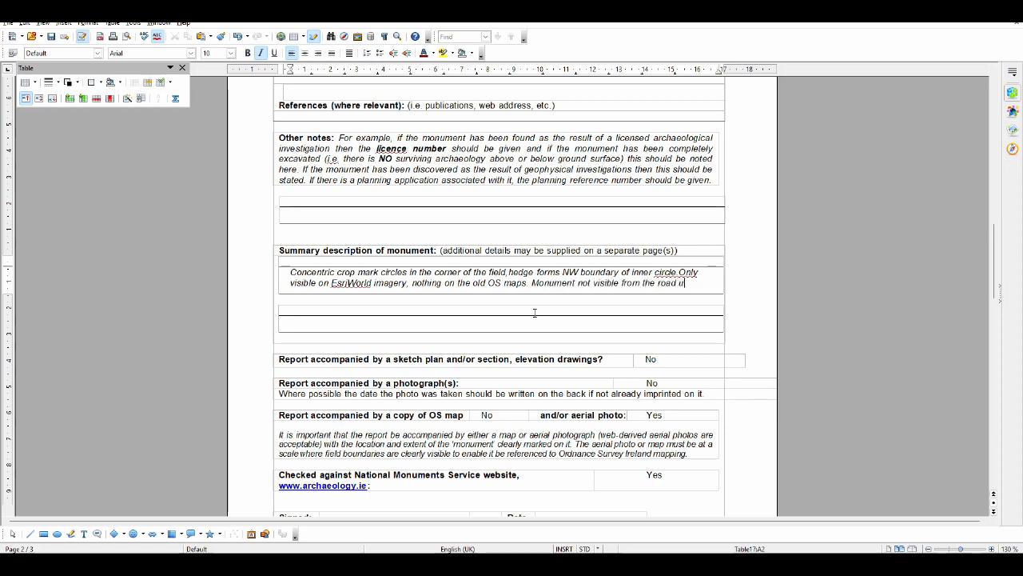
text(he road due to tall hed)
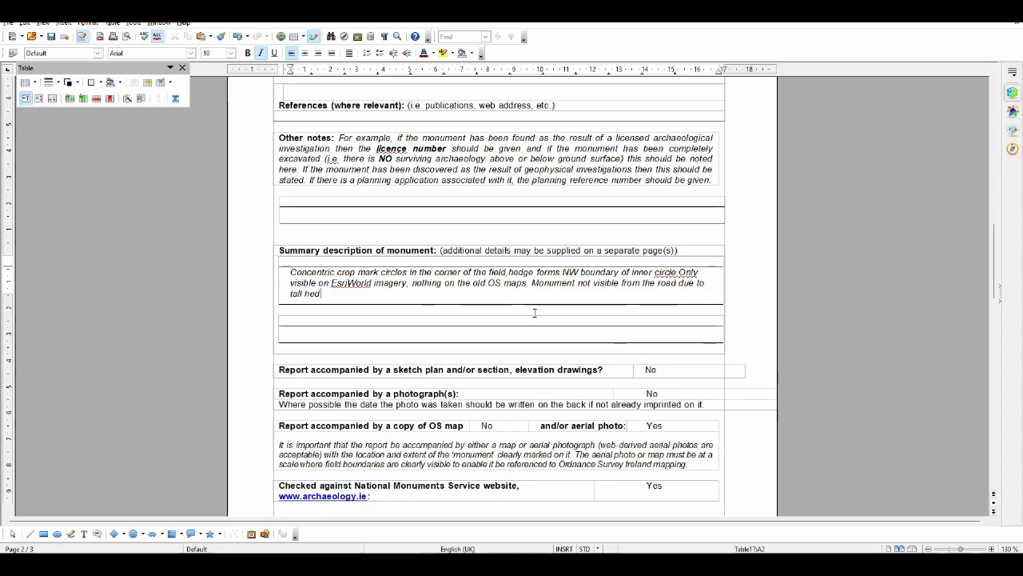
text(ges, but acc)
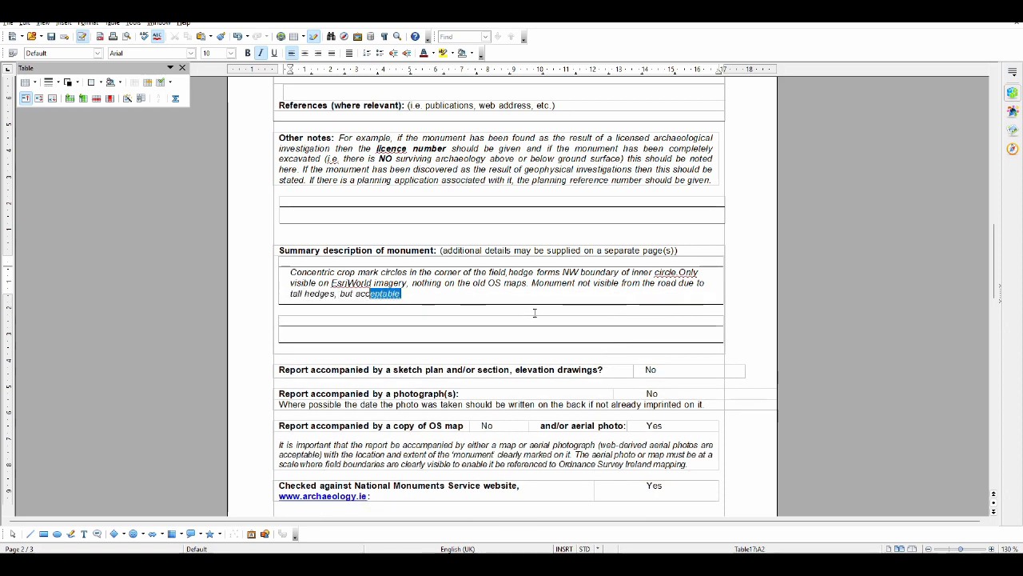
text(ess might be possible)
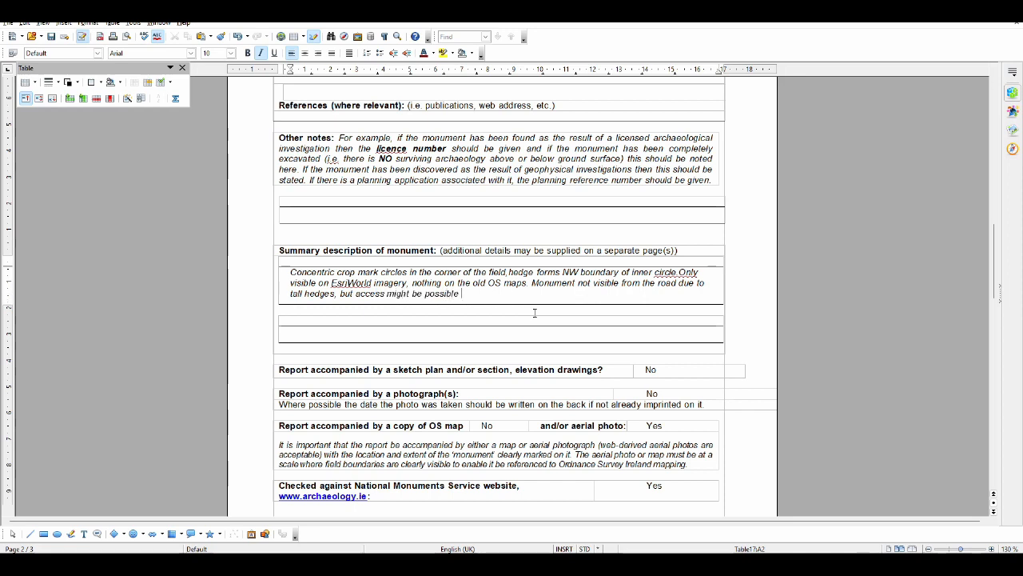
text( through gates to the WE)
Extend the summary description with "Monument not visible from the road due to tall hedges, but access might be possible through gates to the East."
key(BackSpace)
key(BackSpace)
text(East.)
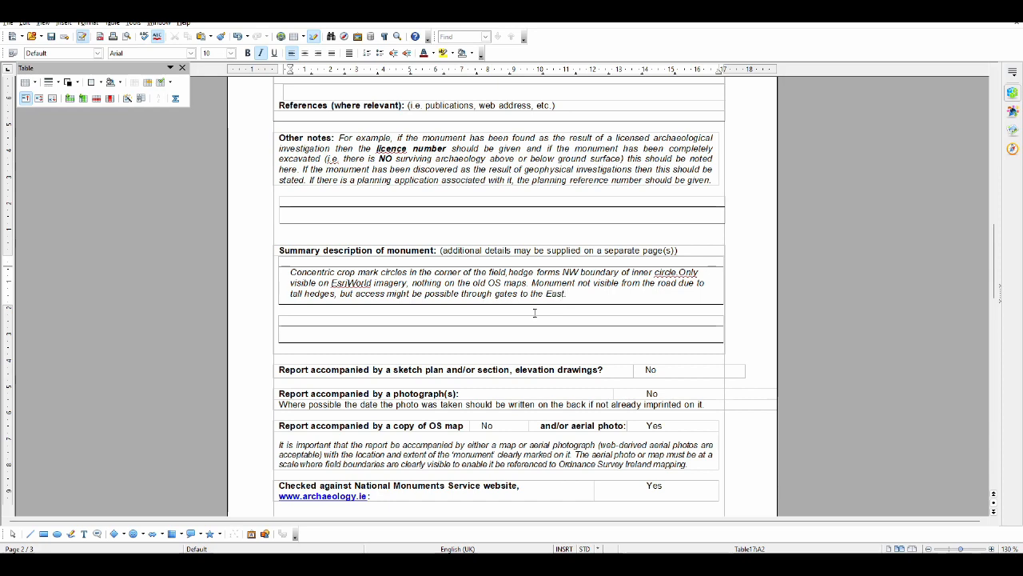
scroll(534, 313, up, 6)
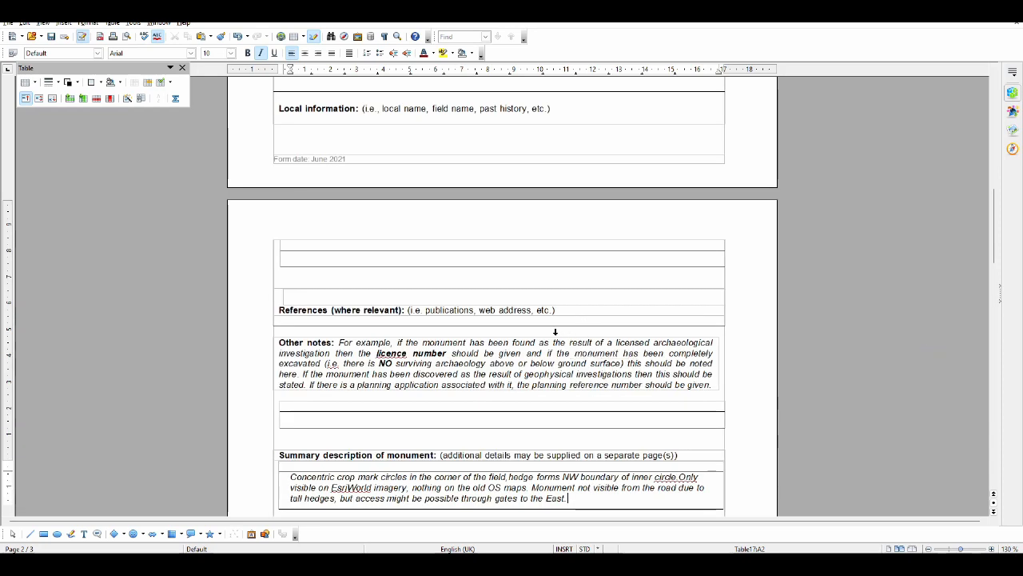
scroll(582, 326, down, 5)
scroll(589, 330, up, 18)
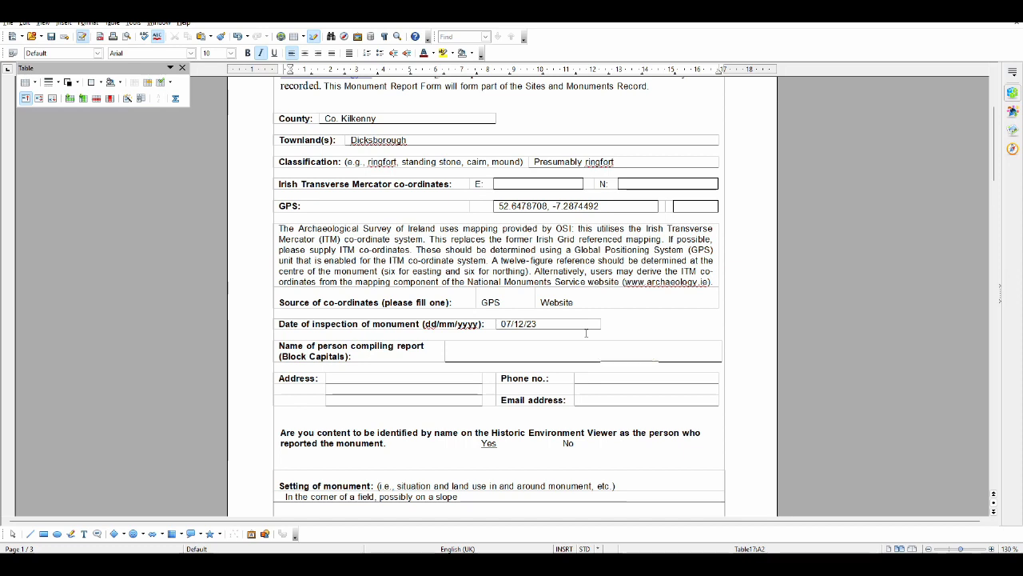
double_click(490, 302)
drag(498, 205, 601, 205)
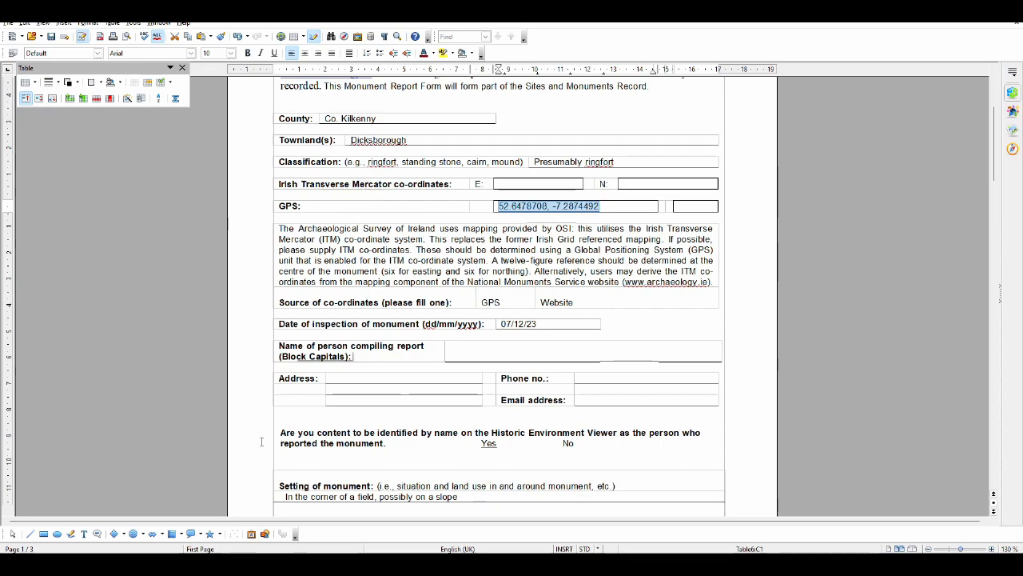
Switch to Irish Grid Reference Finder in the browser and look up latitude 52.6478708 and longitude -7.2874492 in place of the previous point
mouse_move(168, 565)
click(168, 515)
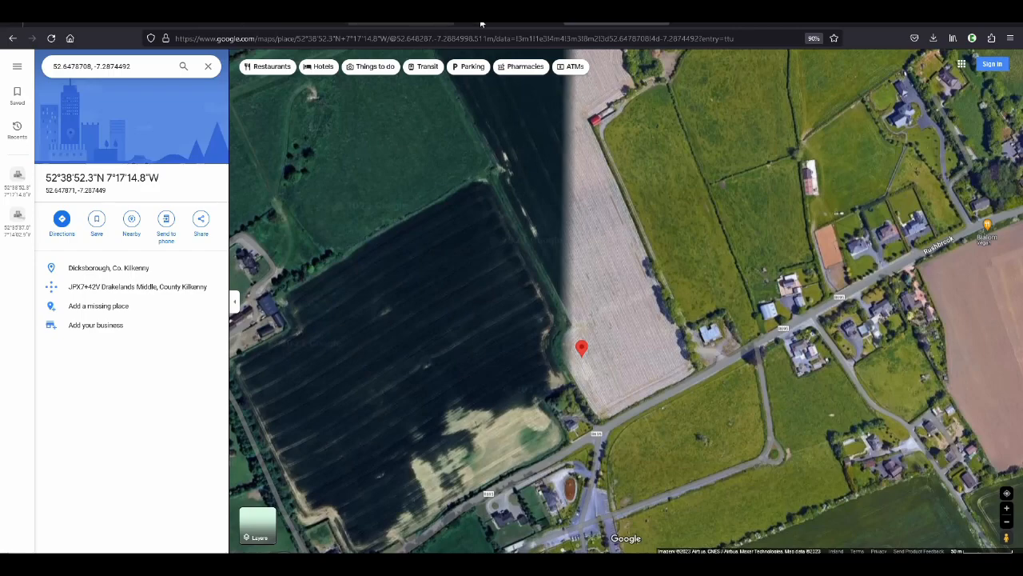
click(833, 23)
double_click(209, 284)
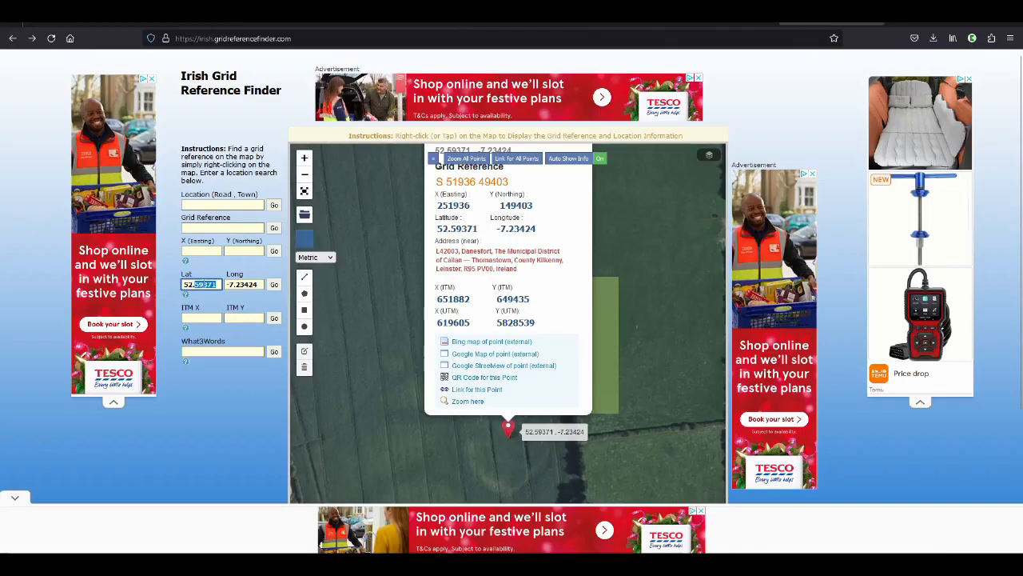
key(BackSpace)
key(BackSpace)
key(BackSpace)
key(BackSpace)
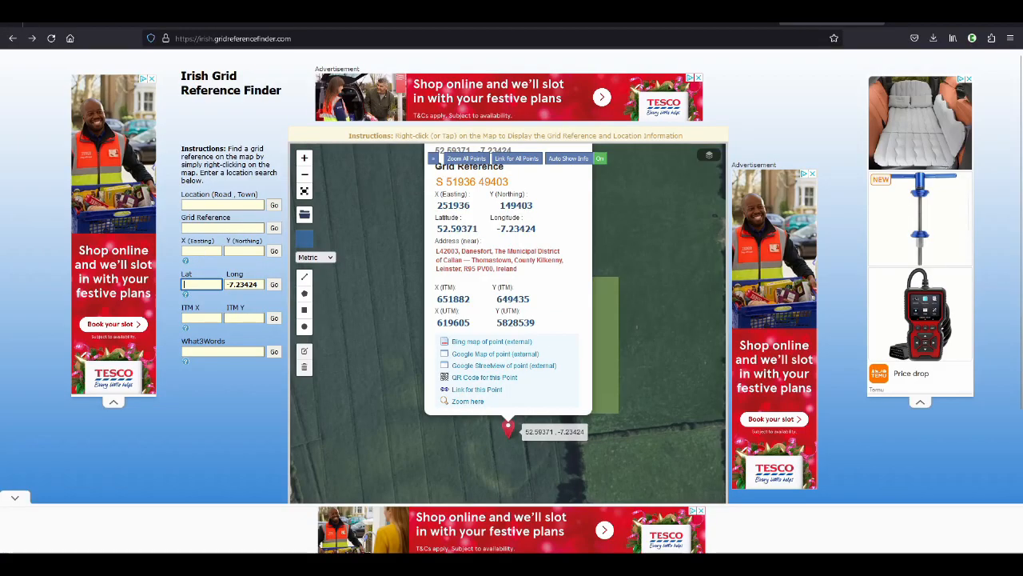
key(Tab)
key(BackSpace)
key(shift+Tab)
text(52.6478708,-7.2874492)
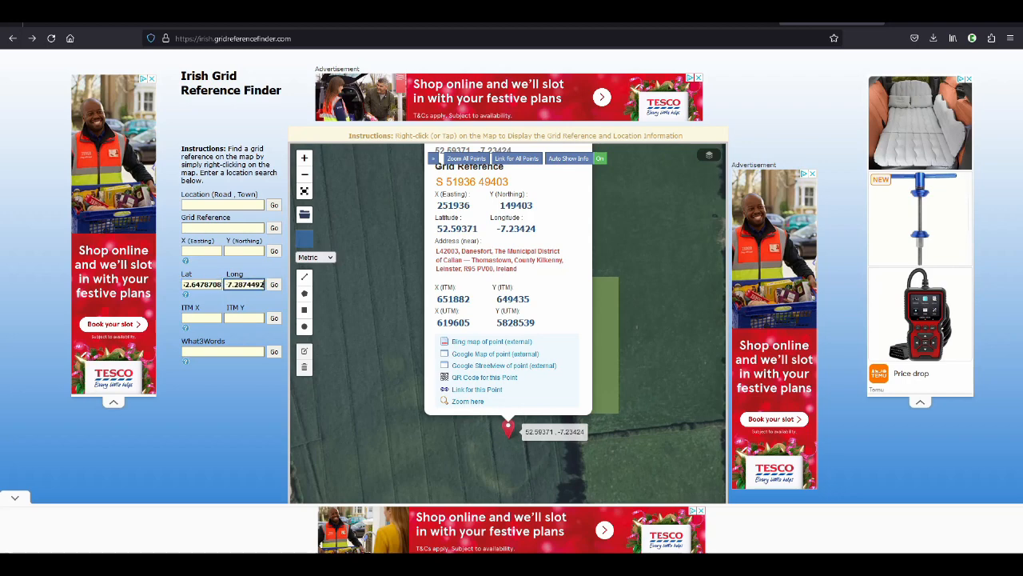
click(274, 285)
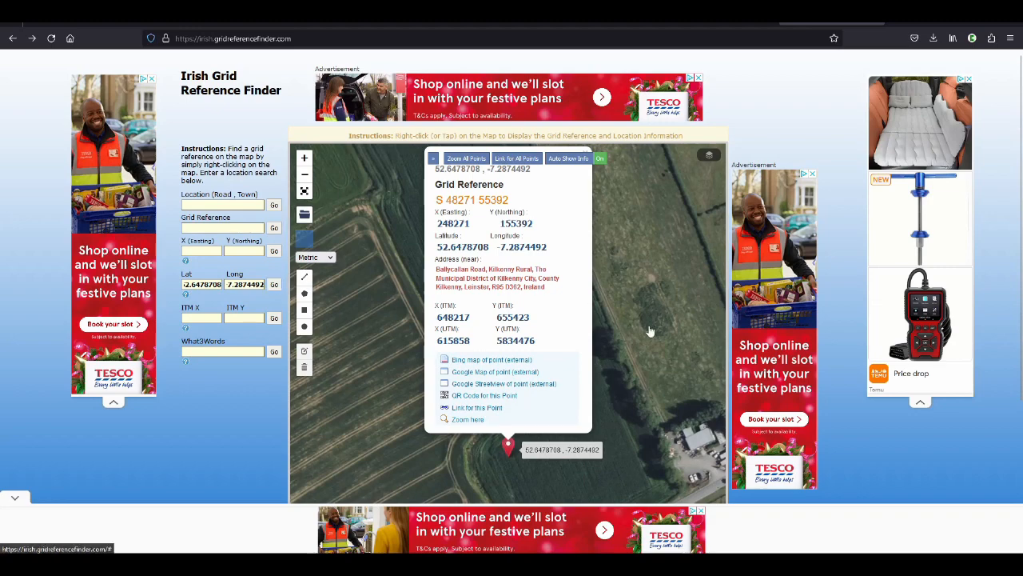
Copy the point's X (ITM) value 648217 from its grid reference details into the report form's Irish Transverse Mercator E field
mouse_move(646, 331)
mouse_down()
mouse_move(637, 230)
mouse_move(645, 439)
mouse_up()
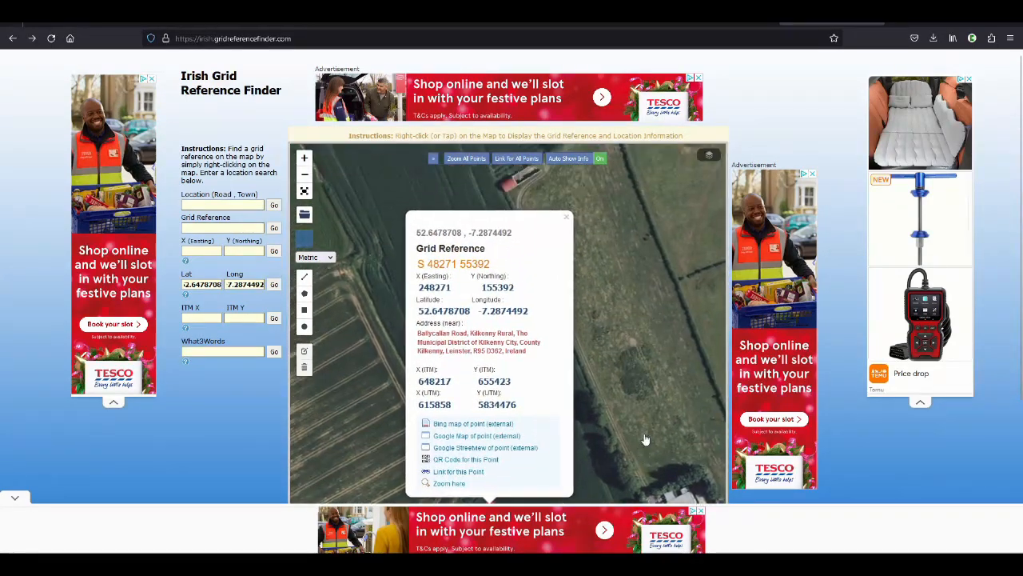
click(568, 221)
scroll(628, 309, down, 2)
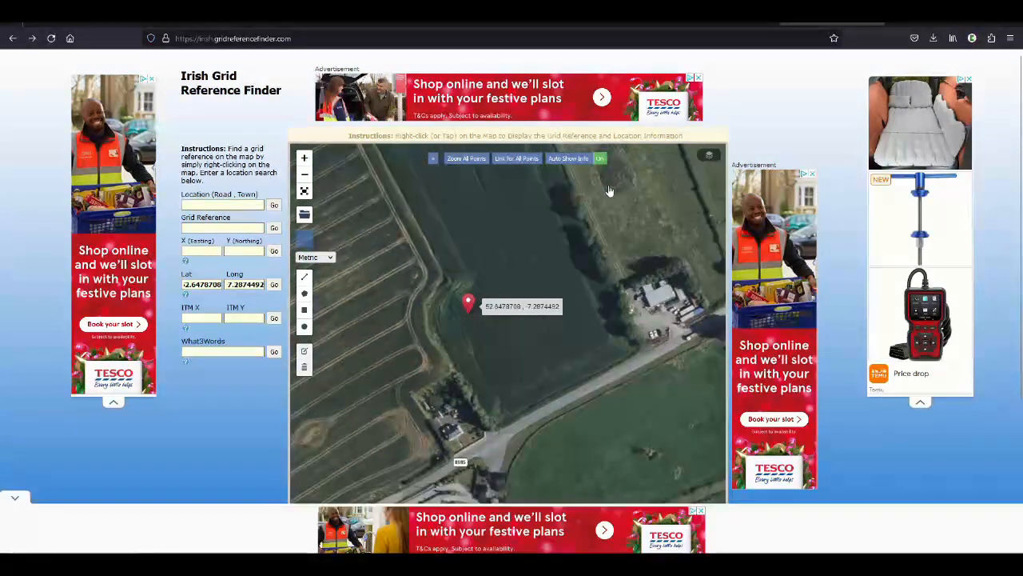
scroll(455, 340, up, 2)
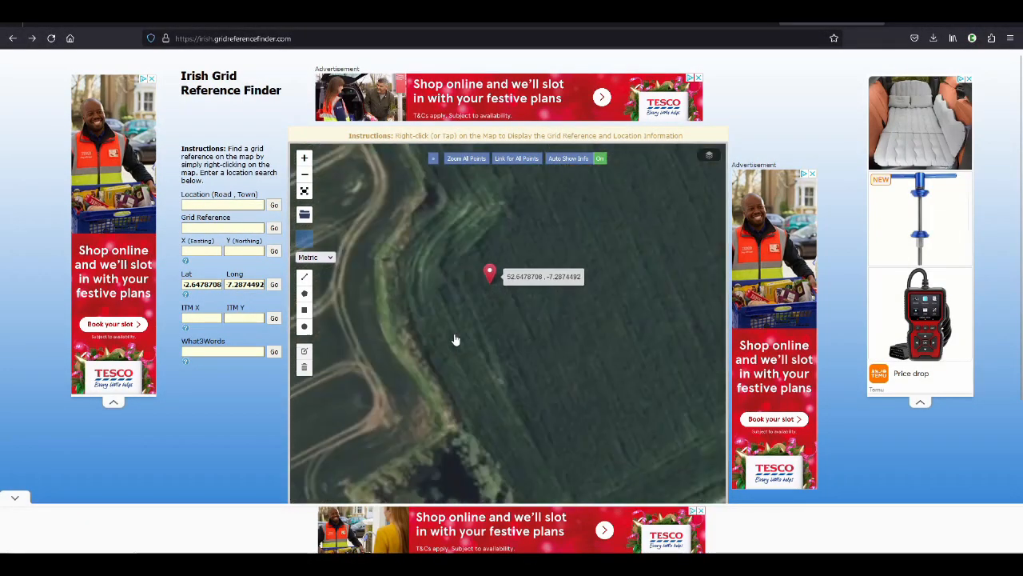
scroll(489, 341, down, 2)
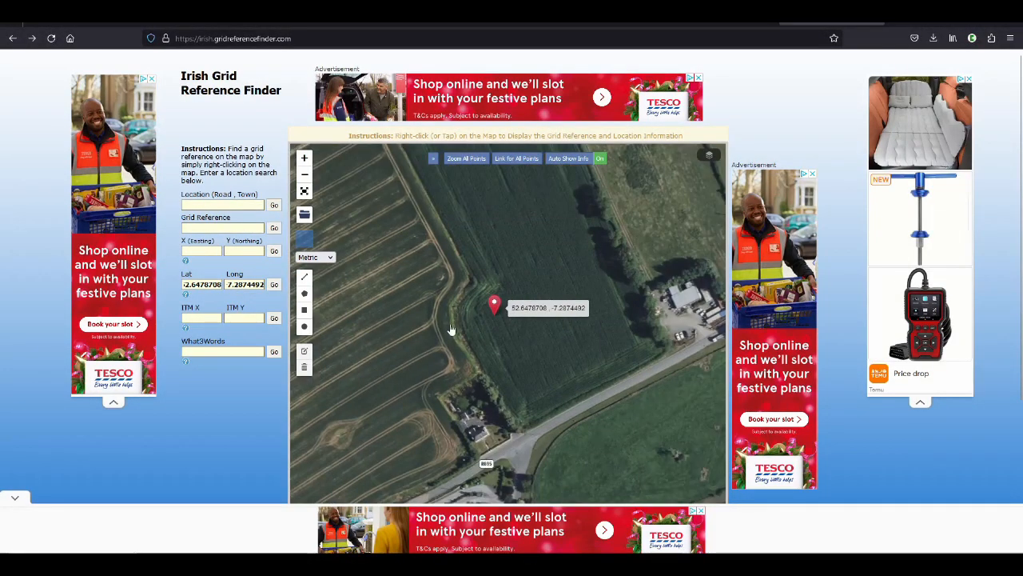
click(494, 305)
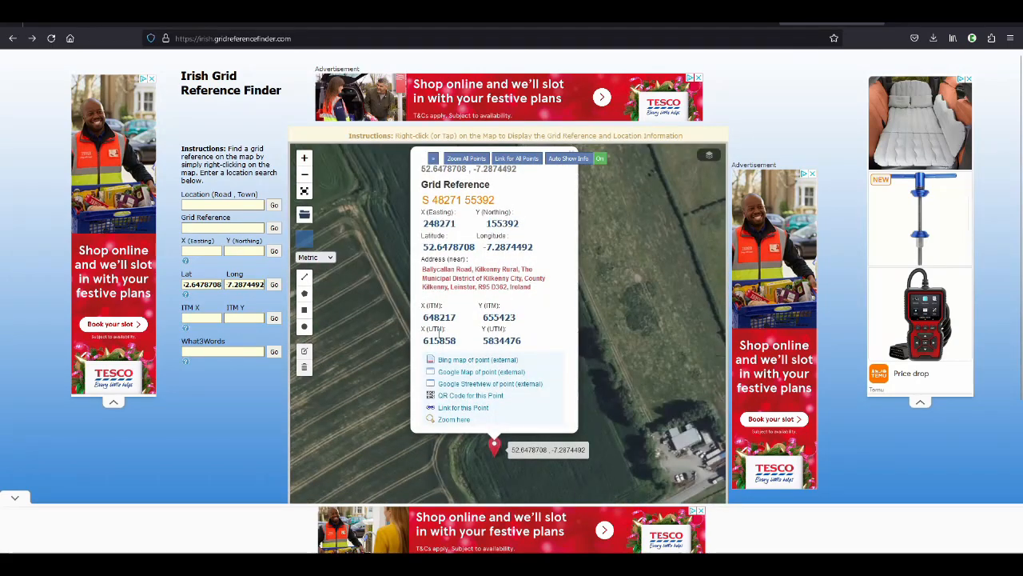
double_click(440, 317)
key(ctrl+c)
key(alt+Tab)
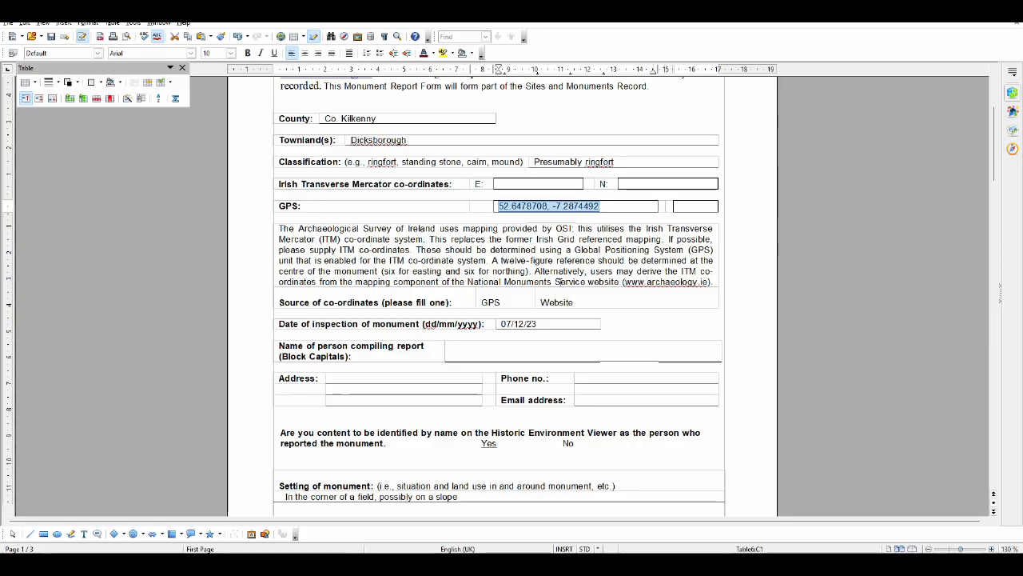
click(535, 184)
key(ctrl+v)
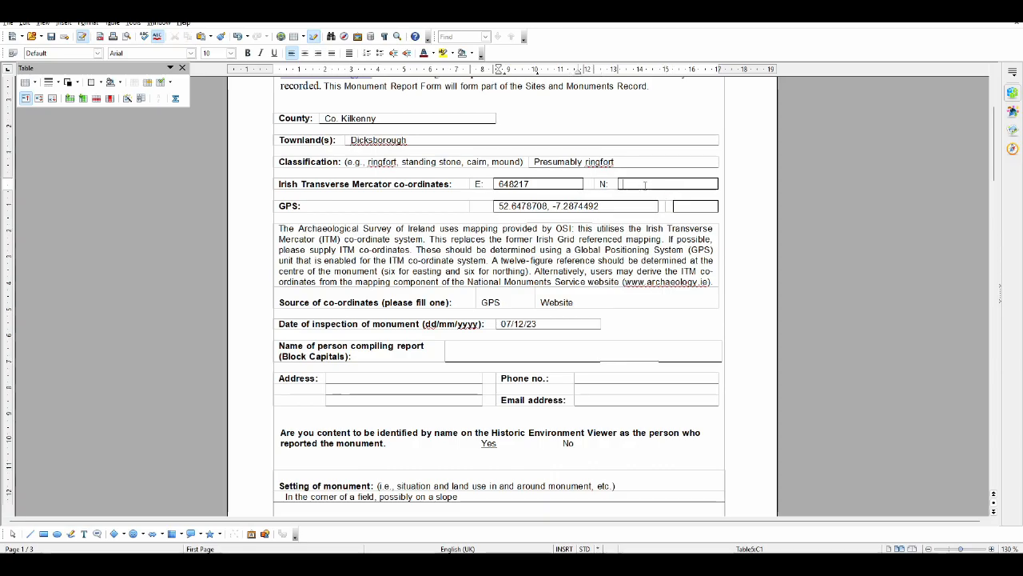
Copy the point's Y (ITM) value 655423 into the form's Irish Transverse Mercator N field and save the document
key(alt+Tab)
double_click(500, 317)
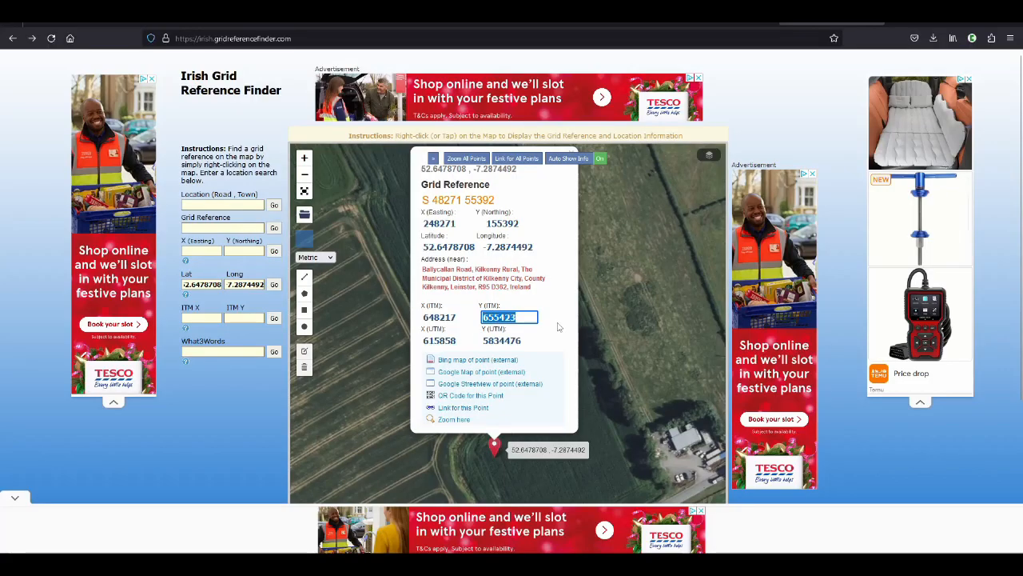
key(ctrl+c)
key(alt+Tab)
key(ctrl+v)
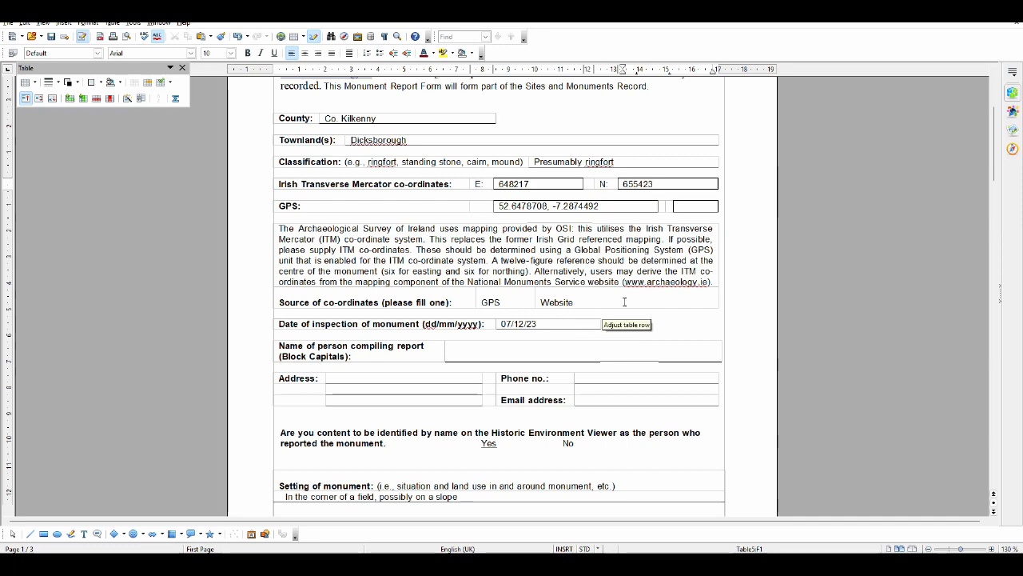
scroll(608, 301, down, 3)
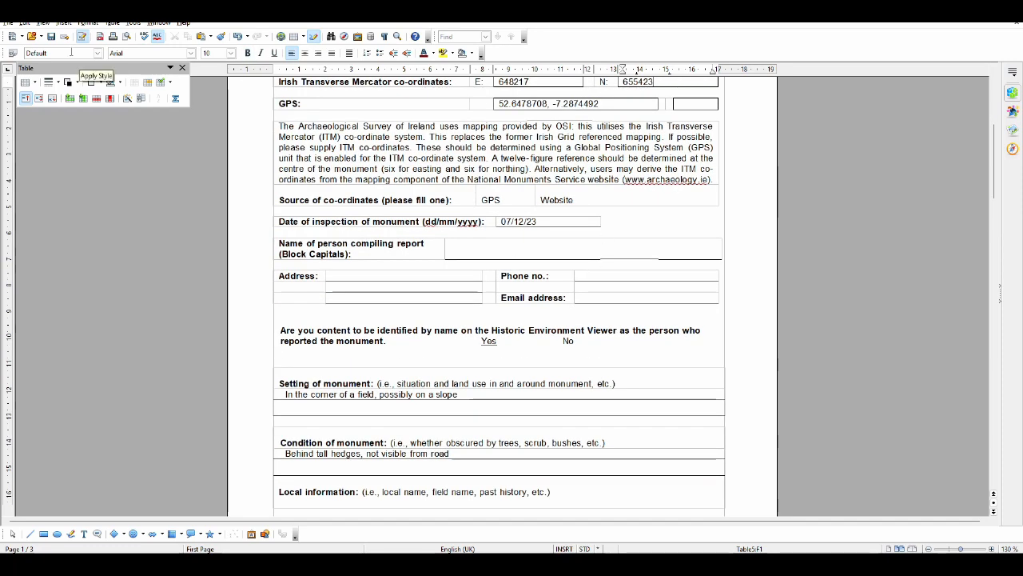
click(52, 36)
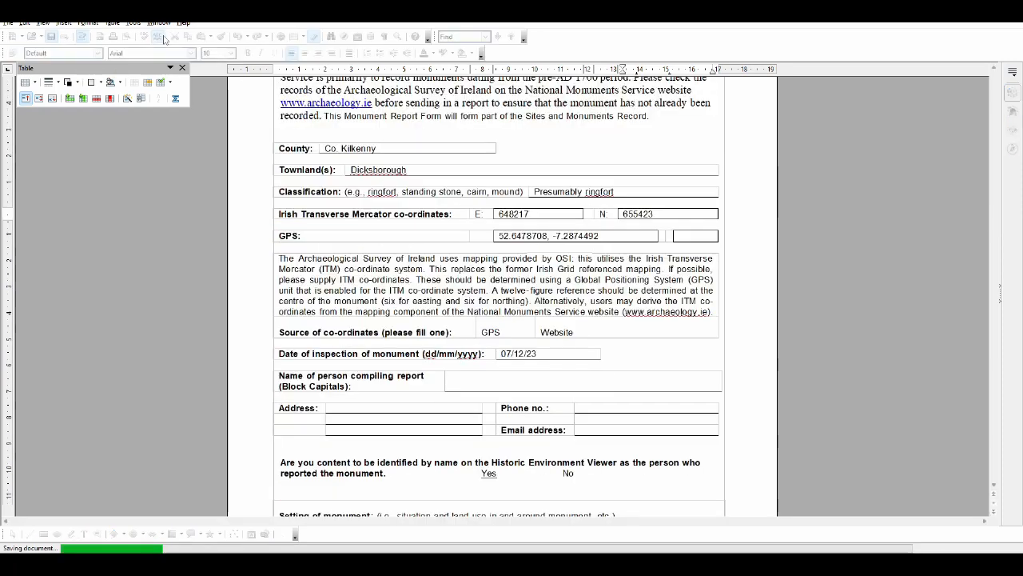
Switch to JOSM, delete the node at the centre of the mapped ringfort circle and start the draw tool
click(212, 563)
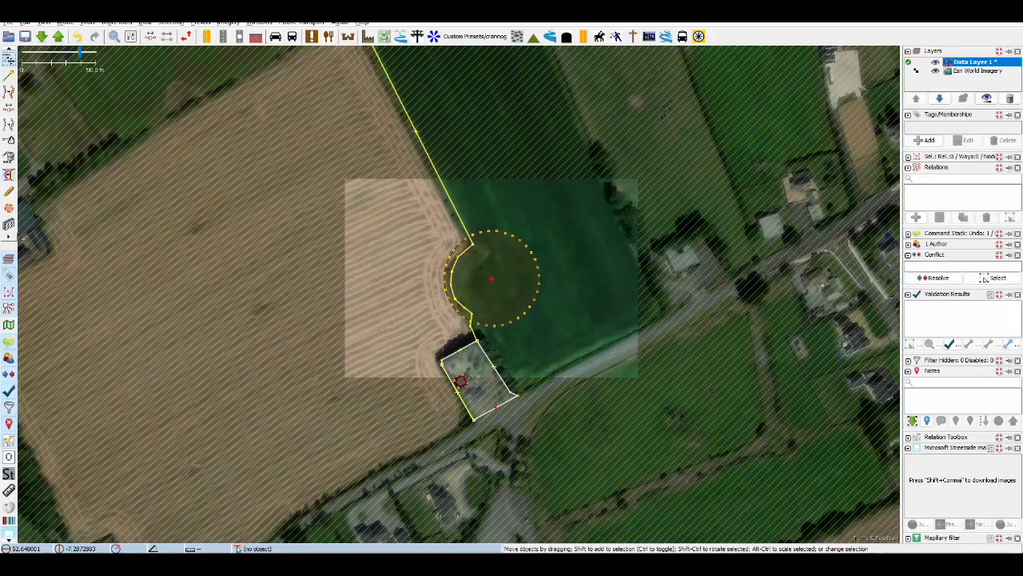
key(Delete)
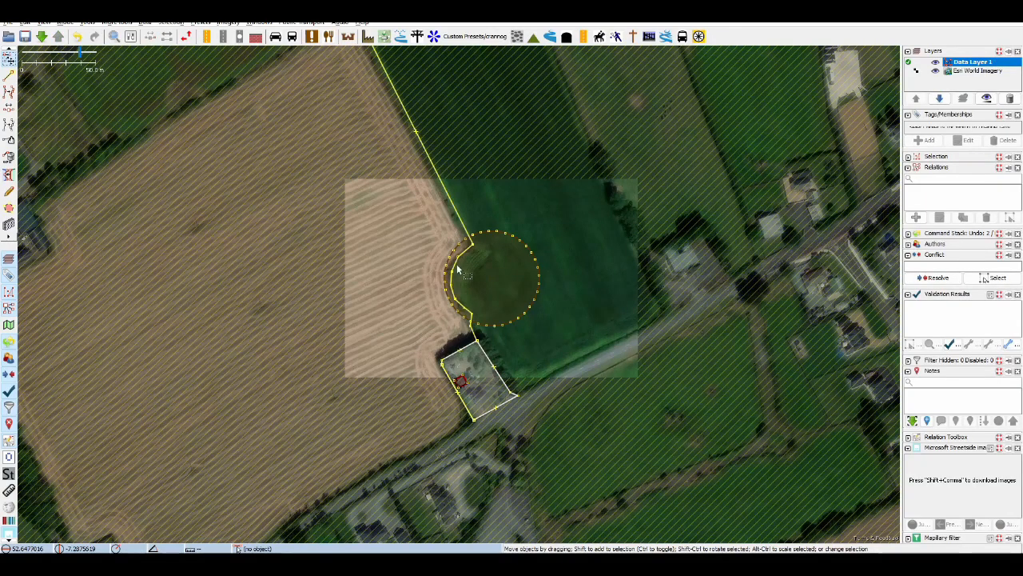
click(9, 76)
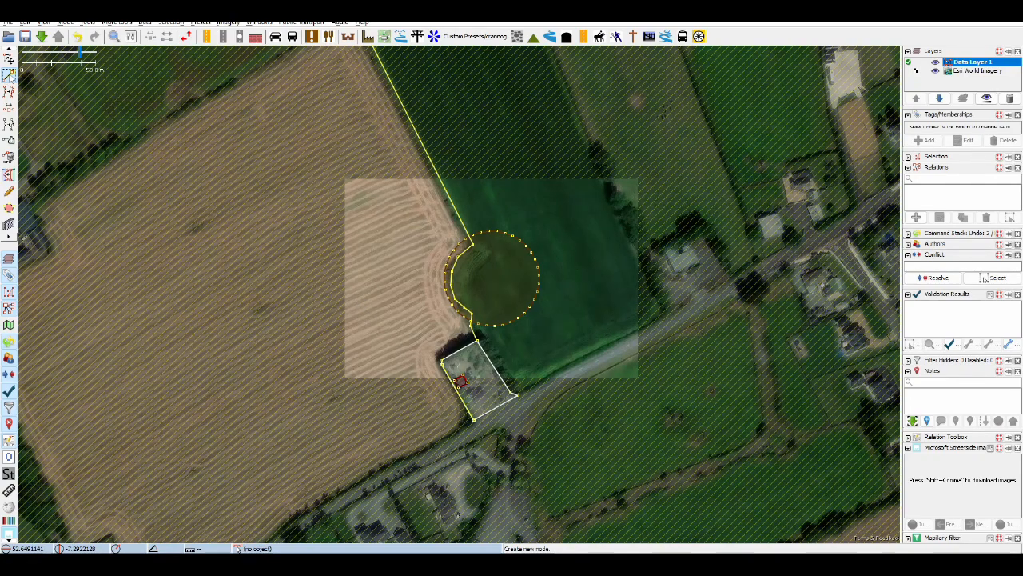
Measure the diameter of the mapped ringfort circle with a temporary draw-tool line and discard that line
click(449, 295)
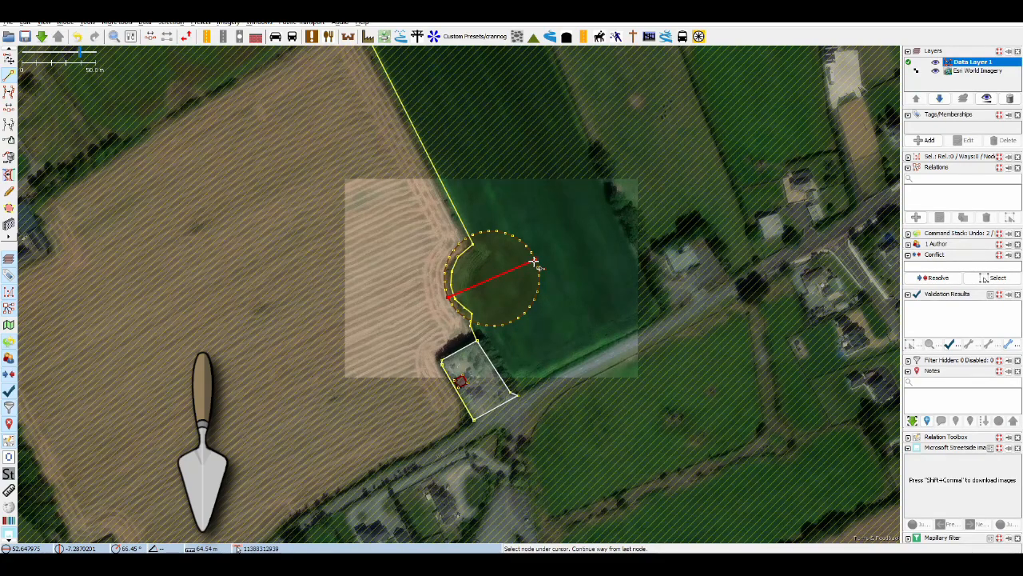
key(Delete)
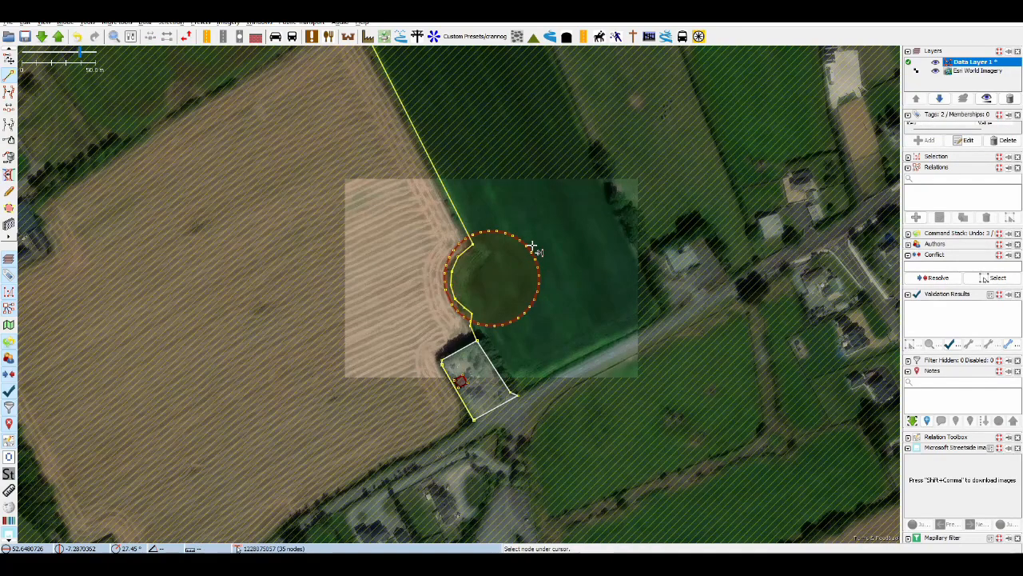
key(ctrl+z)
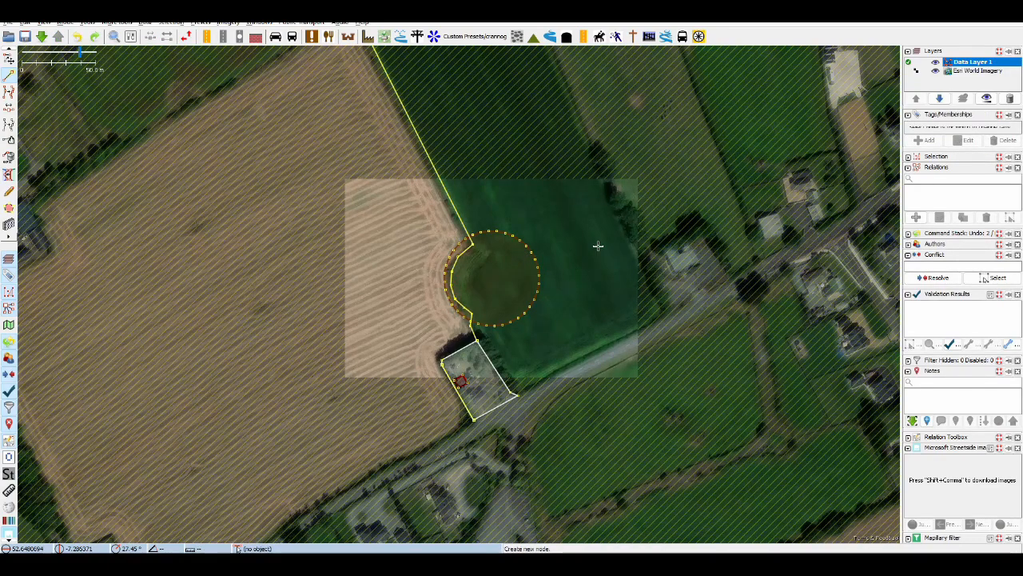
Switch to the Dicksborough ringfort report in OpenOffice Writer, insert "of c. 65m diameter" after "Concentric crop mark circles" in the summary description, and save
key(alt+Tab)
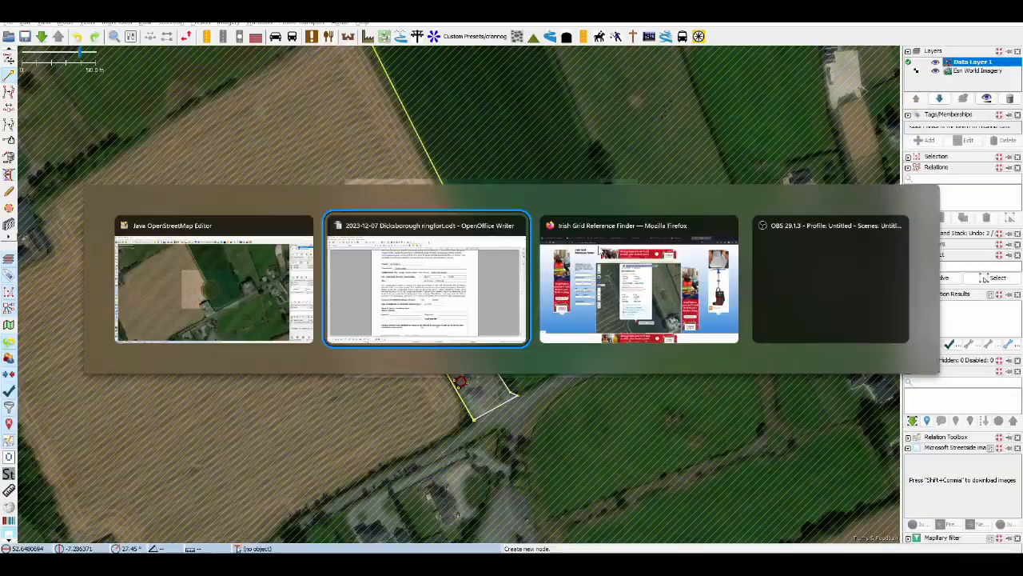
scroll(501, 282, down, 15)
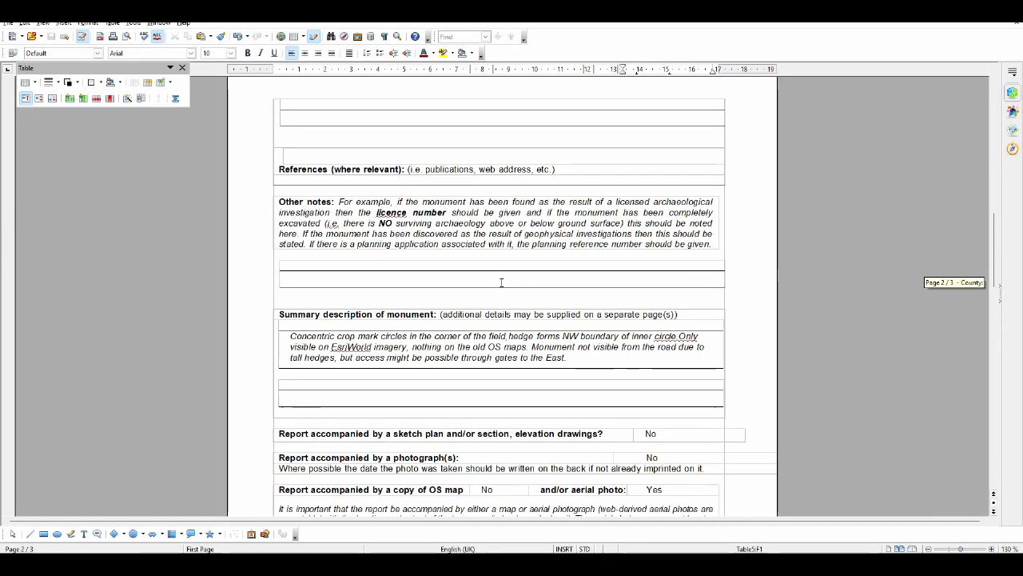
scroll(501, 282, down, 1)
click(408, 303)
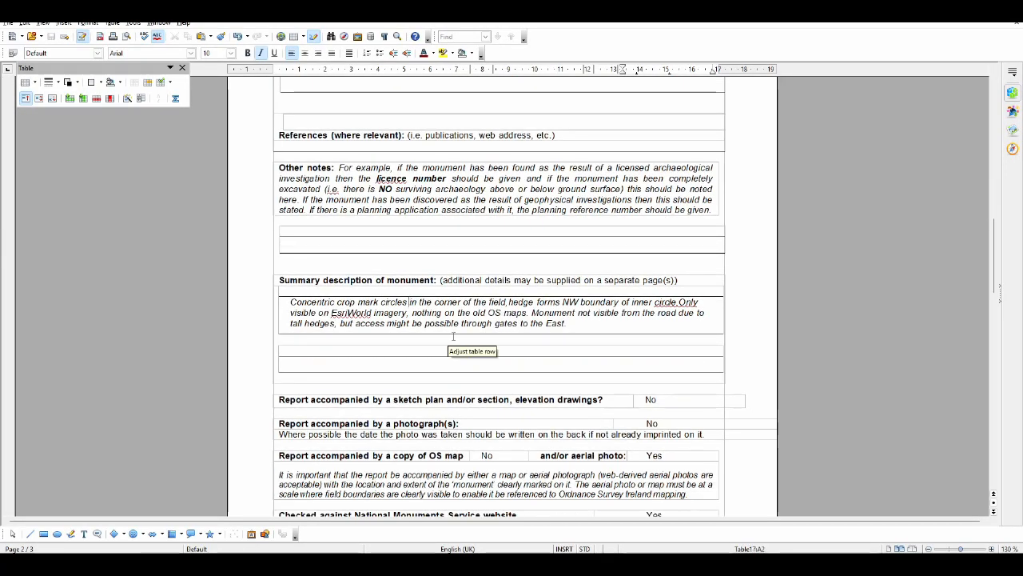
text(of c. )
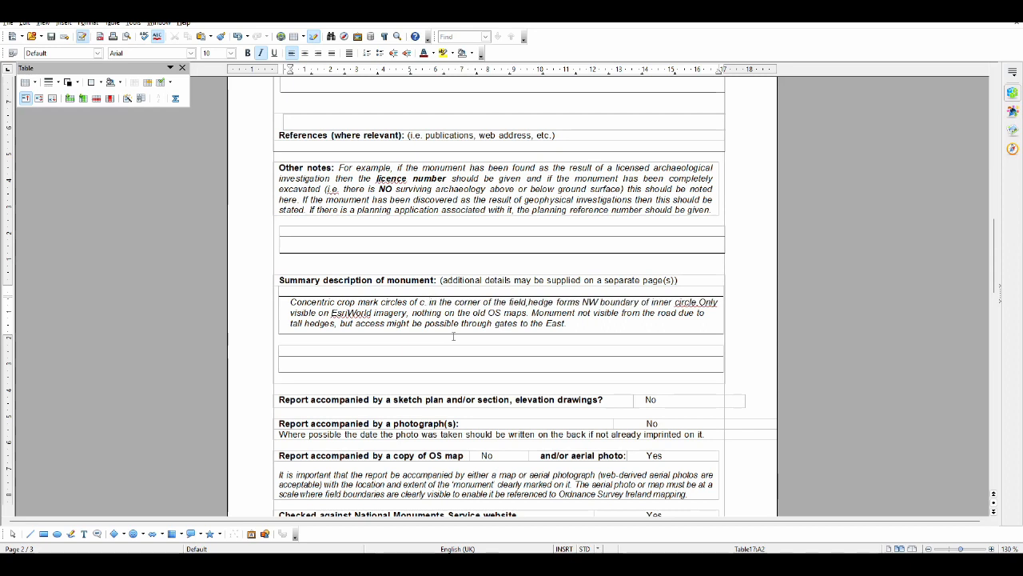
text(65m d)
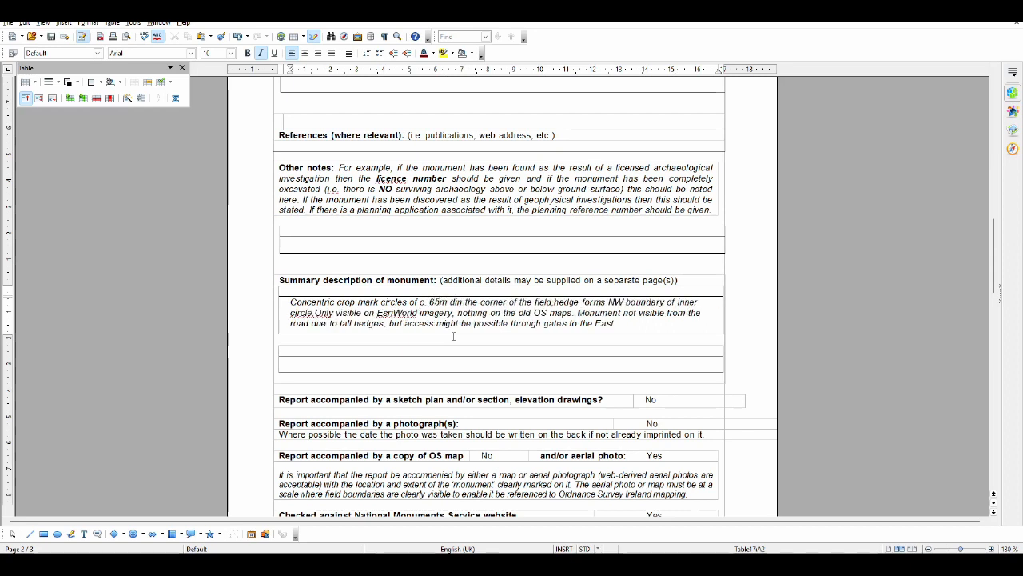
text(iameter)
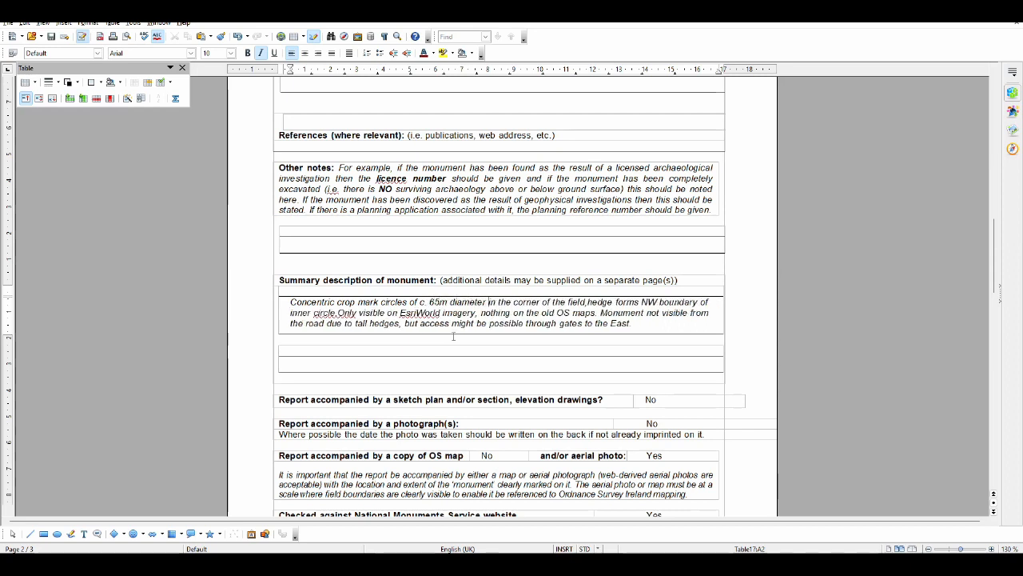
key(ctrl+s)
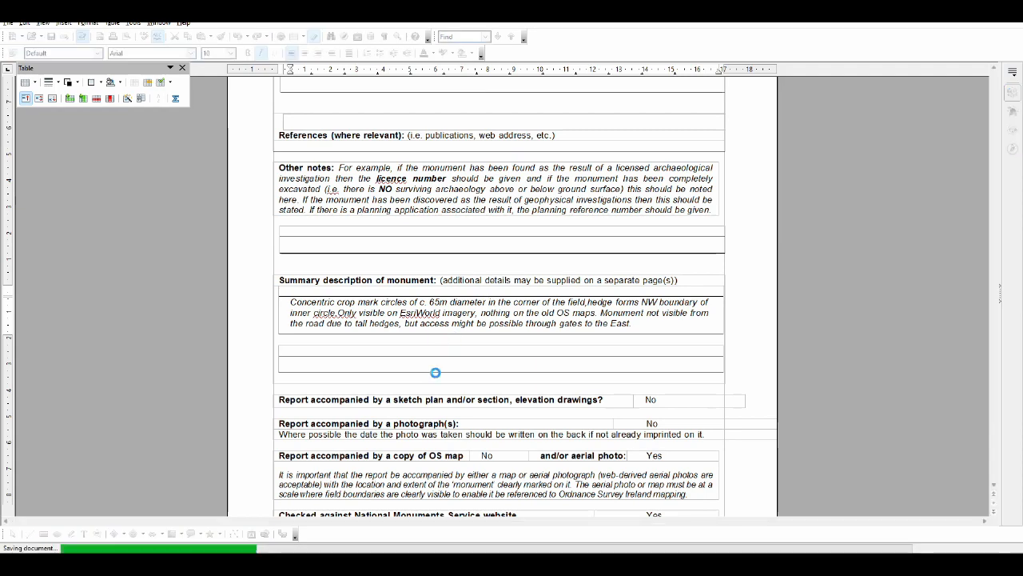
Switch to the Historic Environment Viewer in Firefox, measure the distance across the ringfort site in metres, and clear the measurement
click(286, 563)
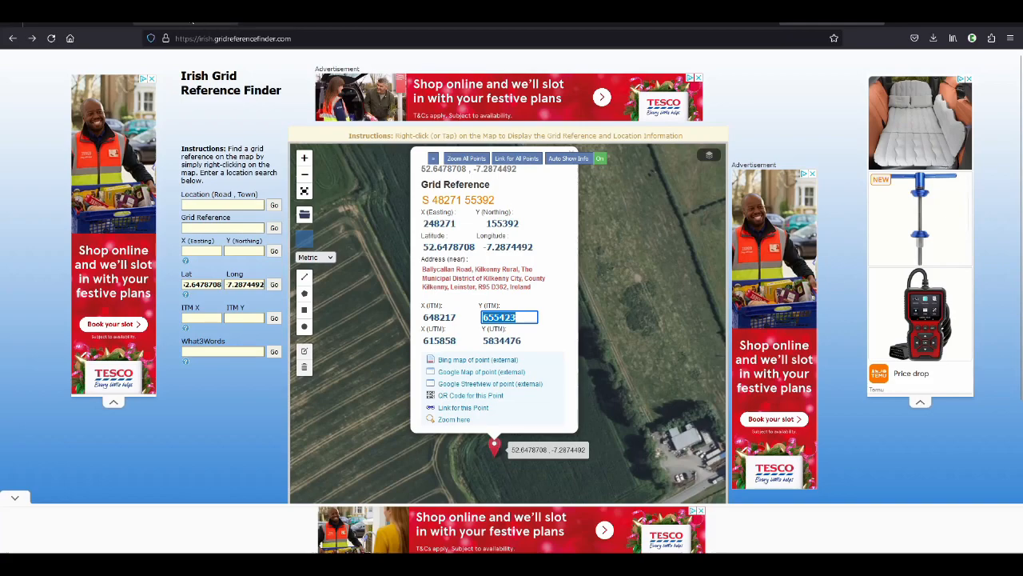
click(191, 24)
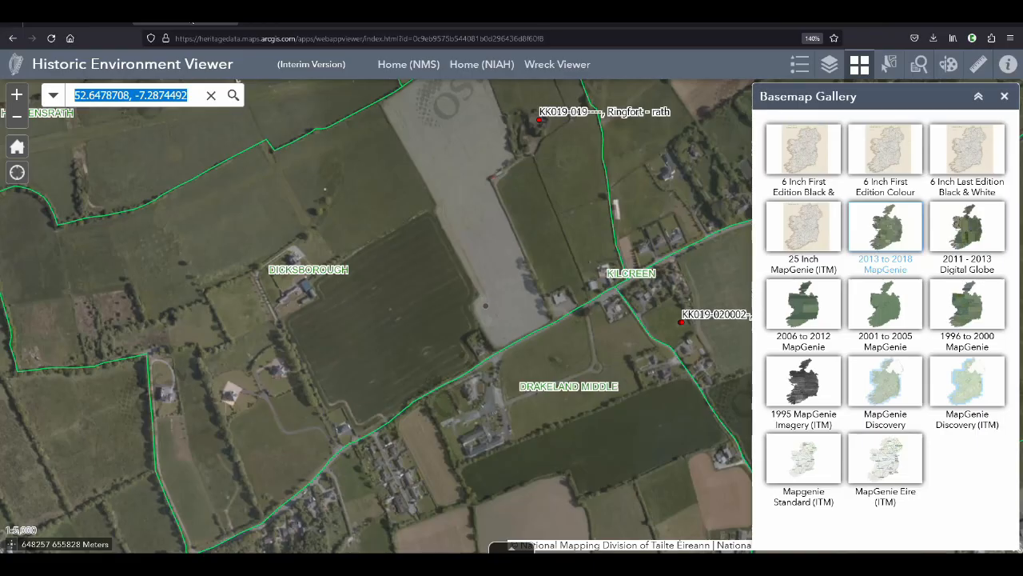
scroll(482, 313, up, 1)
scroll(482, 318, up, 2)
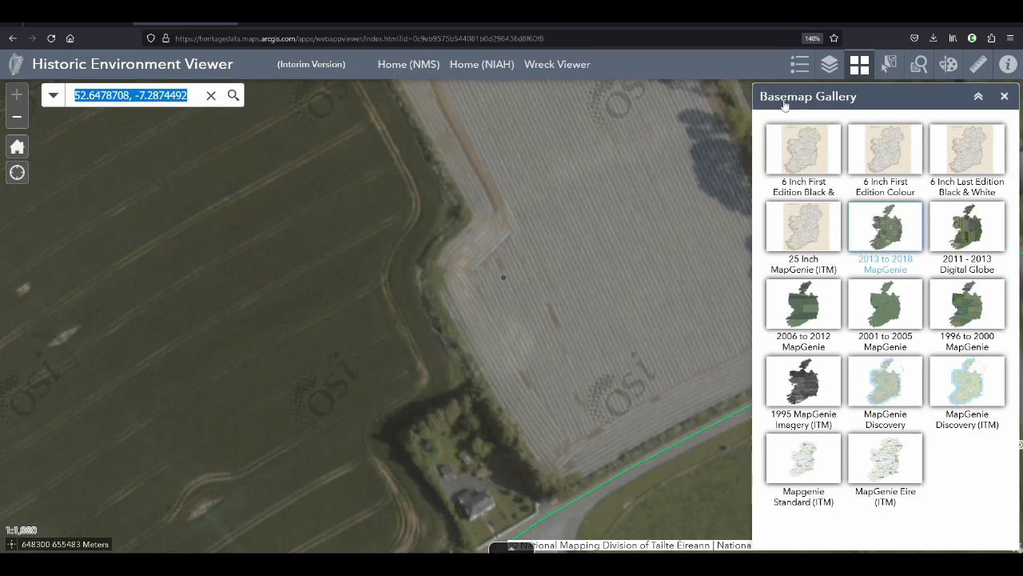
click(977, 65)
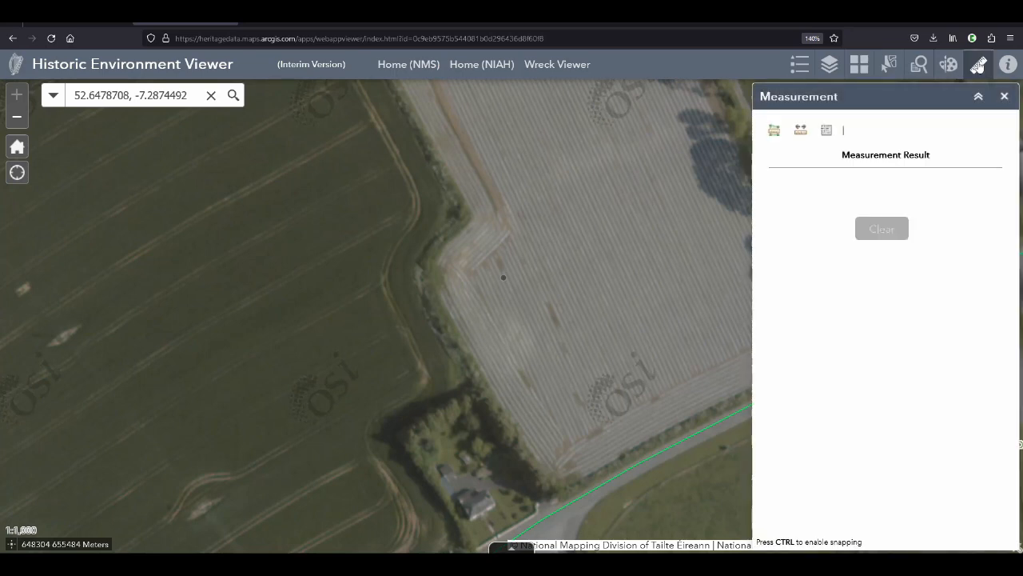
click(801, 131)
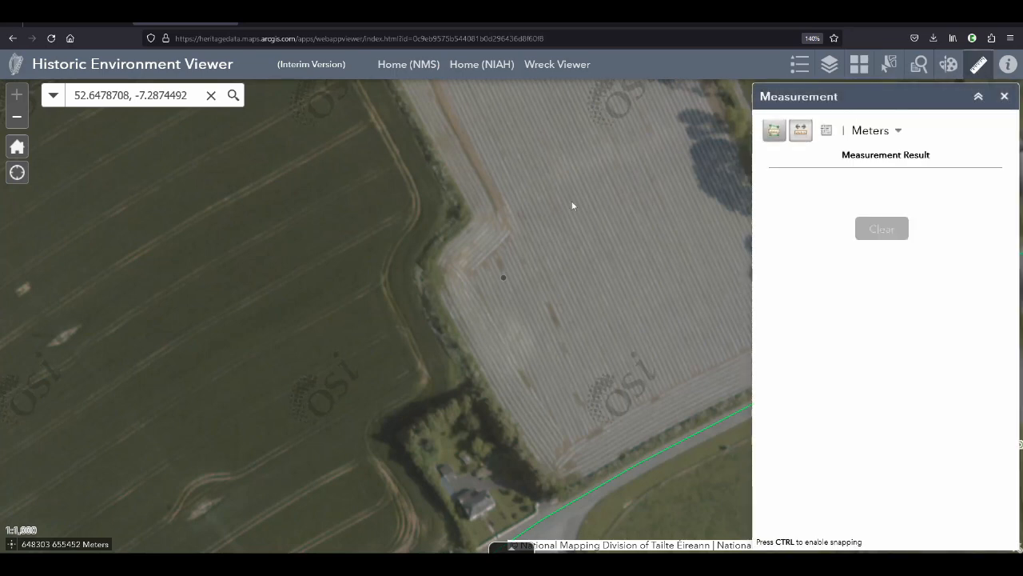
click(410, 279)
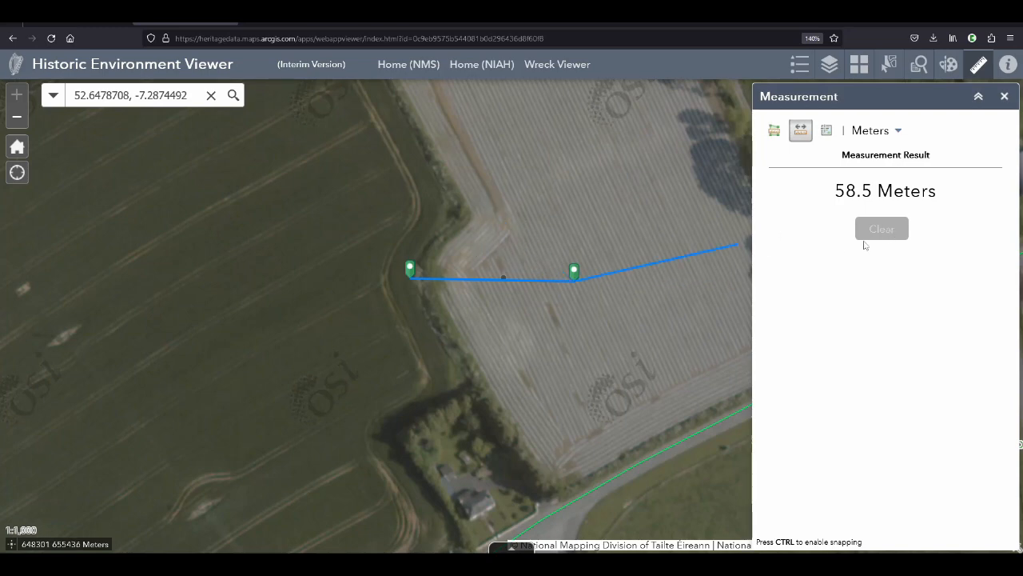
click(887, 230)
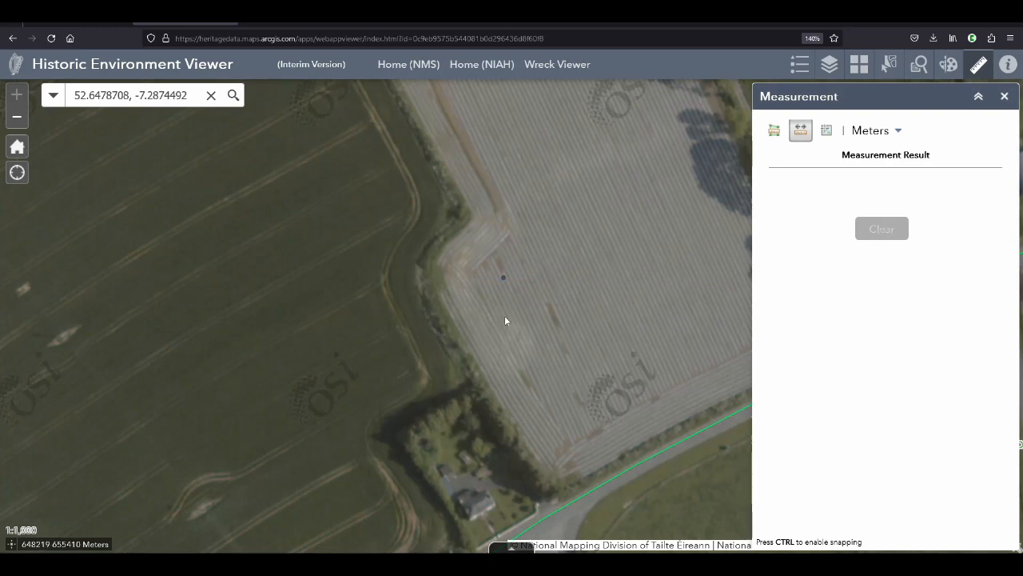
Examine the ringfort site on the 2011 - 2013 Digital Globe, 2006 to 2012 MapGenie and 2001 to 2005 MapGenie basemaps in turn
click(860, 67)
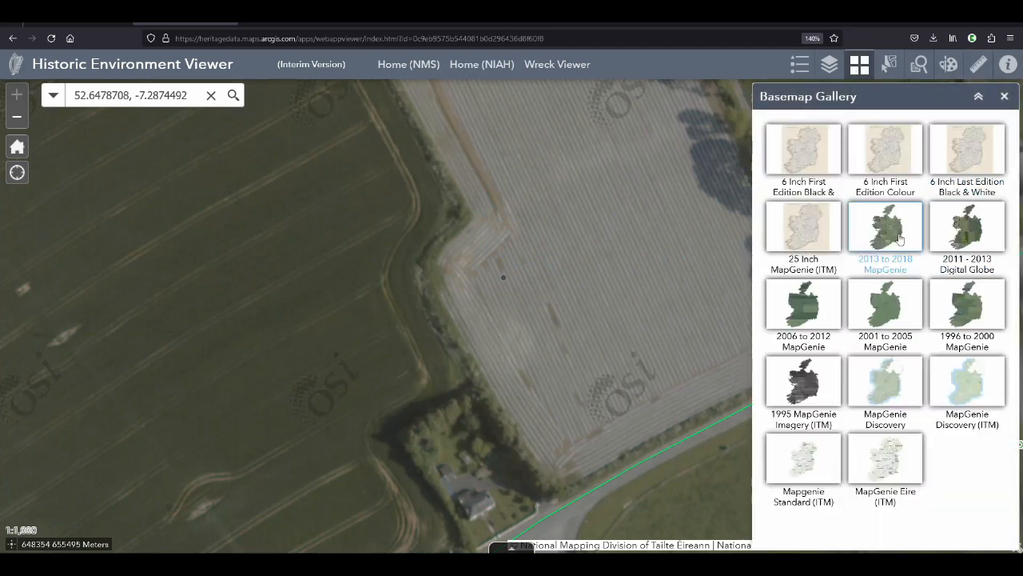
click(945, 230)
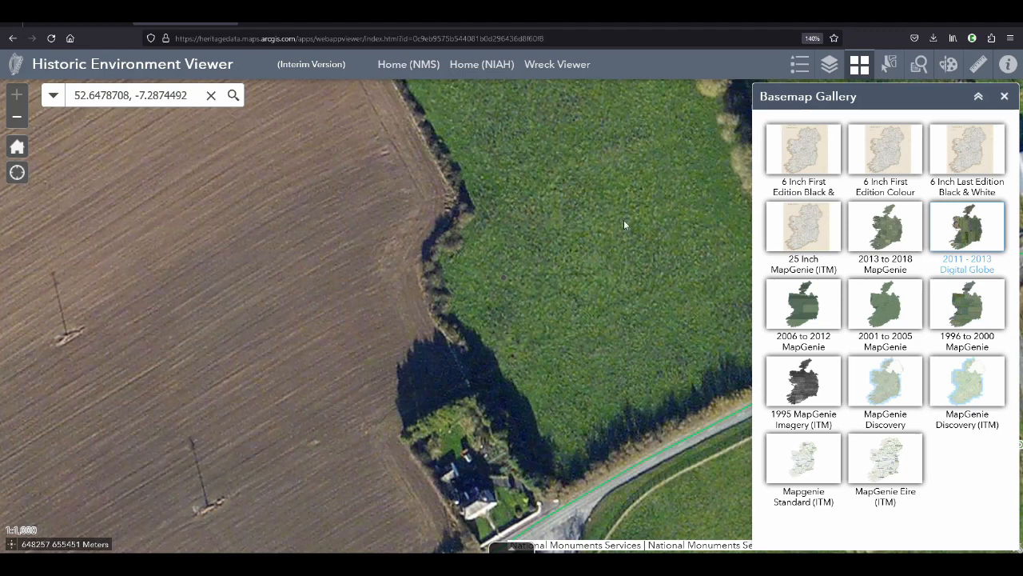
click(798, 304)
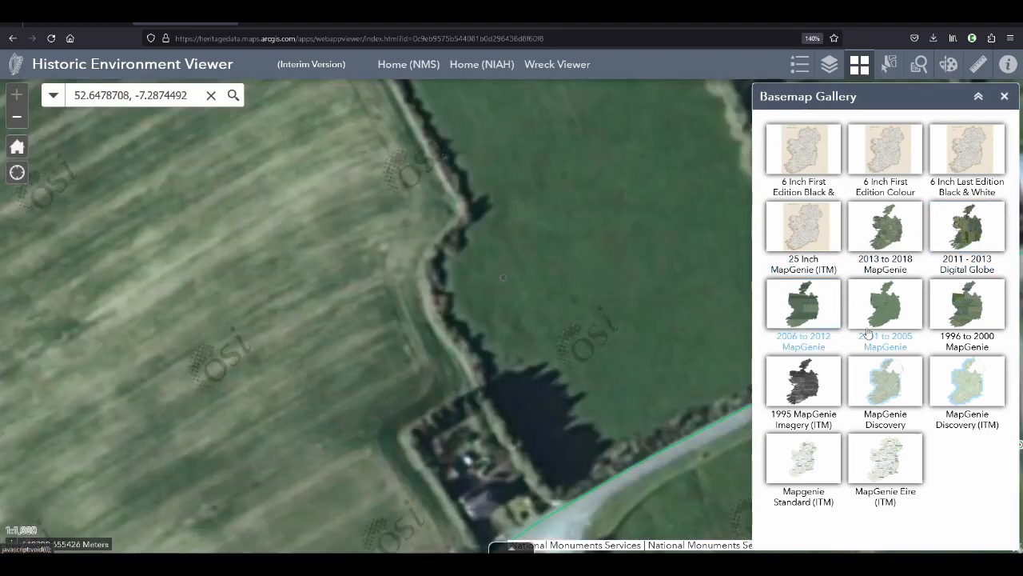
click(885, 317)
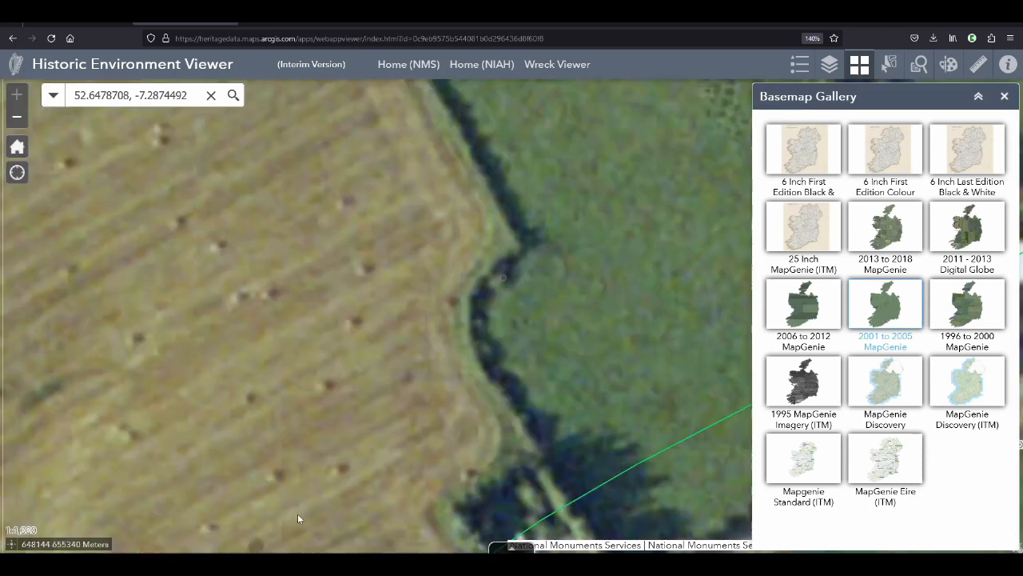
mouse_move(261, 565)
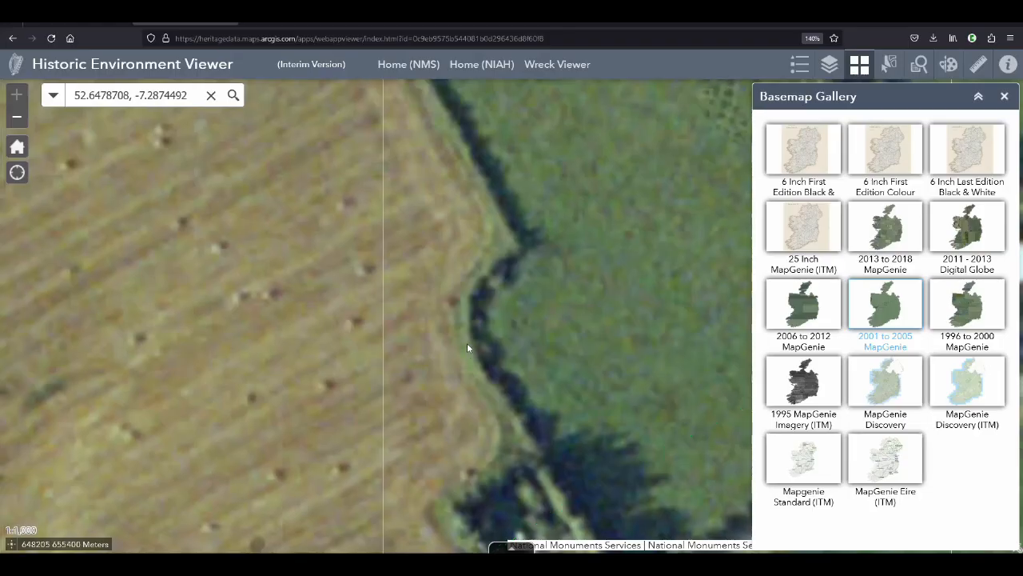
Compare the fields and buildings around Drakeland Middle on the 2001 to 2005, 1996 to 2000 and 2013 to 2018 MapGenie basemaps, ending on 2013 to 2018
scroll(468, 346, down, 2)
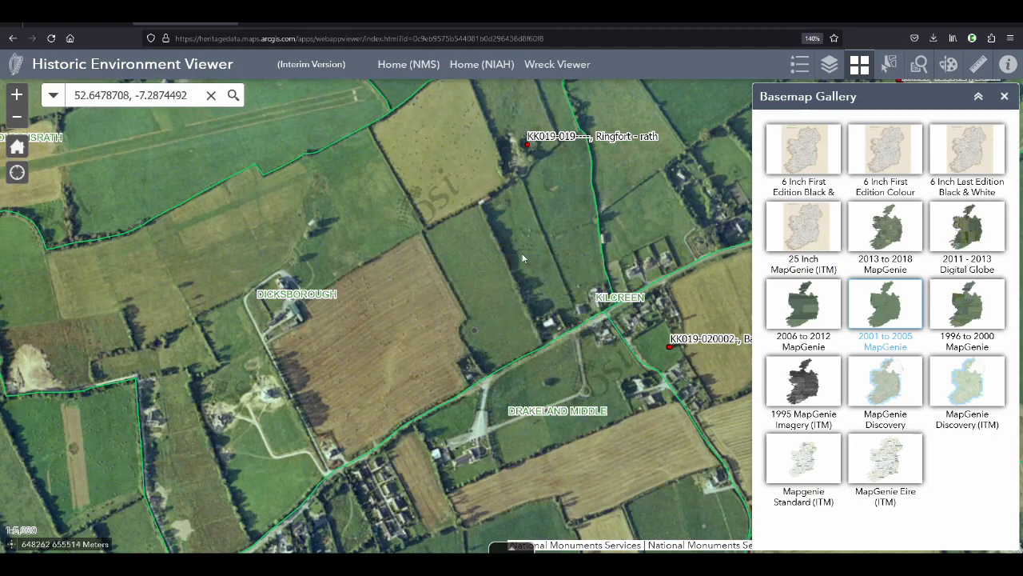
drag(550, 250, 482, 218)
scroll(596, 326, up, 1)
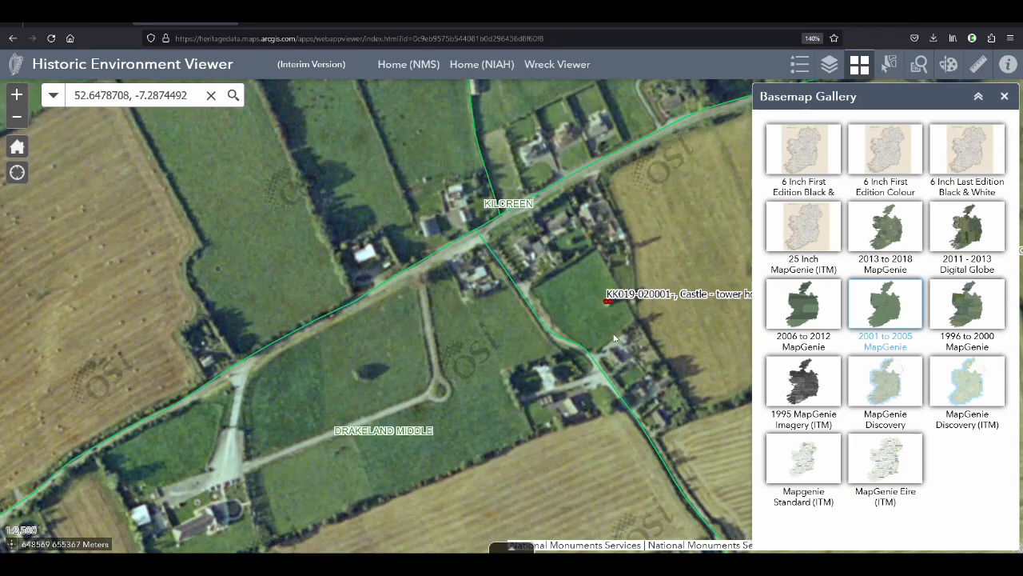
drag(274, 295, 486, 259)
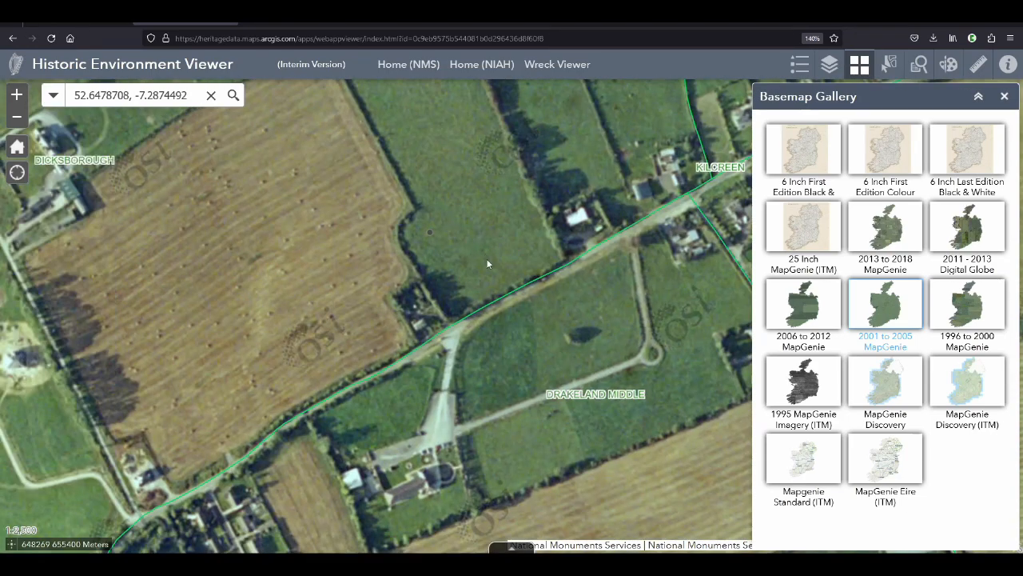
drag(440, 409, 426, 323)
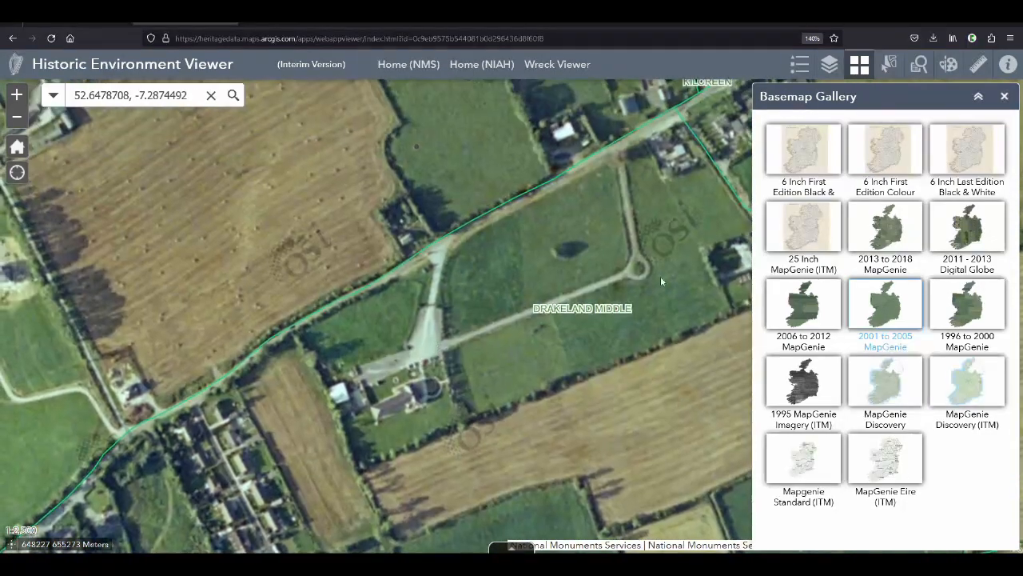
click(902, 217)
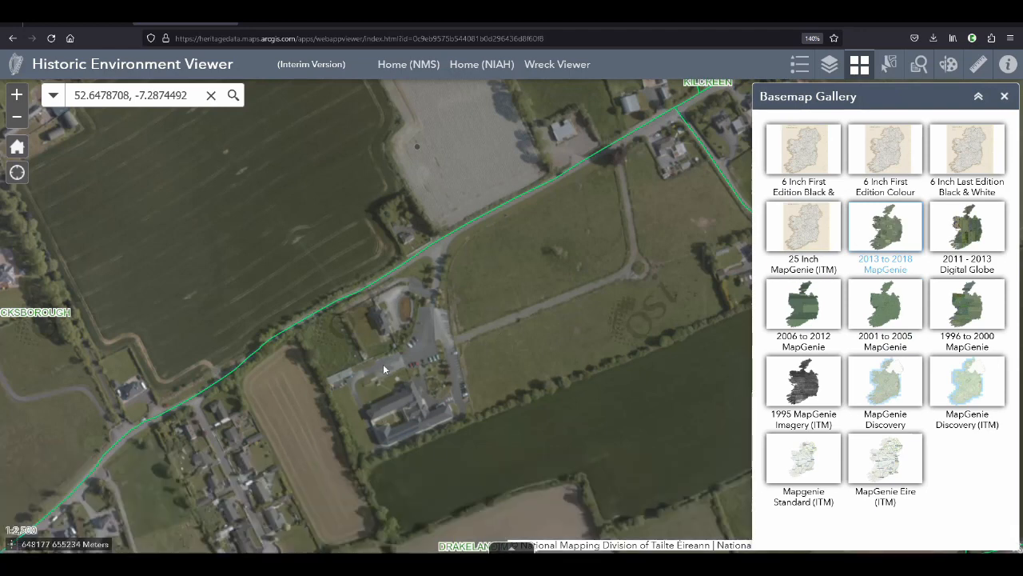
click(971, 310)
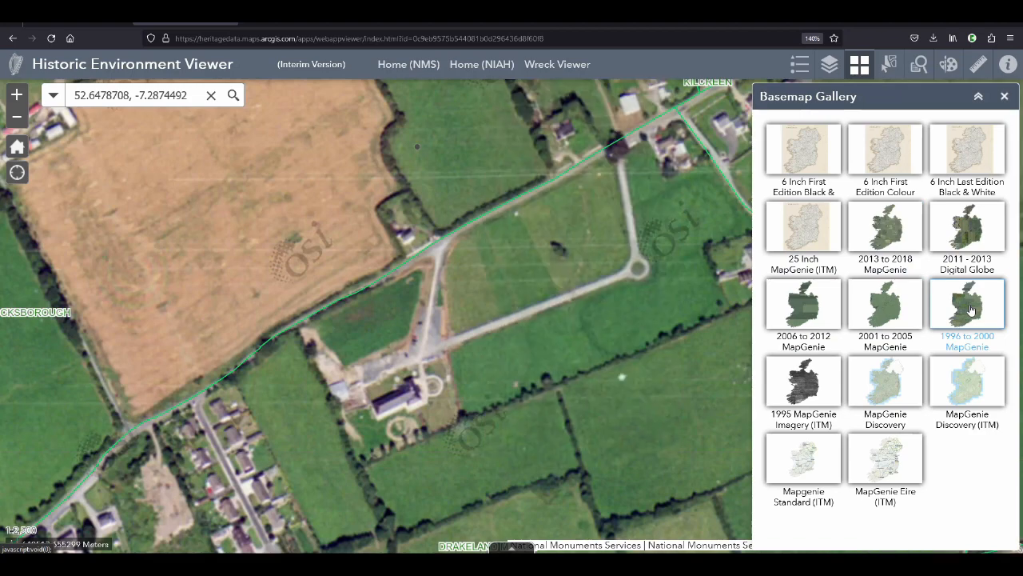
click(886, 230)
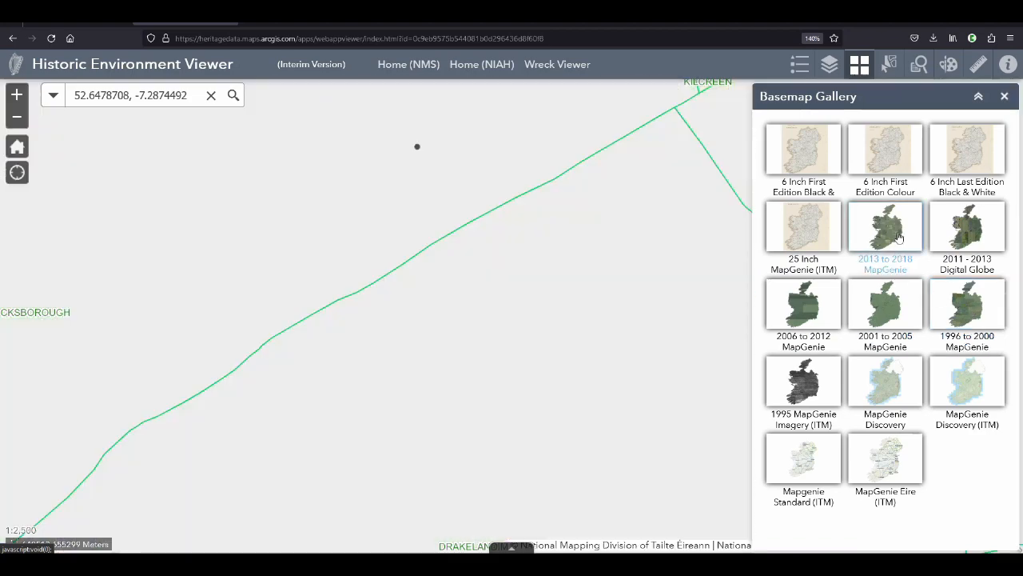
drag(665, 243, 362, 296)
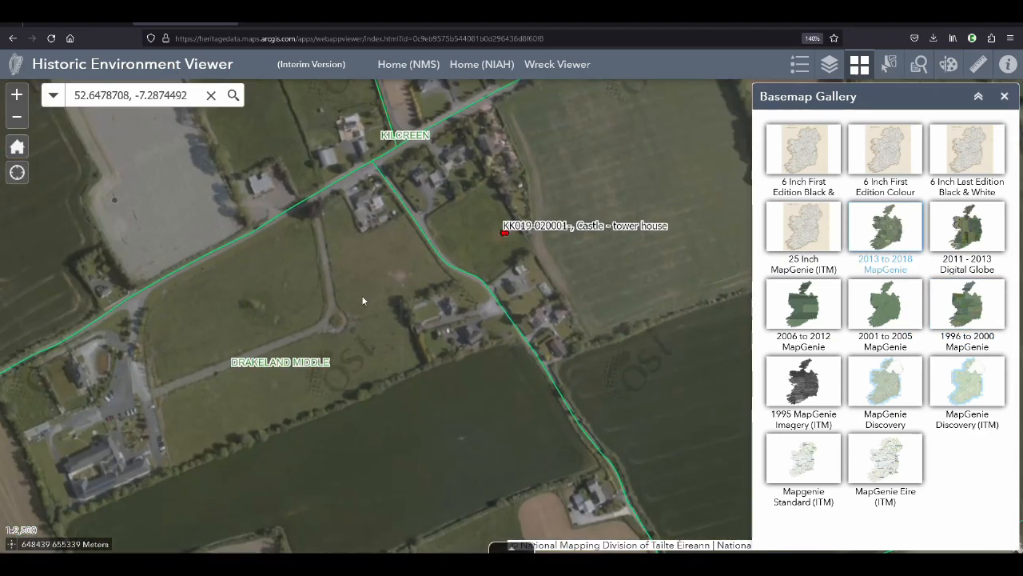
drag(273, 286, 520, 366)
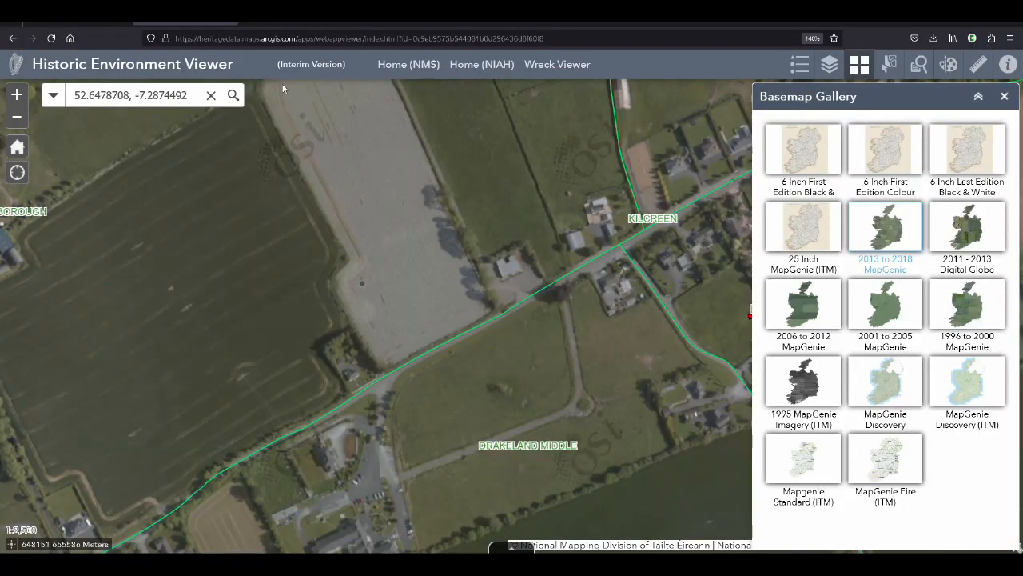
drag(279, 68, 379, 69)
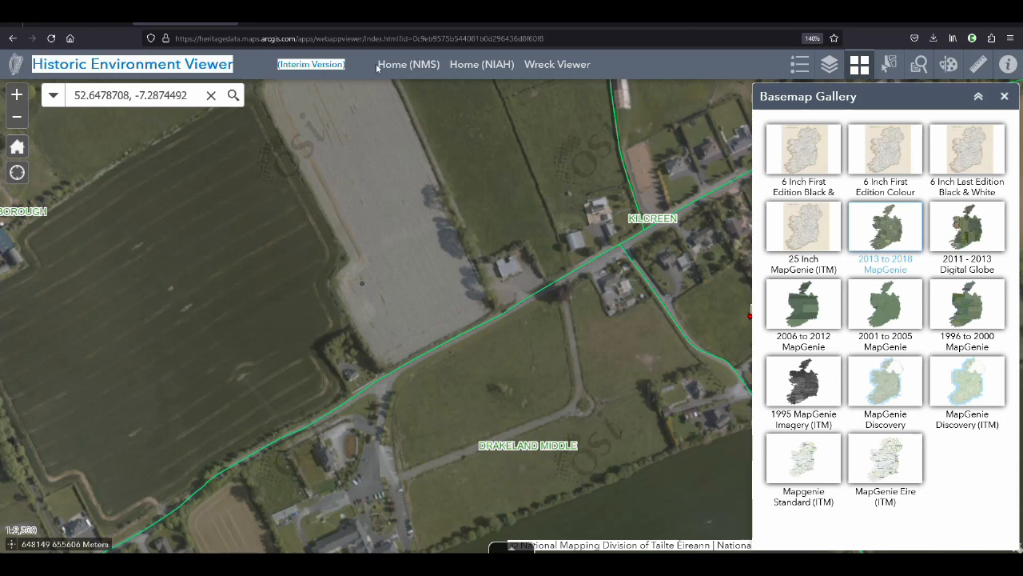
click(333, 64)
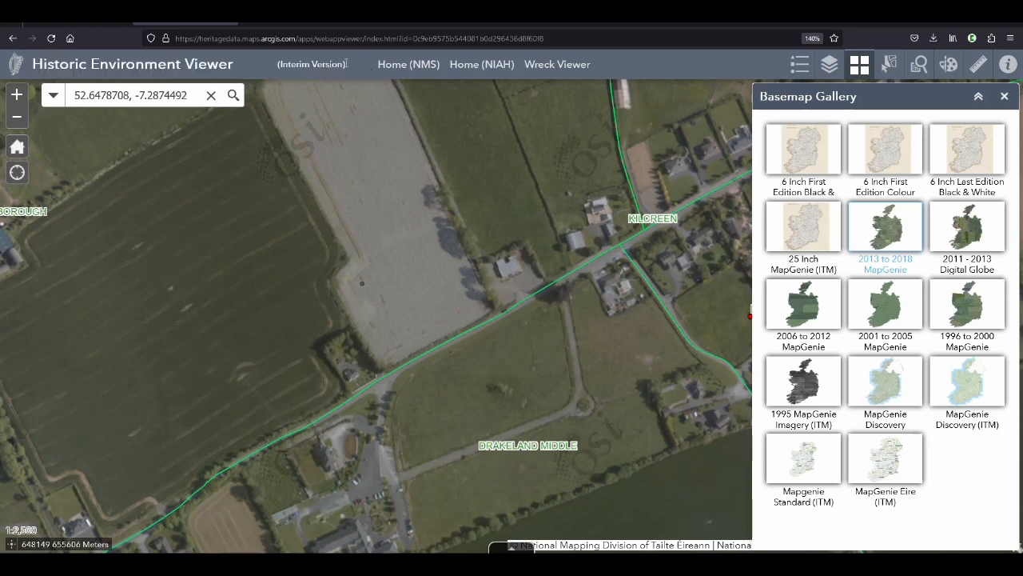